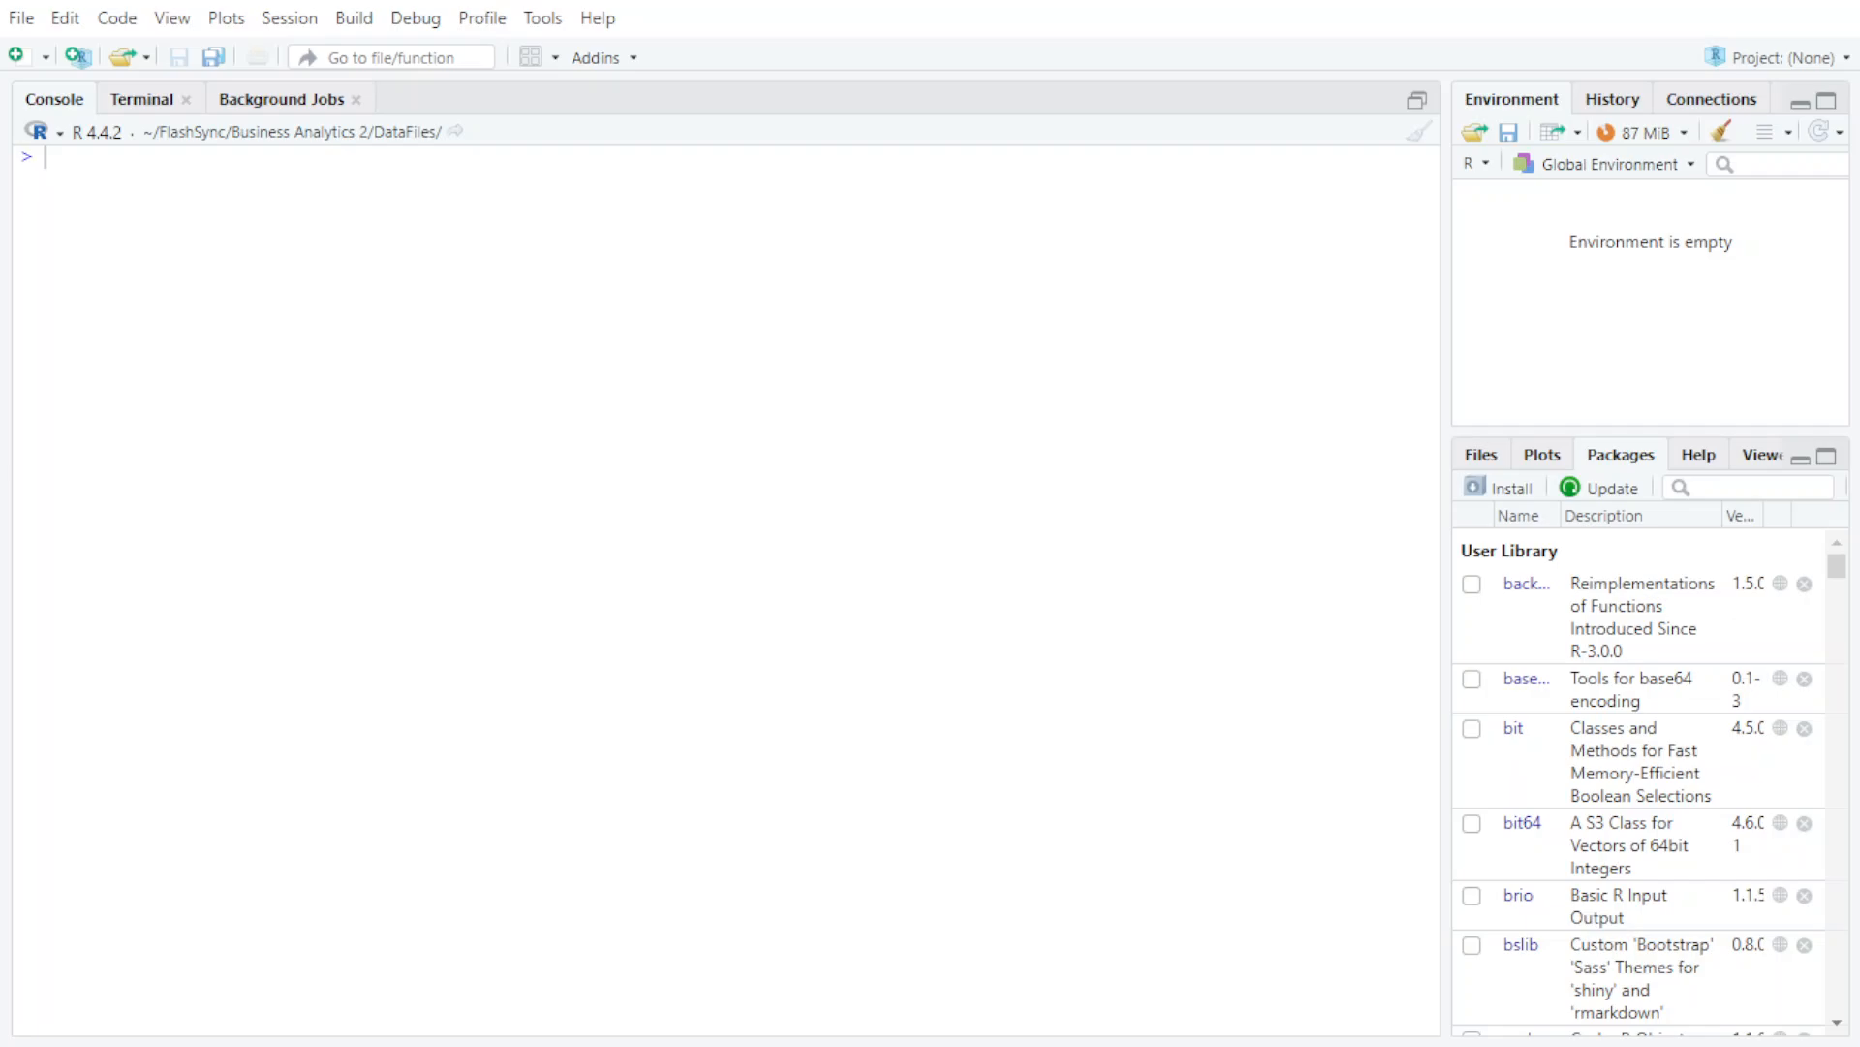
click(1513, 489)
text(es)
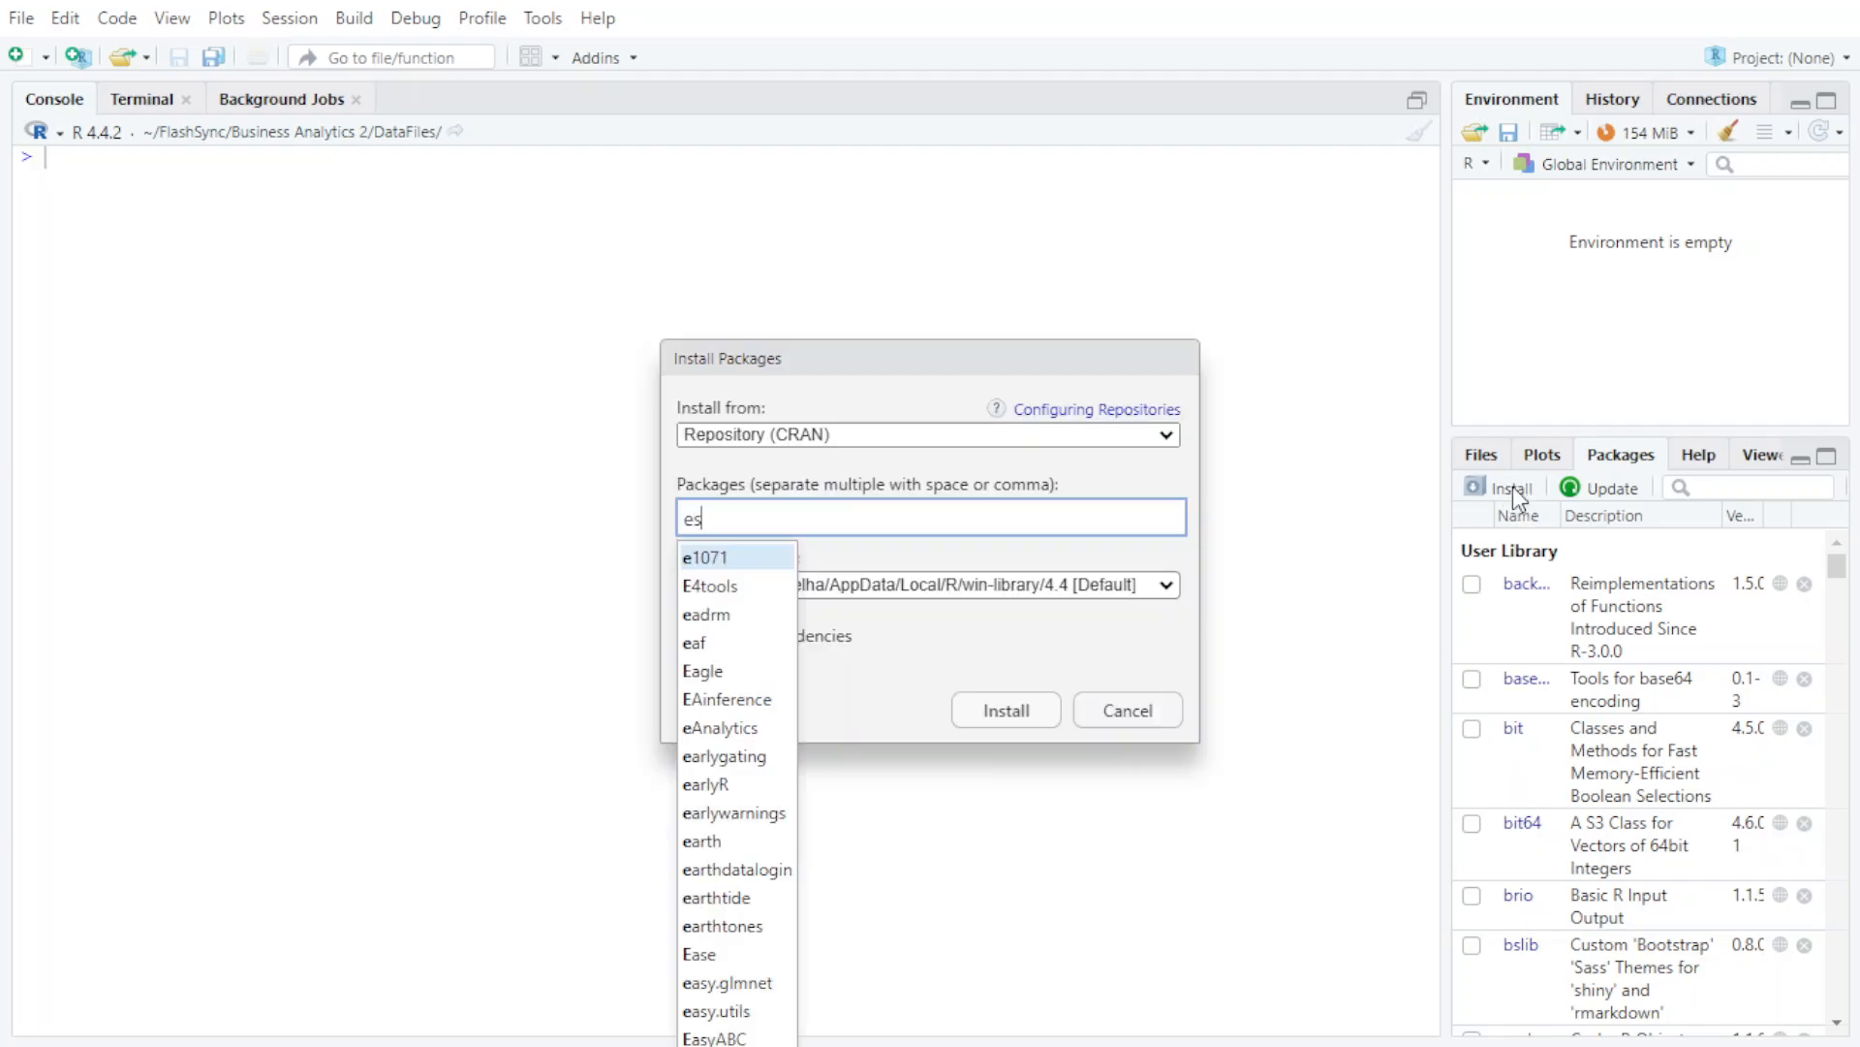
text(quisse)
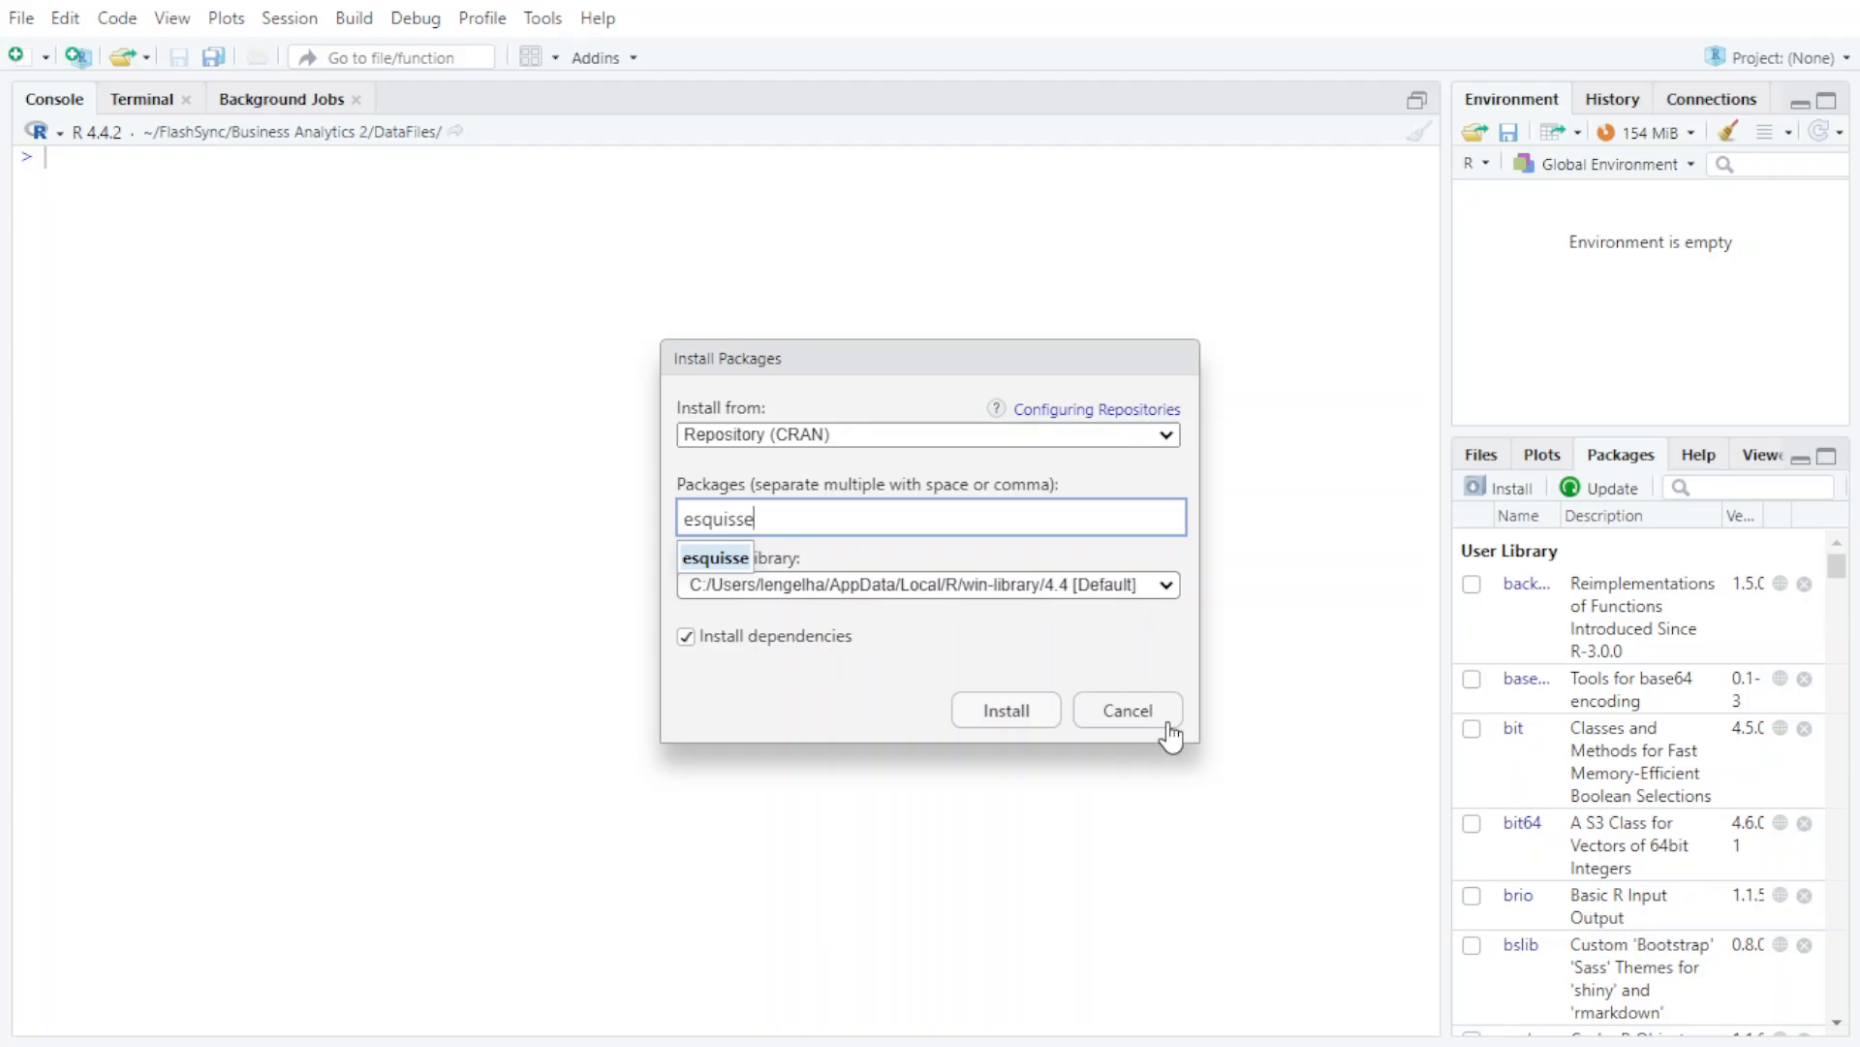
click(1131, 717)
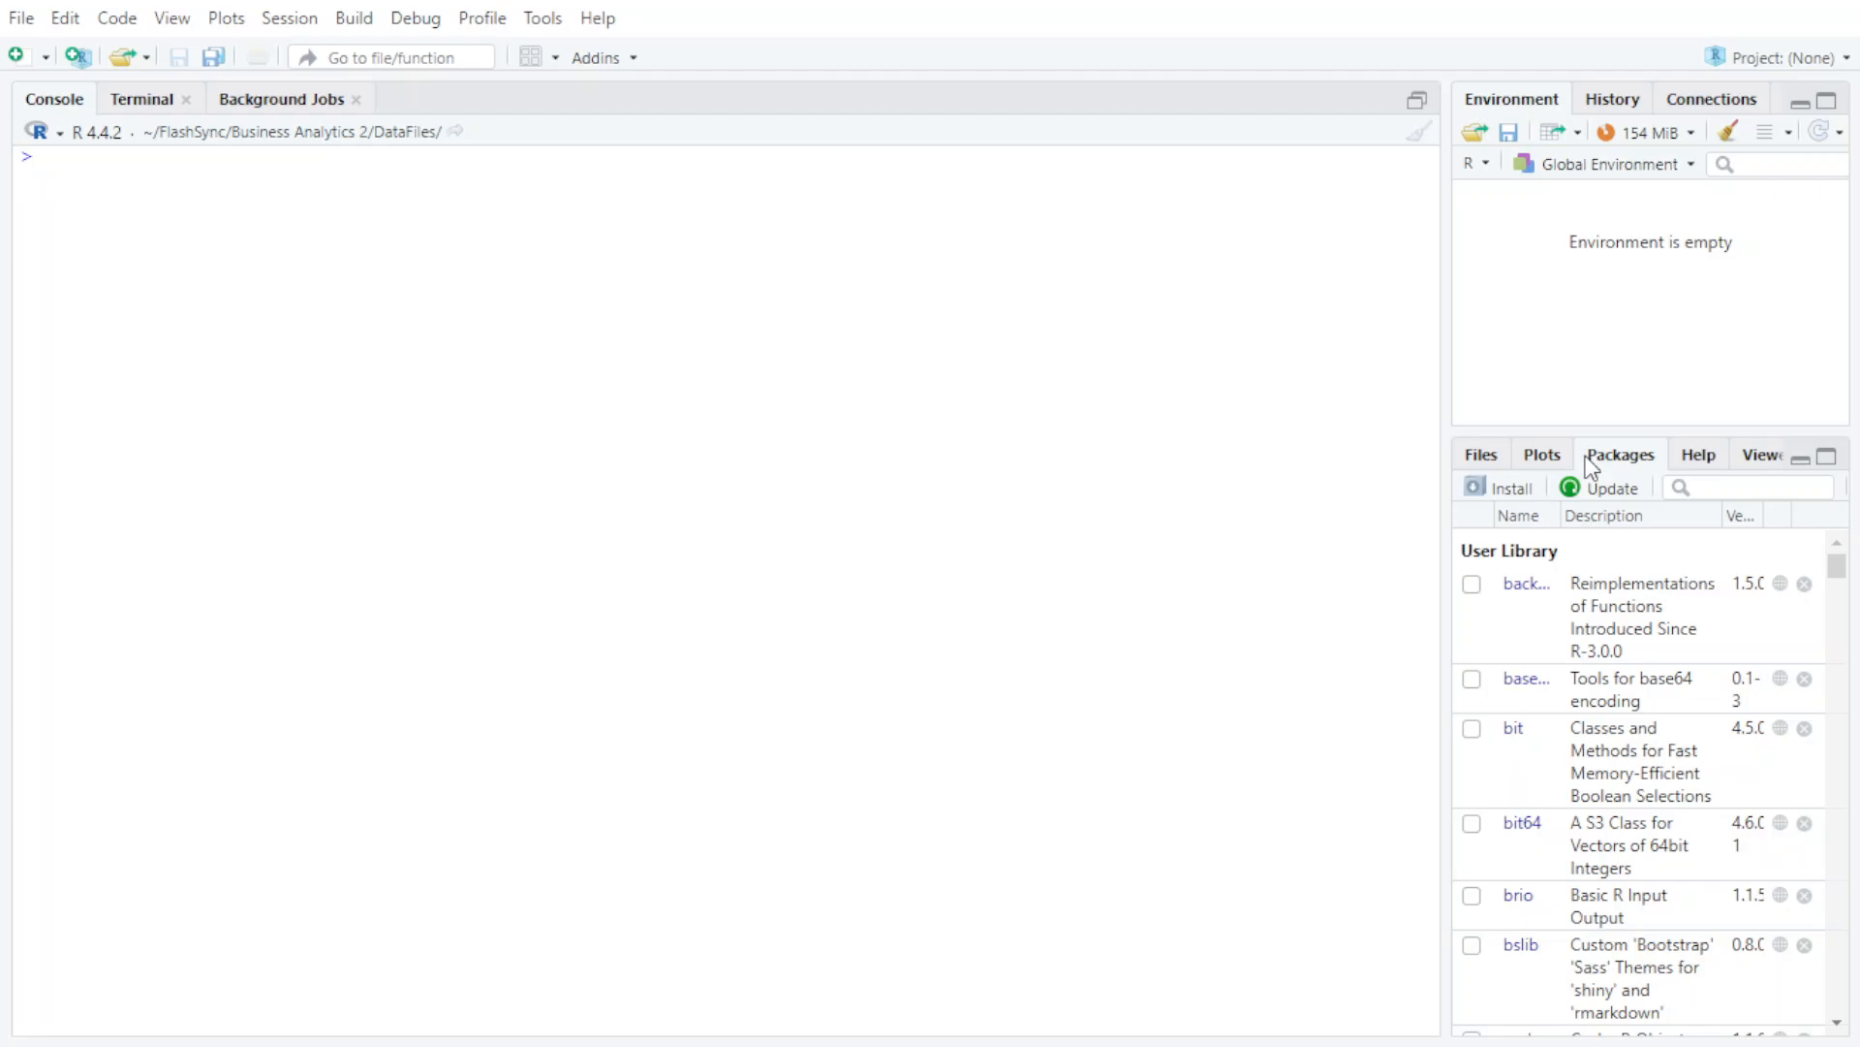
- Create a new R script and run library(esquisse) in it to load the package
click(29, 58)
click(85, 101)
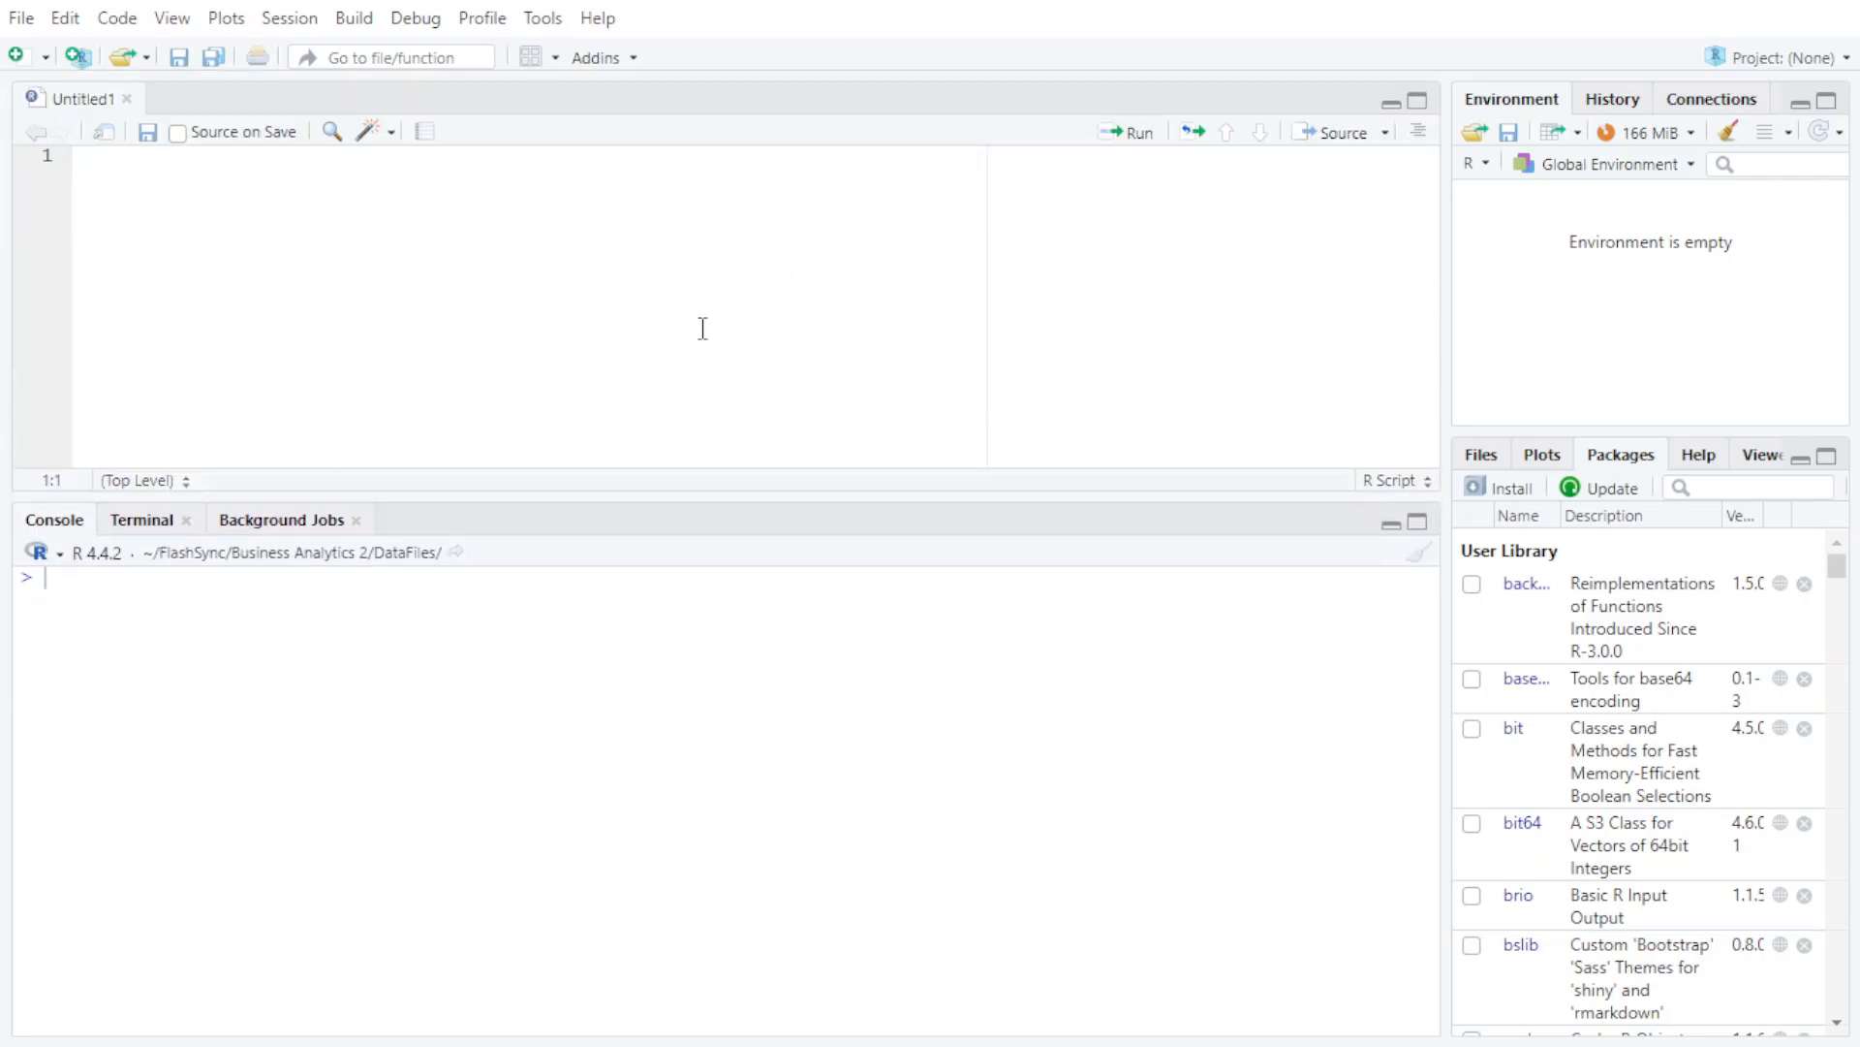
text(library(es)
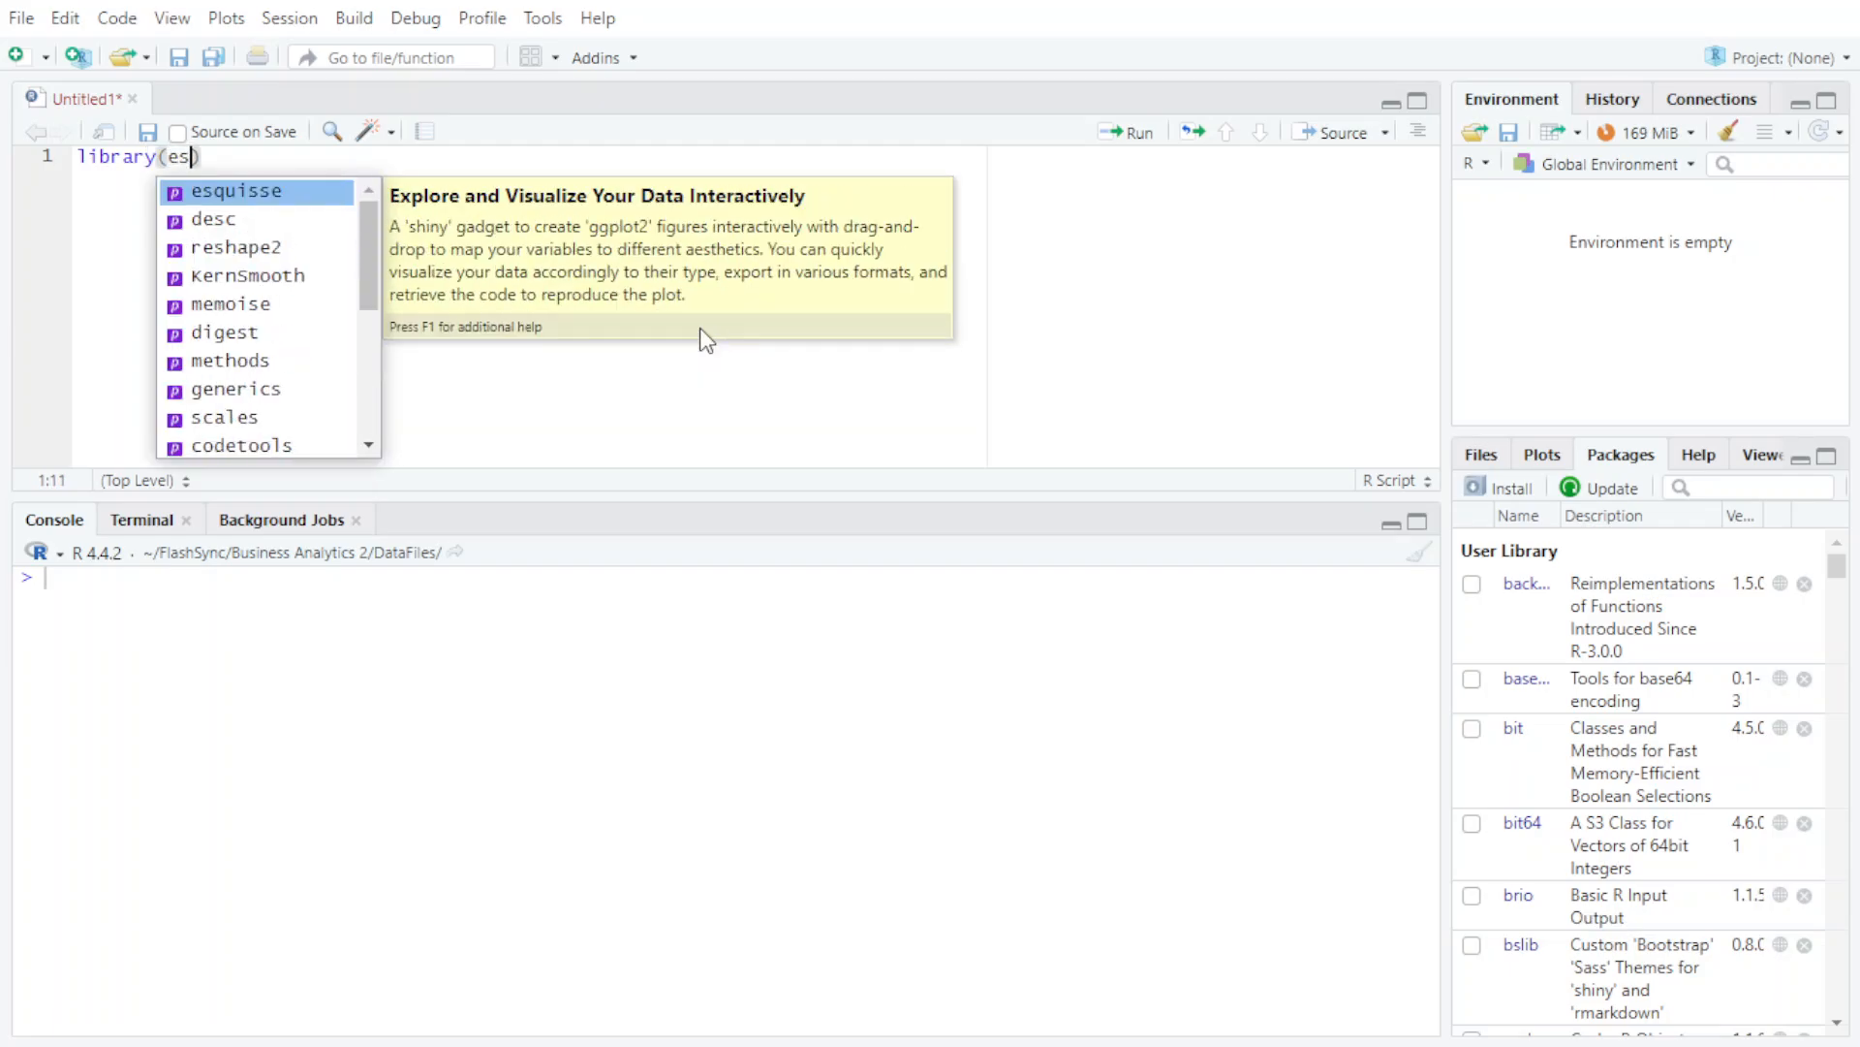
key(Return)
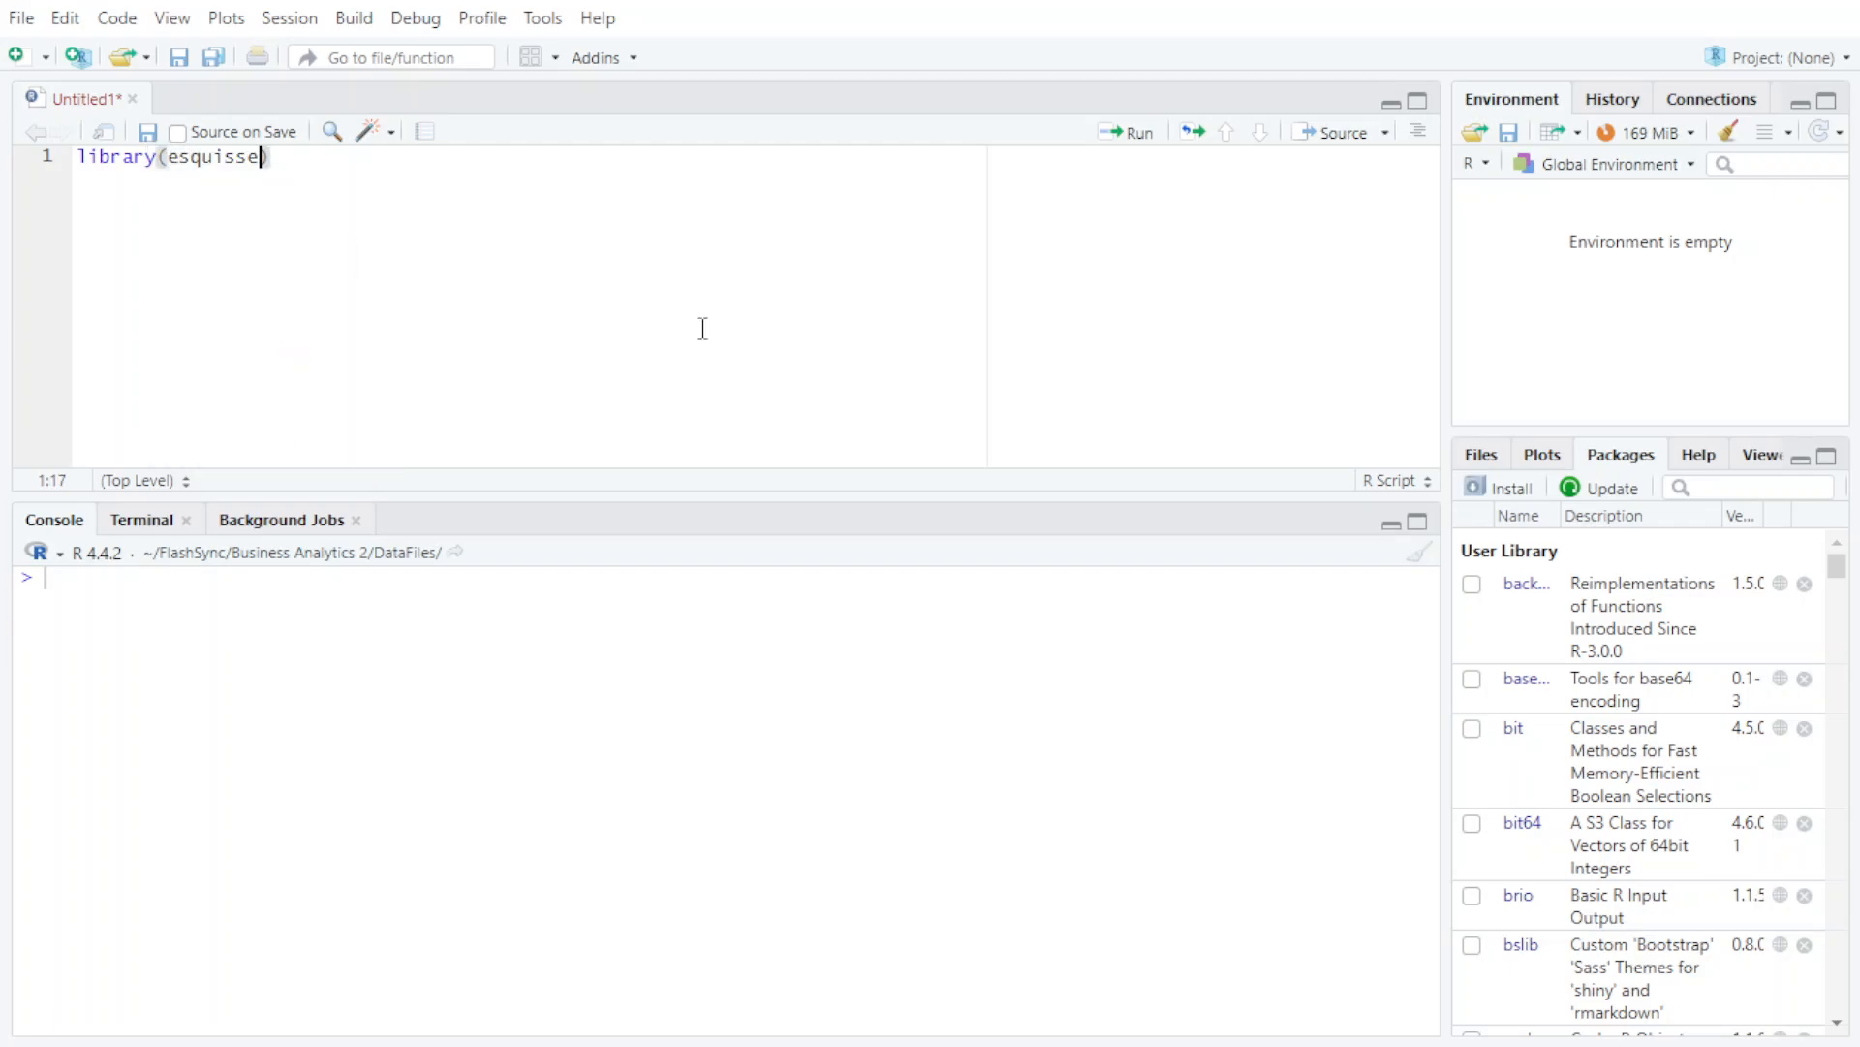
click(1135, 136)
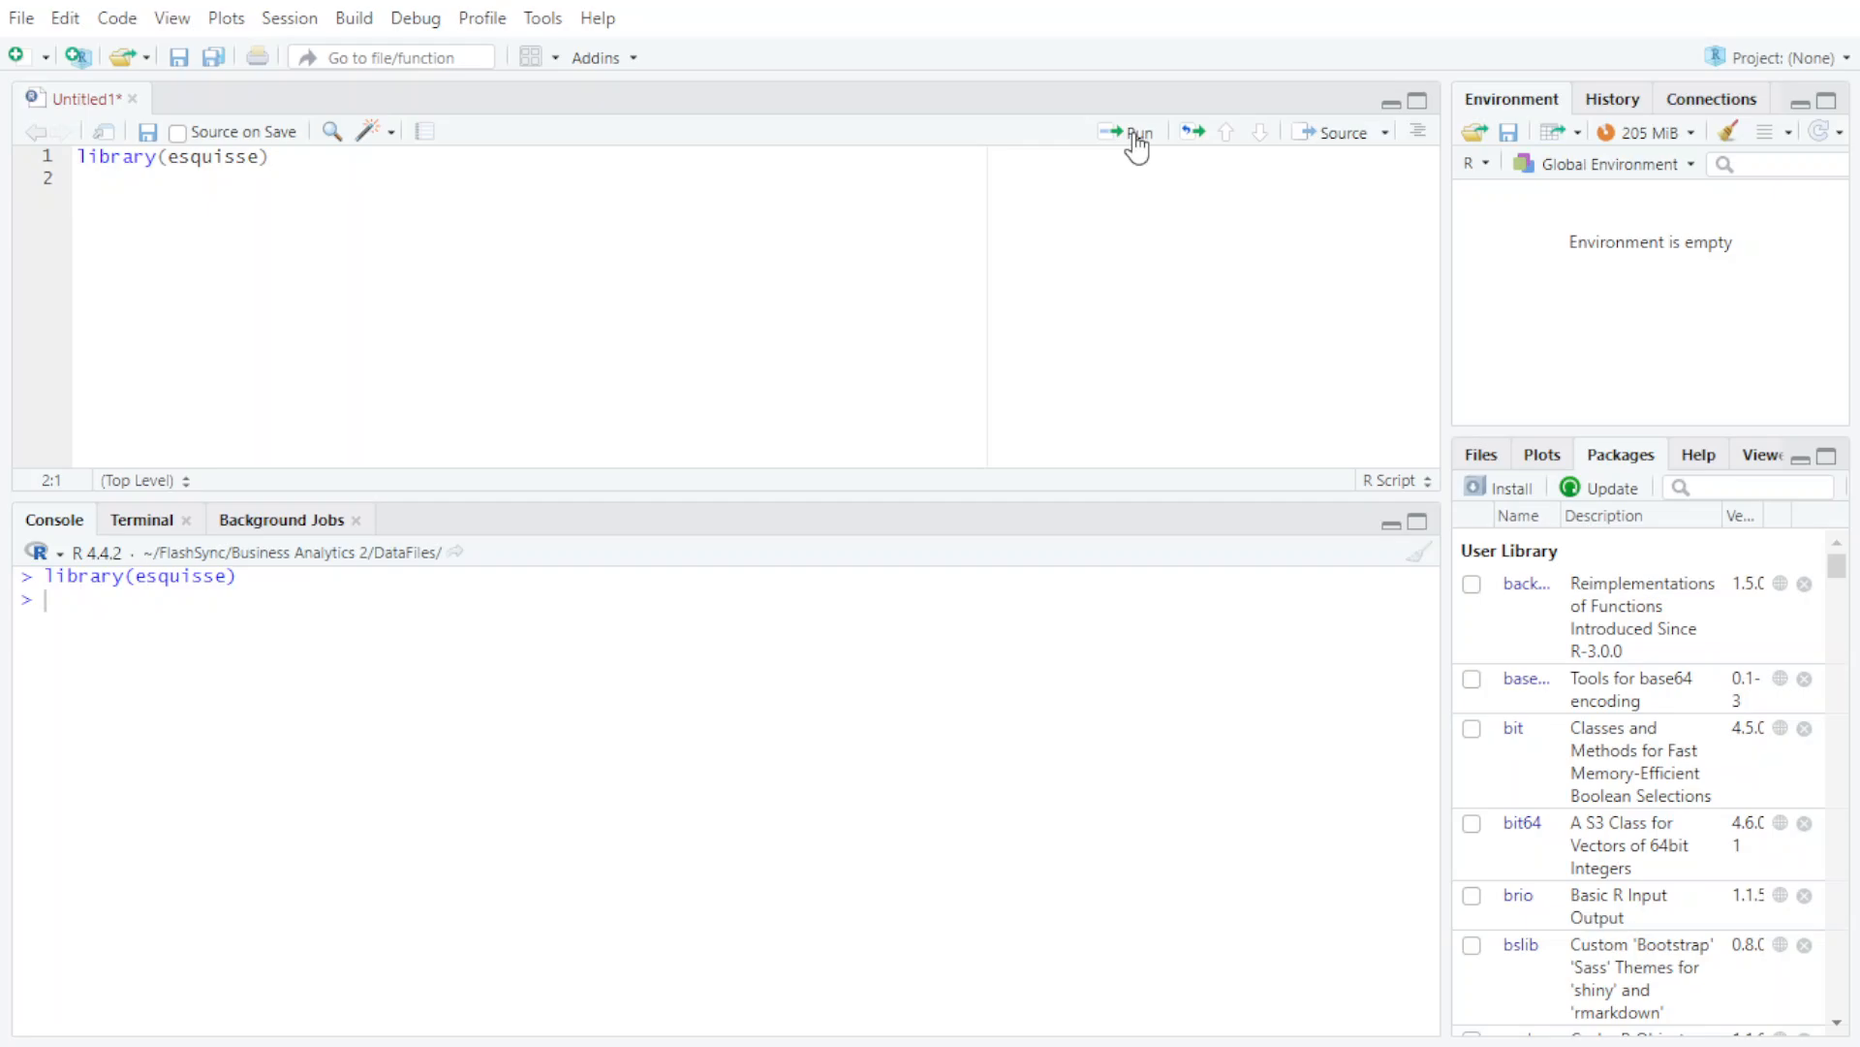
- Add esquisser() on the script's second line and run it to launch the plot builder
text(esuiss)
key(BackSpace)
key(BackSpace)
key(BackSpace)
key(BackSpace)
text(quess)
key(BackSpace)
key(BackSpace)
text(i)
key(BackSpace)
key(BackSpace)
text(isser)
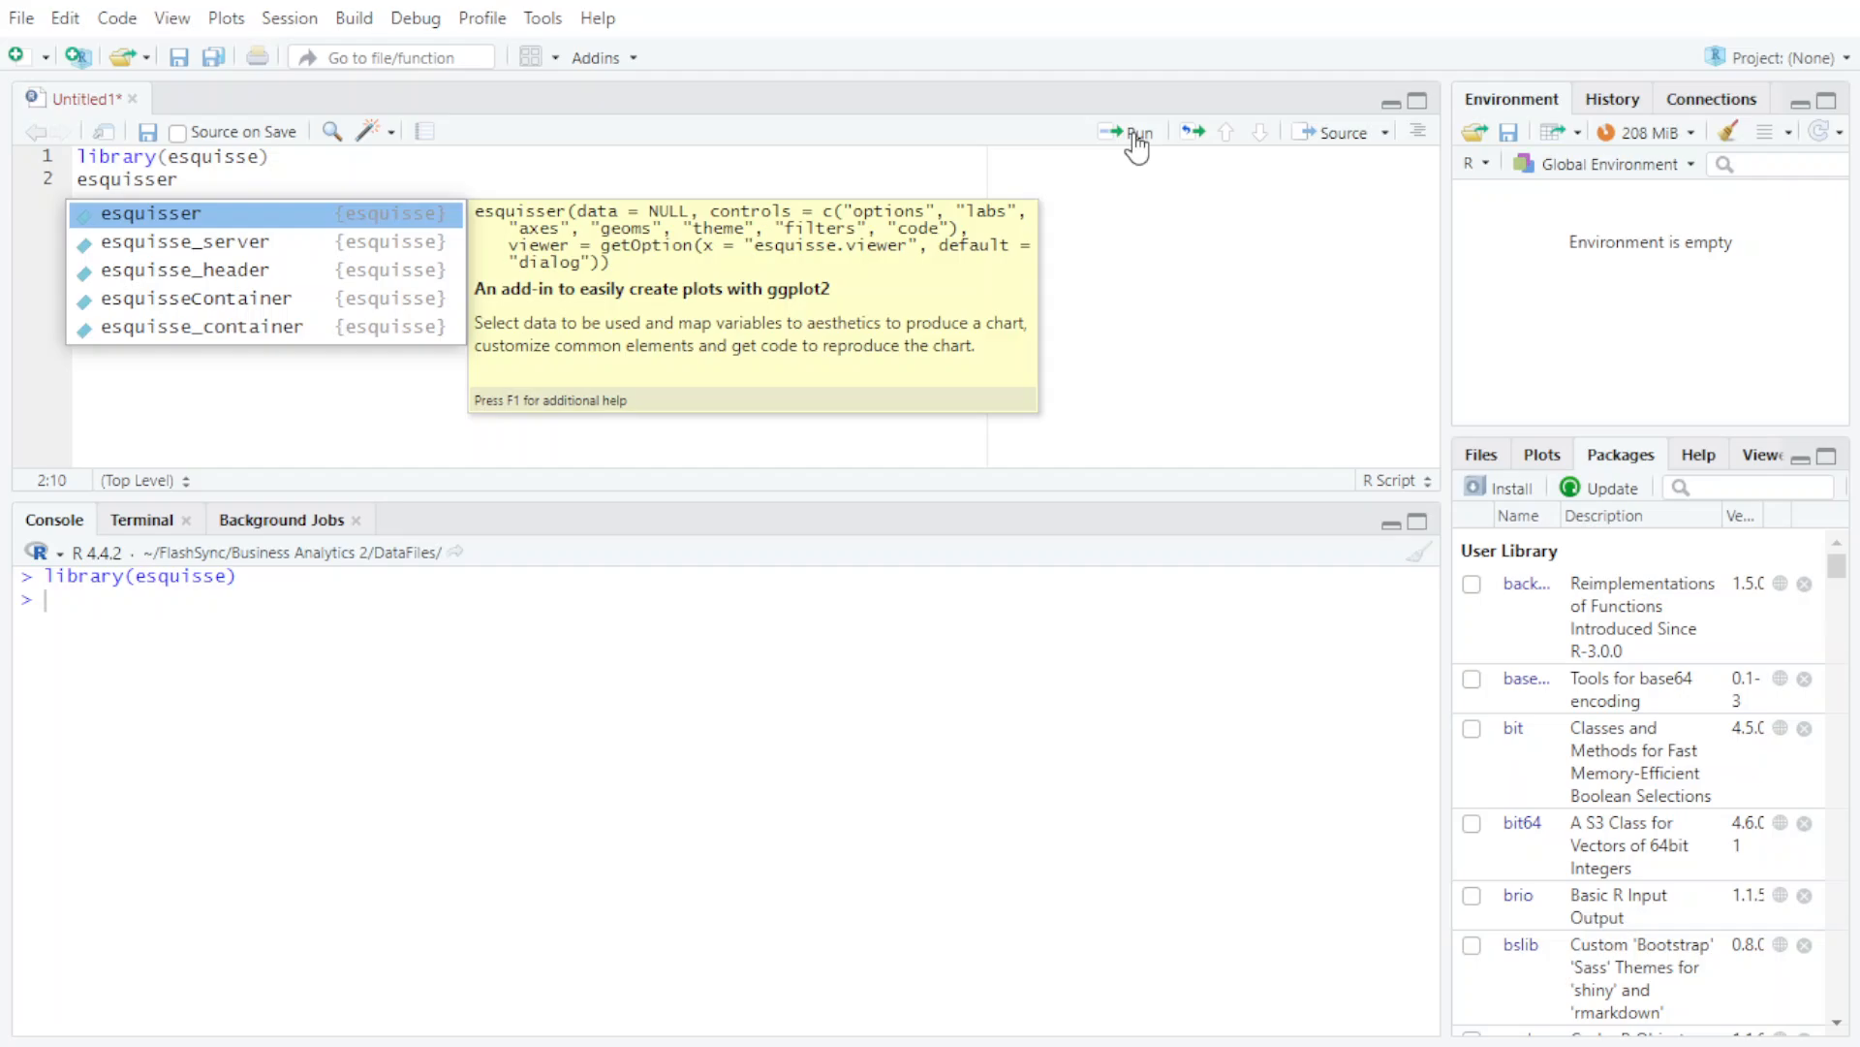
key(Return)
text())
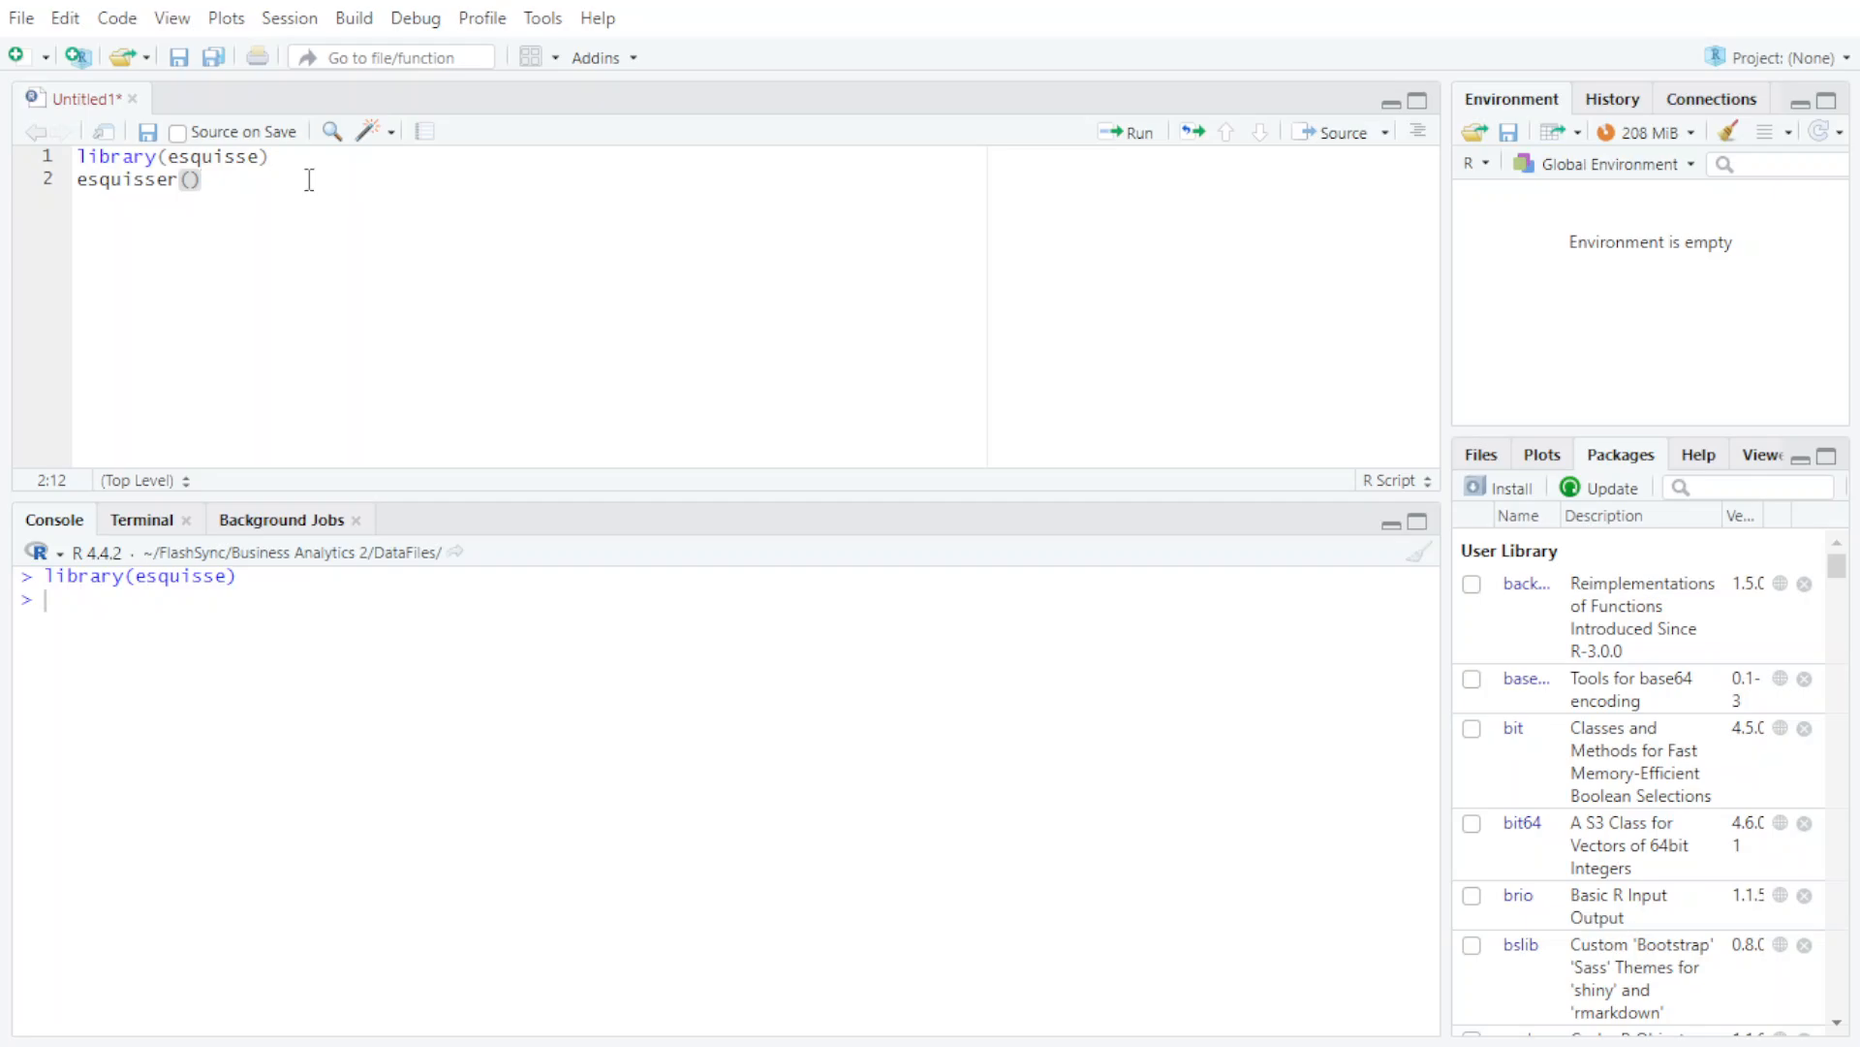
click(1122, 142)
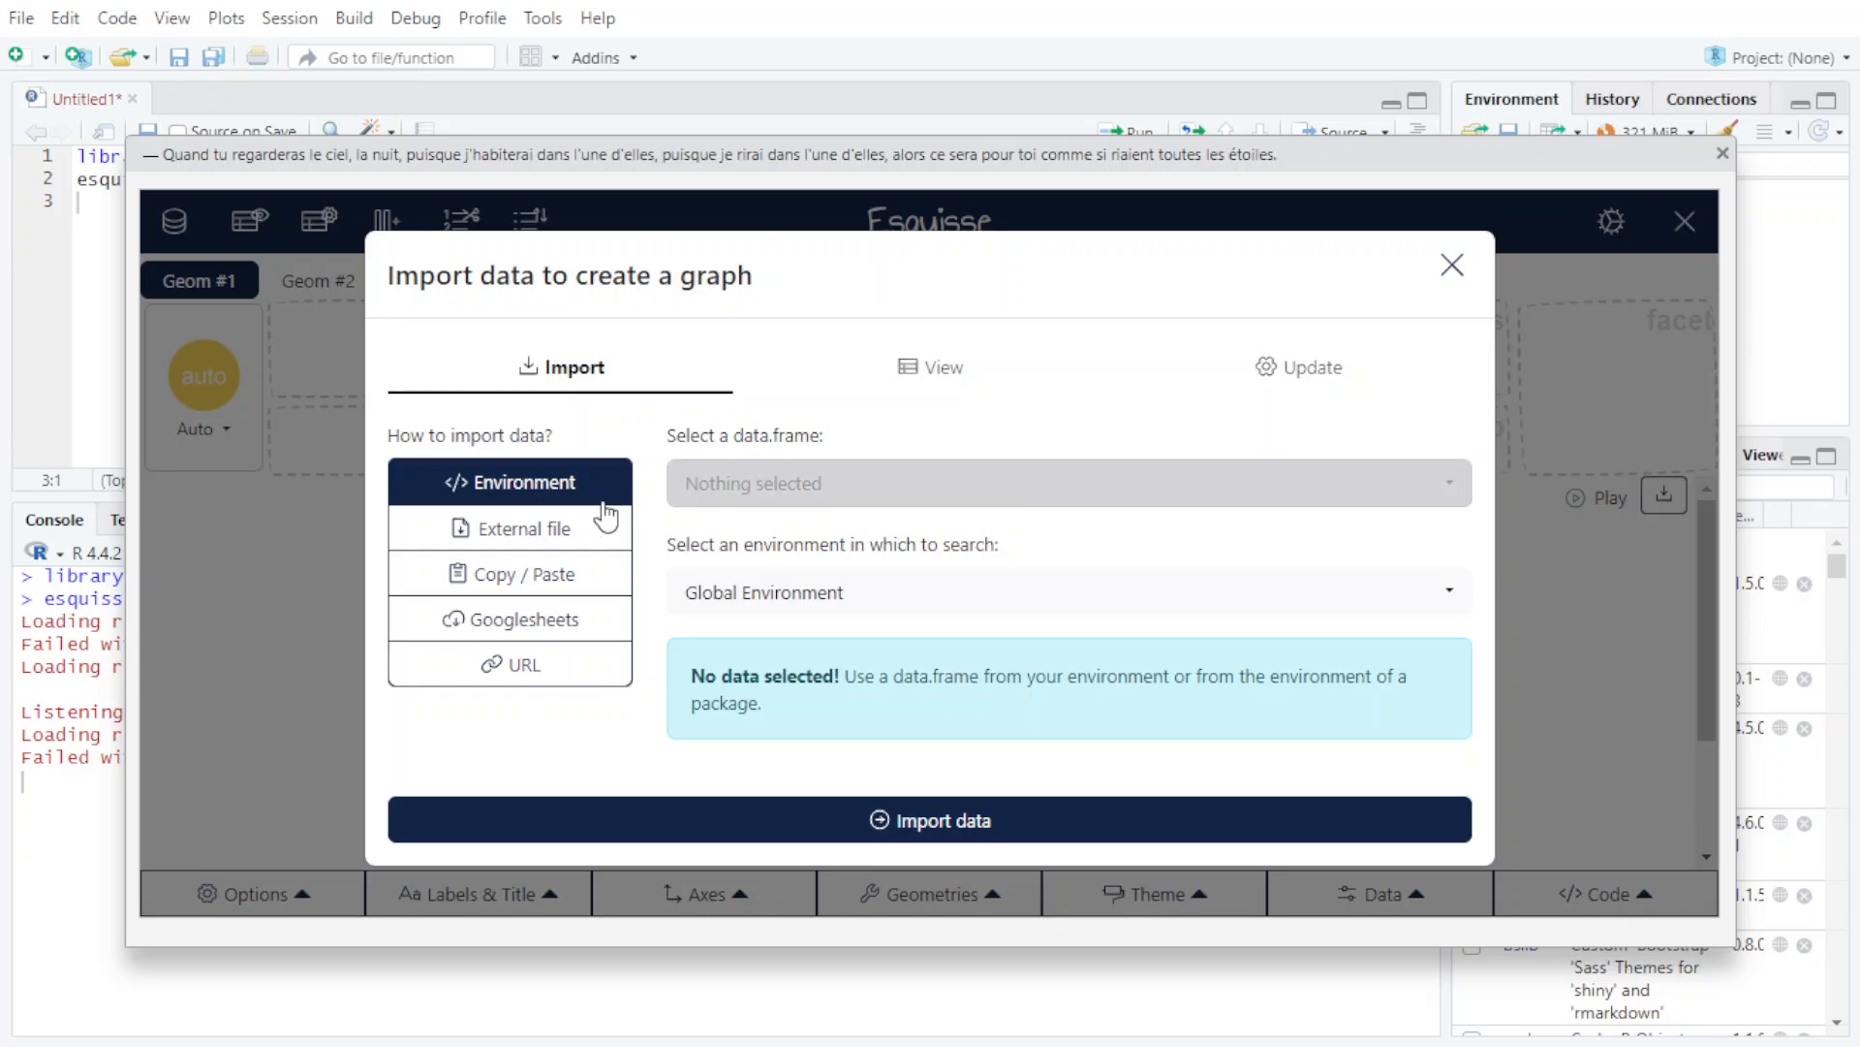
- Import the TestScores sheet from the external file Module2LabData.xlsx as the graph data
click(508, 528)
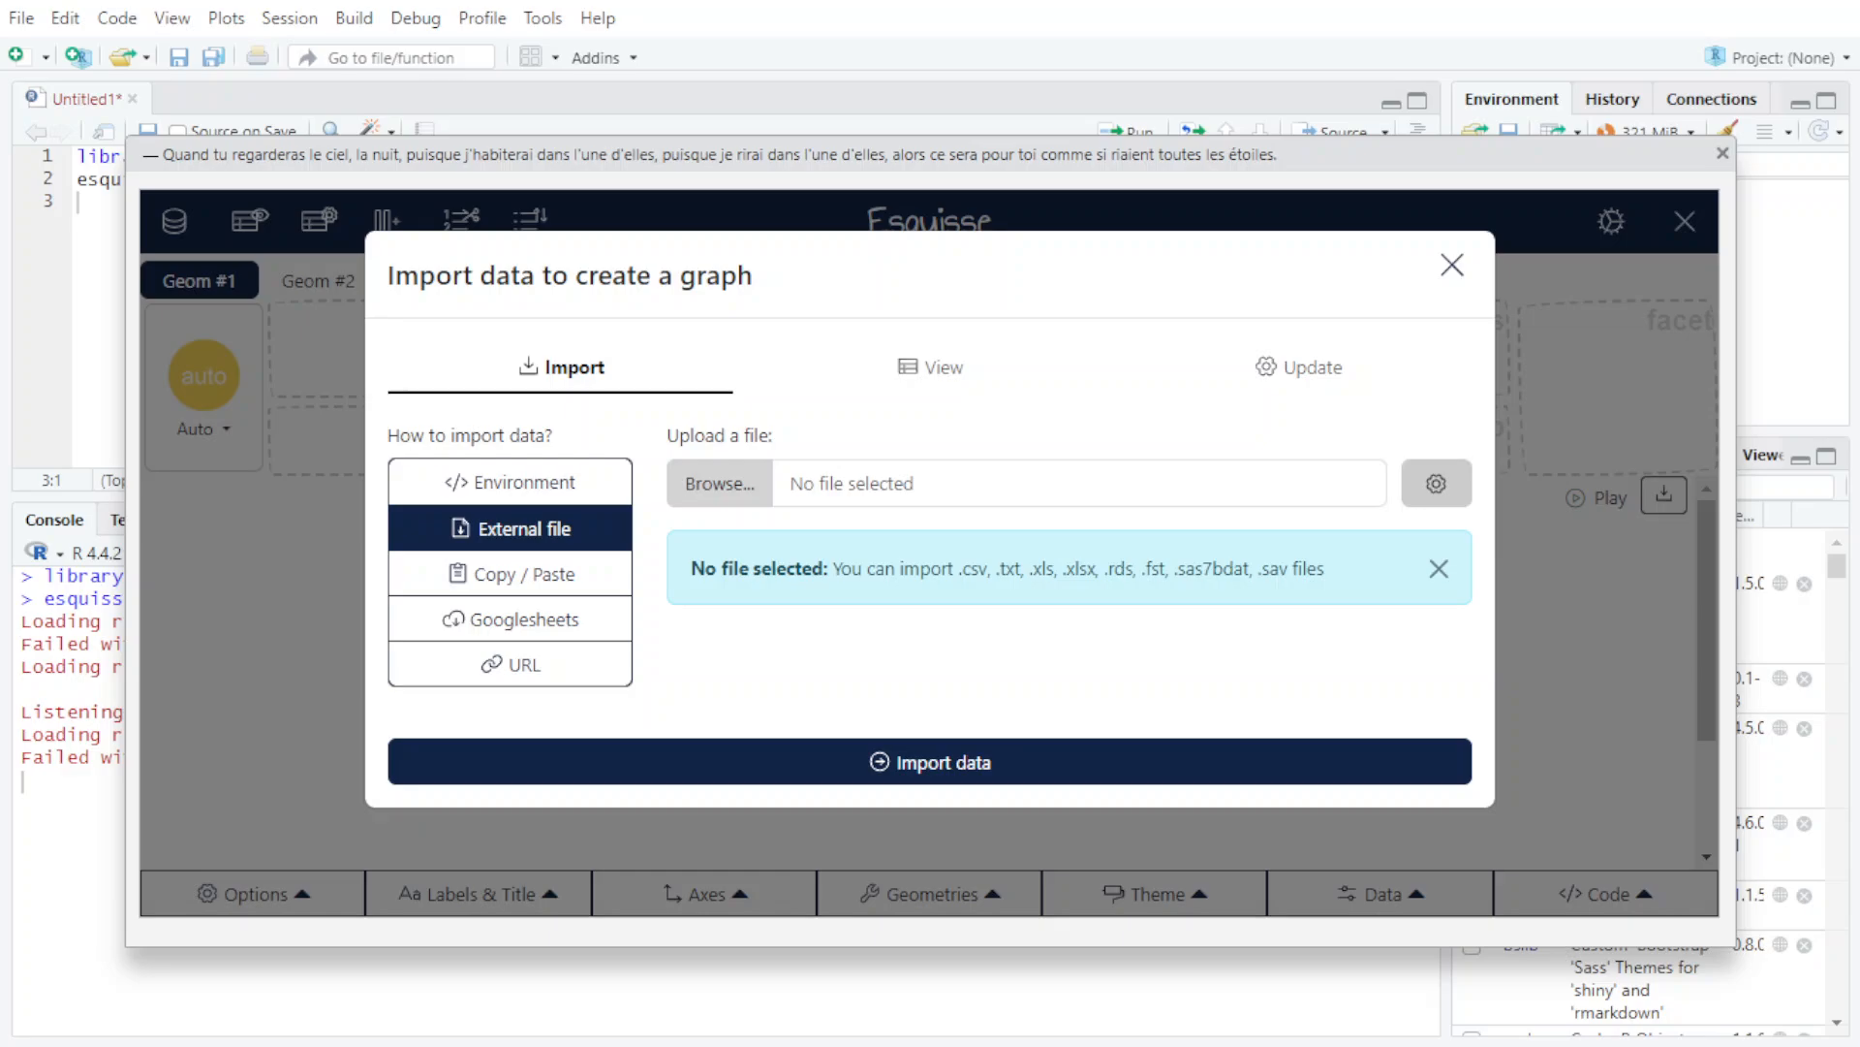
click(1233, 714)
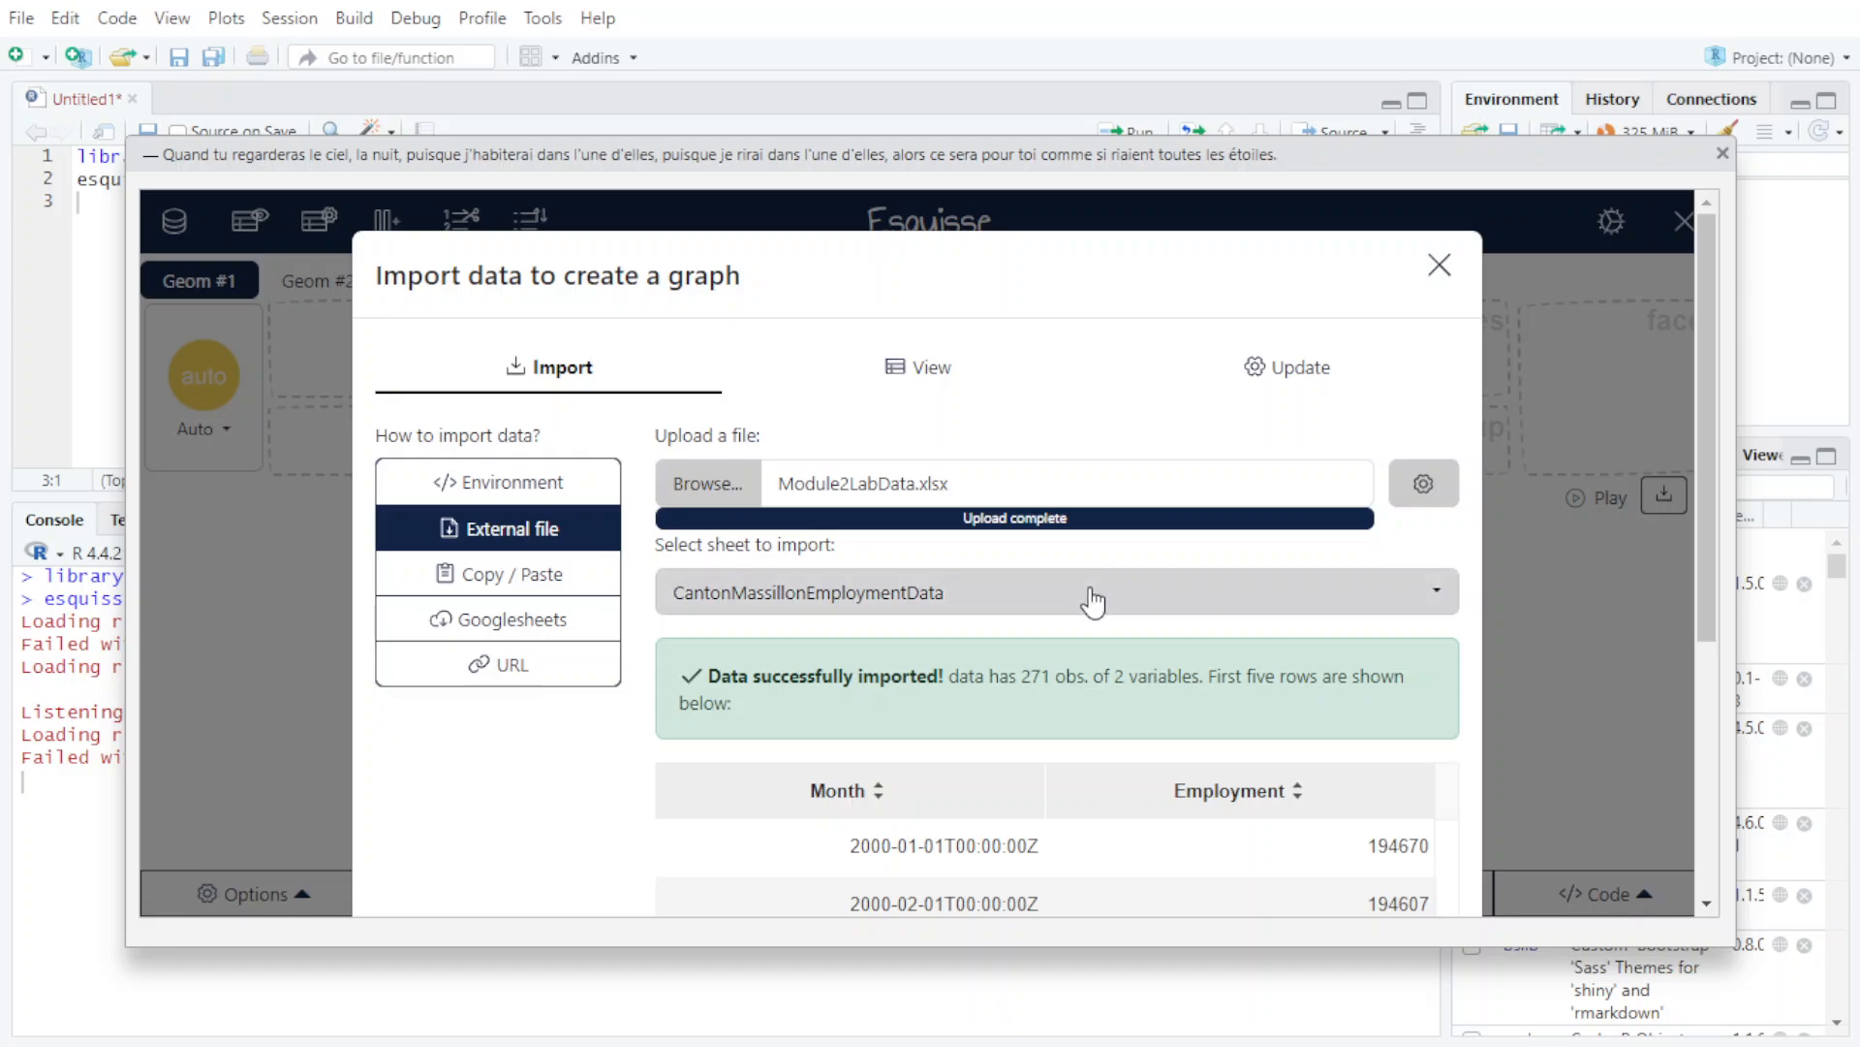
click(824, 605)
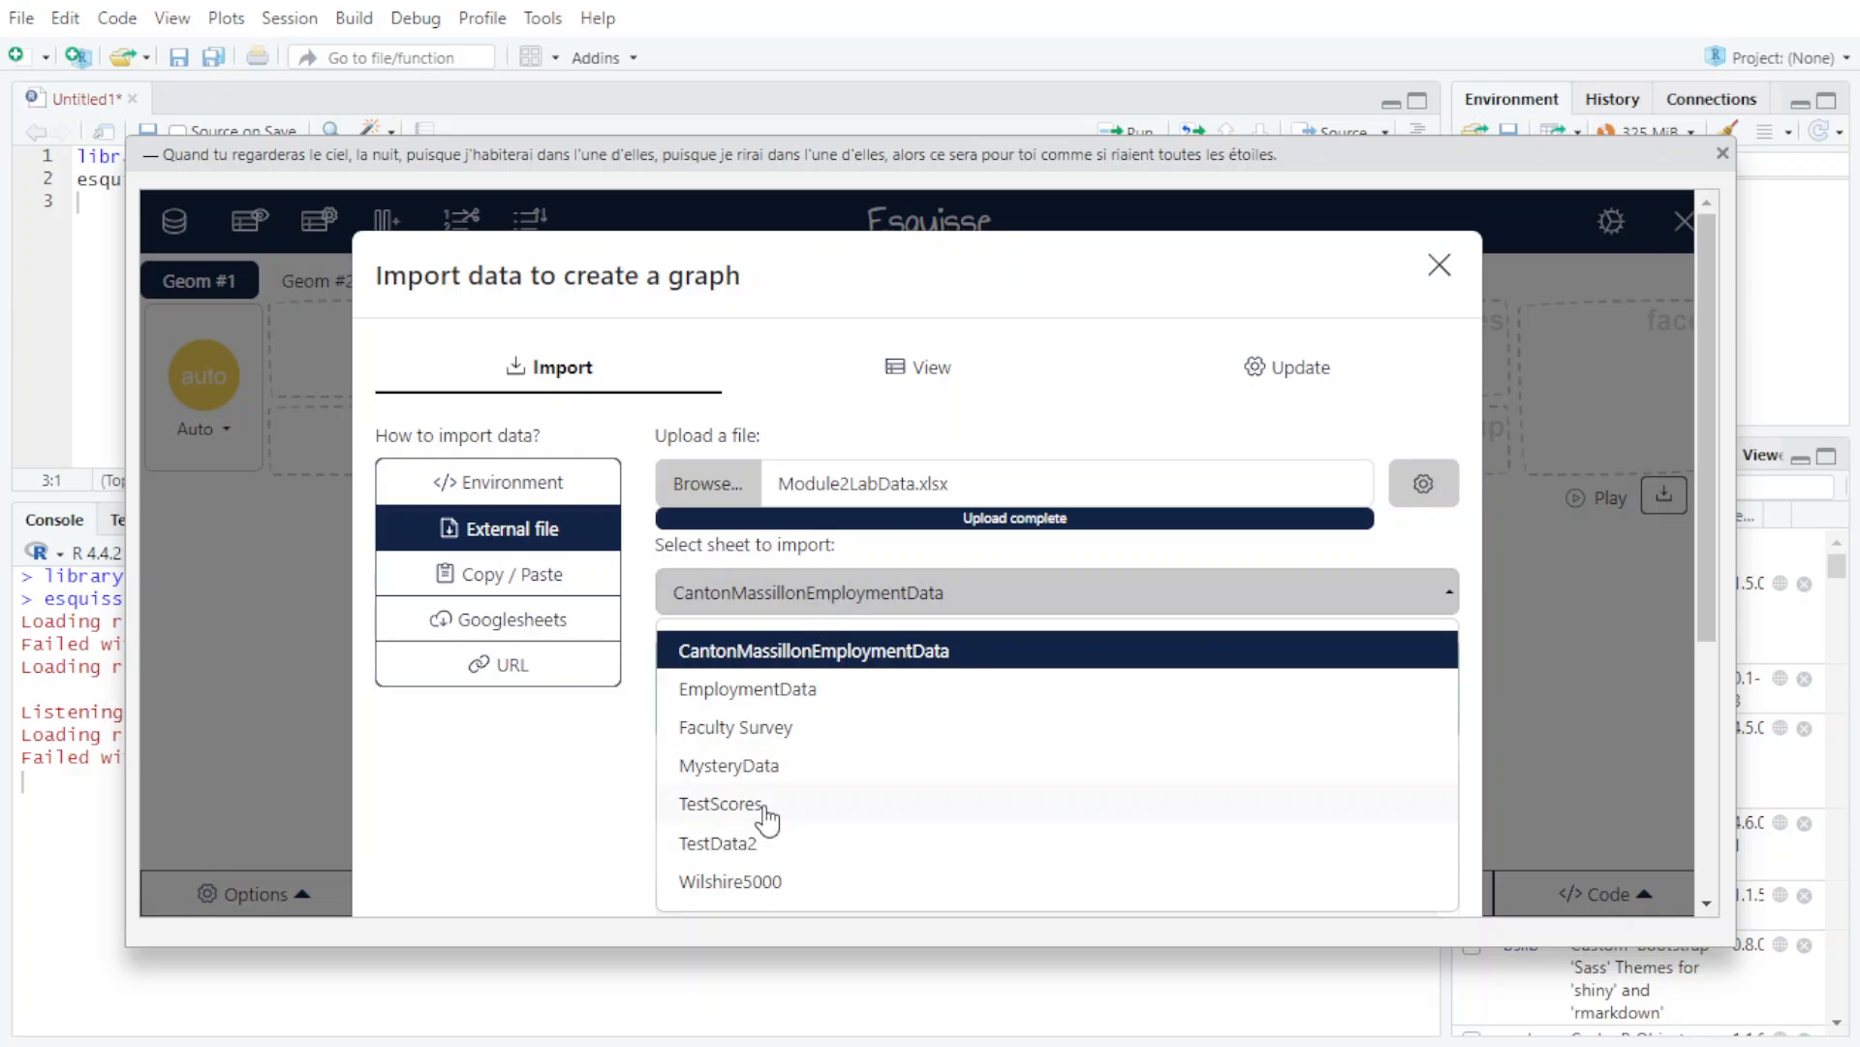
click(722, 804)
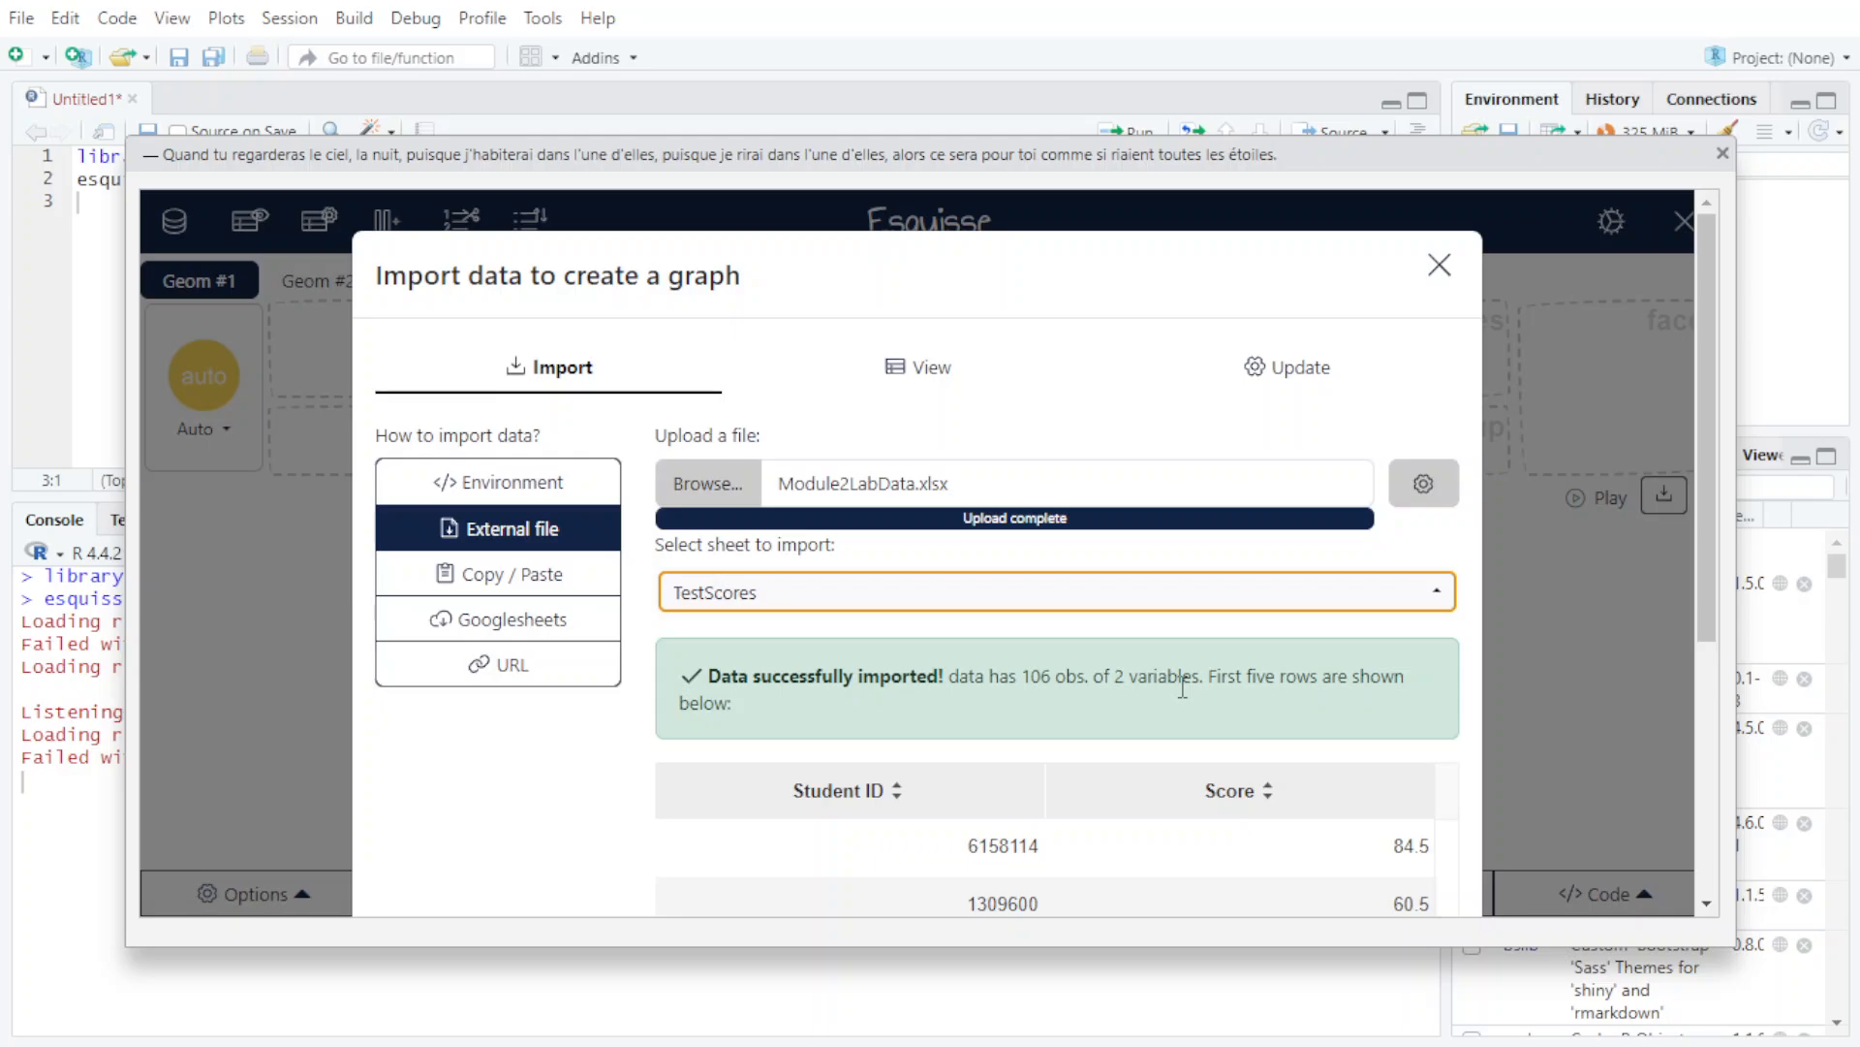
scroll(1182, 645, down, 2)
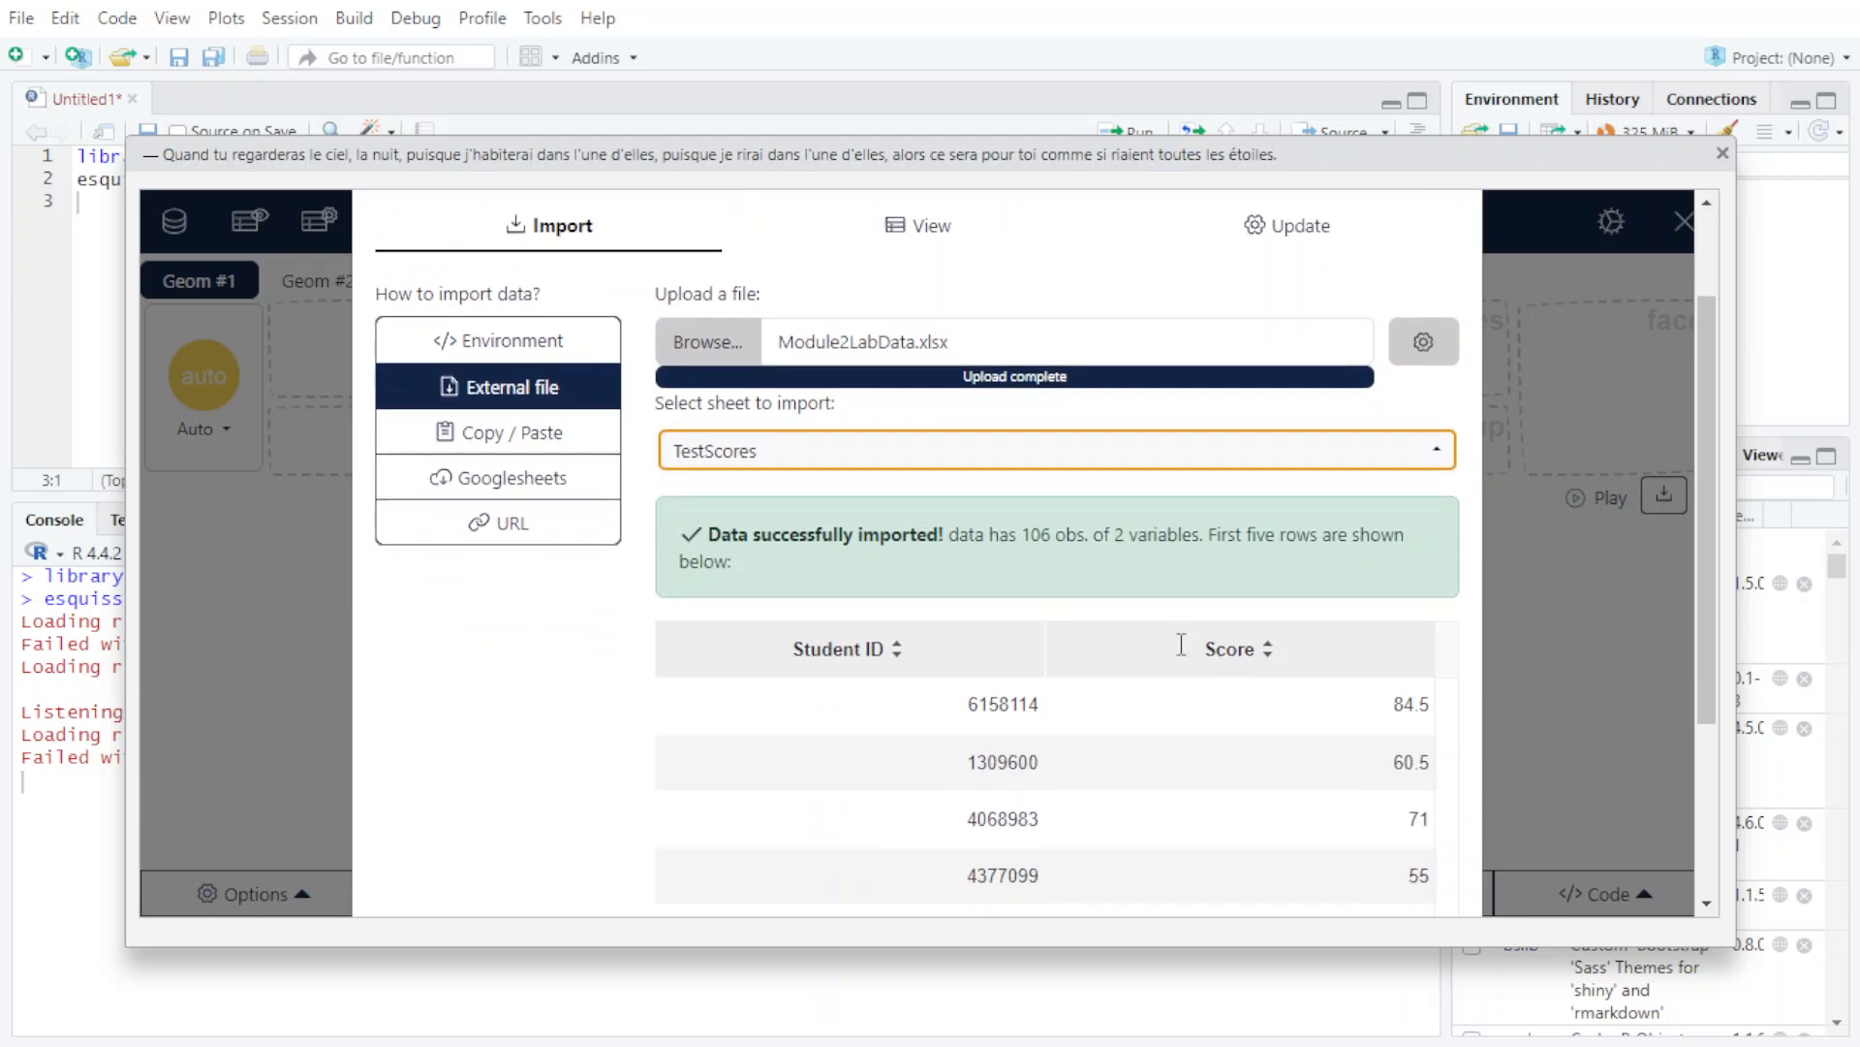
scroll(1098, 660, down, 2)
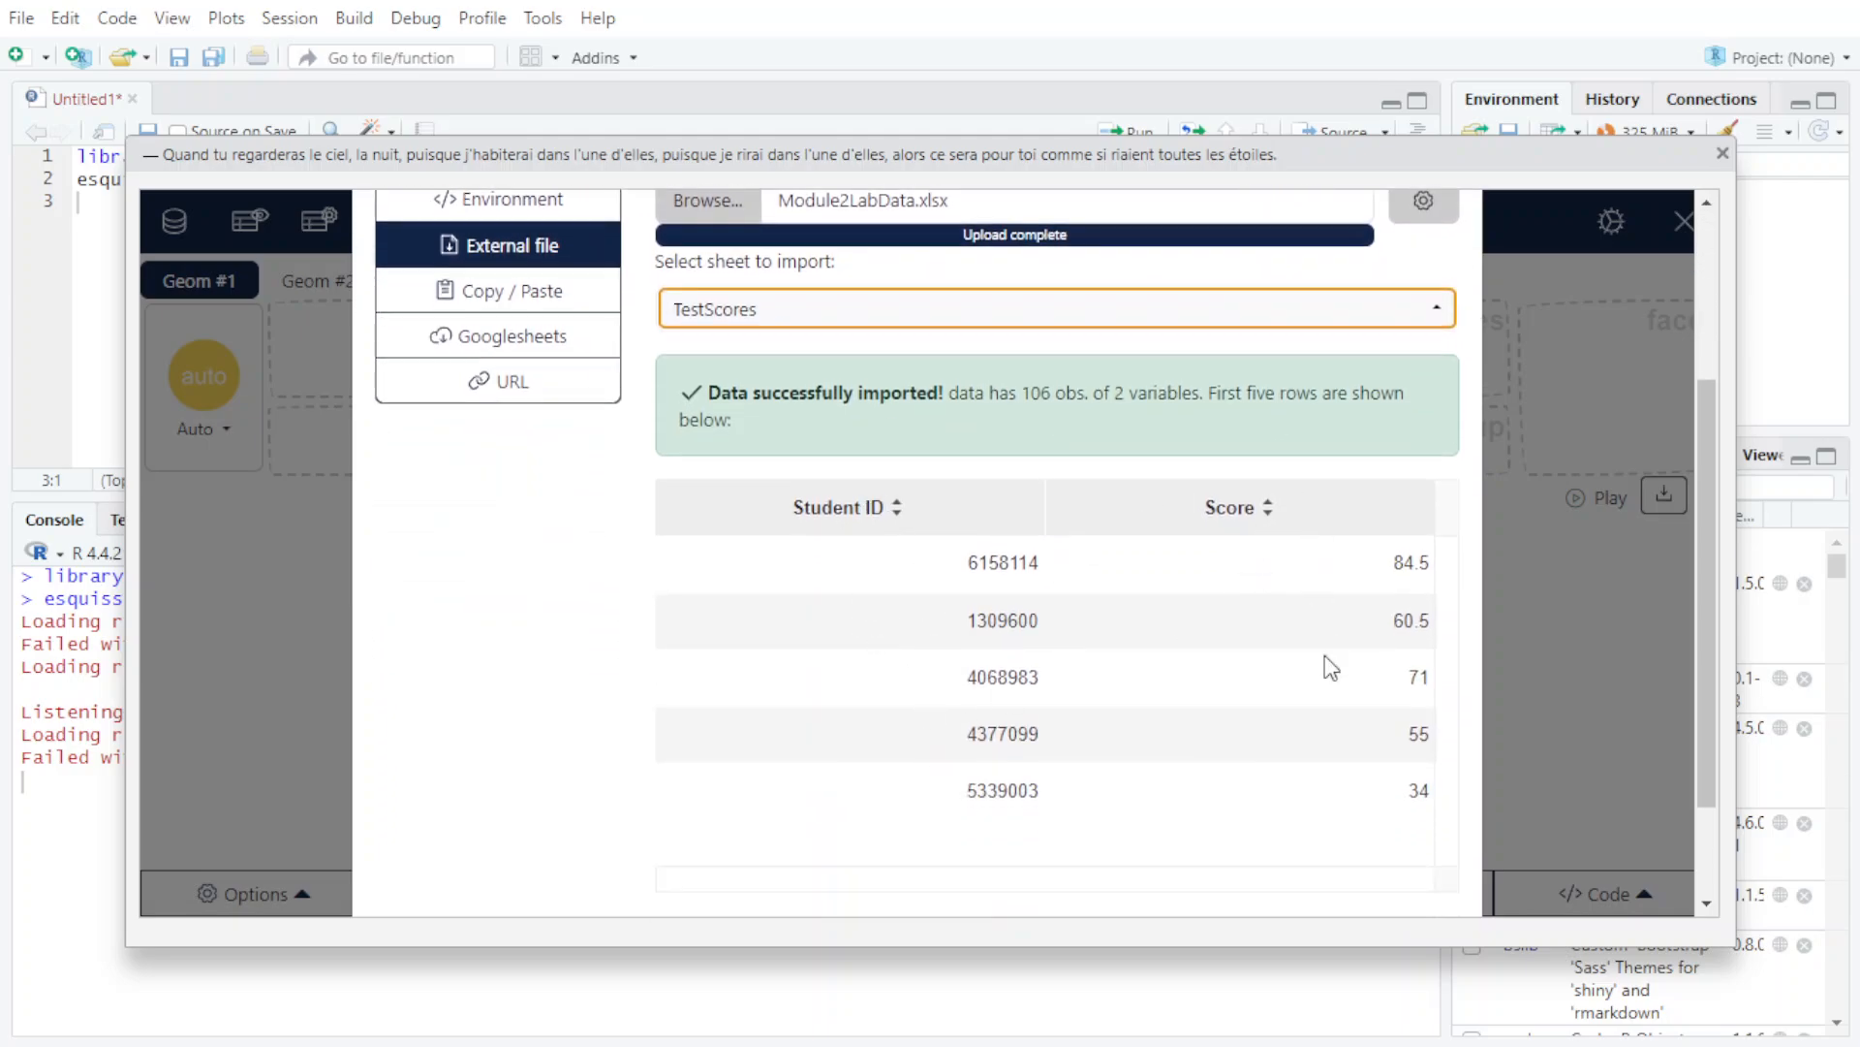
scroll(1355, 555, down, 2)
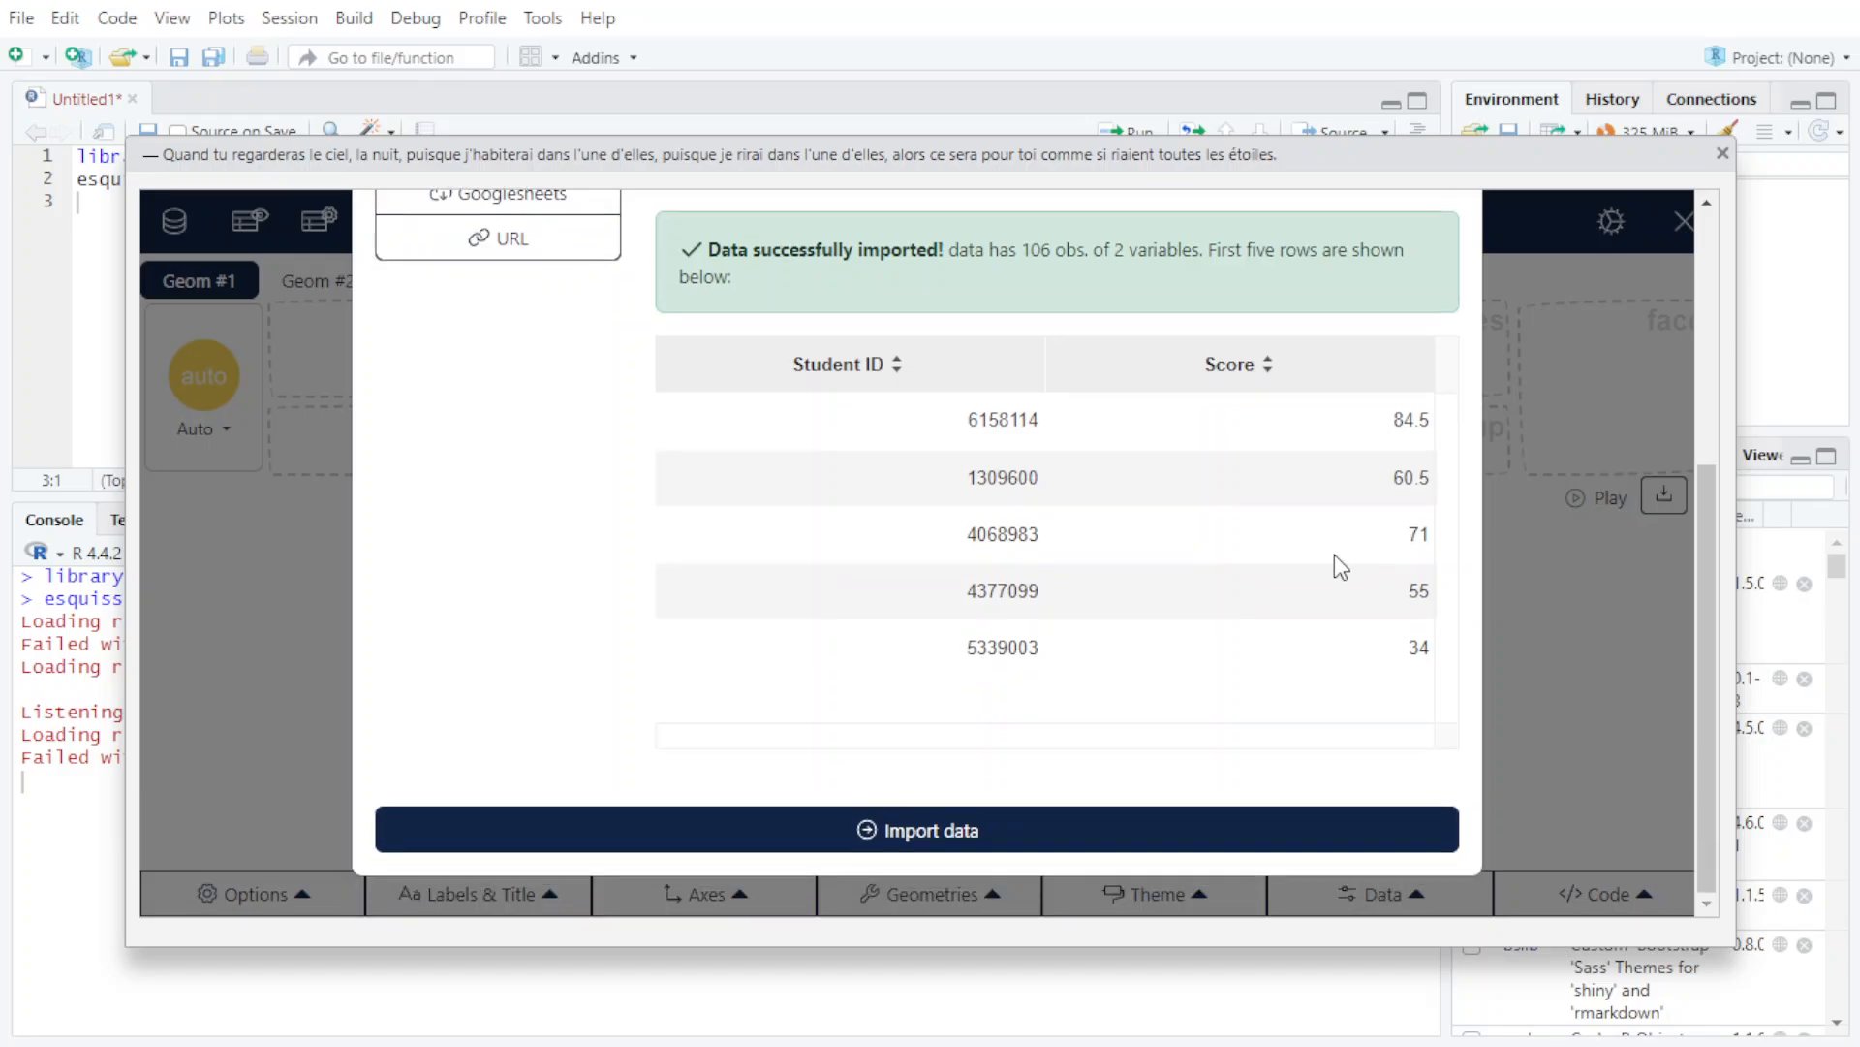
click(936, 839)
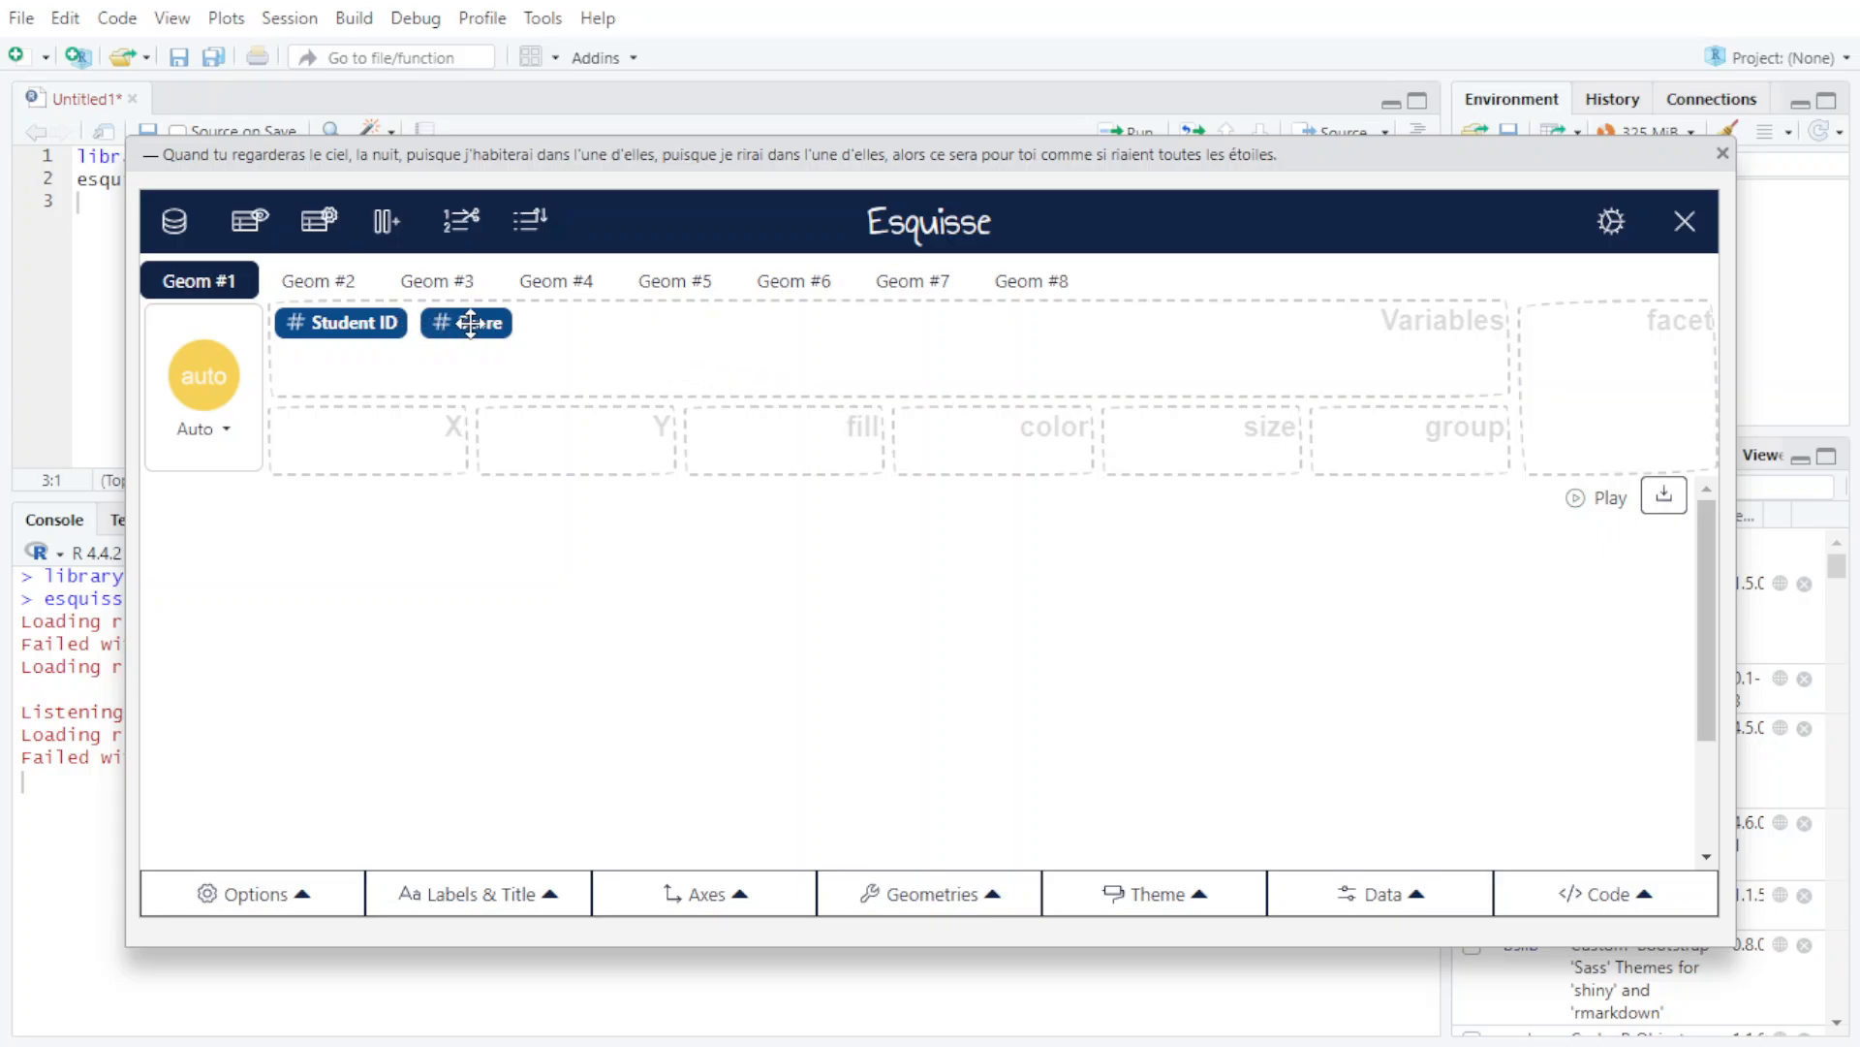
- Map the Score variable to X to plot a histogram of the test scores
drag(471, 322, 343, 439)
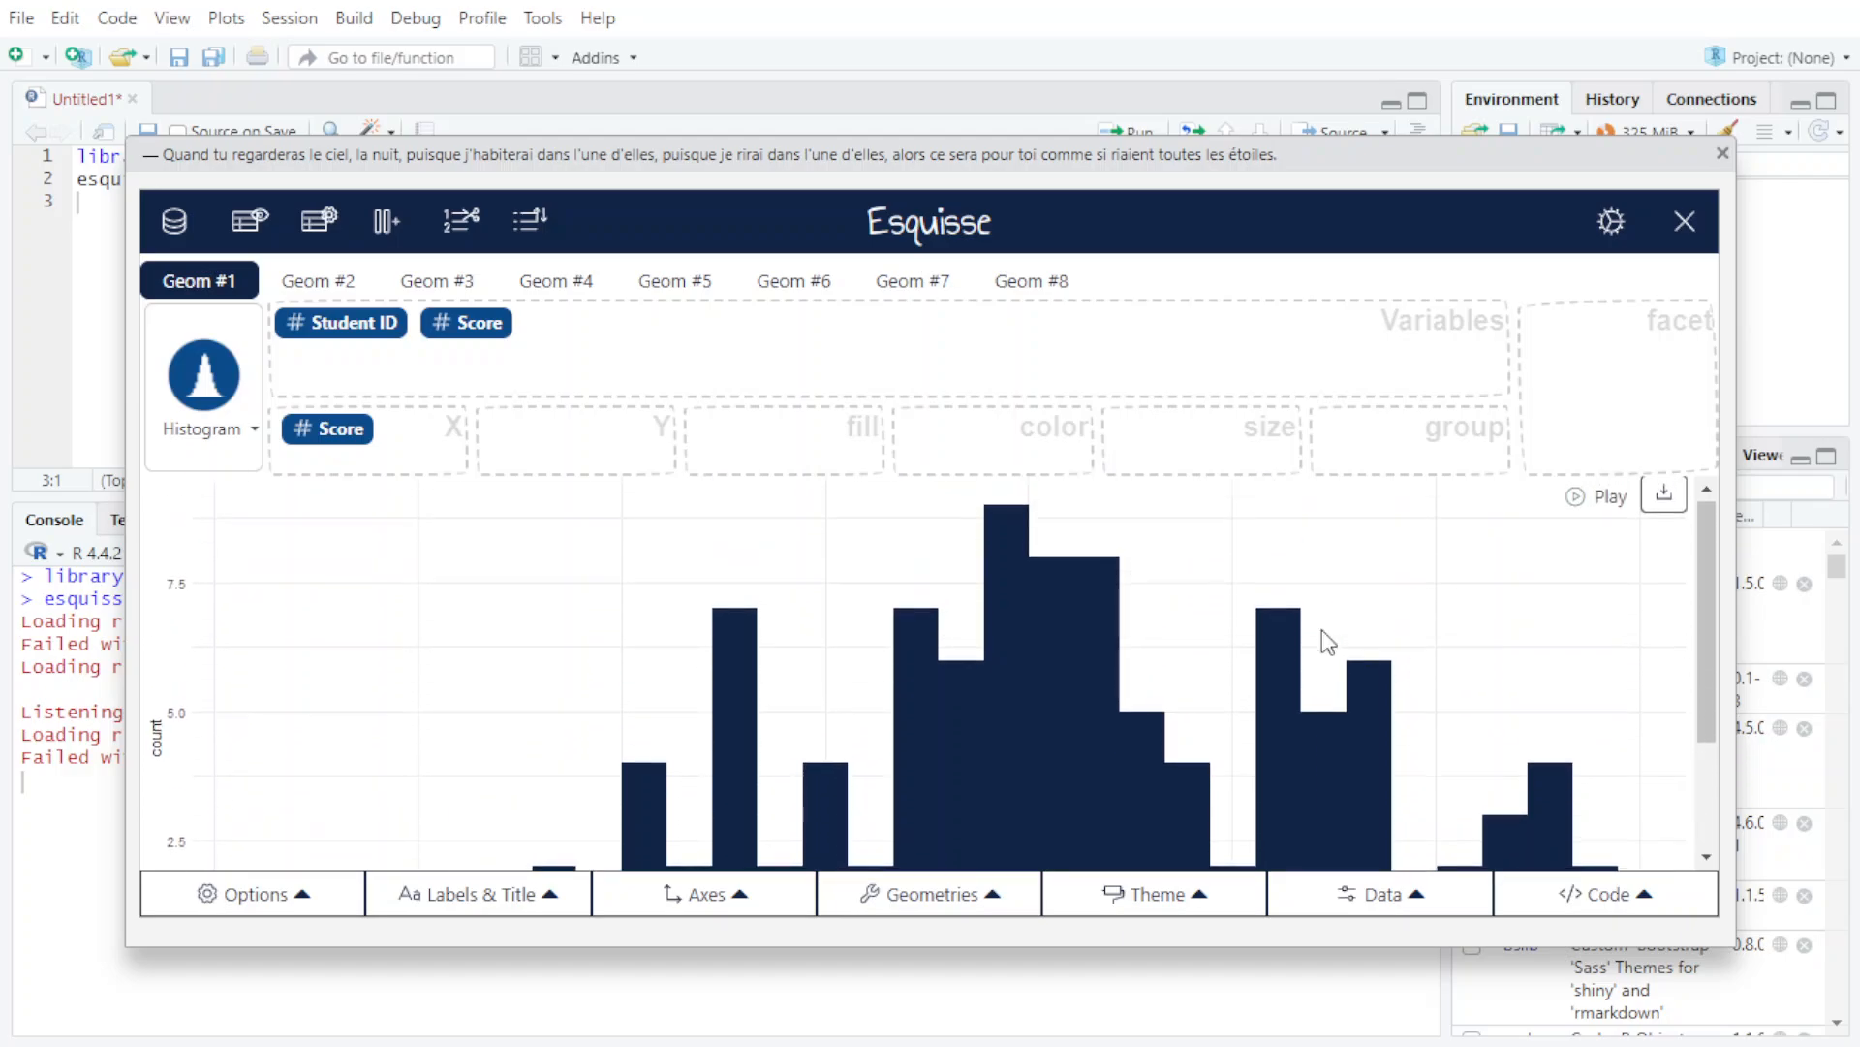
scroll(1322, 628, down, 2)
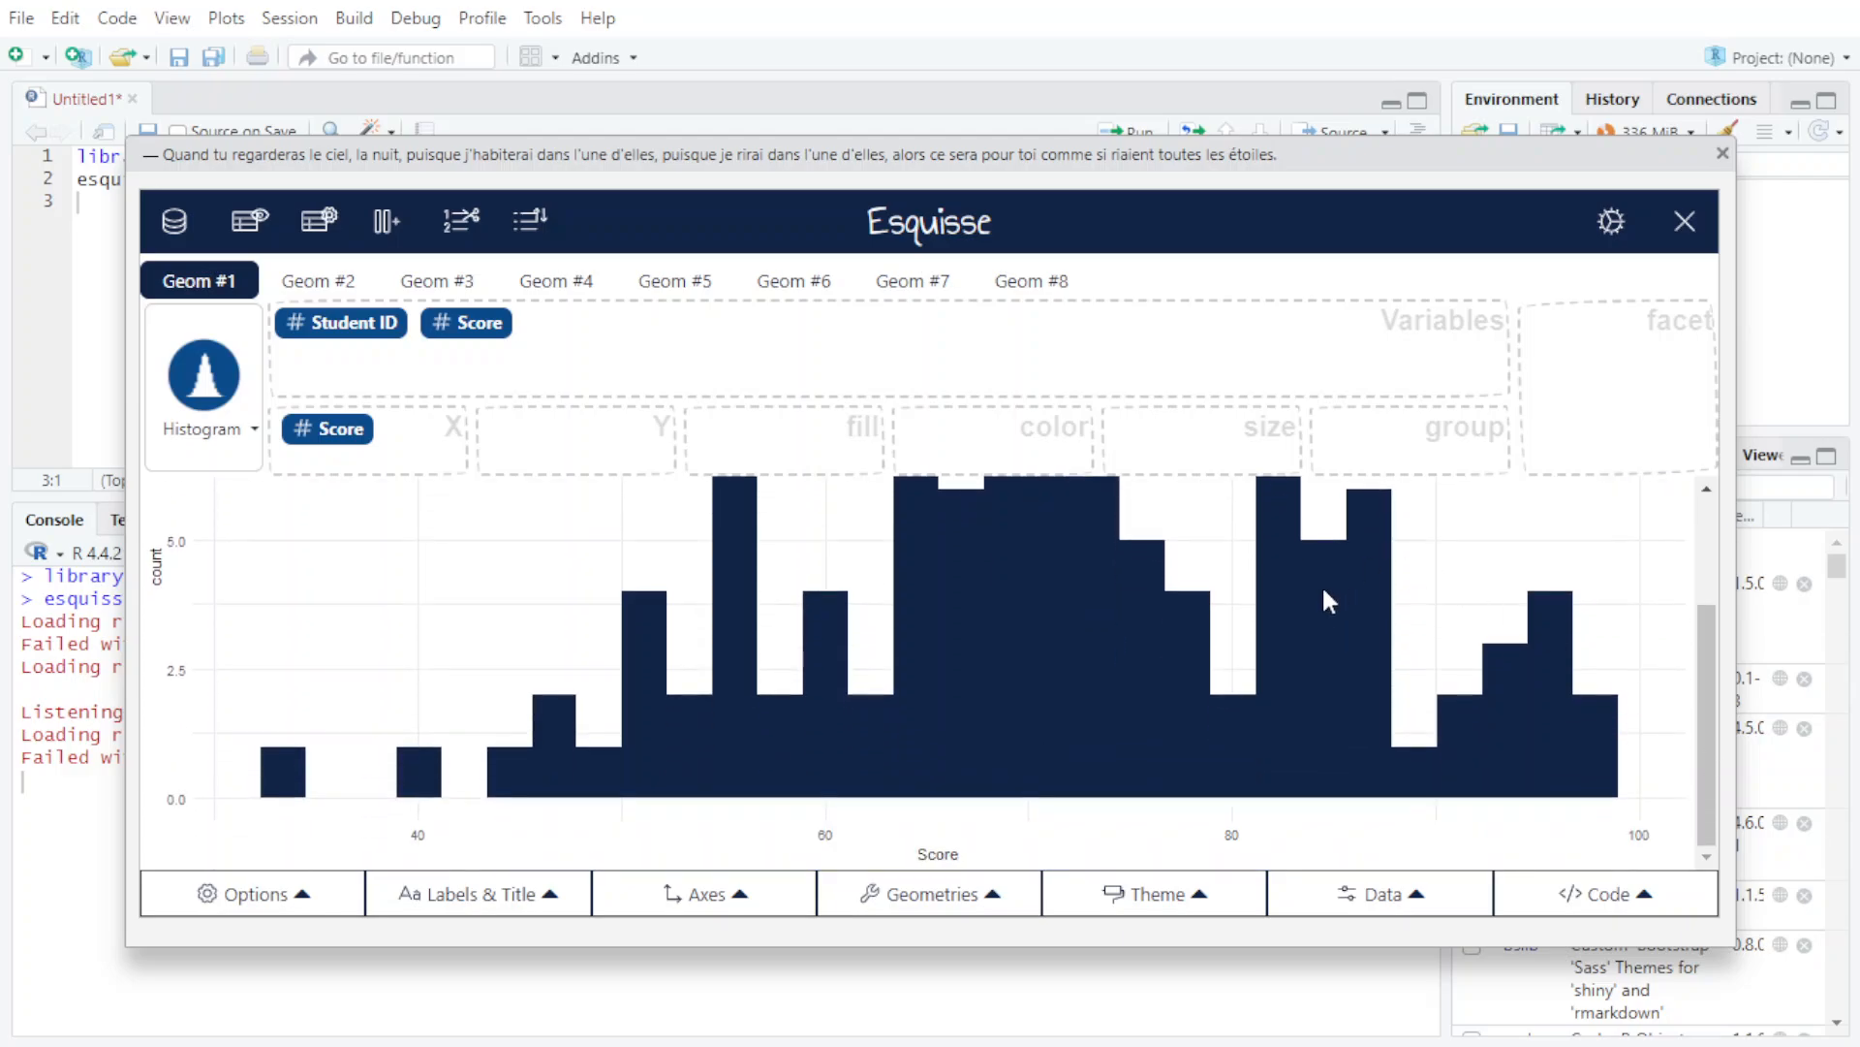
scroll(1372, 565, up, 2)
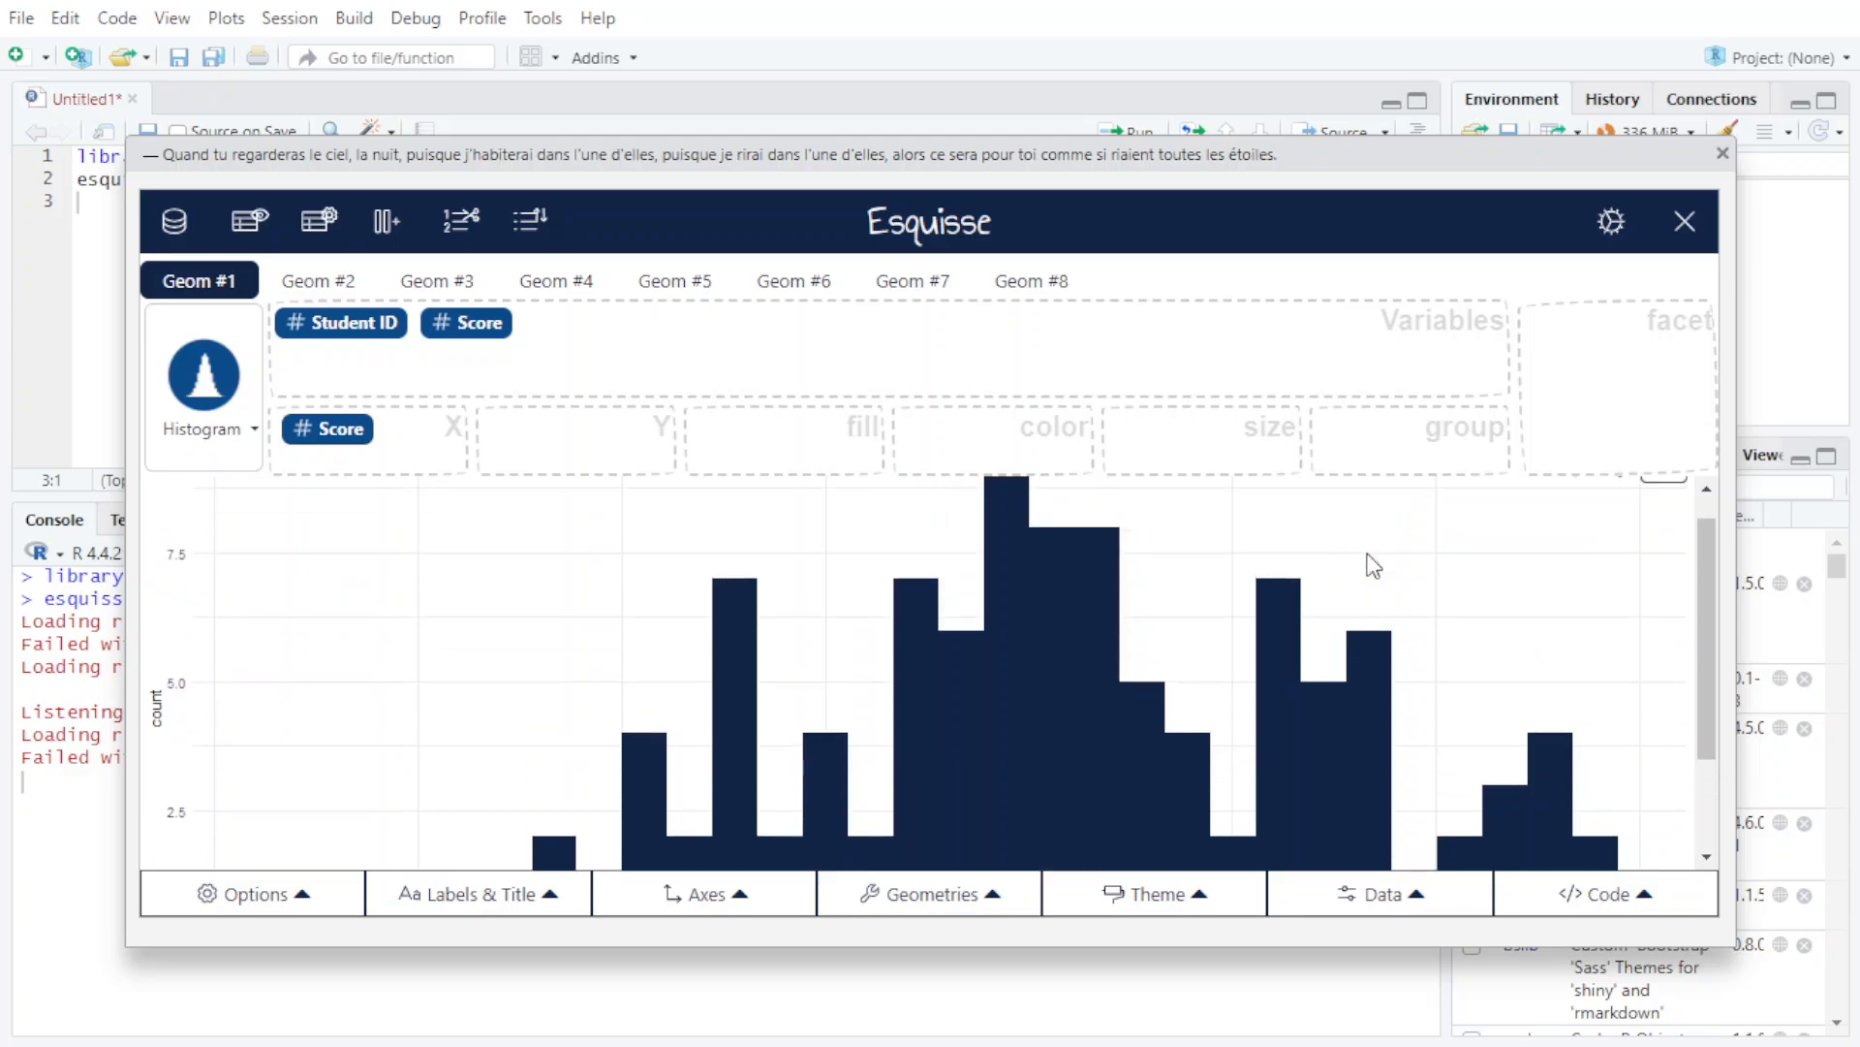
scroll(1373, 565, down, 2)
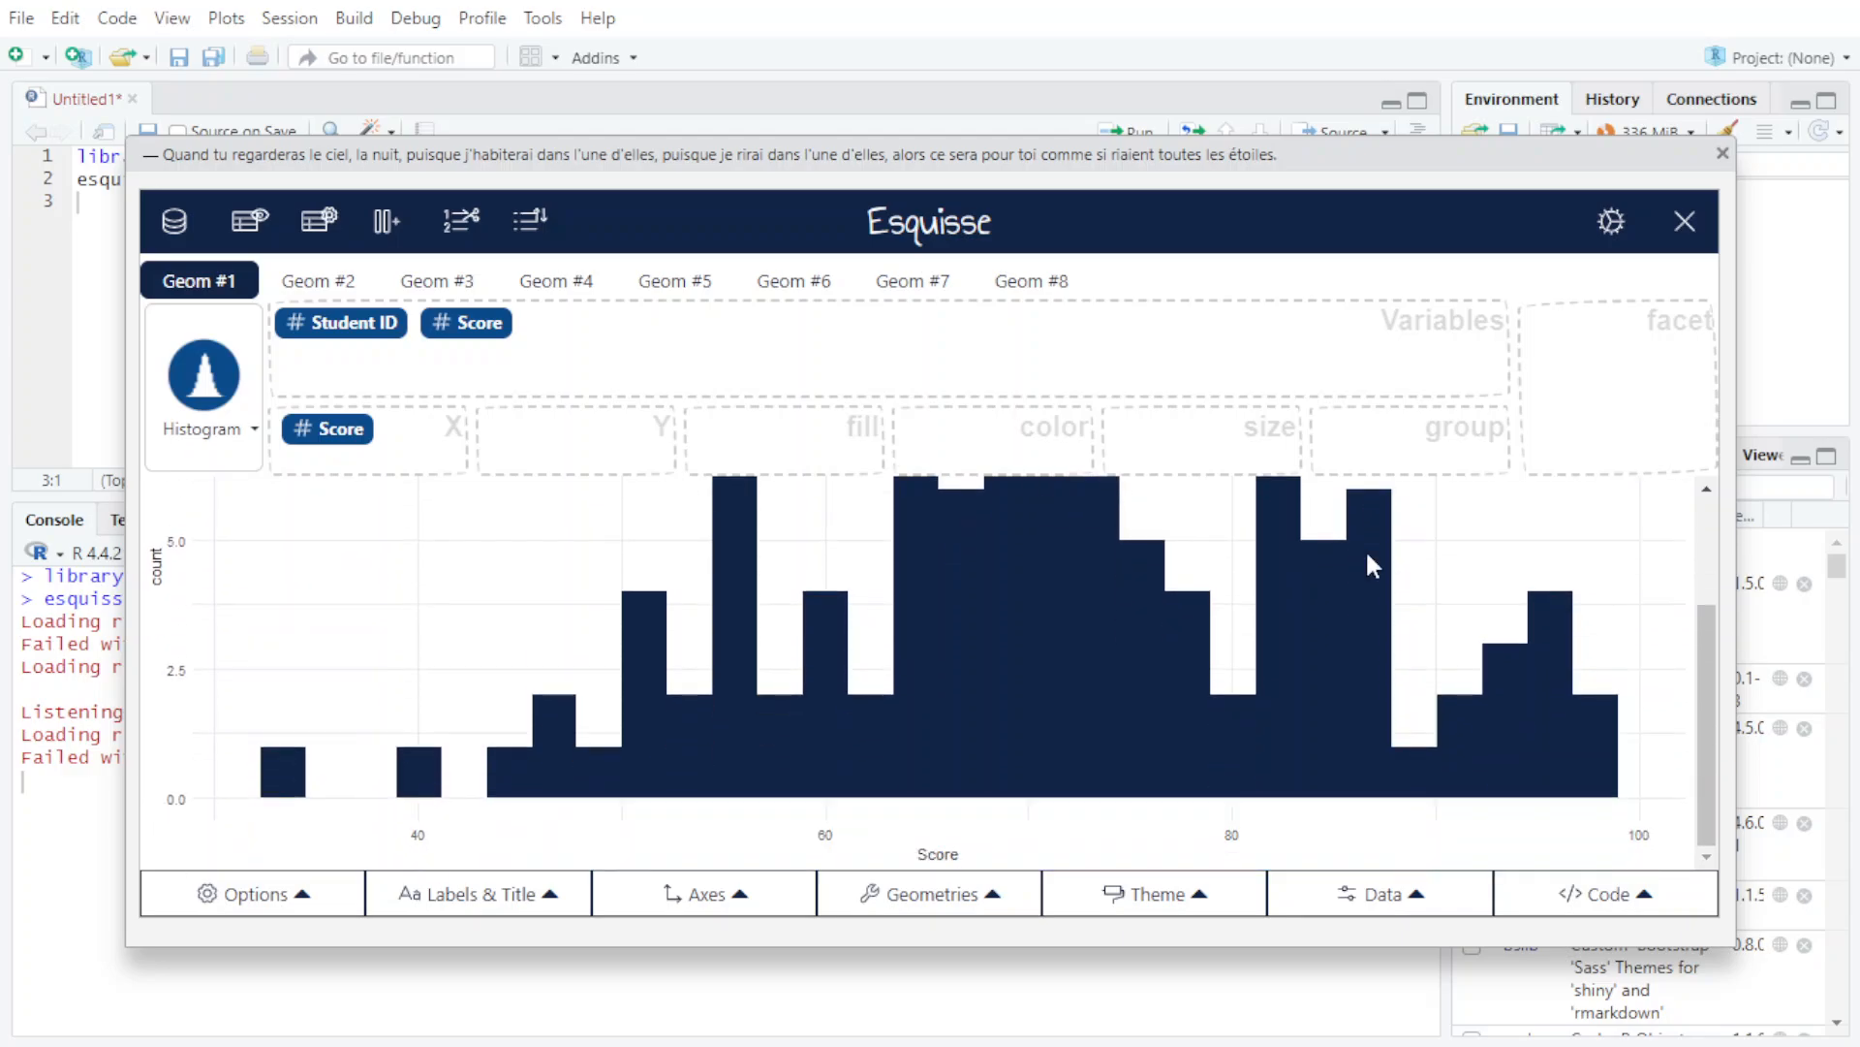
scroll(1356, 580, up, 2)
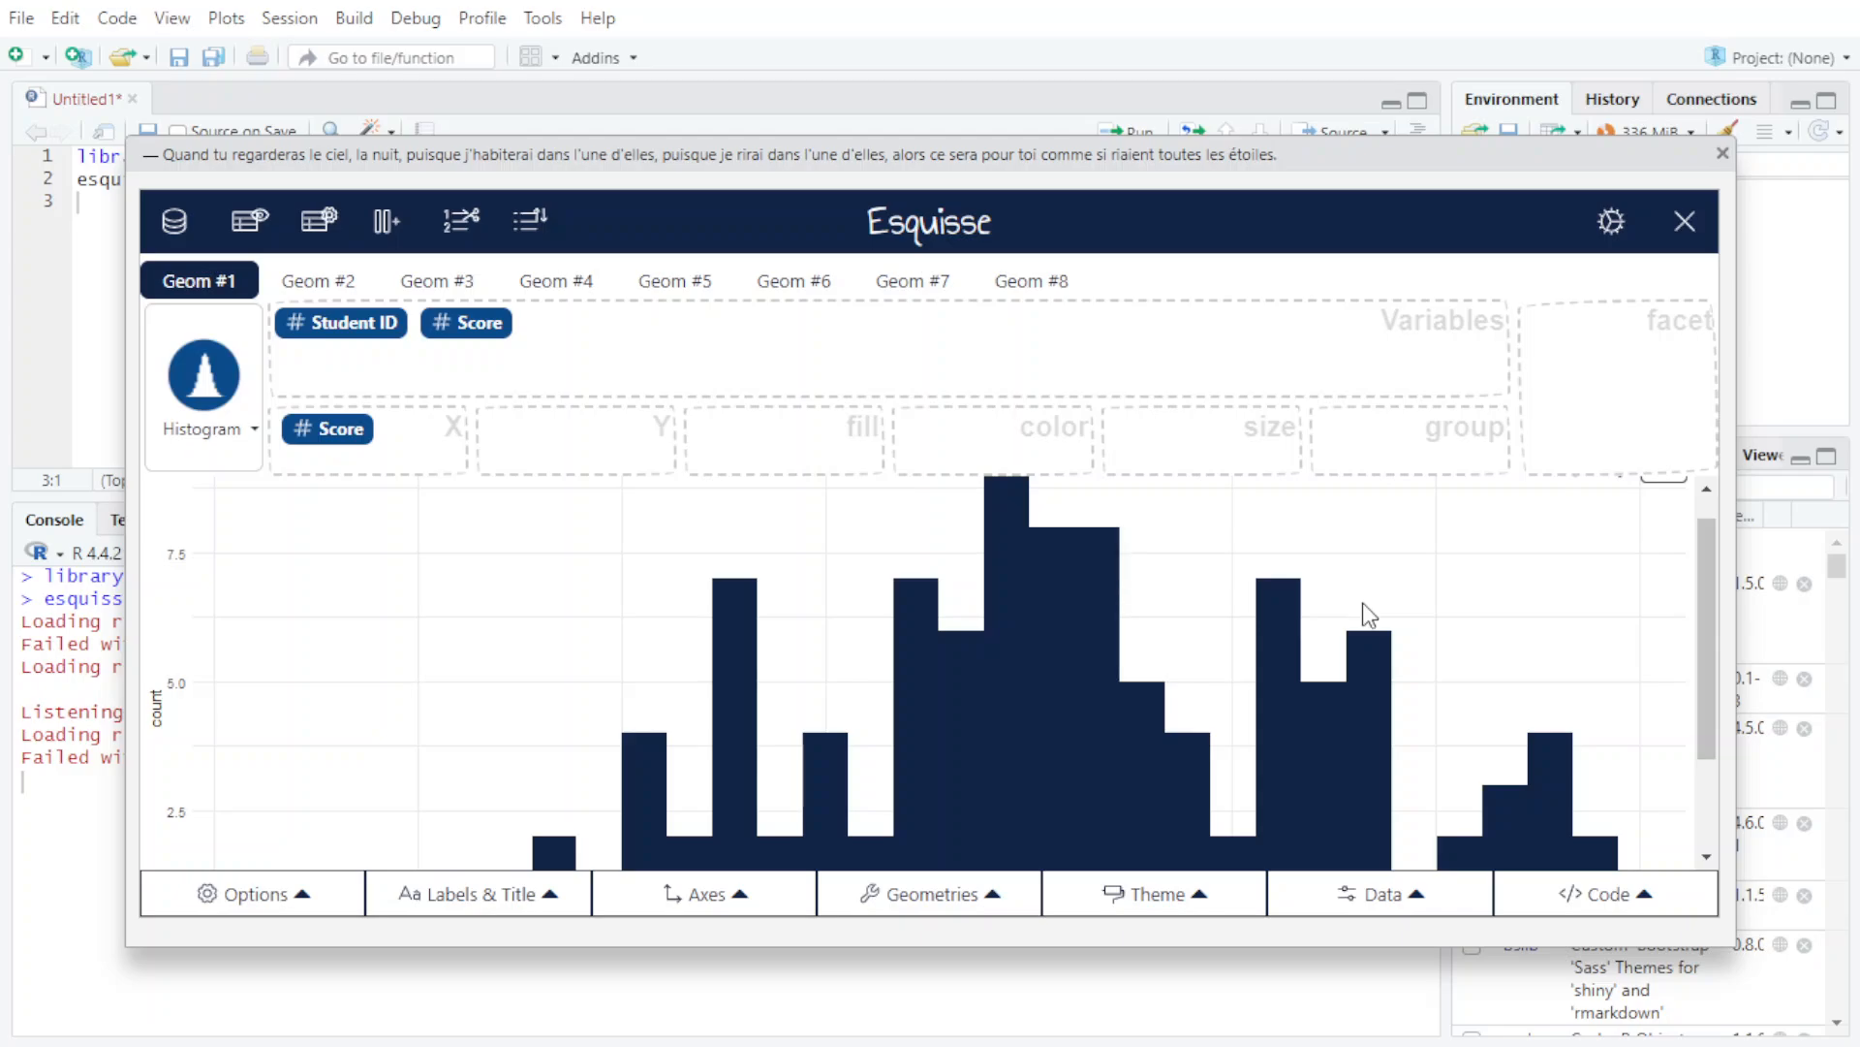
scroll(1366, 613, up, 1)
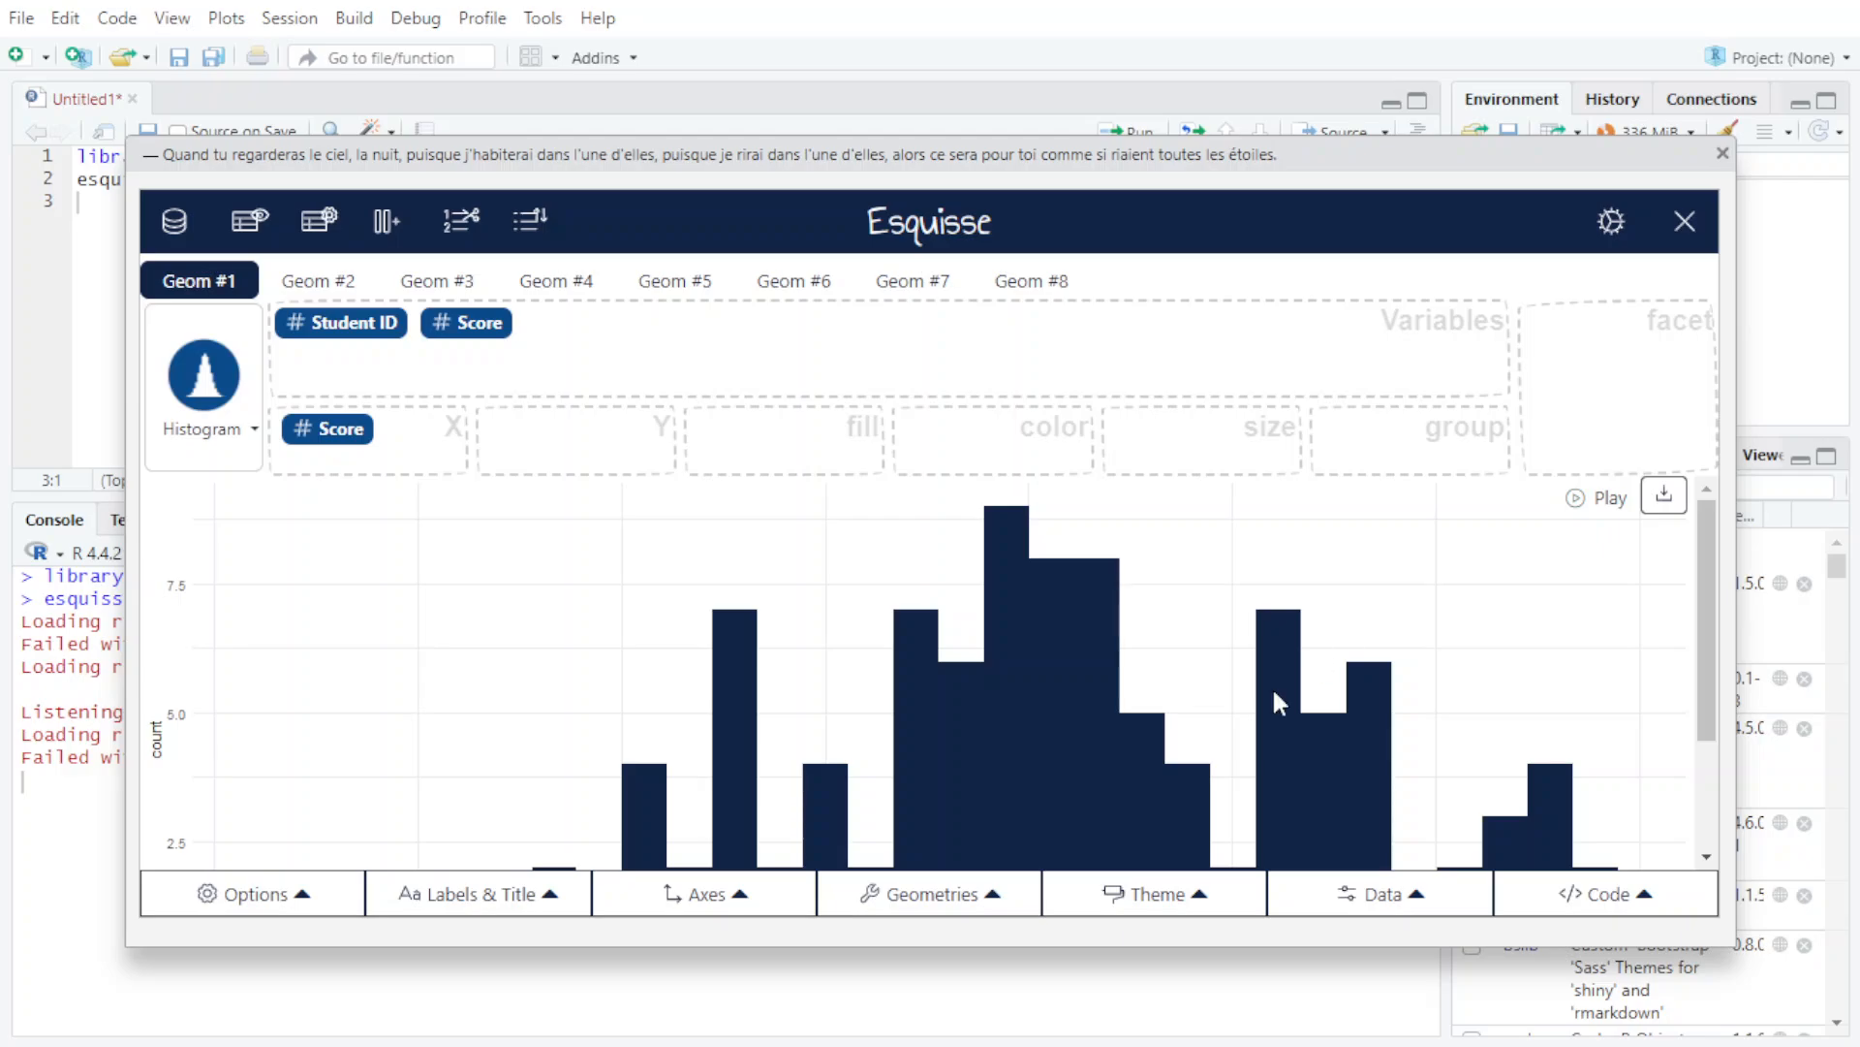
- Check the histogram's color and bin settings, and examine the whole plot from its tallest bars down to the Score axis
click(932, 906)
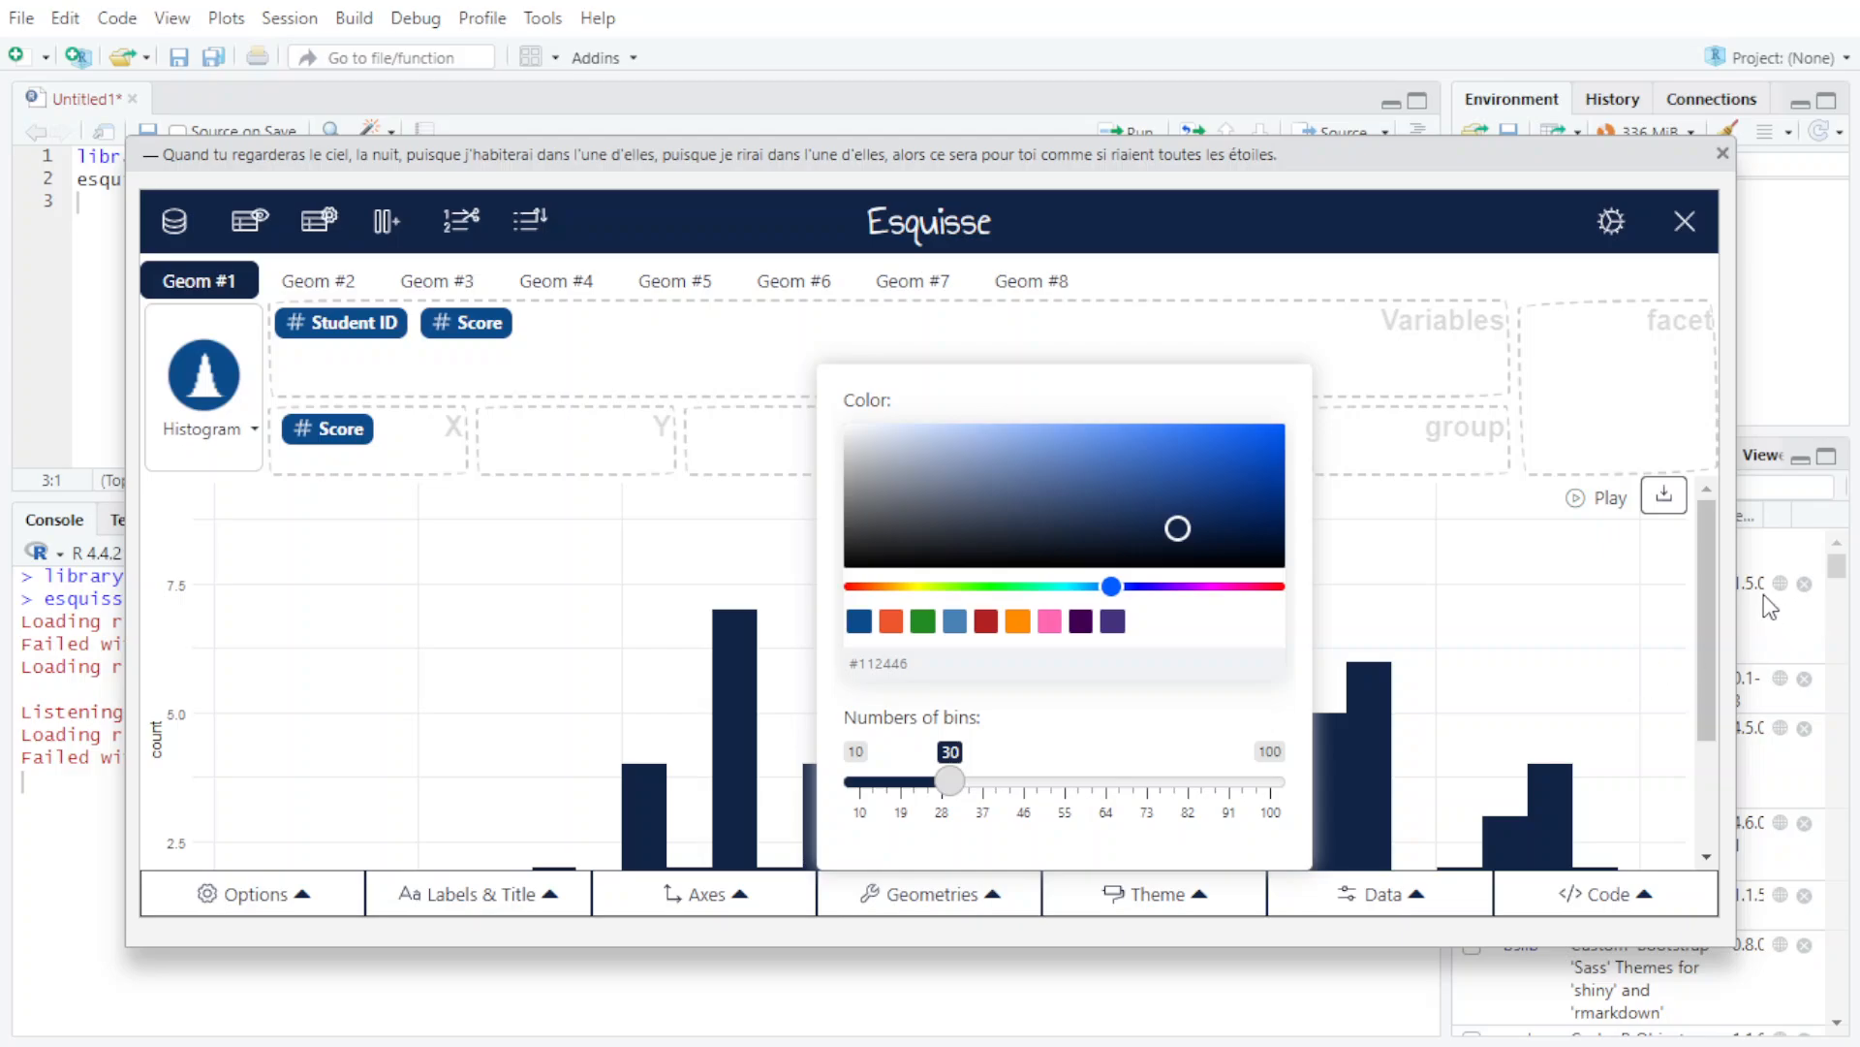
click(959, 911)
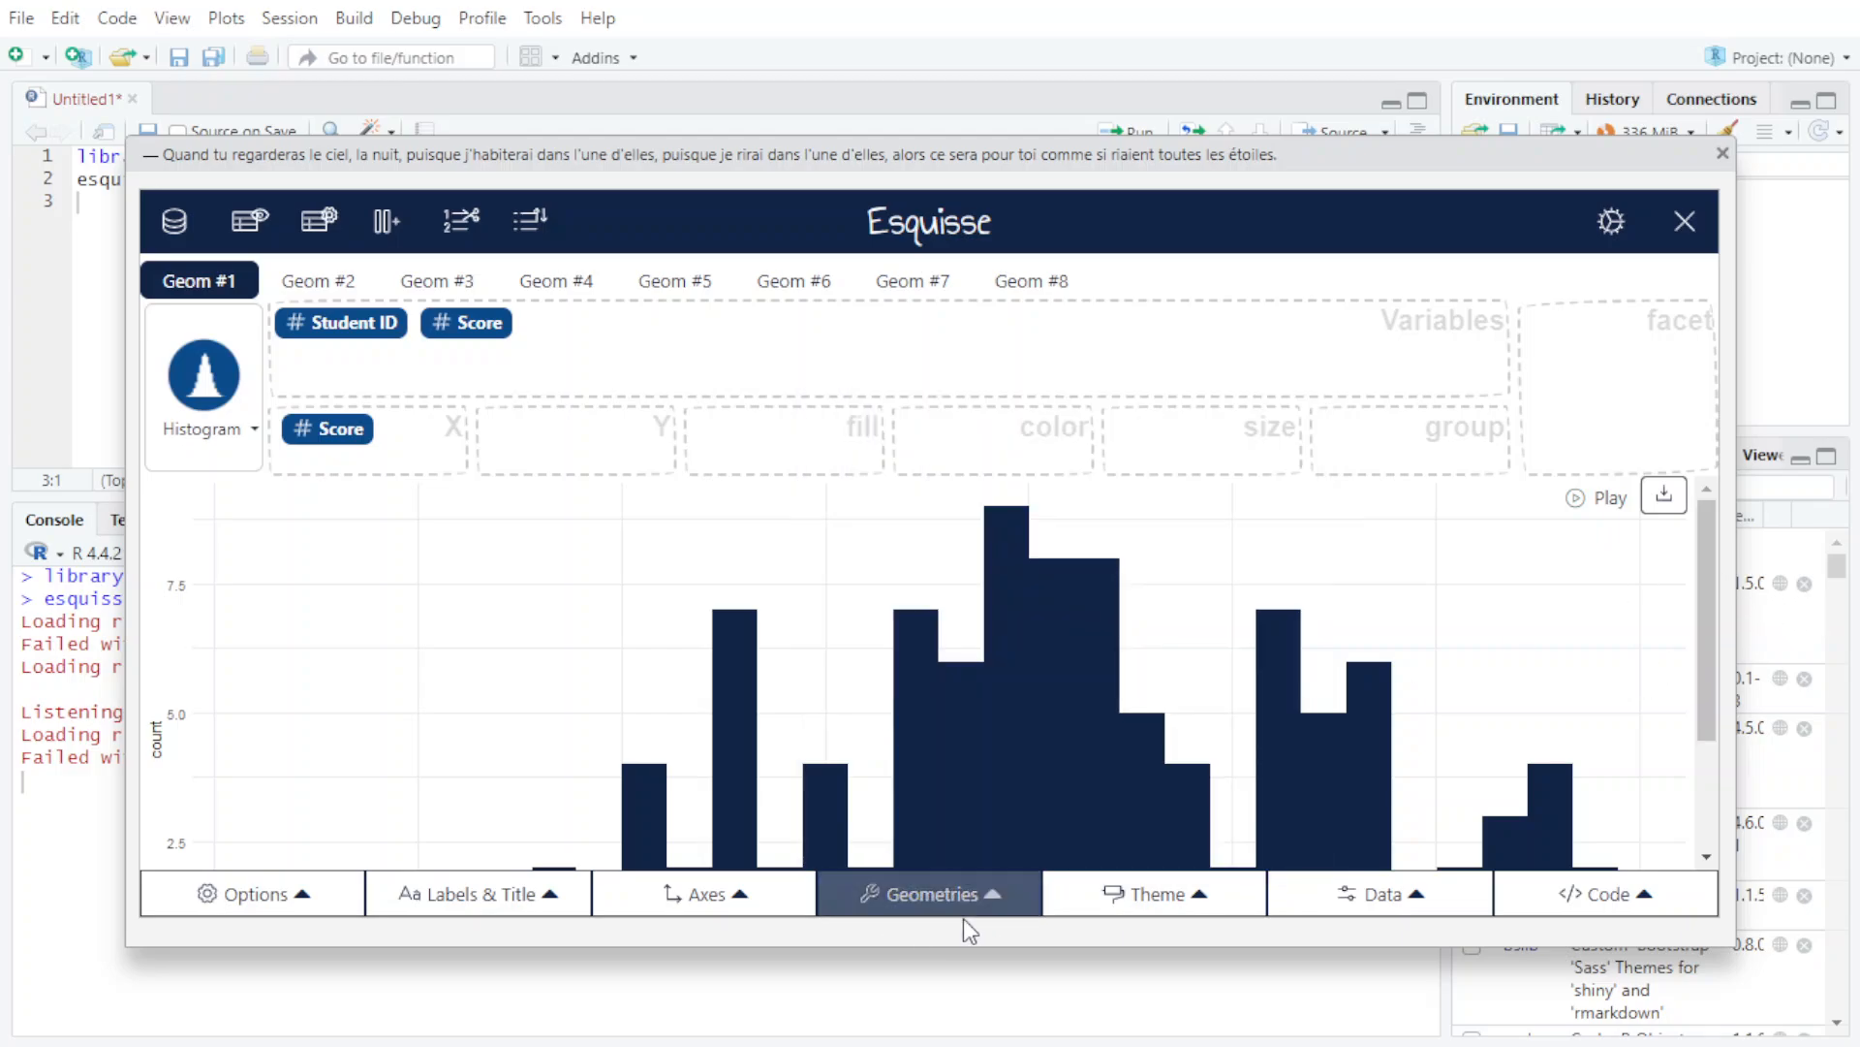
scroll(1216, 737, down, 1)
scroll(1224, 717, up, 1)
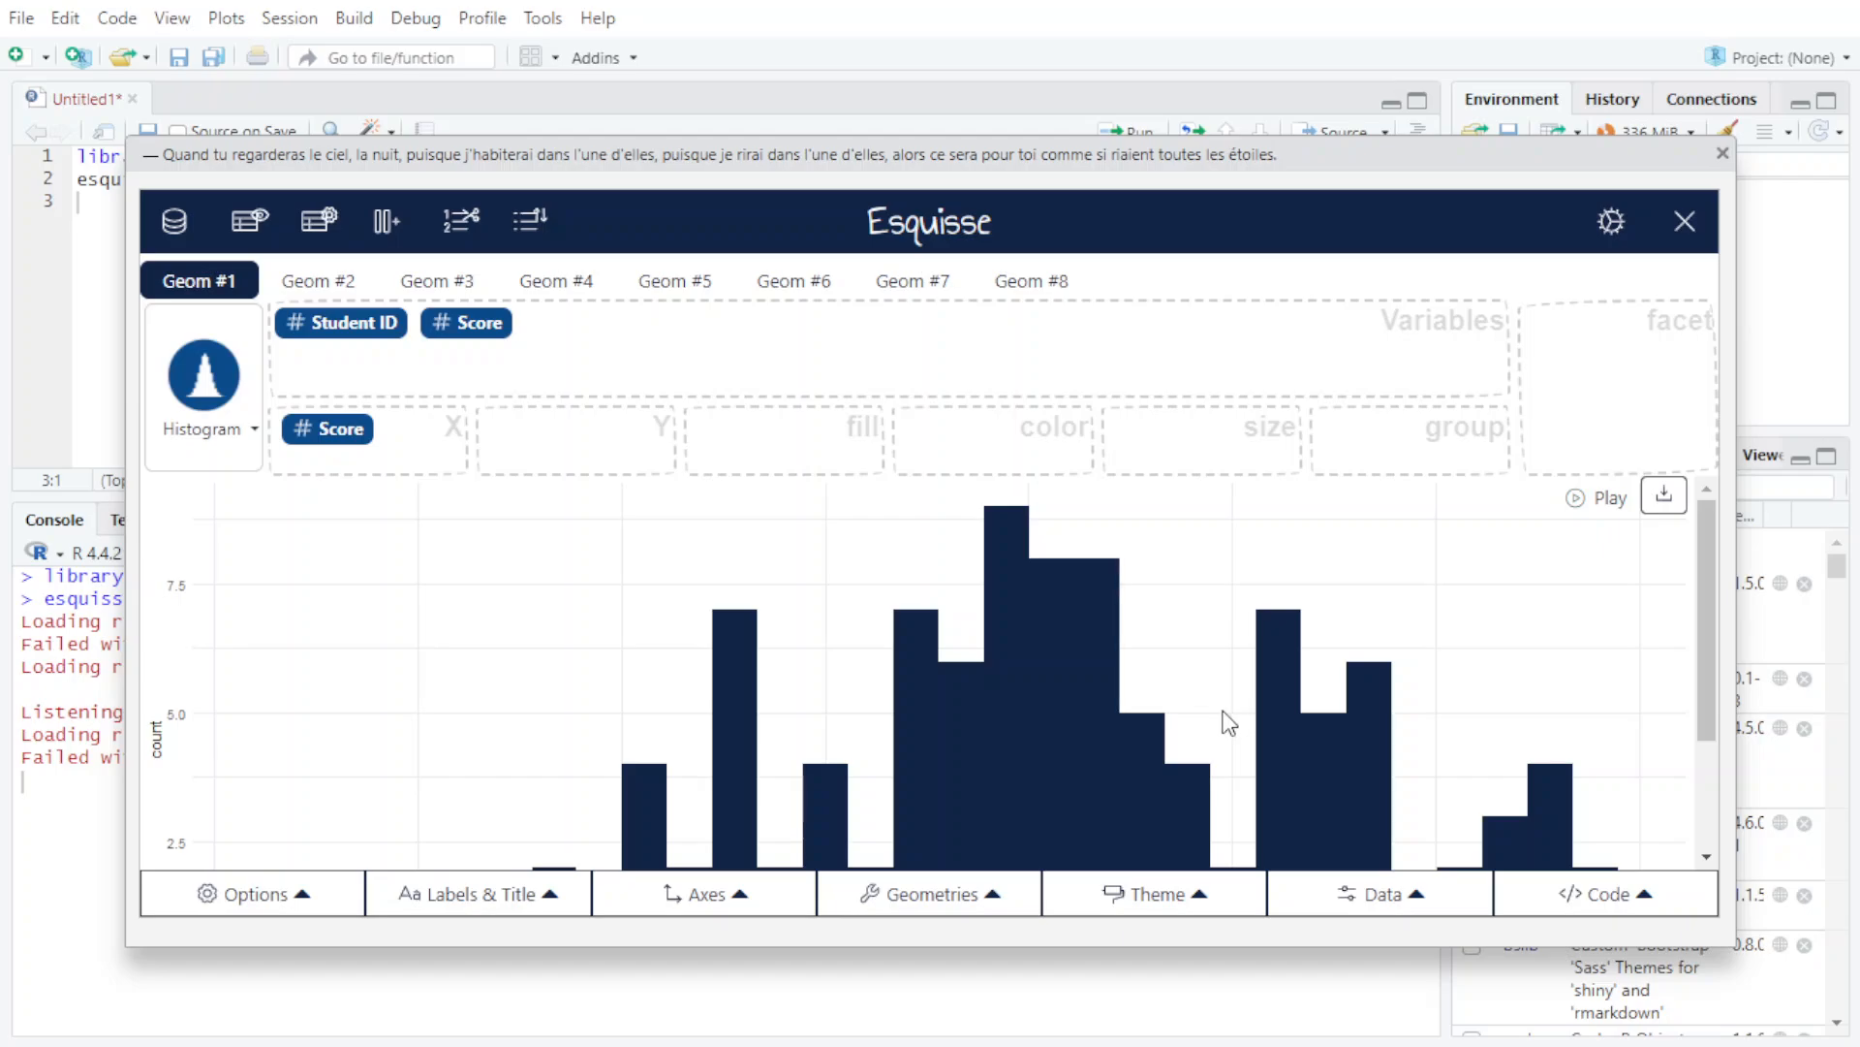
scroll(1226, 722, down, 1)
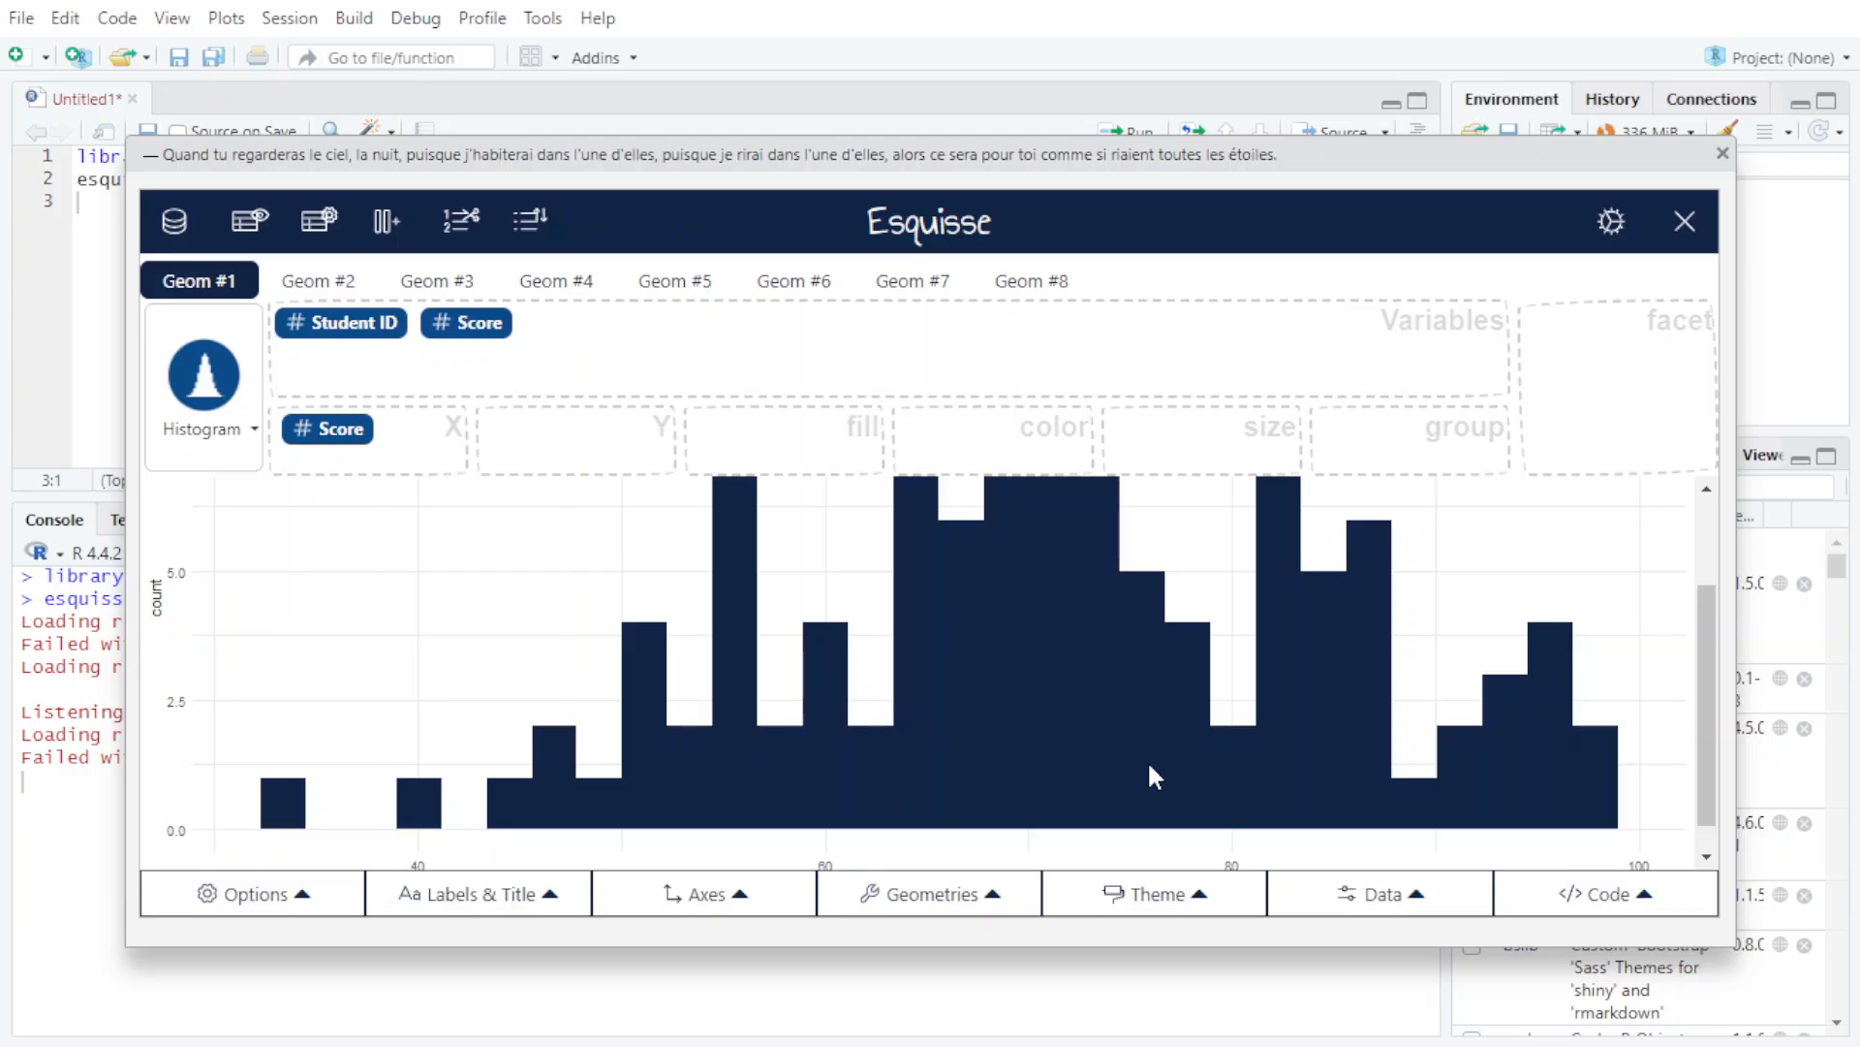
scroll(1147, 759, up, 1)
scroll(1153, 750, down, 1)
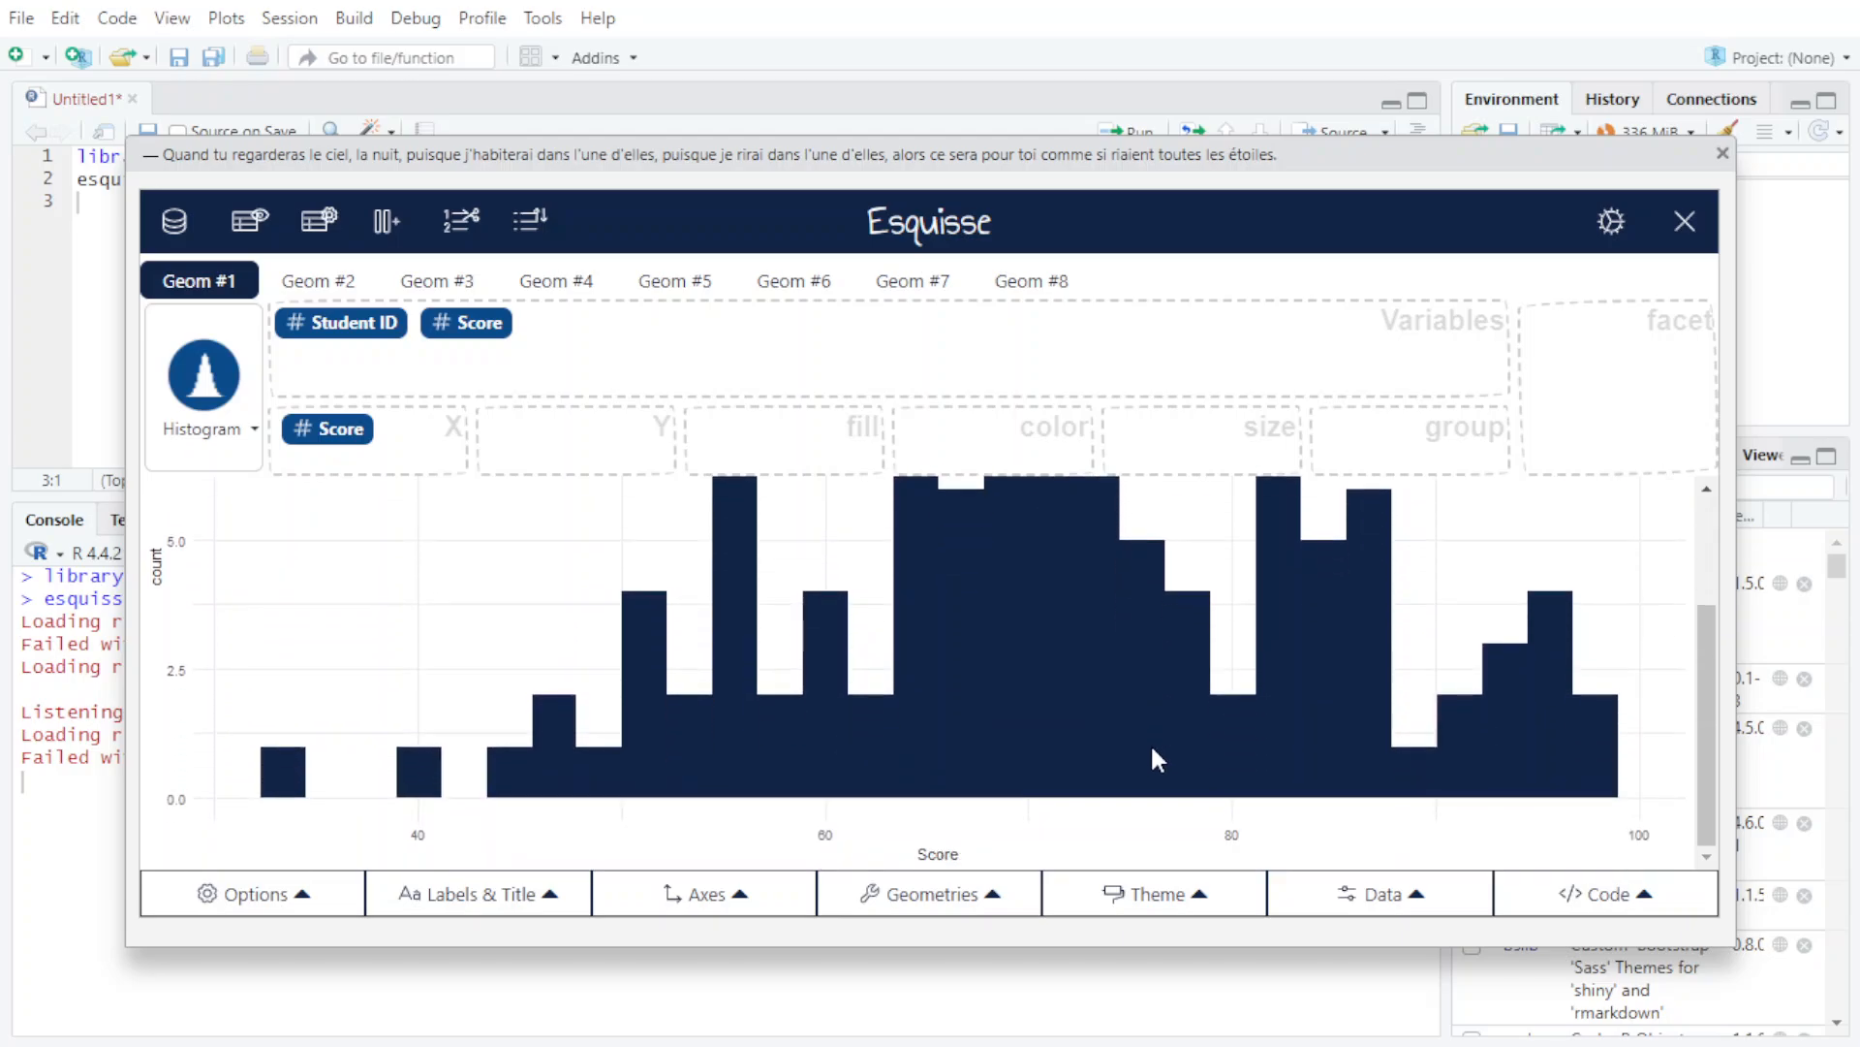
scroll(1170, 705, up, 1)
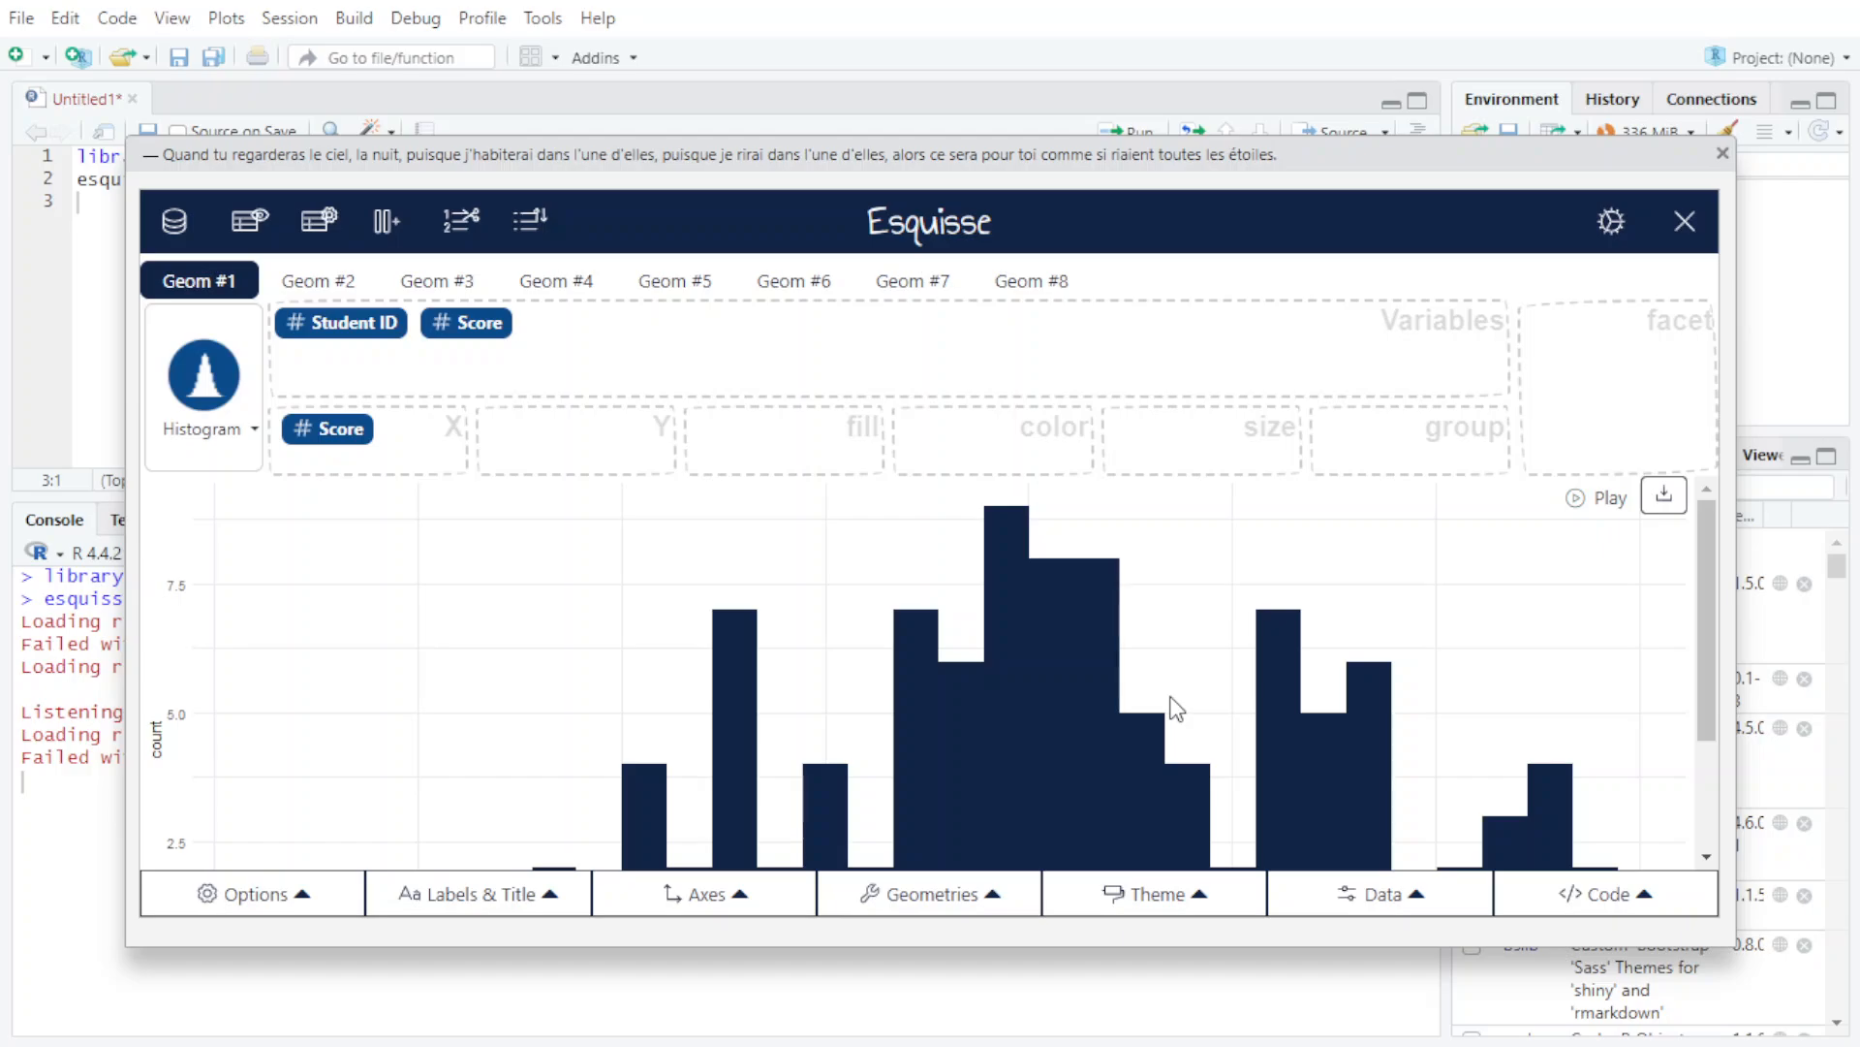
scroll(1162, 736, down, 1)
scroll(775, 766, up, 1)
- Set the plot height to 300 in the dimension options
click(232, 891)
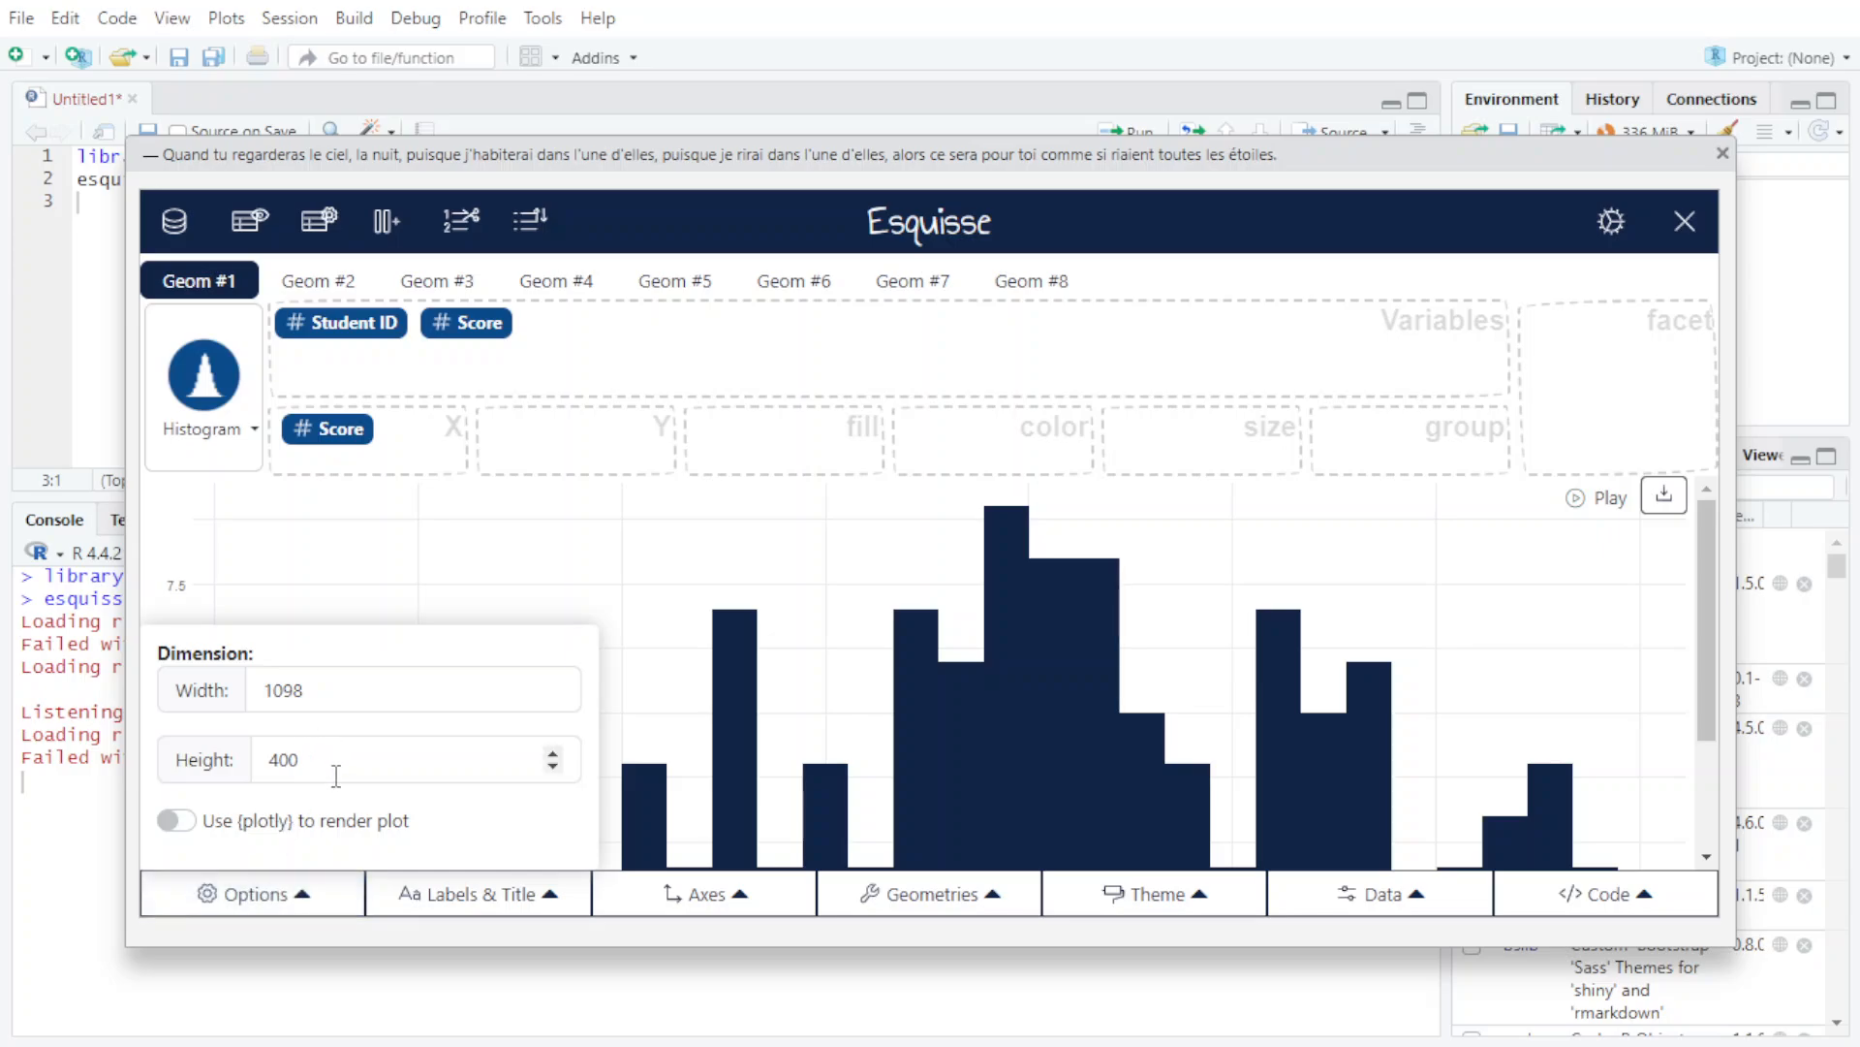
drag(334, 758, 207, 762)
text(300)
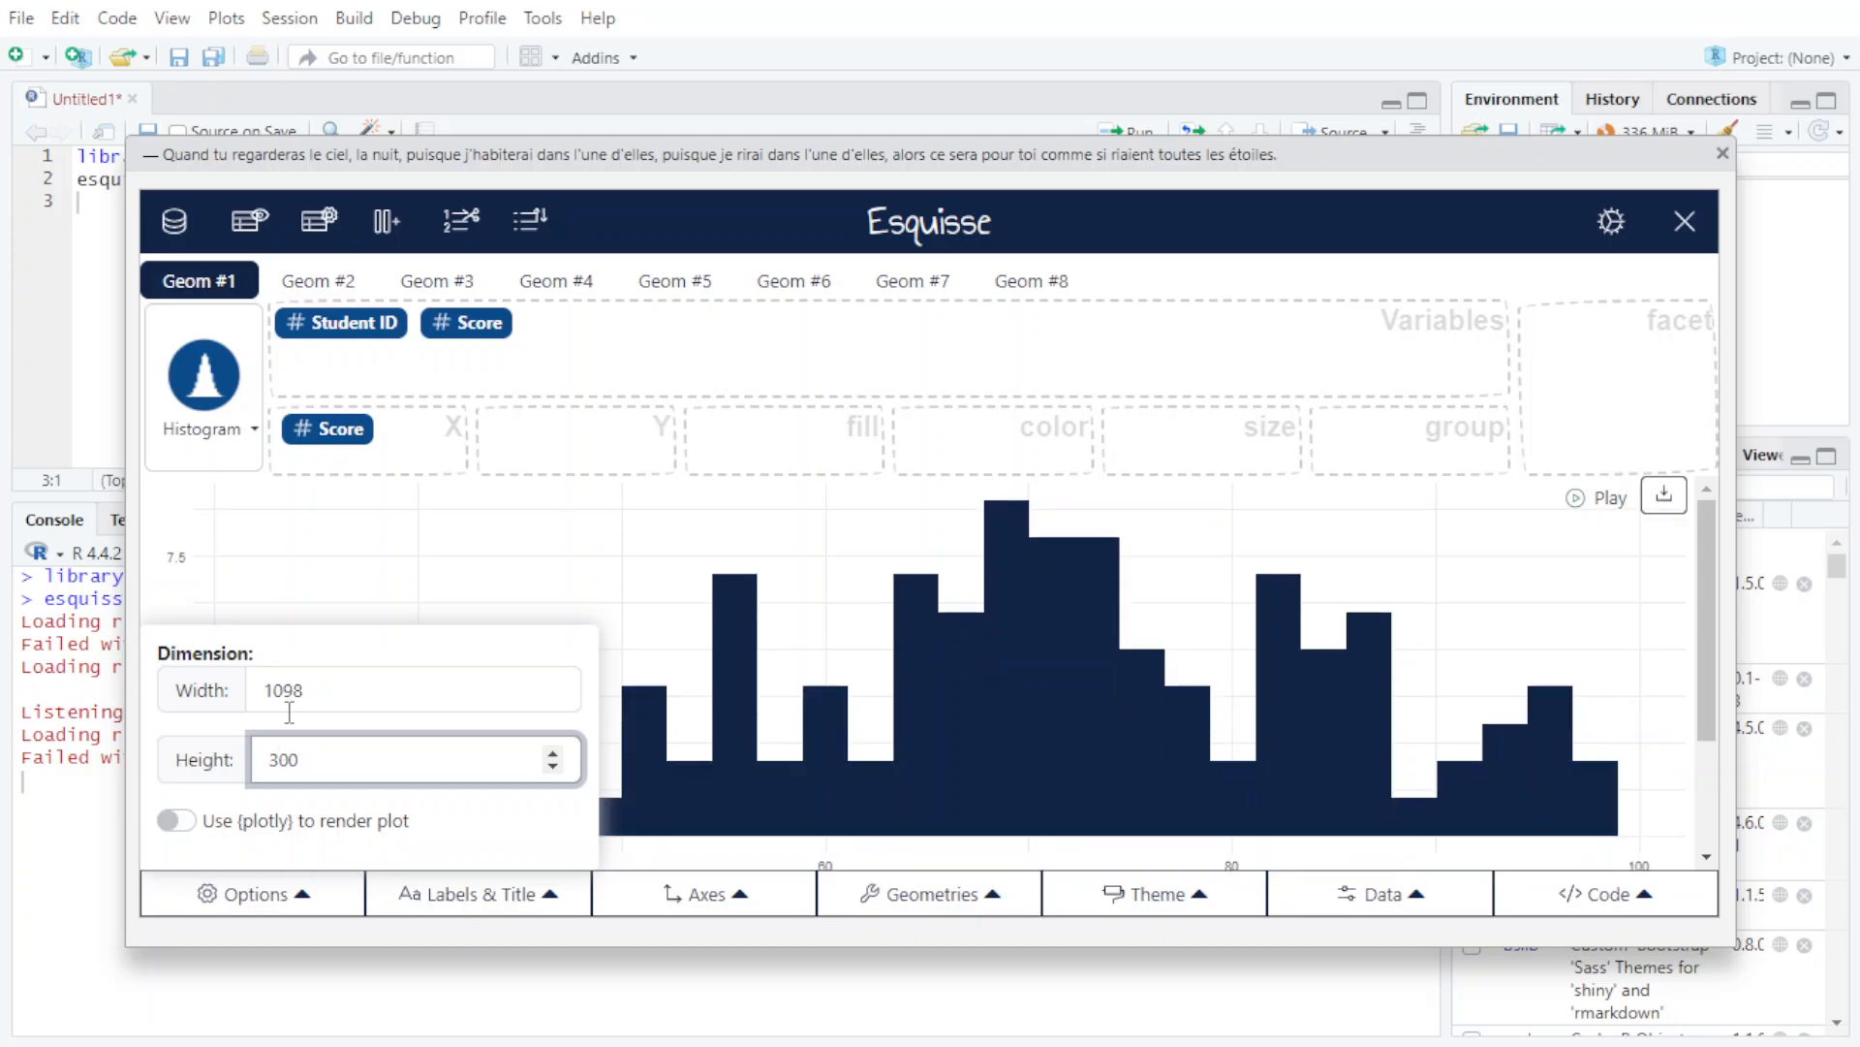
click(256, 919)
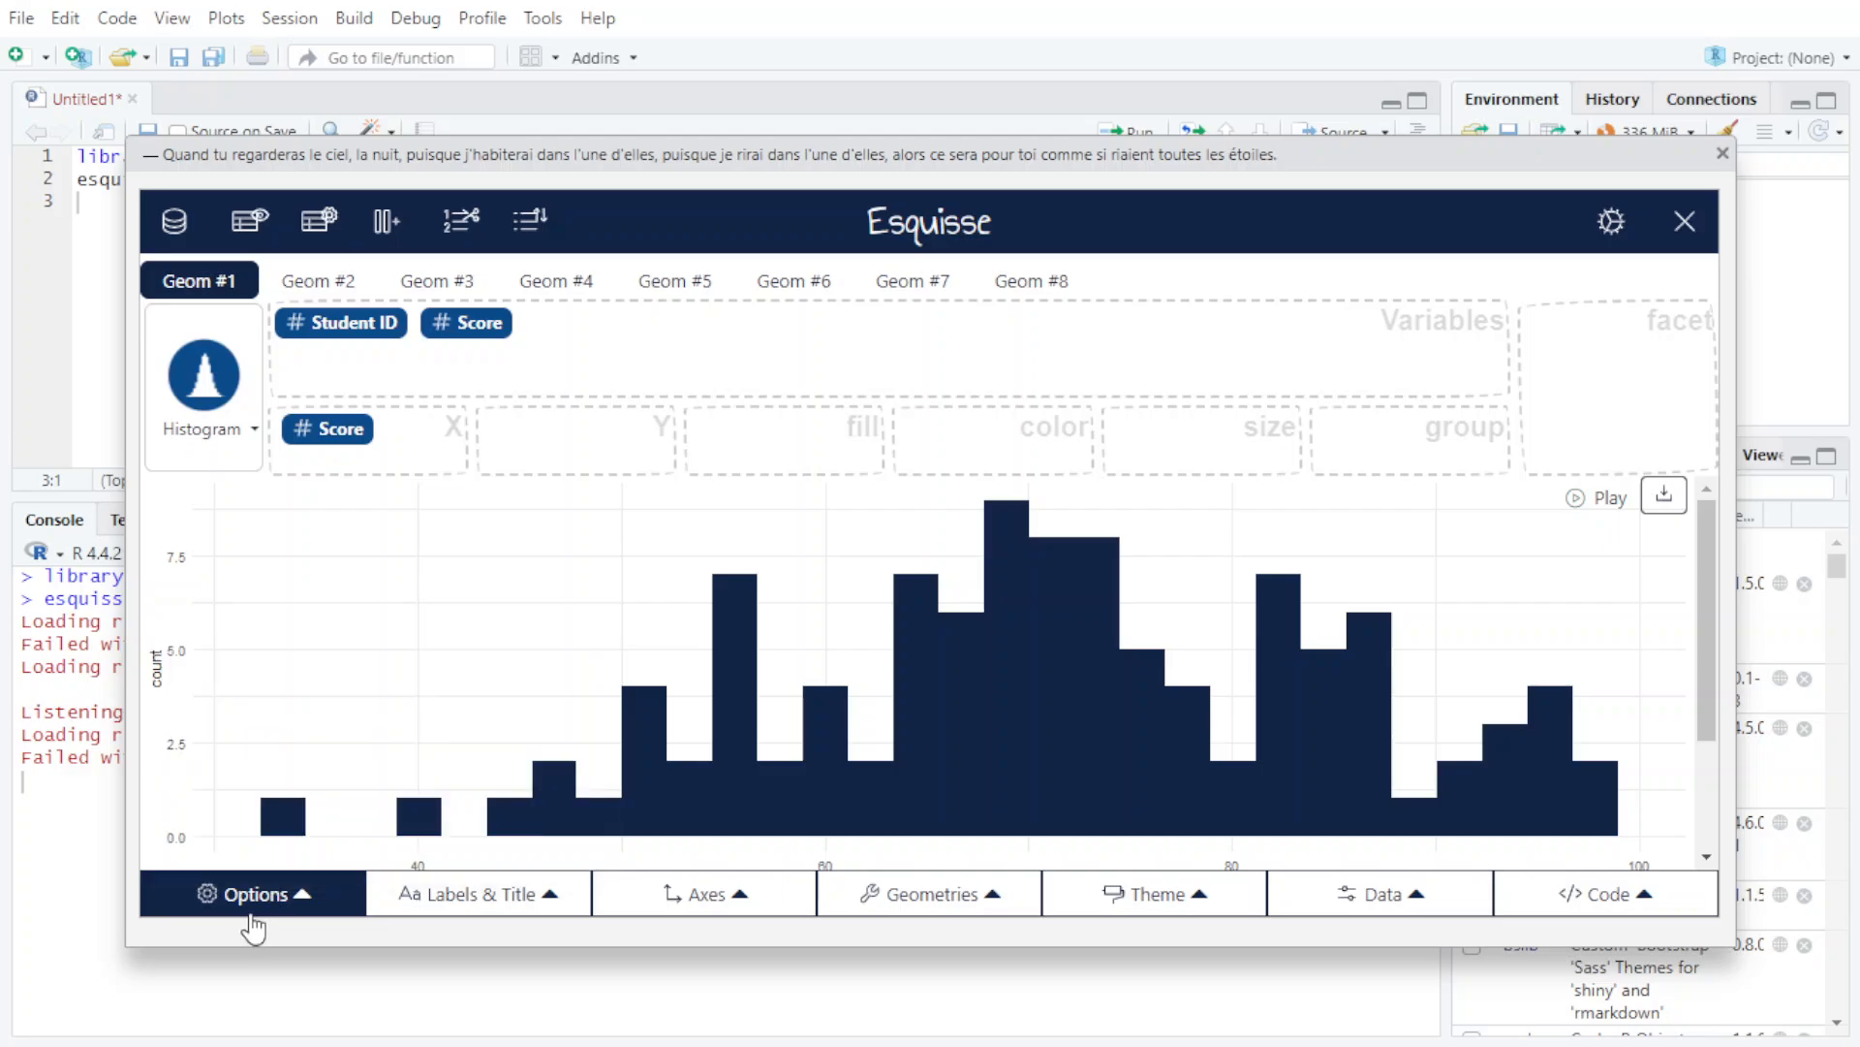
click(254, 921)
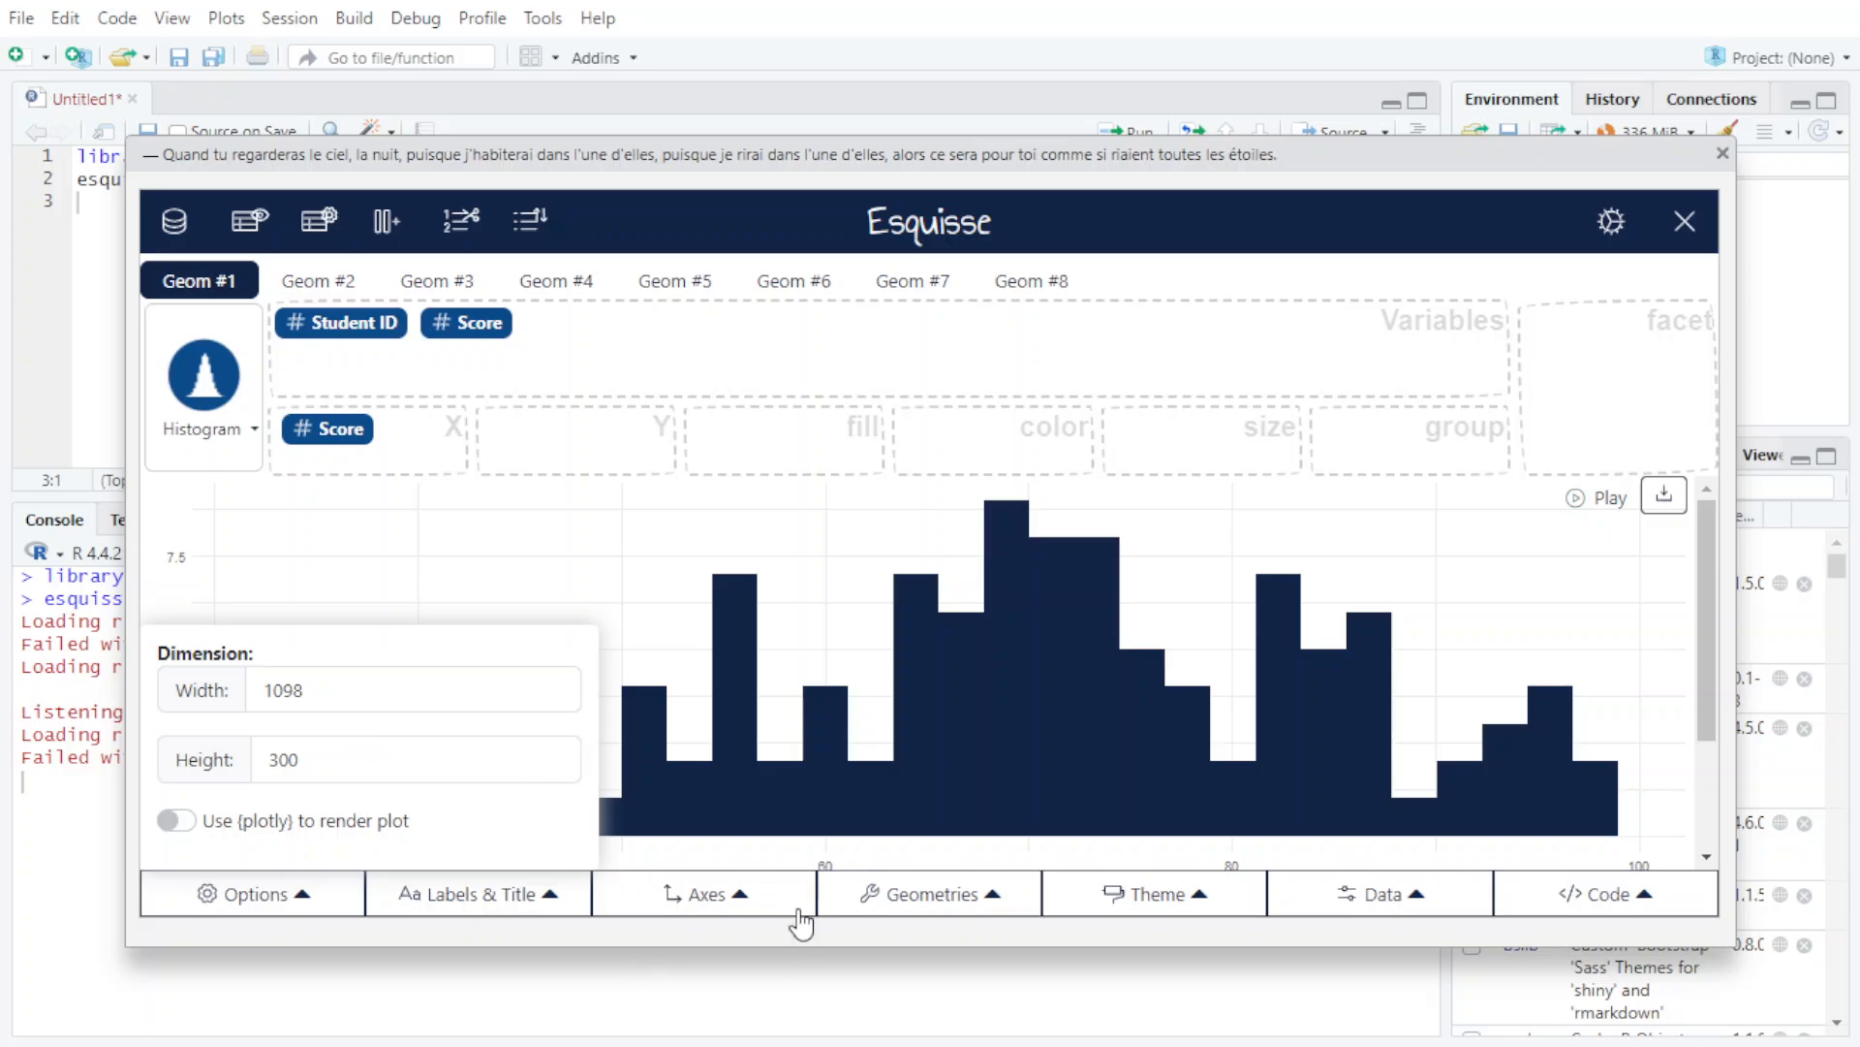
- Try the histogram with 100 bins and with 10 bins to compare the two extremes
click(922, 906)
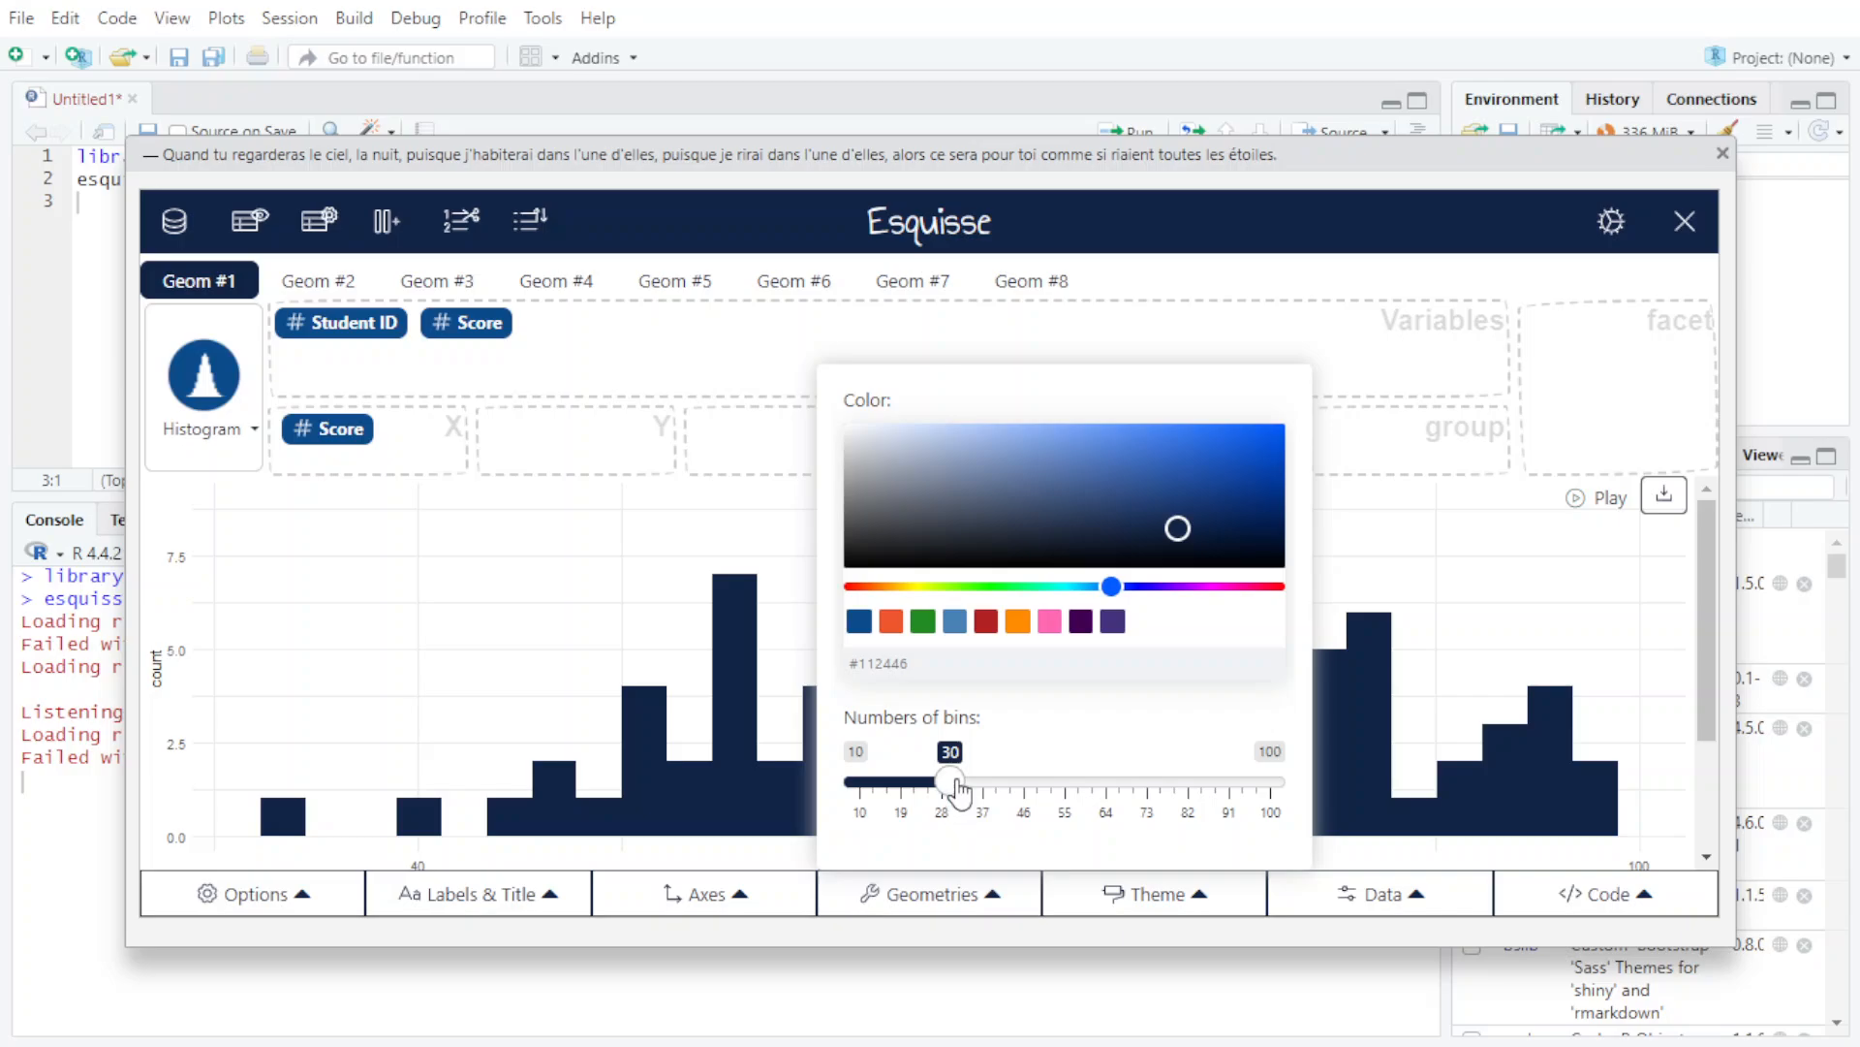
drag(957, 783, 1331, 808)
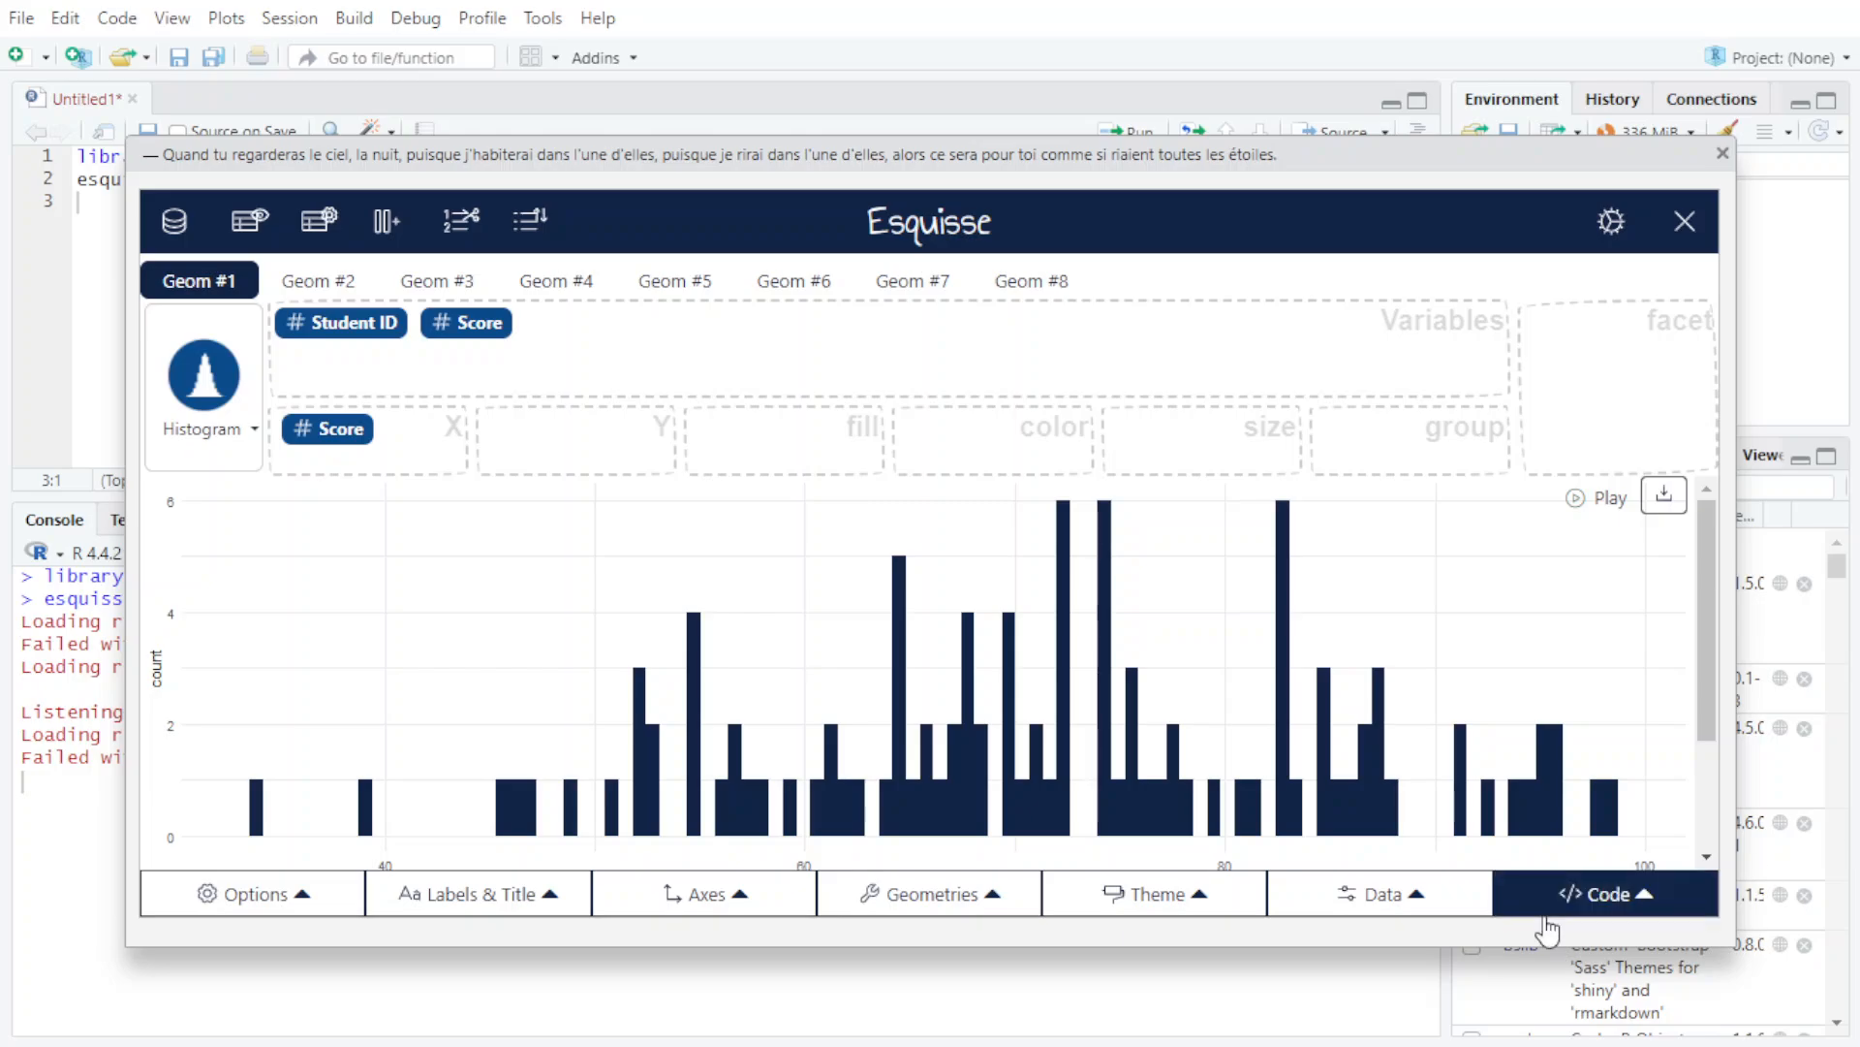
click(908, 916)
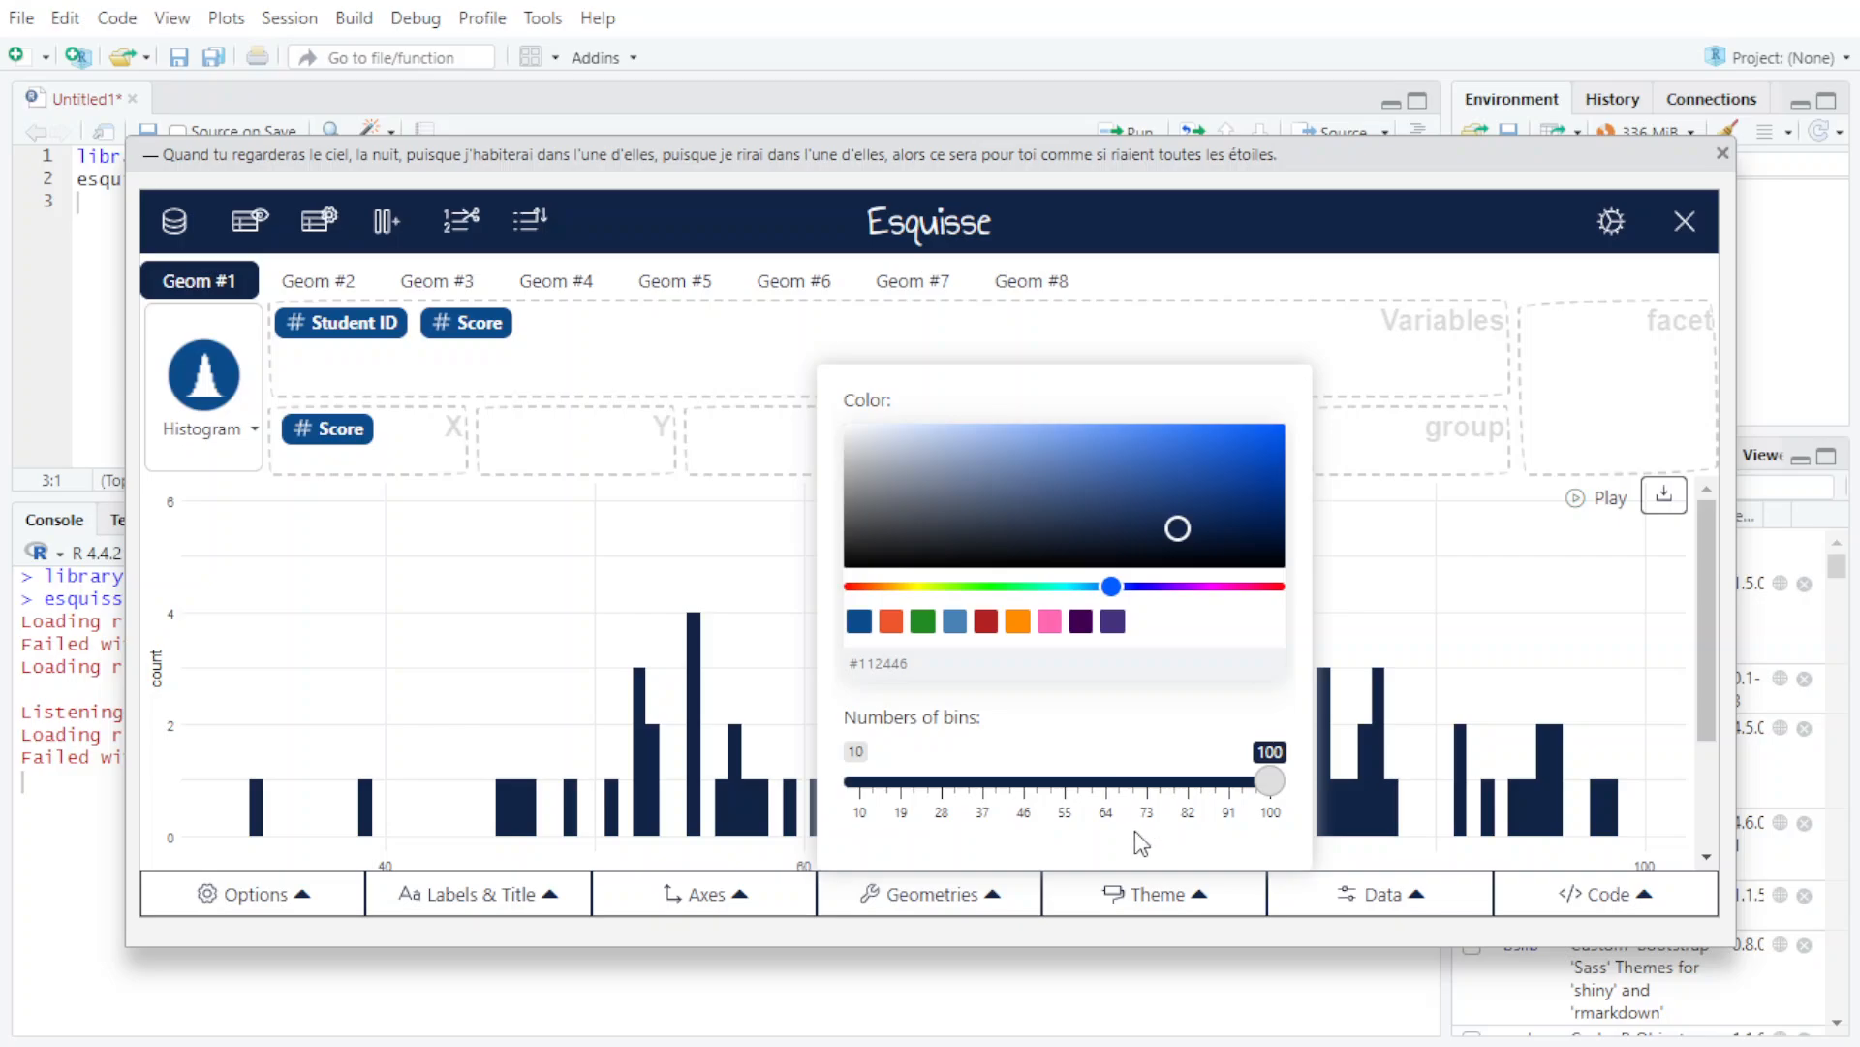
drag(1277, 793, 853, 787)
click(625, 808)
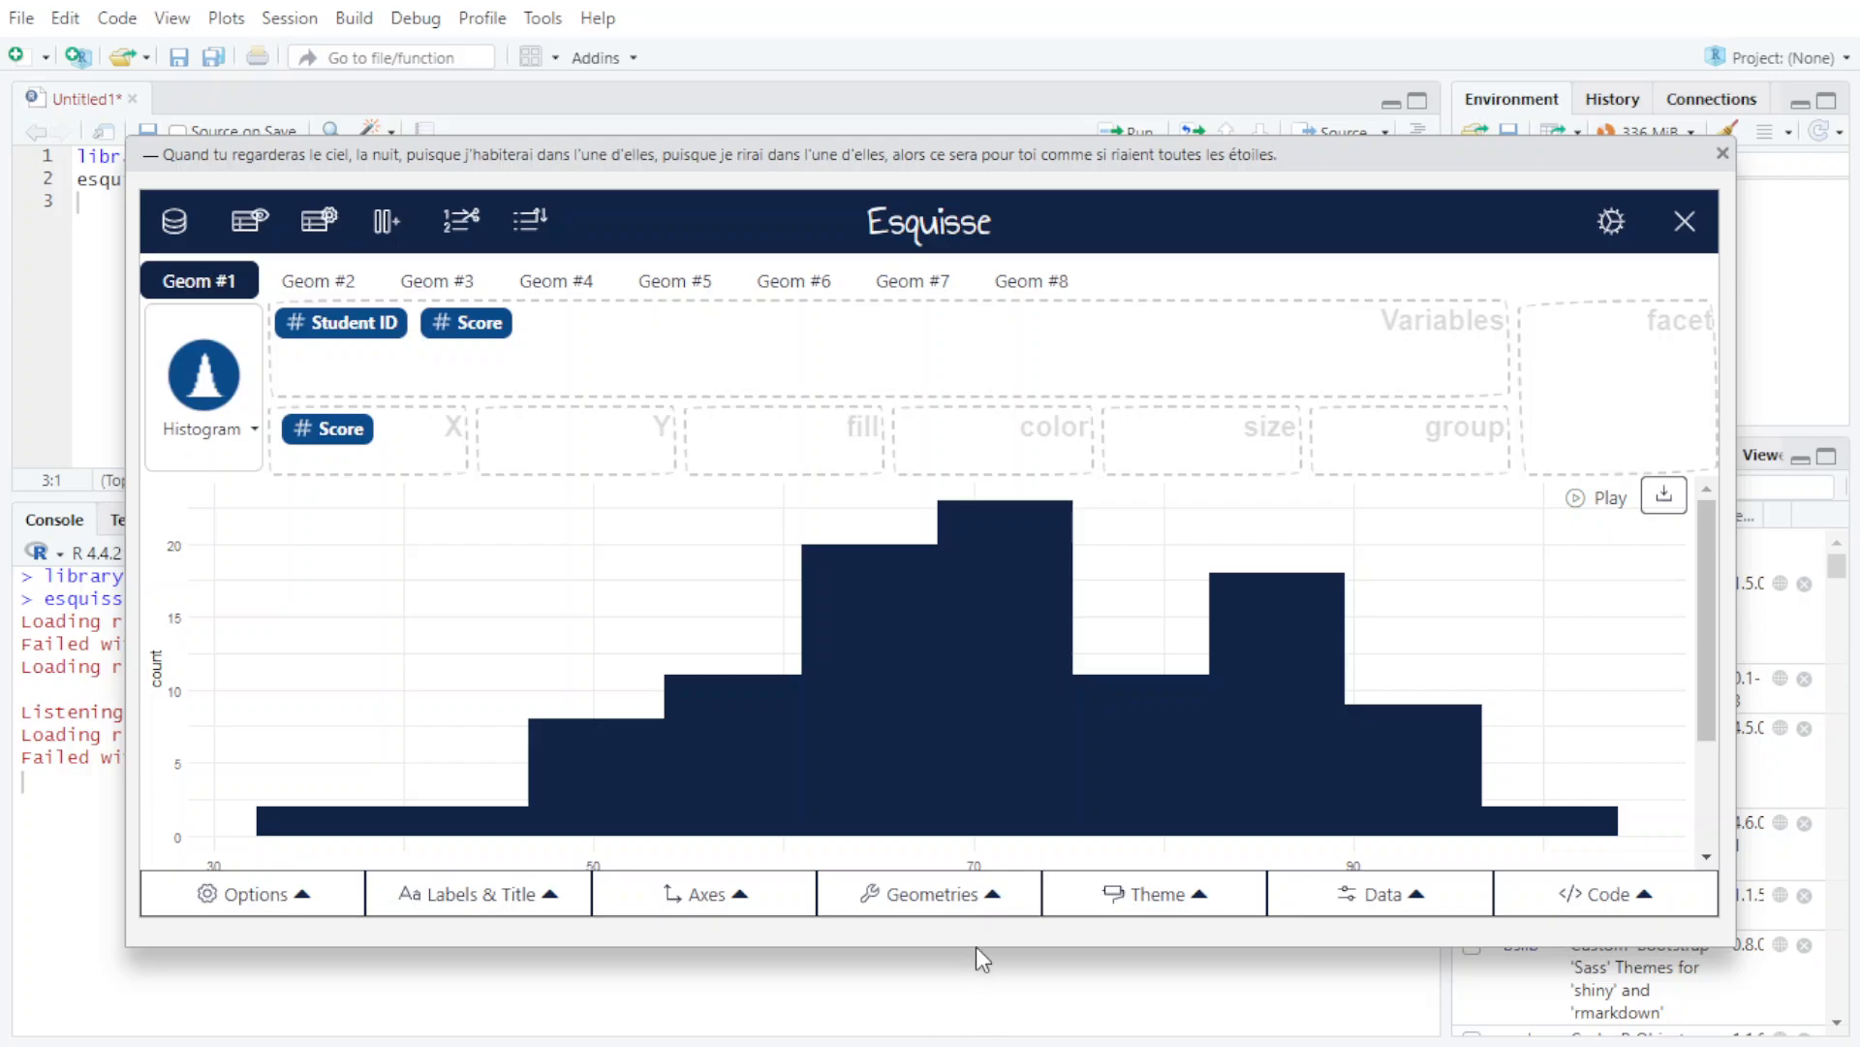
- Set the histogram's number of bins to 28
click(944, 906)
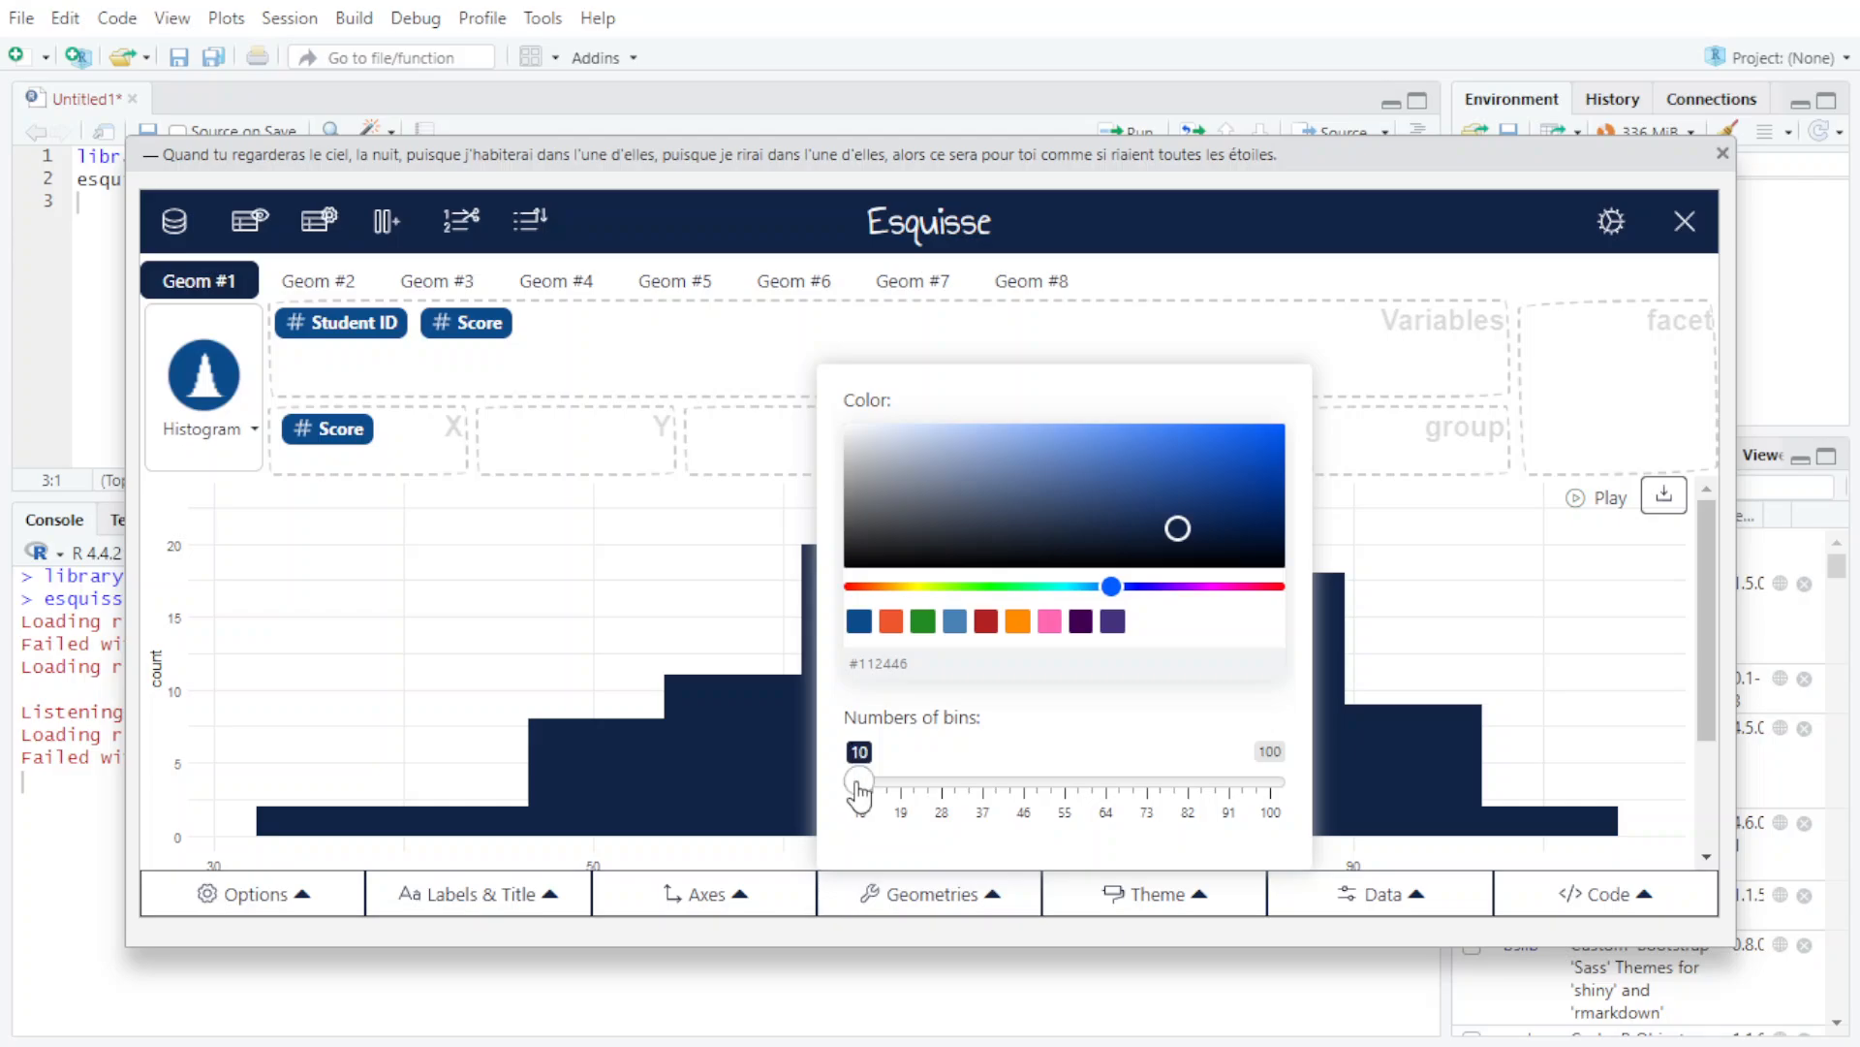
drag(856, 784, 905, 783)
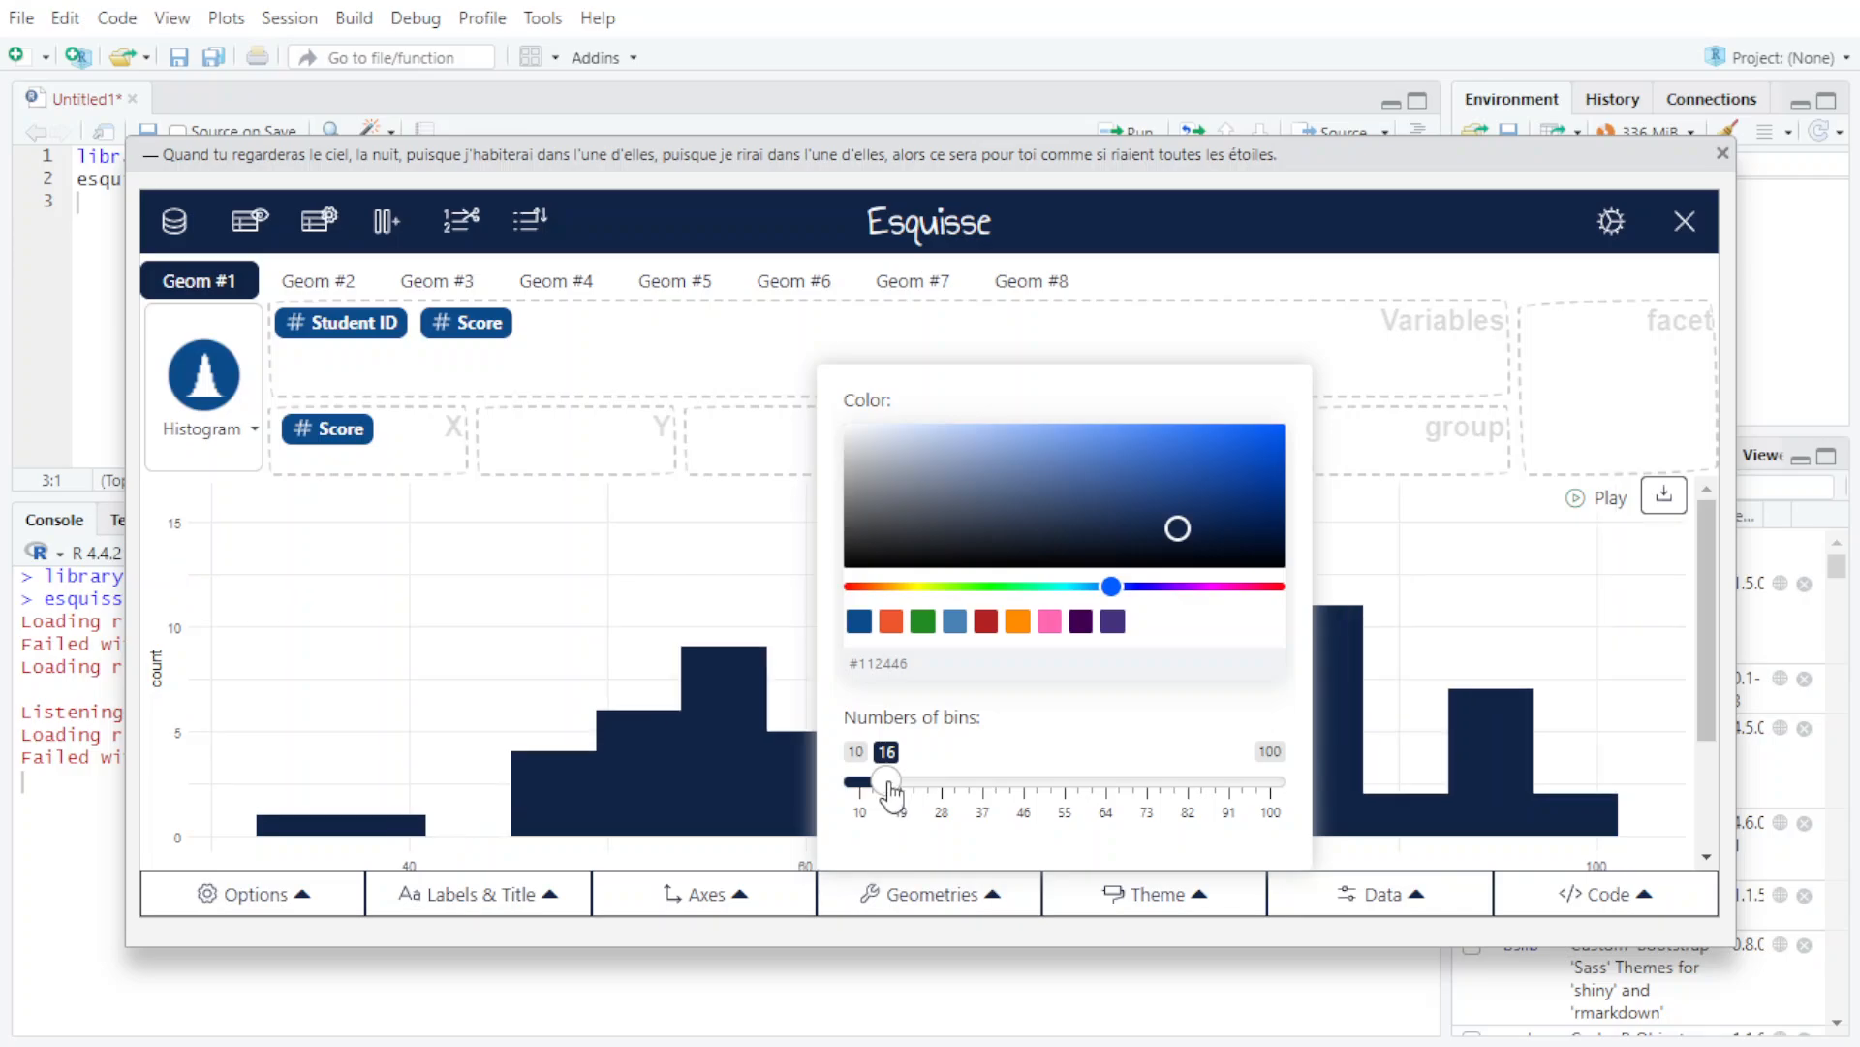
drag(894, 799, 996, 790)
click(996, 894)
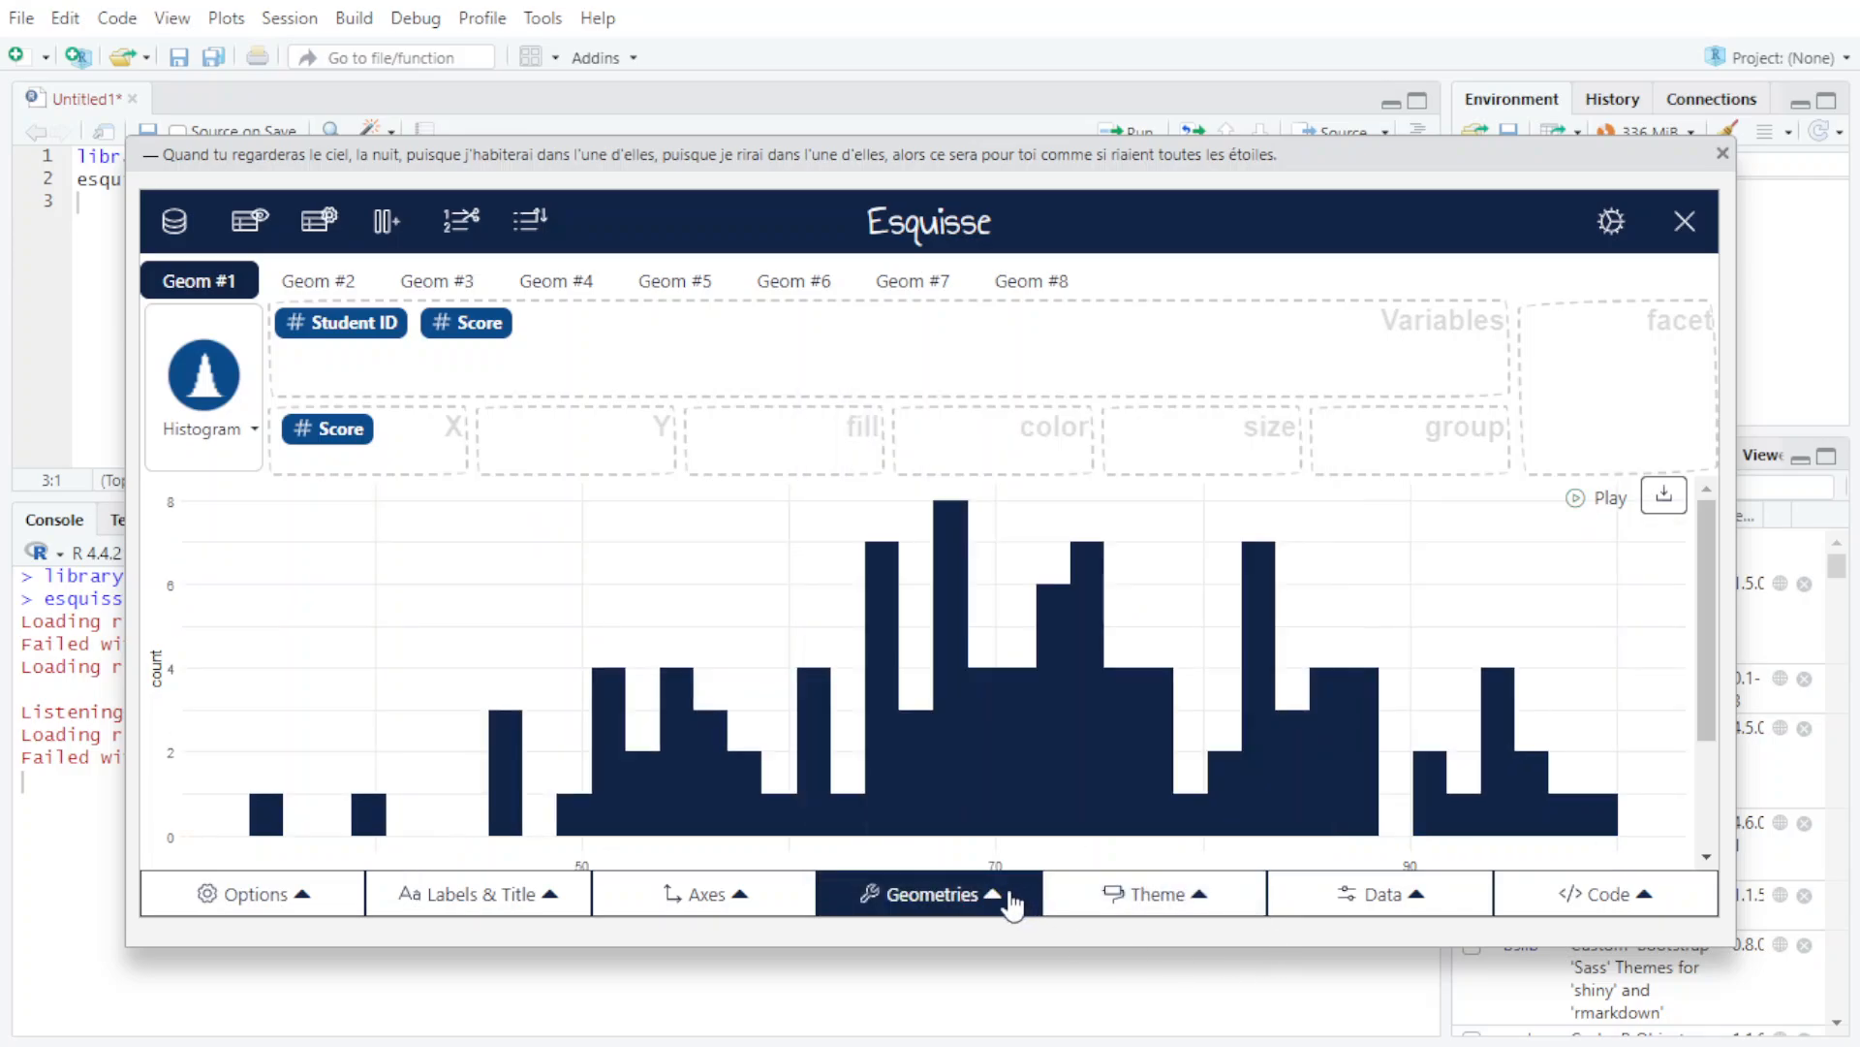
click(995, 893)
drag(991, 793, 940, 792)
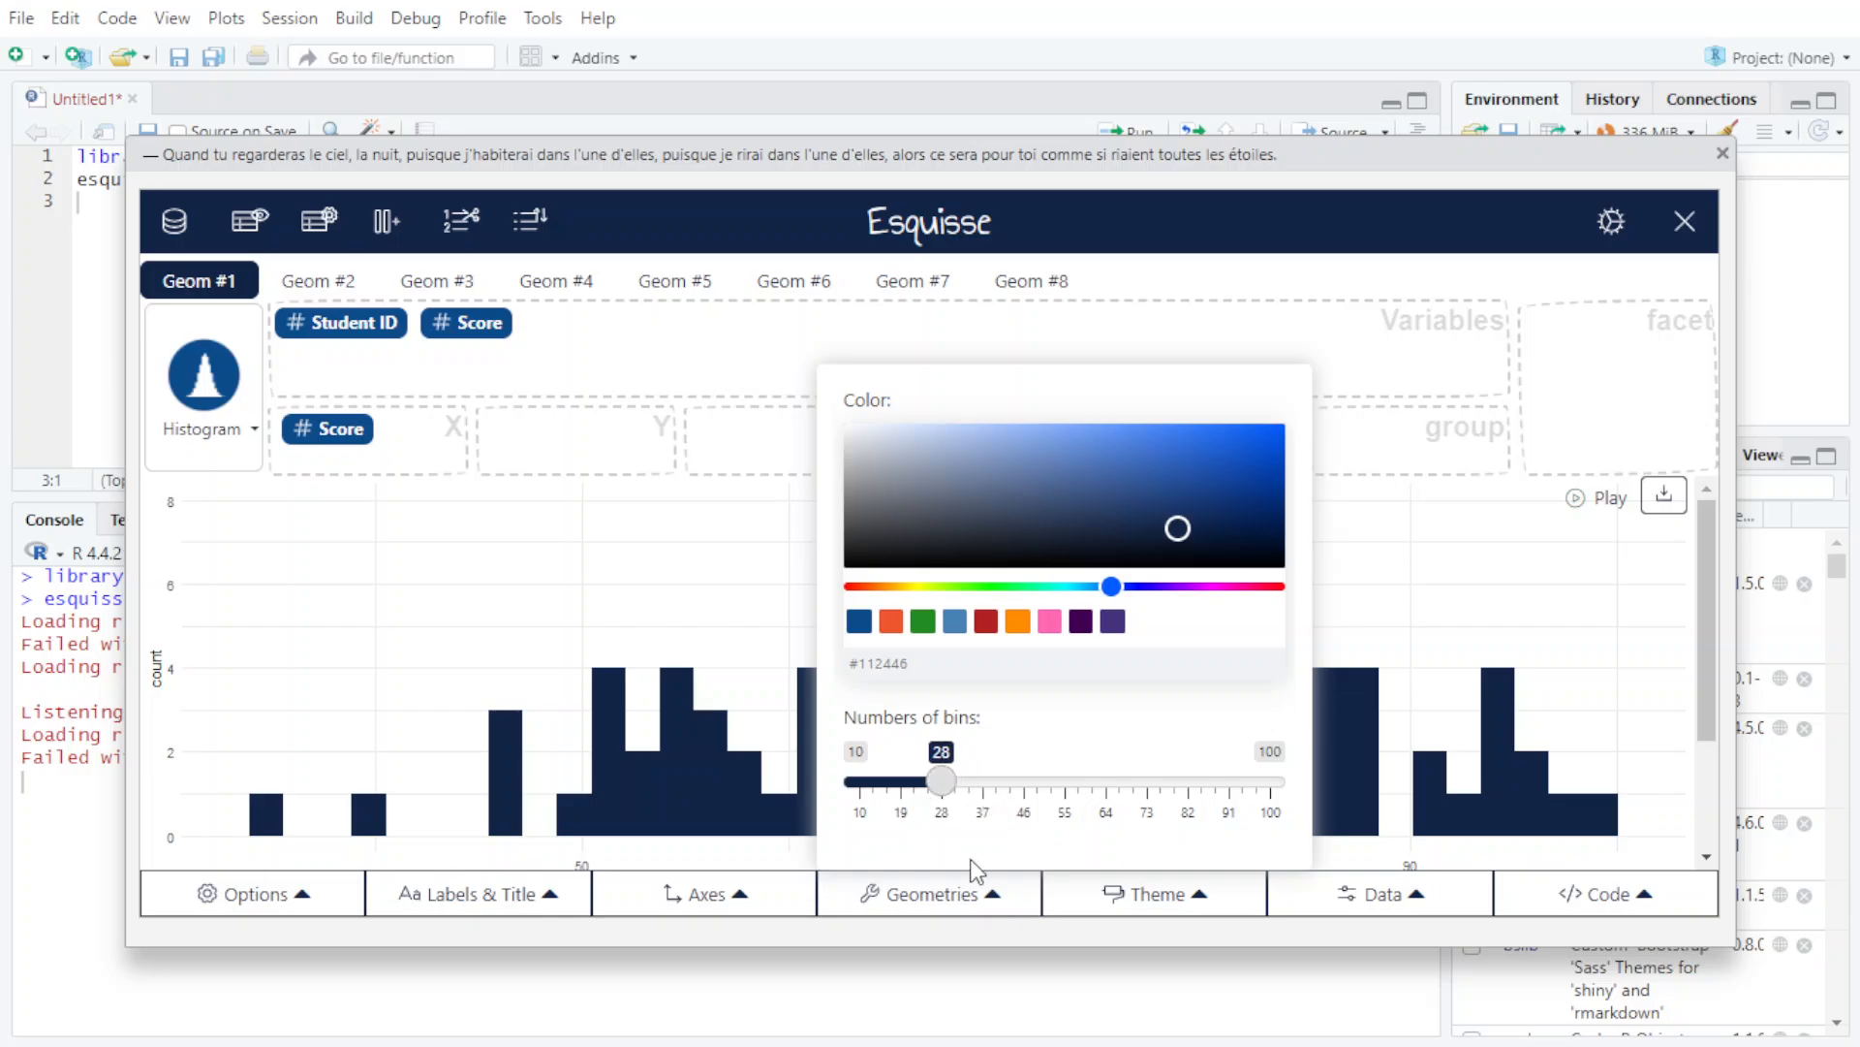
click(980, 891)
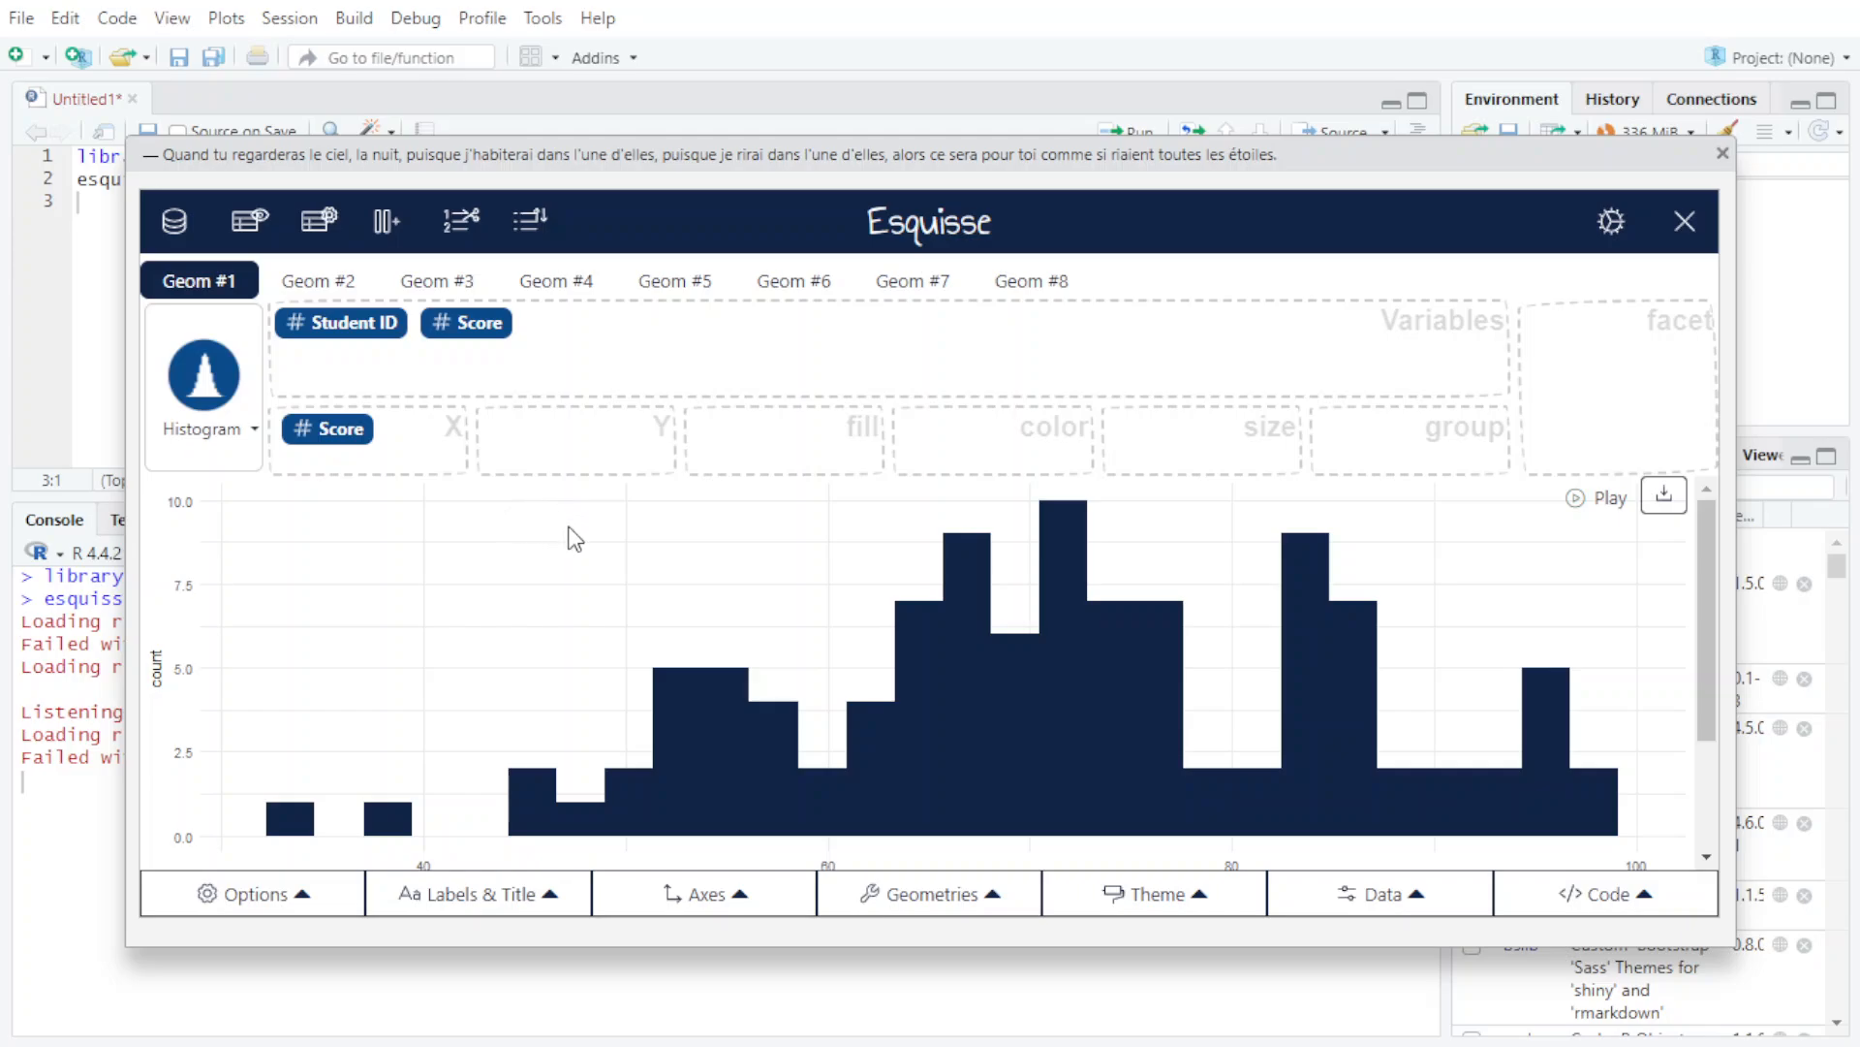
- Choose Score as the variable to cut for the numeric-to-factor conversion and review its quantile intervals and counts
click(456, 227)
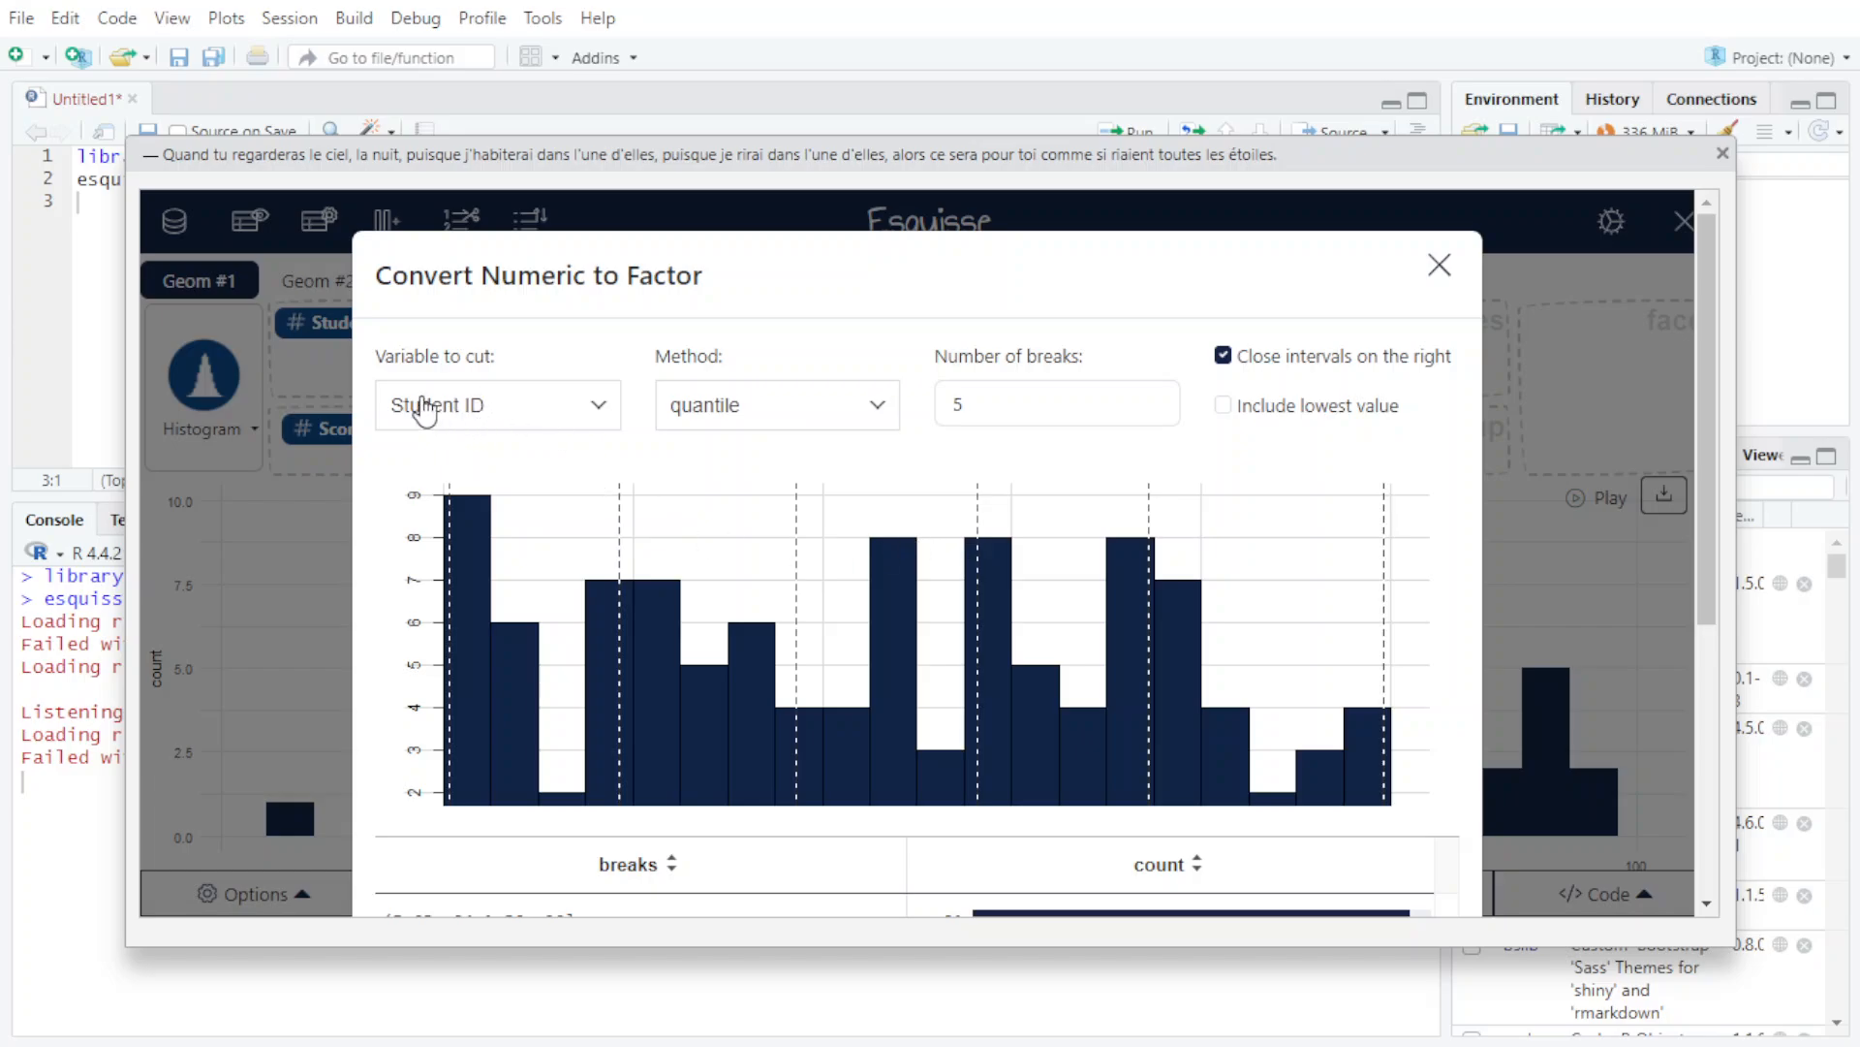
click(459, 414)
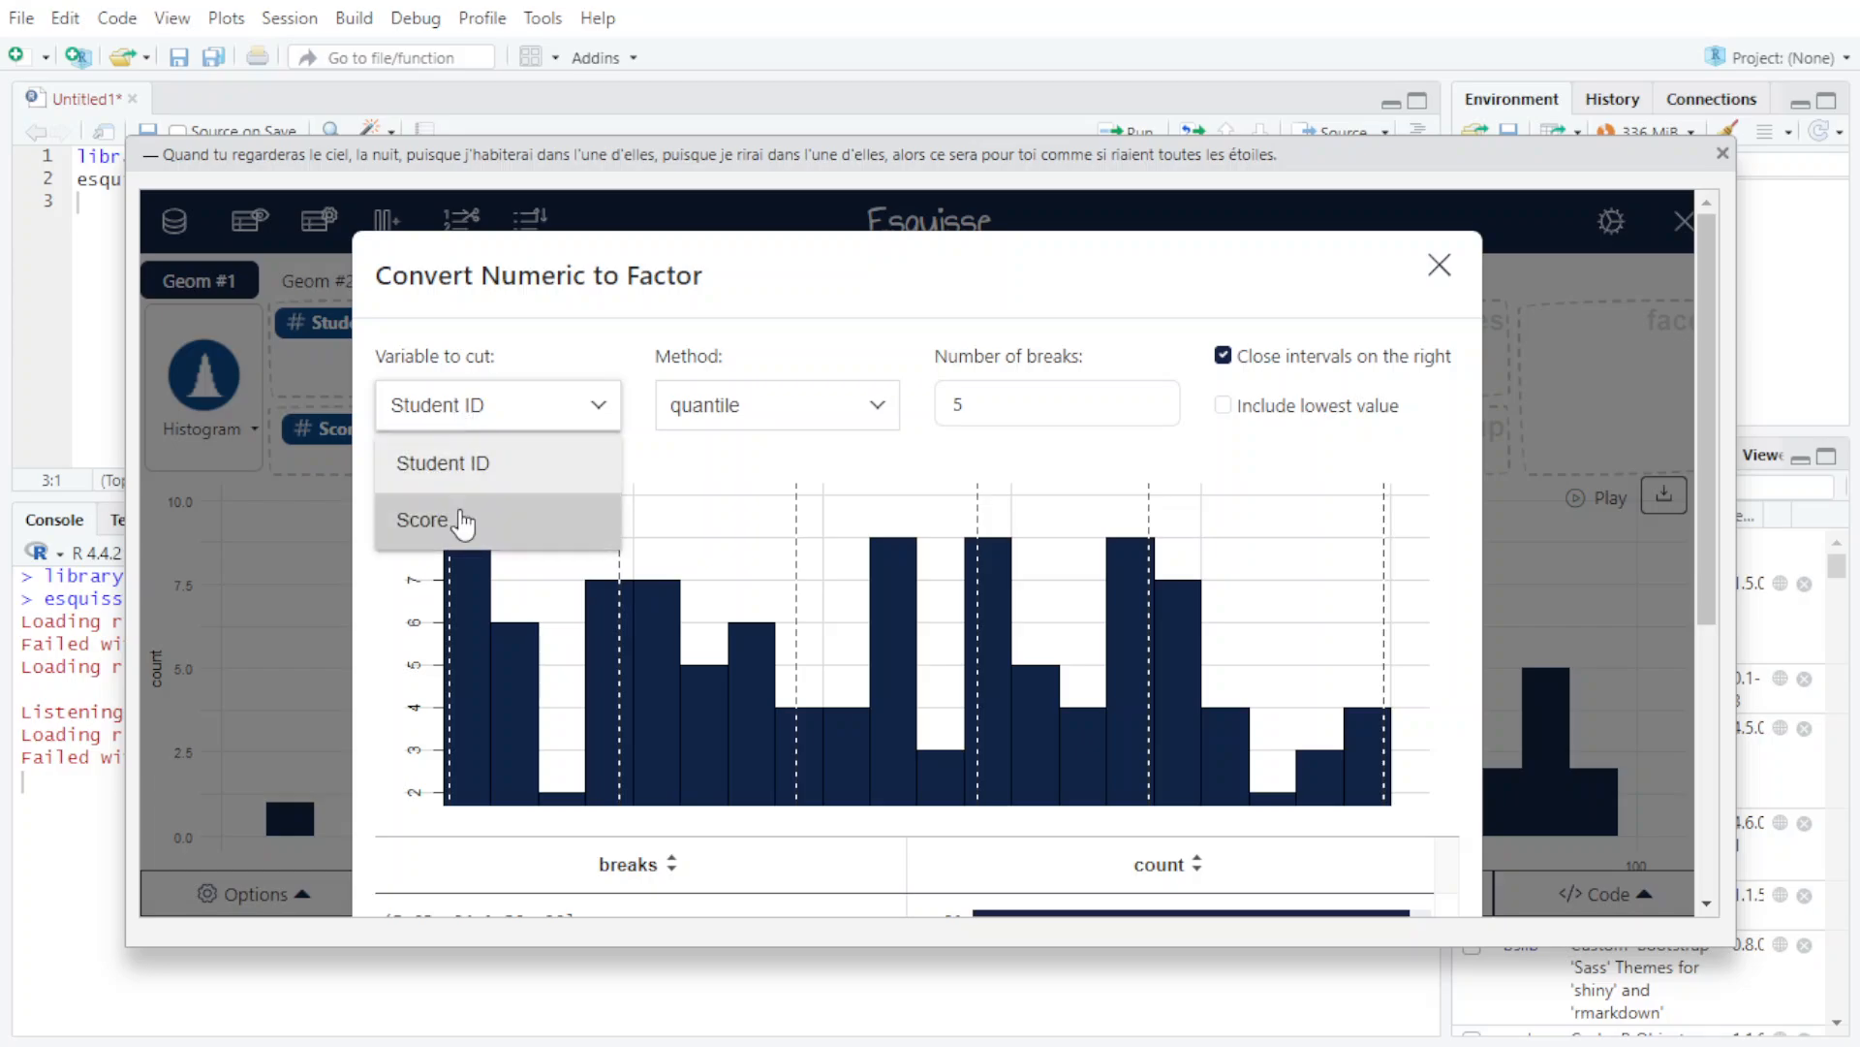
click(461, 523)
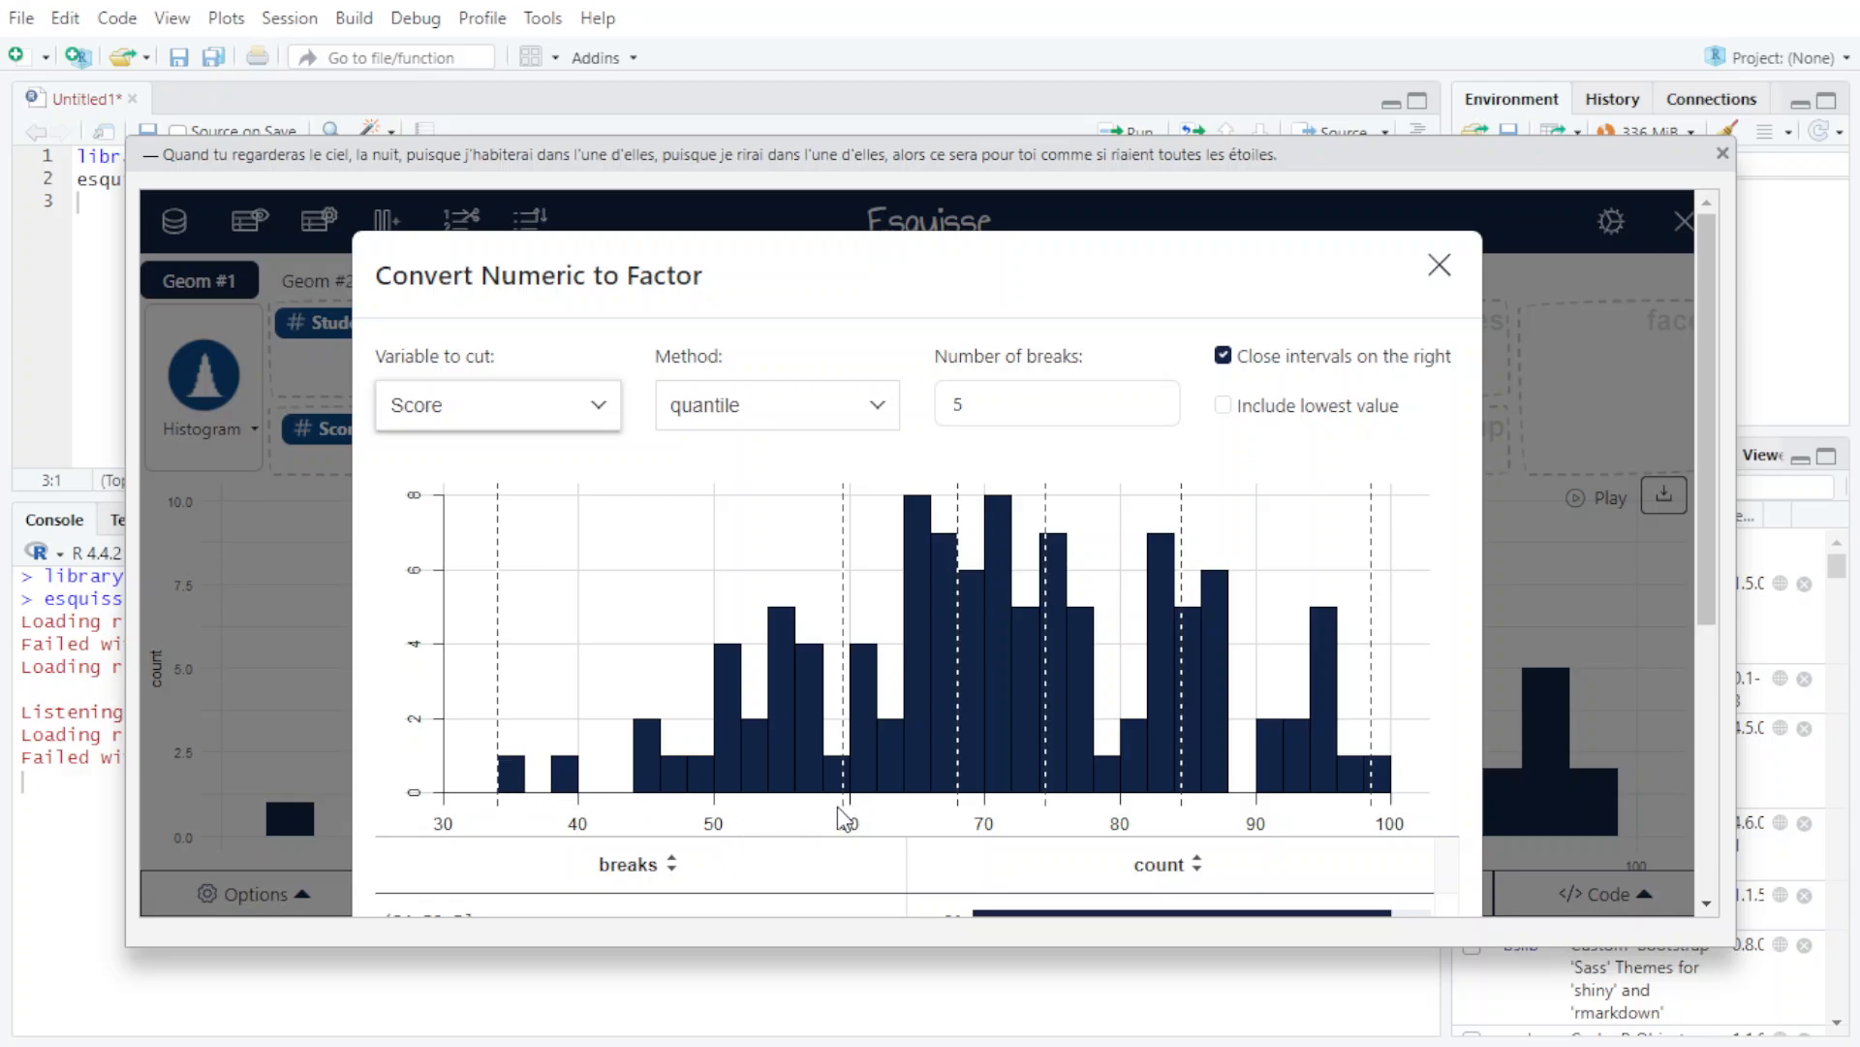
scroll(877, 770, down, 3)
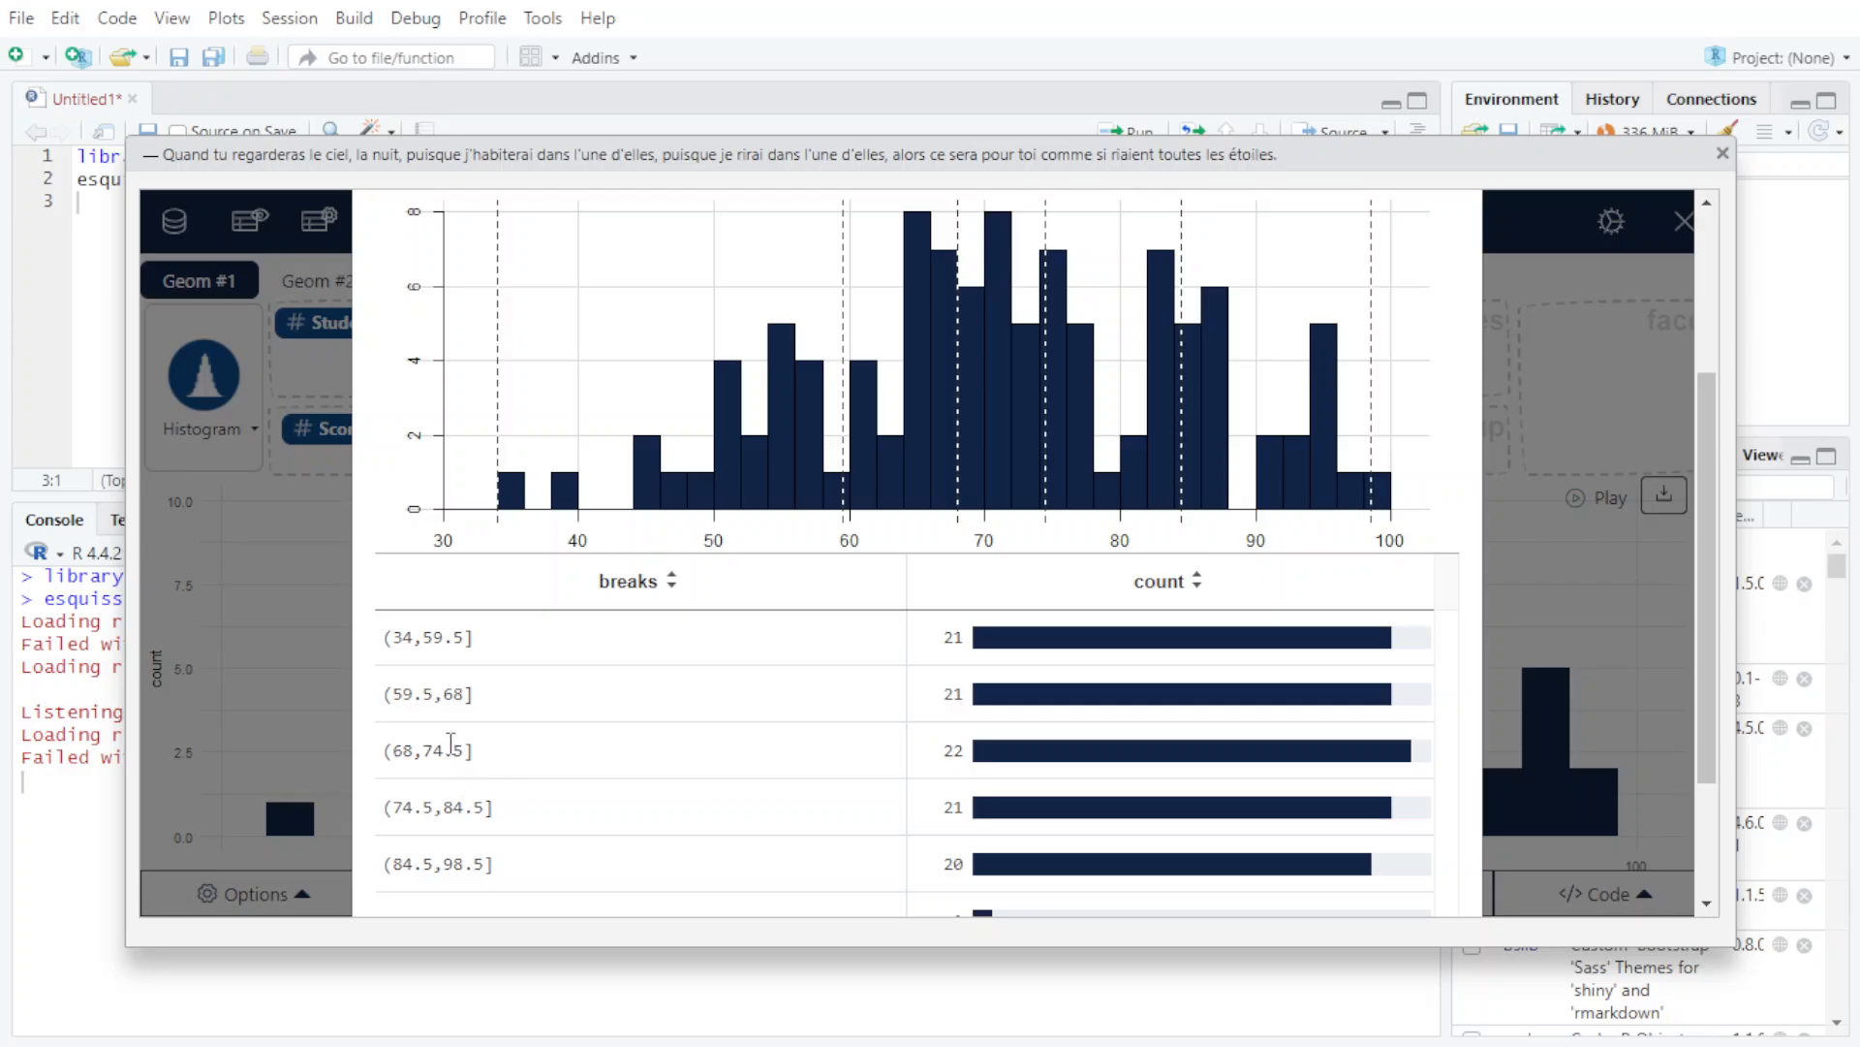
scroll(465, 765, down, 2)
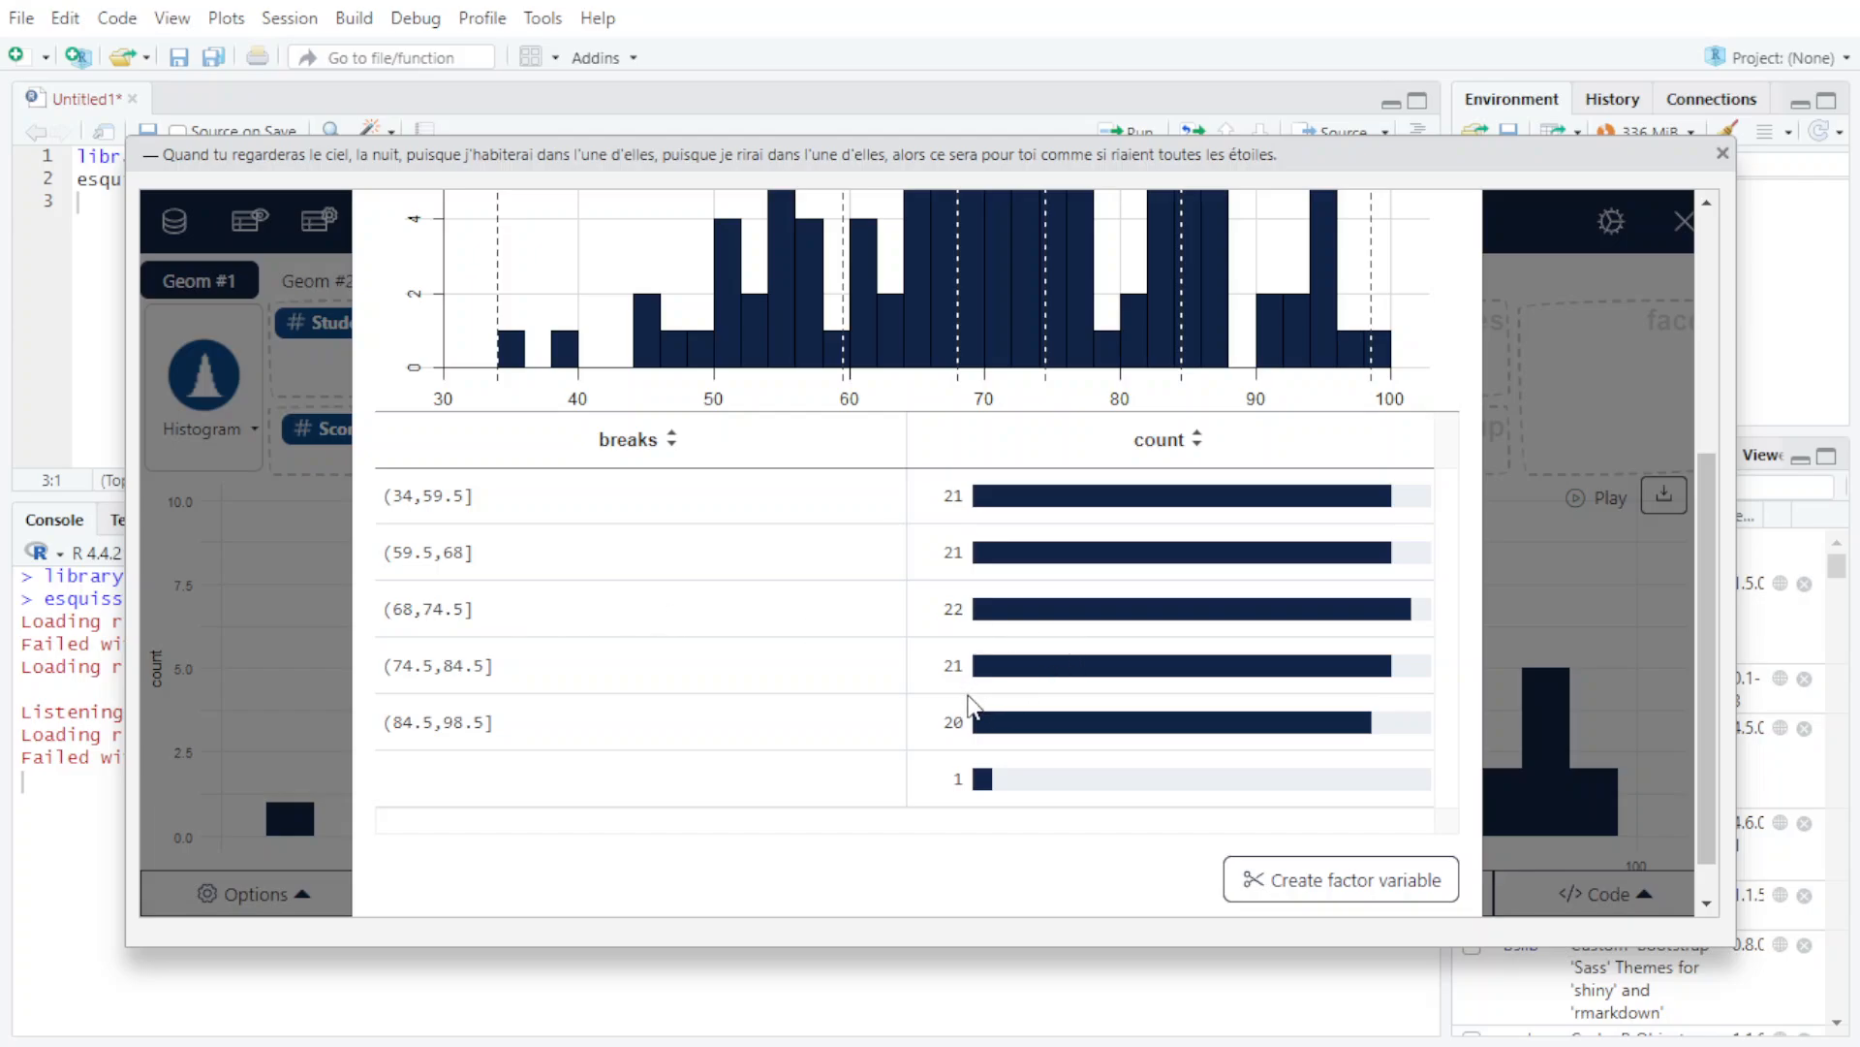
scroll(986, 699, up, 1)
scroll(1042, 702, down, 1)
scroll(1059, 712, down, 1)
scroll(796, 665, up, 5)
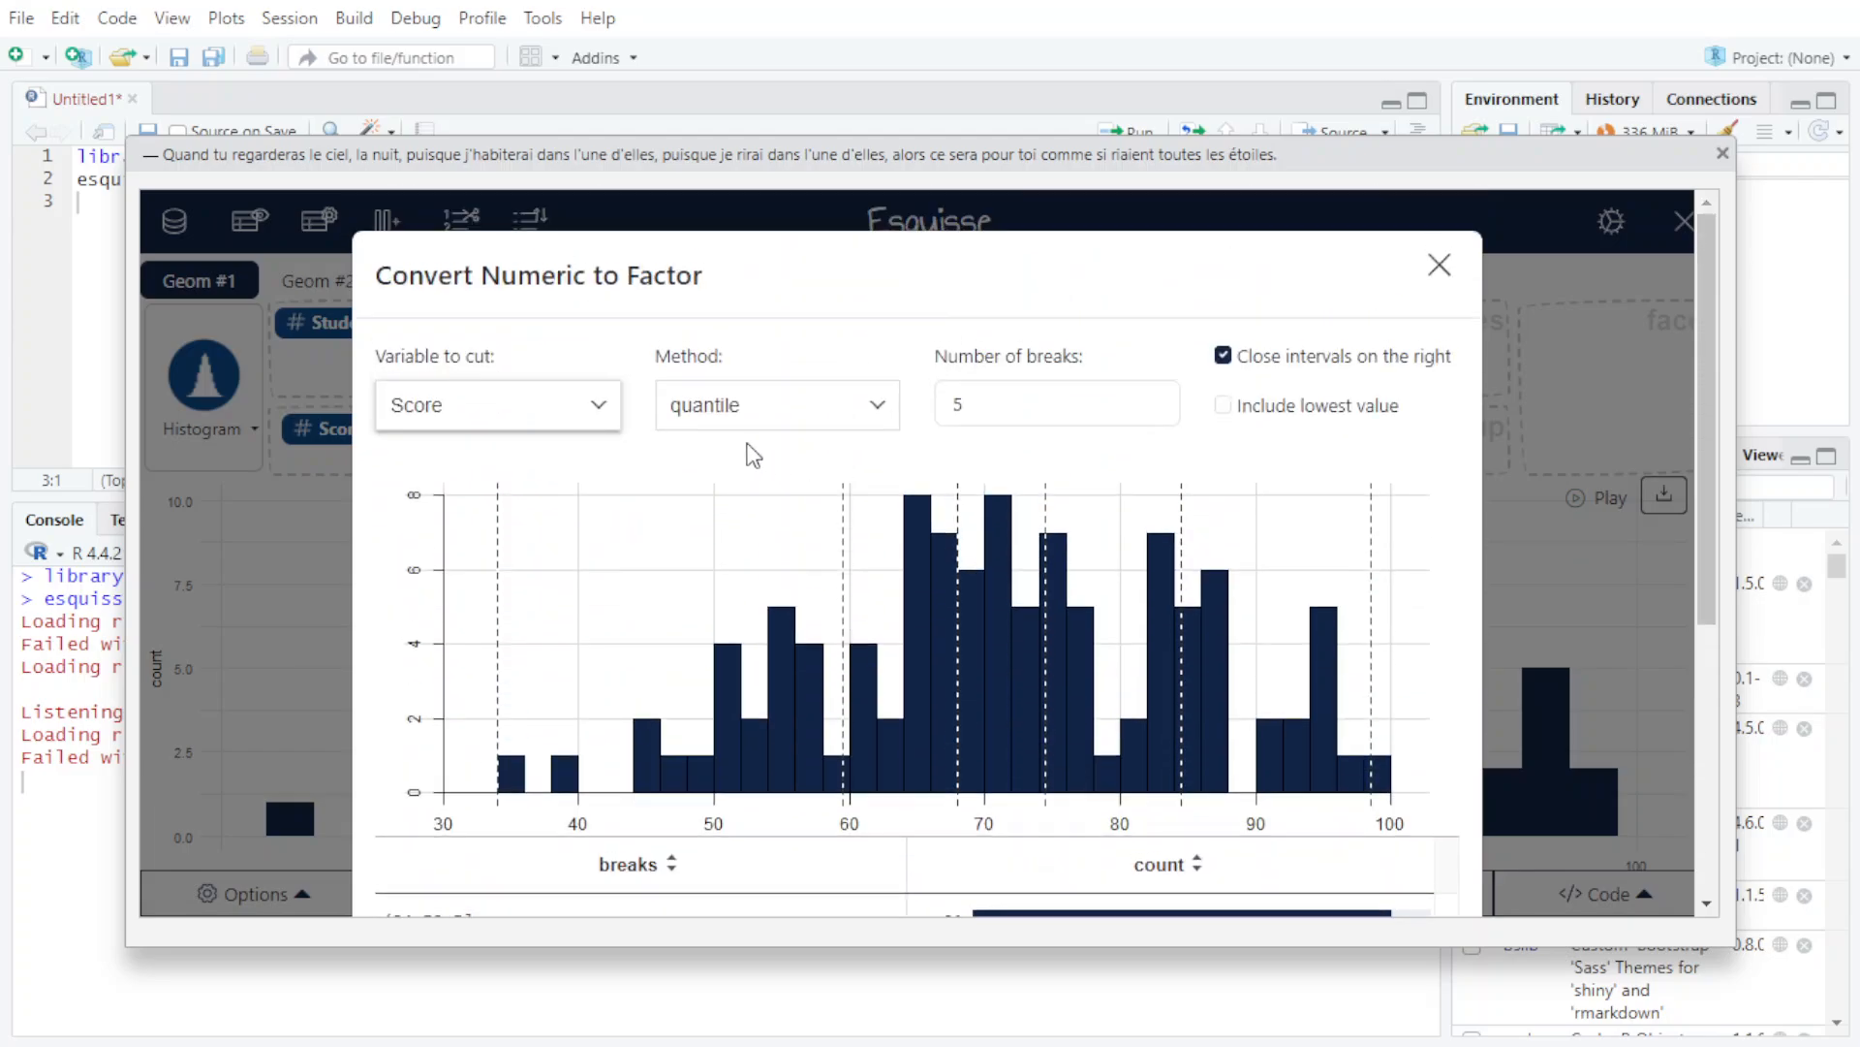
- Use the fixed cut method with inner breaks at 59.93, 69.72, 79.84 and 89.93, and review the interval counts
click(742, 414)
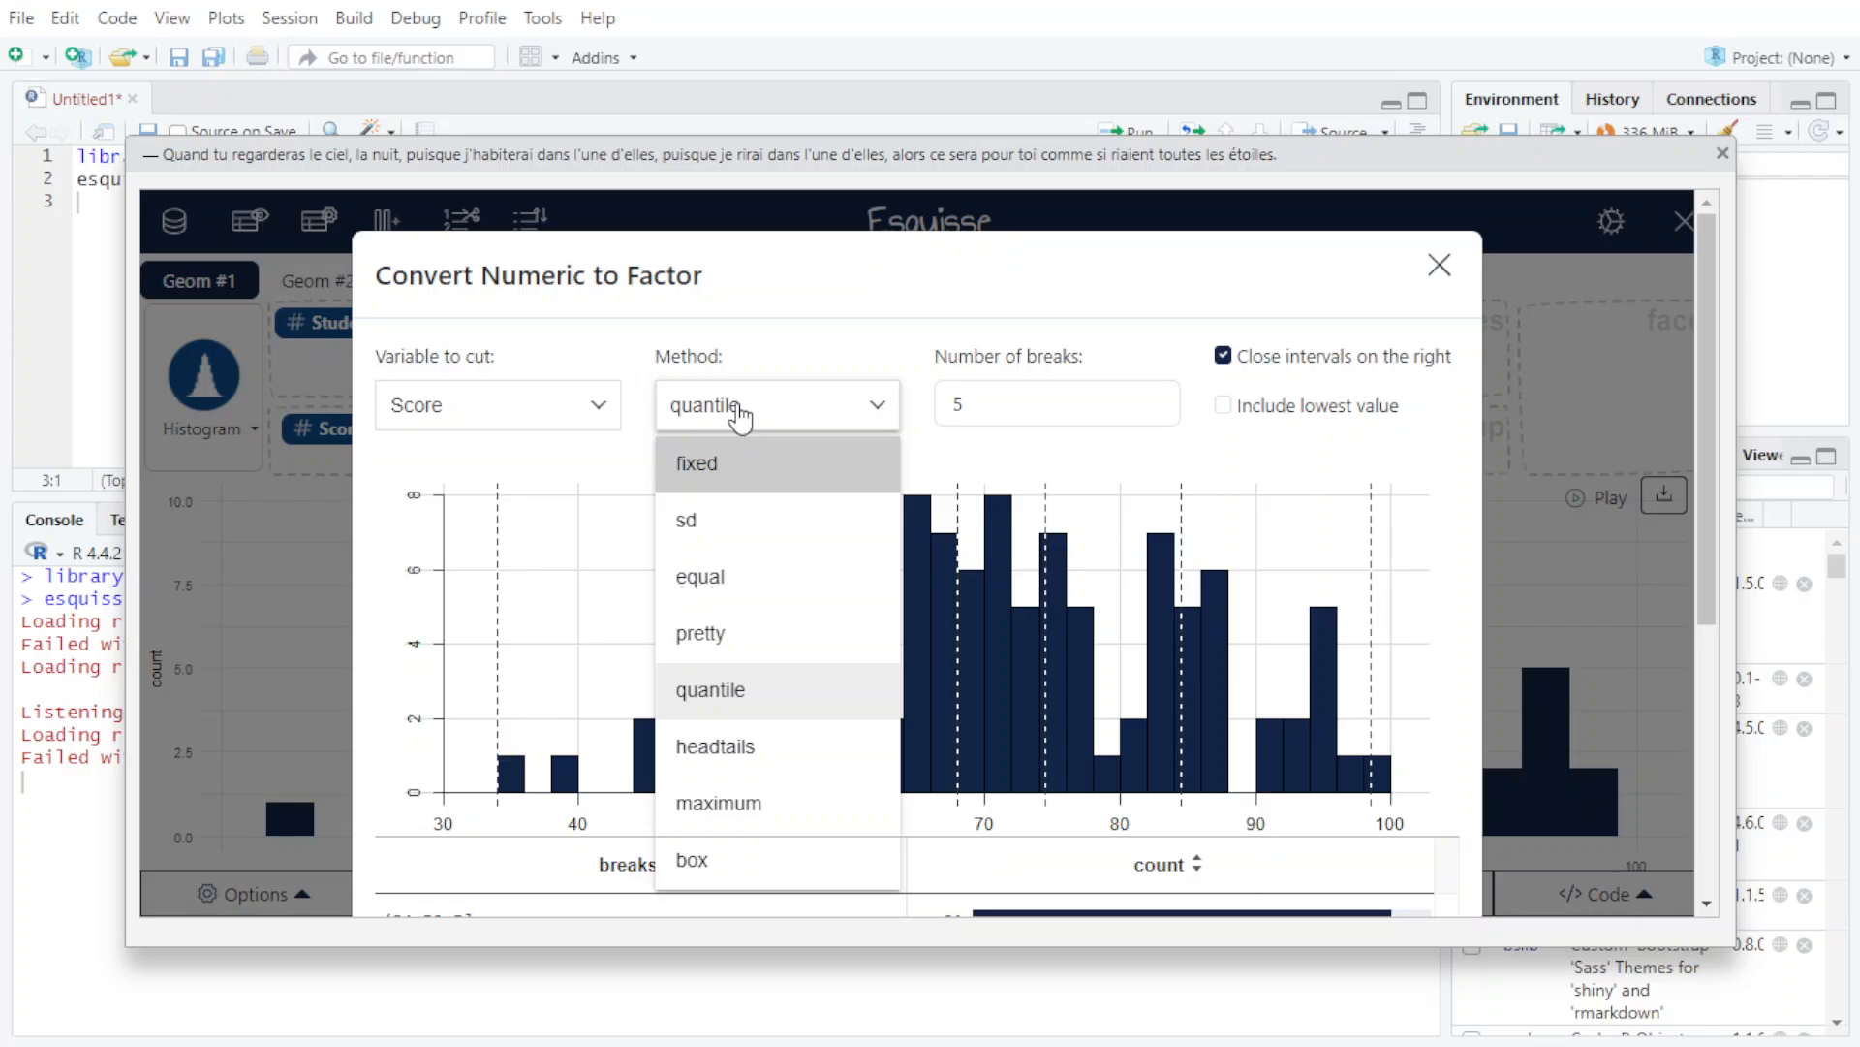
click(751, 480)
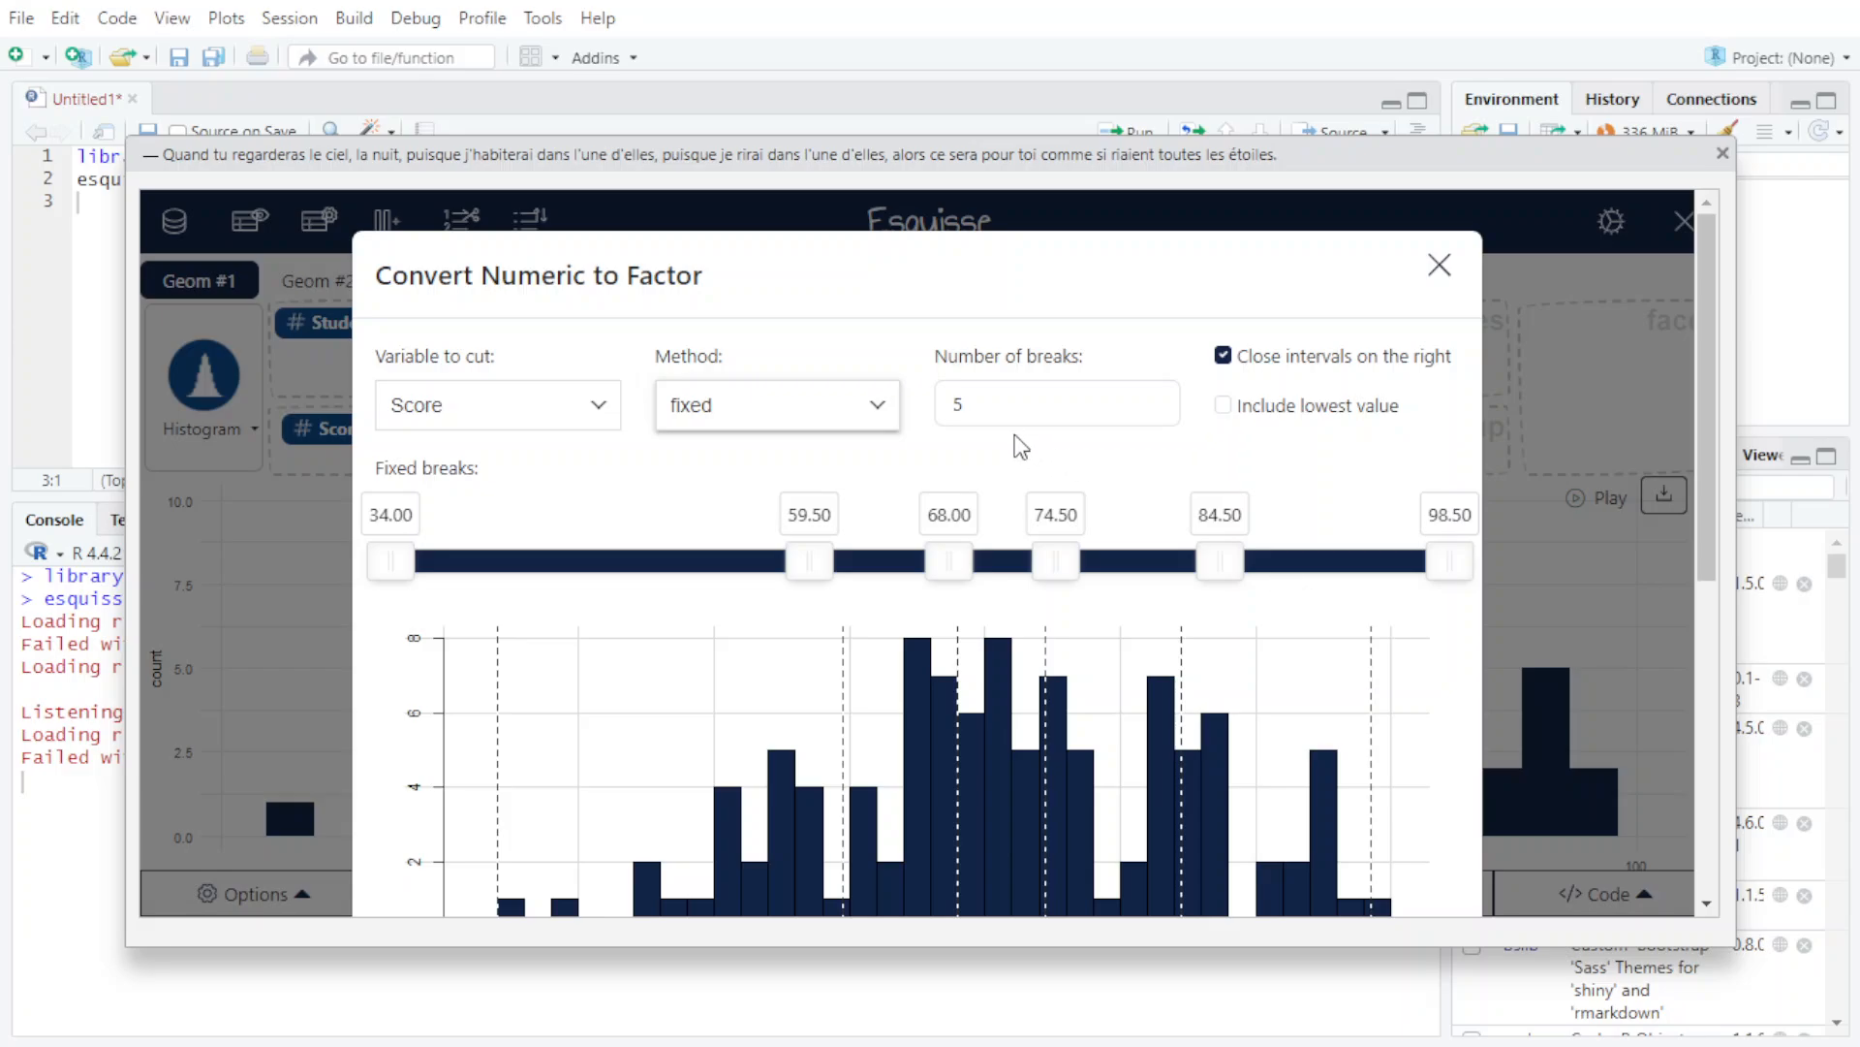
click(816, 559)
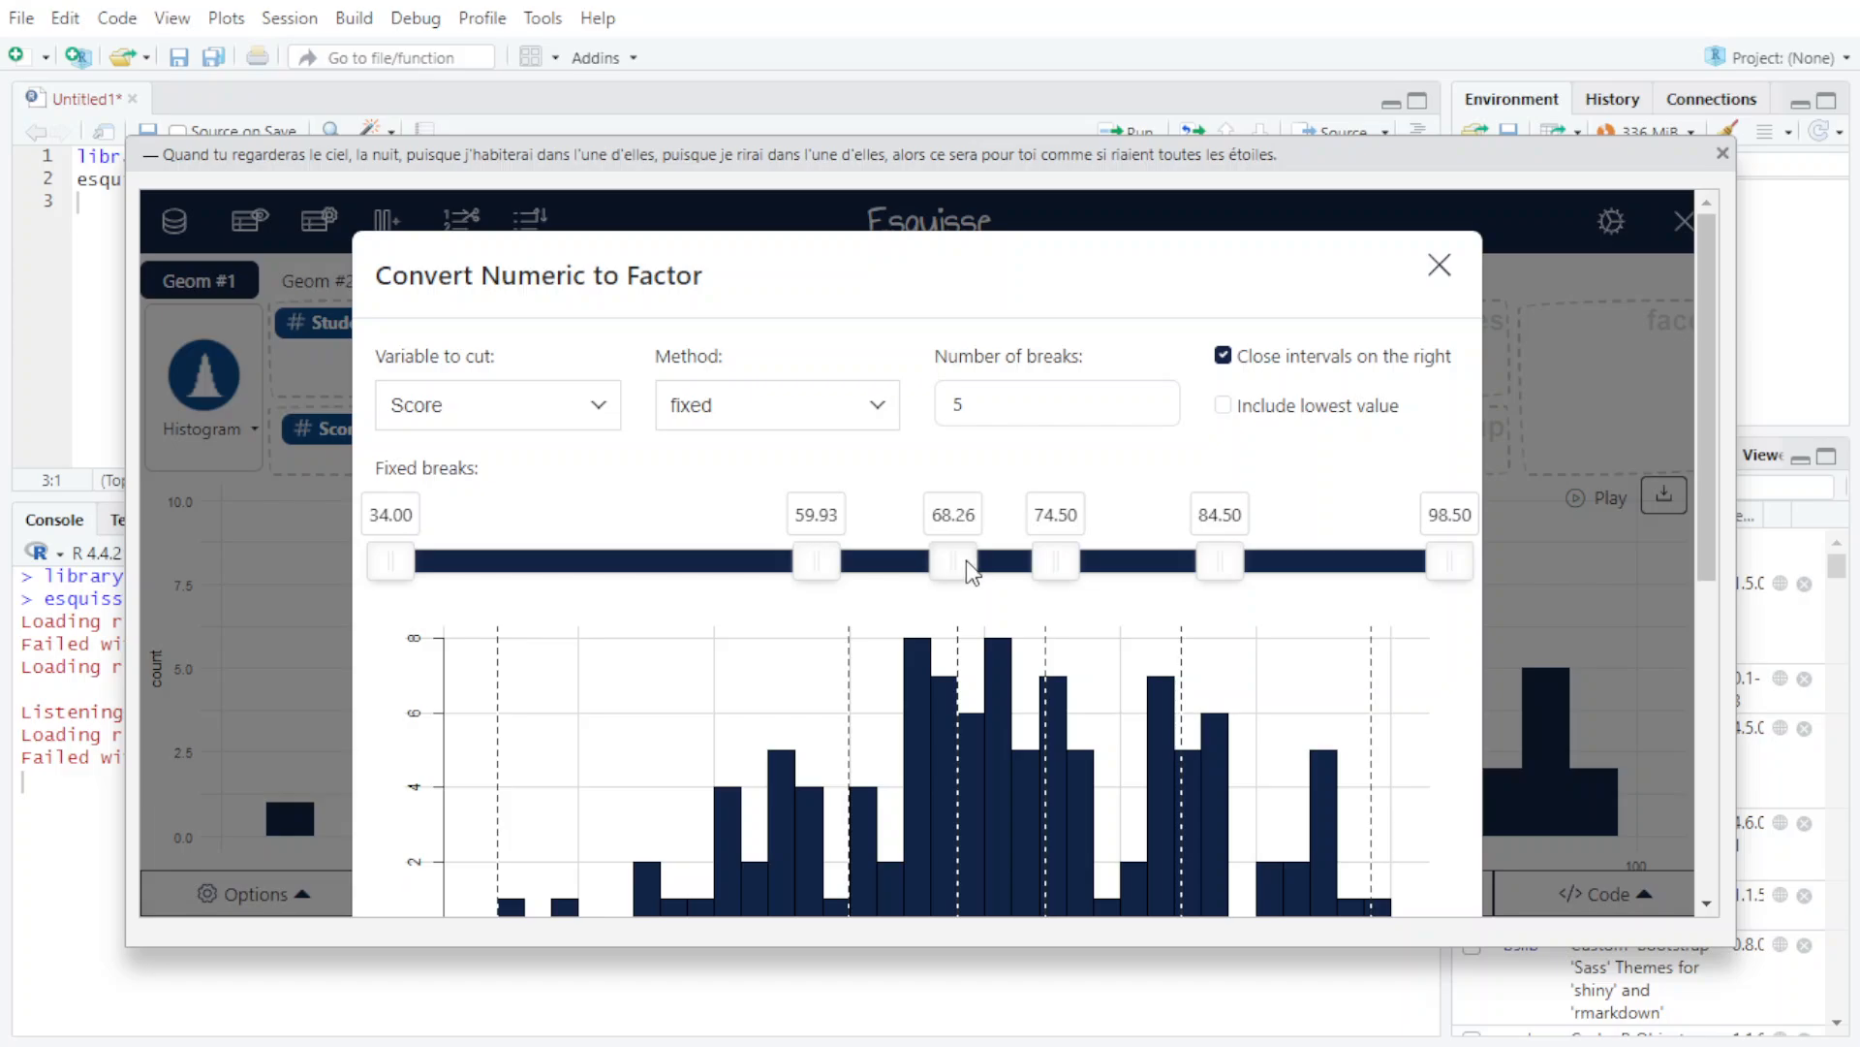
drag(969, 560, 974, 561)
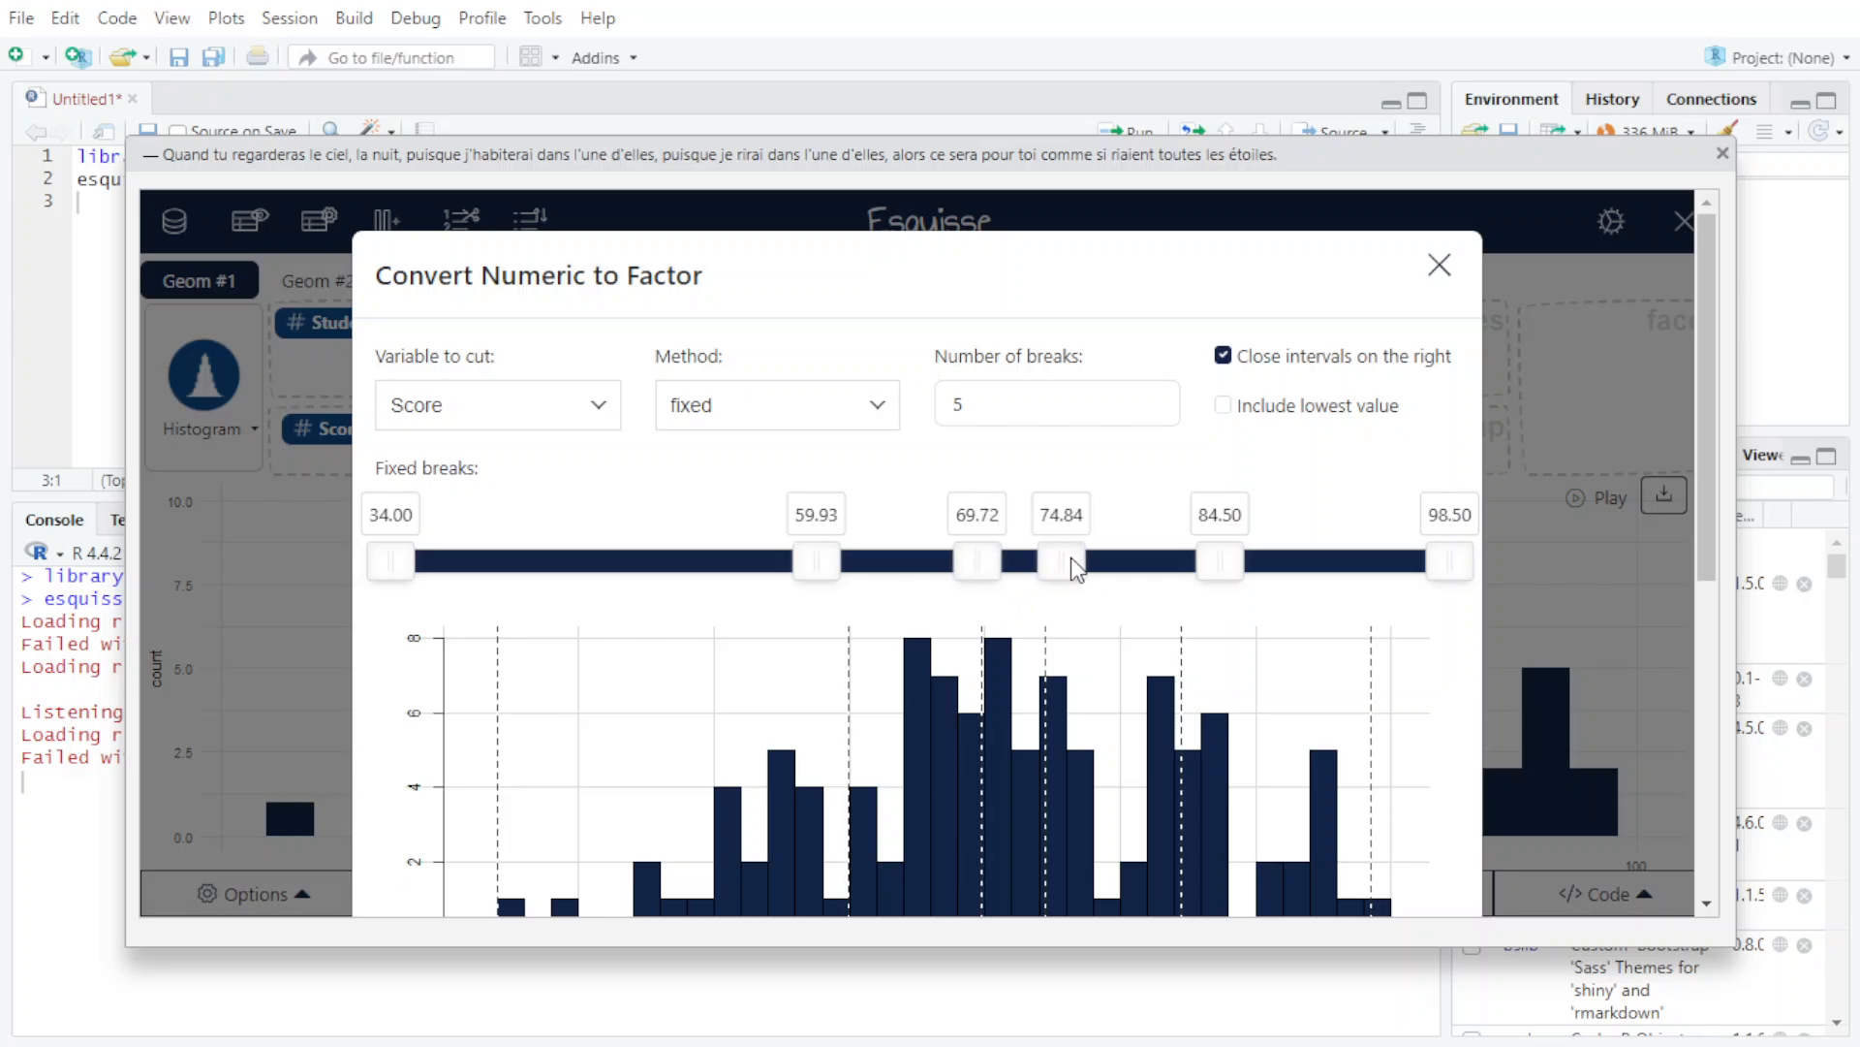
drag(1072, 558, 1308, 570)
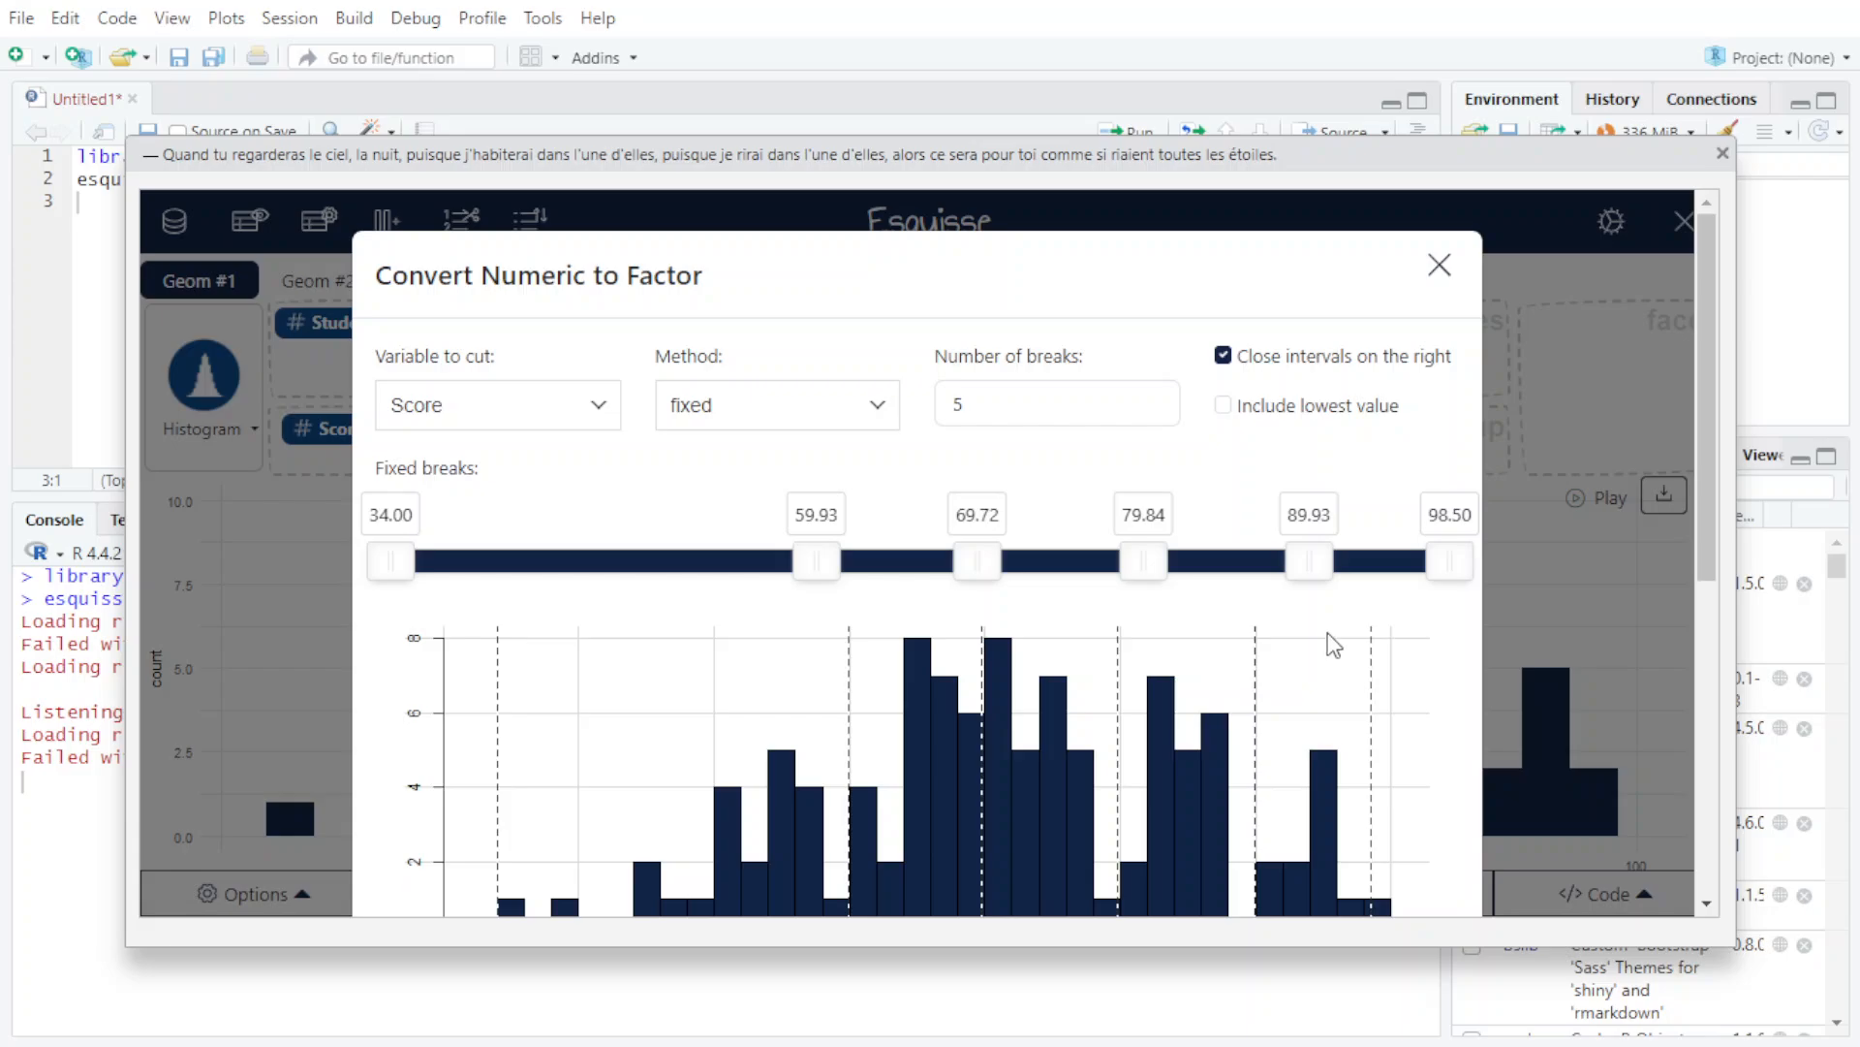
scroll(1314, 513, down, 6)
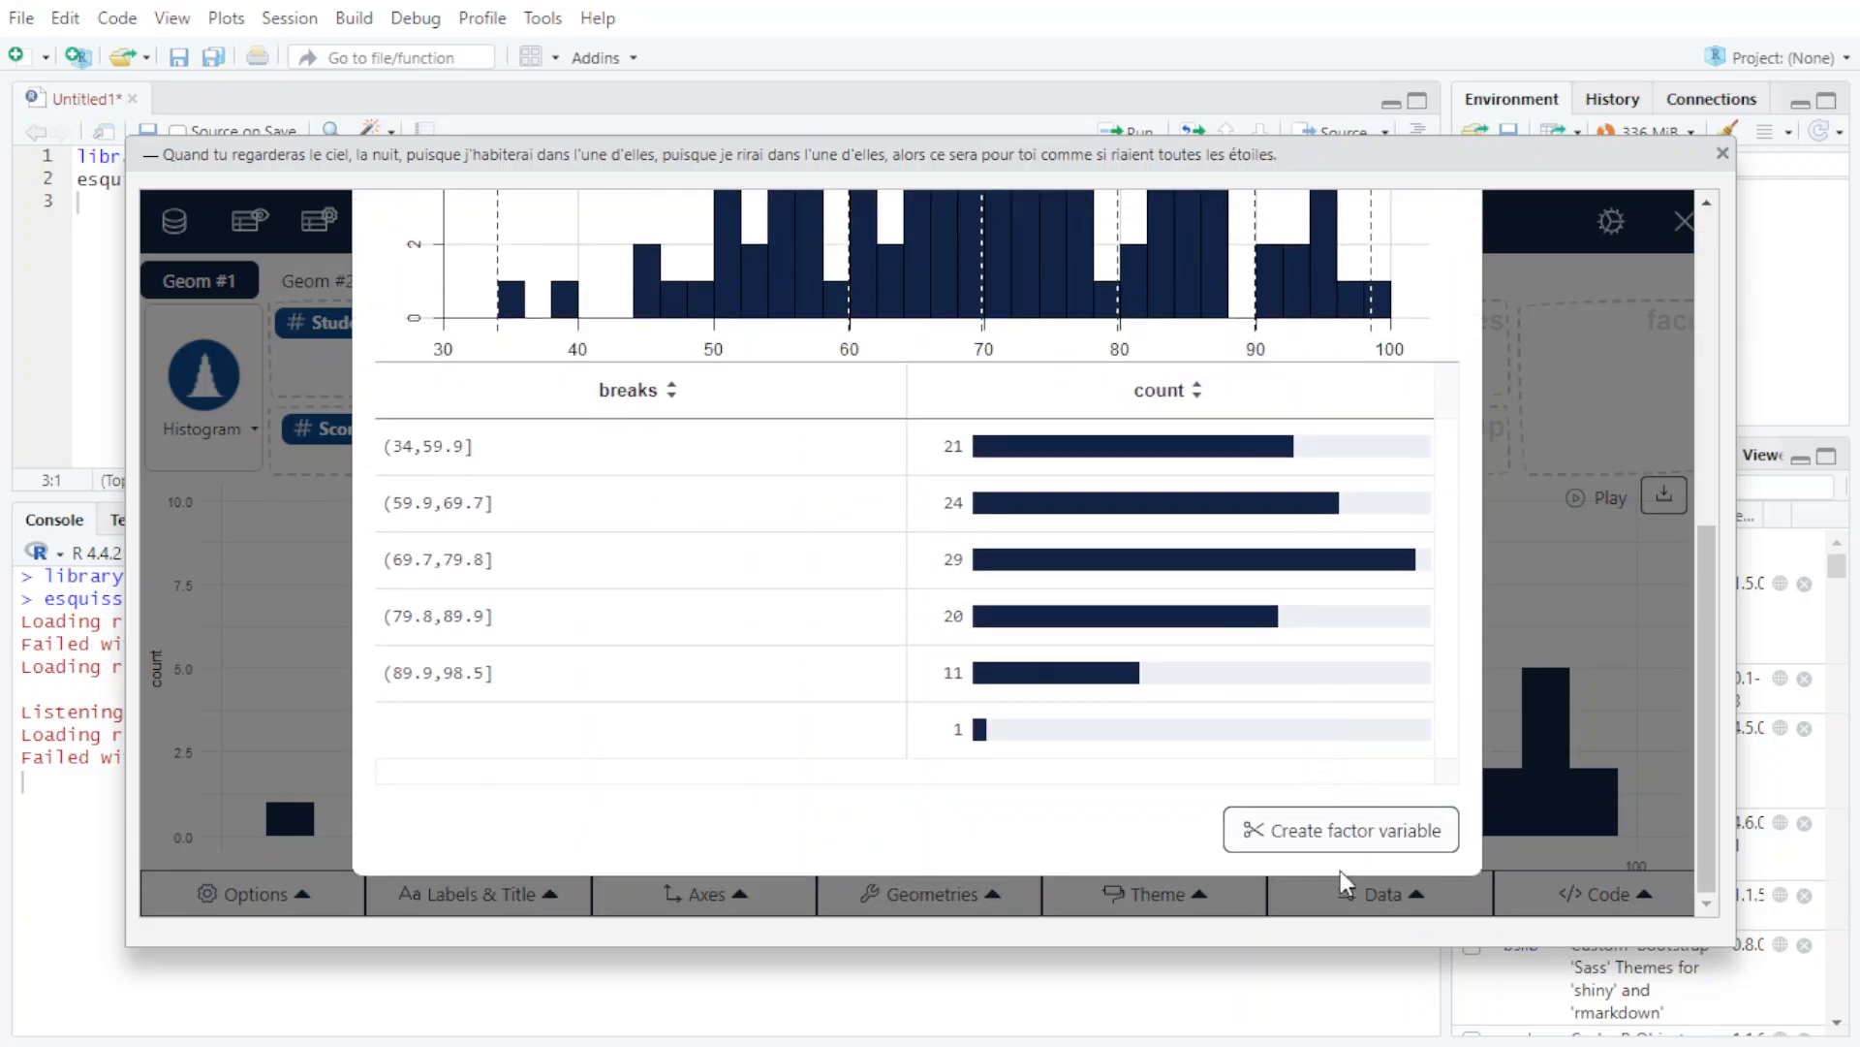
click(1395, 831)
scroll(1137, 814, up, 6)
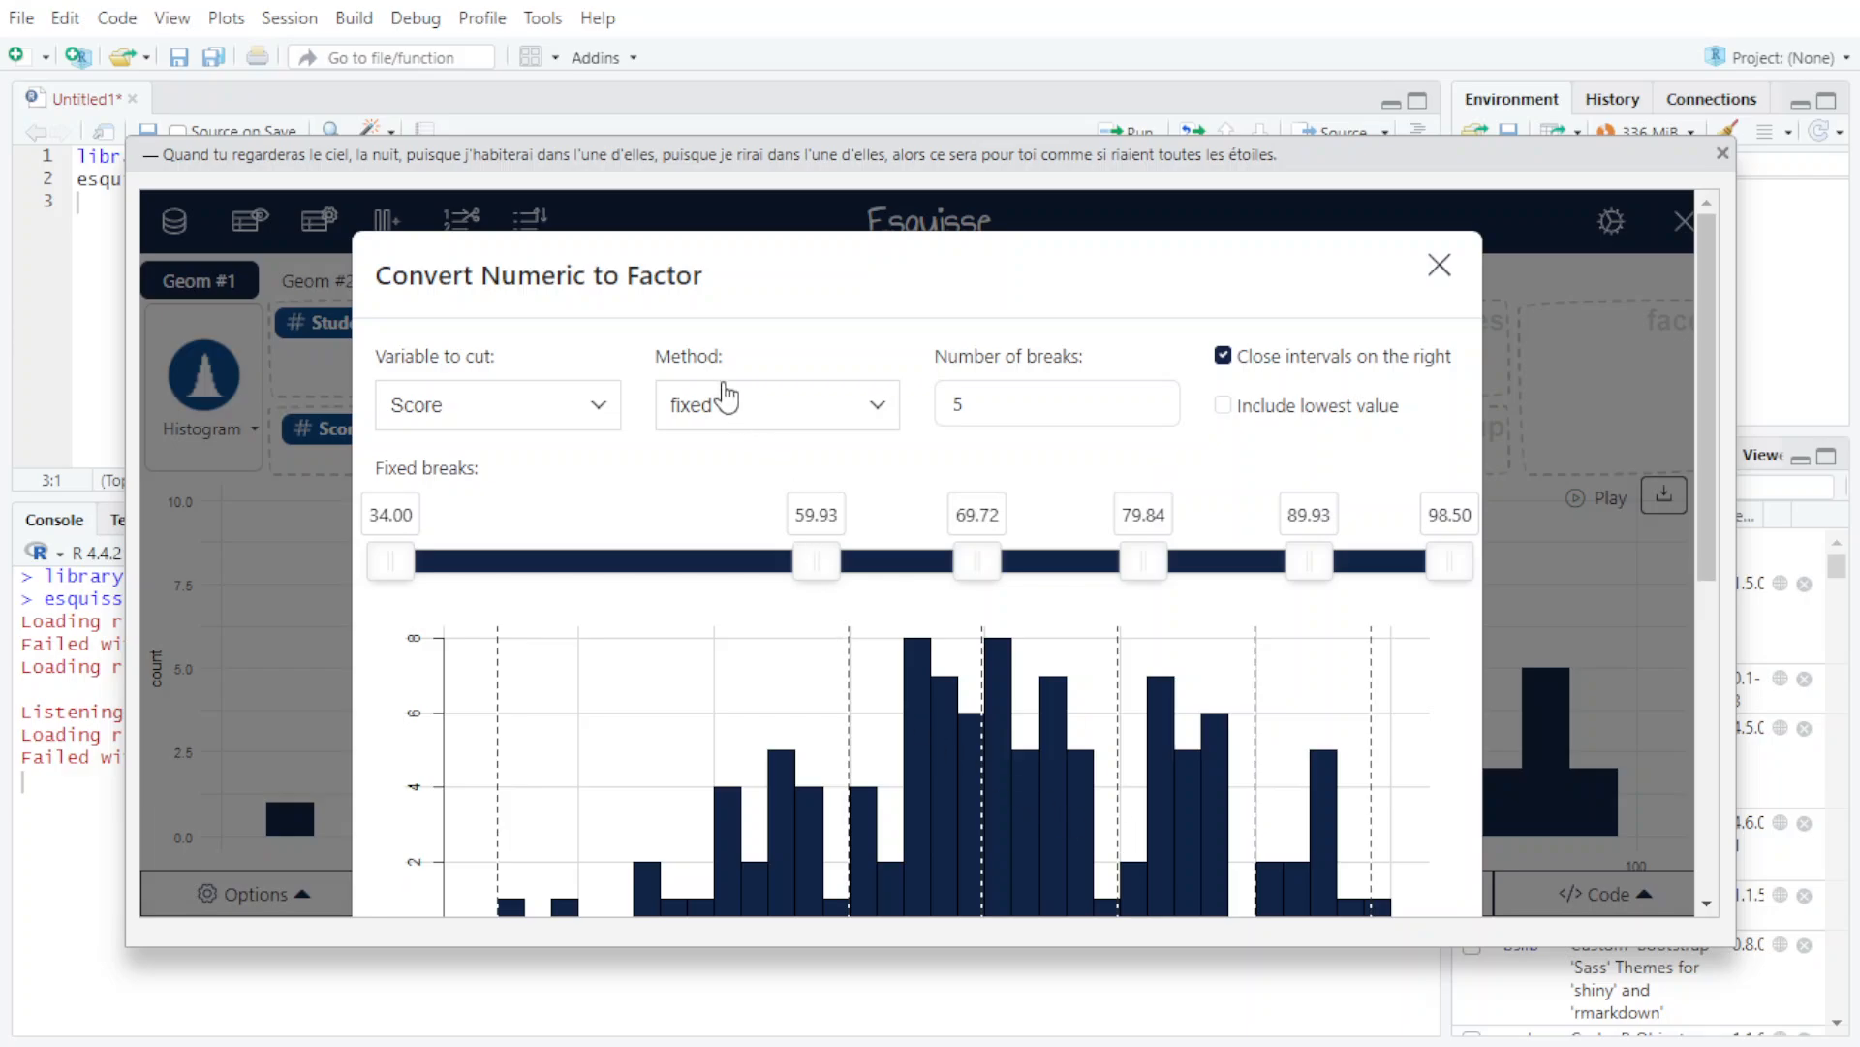
- Change the cut method to equal and review the interval counts for Score
click(715, 417)
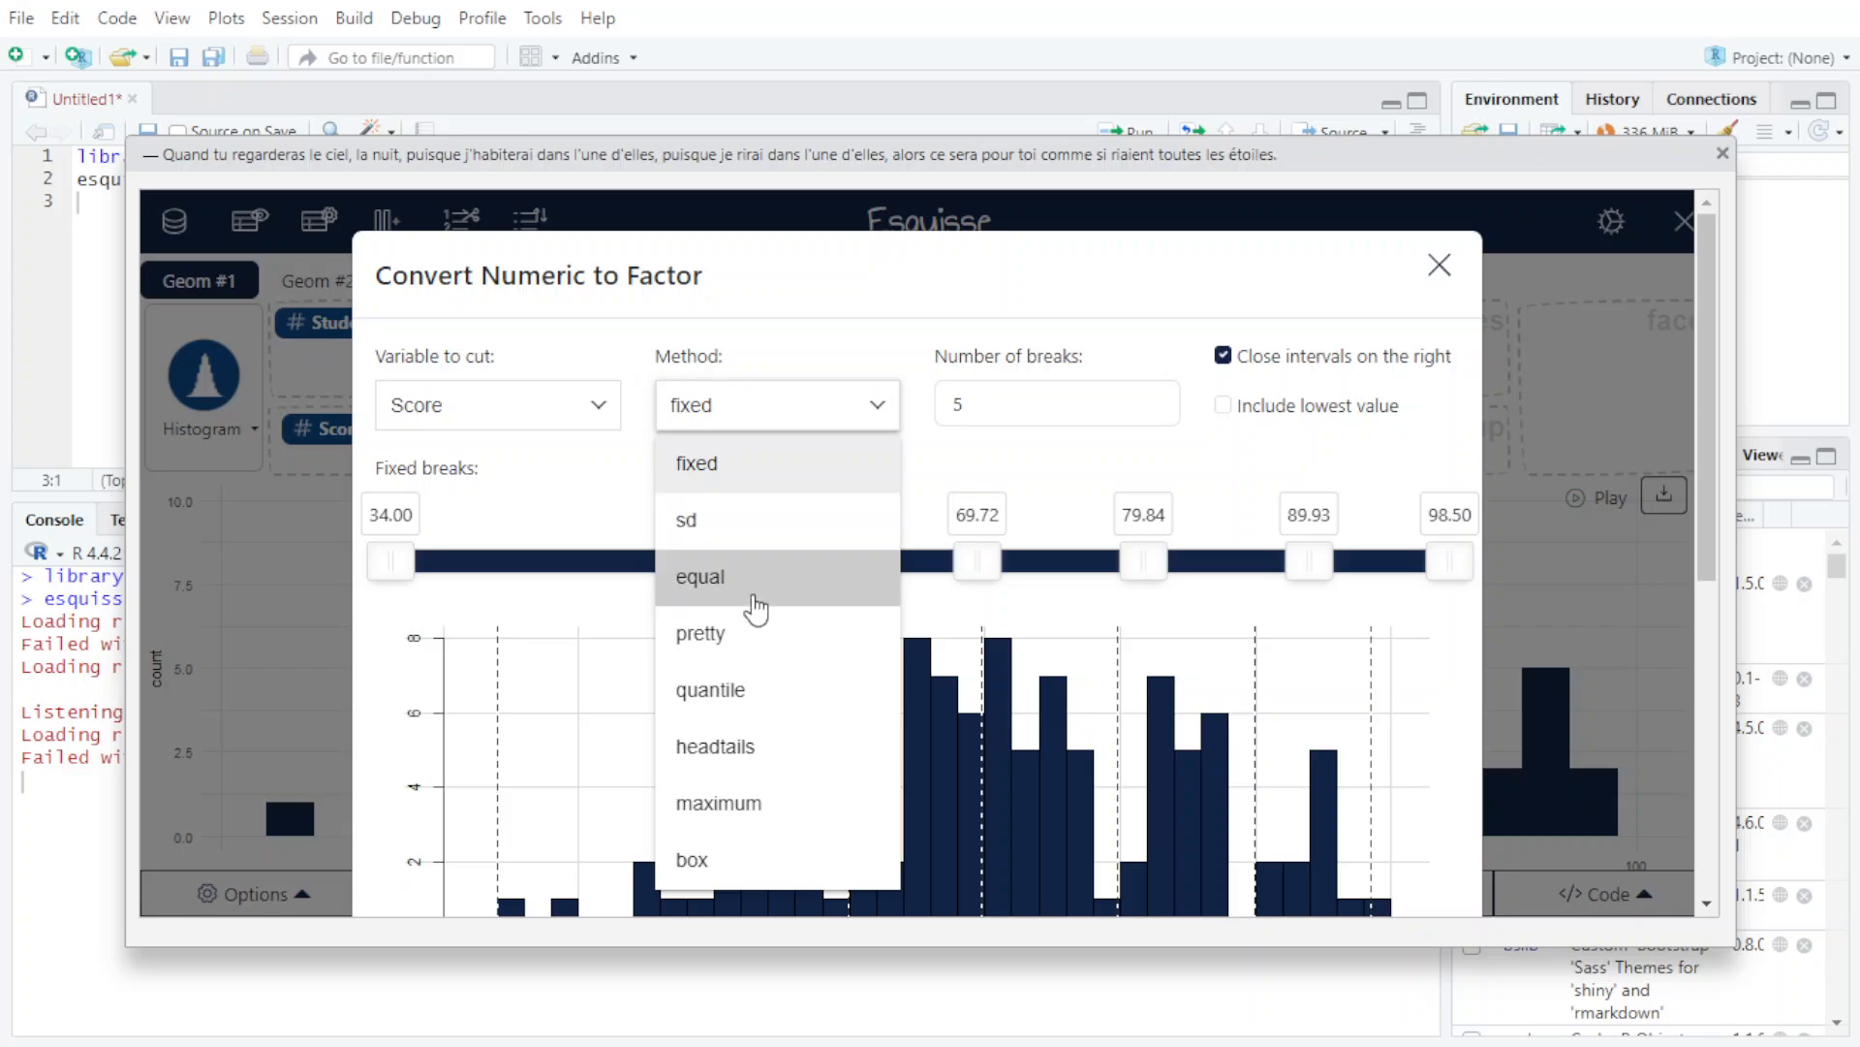
click(754, 593)
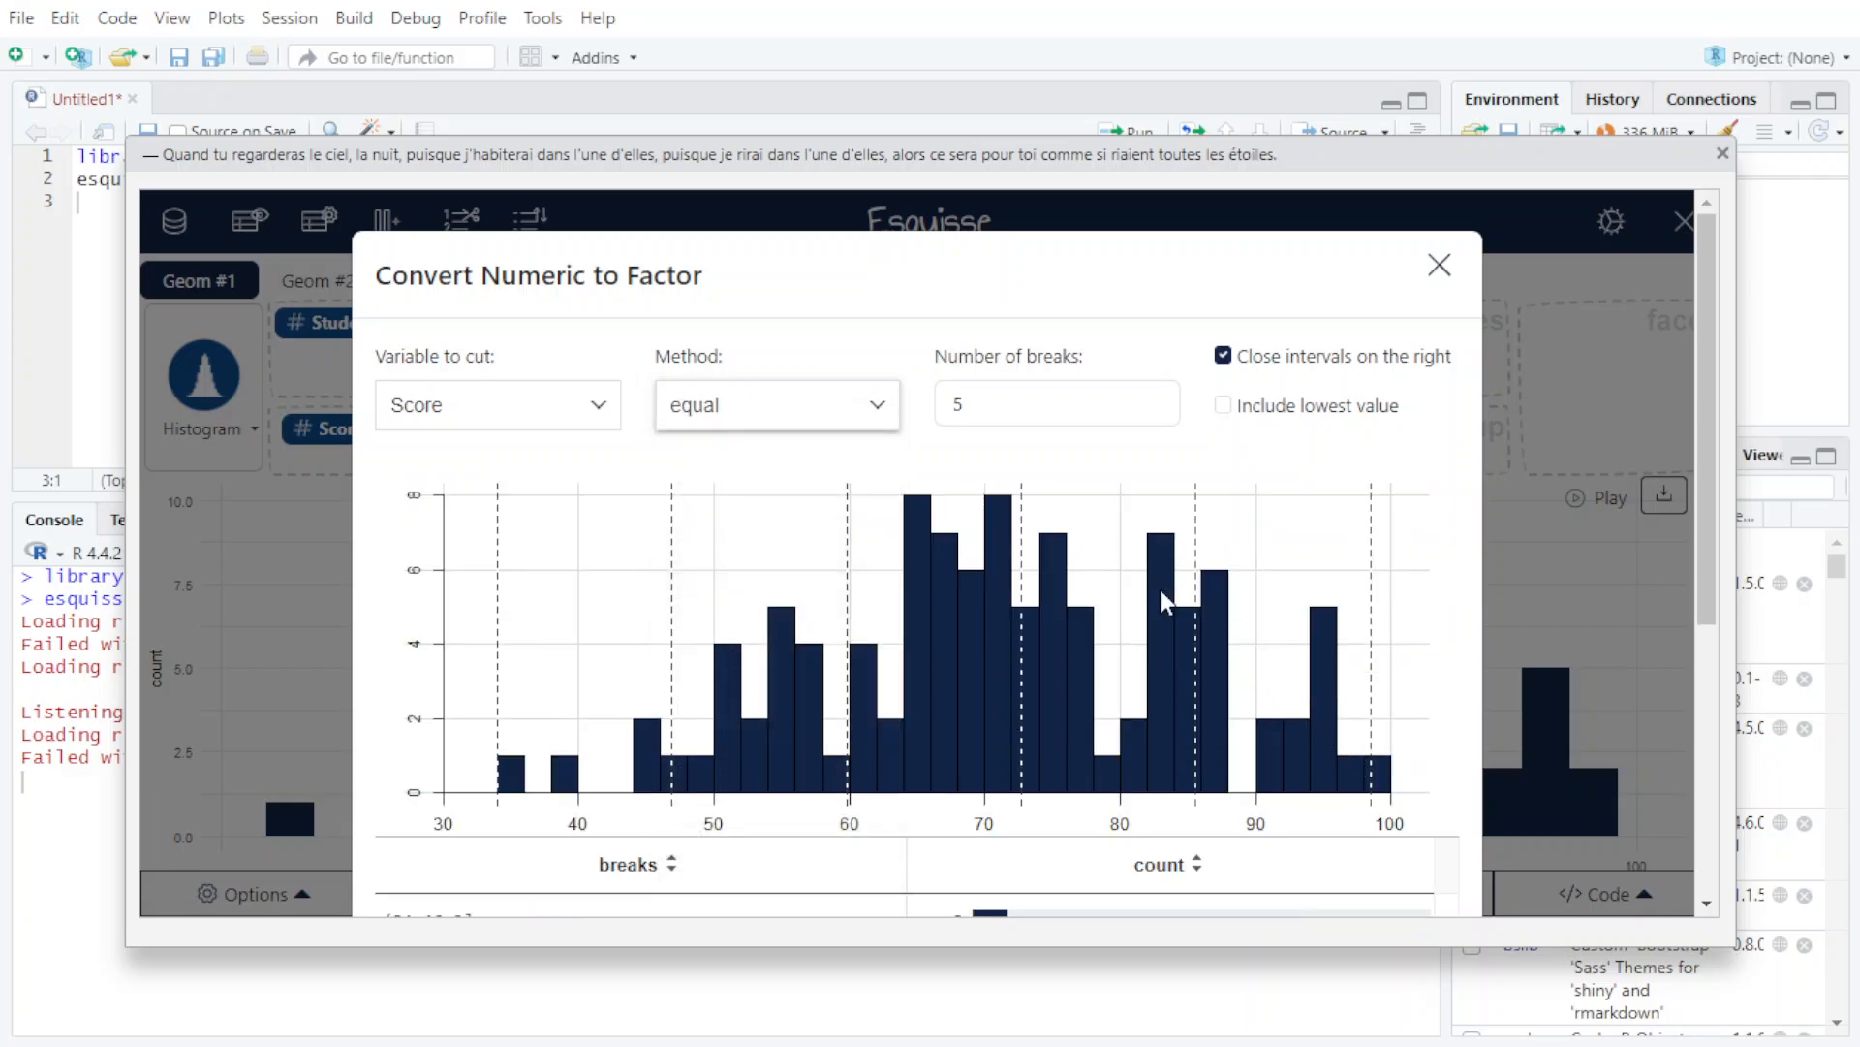
scroll(1162, 601, down, 3)
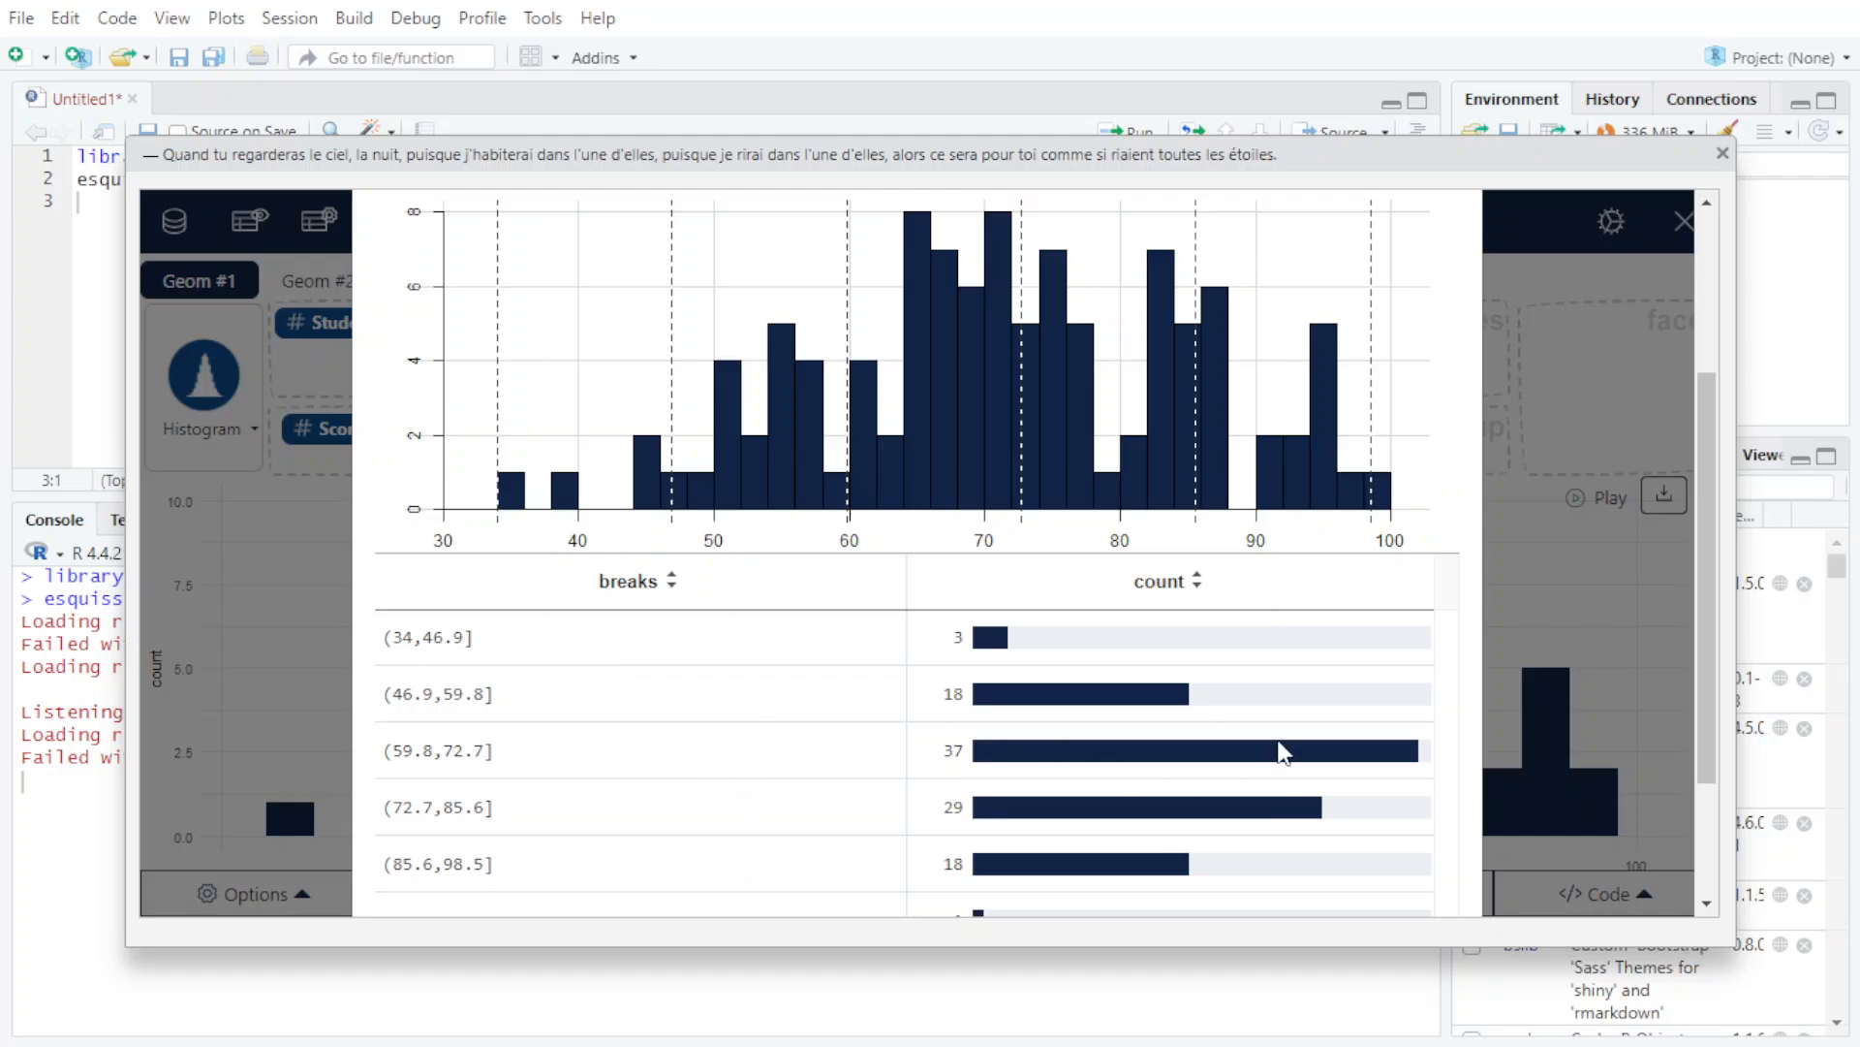
scroll(1281, 751, up, 3)
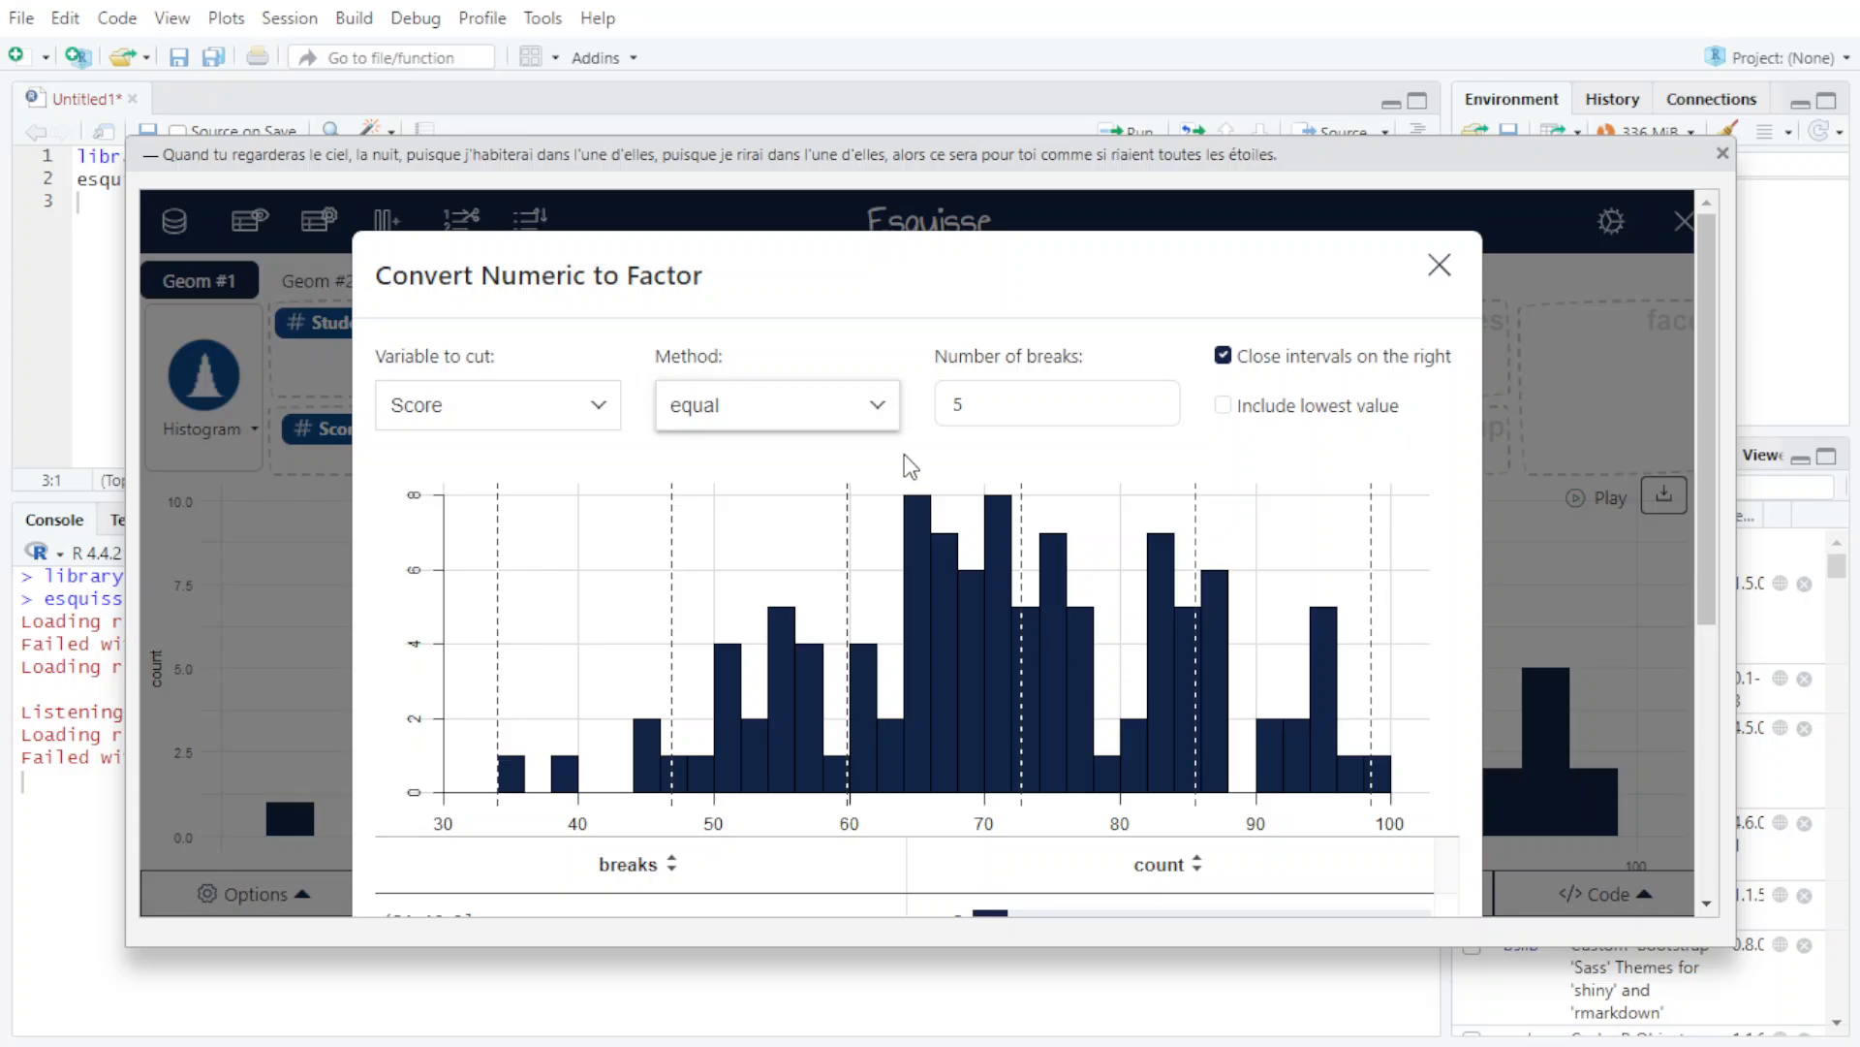
- Change the cut method to pretty and review the Score intervals and their counts
click(767, 405)
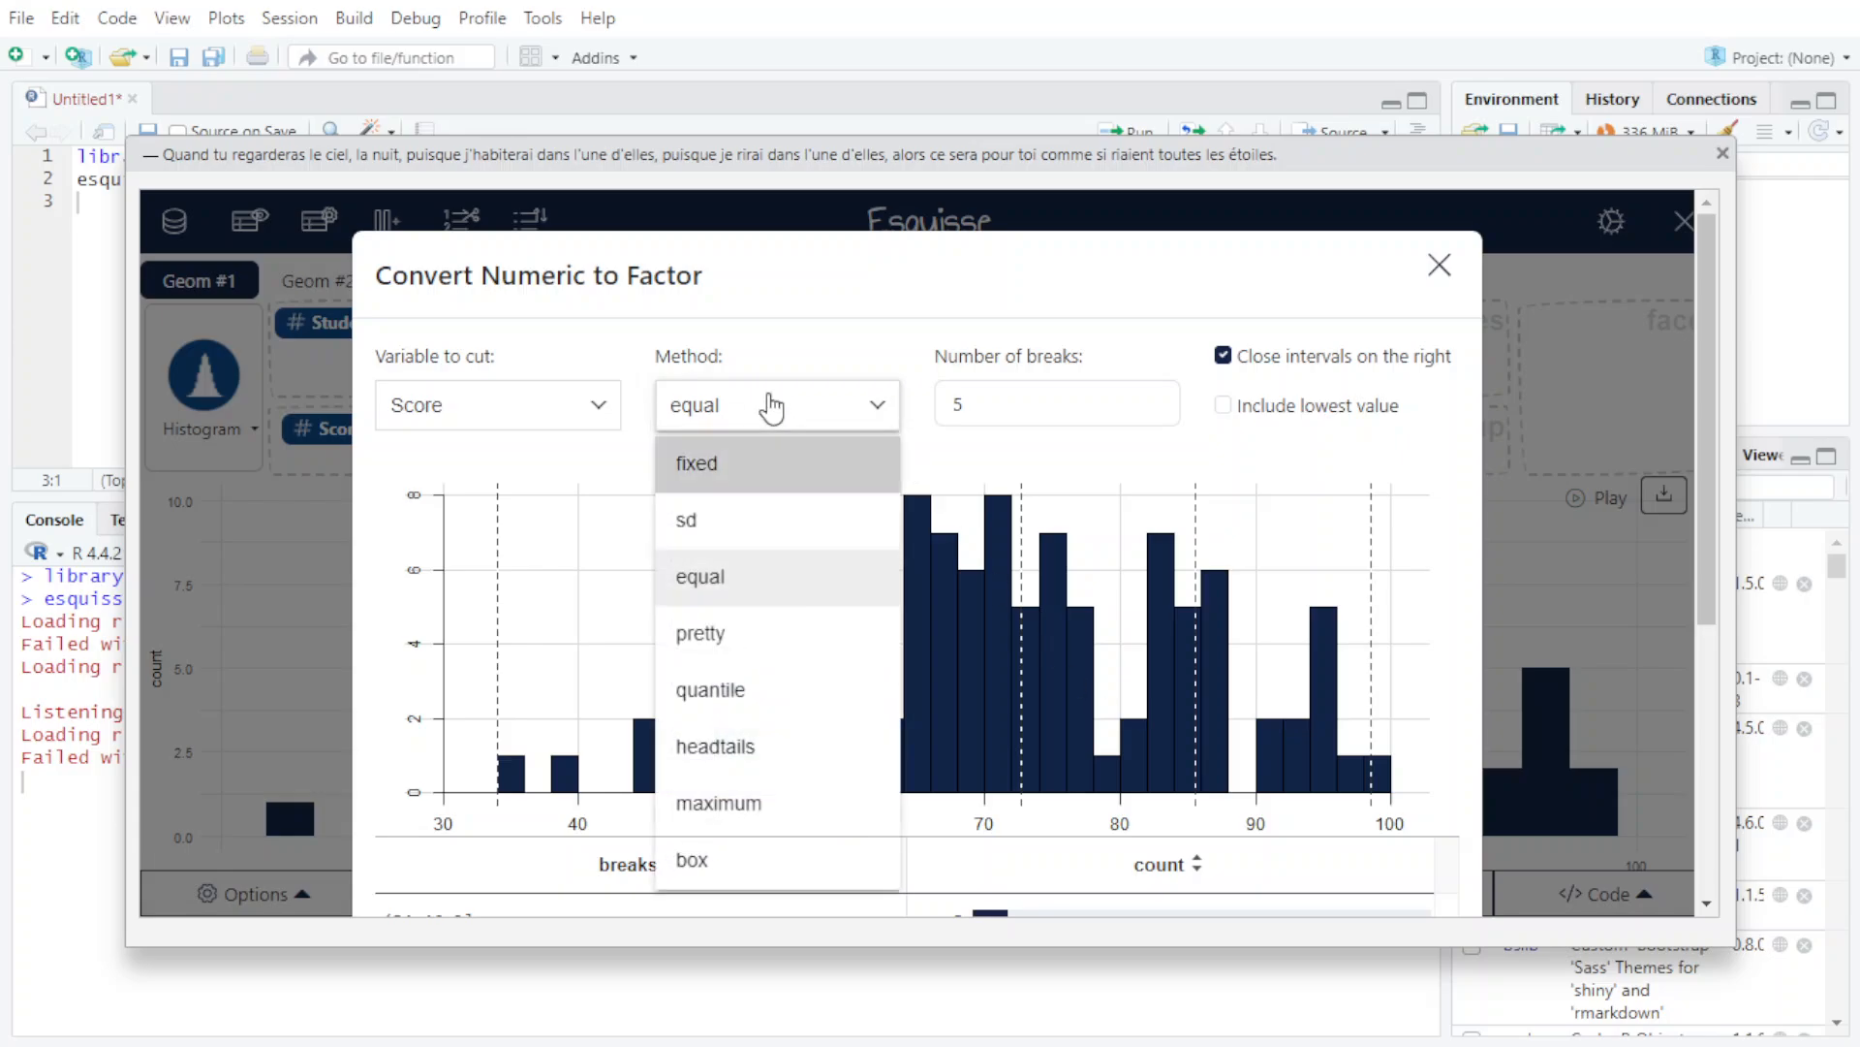
click(766, 631)
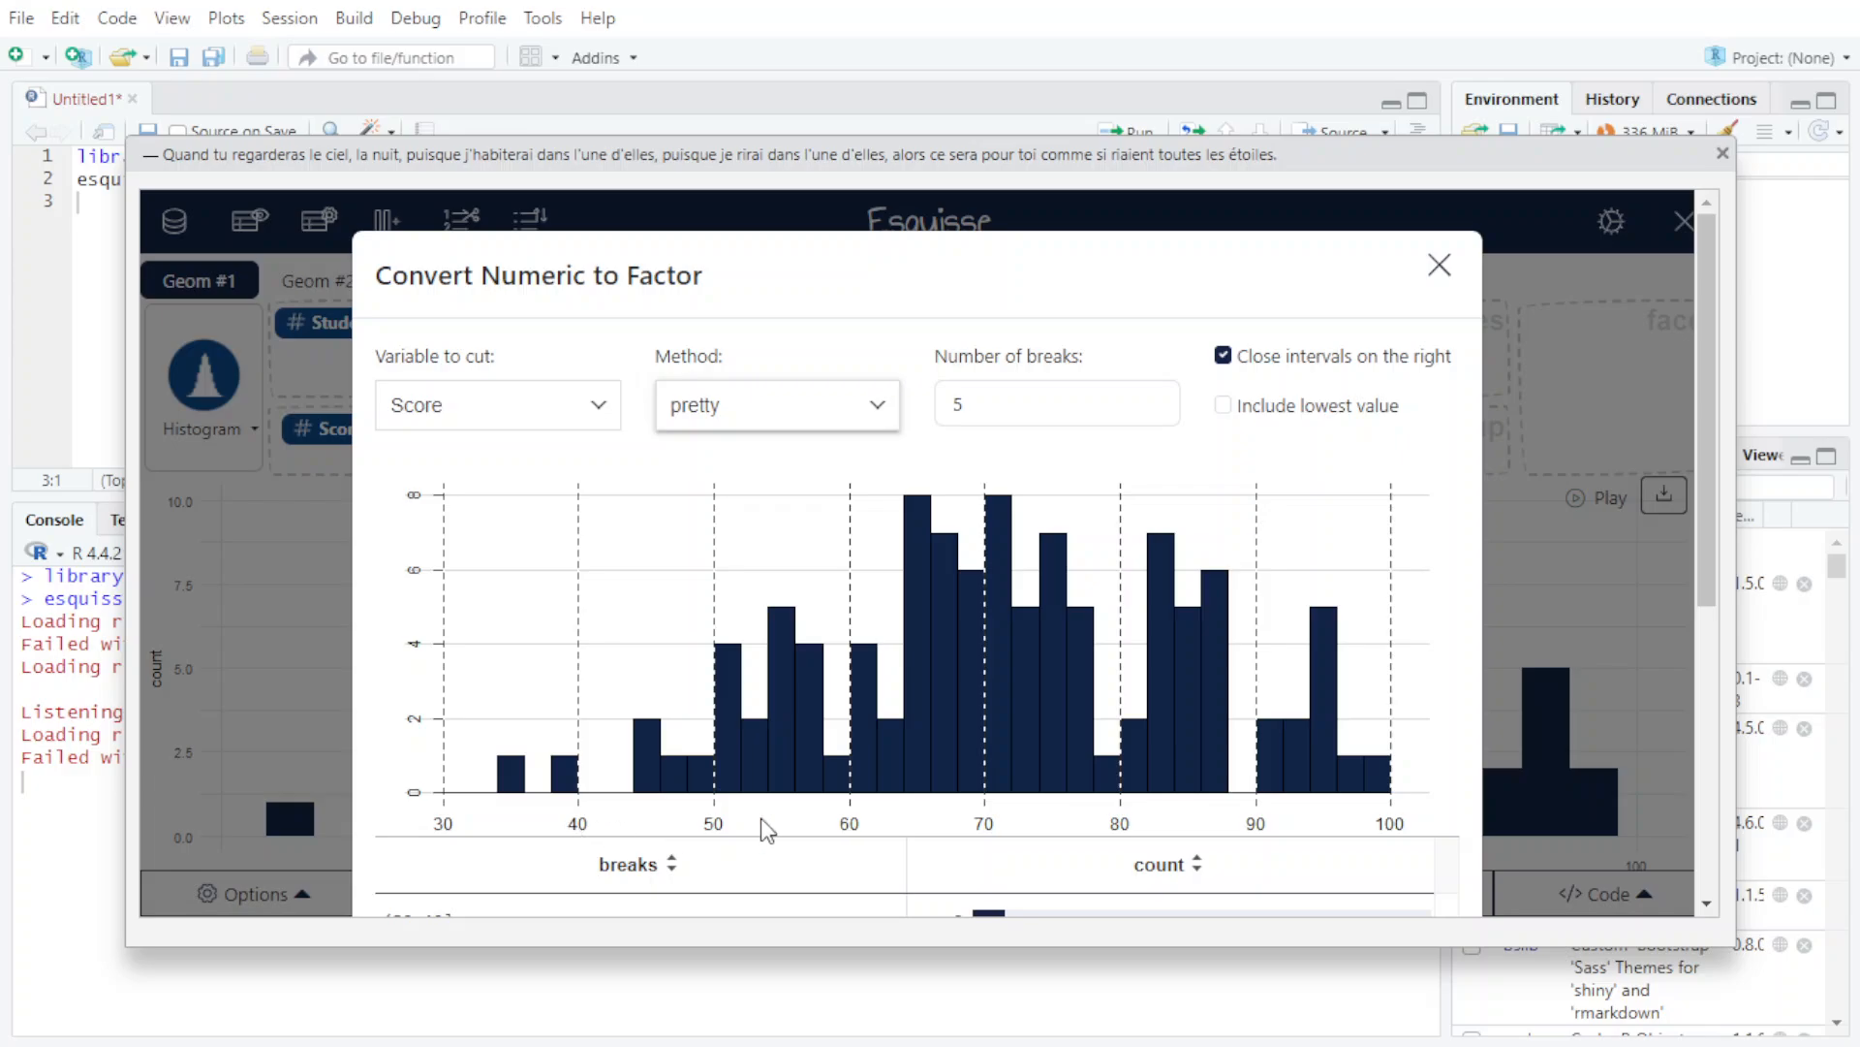
scroll(956, 772, down, 4)
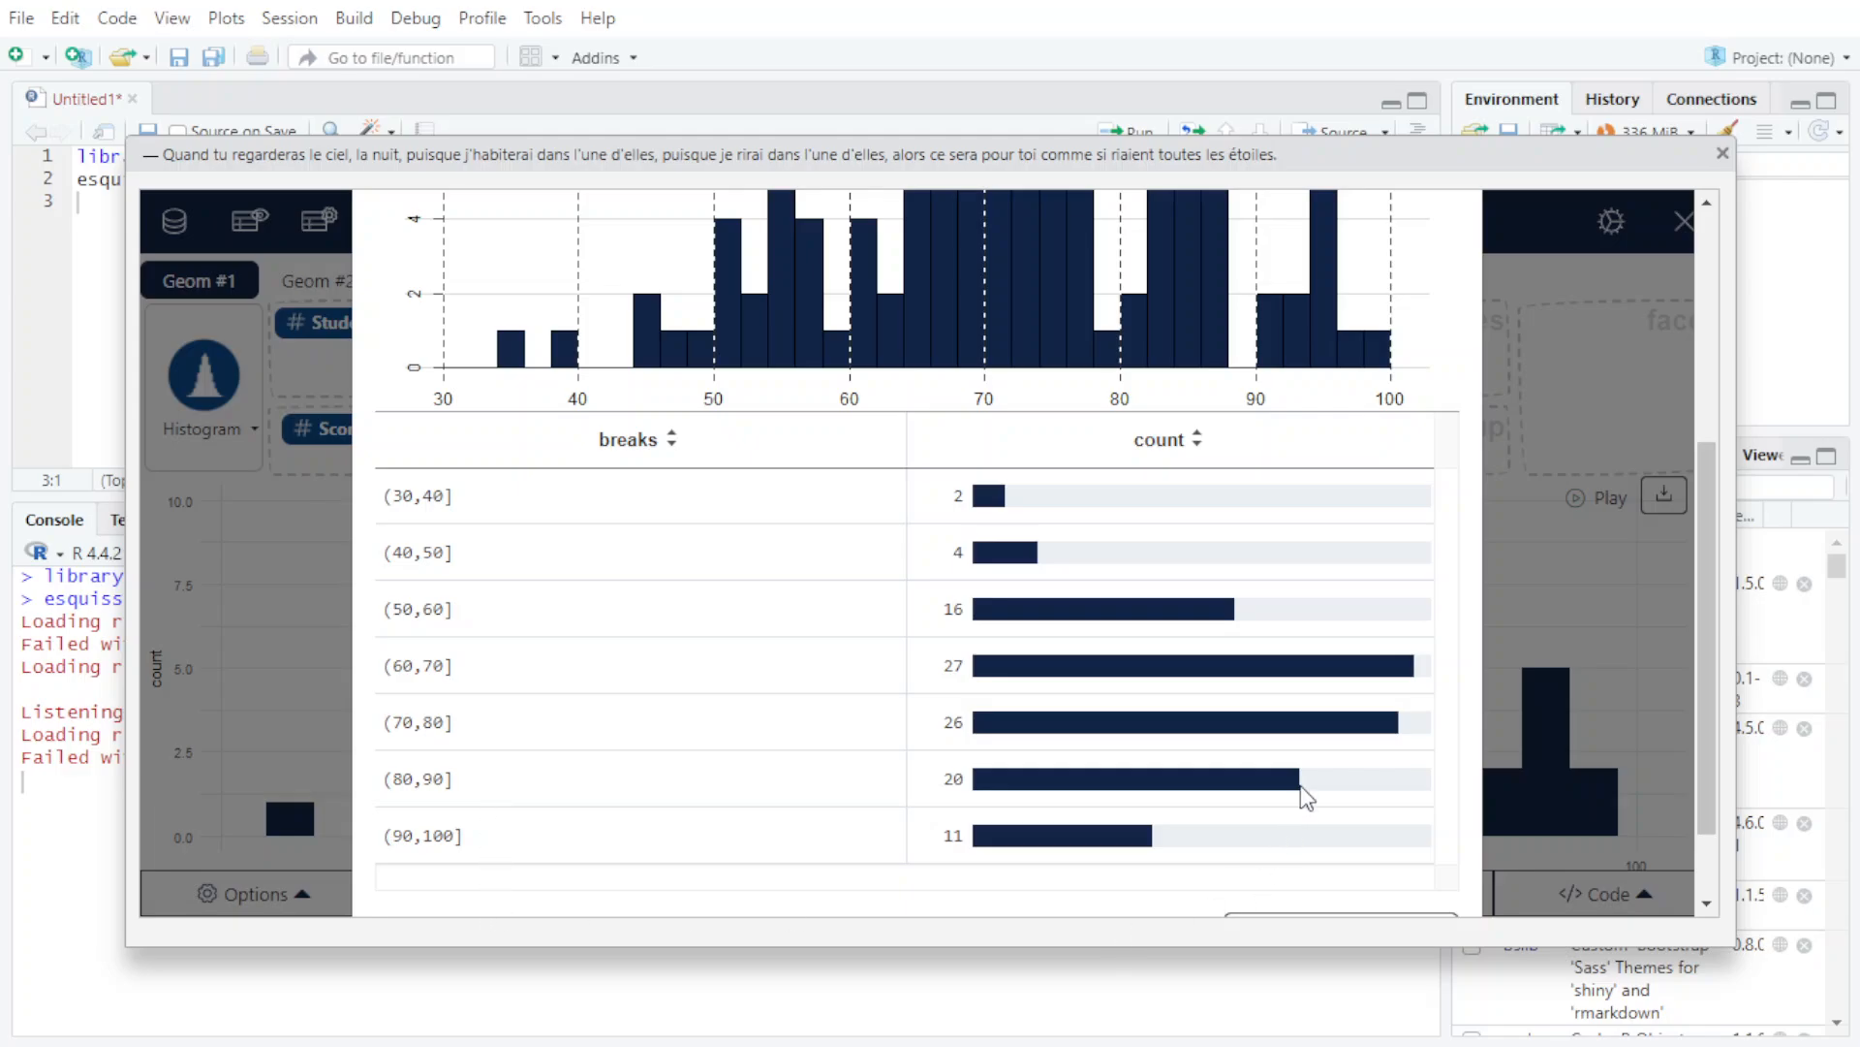
scroll(1229, 714, up, 4)
- Set the number of breaks to 6 and check the interval table
click(1168, 399)
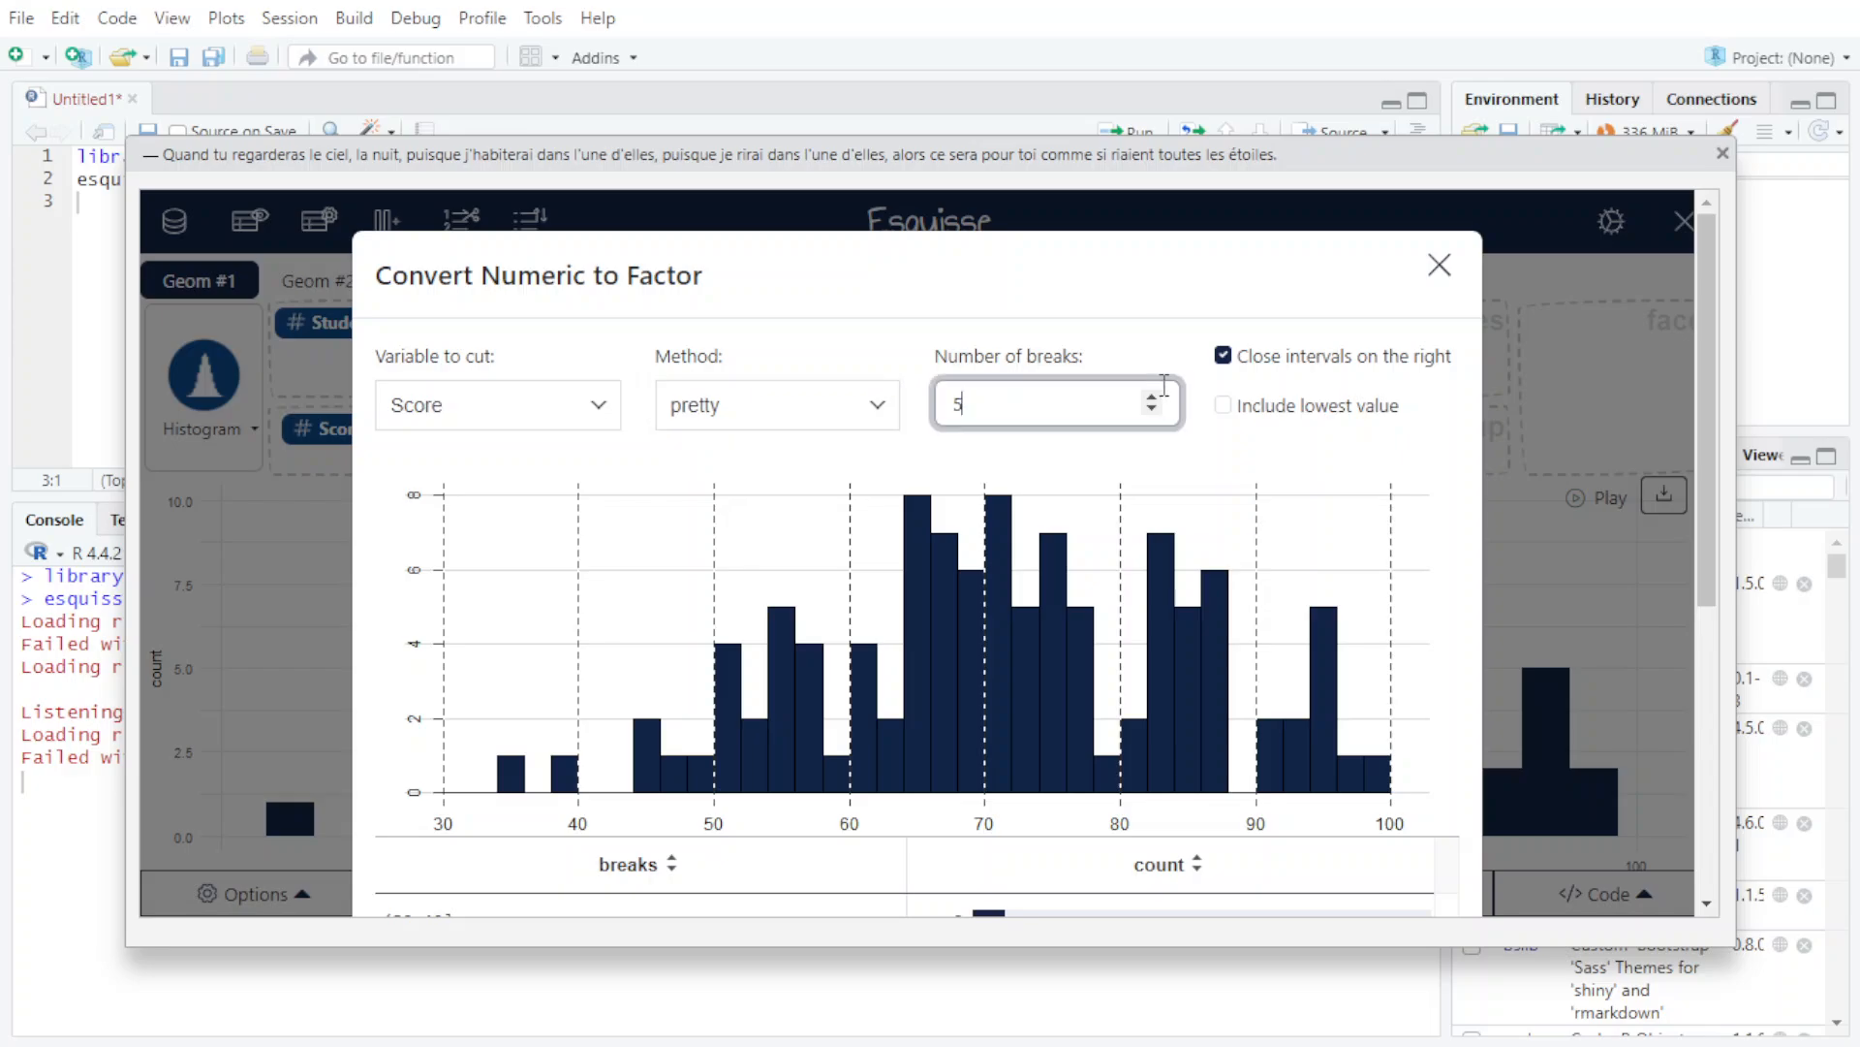
click(1152, 396)
scroll(1202, 857, down, 5)
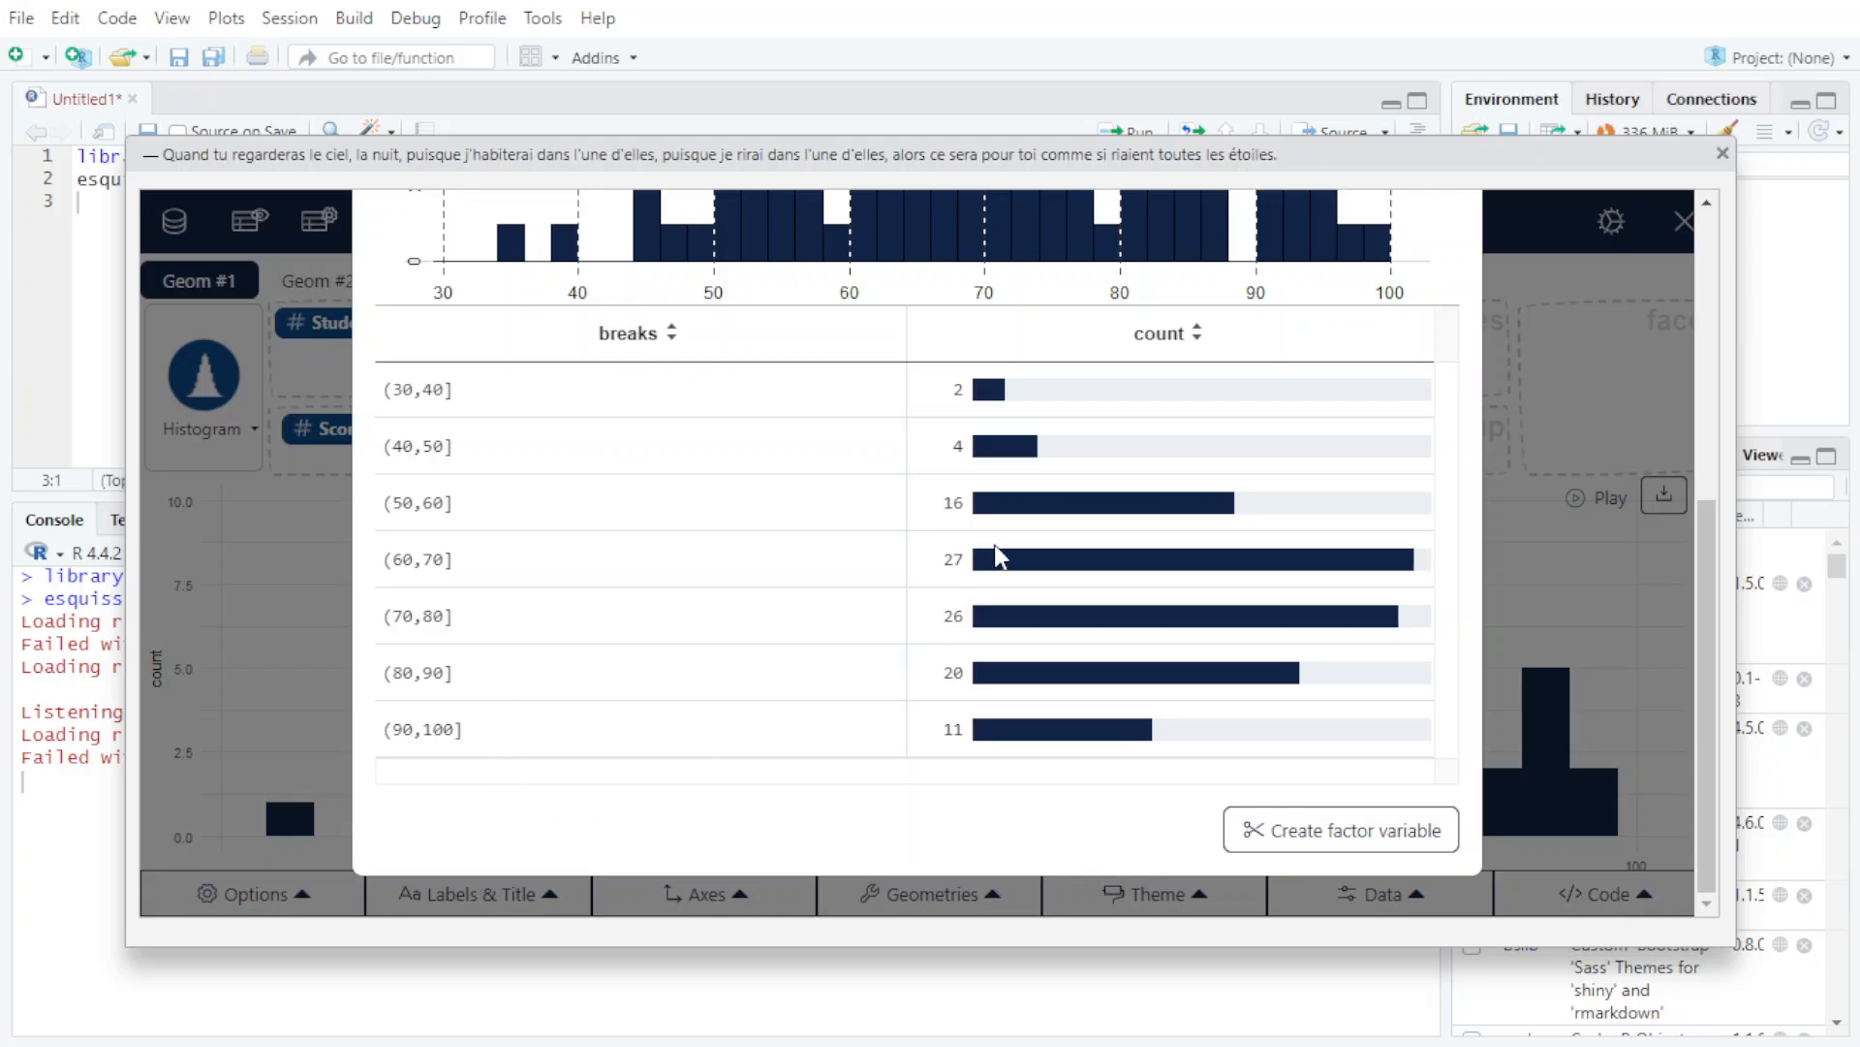
scroll(1008, 571, up, 5)
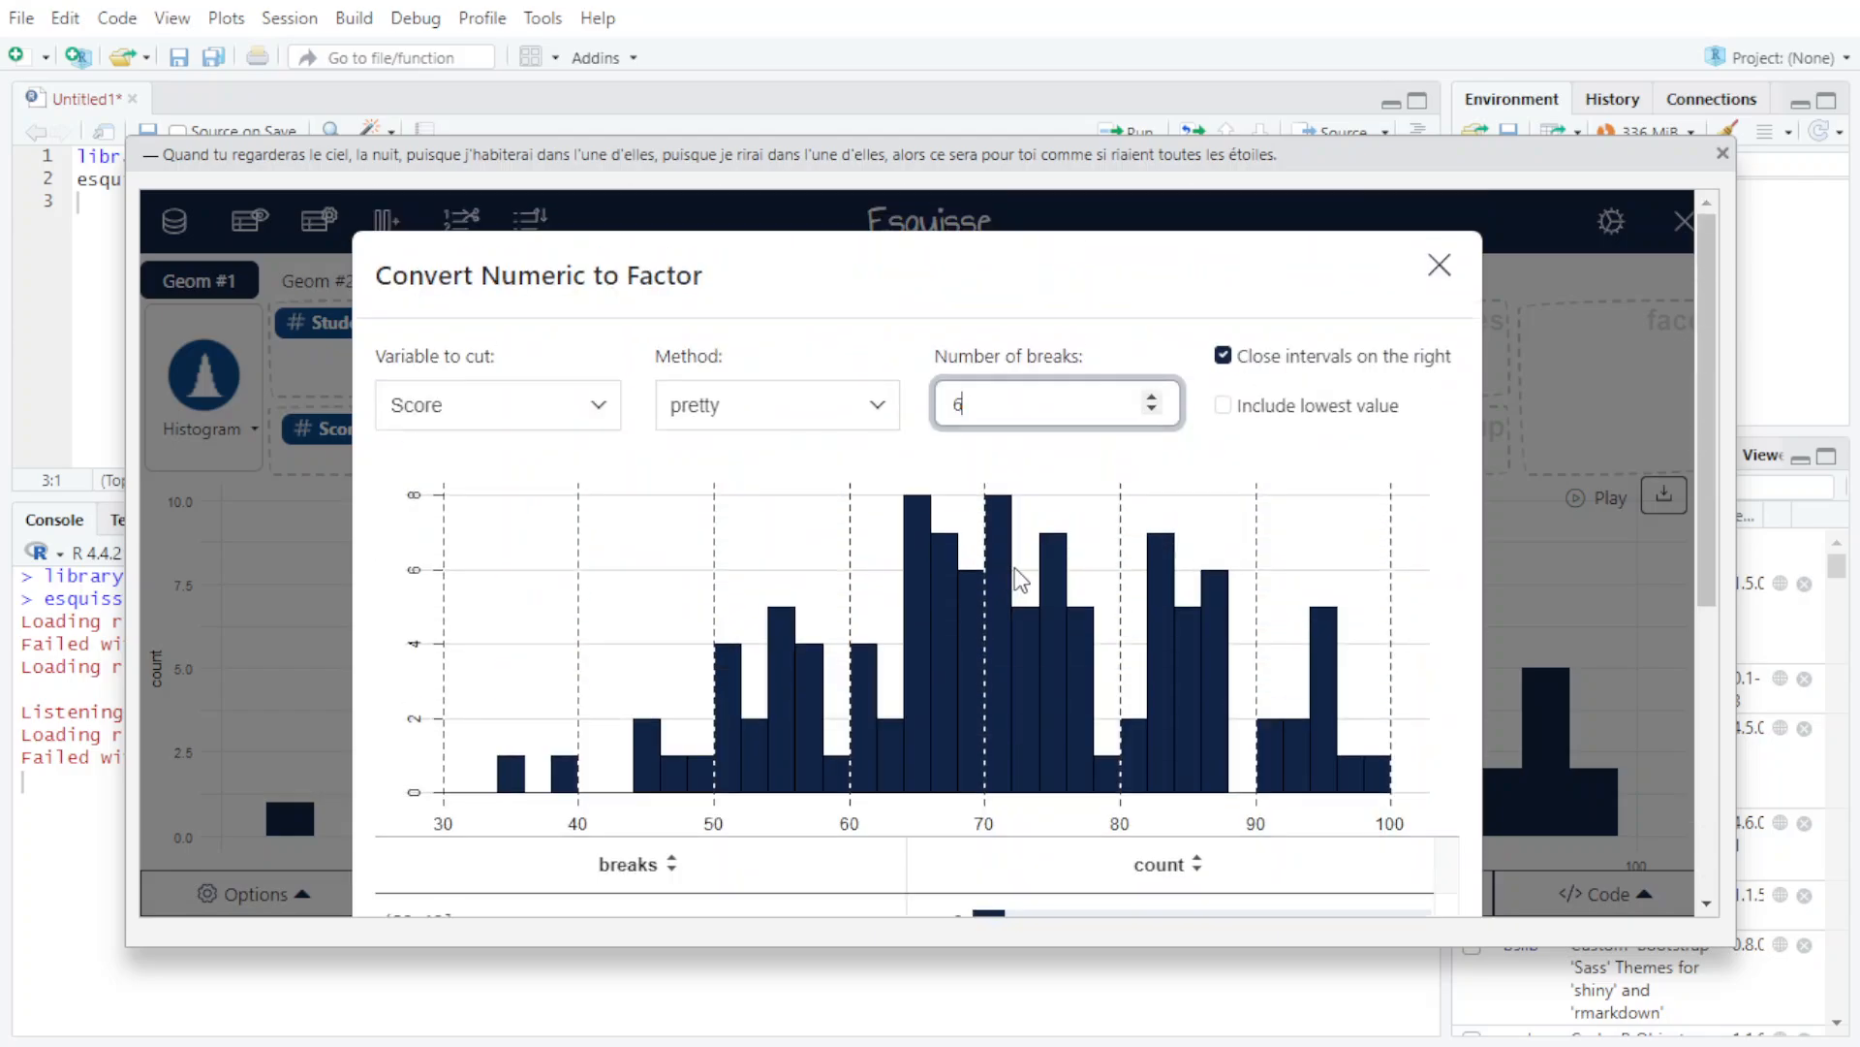
- Set the number of breaks to 10 and review the Score intervals and counts
click(1152, 399)
click(1152, 398)
click(1152, 399)
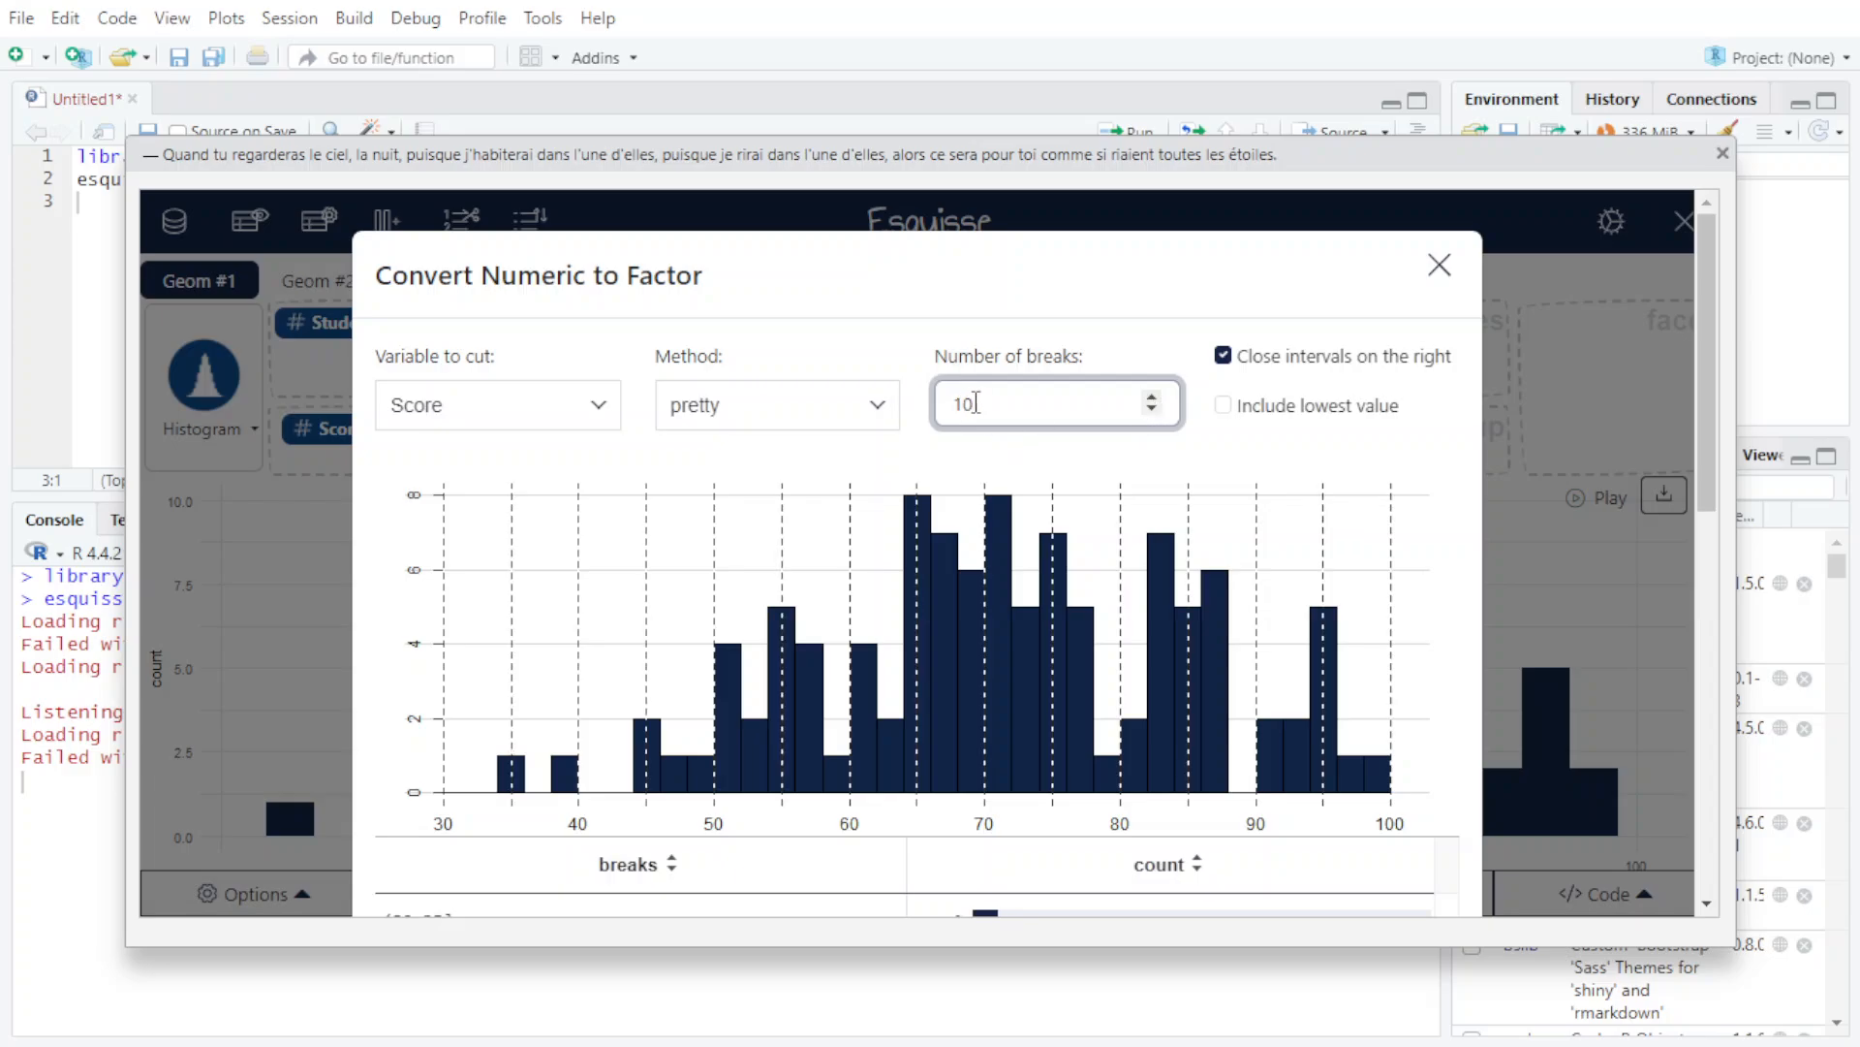
scroll(1153, 612, down, 6)
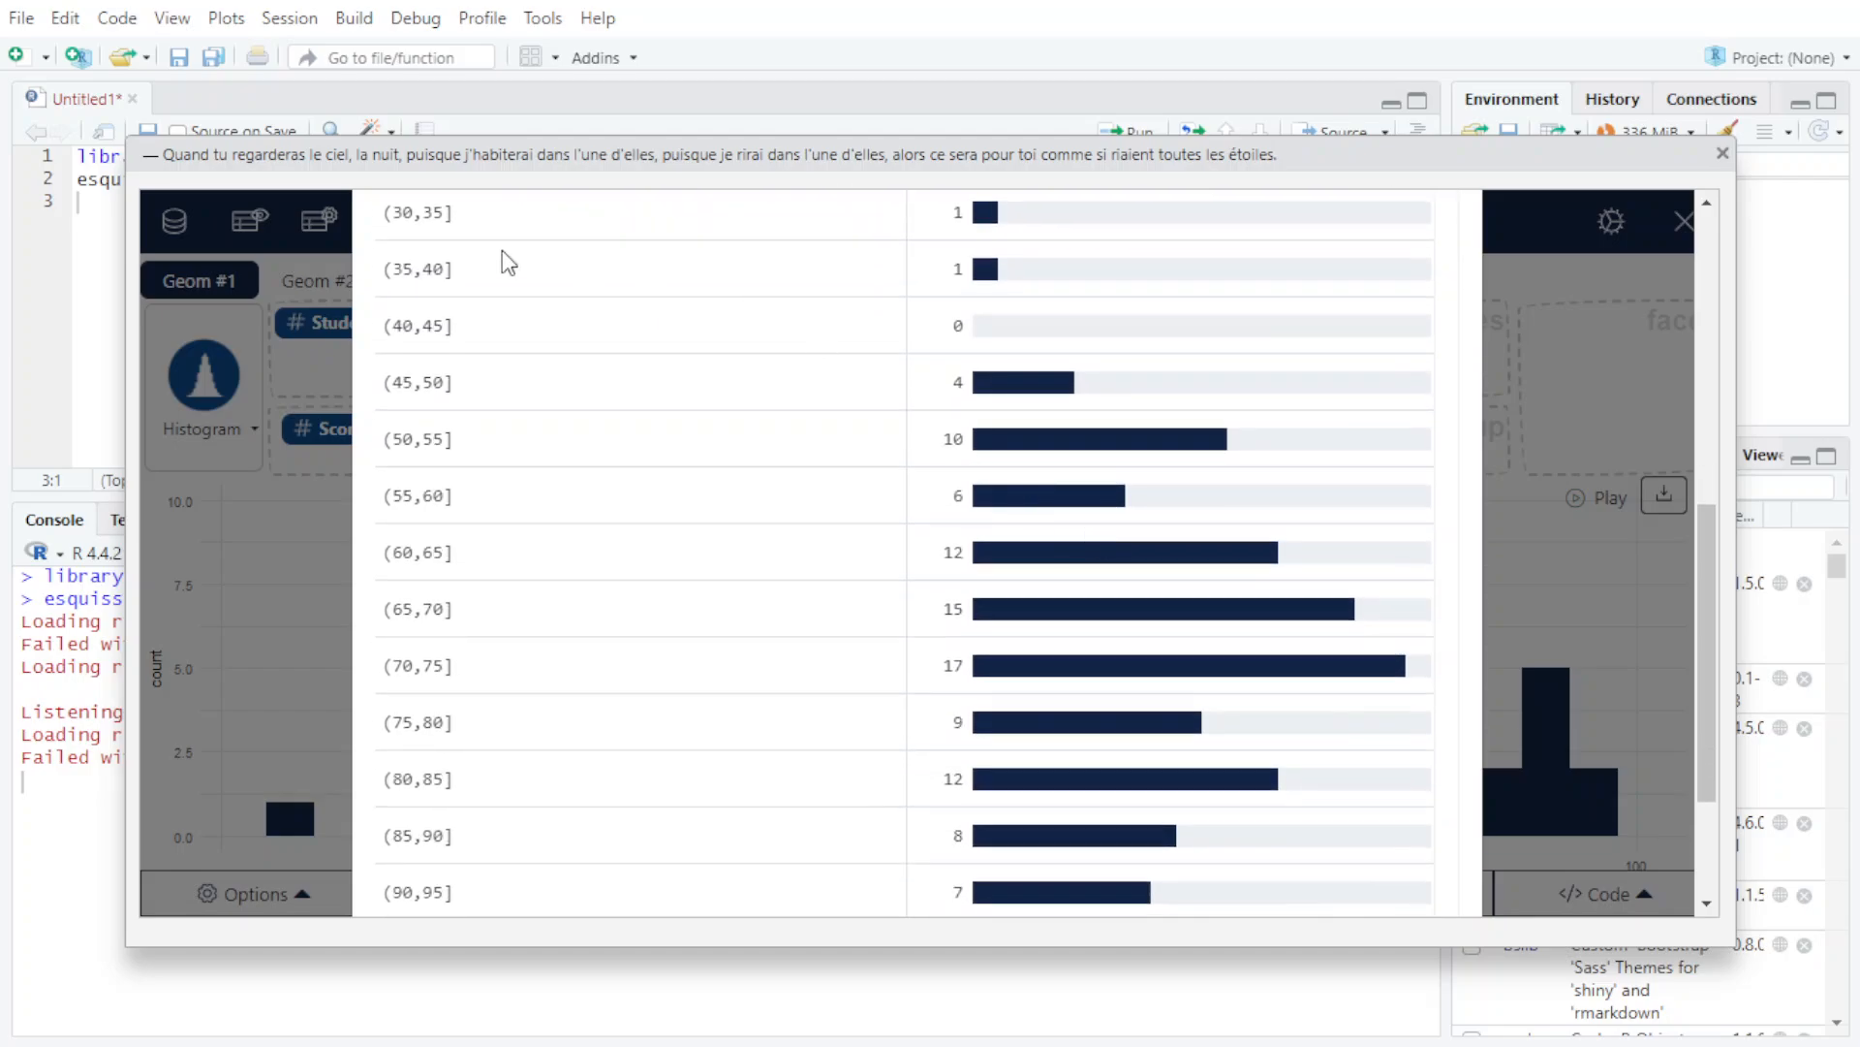
scroll(415, 266, up, 2)
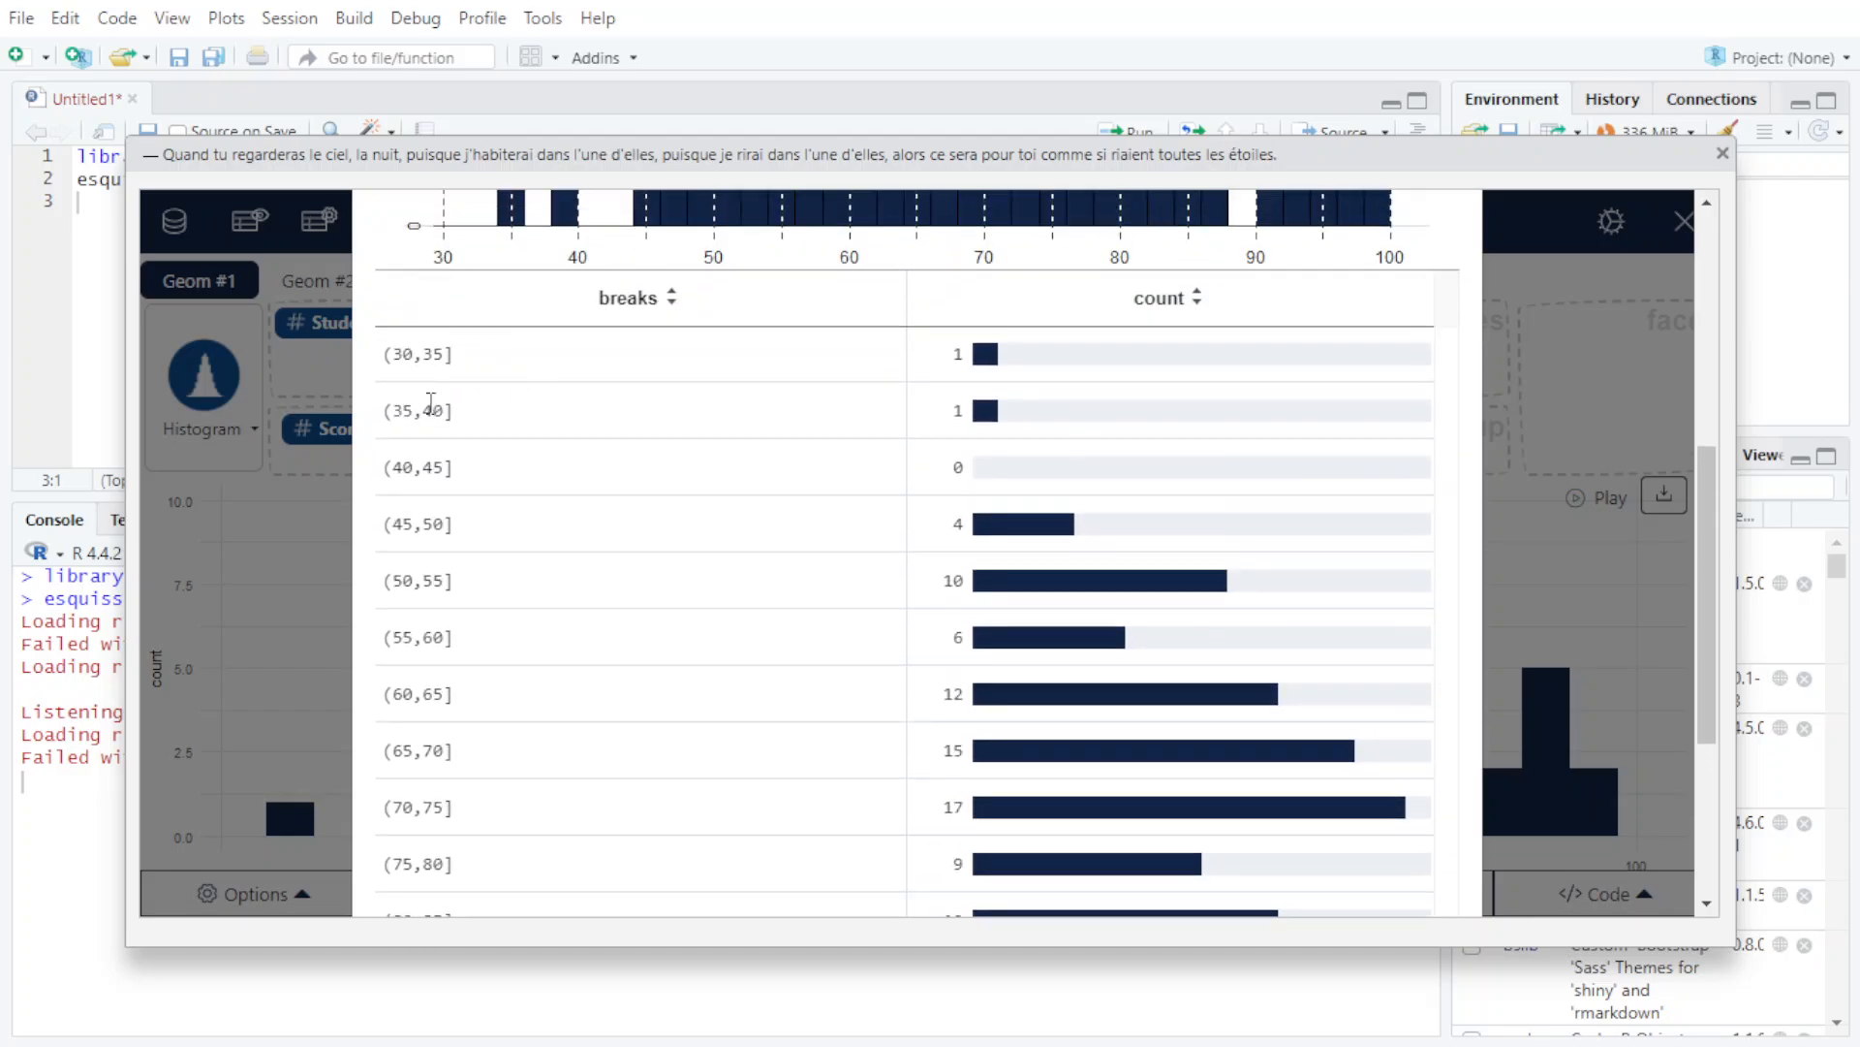
- Set the number of breaks to 8 with the pretty method and create the factor variable from Score
scroll(1059, 752, down, 5)
scroll(1116, 735, up, 10)
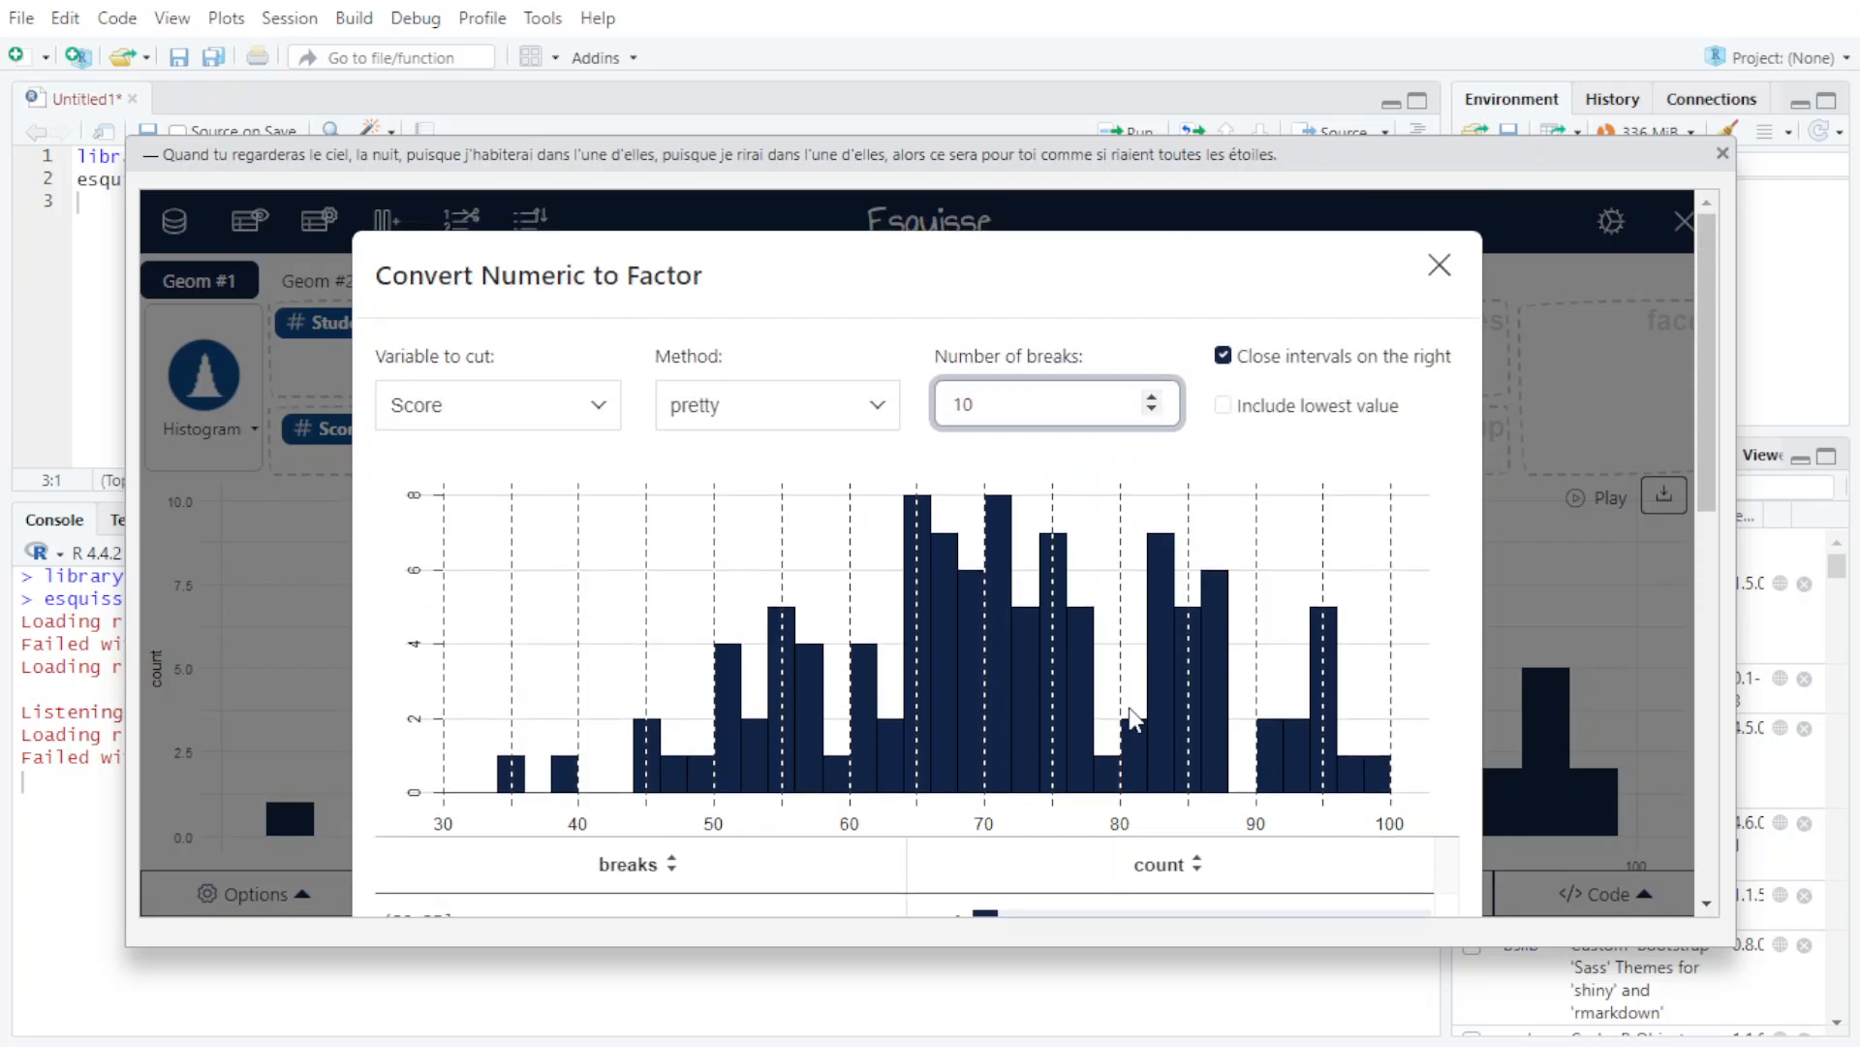
click(1151, 411)
click(1151, 411)
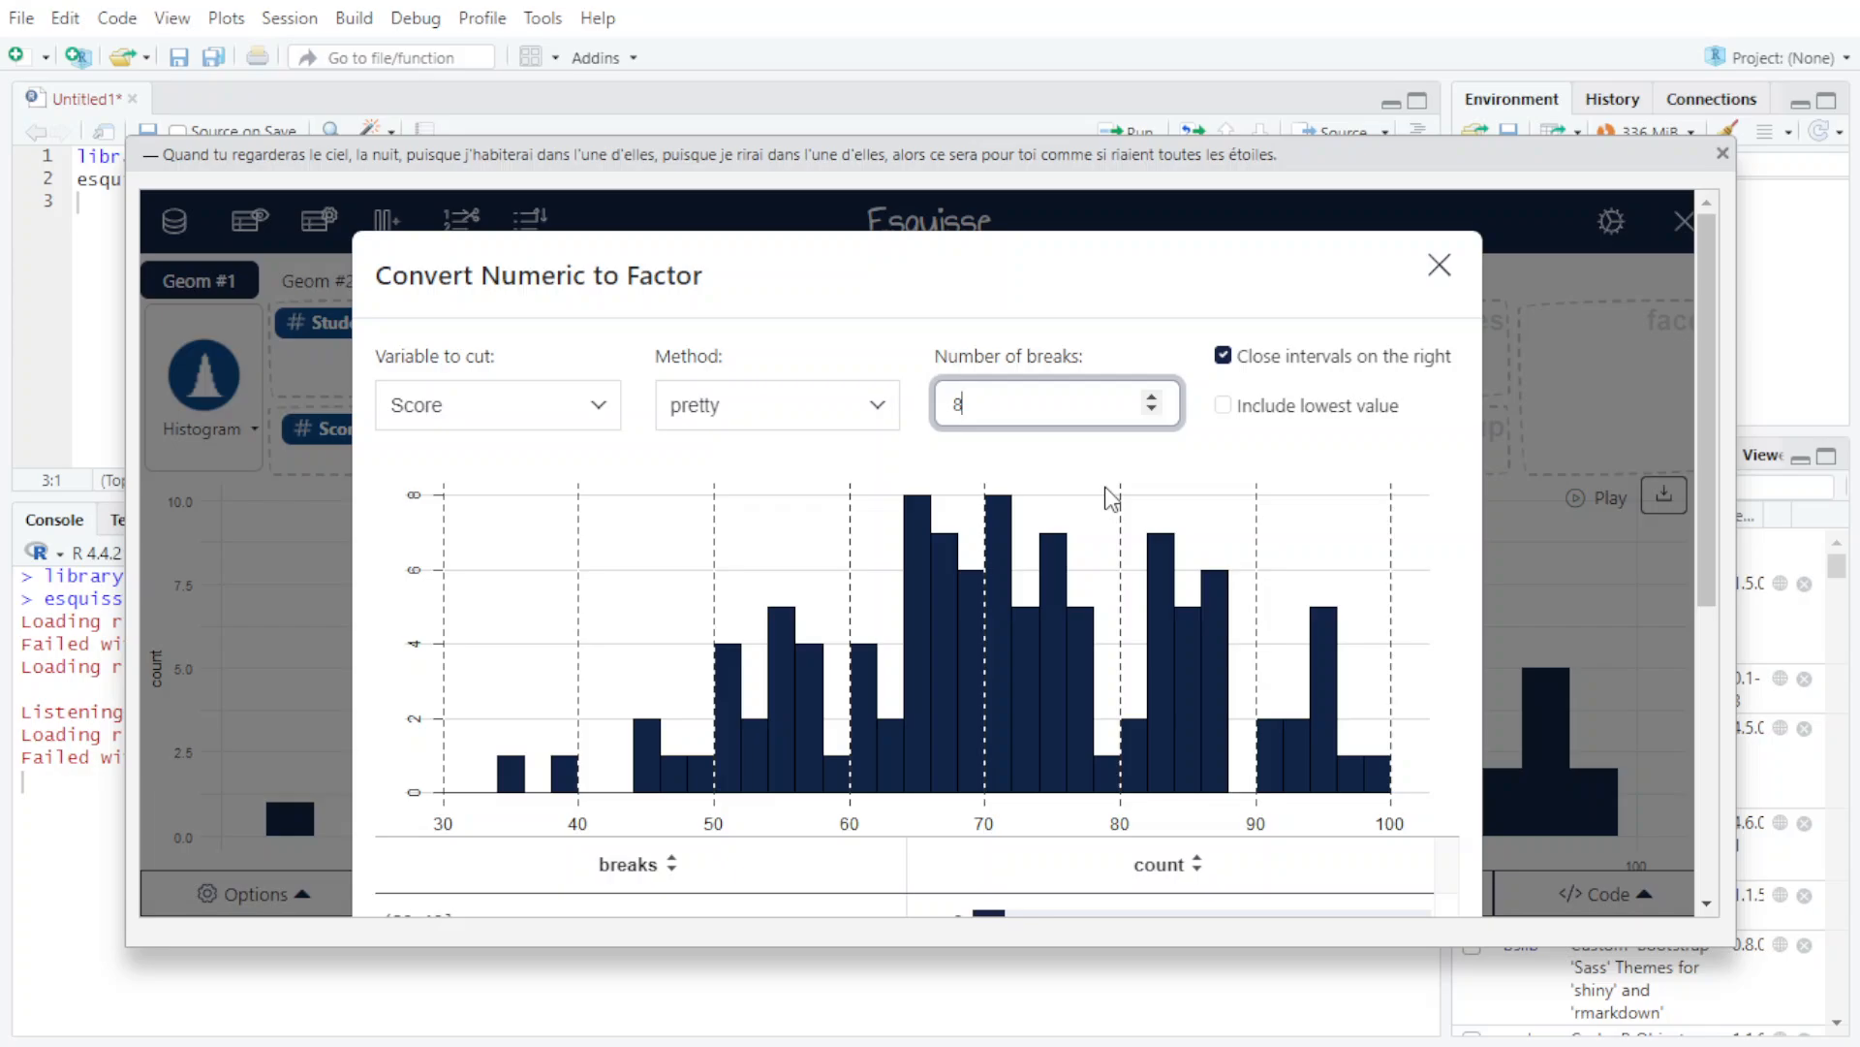
scroll(1116, 504, down, 2)
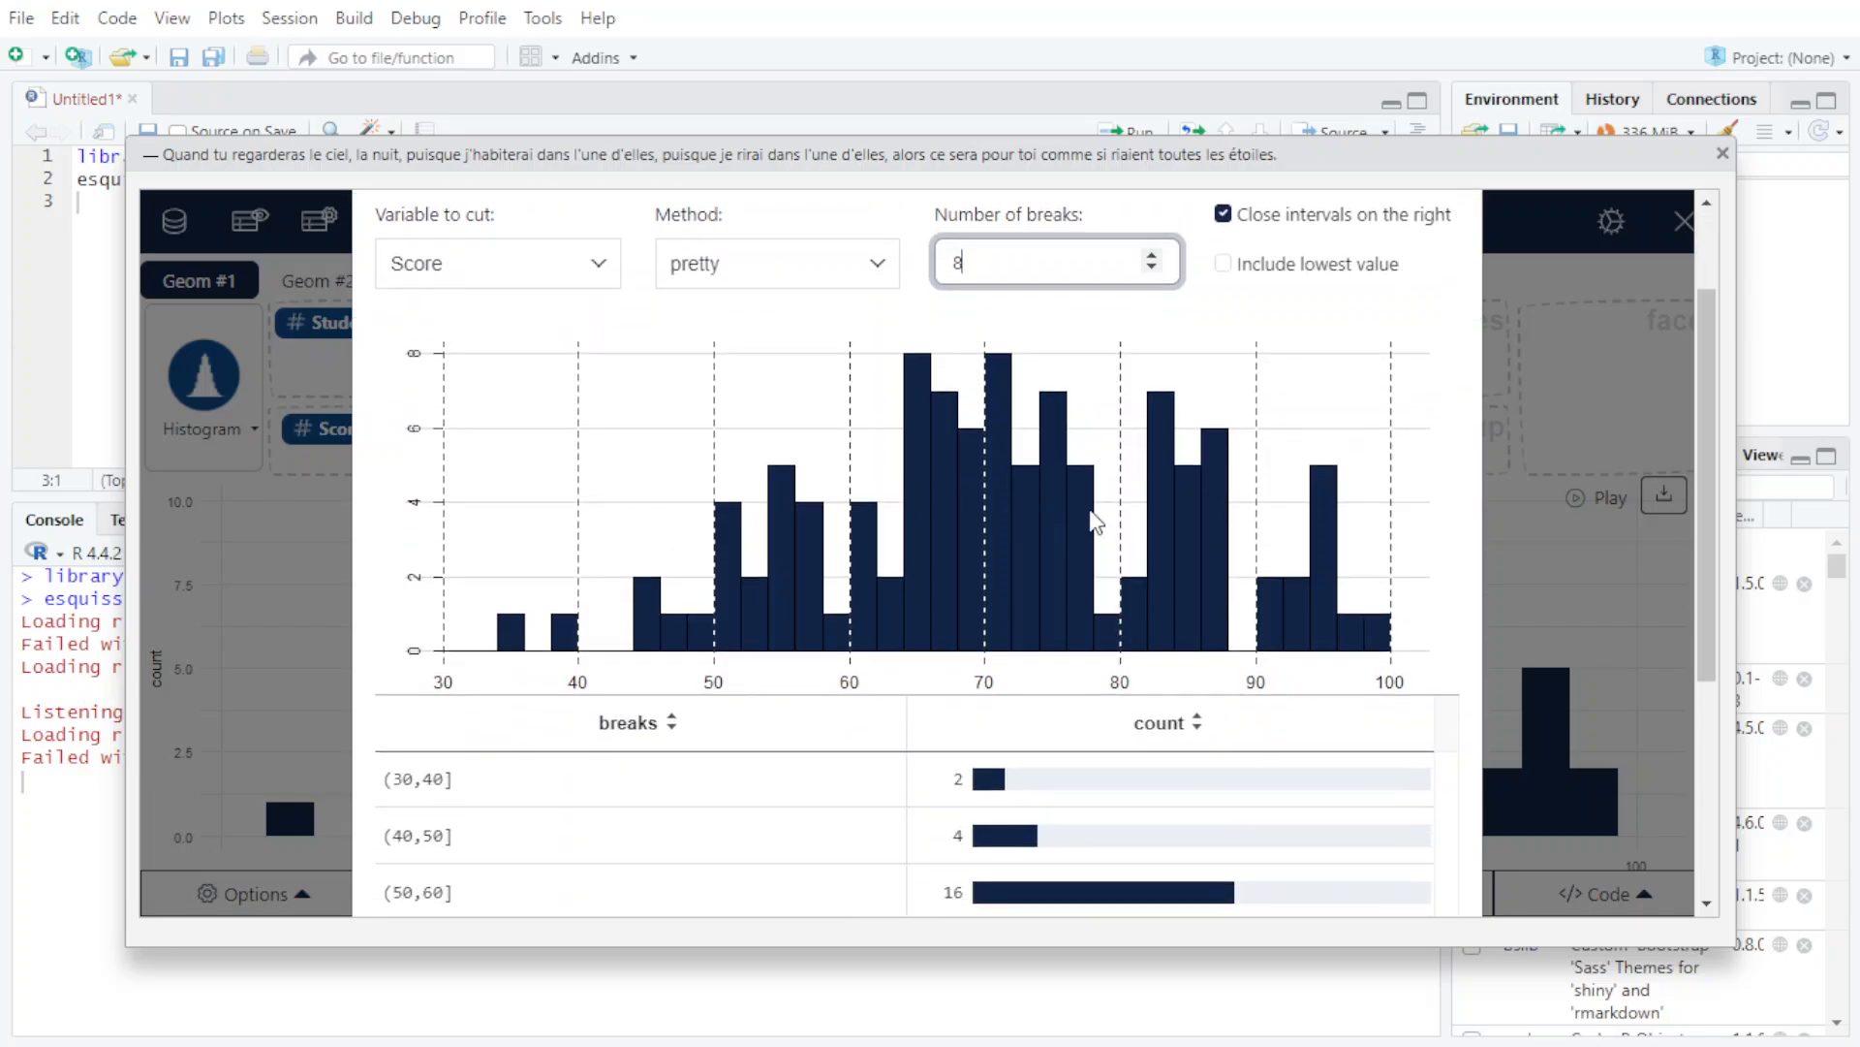
scroll(1174, 550, down, 5)
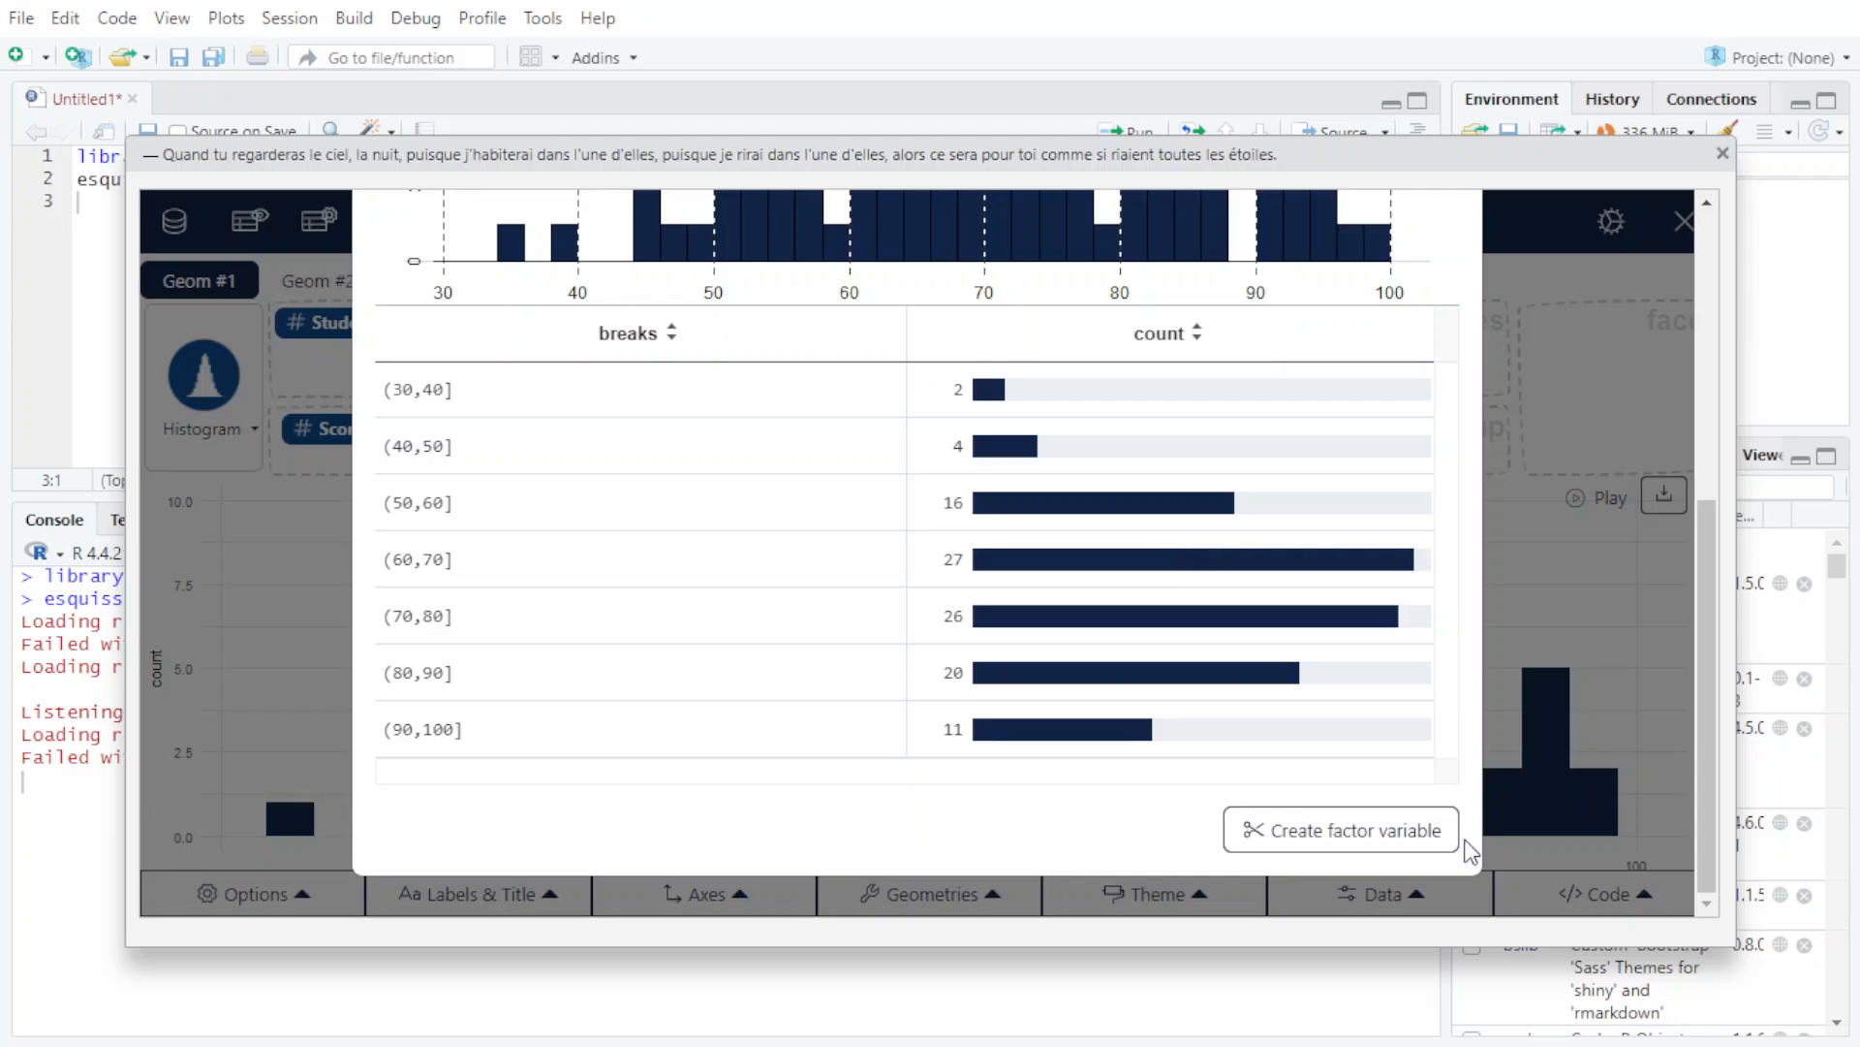
click(1316, 832)
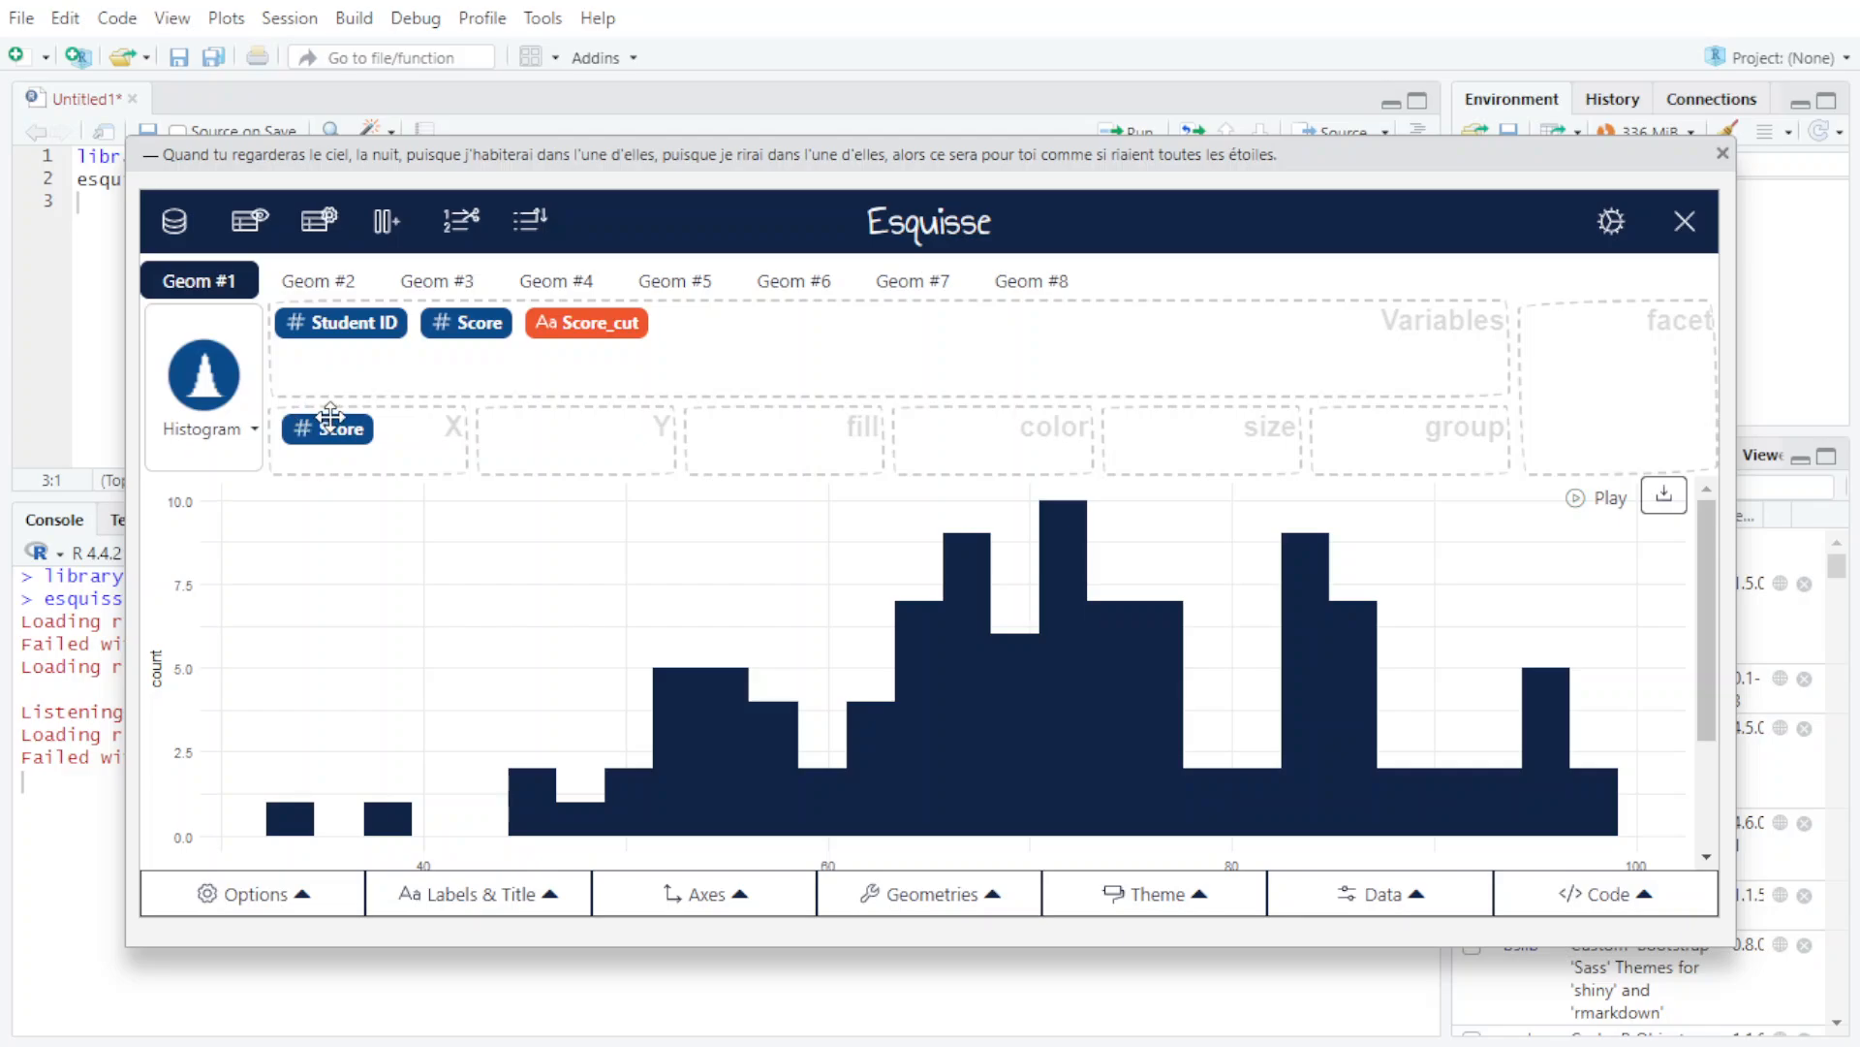
- Replace Score with Score_cut on the X axis and examine the resulting bar chart of the score intervals
drag(328, 428, 789, 349)
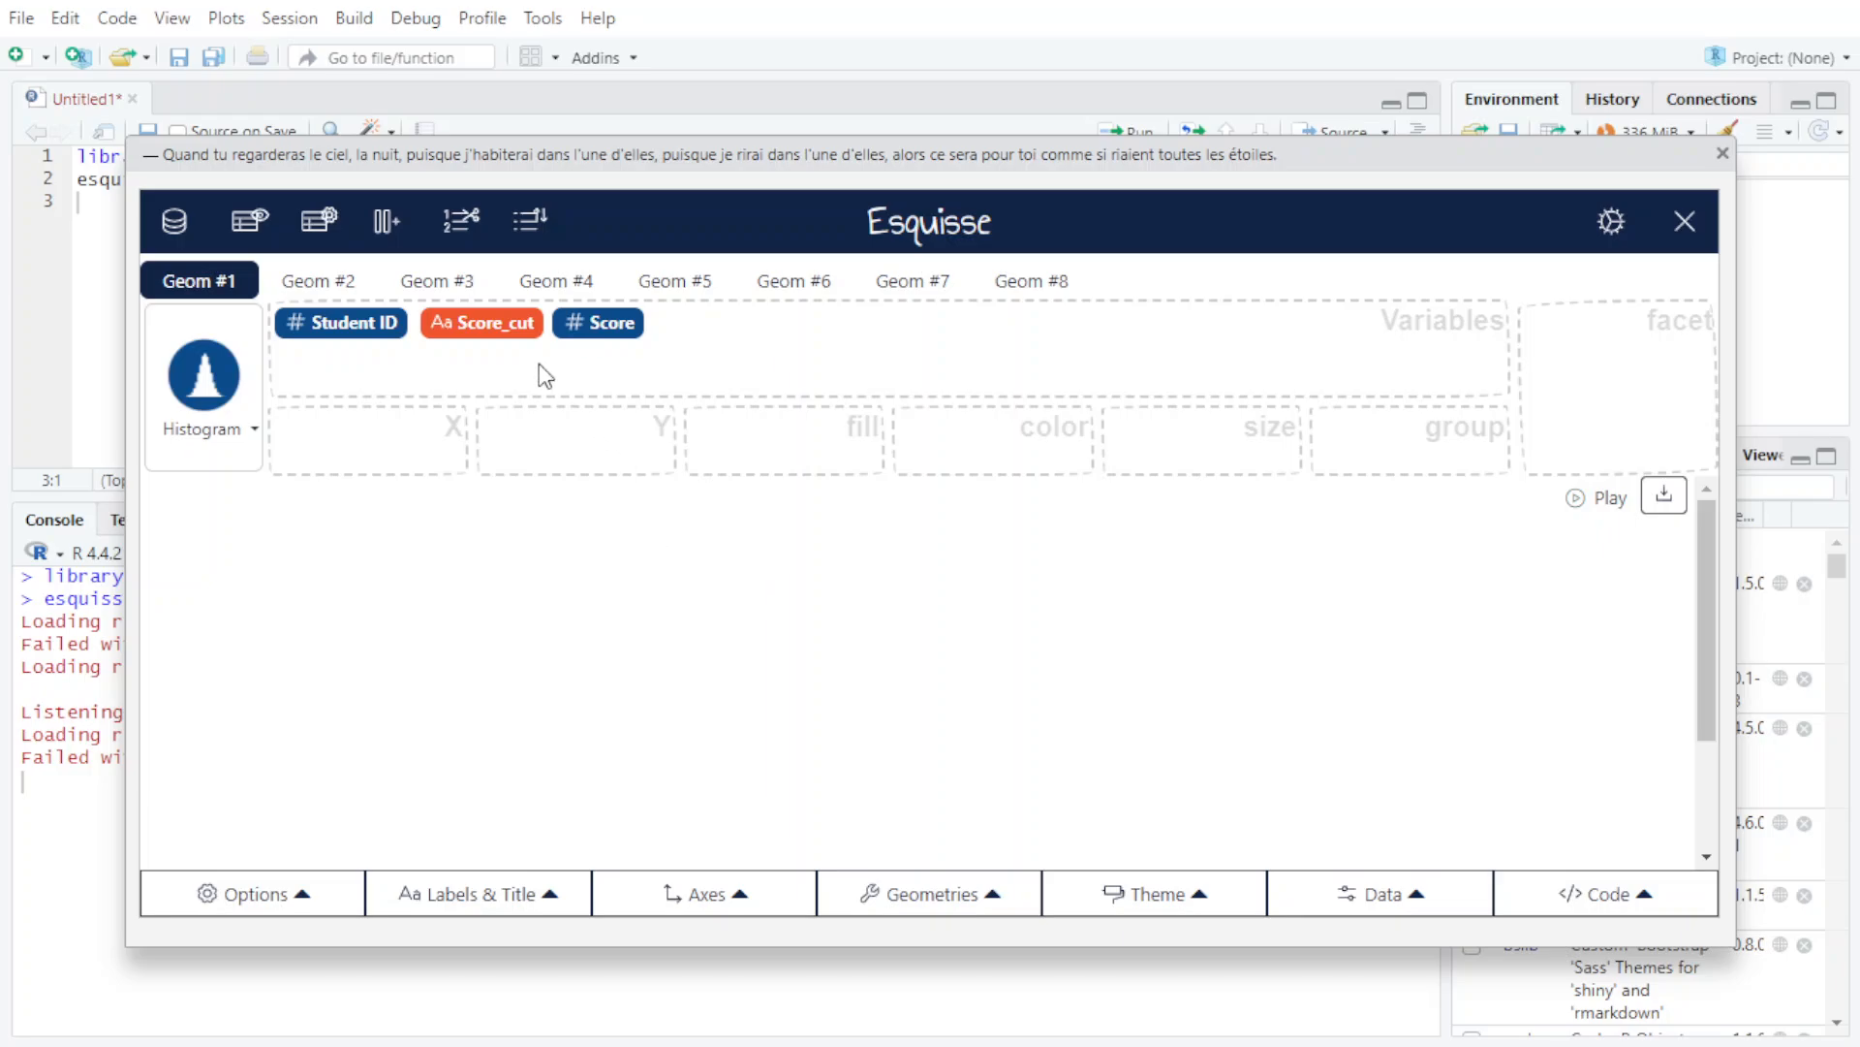
drag(487, 310, 353, 432)
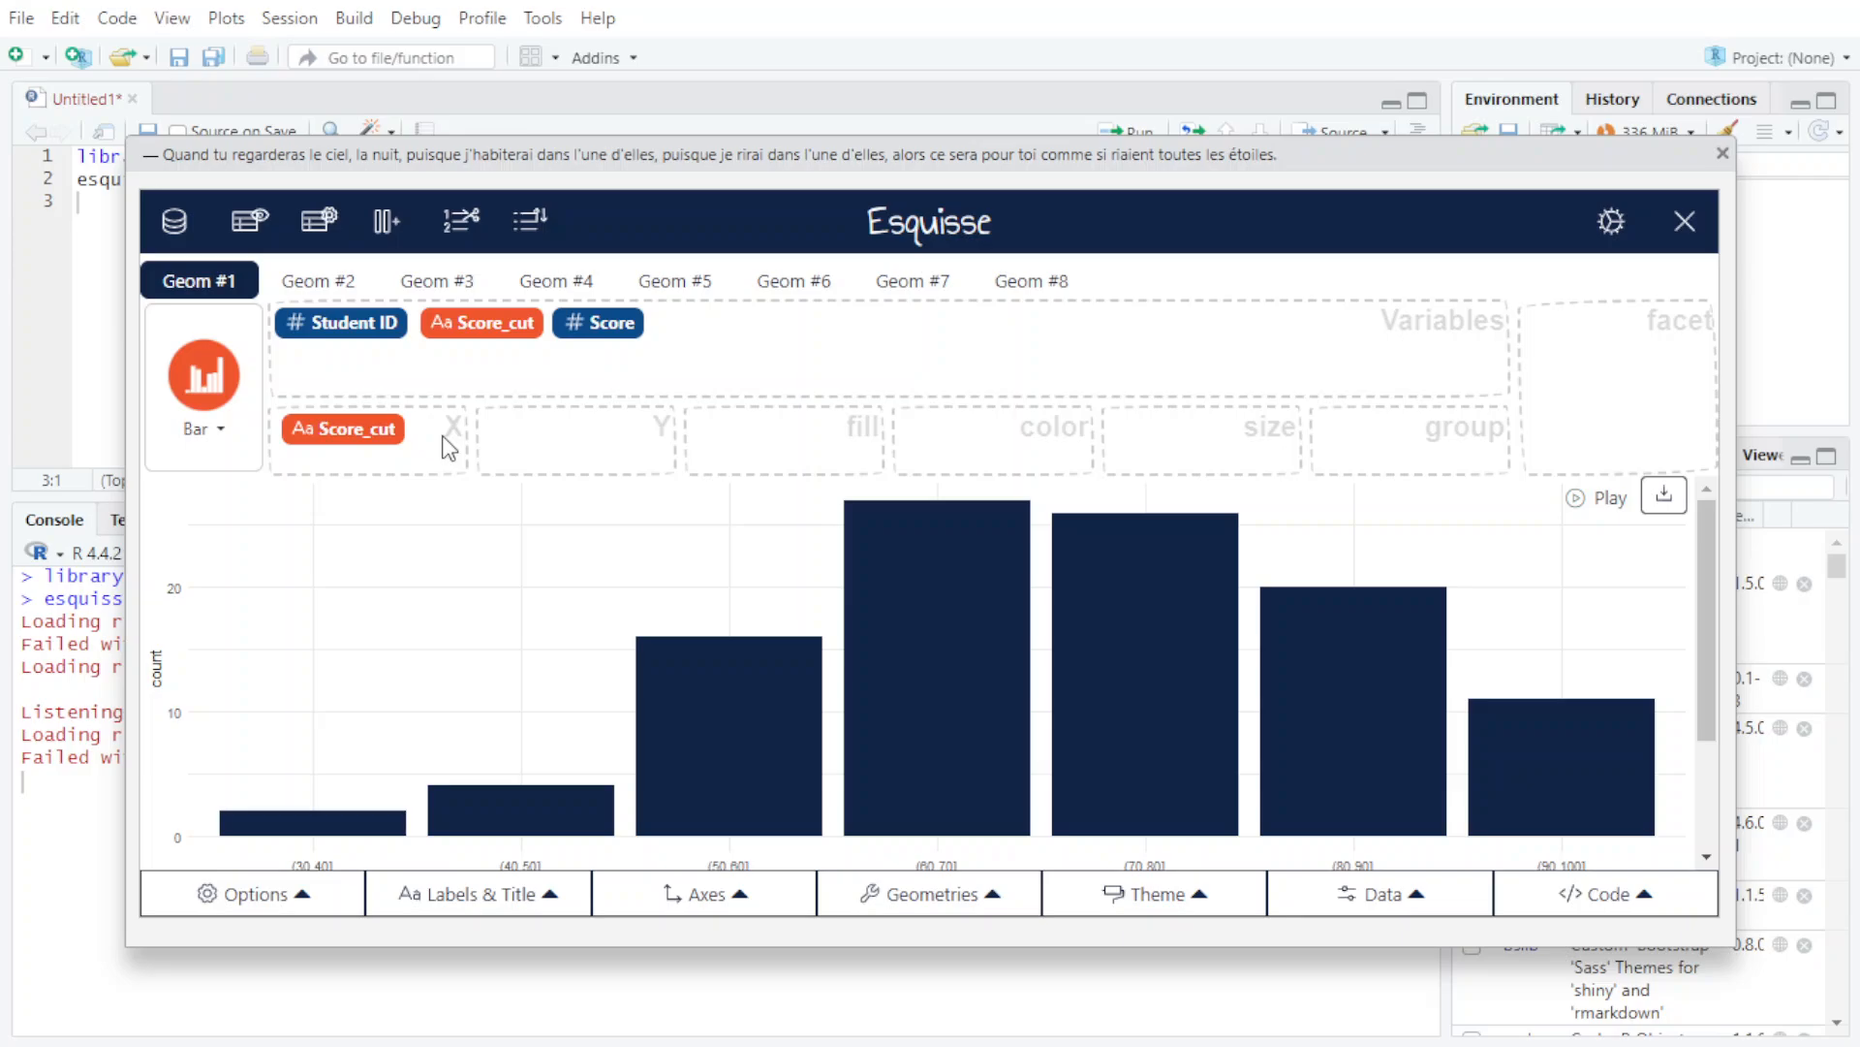
scroll(975, 550, down, 3)
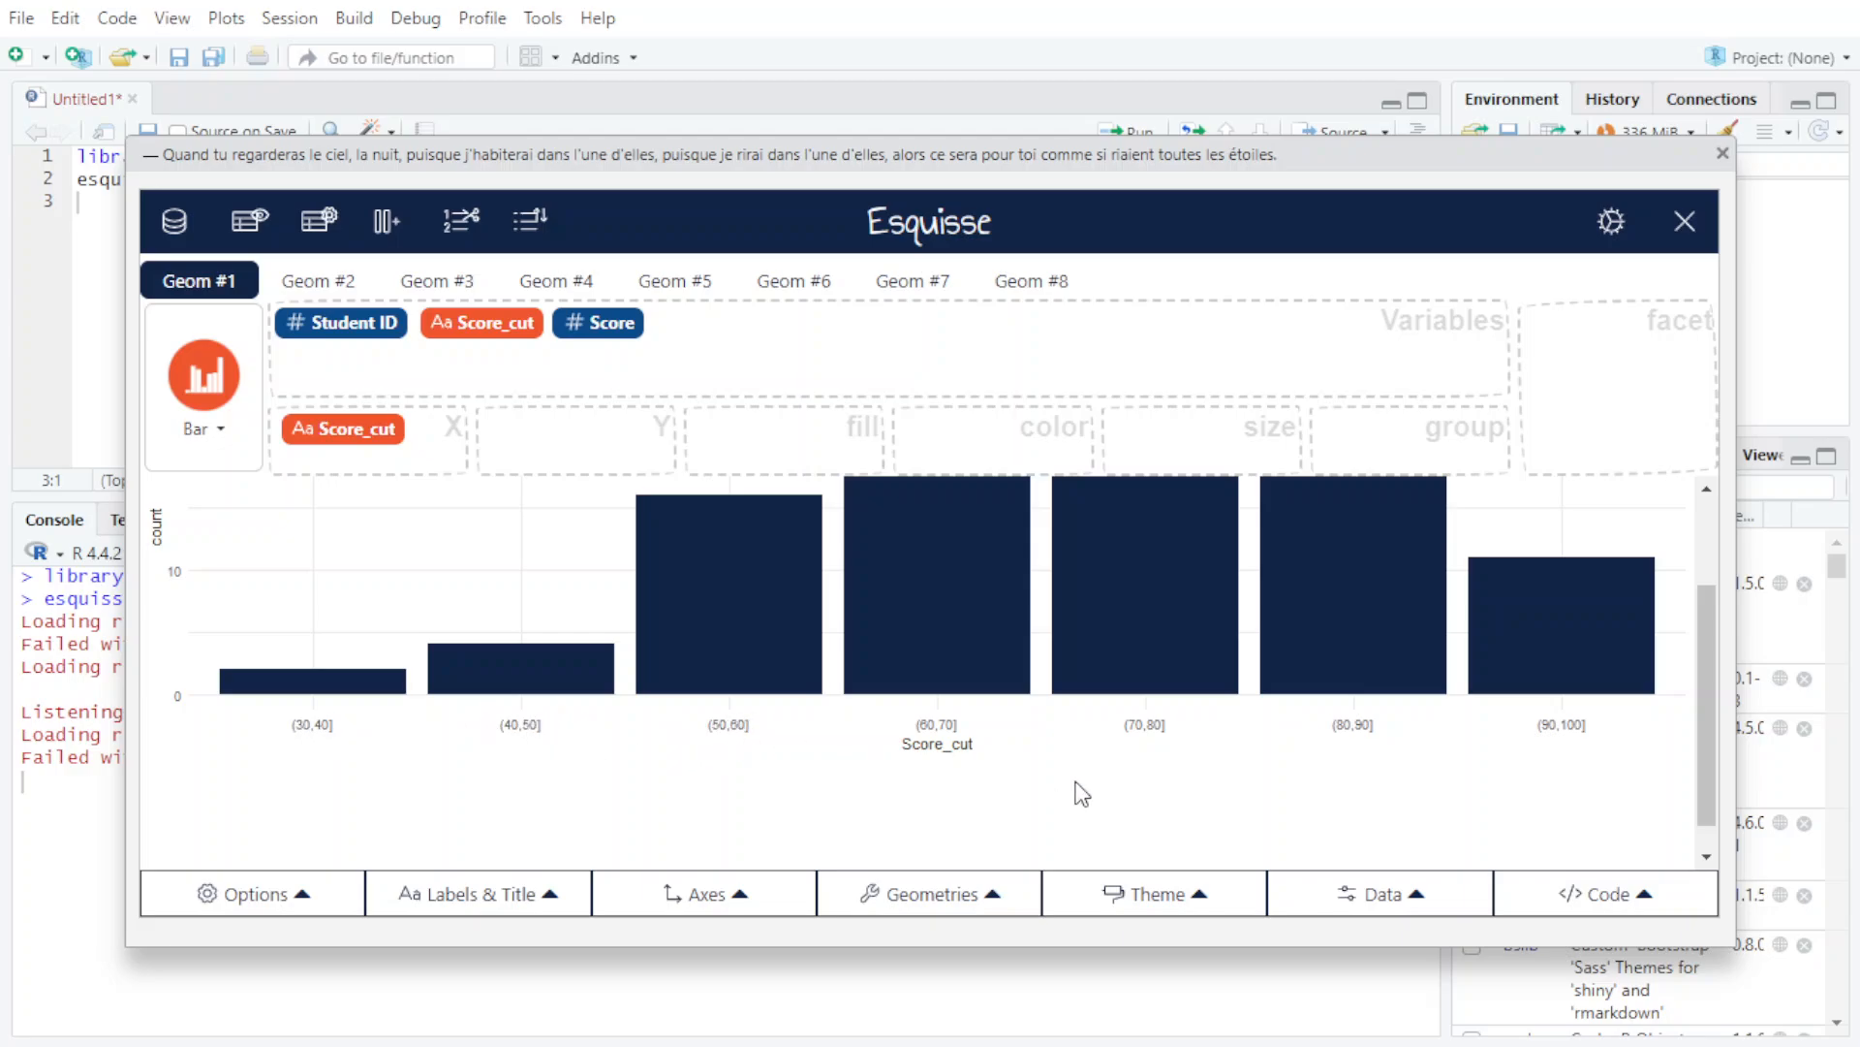
scroll(1450, 796, up, 3)
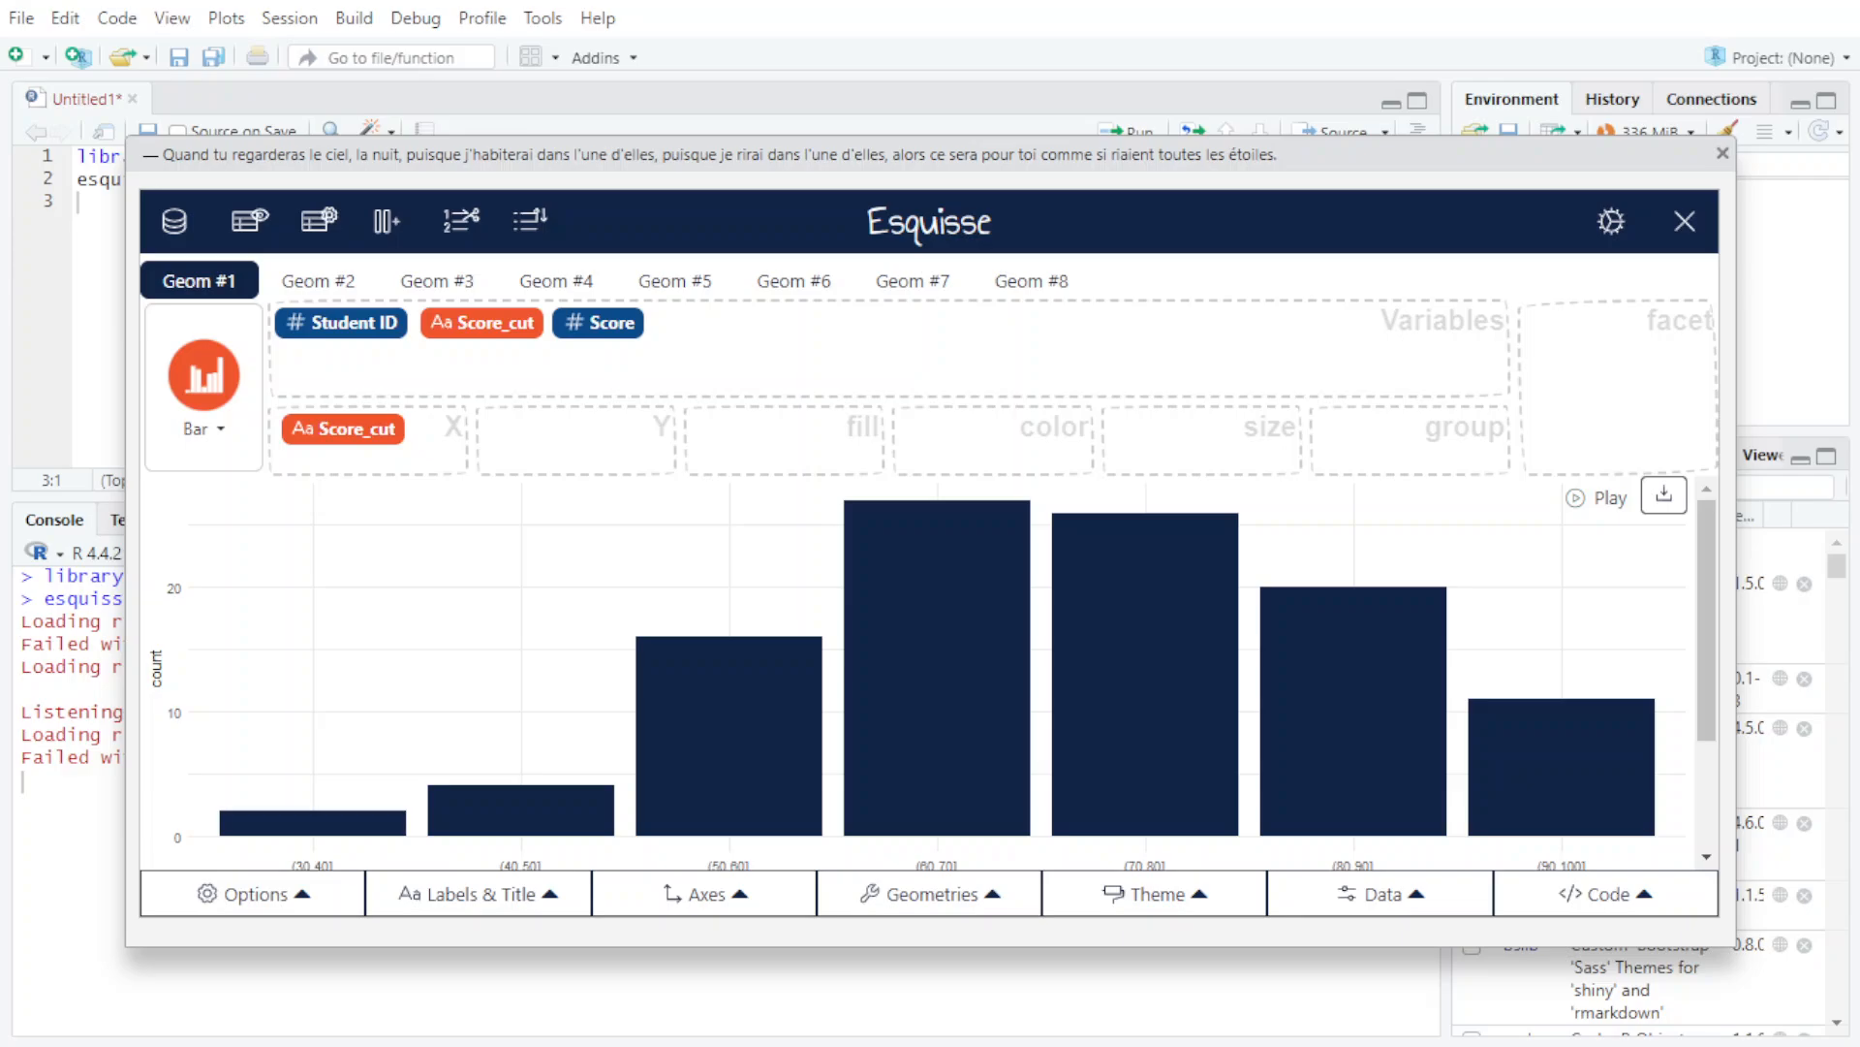
scroll(1267, 624, down, 3)
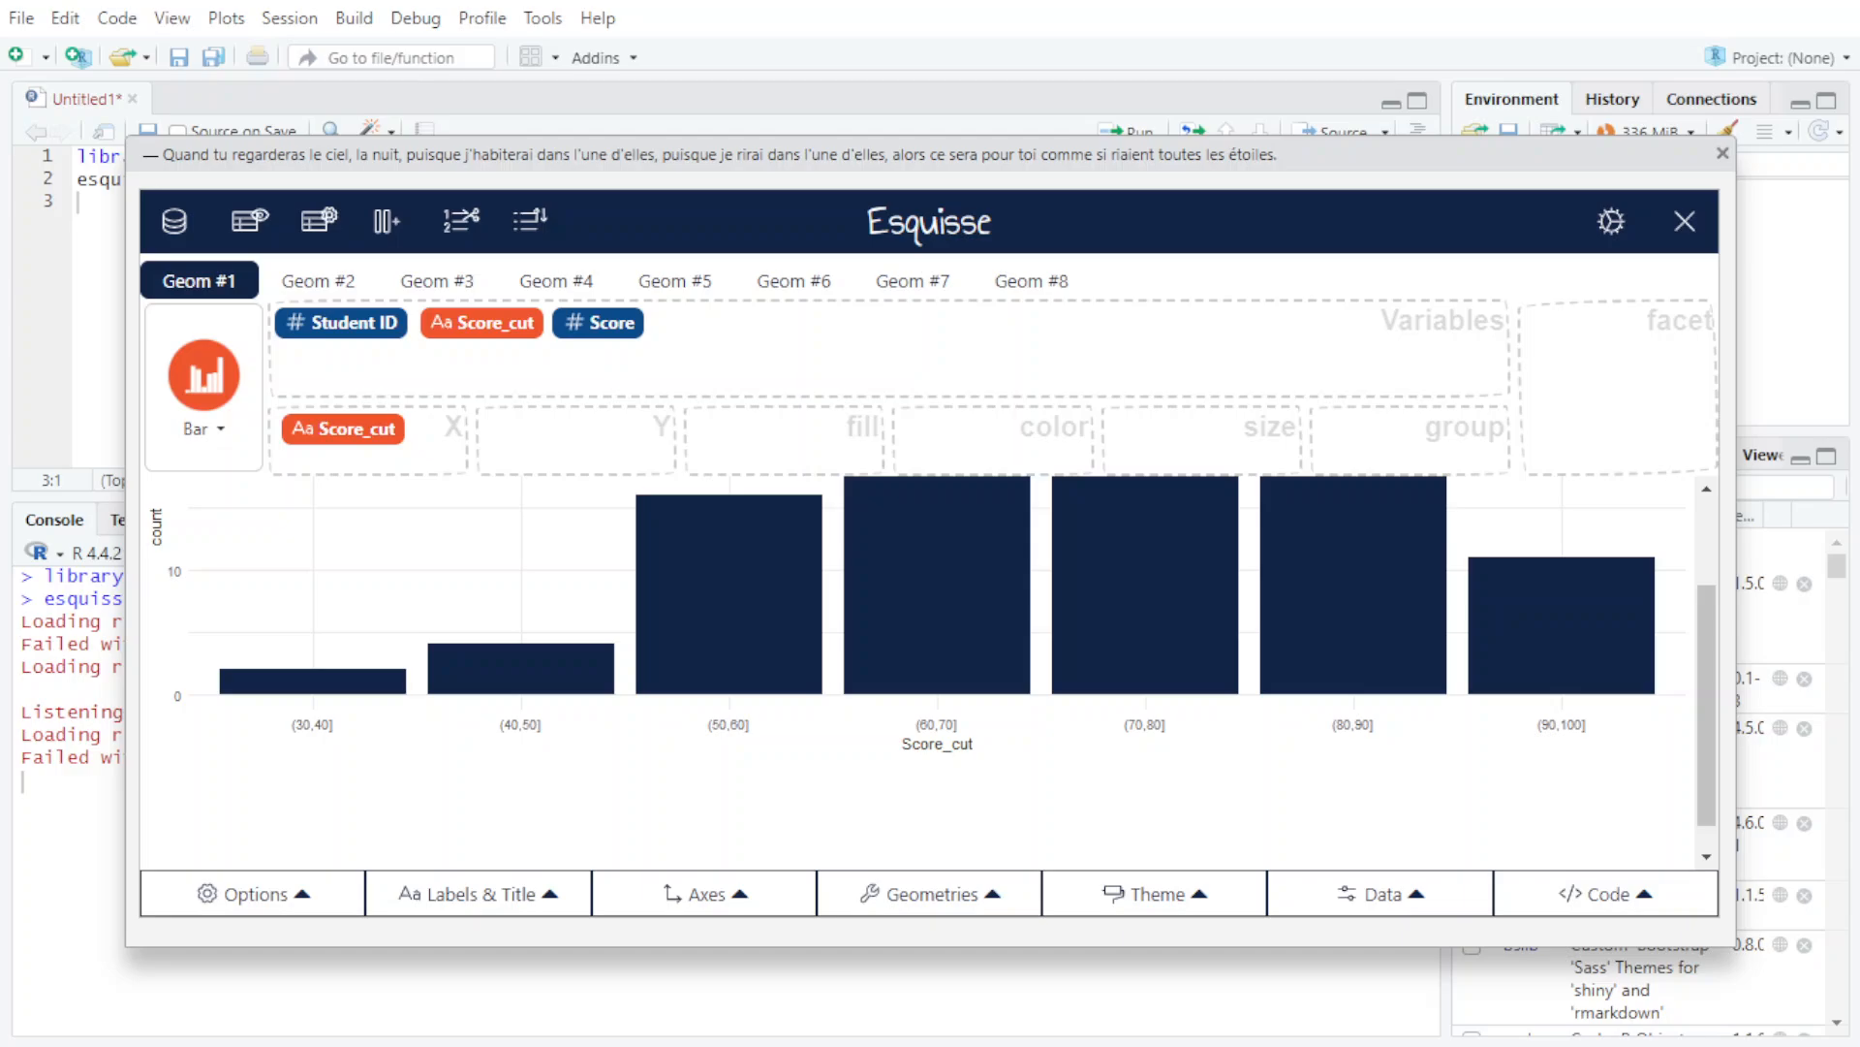
scroll(910, 670, up, 3)
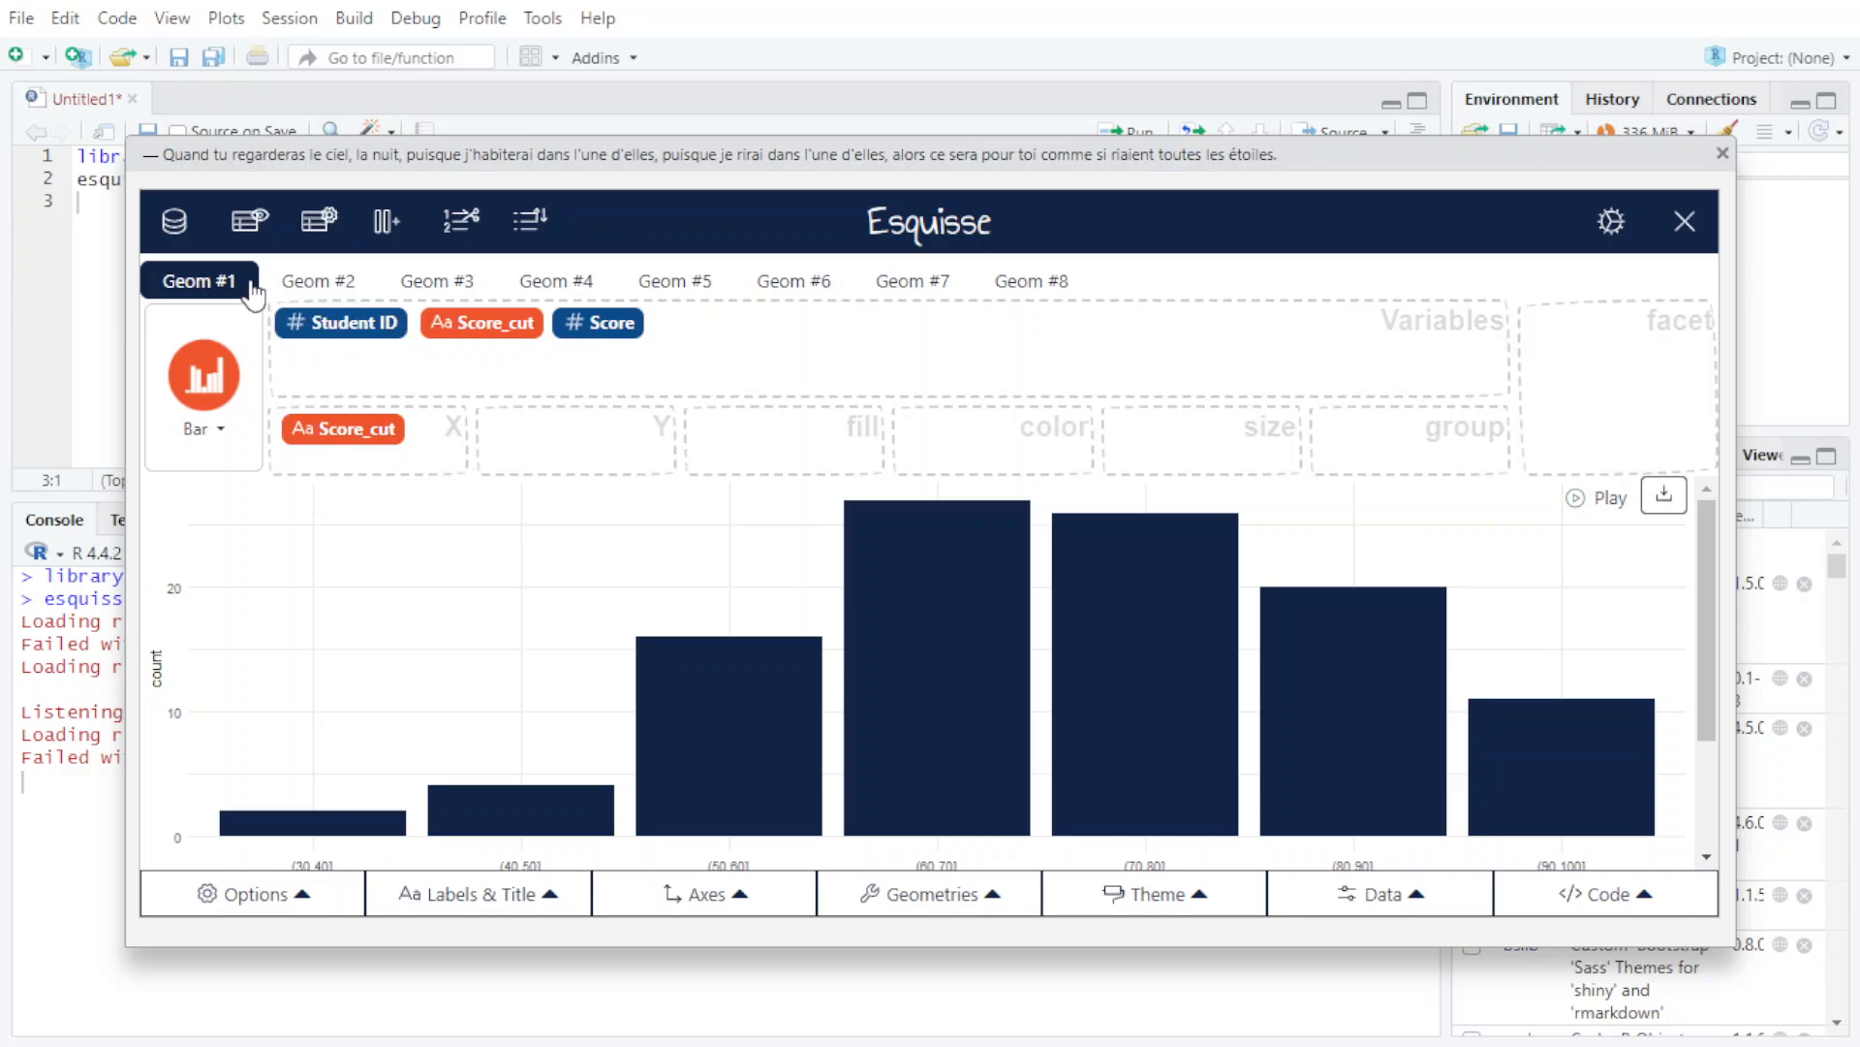
- Import the CantonMassillonEmploymentData sheet from the external file Module2LabData.xlsx
click(175, 225)
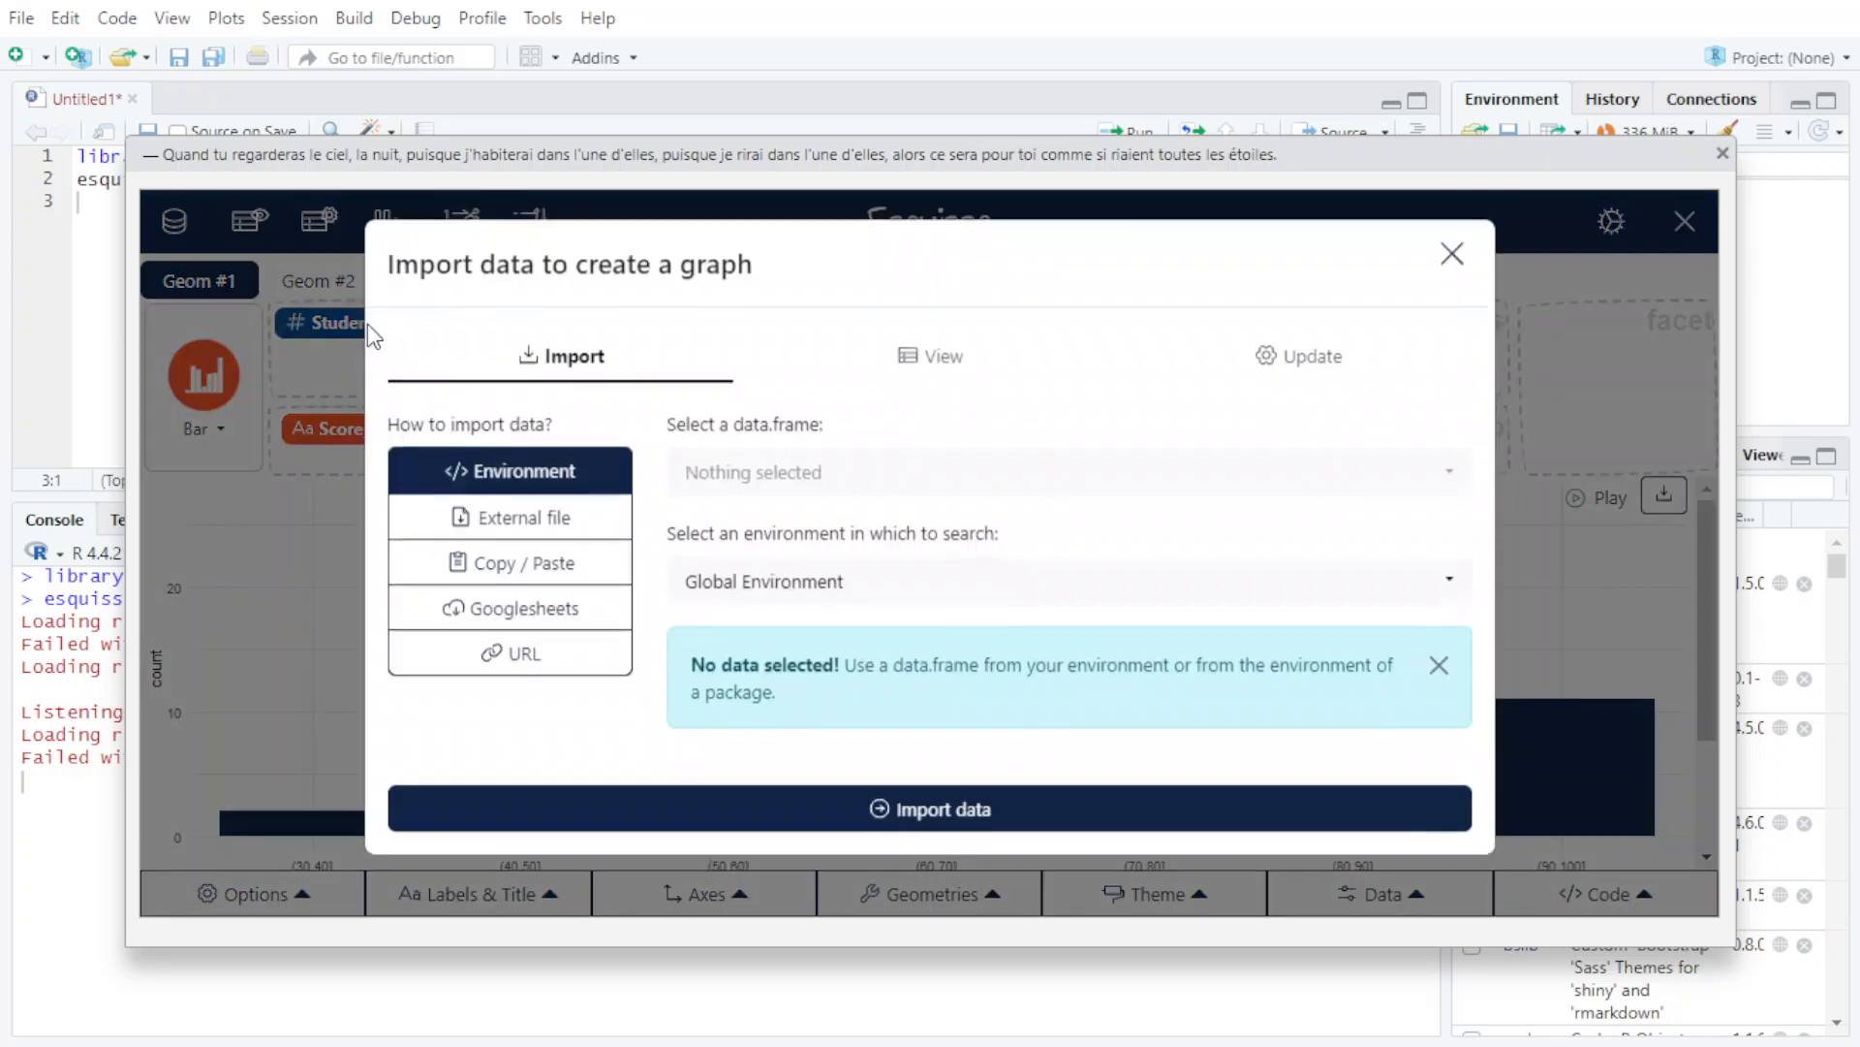
click(499, 531)
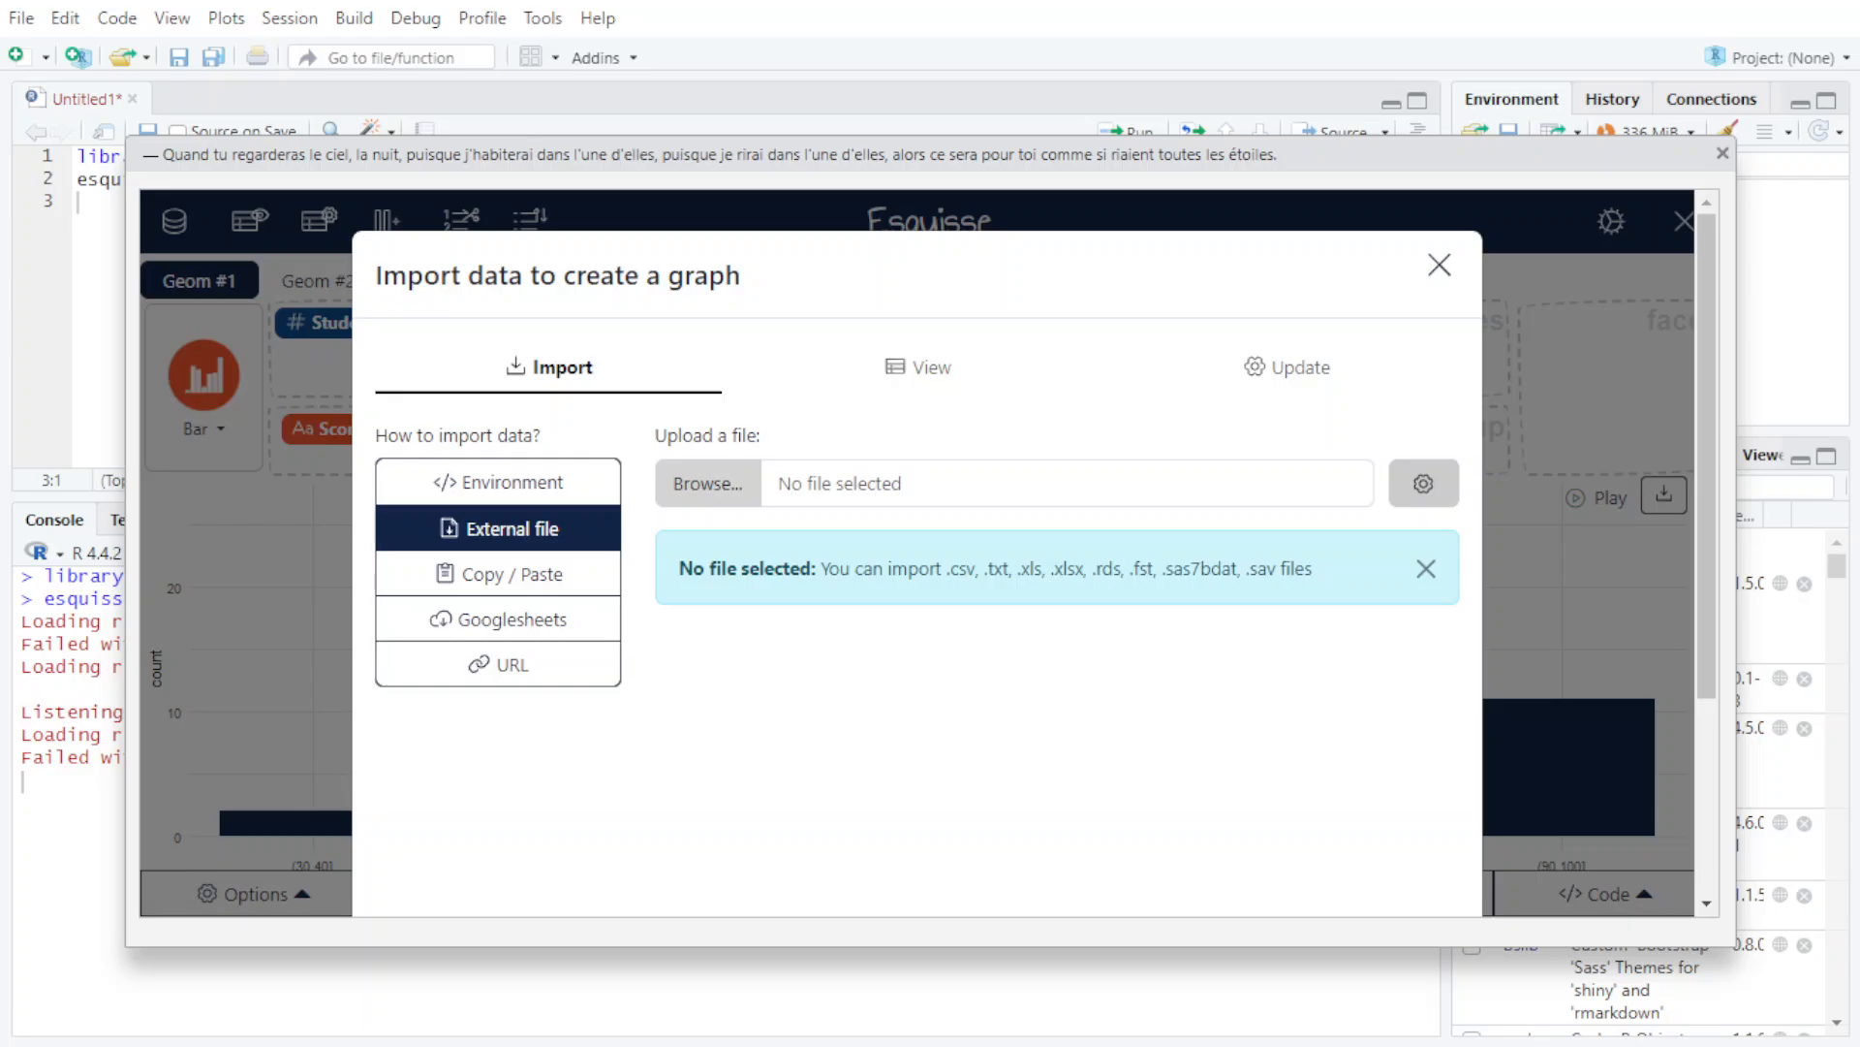
click(790, 593)
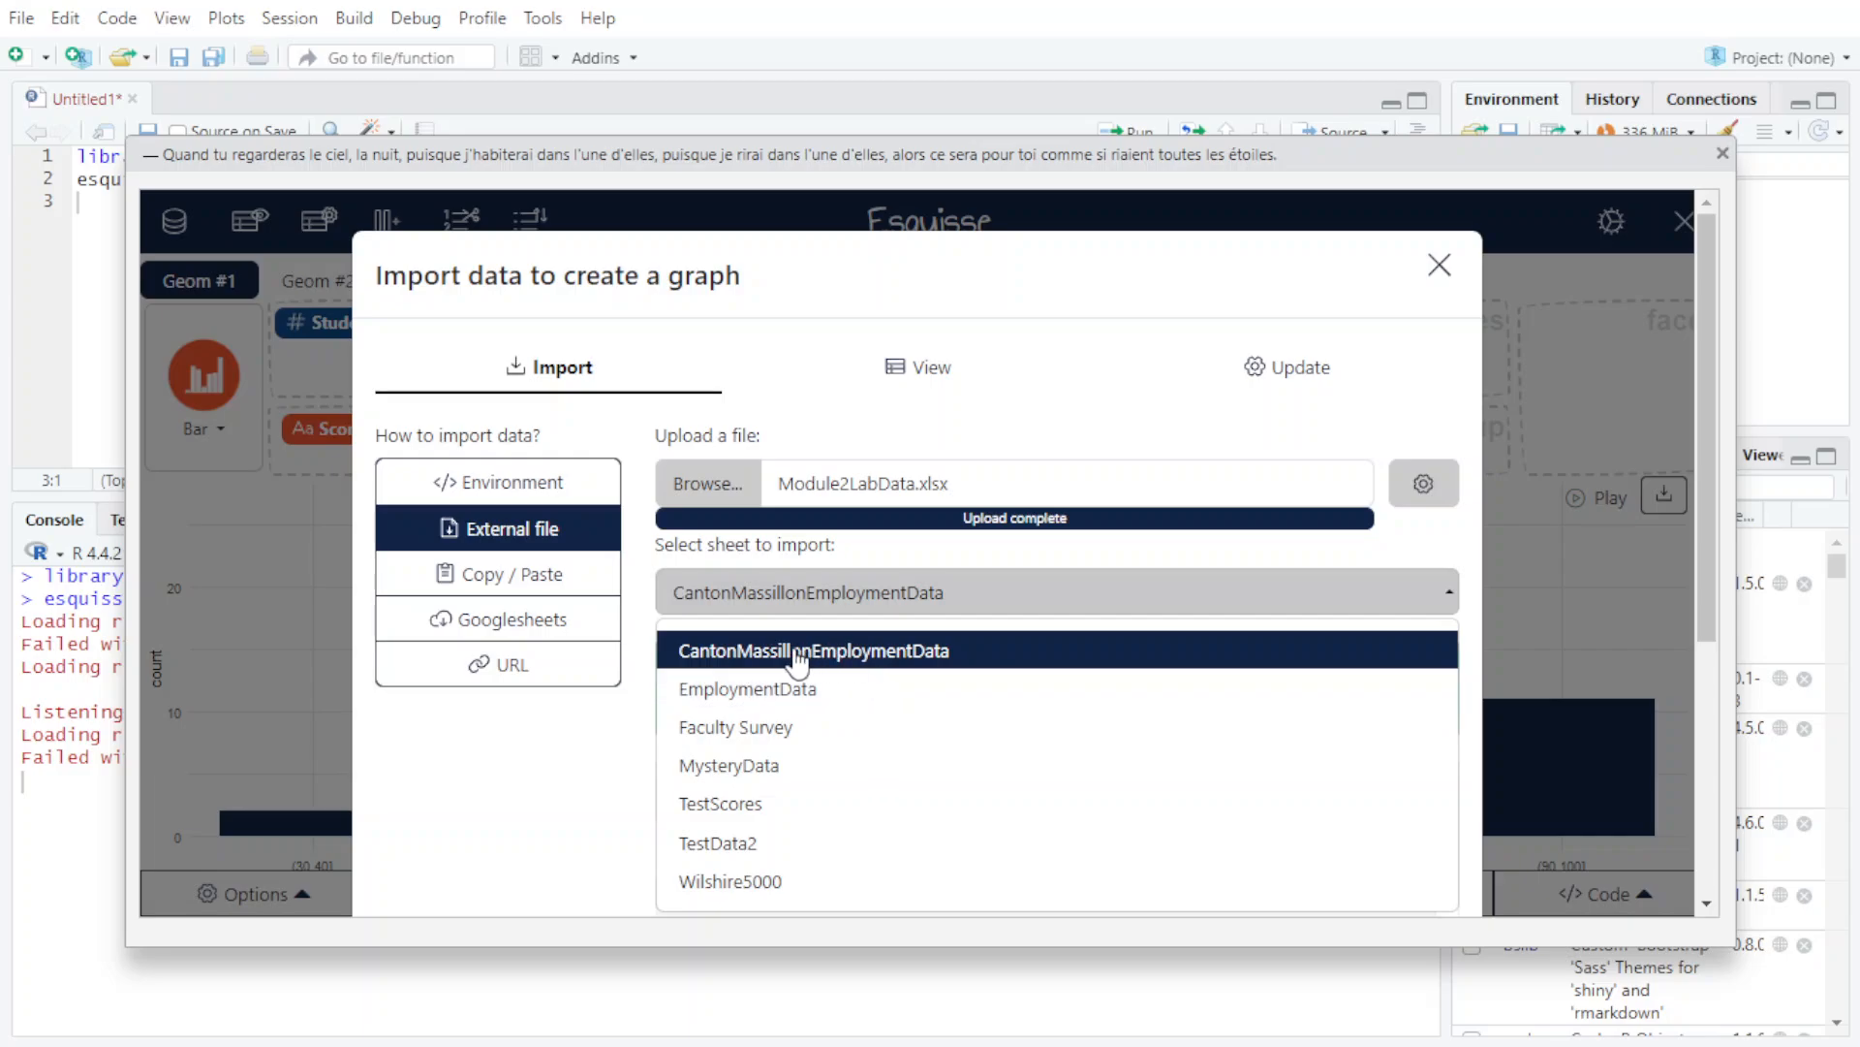
click(892, 651)
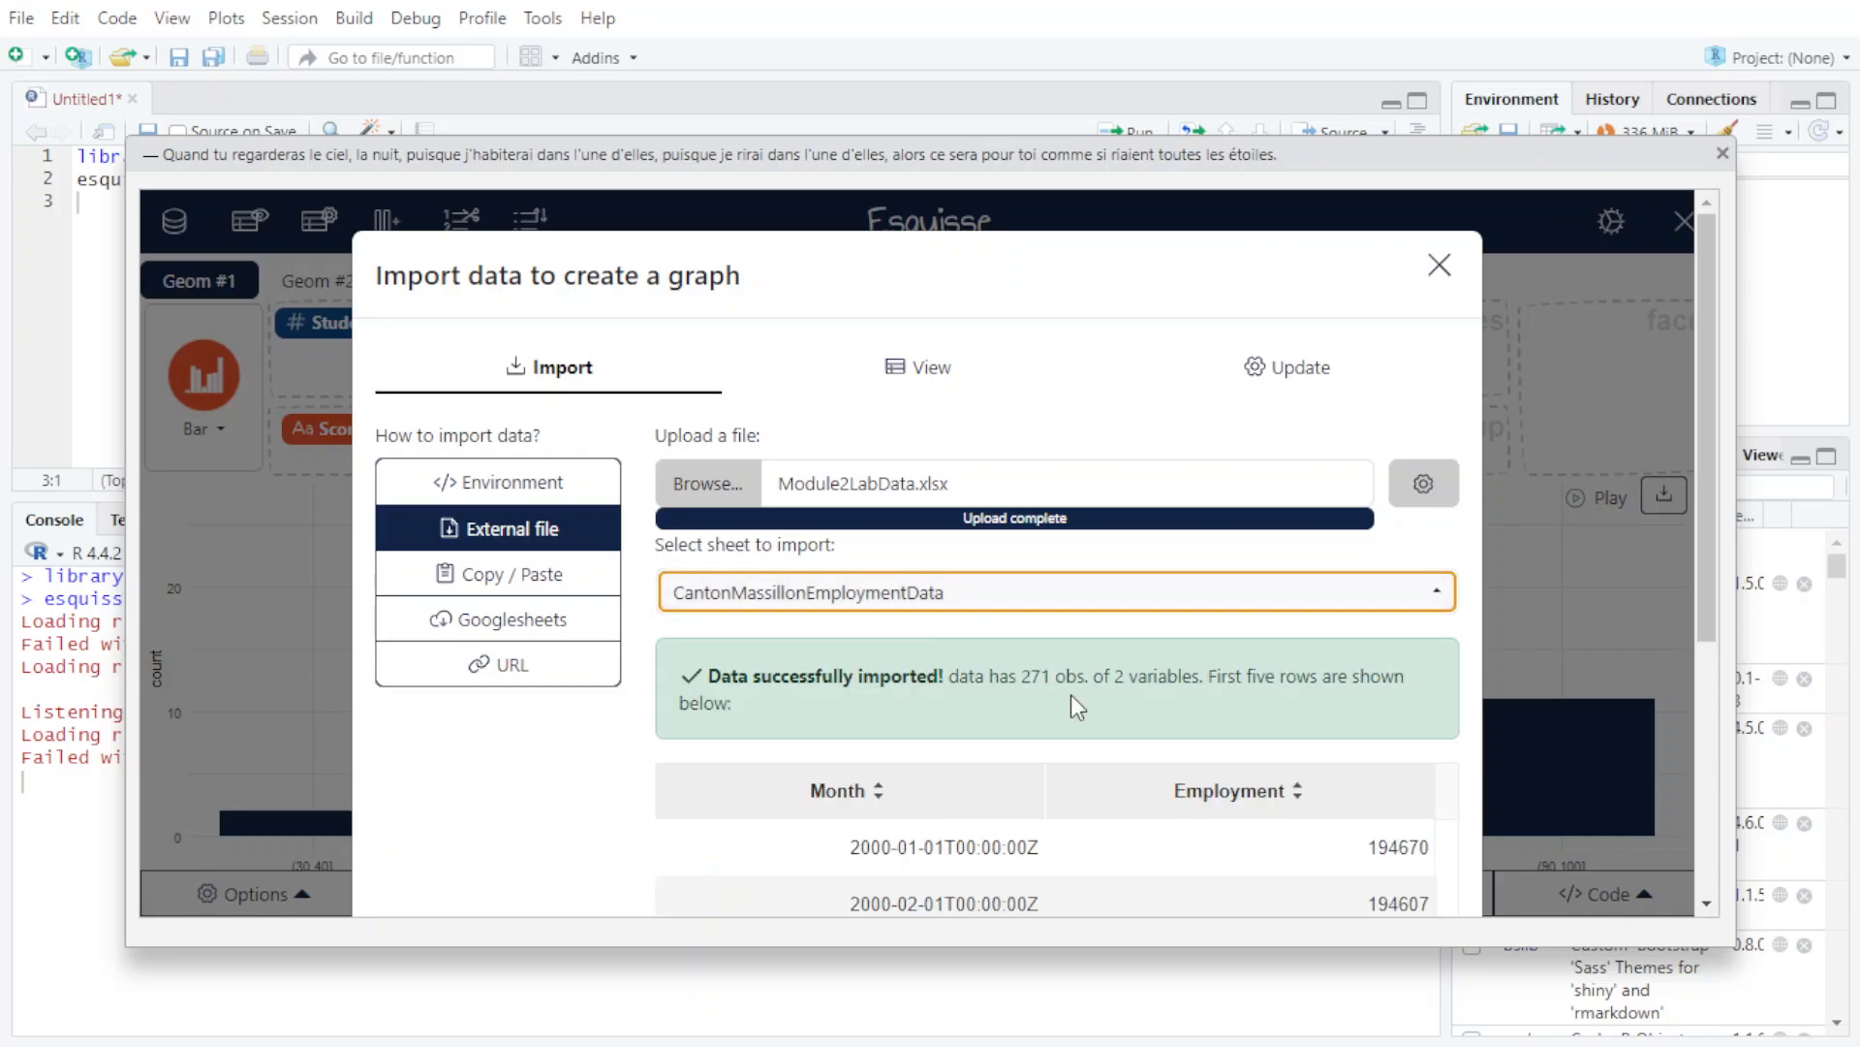
scroll(1172, 717, down, 2)
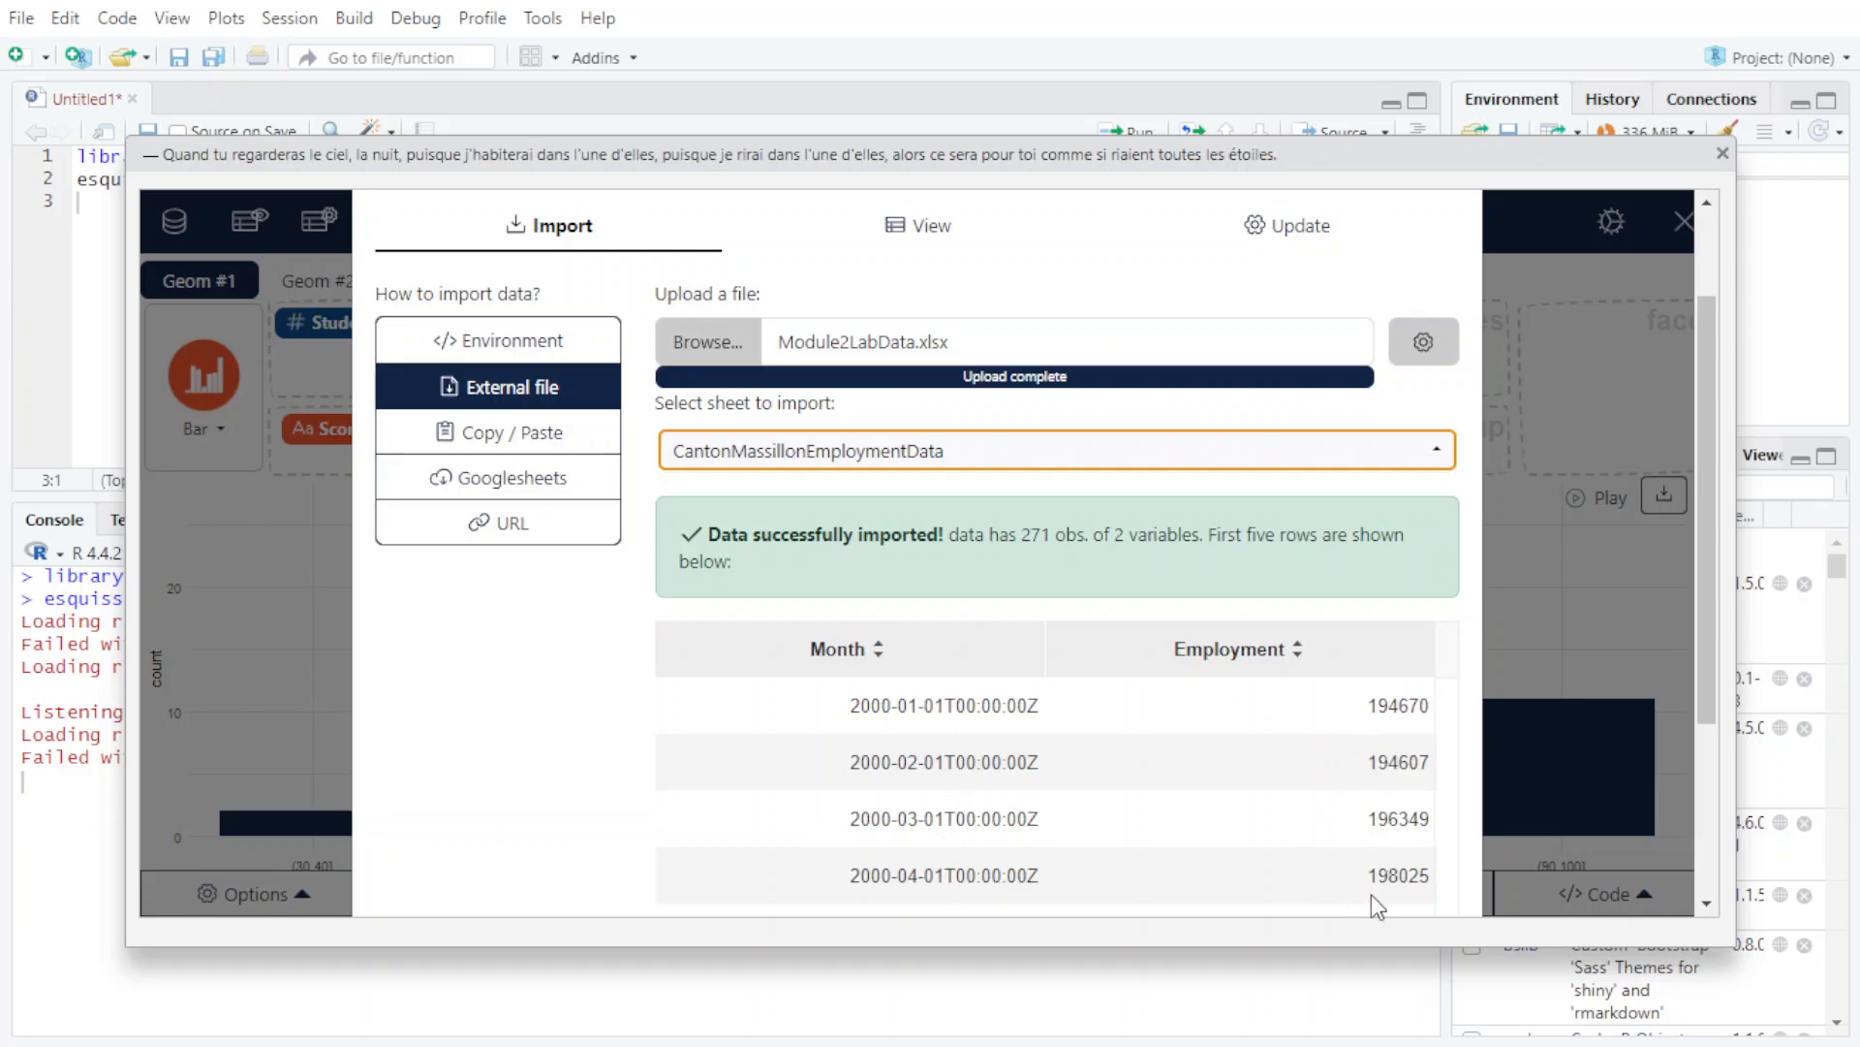
scroll(1260, 620, down, 3)
scroll(1259, 616, down, 1)
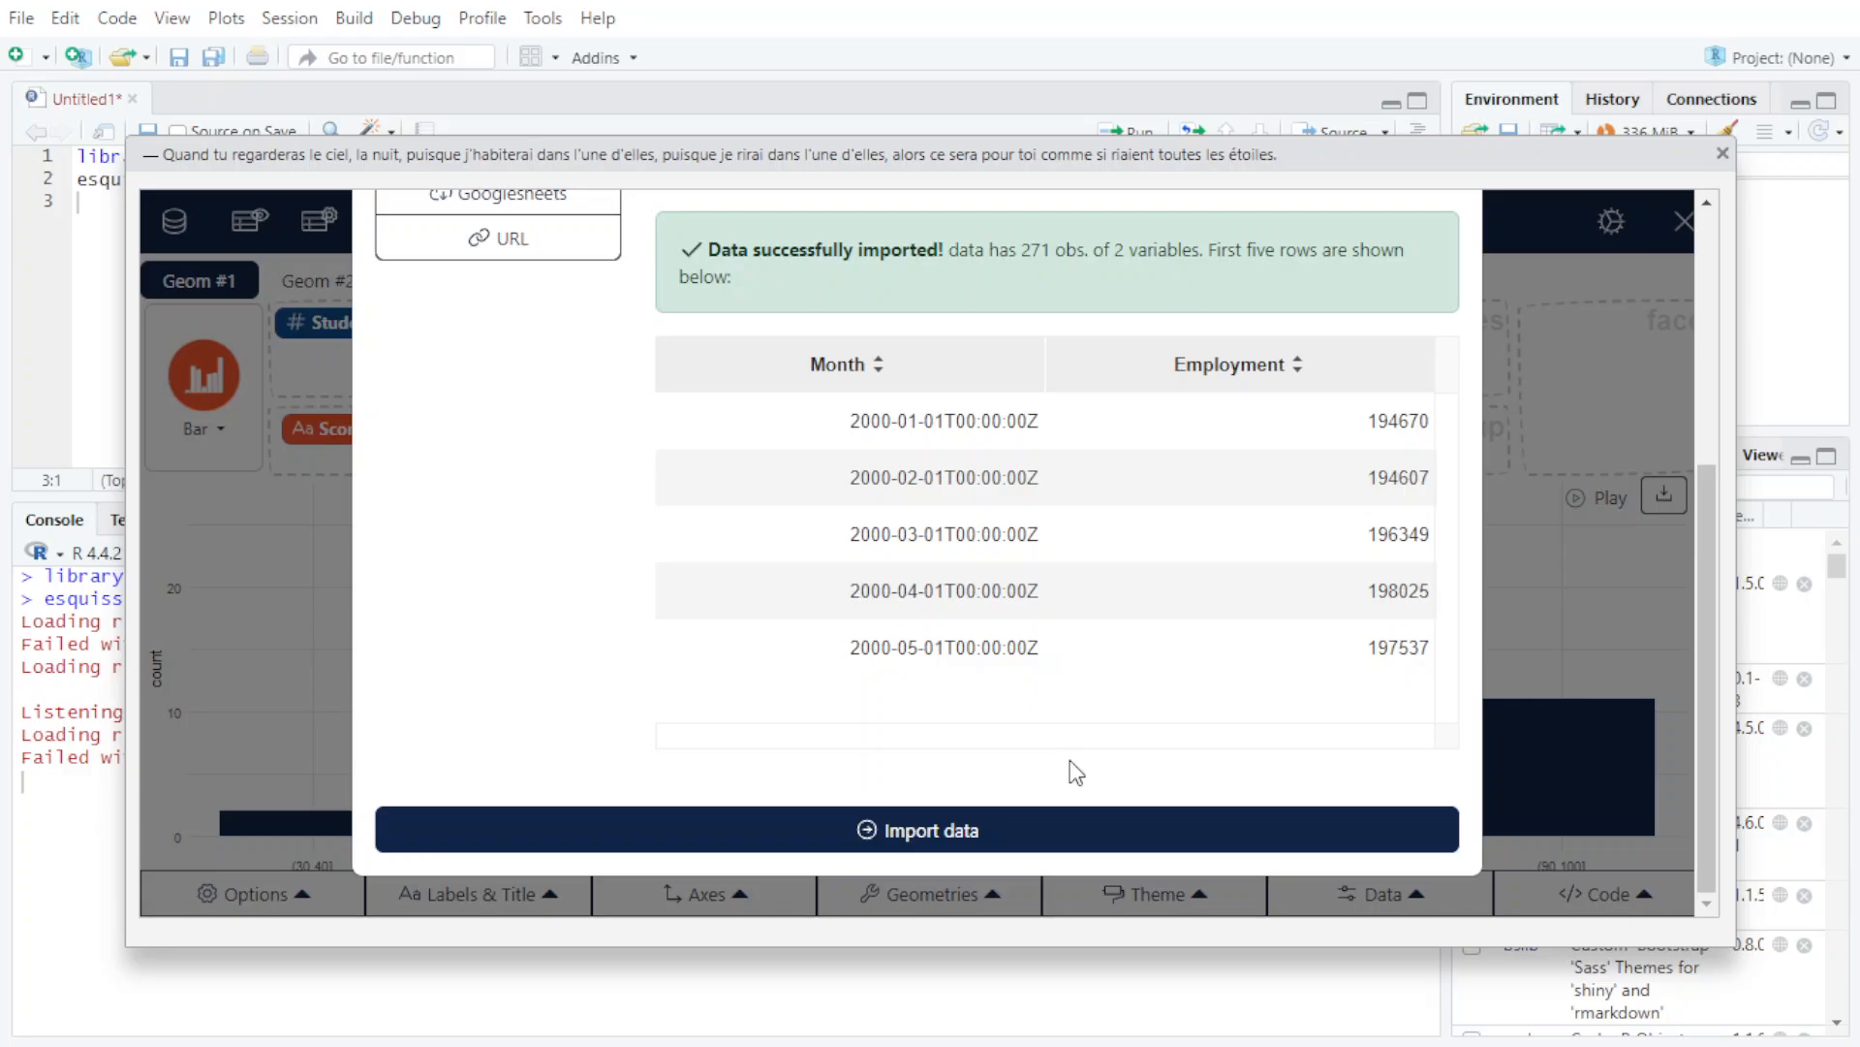
click(912, 835)
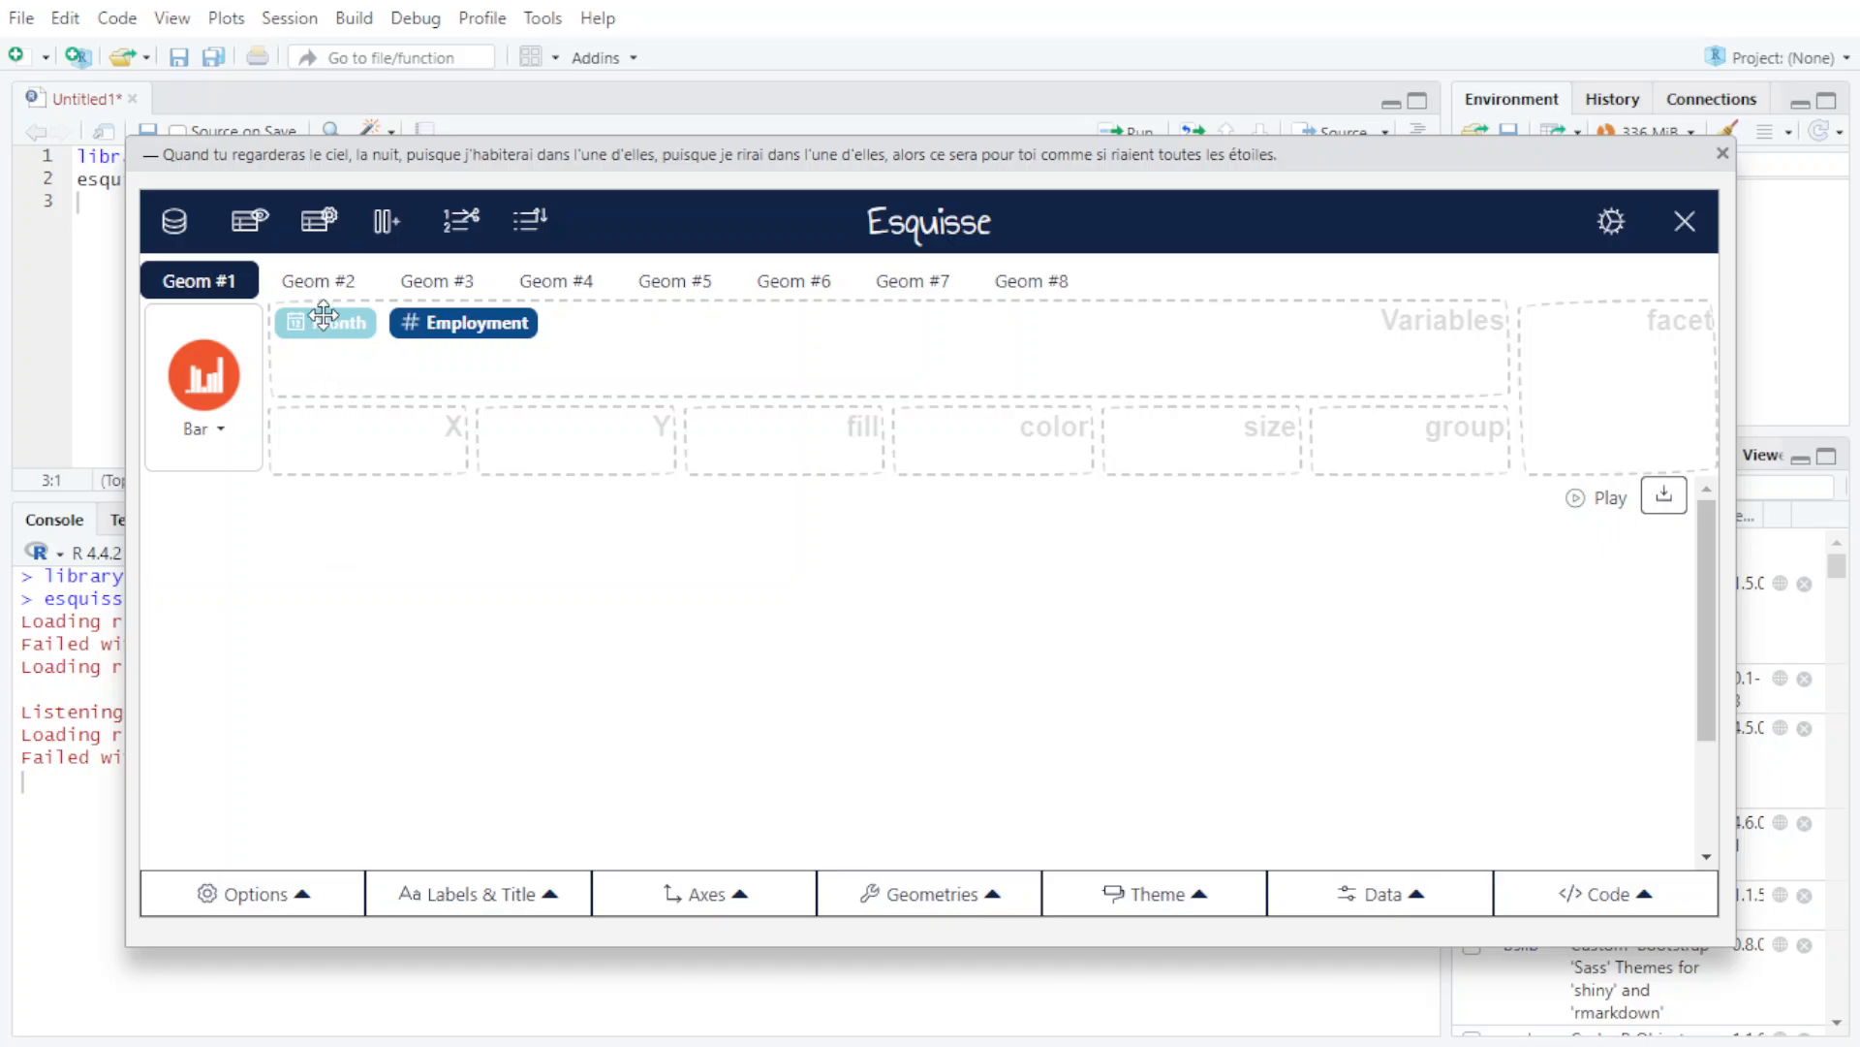
- Plot a line chart with Month on the X axis and Employment on the Y axis, and open its dimension options
drag(323, 316, 368, 447)
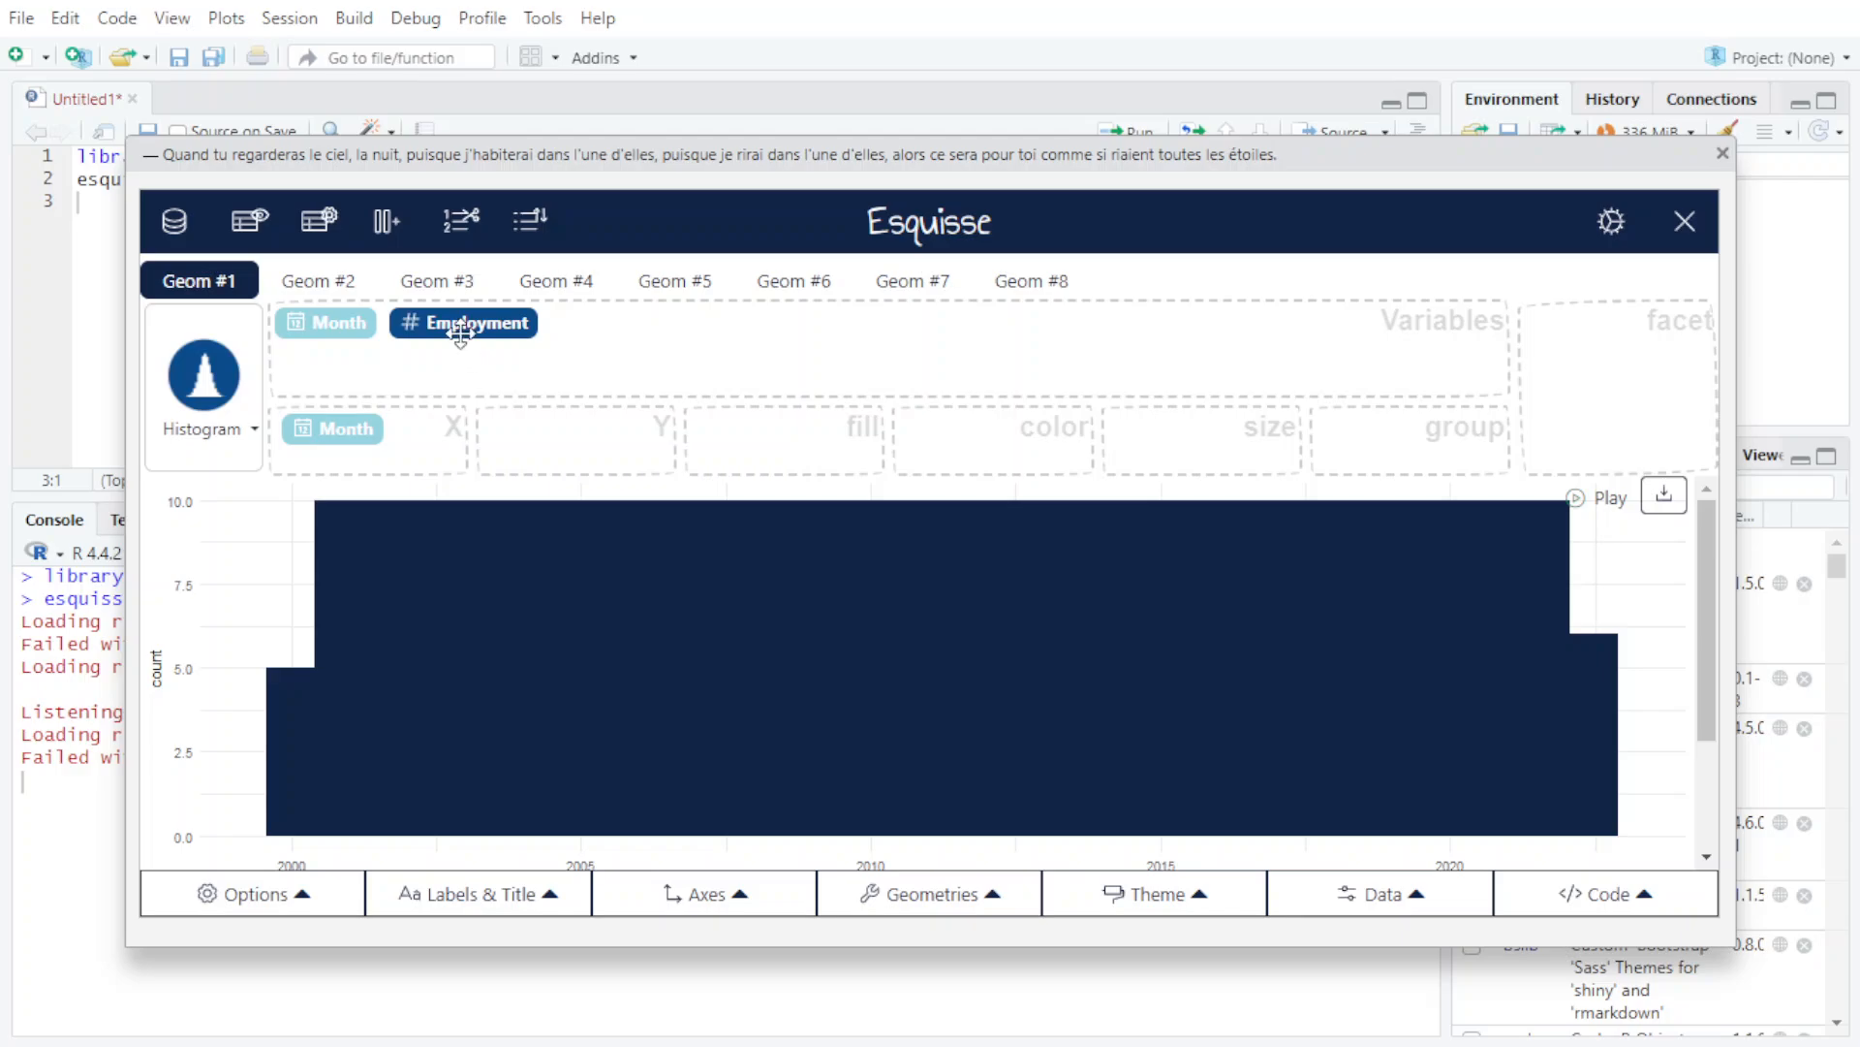
drag(452, 312, 569, 428)
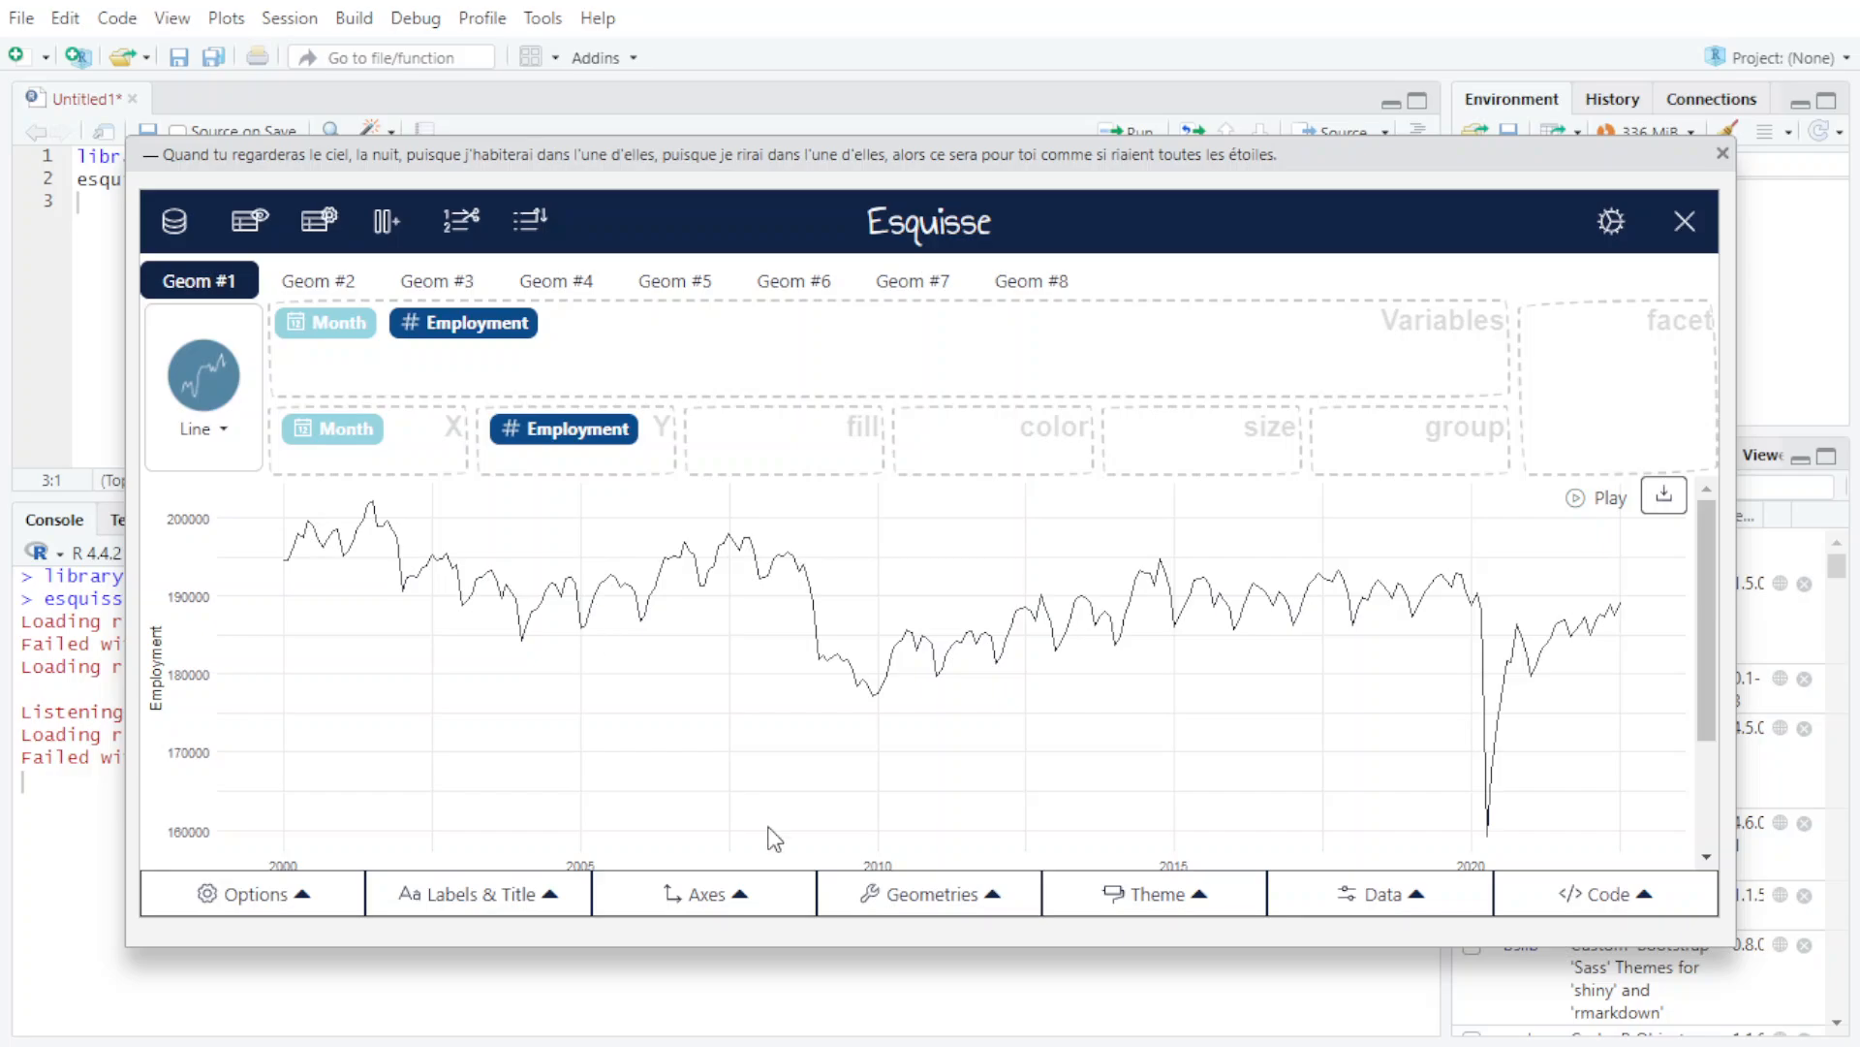
click(304, 892)
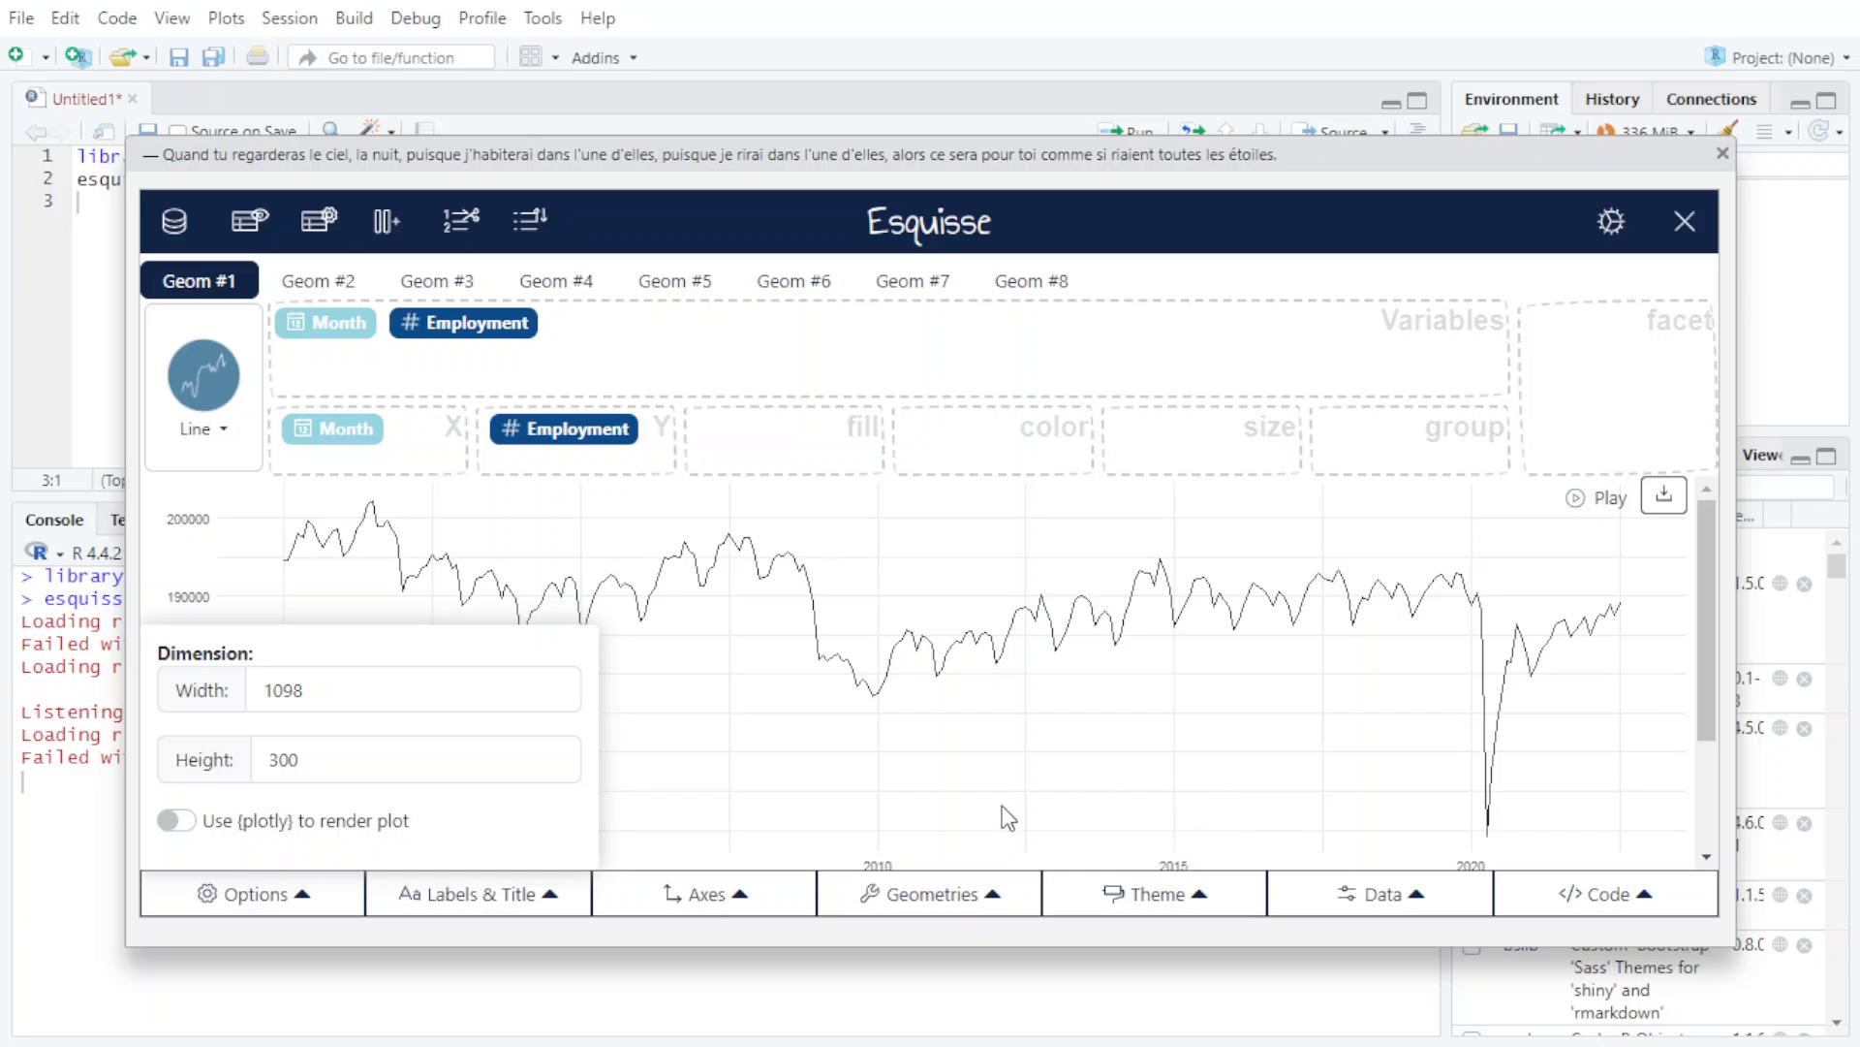
- Set the chart's Y label to Time and check the axis titles
click(543, 908)
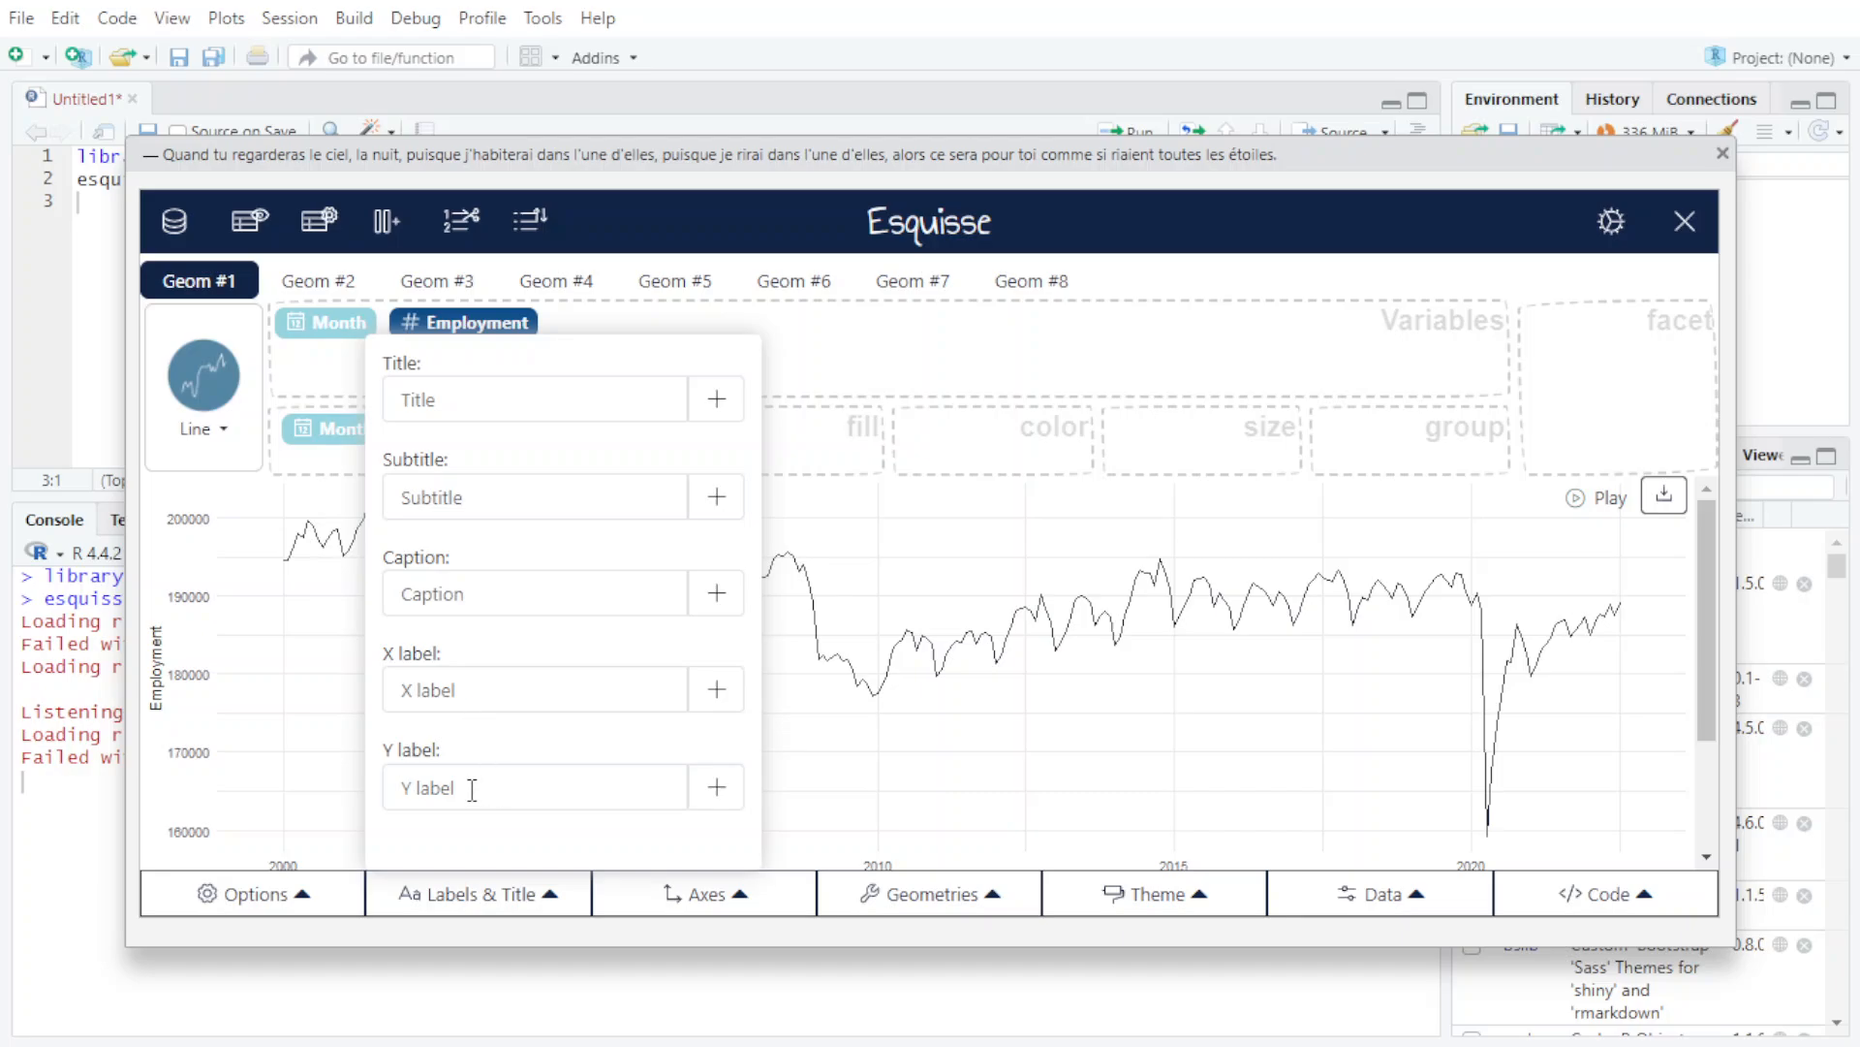
click(615, 790)
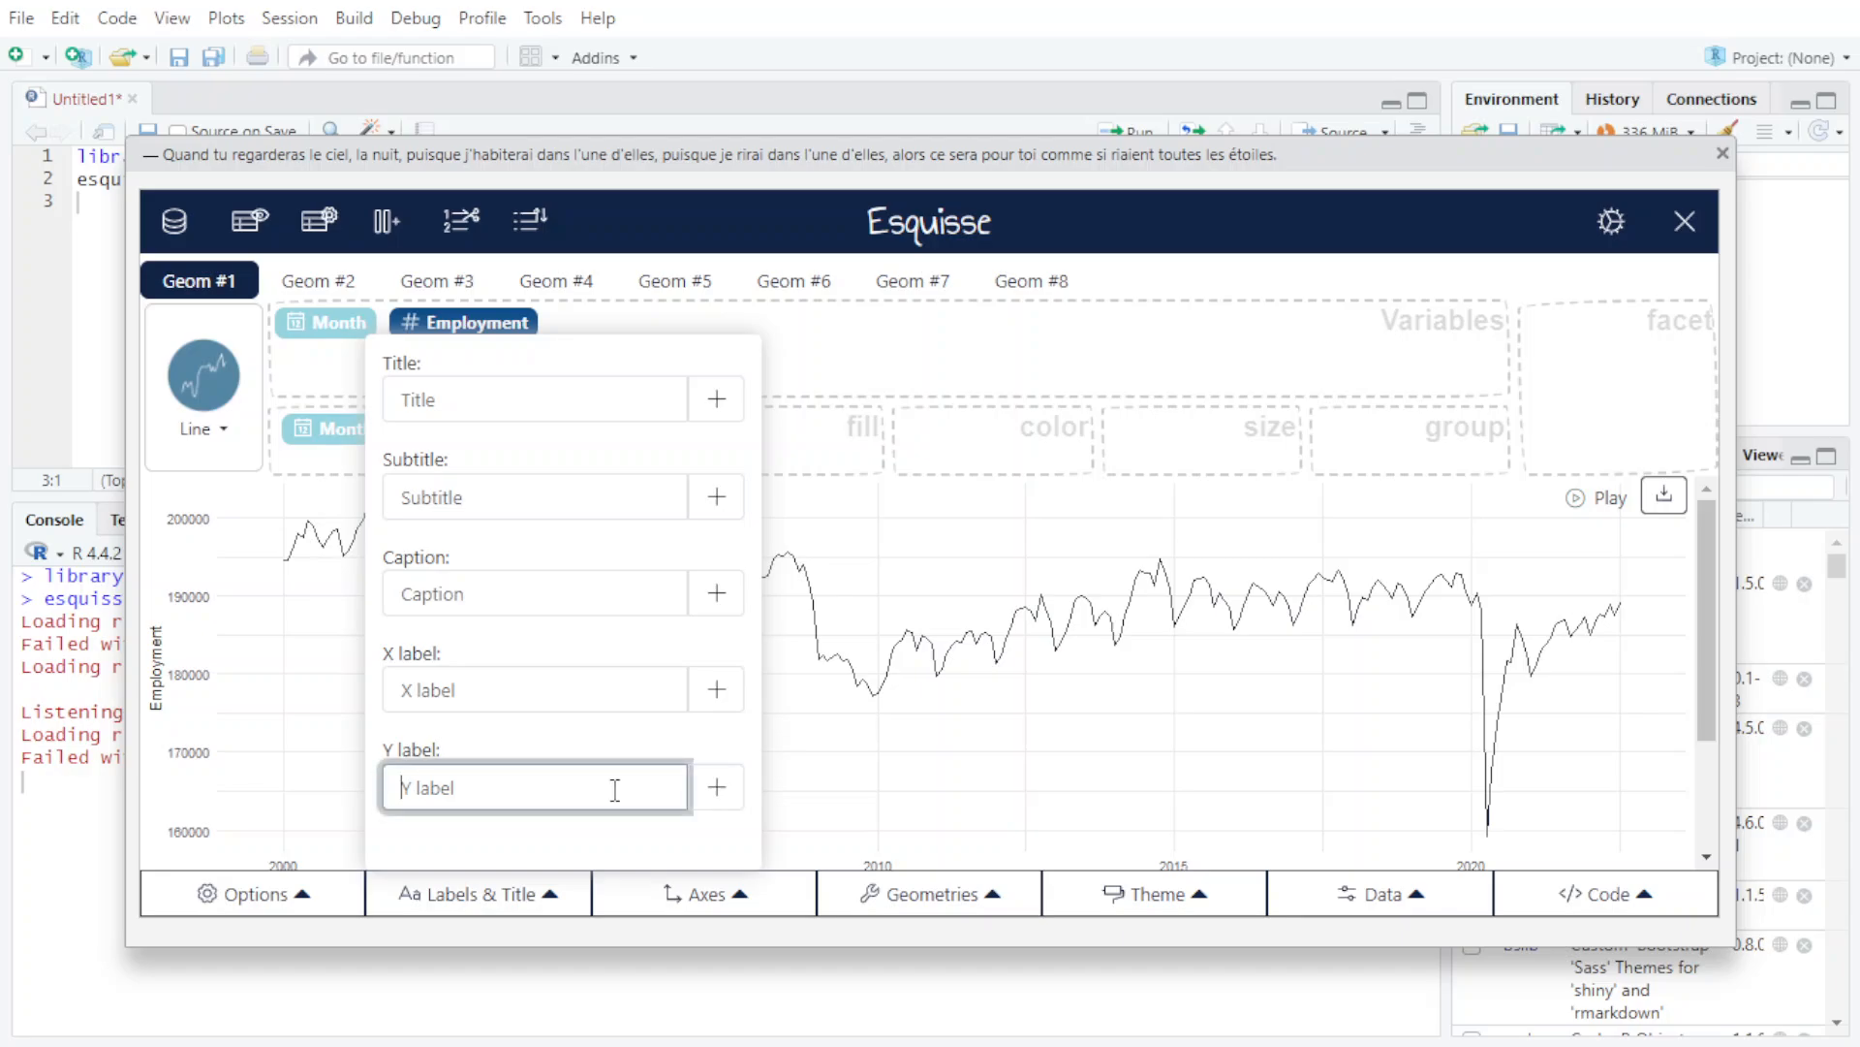
text(Time)
click(1248, 727)
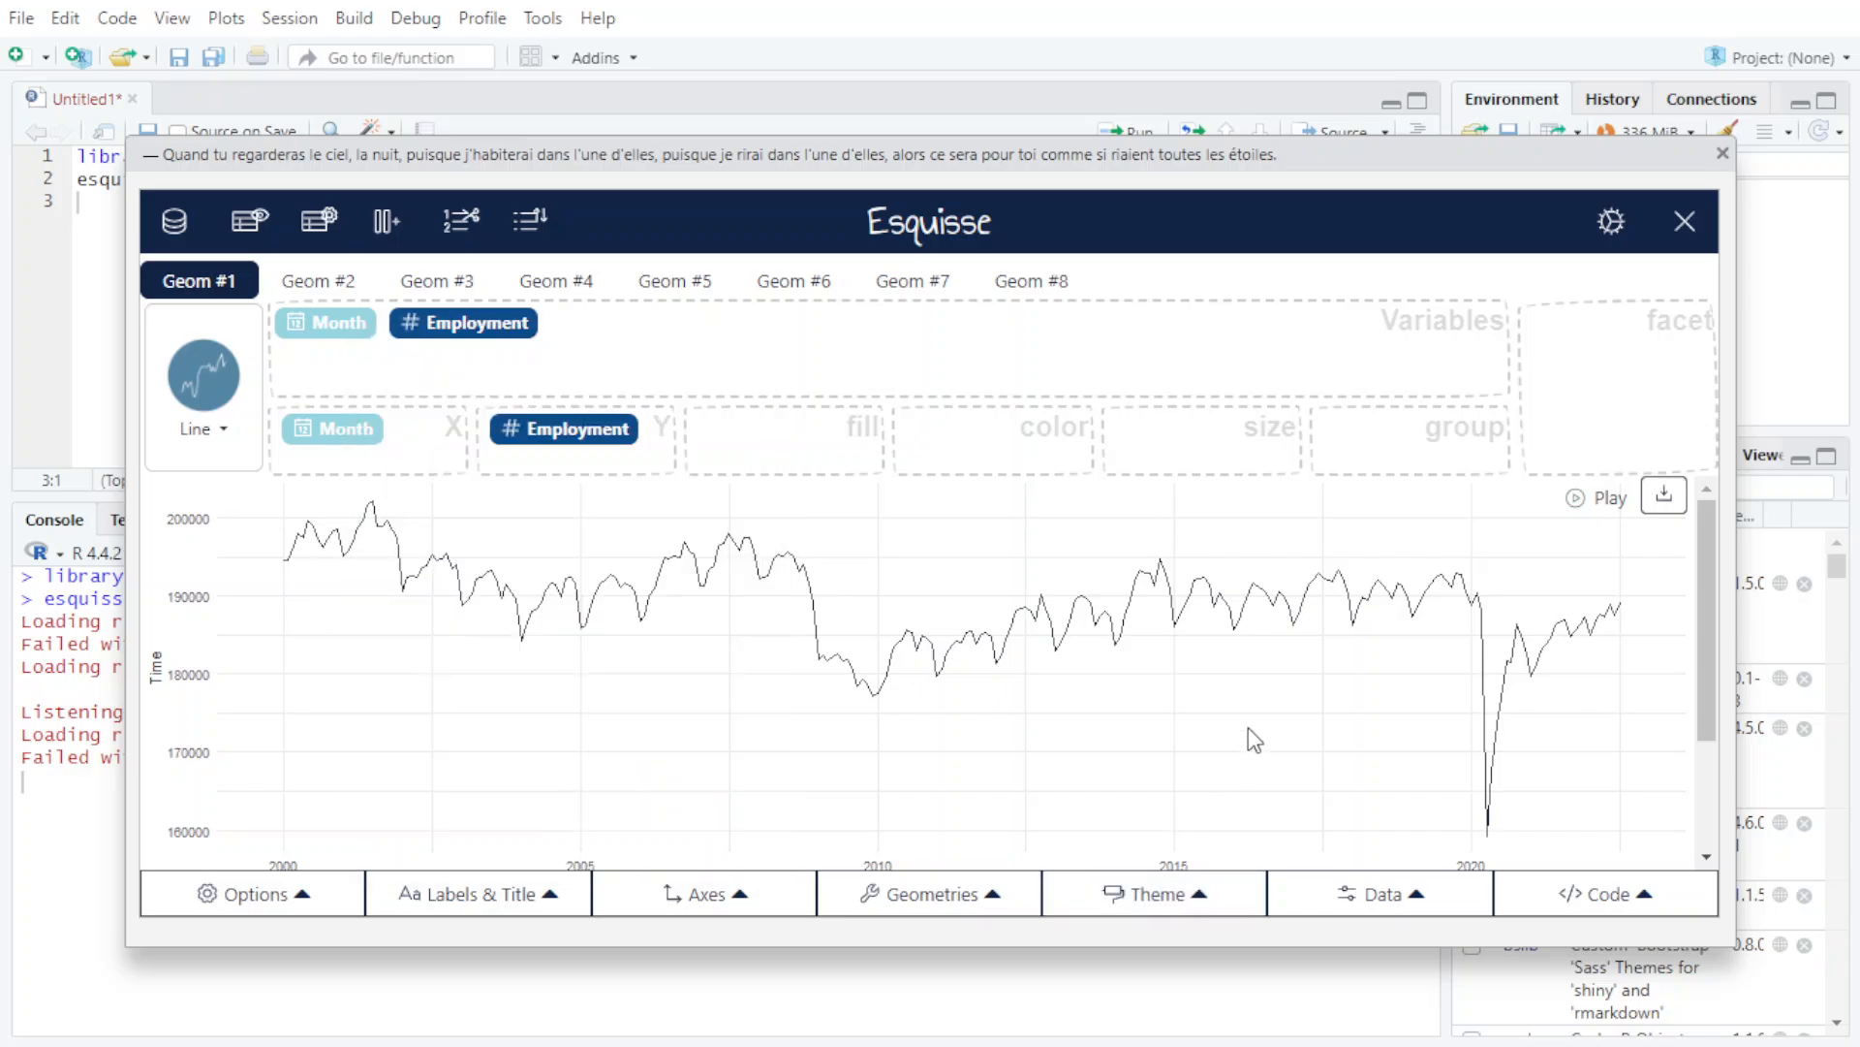
scroll(1335, 651, down, 2)
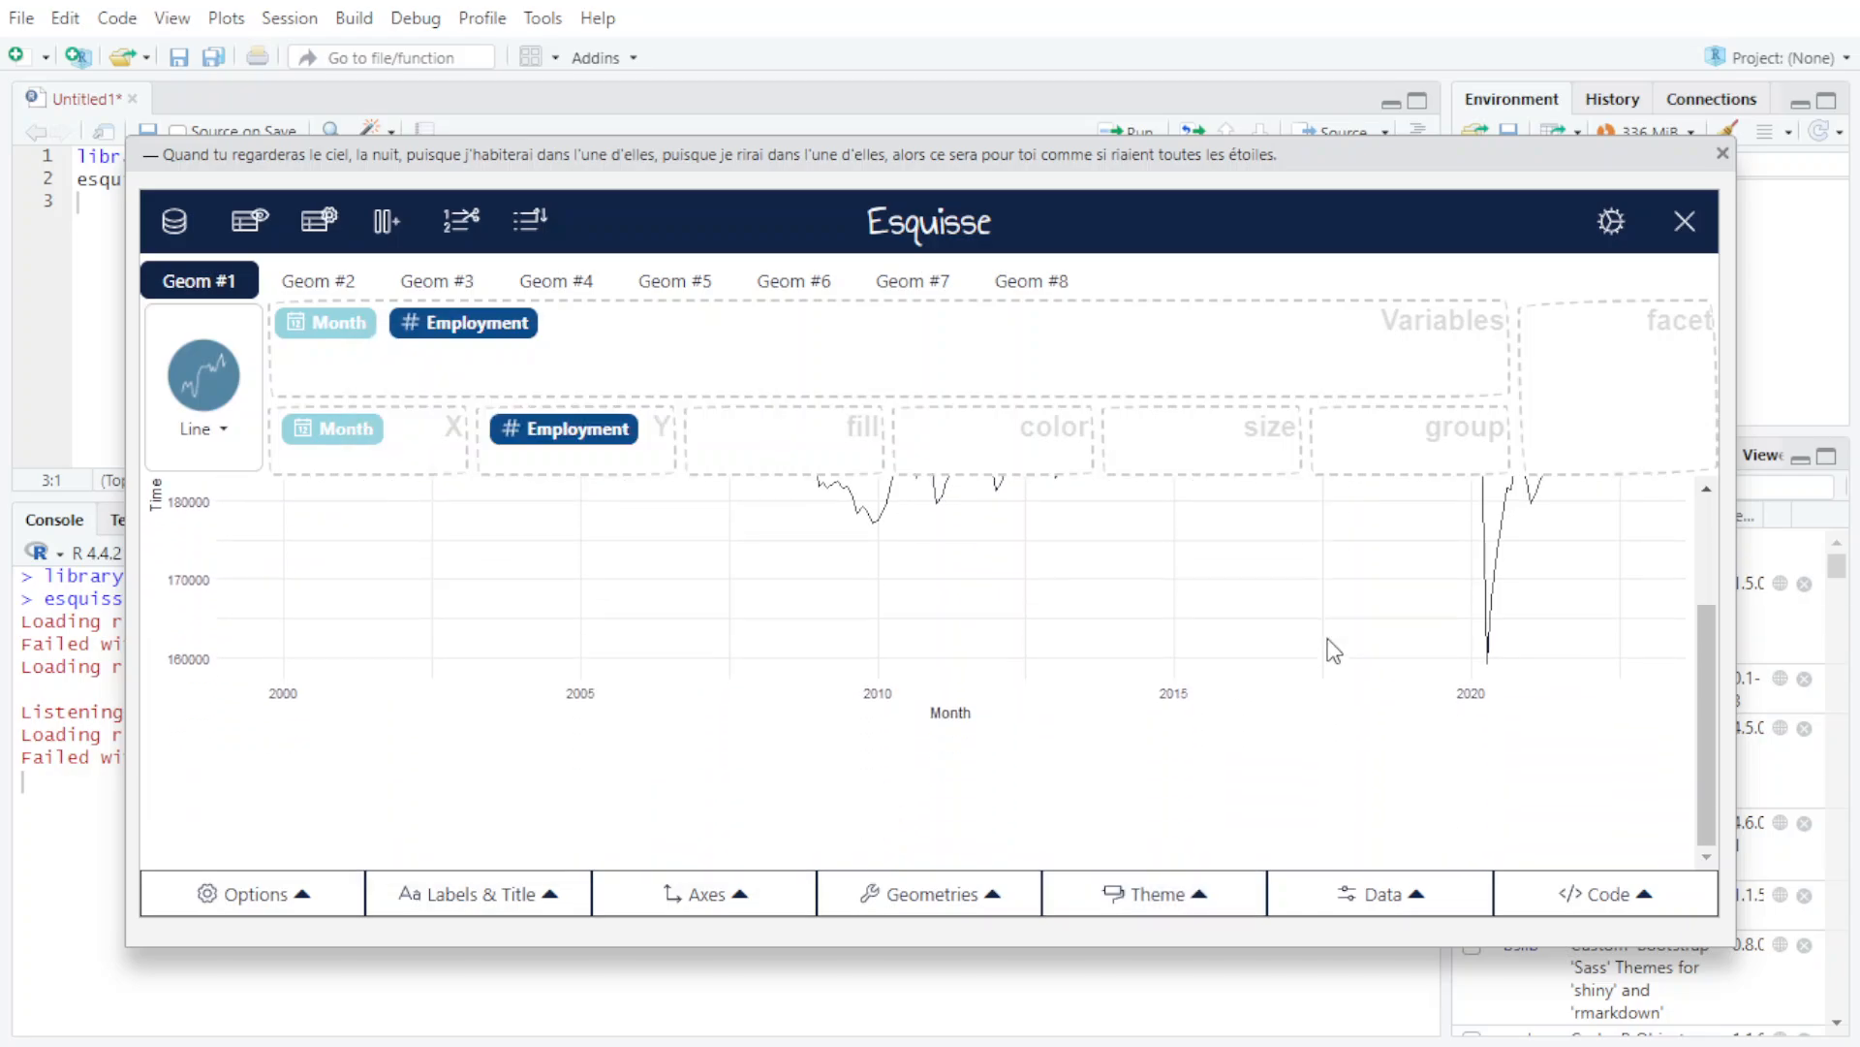
click(507, 891)
click(668, 787)
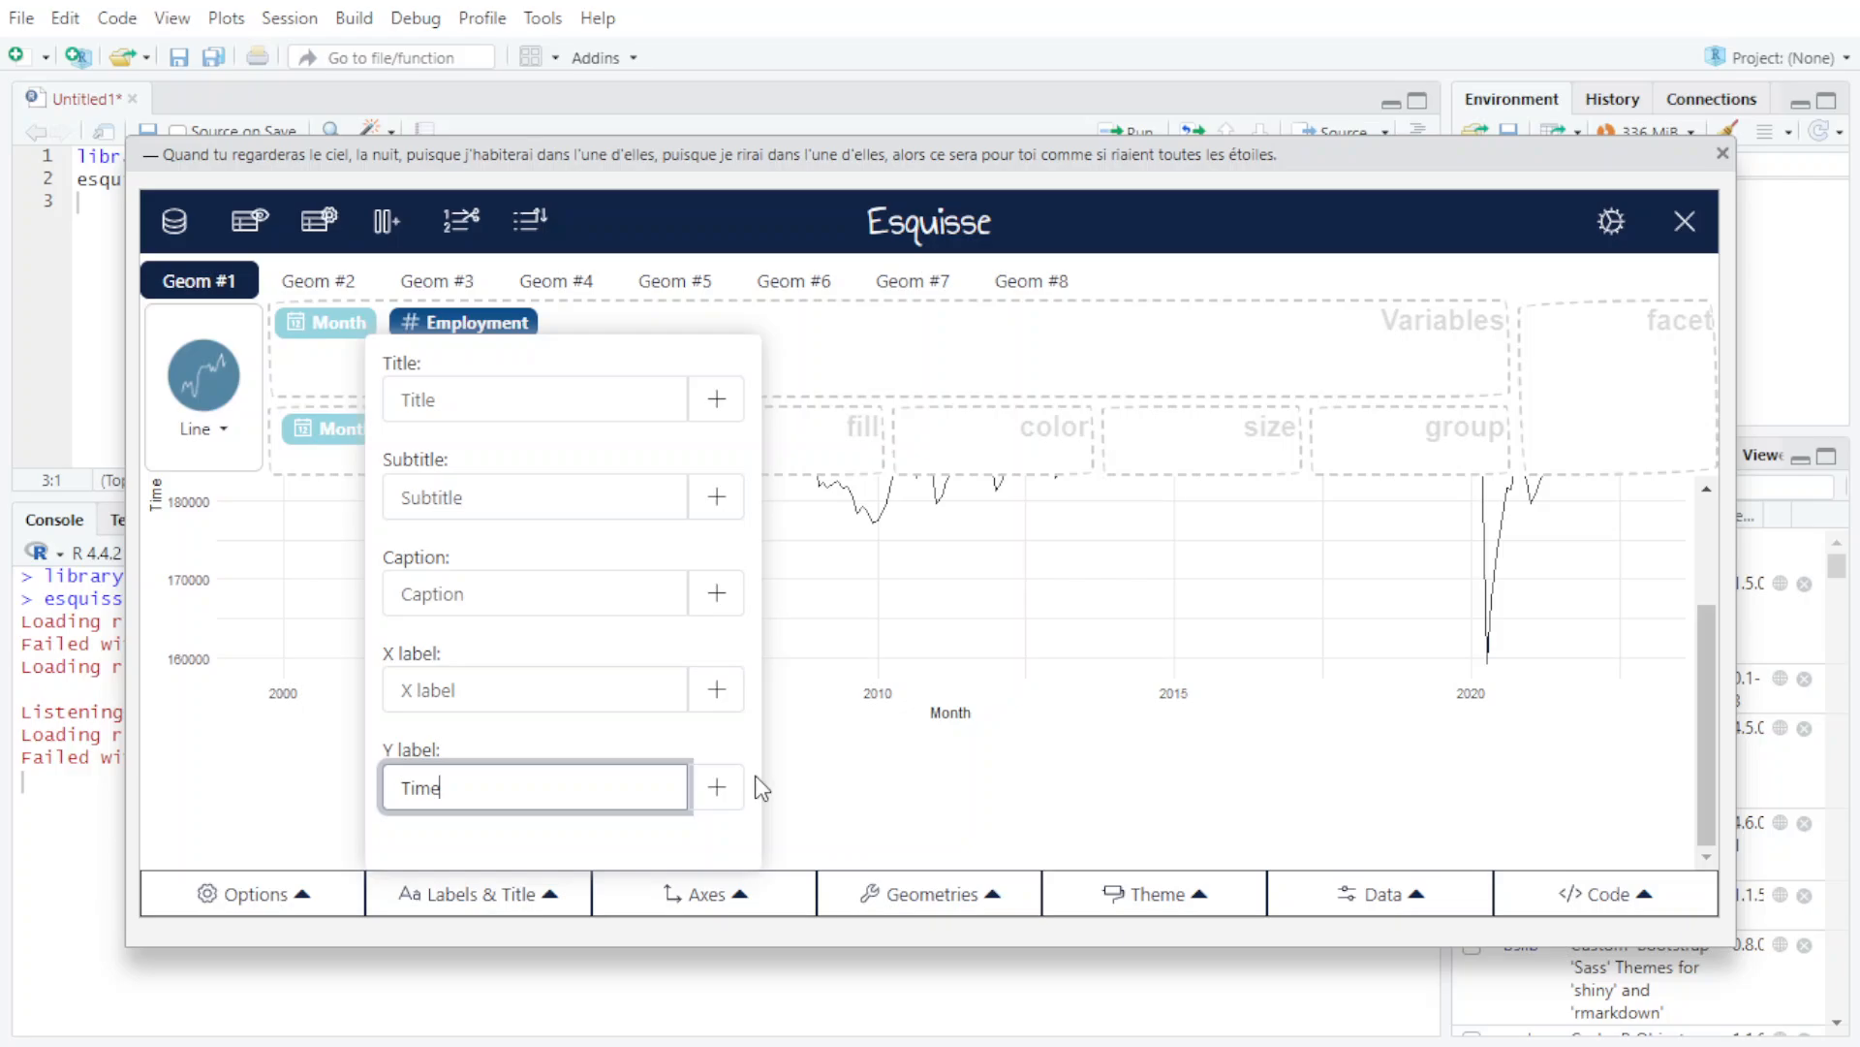
click(570, 894)
scroll(1093, 739, up, 2)
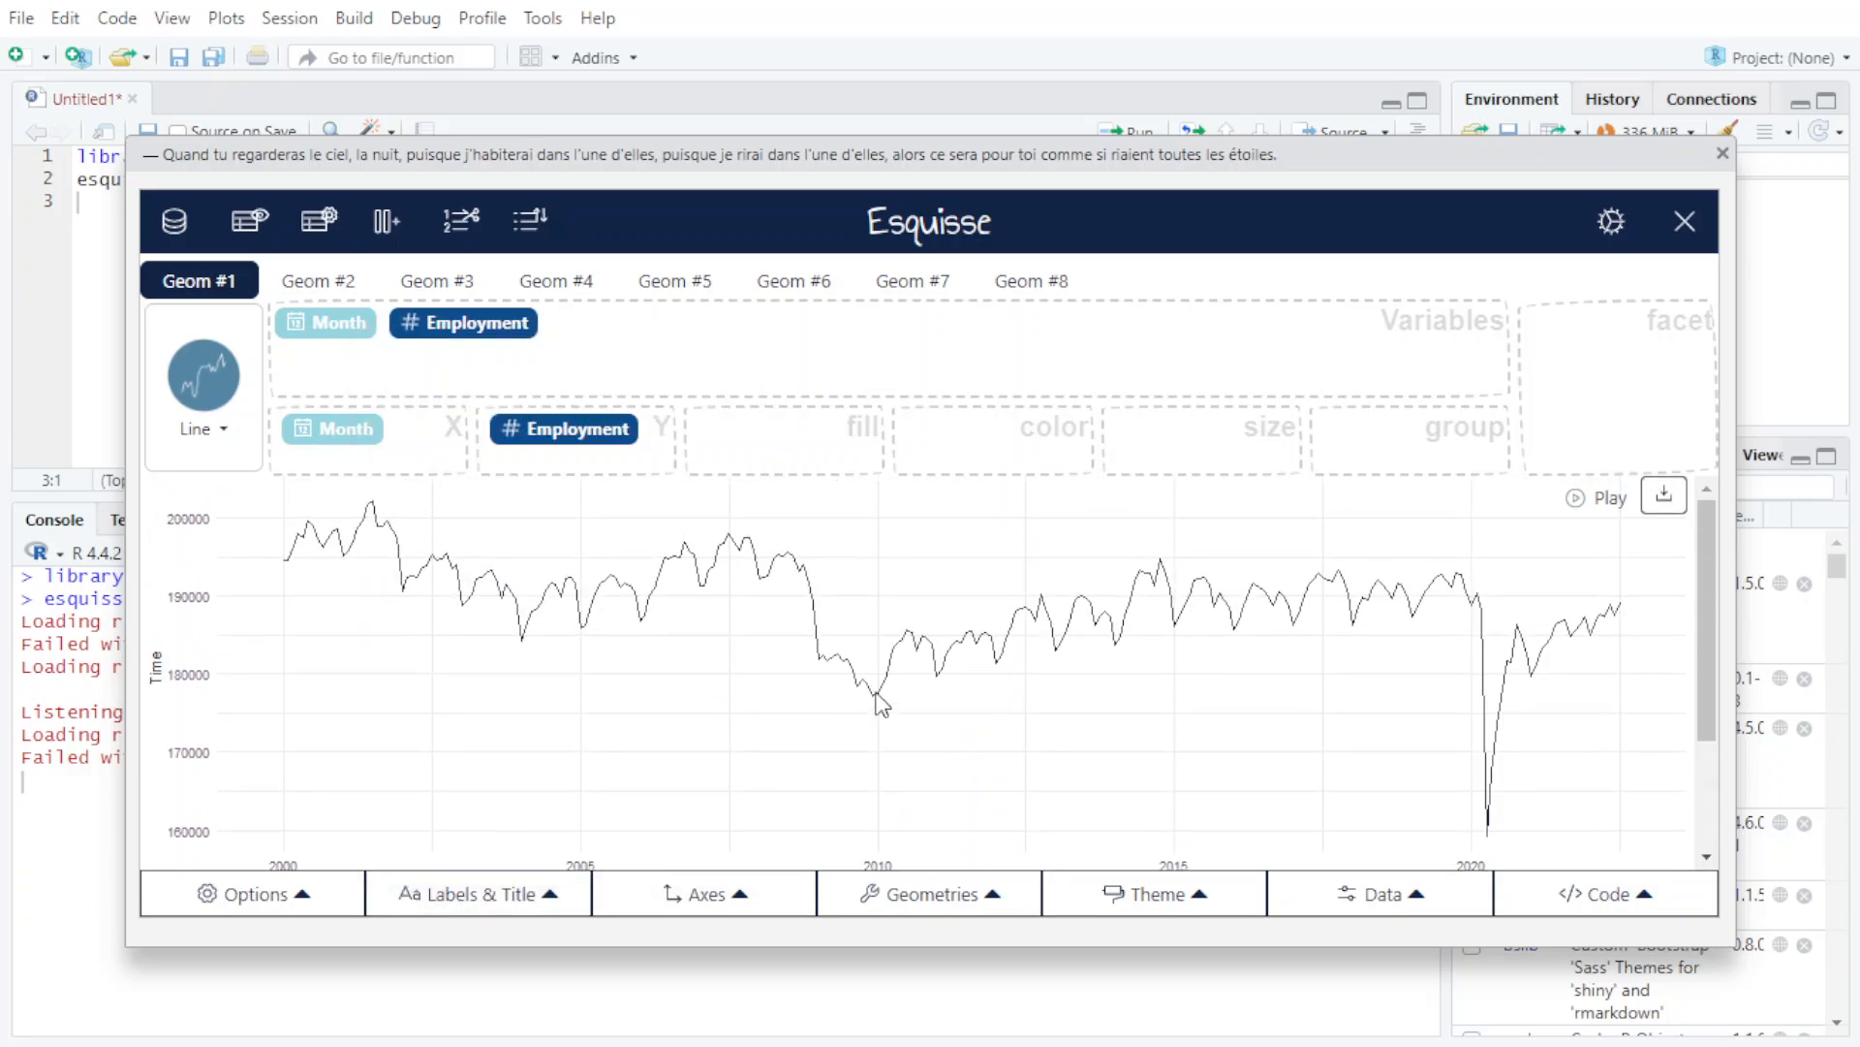
click(943, 878)
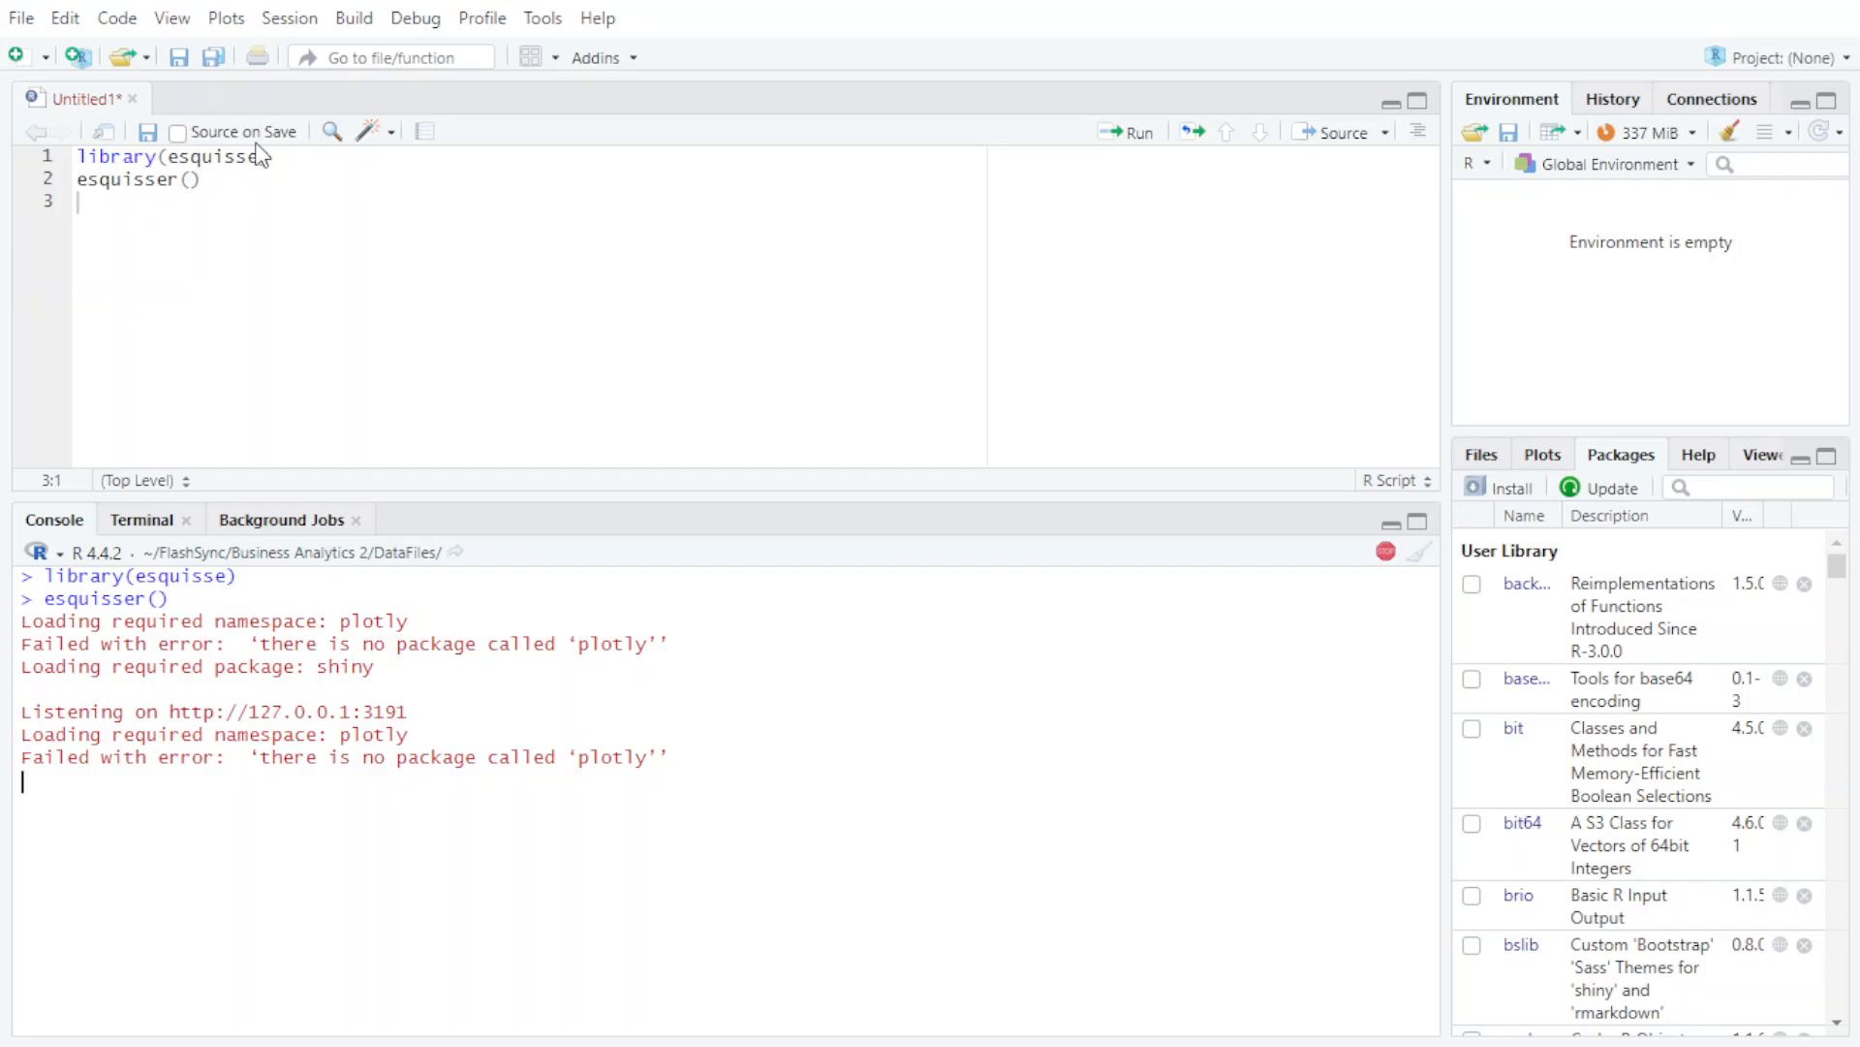
- Stop the running esquisse session and rerun the esquisser() line from the script
click(225, 181)
click(1138, 138)
click(1386, 550)
click(215, 181)
click(1136, 146)
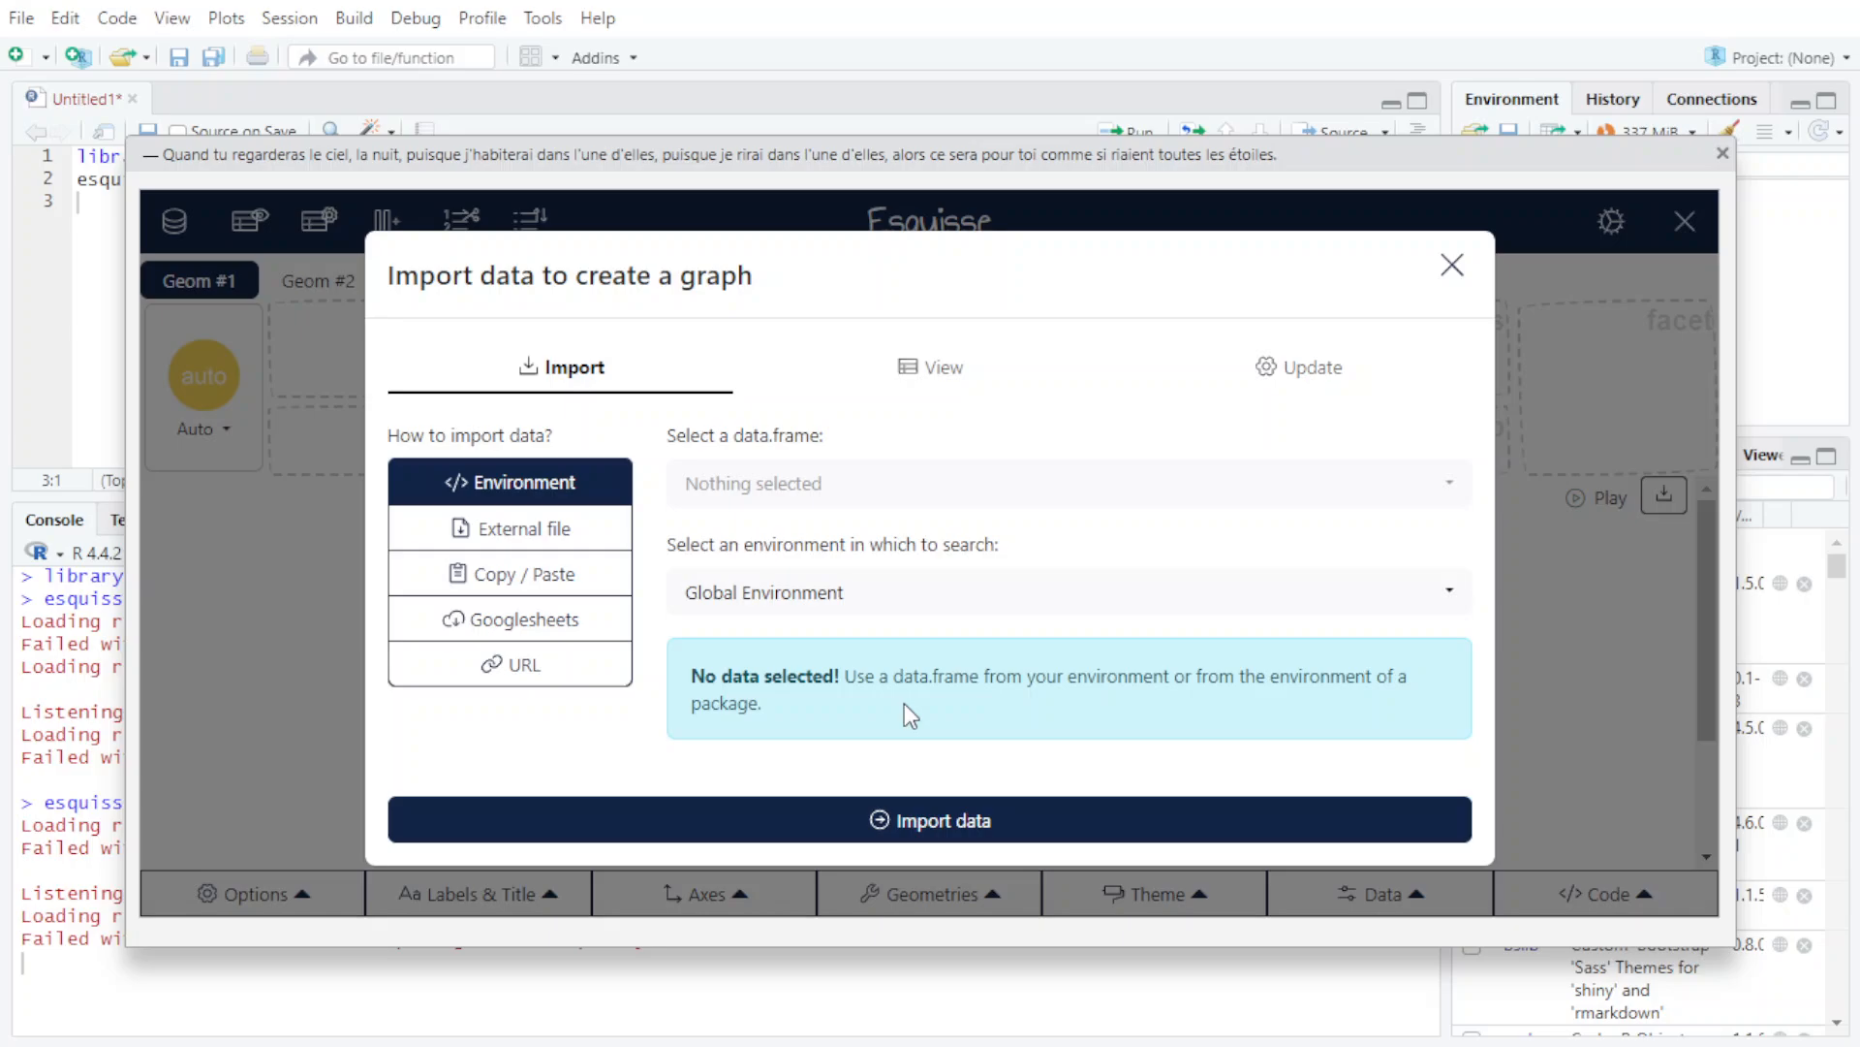
- Import the CantonMassillonEmploymentData sheet of Module2LabData.xlsx into the restarted esquisse session
click(584, 539)
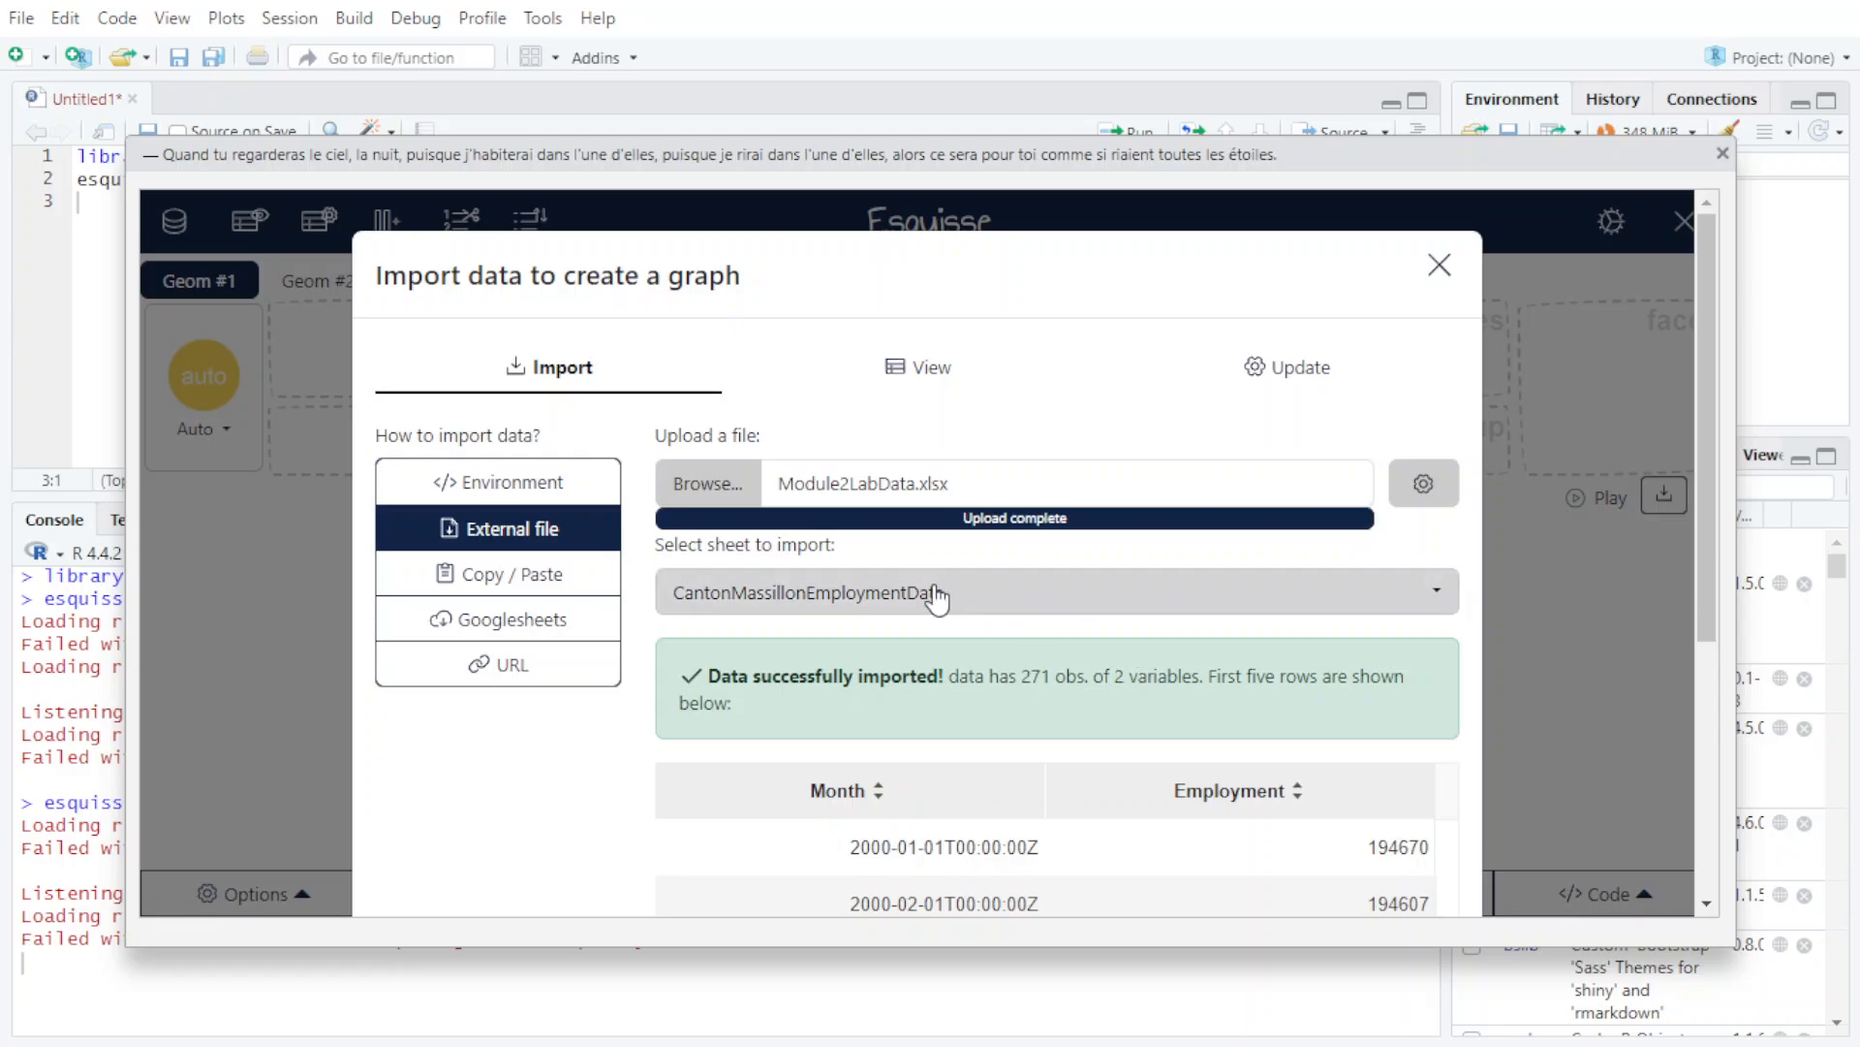
scroll(1067, 617, down, 5)
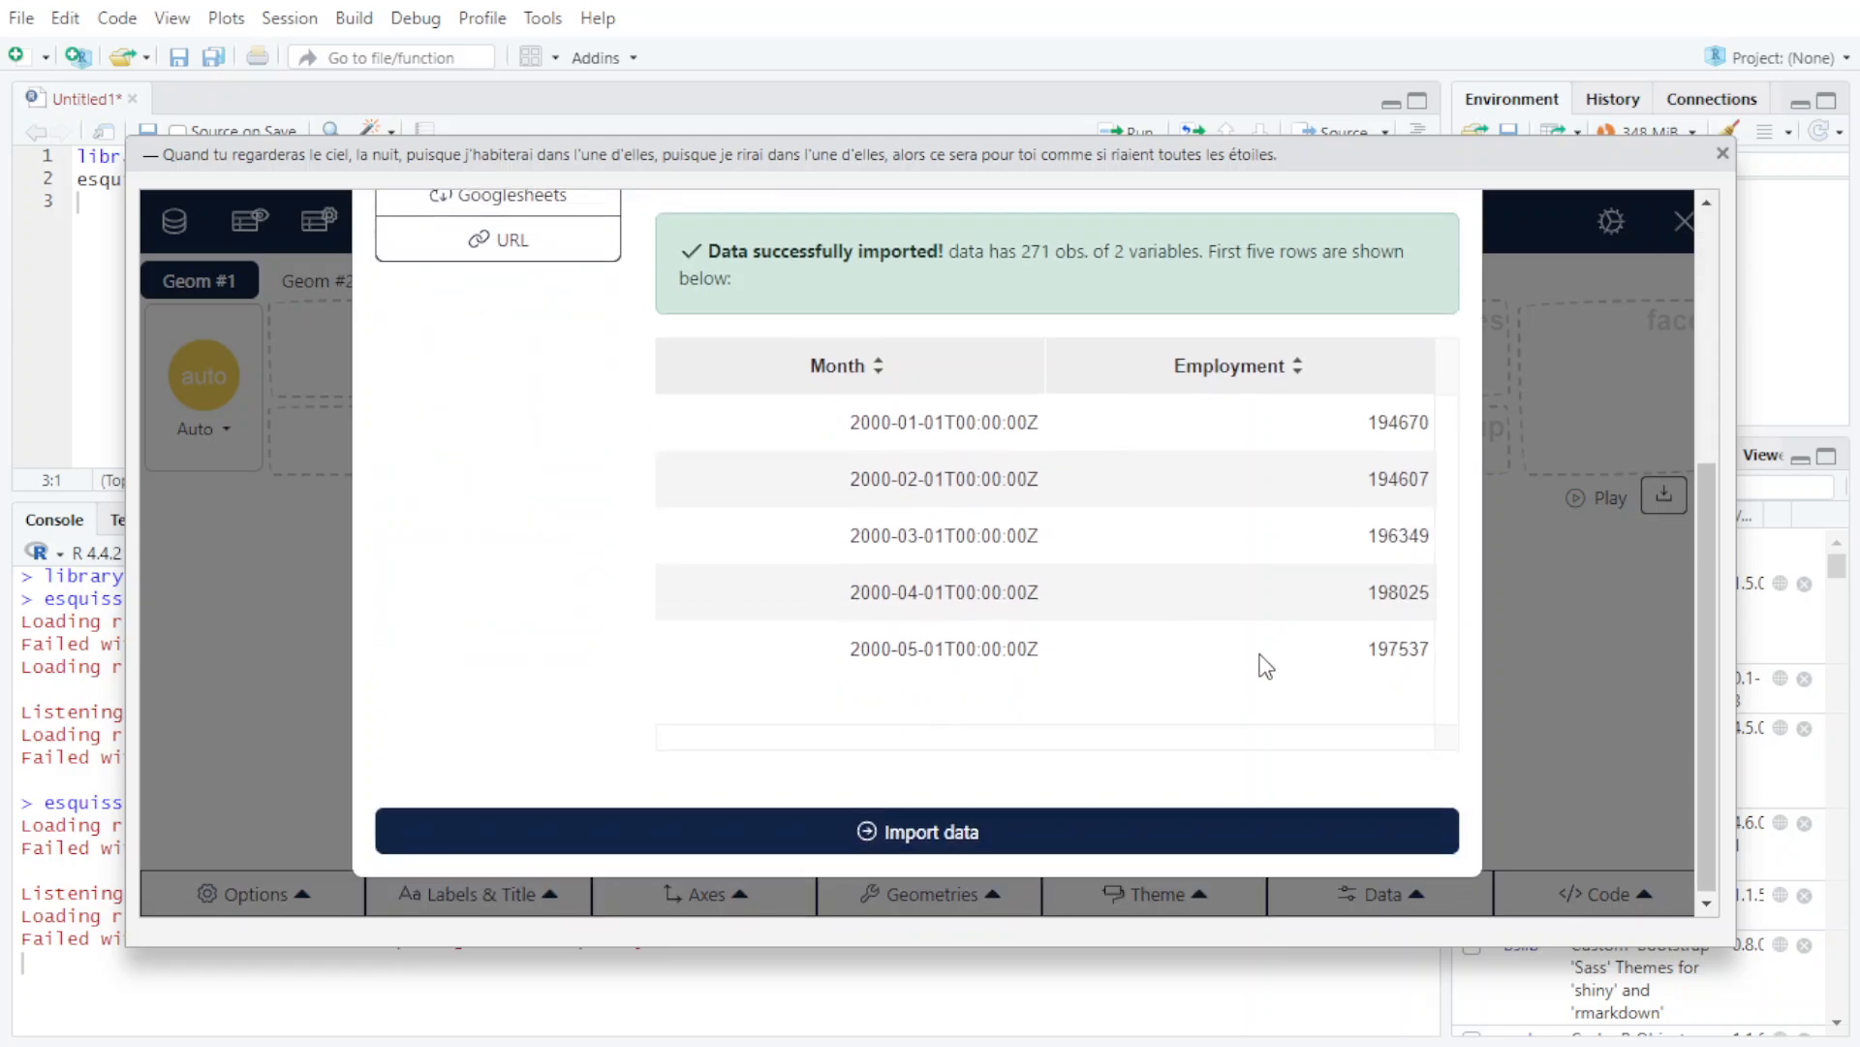
click(1072, 823)
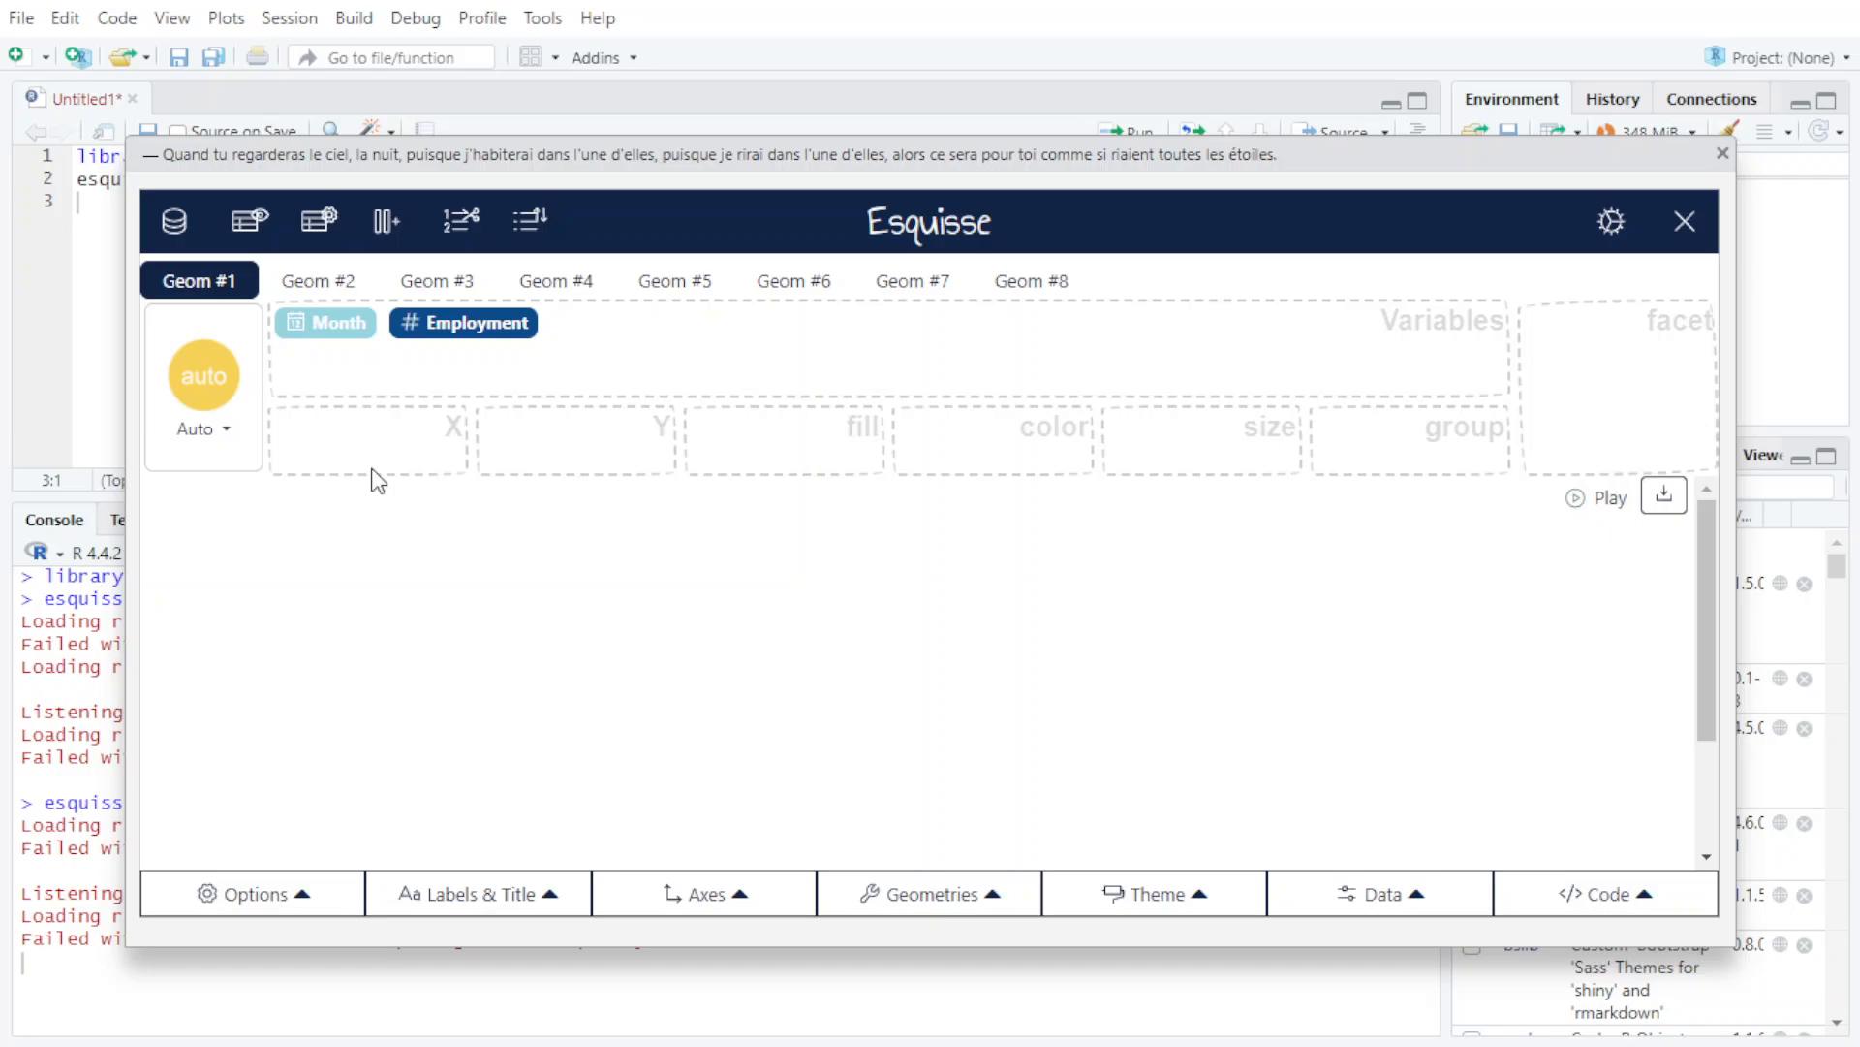
- Assign Month to the X axis and Employment to the Y axis to draw the employment line chart
drag(343, 325, 349, 429)
drag(463, 323, 571, 429)
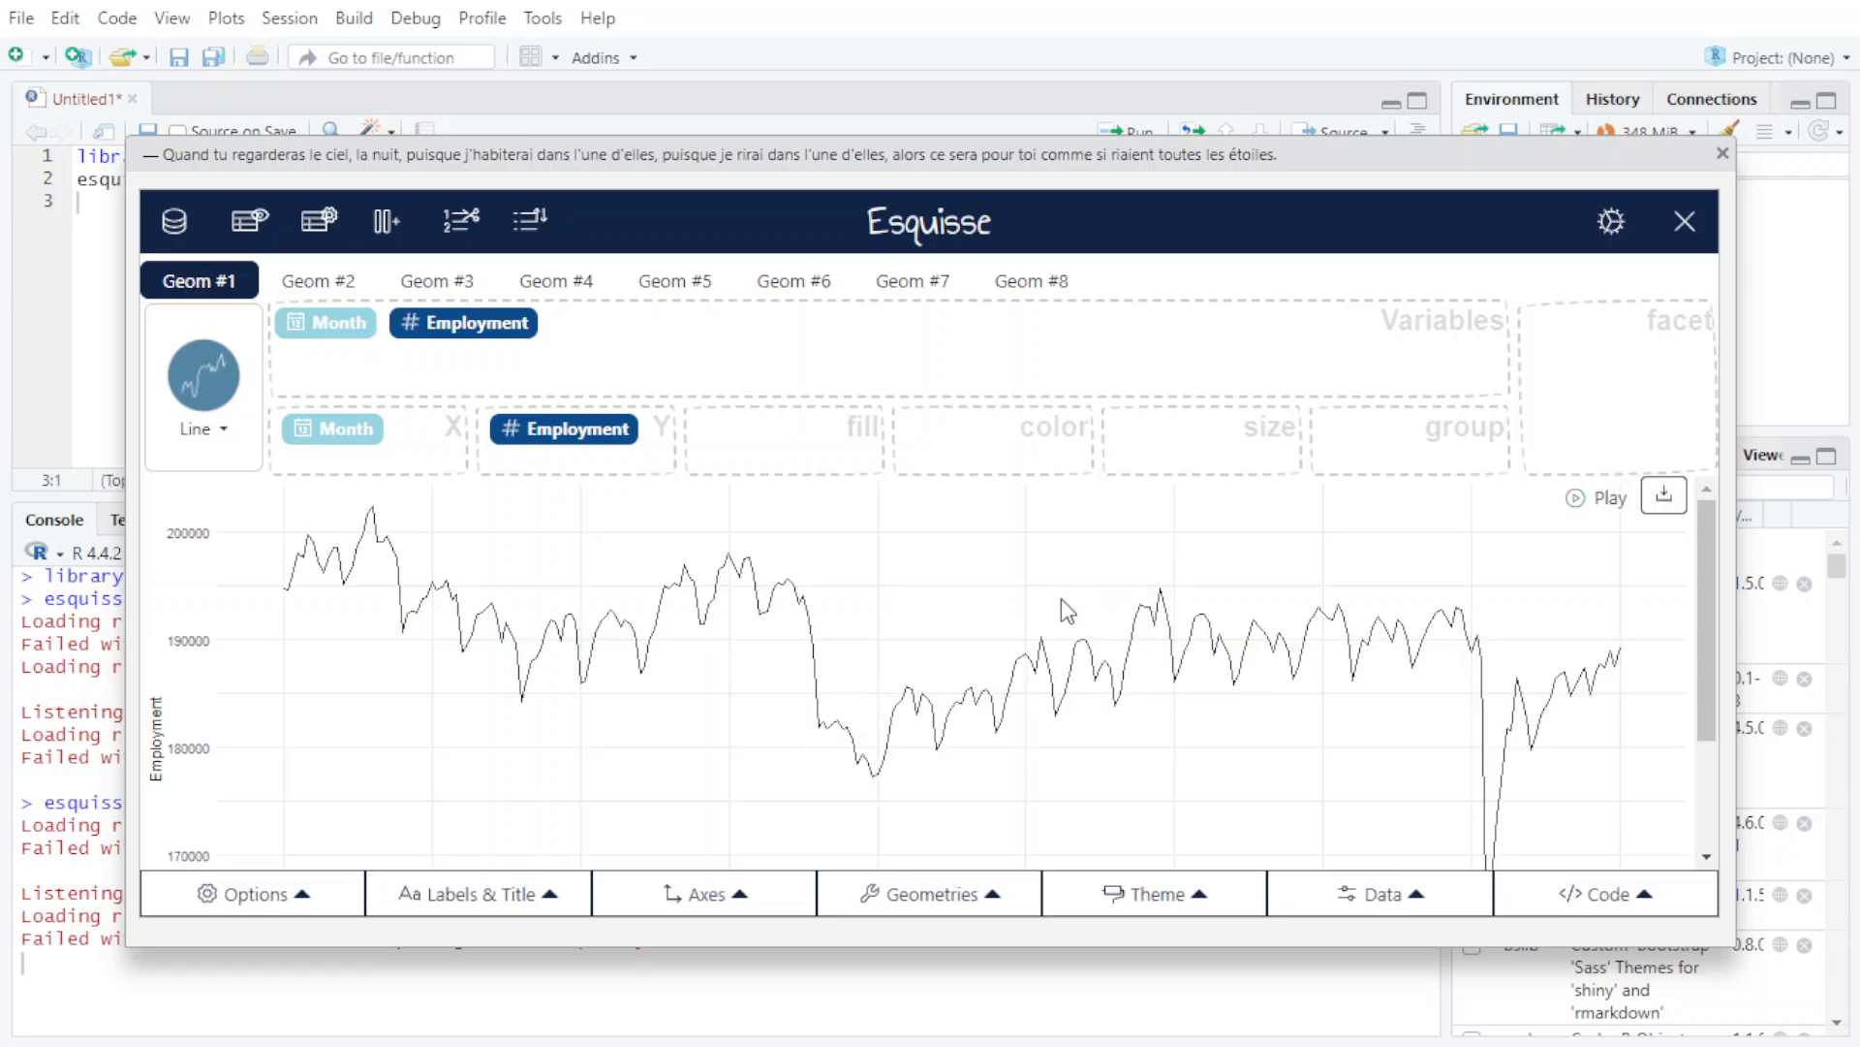
- Set the employment chart's Y label to Time and view the generated plot code
click(482, 897)
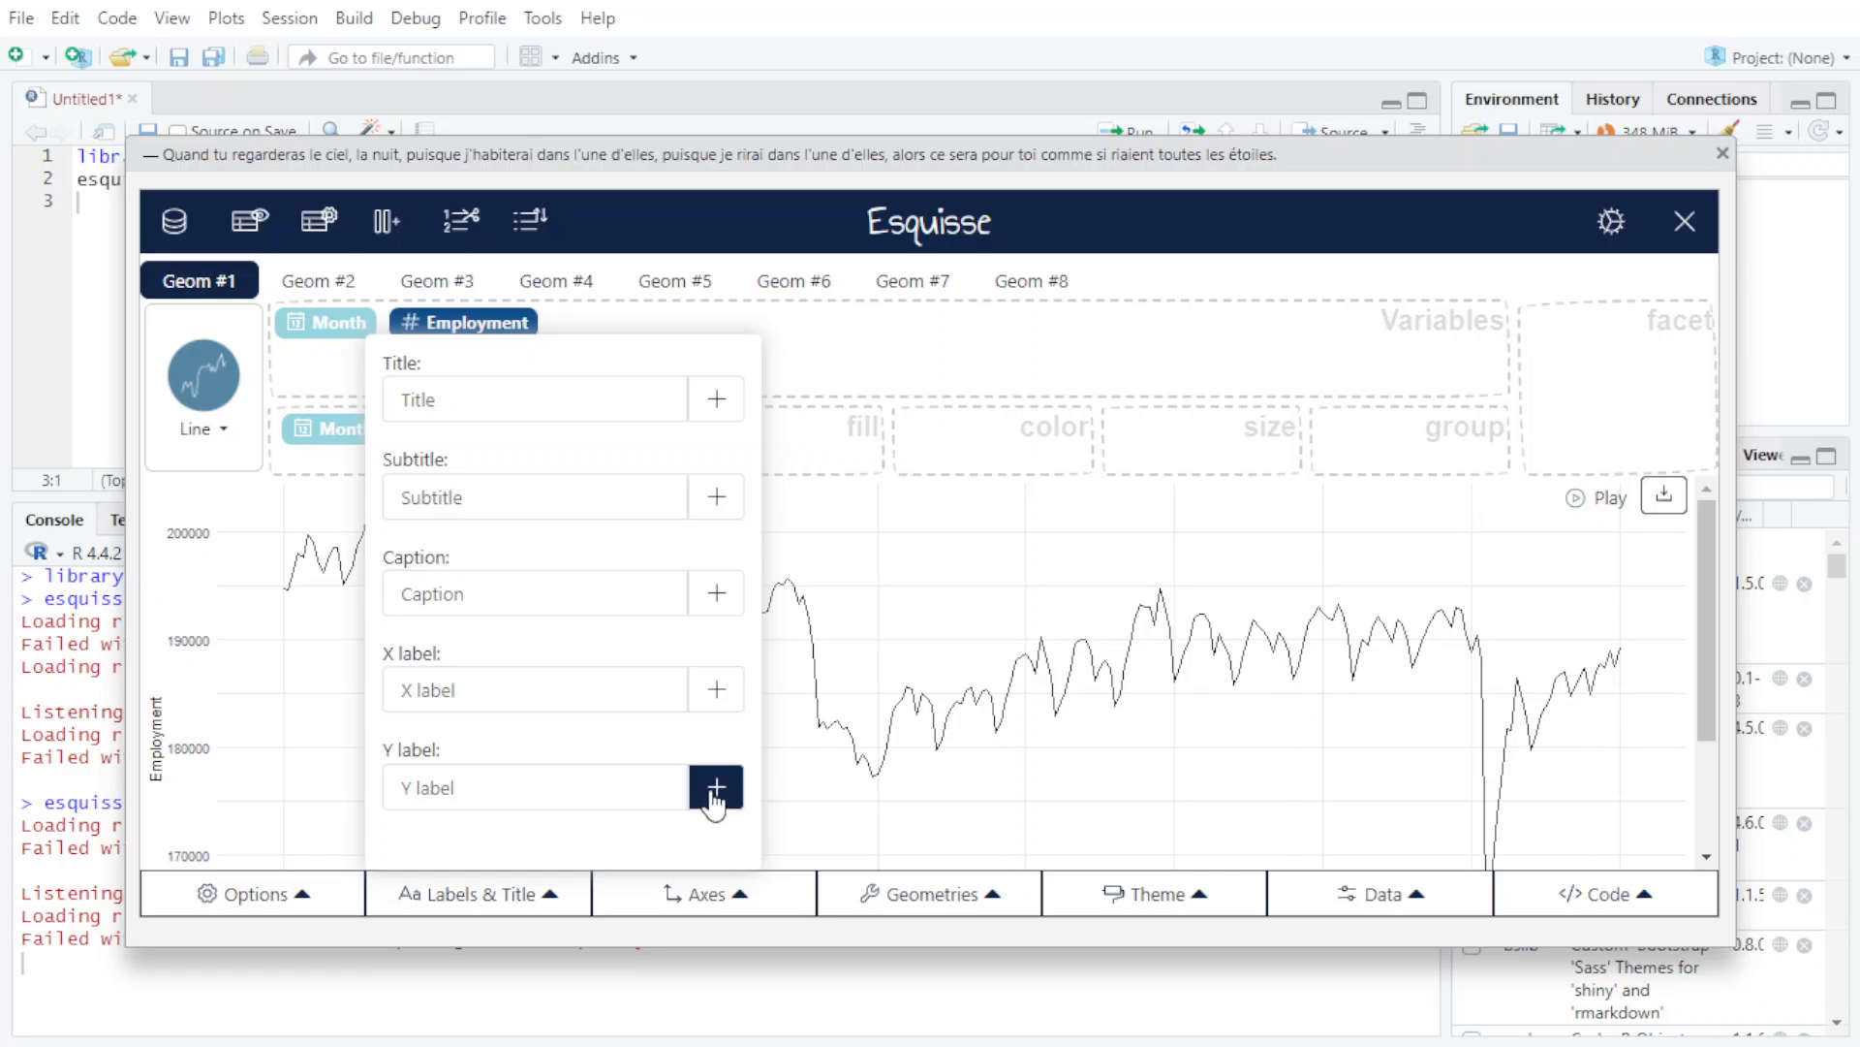
click(598, 788)
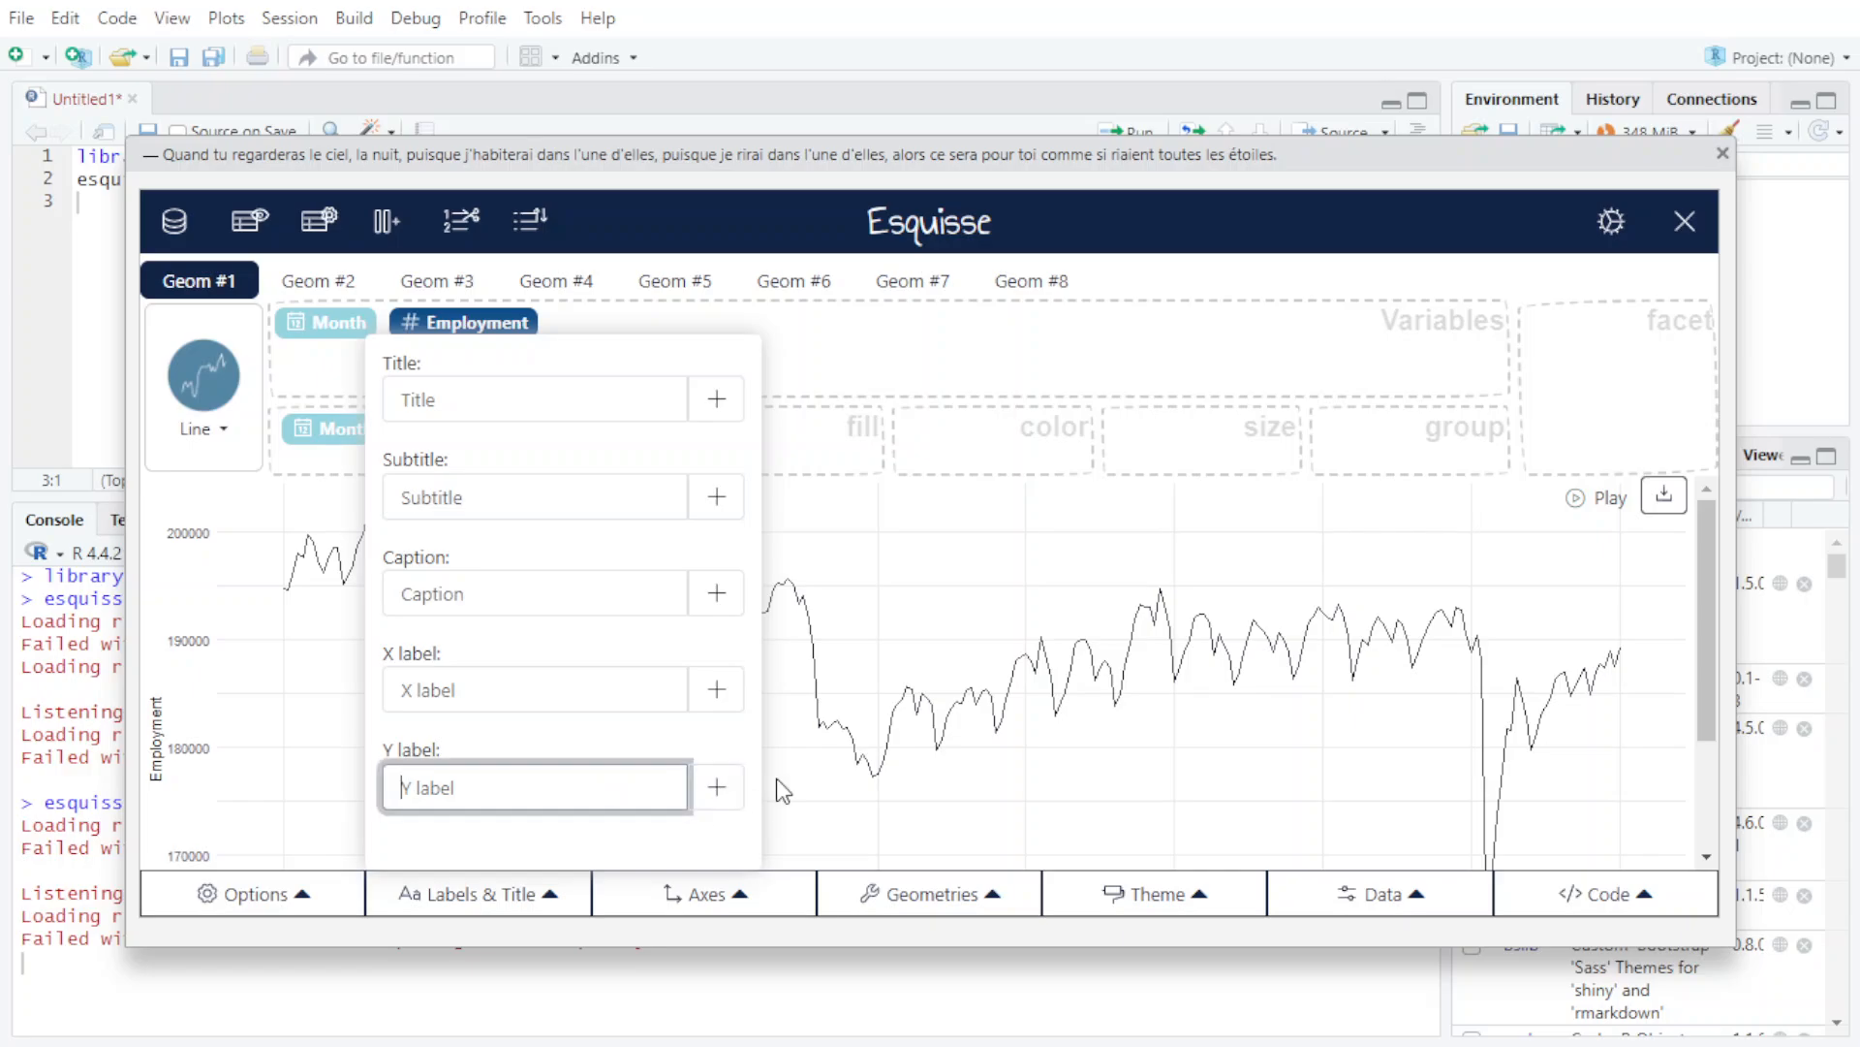
text(Time)
click(719, 800)
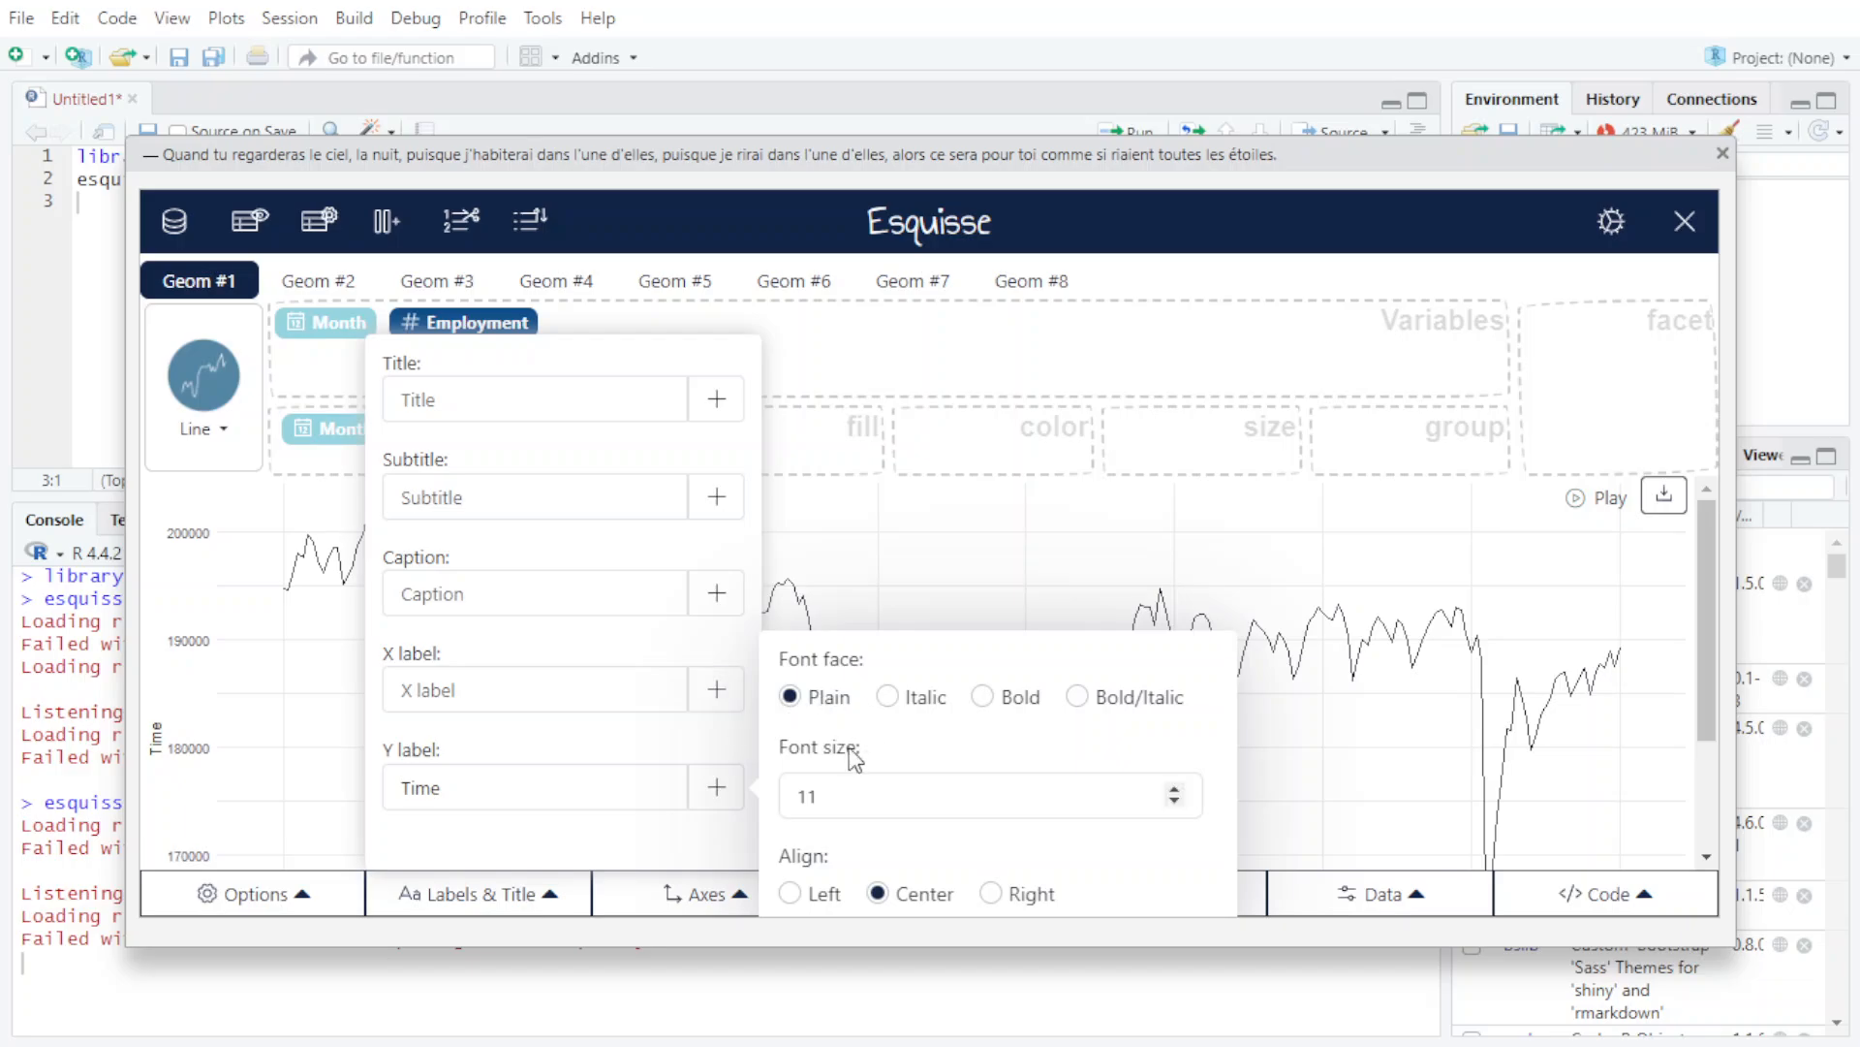
click(717, 799)
click(517, 892)
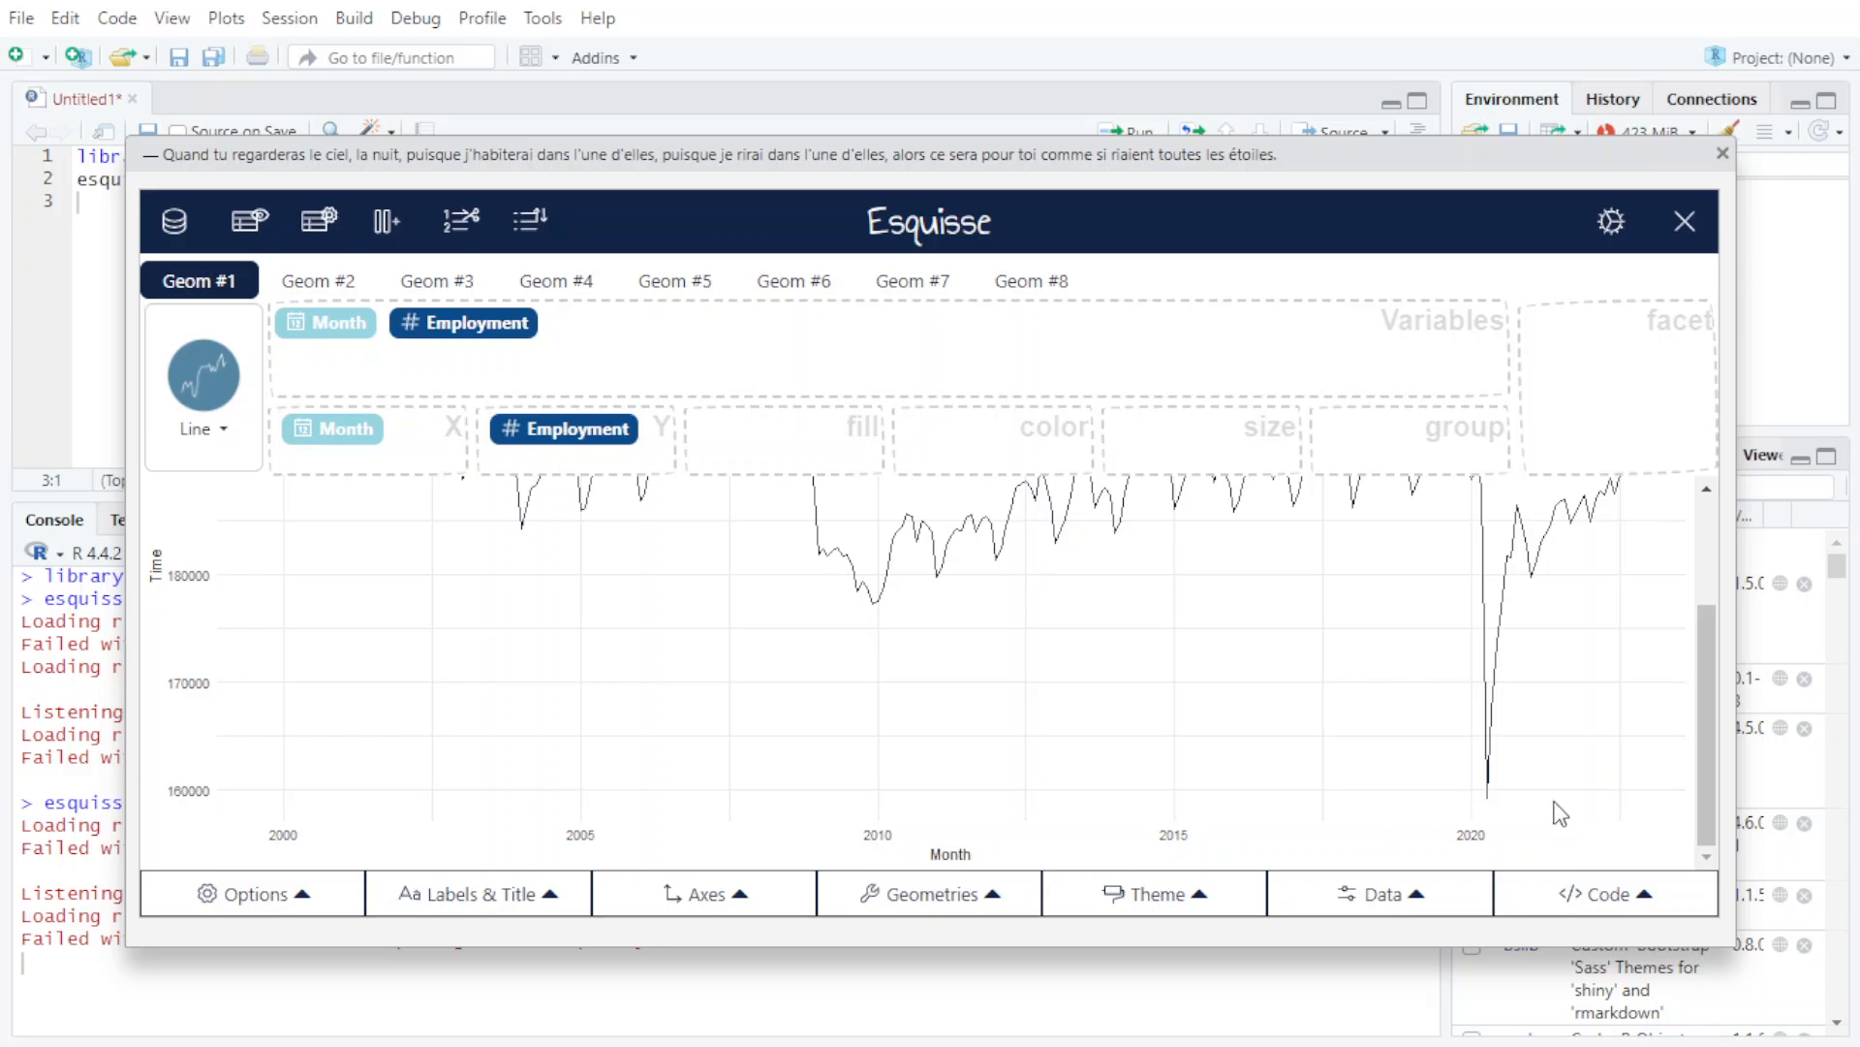
click(1630, 911)
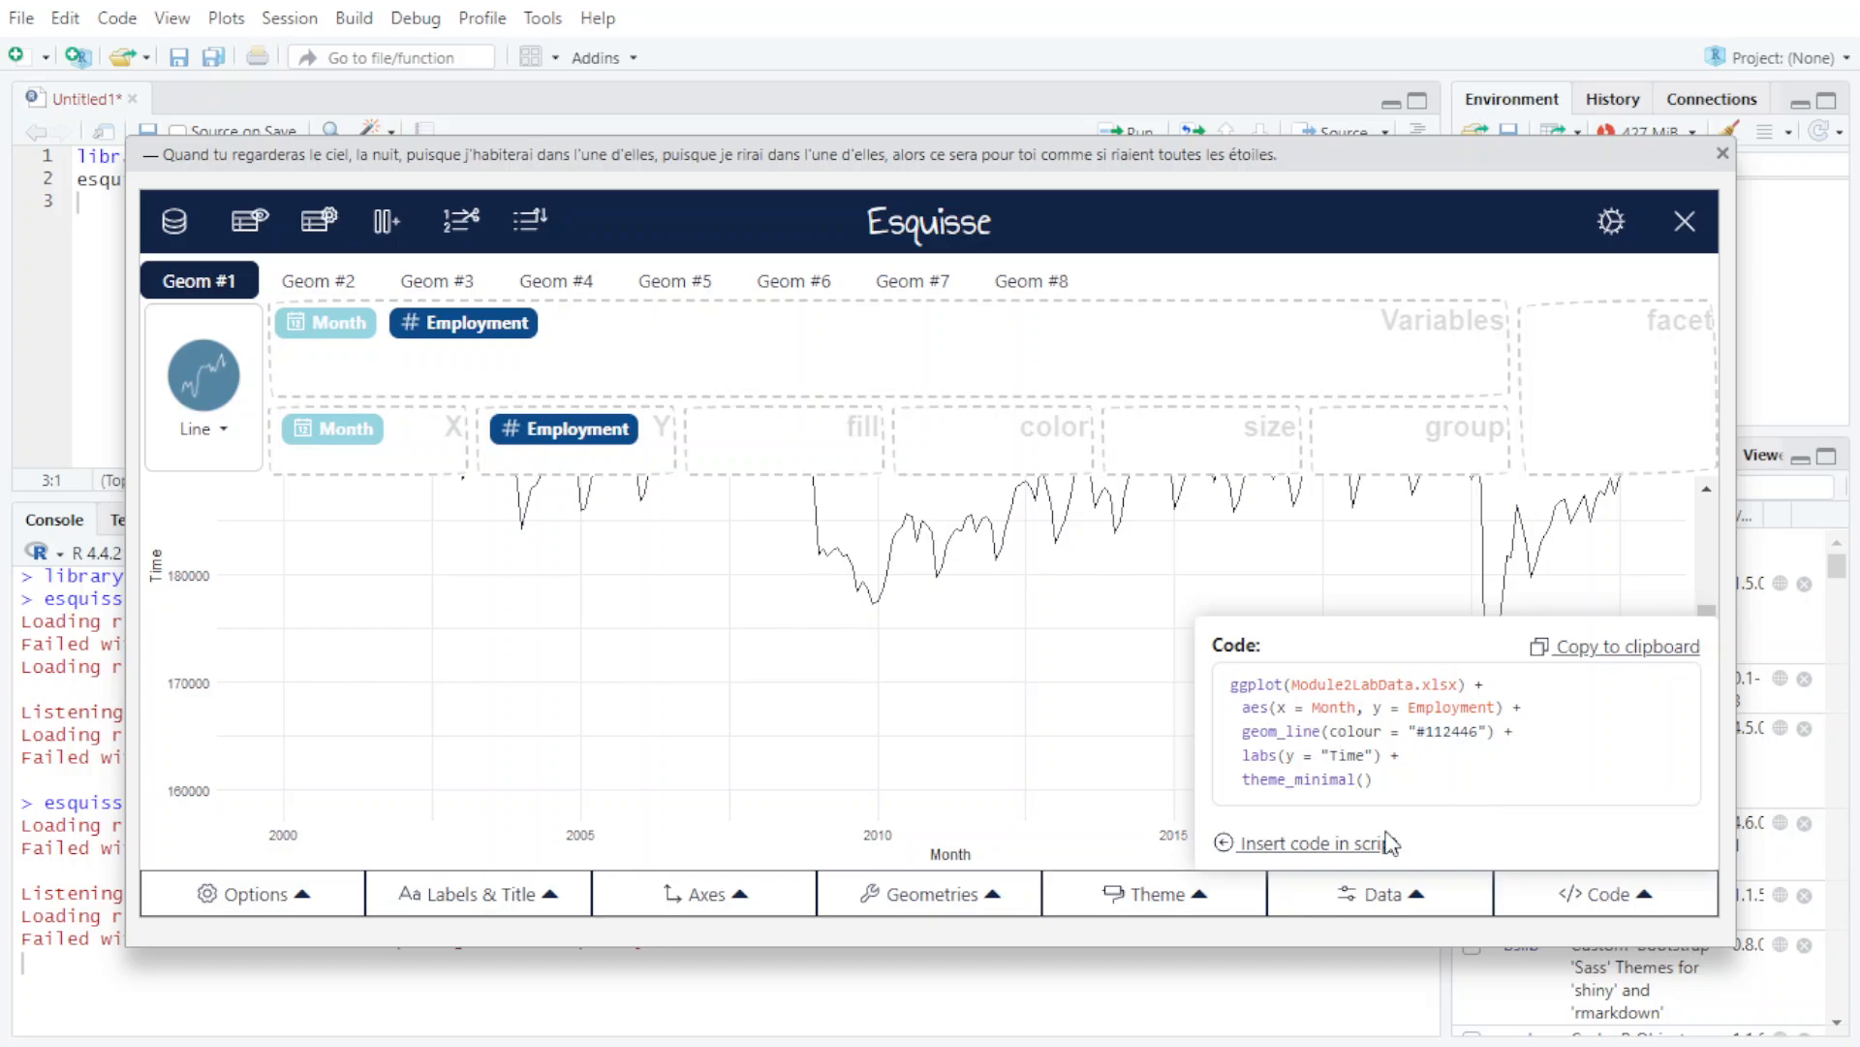
click(1606, 911)
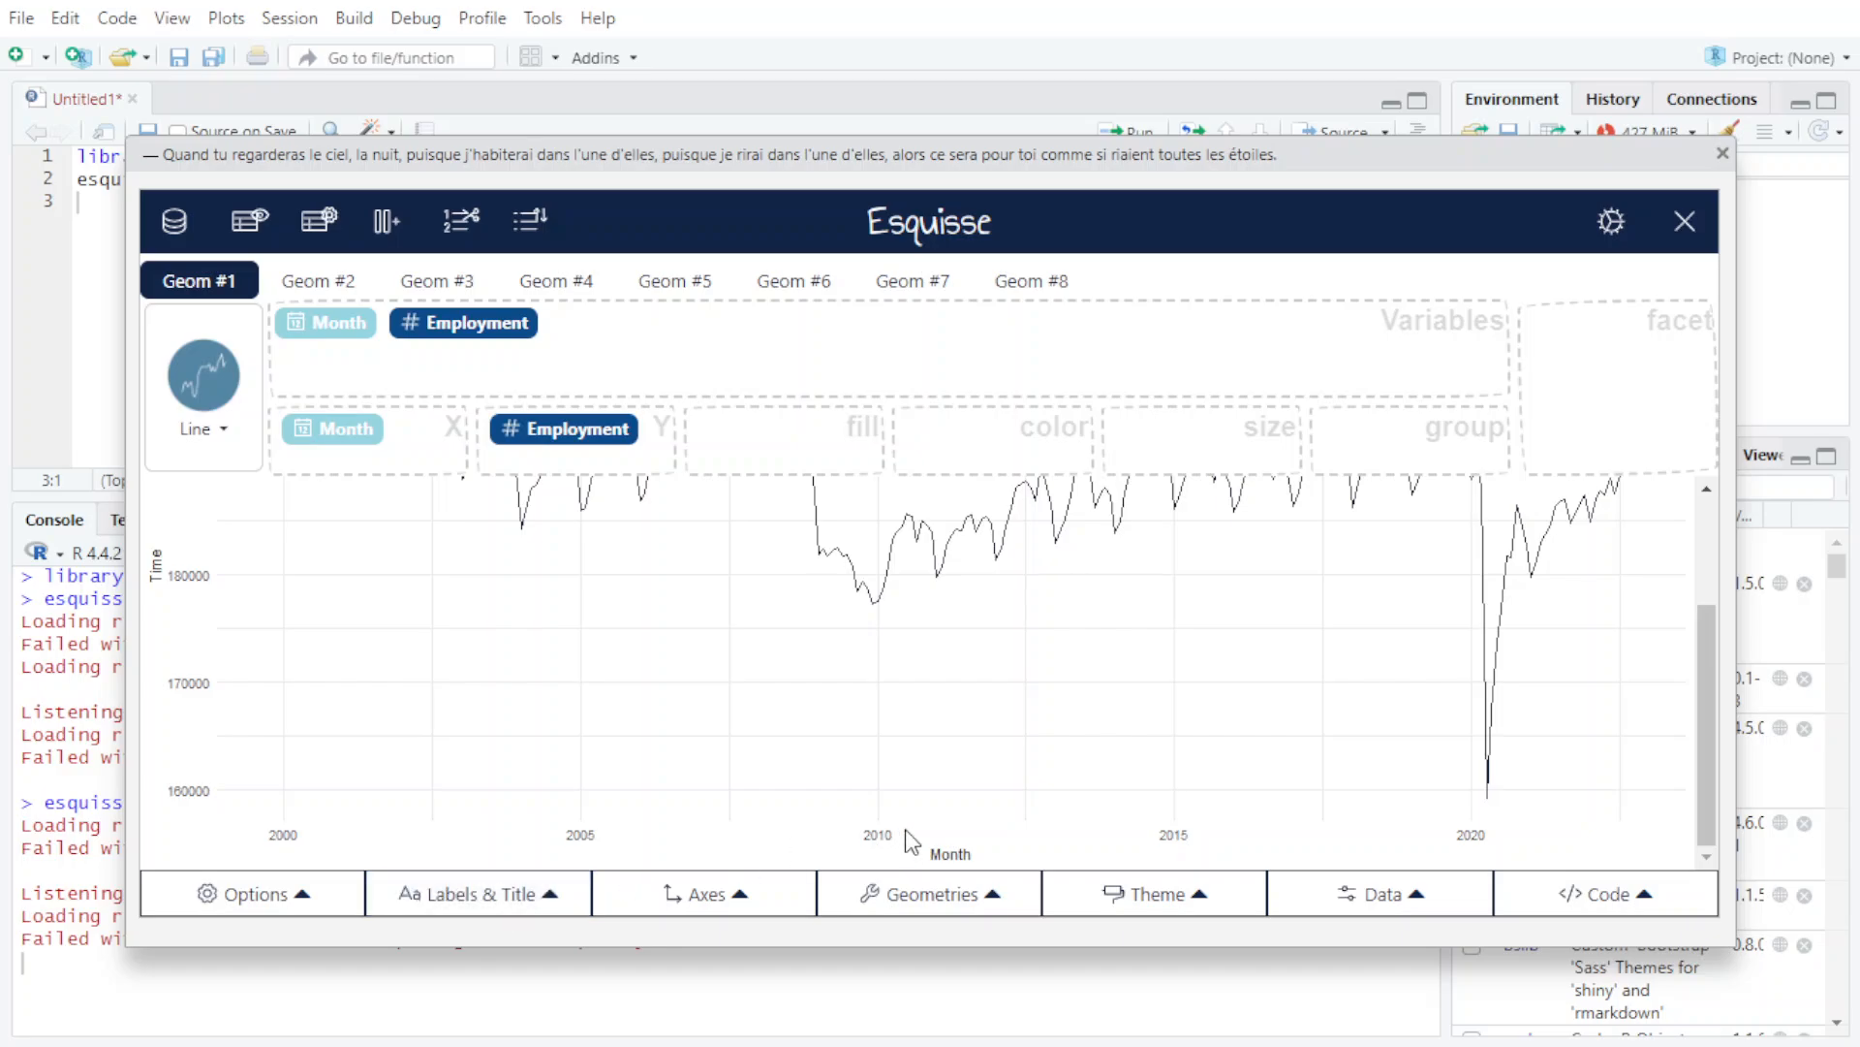
click(473, 926)
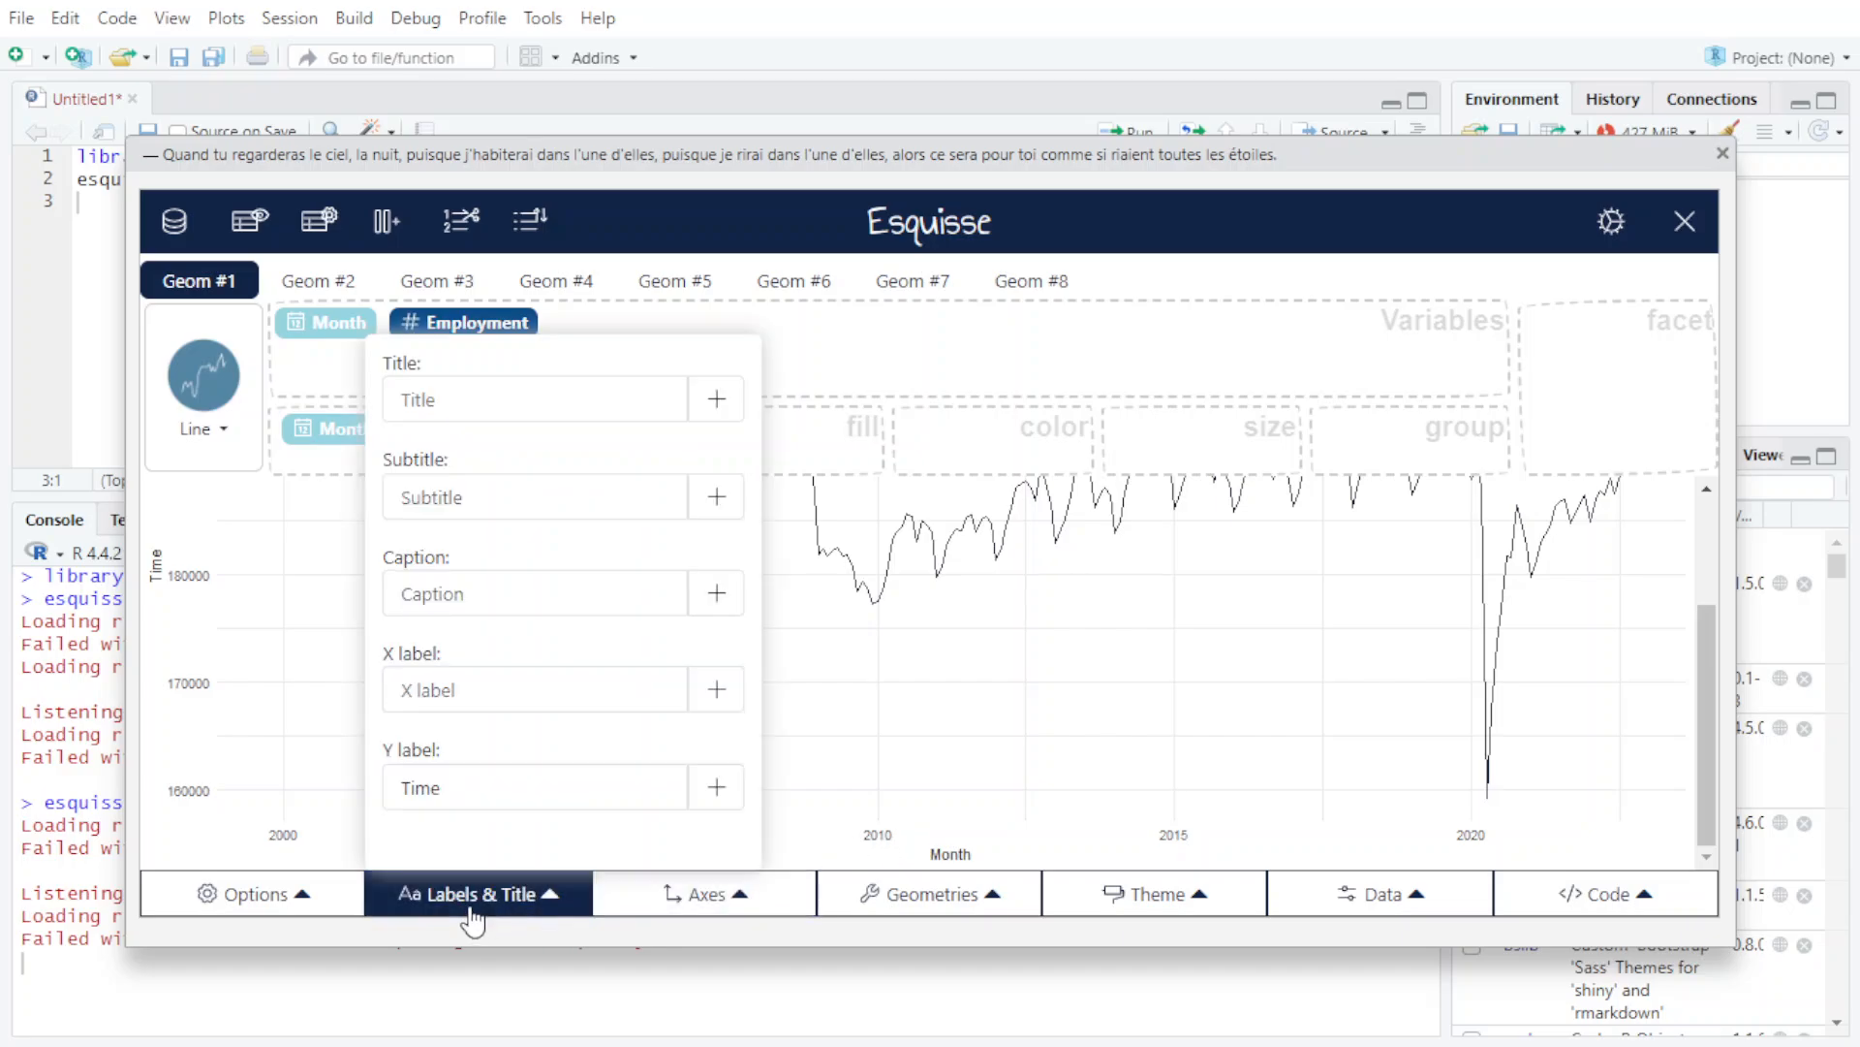
drag(489, 787, 208, 747)
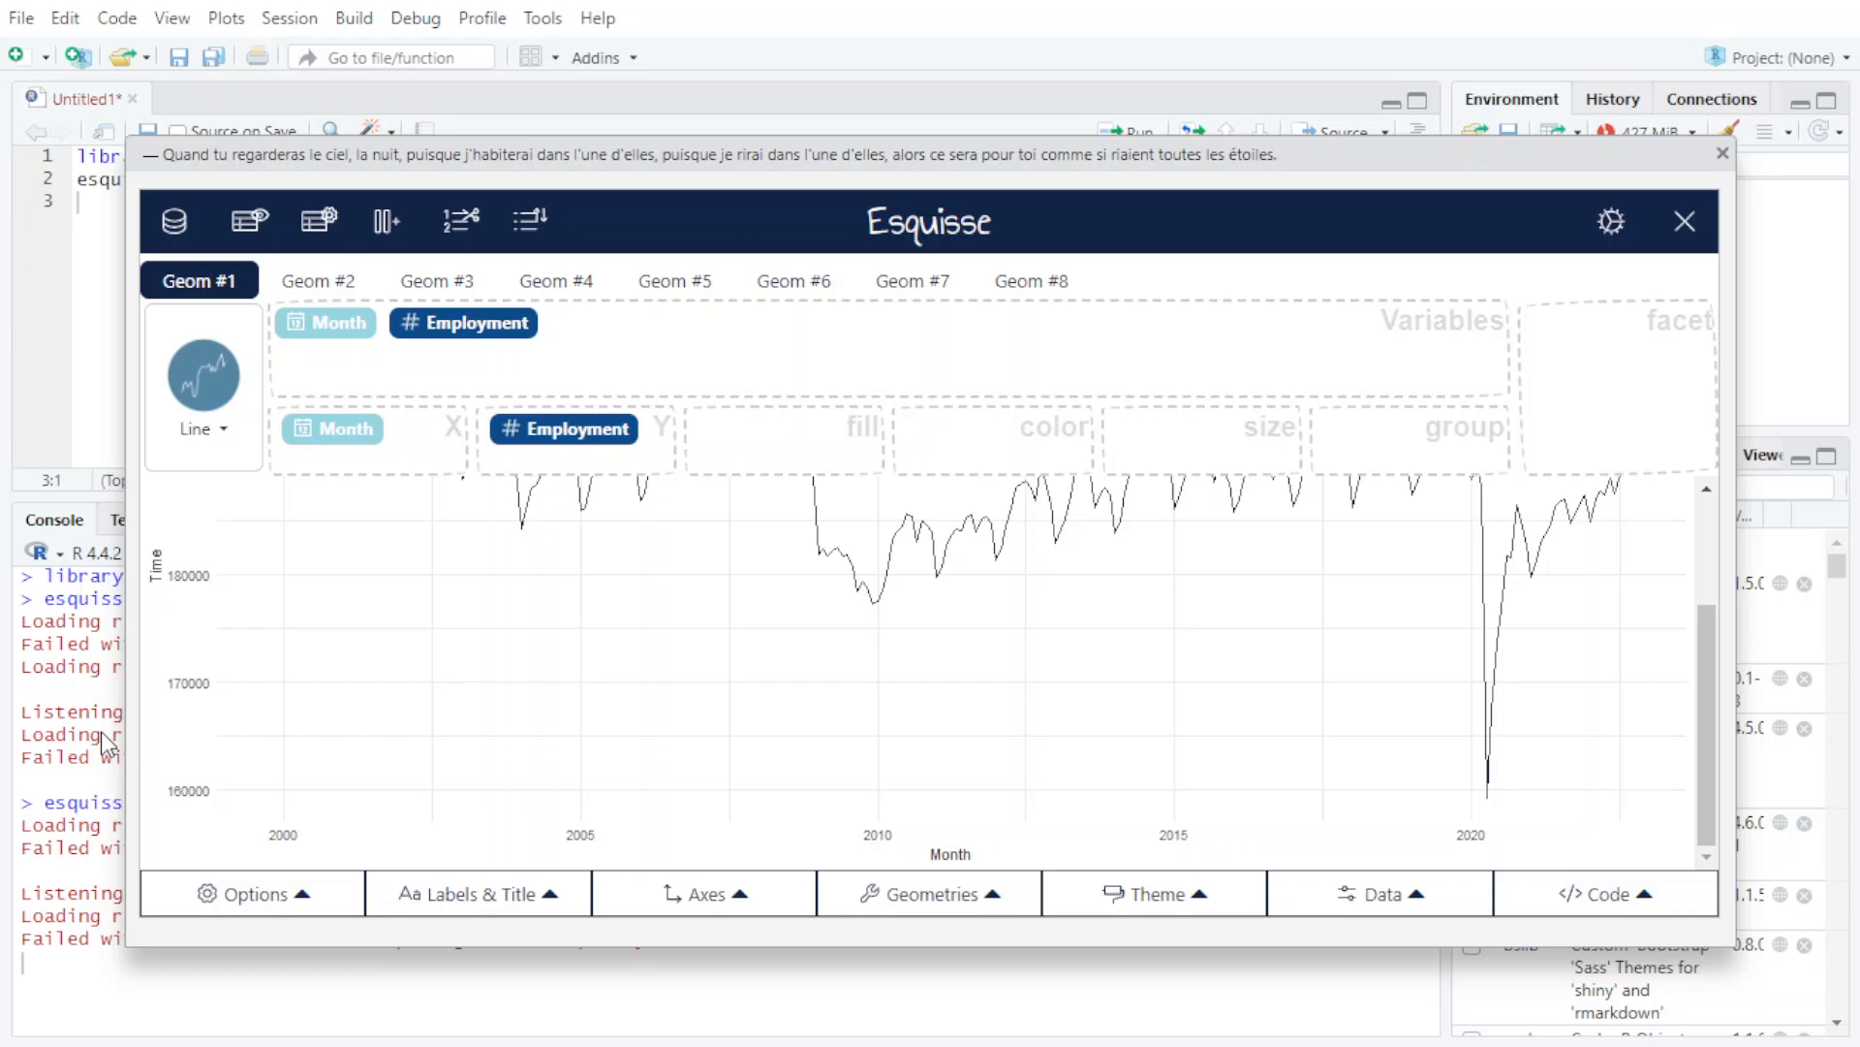
click(781, 901)
- Give the line chart the title "Employment over Time" and check it above the plot
click(527, 897)
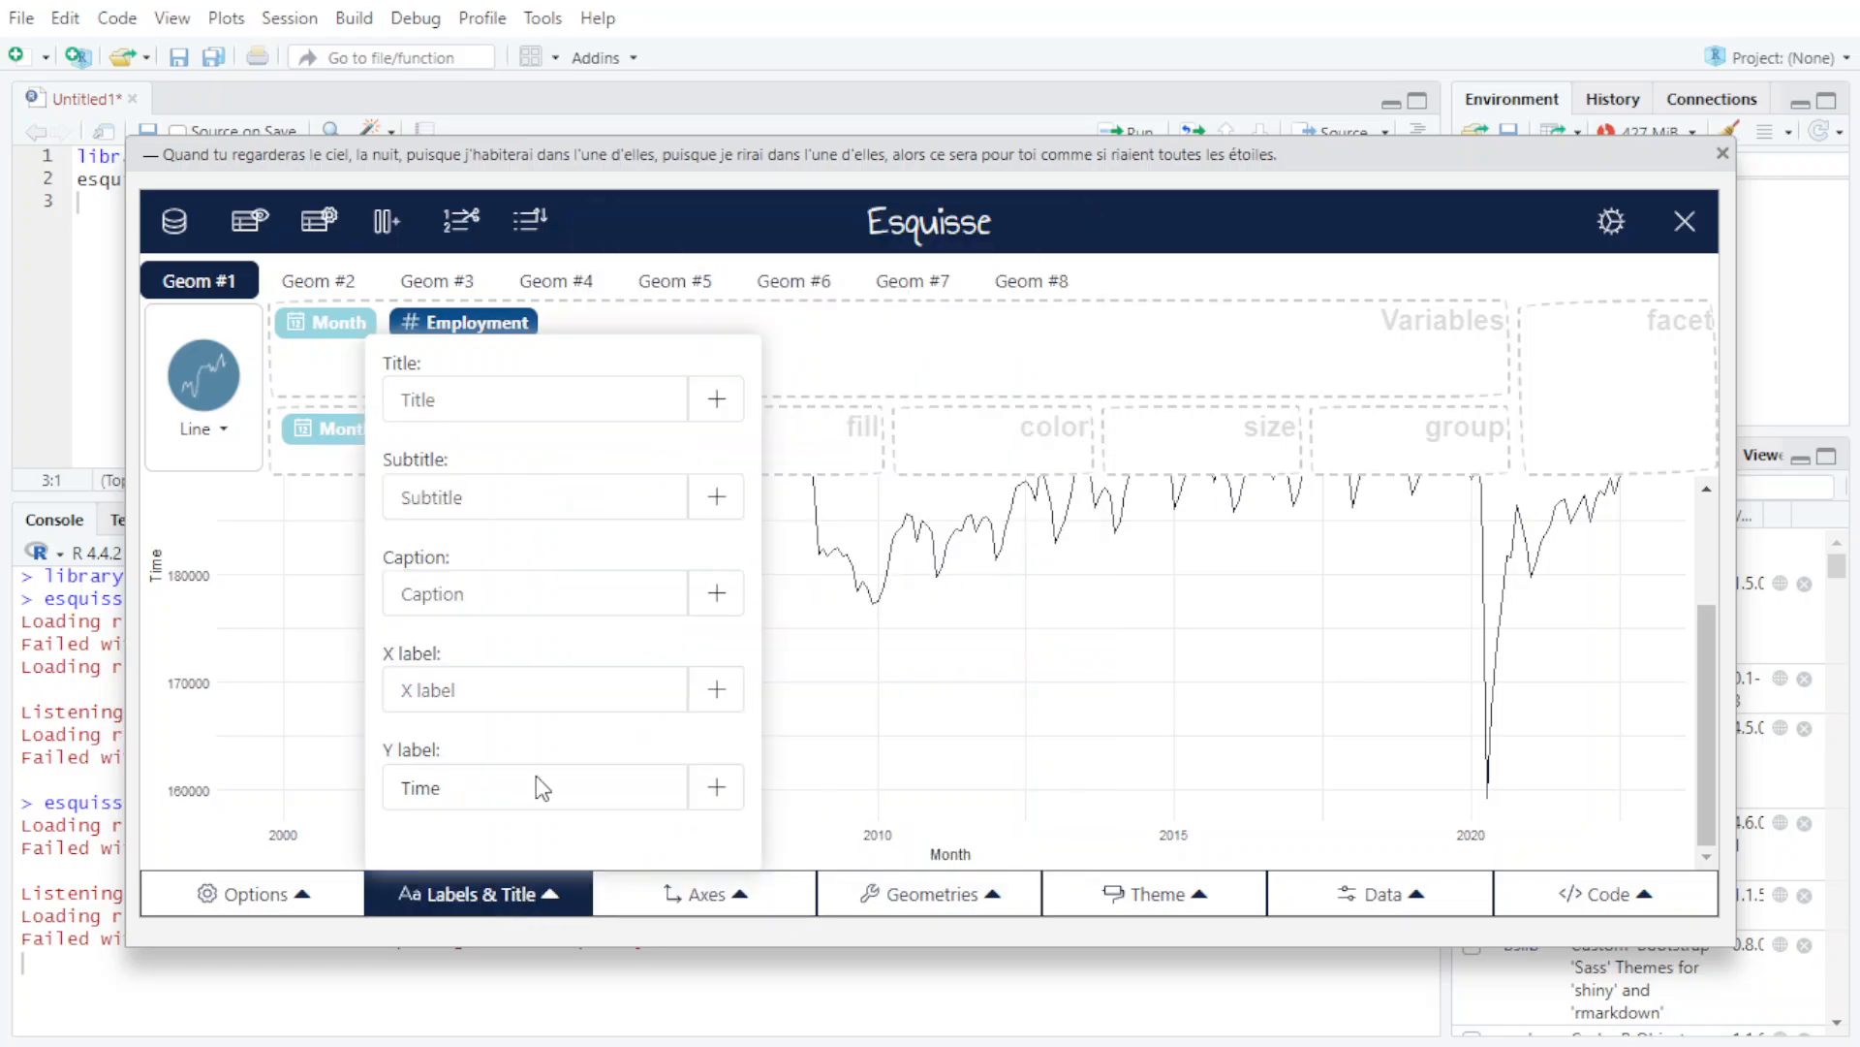
click(491, 397)
text(Em)
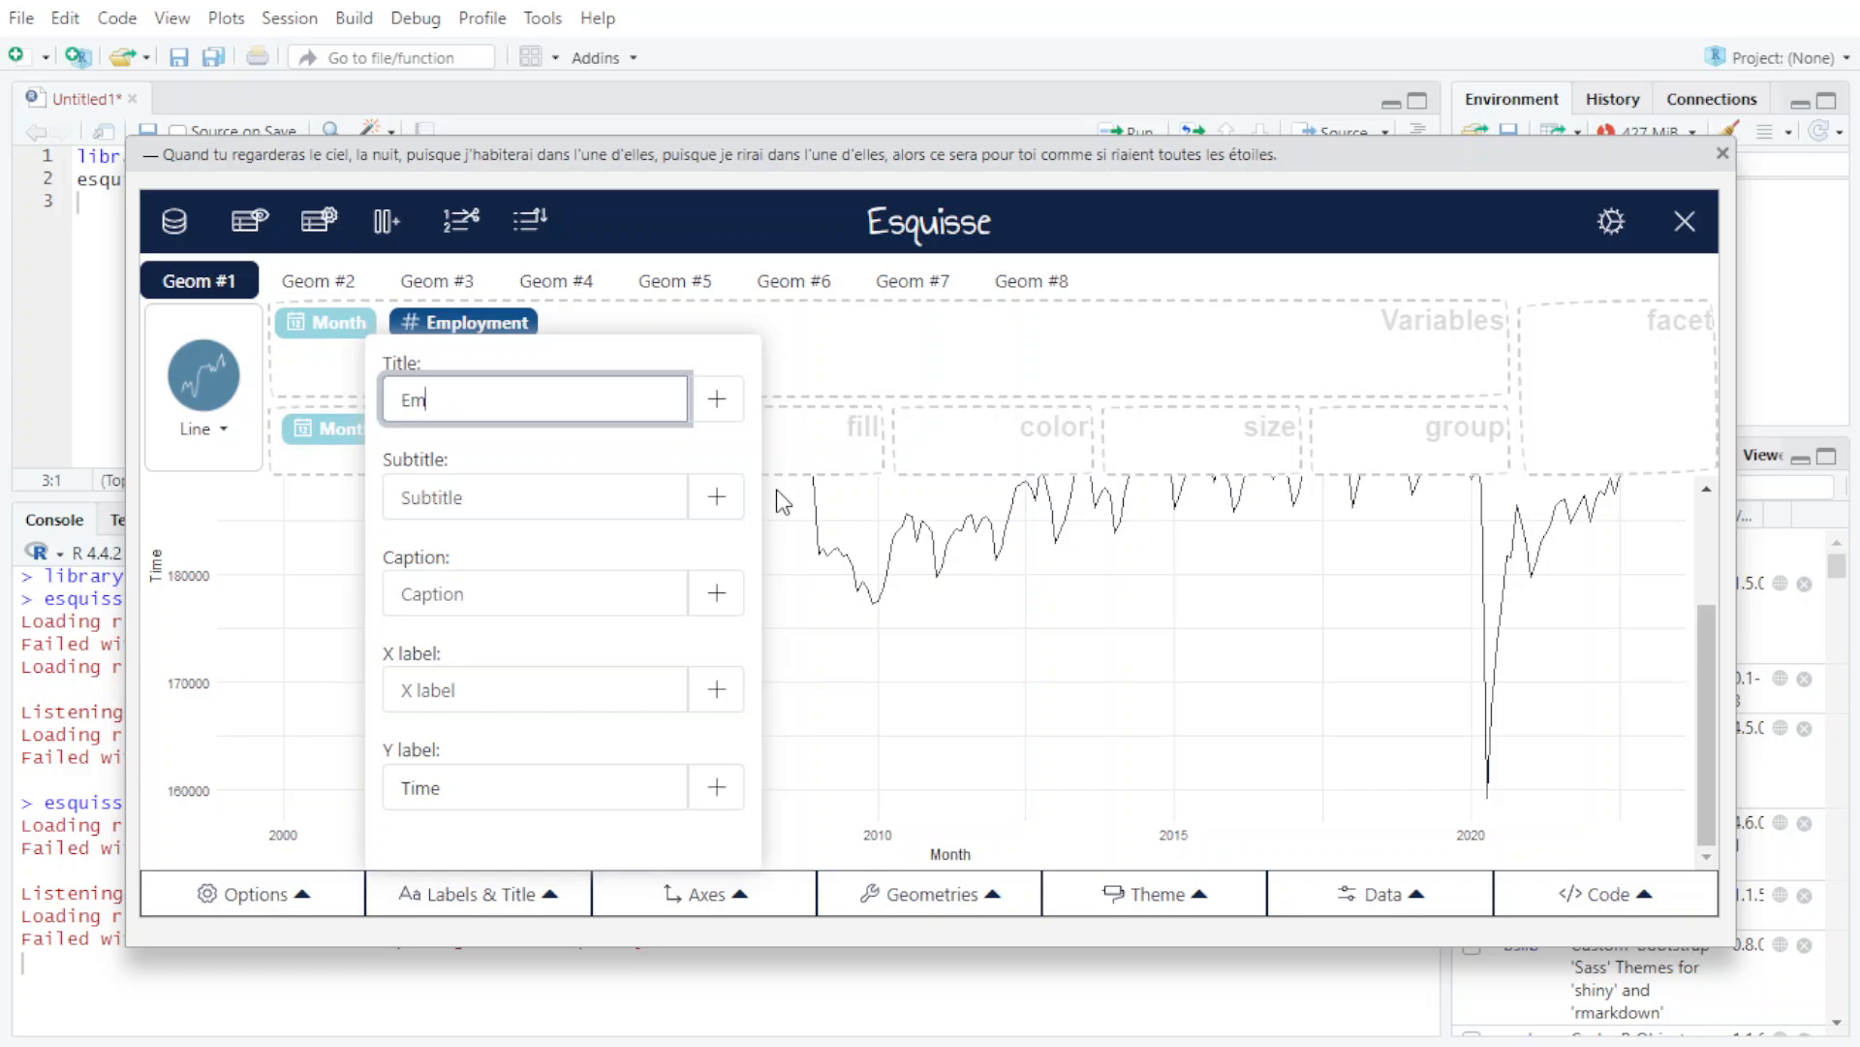
text(ployment ofver Time)
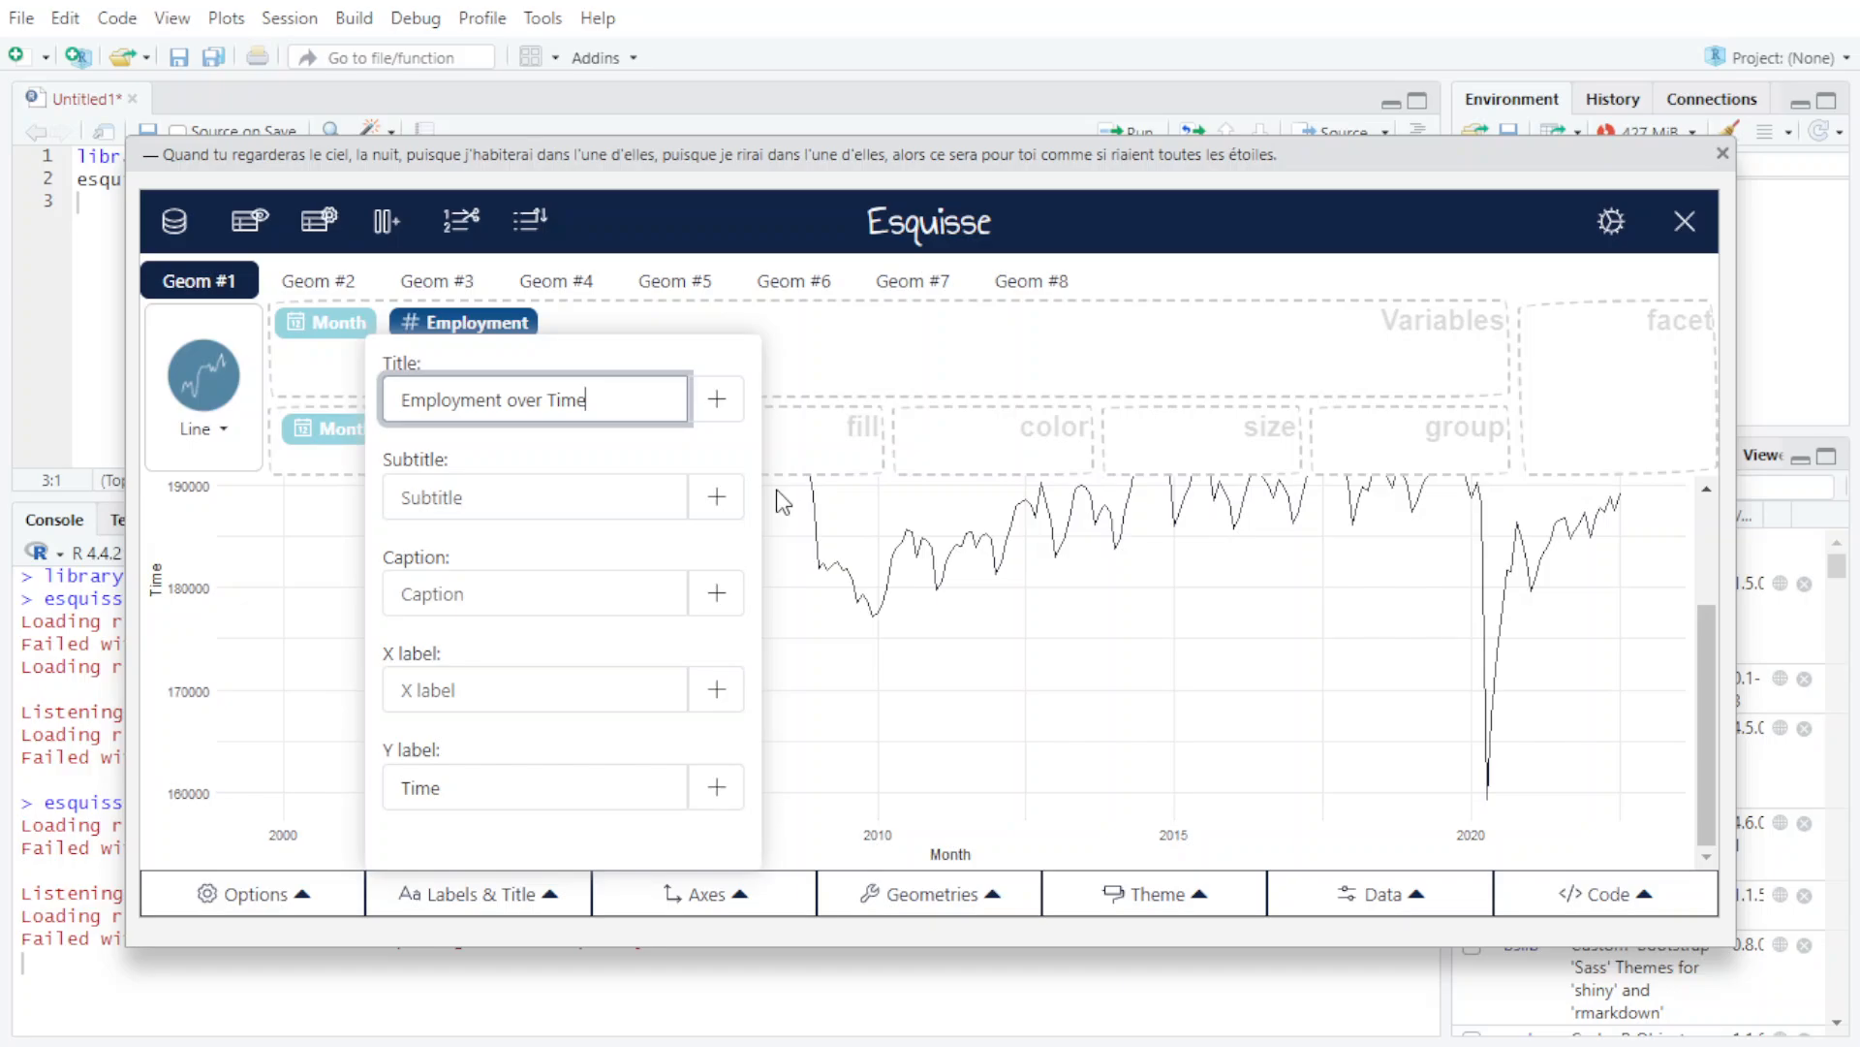
scroll(1167, 822, up, 3)
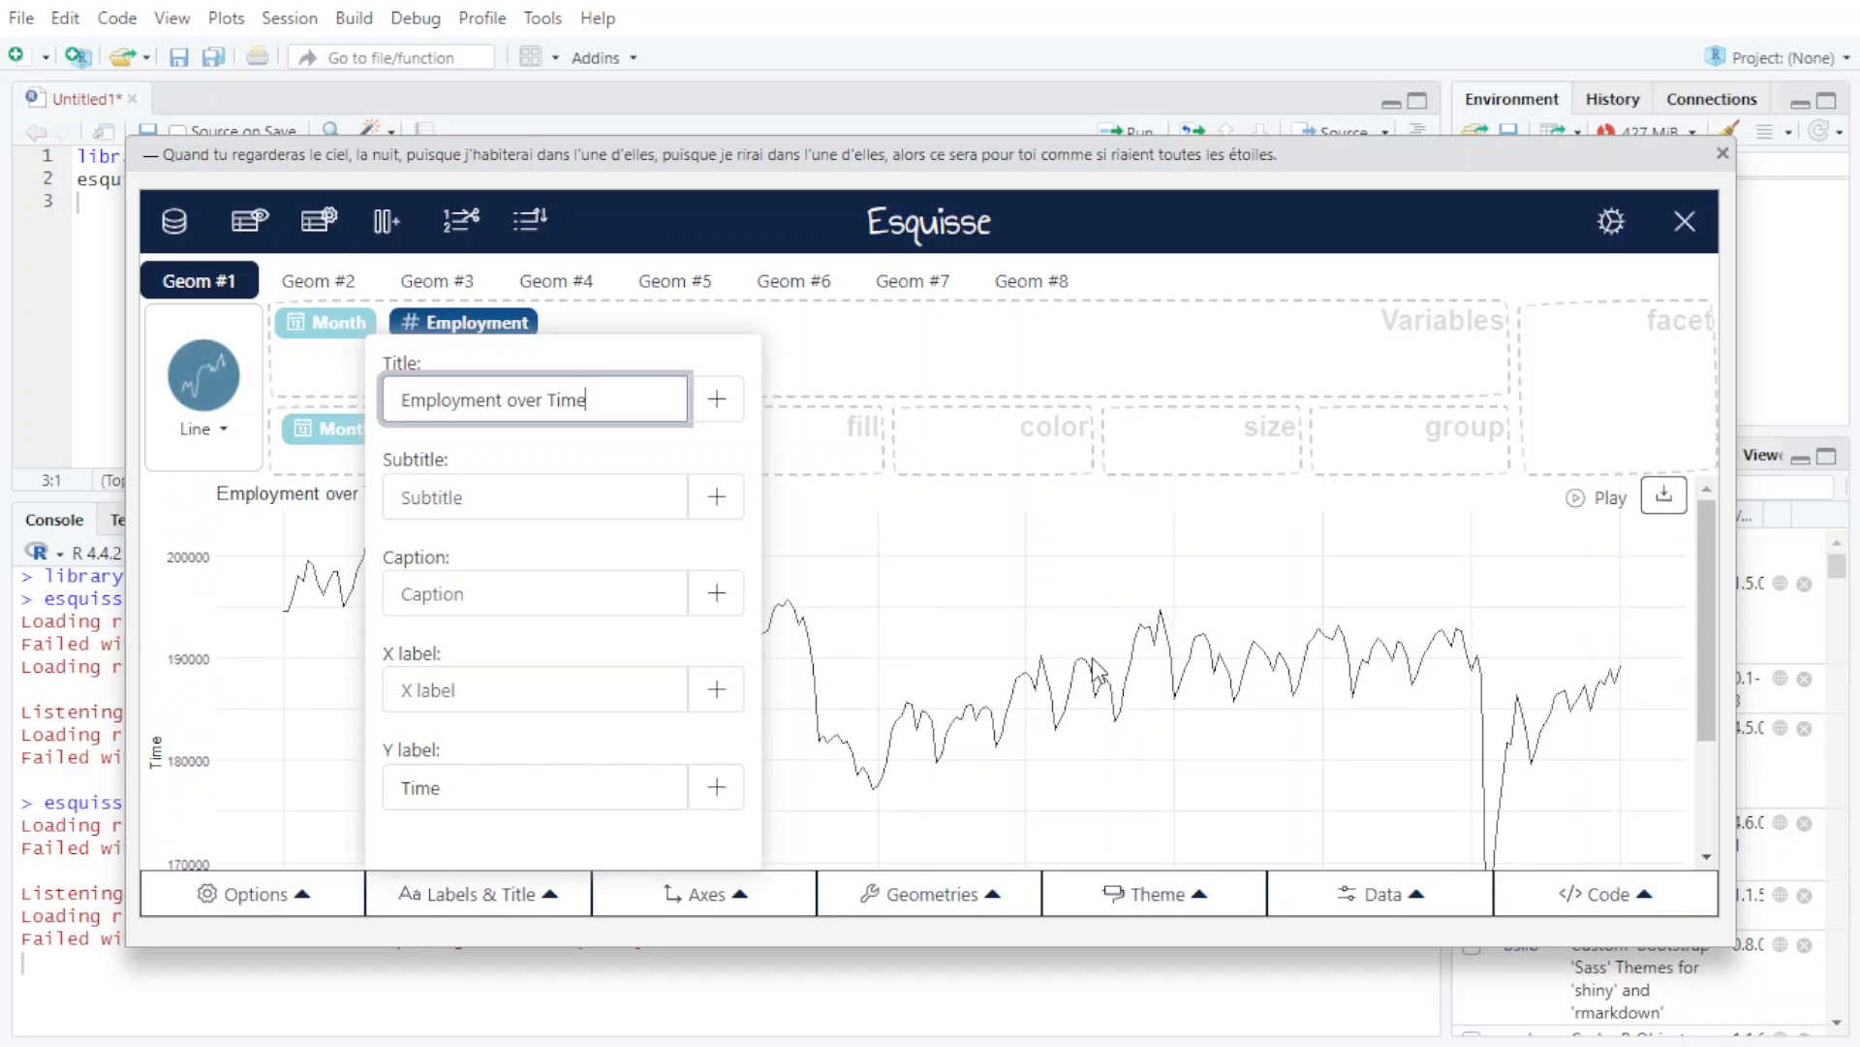
click(490, 896)
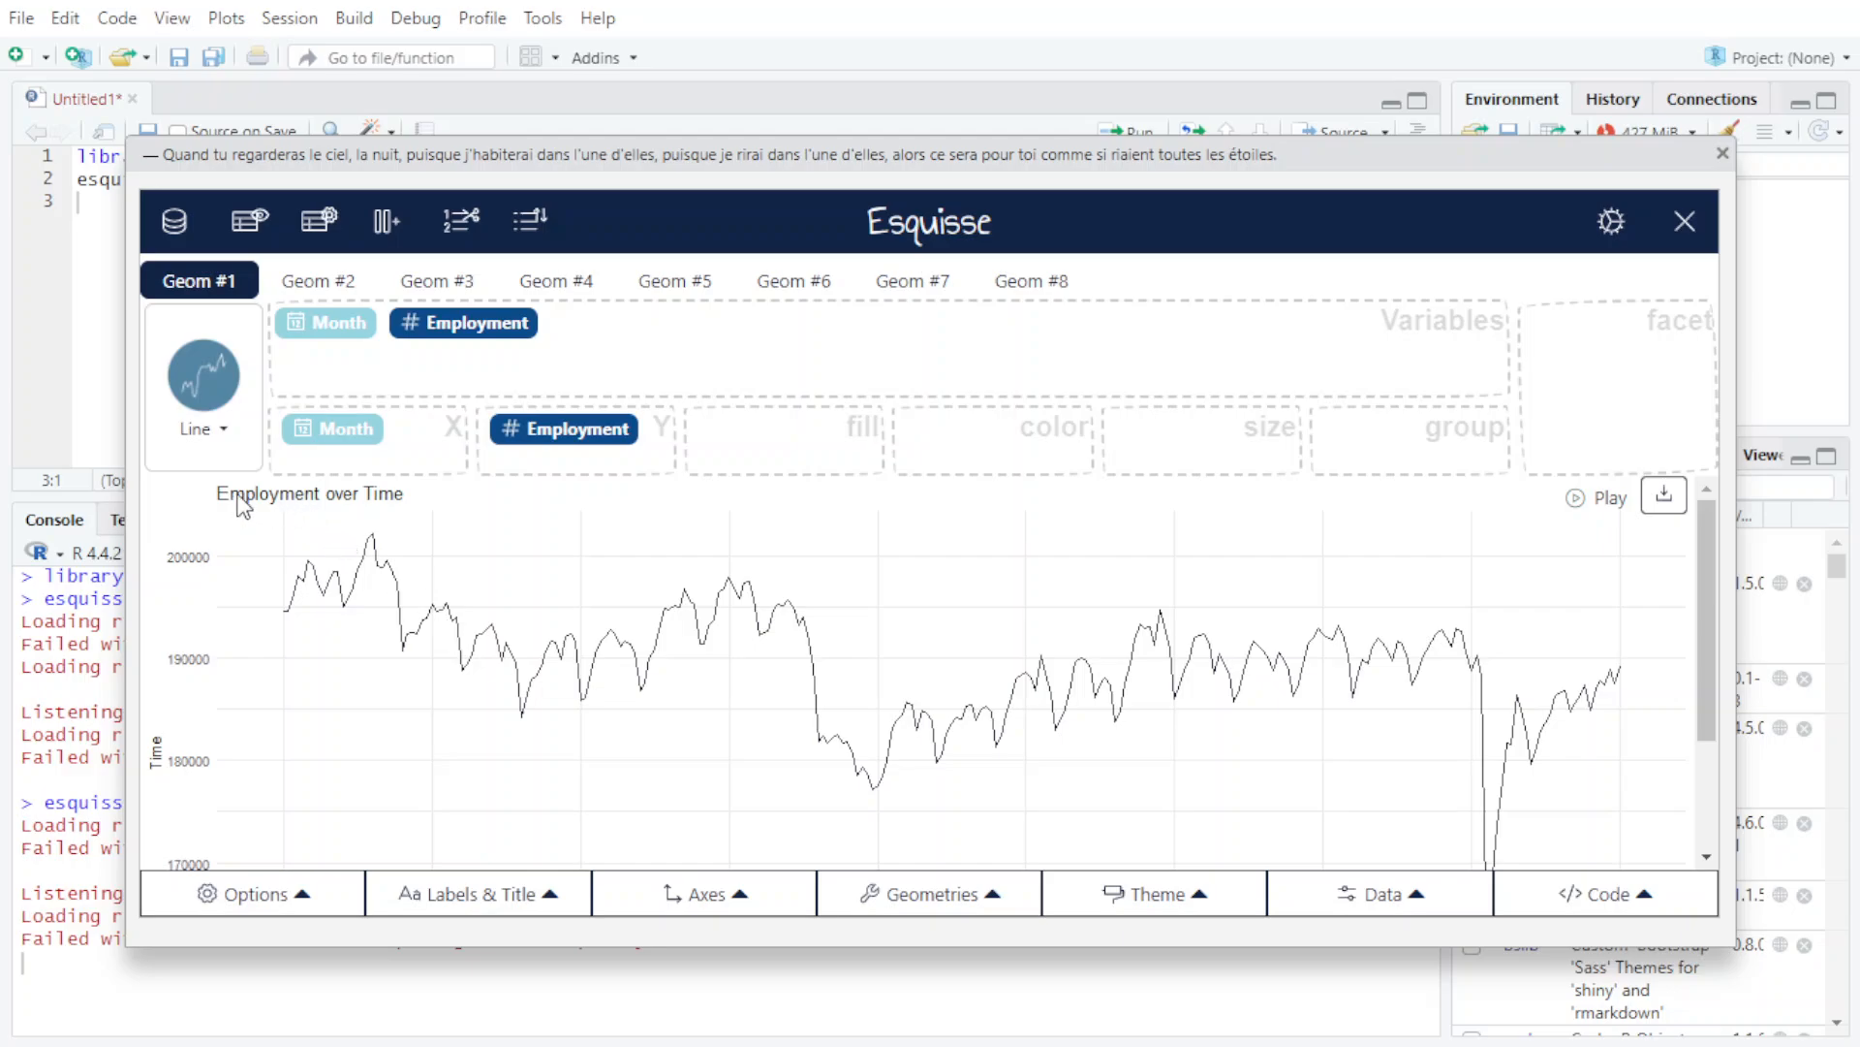
- Delete the title text from the line chart
click(509, 900)
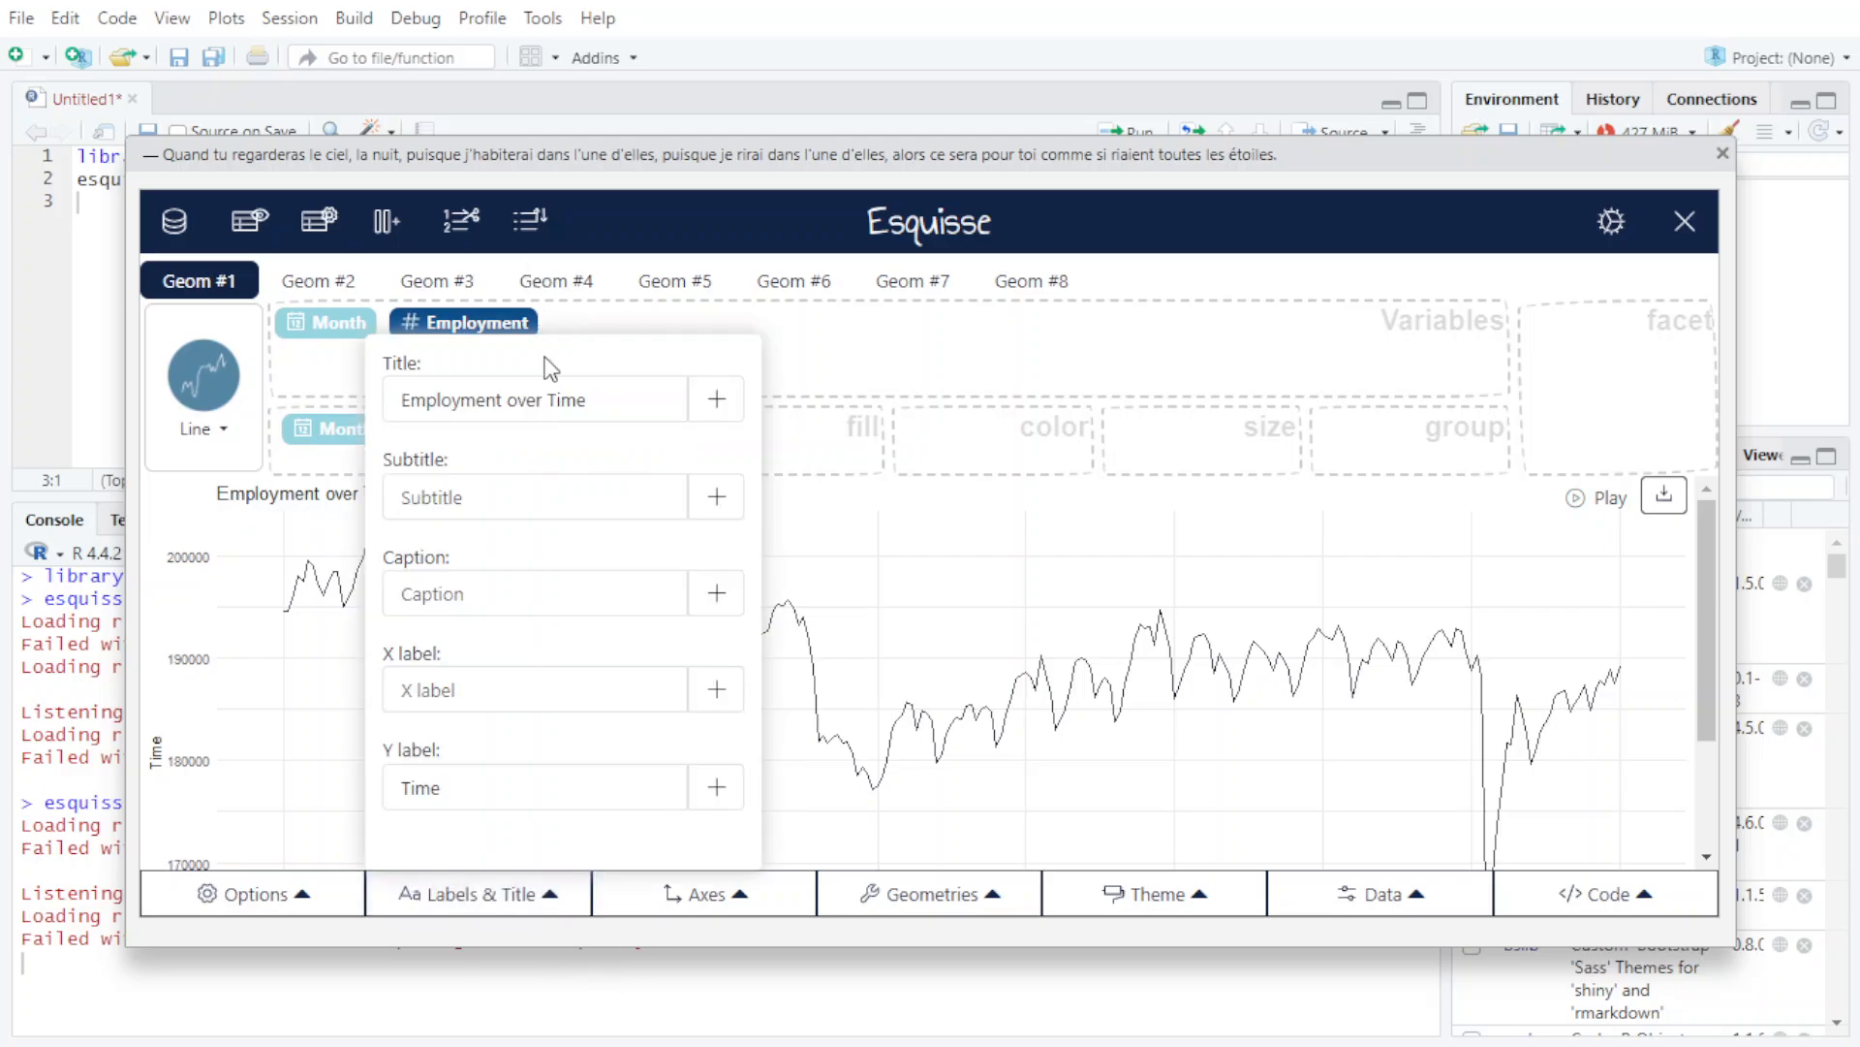
drag(599, 393, 186, 417)
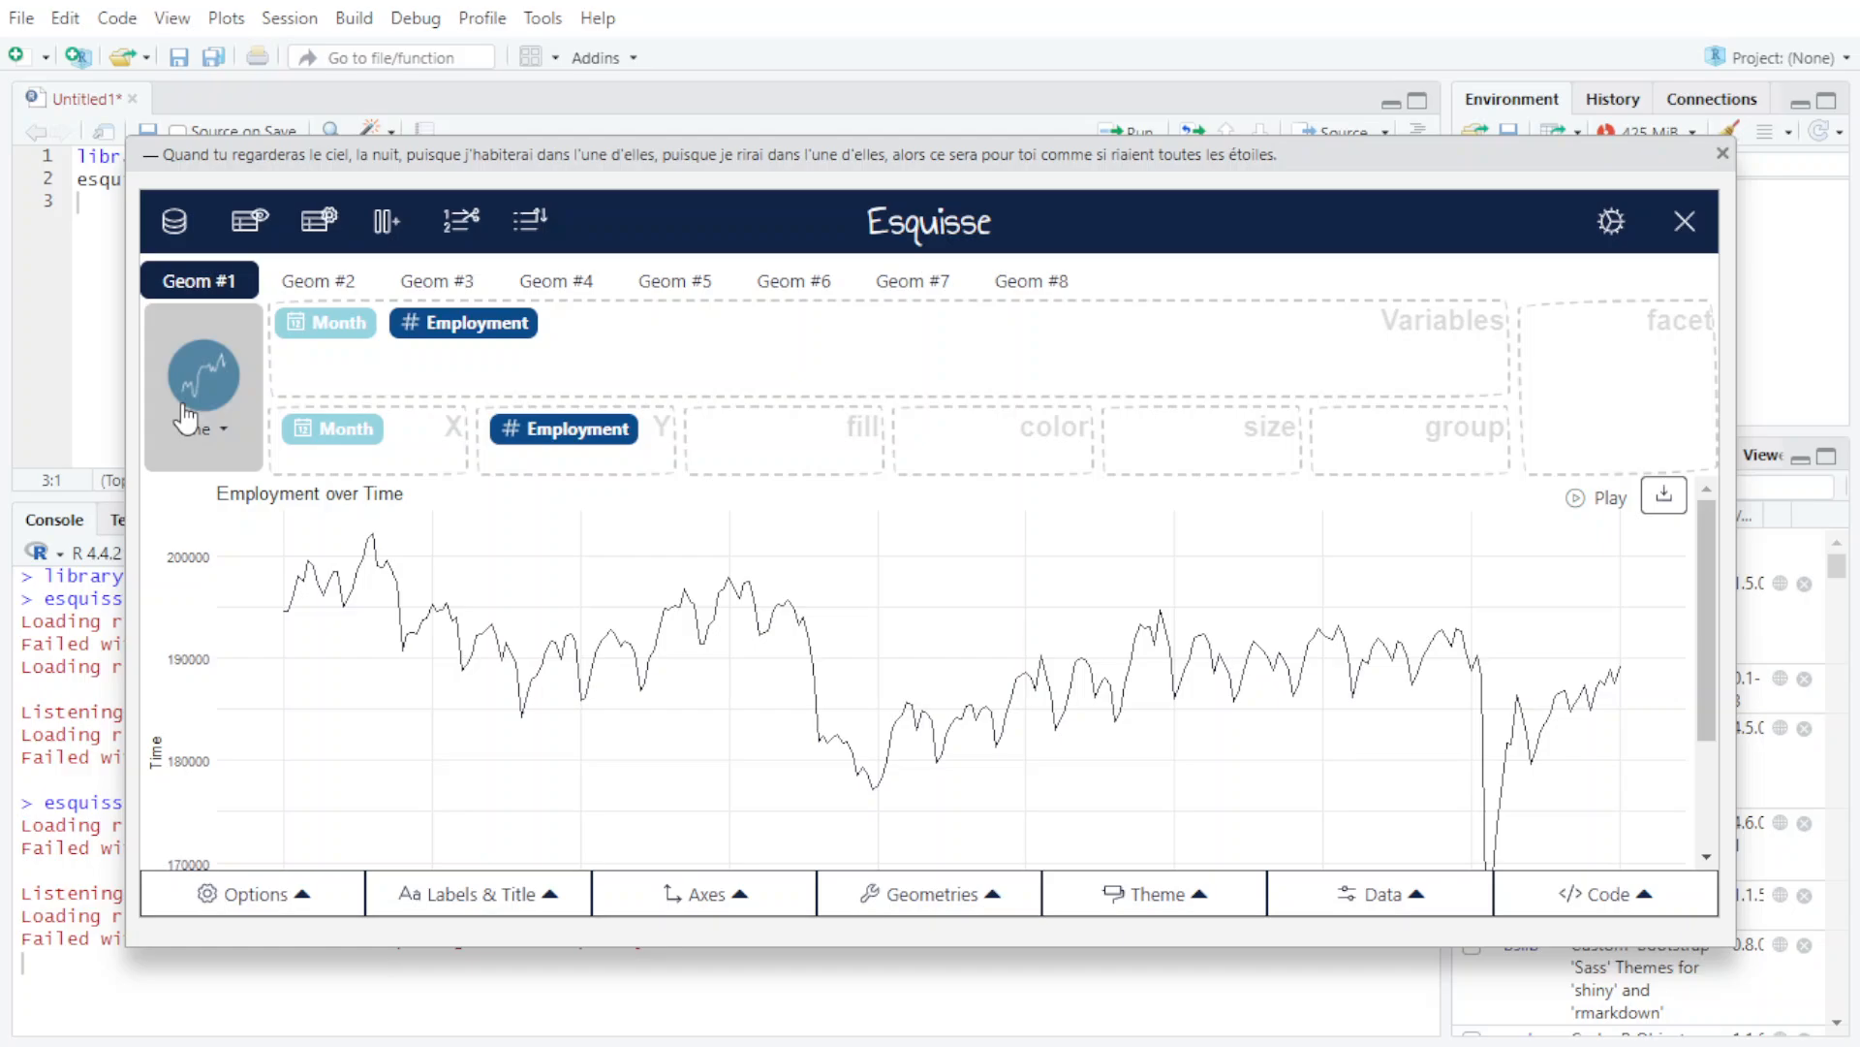
click(481, 897)
drag(605, 392, 454, 385)
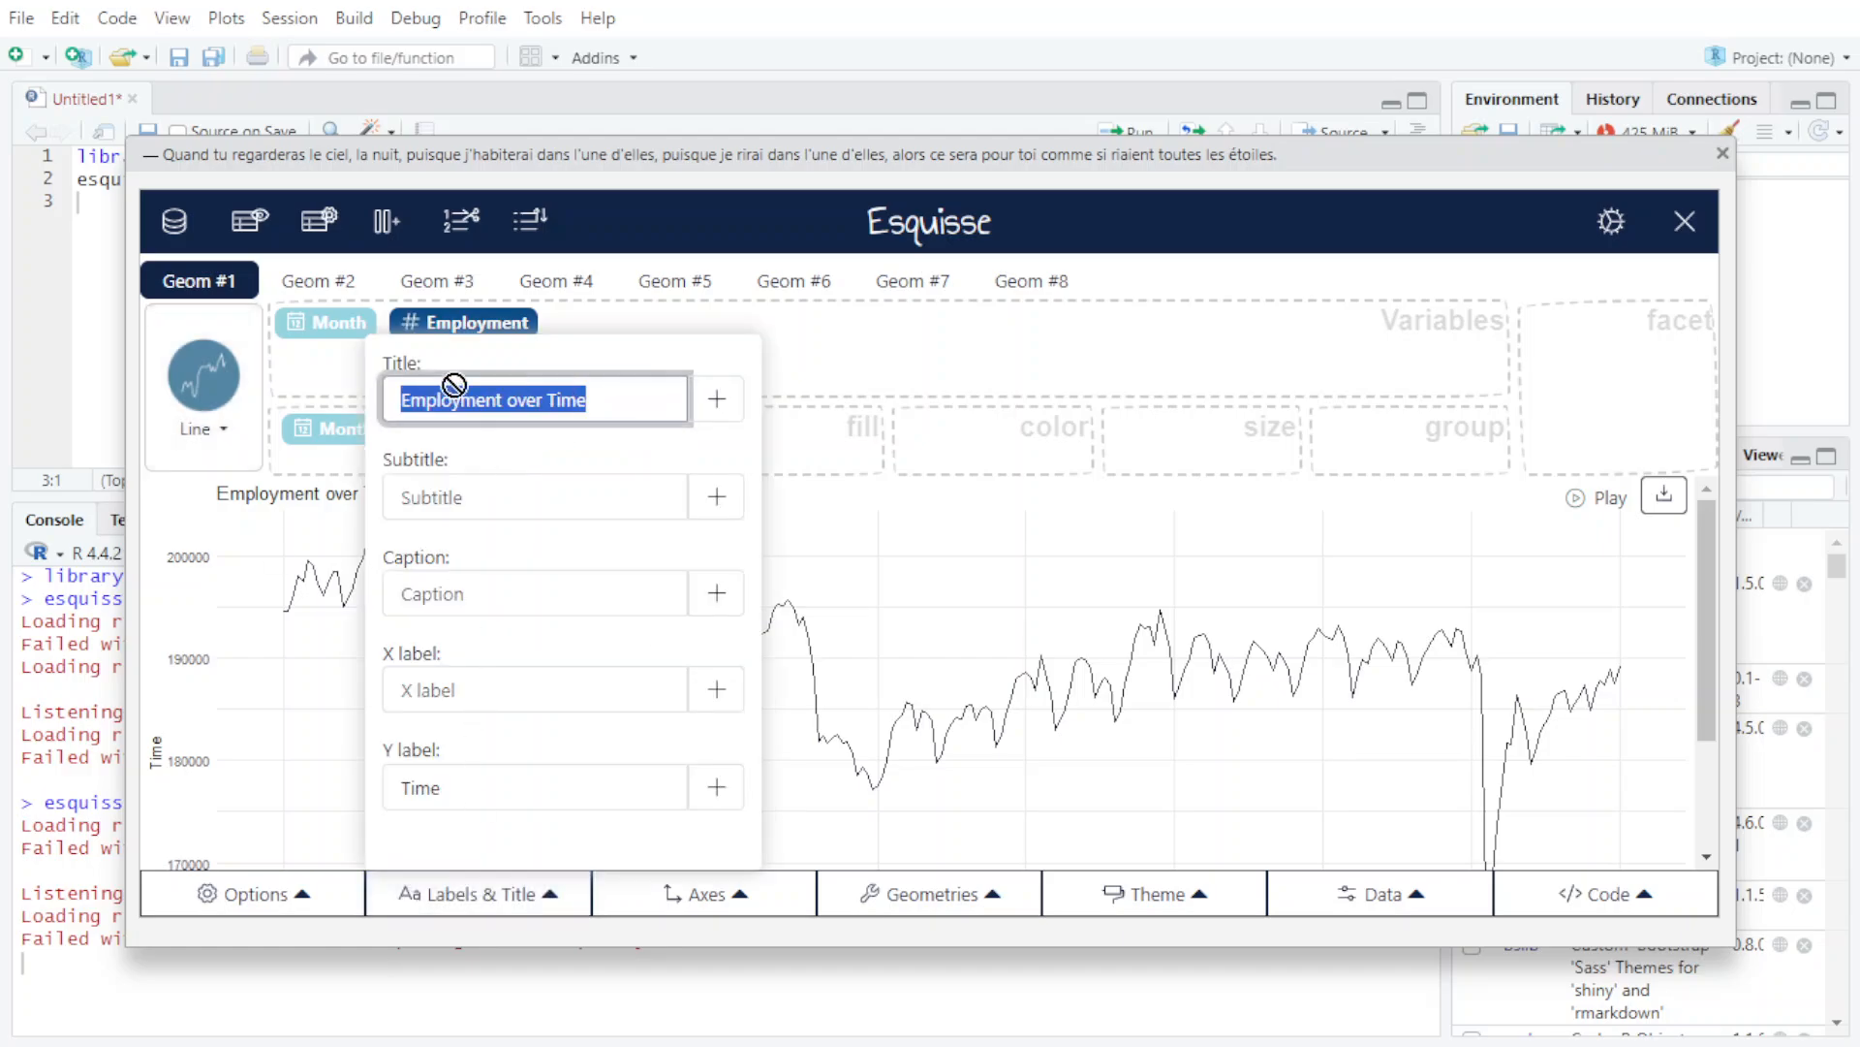
key(BackSpace)
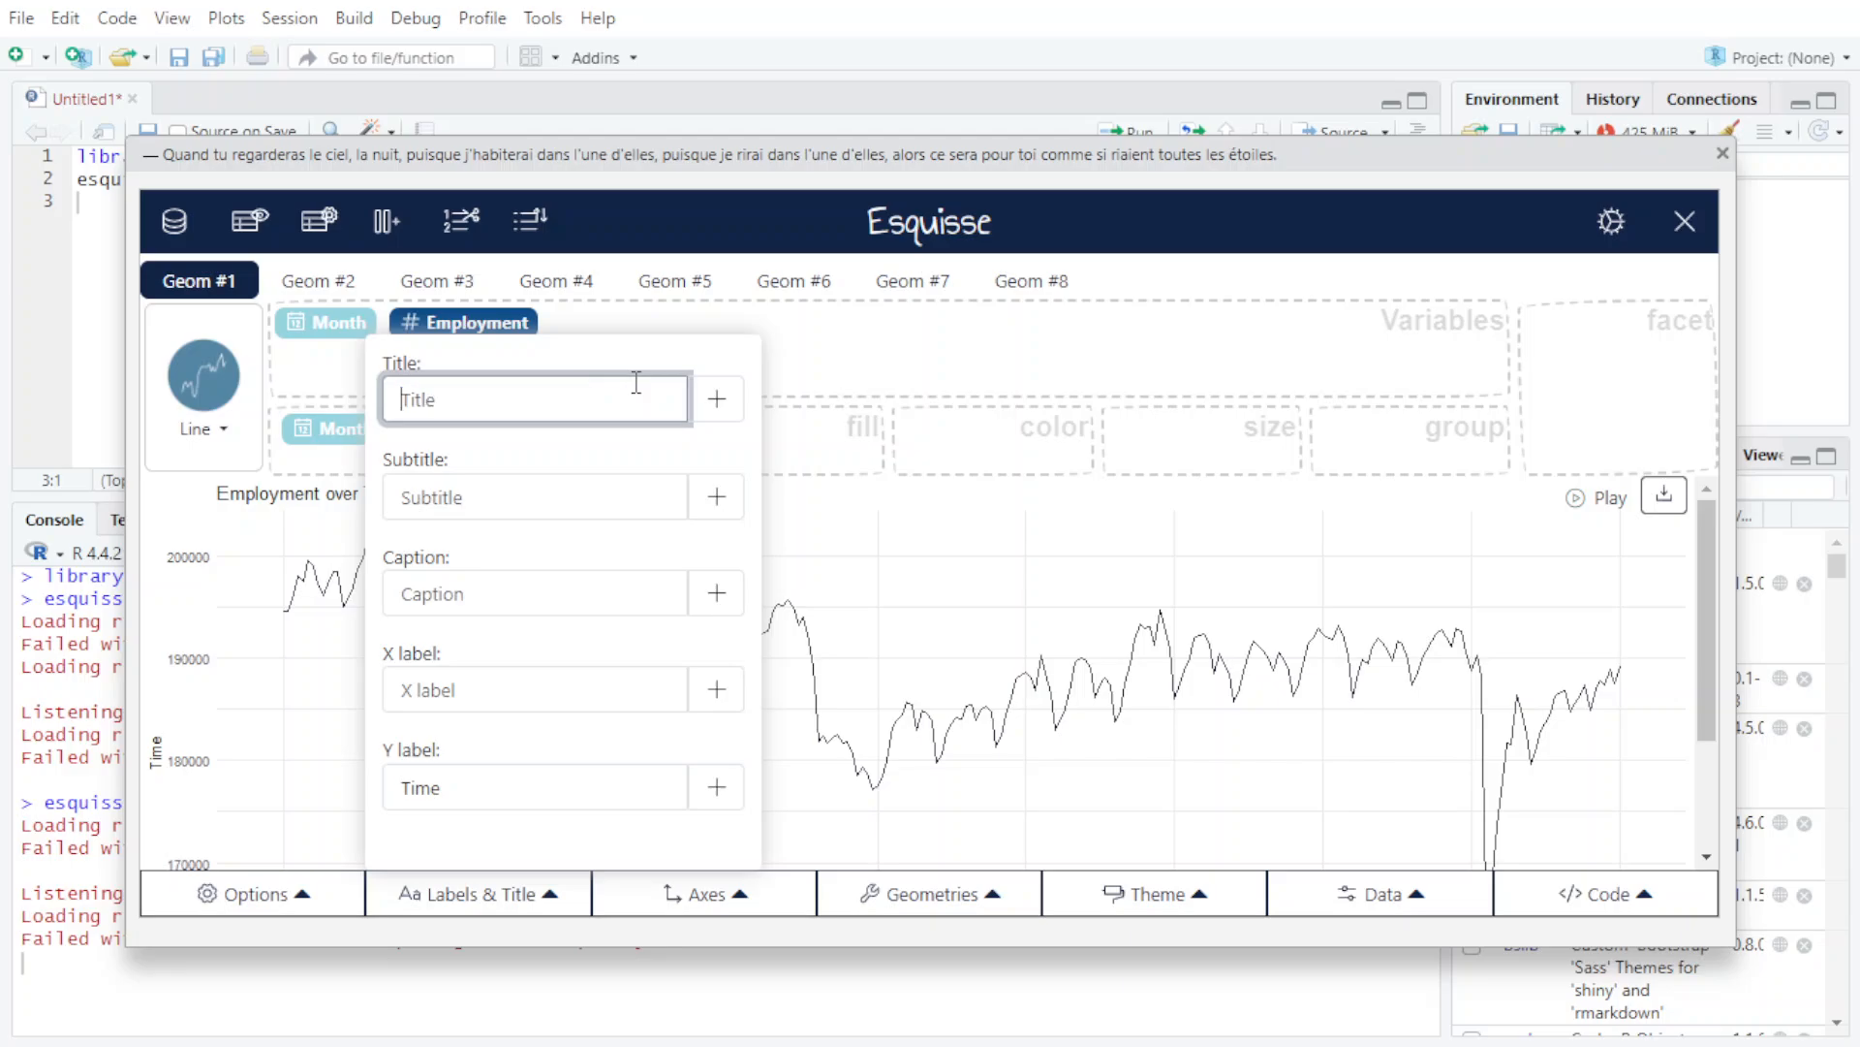
click(916, 634)
- Clear the chart's Y label and set the X label to Time
scroll(507, 685, down, 3)
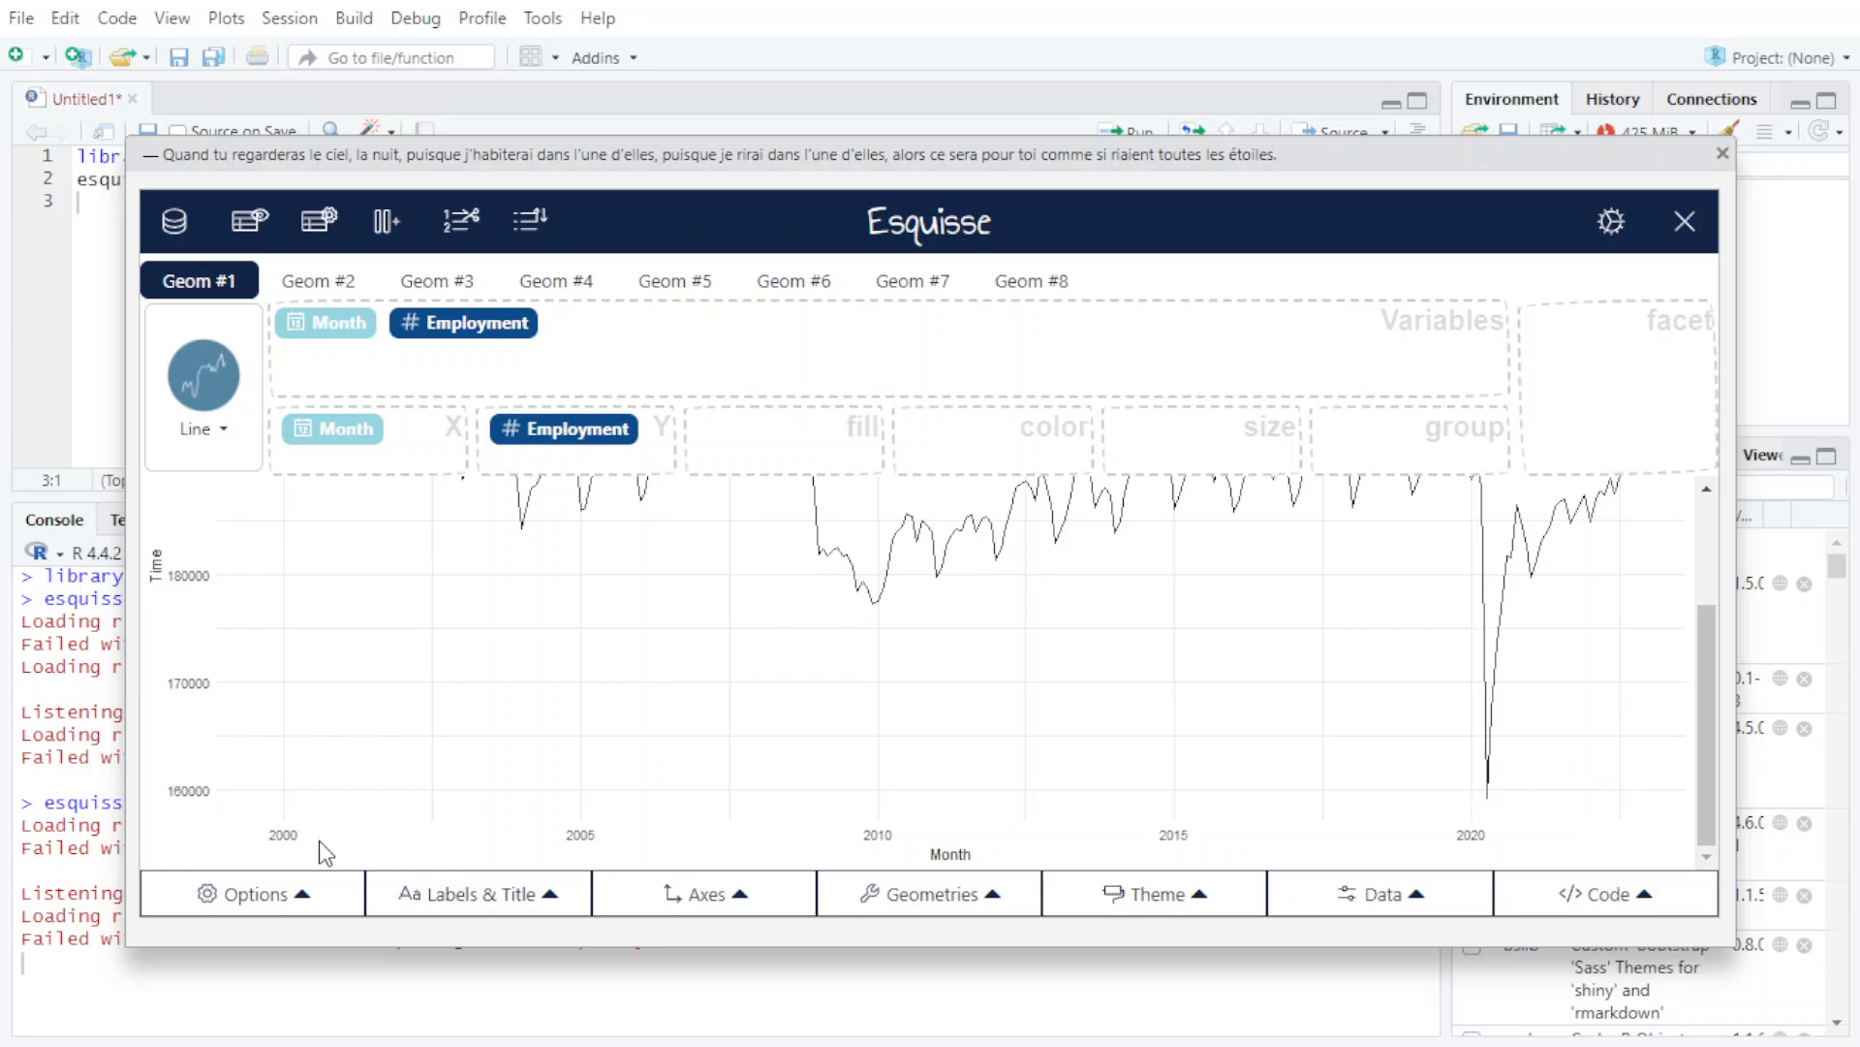
click(628, 907)
click(434, 897)
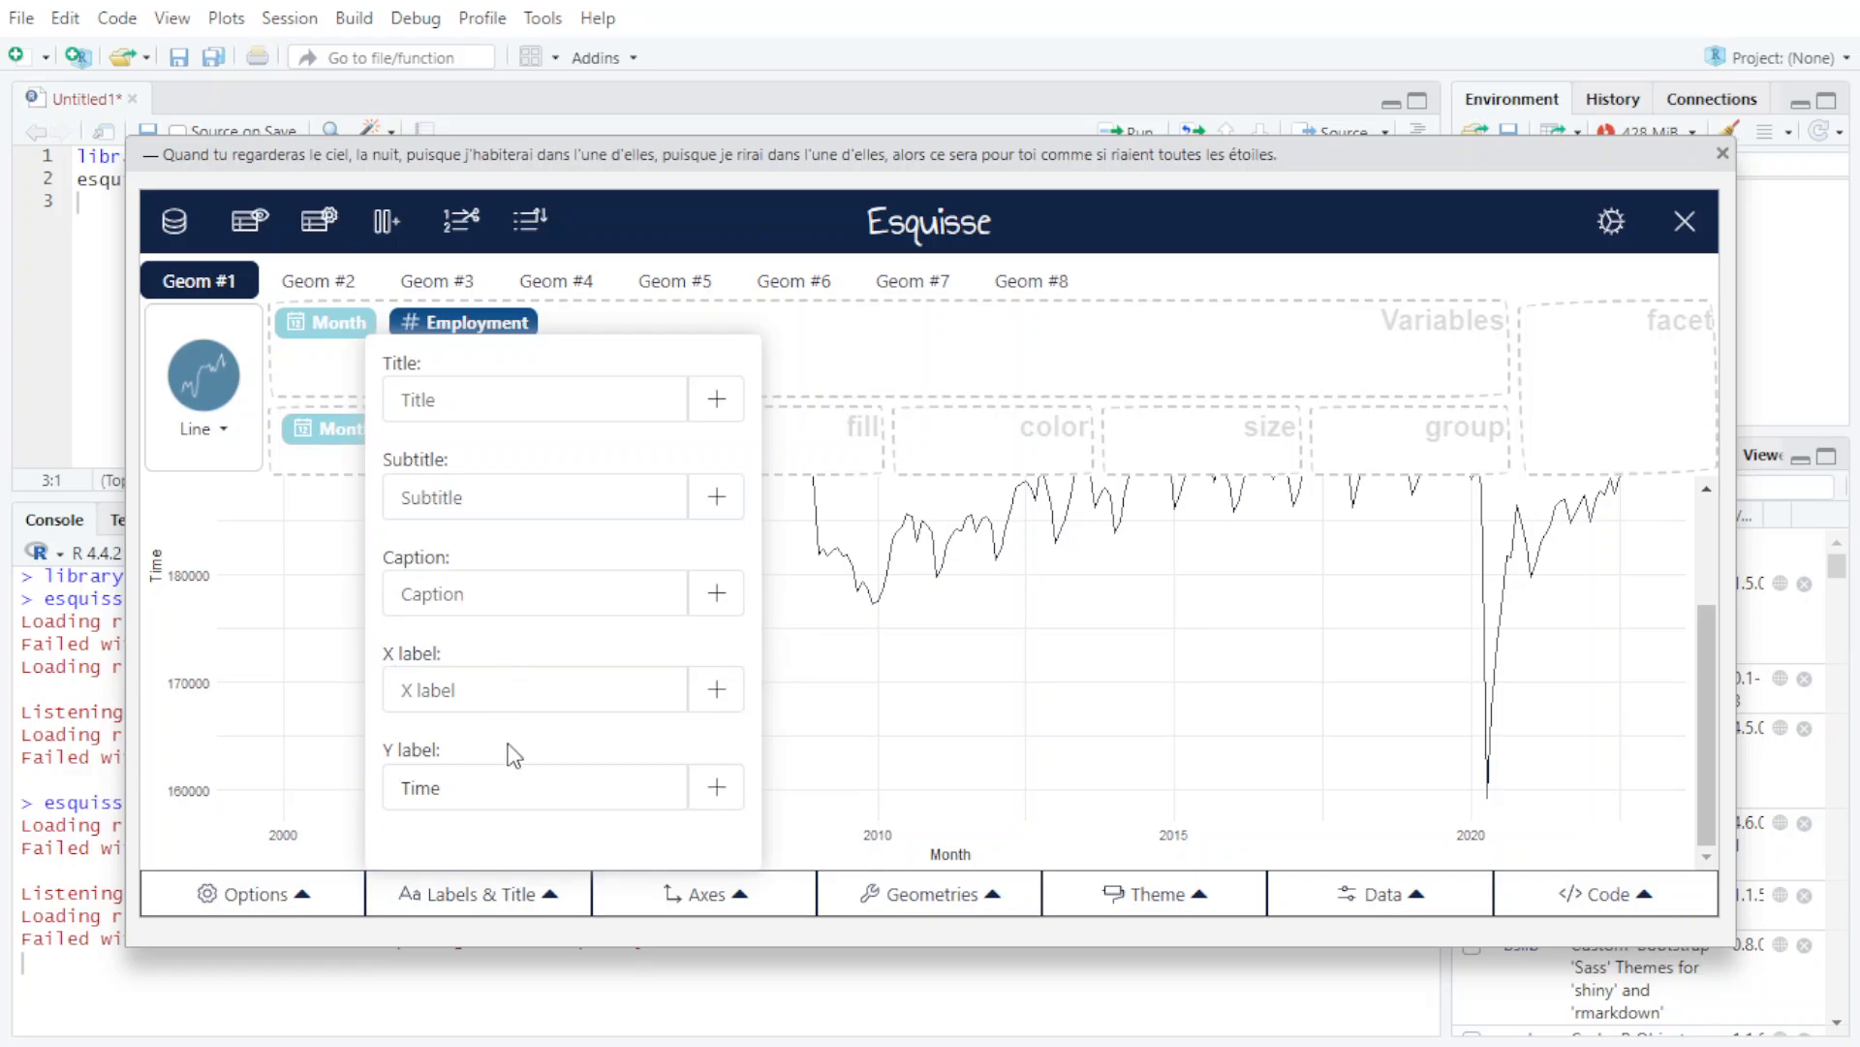
click(542, 805)
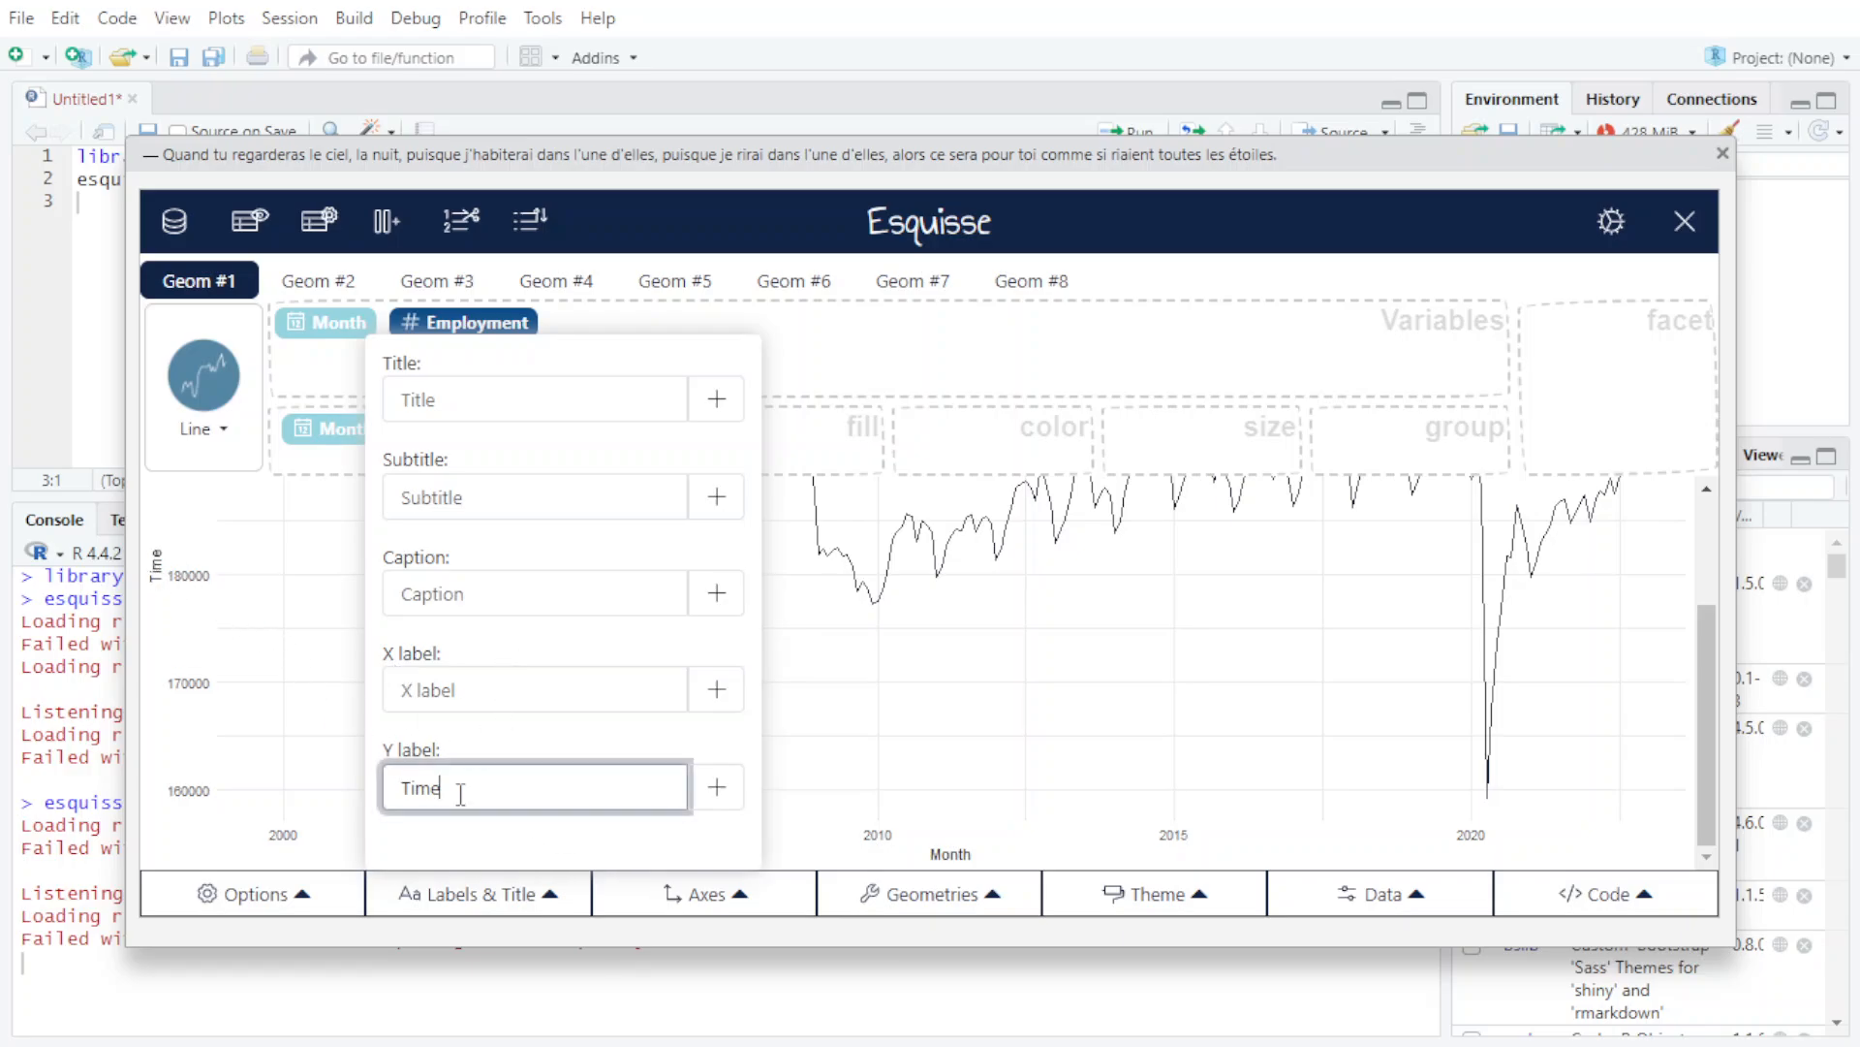
click(320, 804)
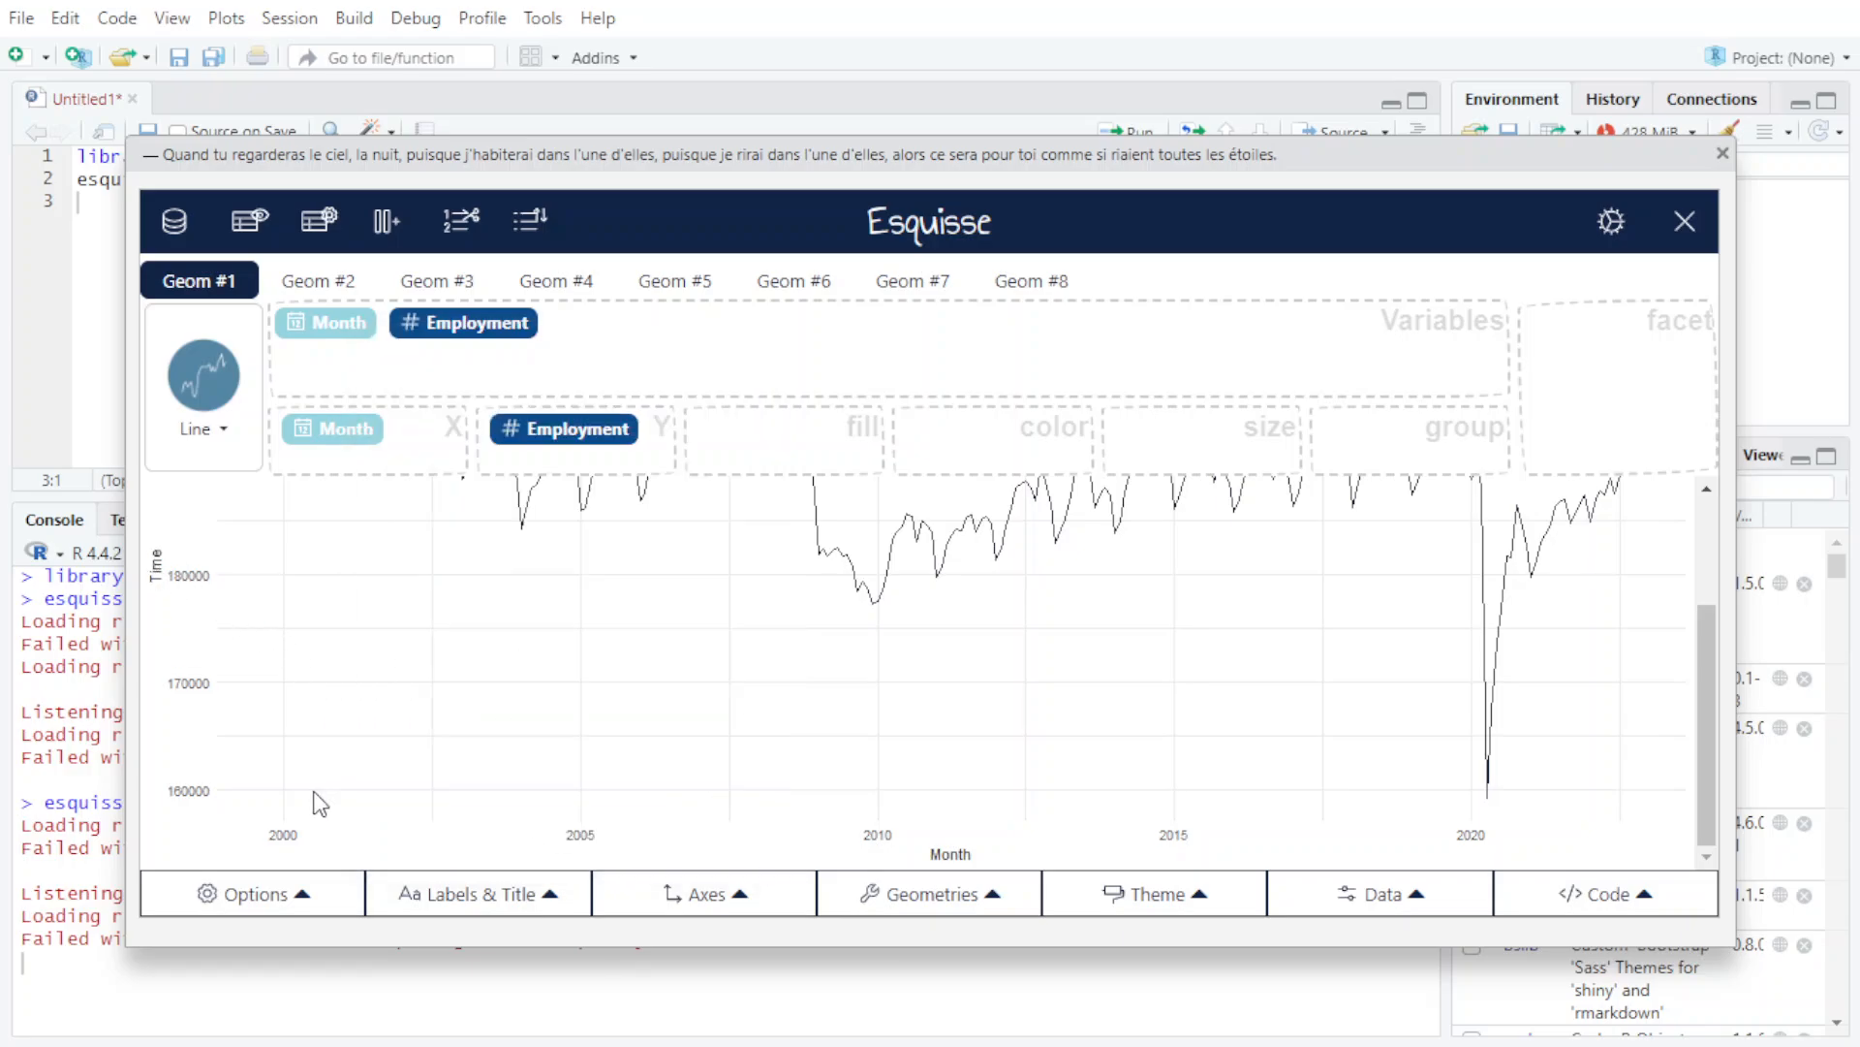
click(490, 886)
double_click(391, 787)
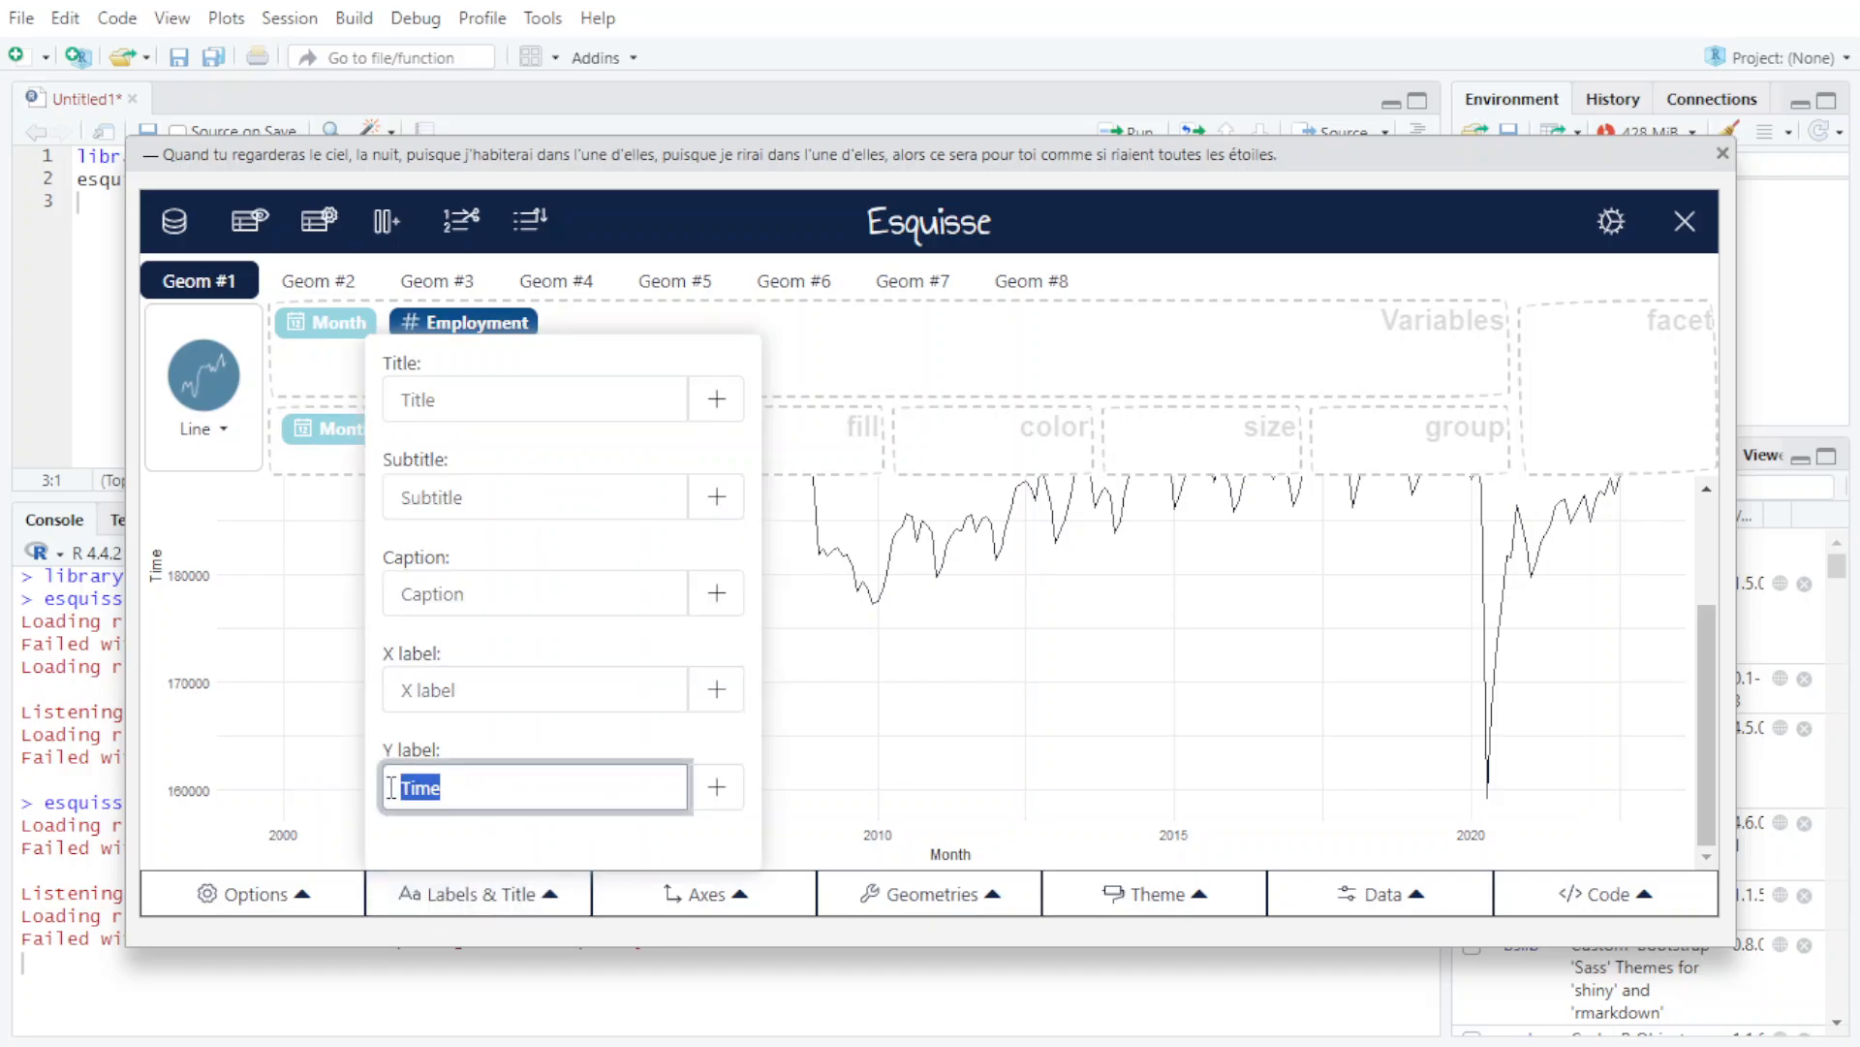
key(BackSpace)
click(475, 705)
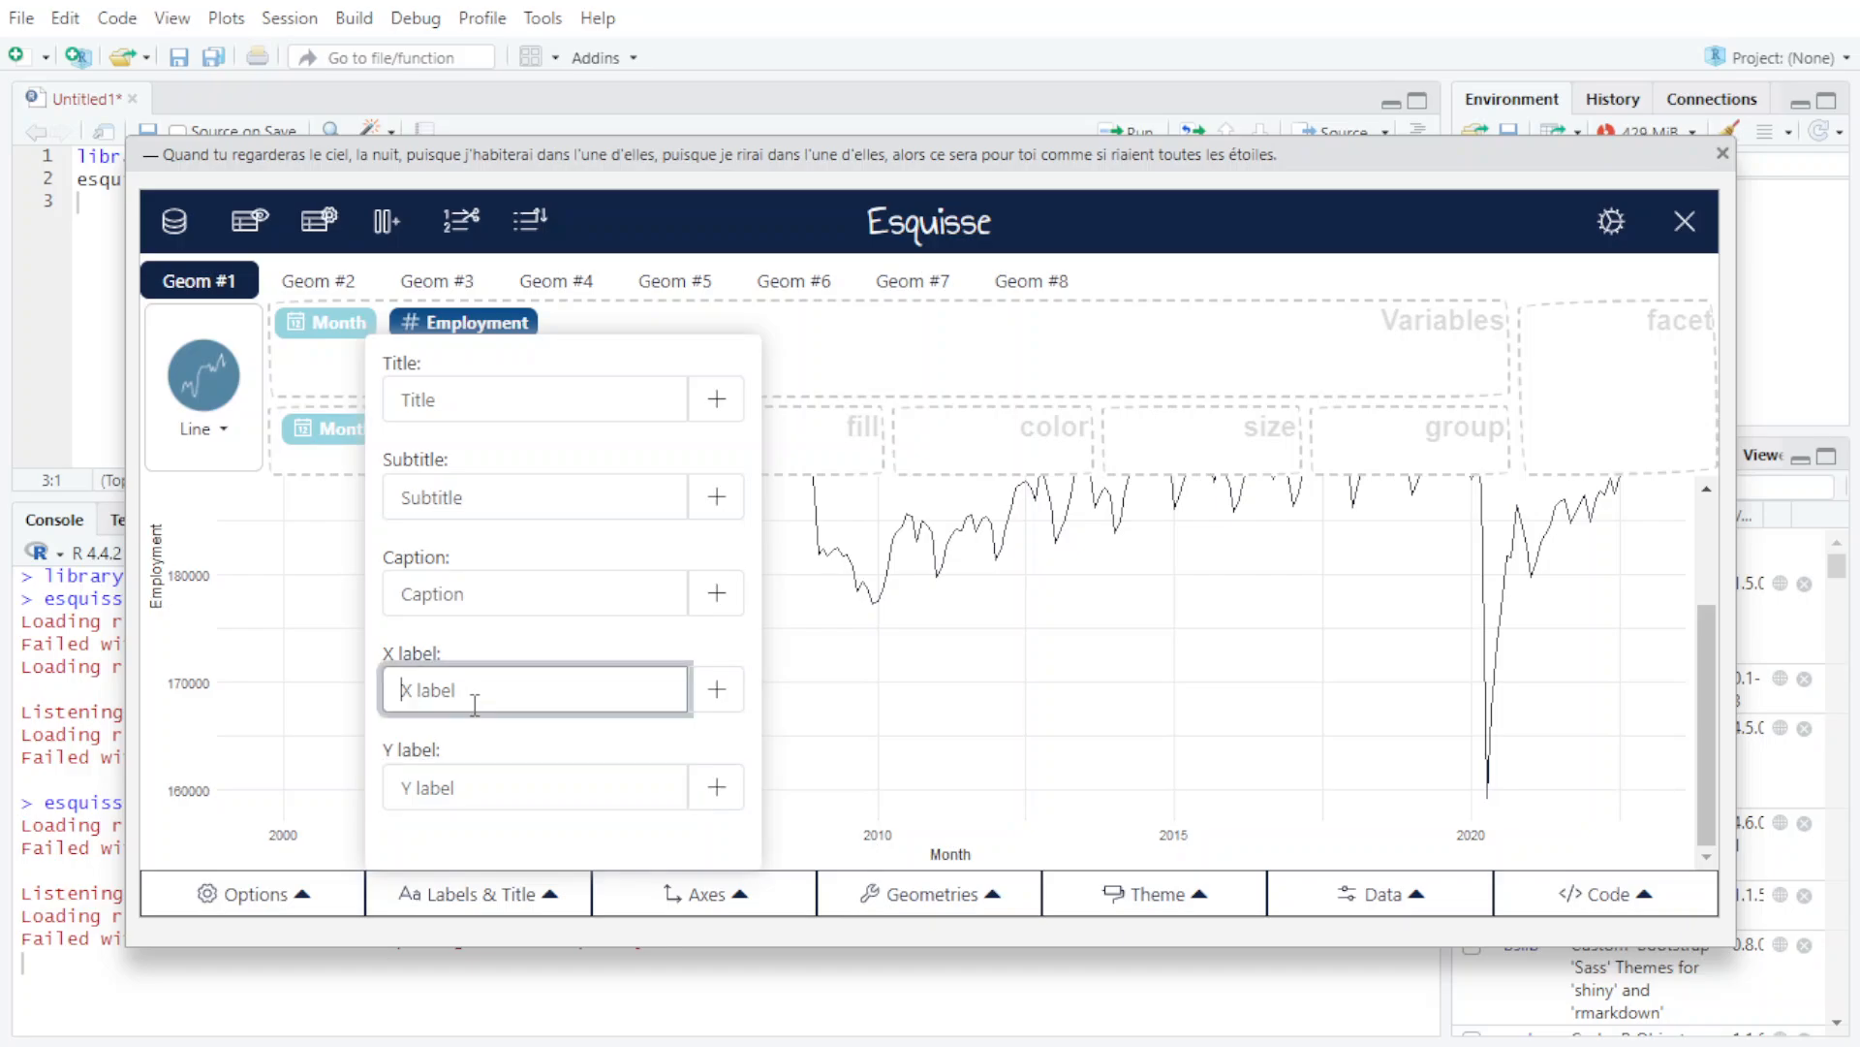
text(Time)
click(485, 895)
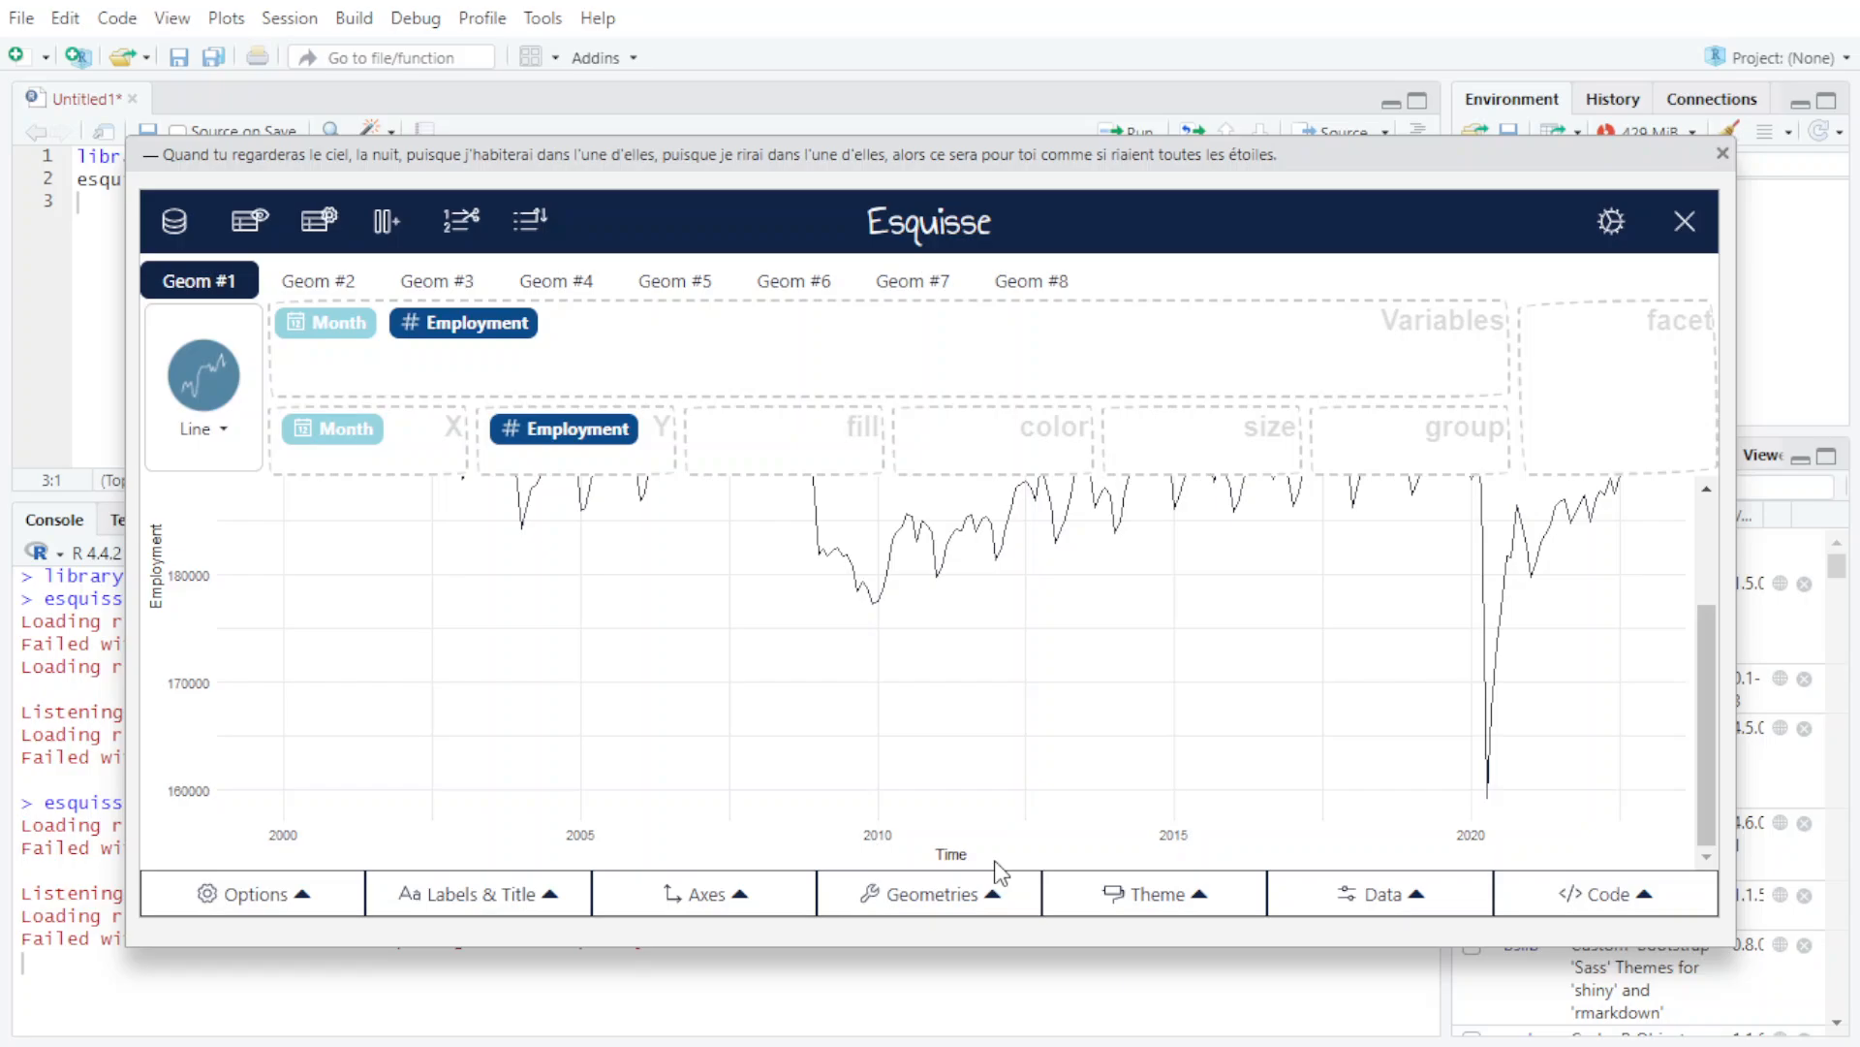
- Set the employment chart's Y-axis limits from 0 to 210000
click(719, 895)
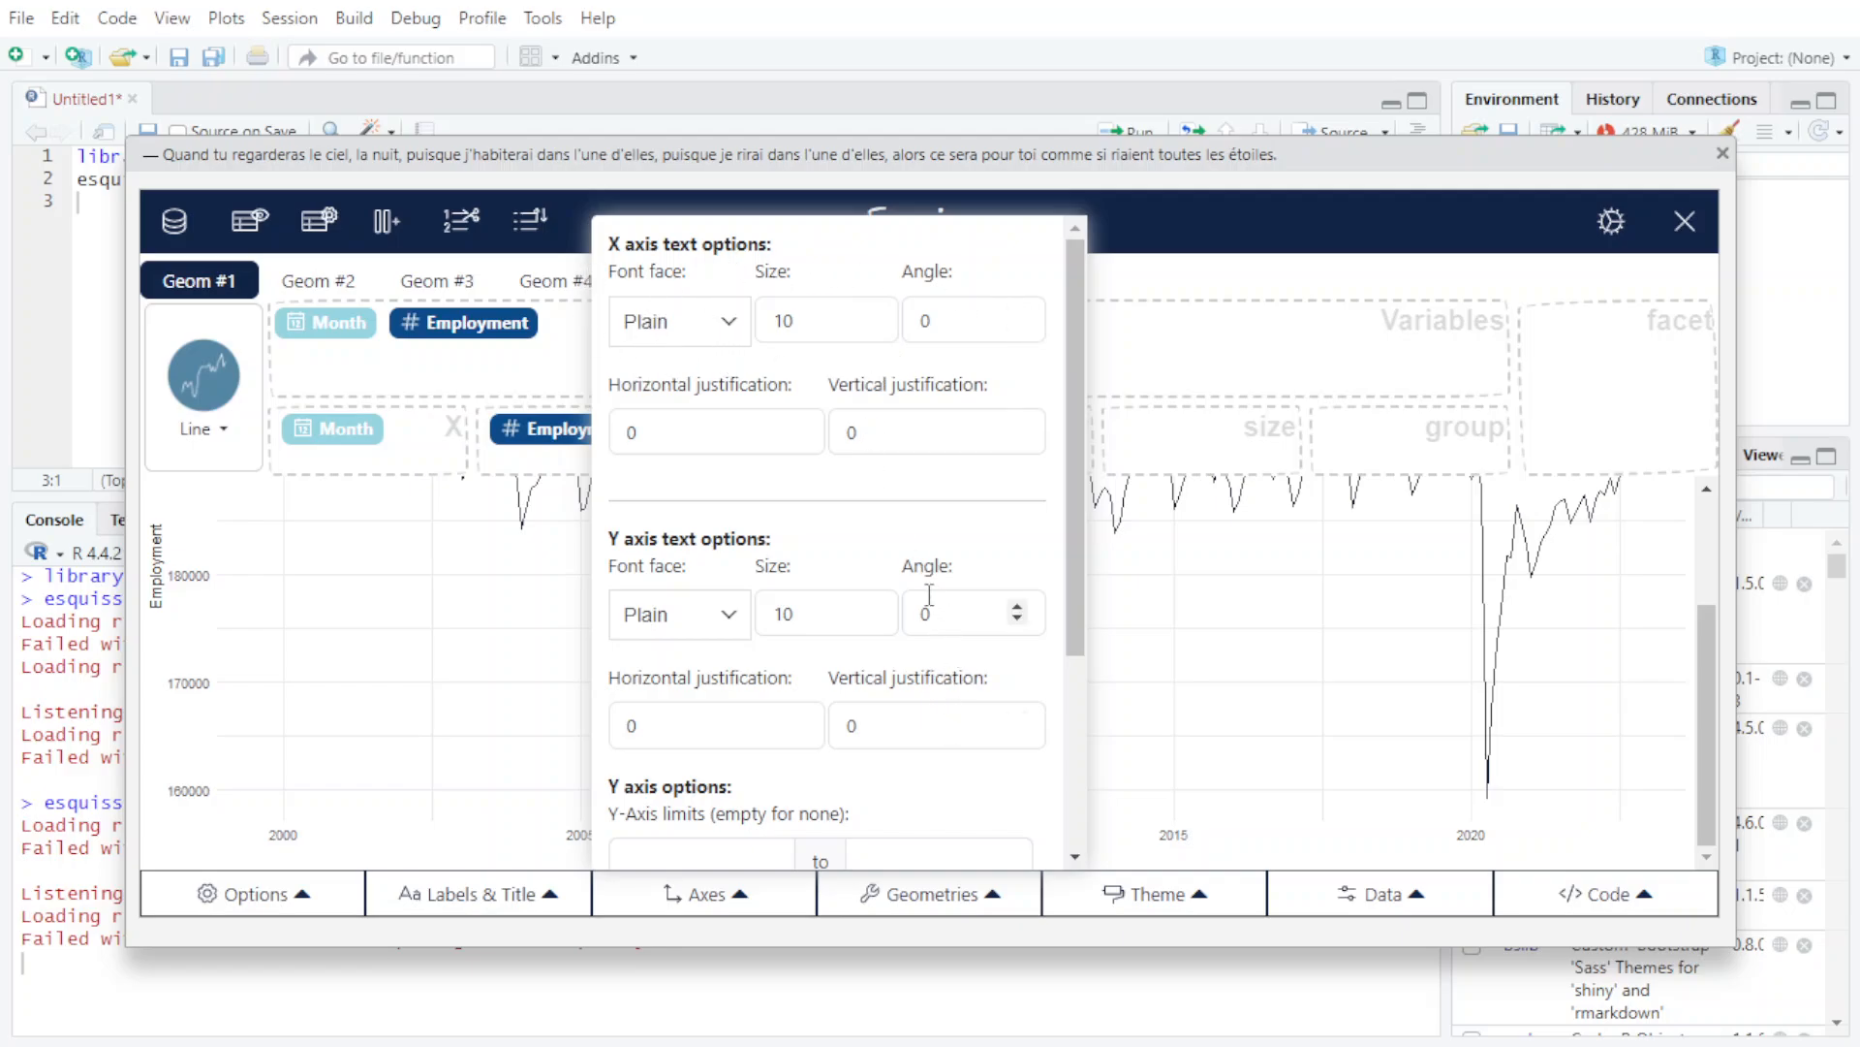
scroll(863, 468, down, 2)
scroll(852, 504, up, 2)
click(772, 919)
scroll(1196, 638, up, 2)
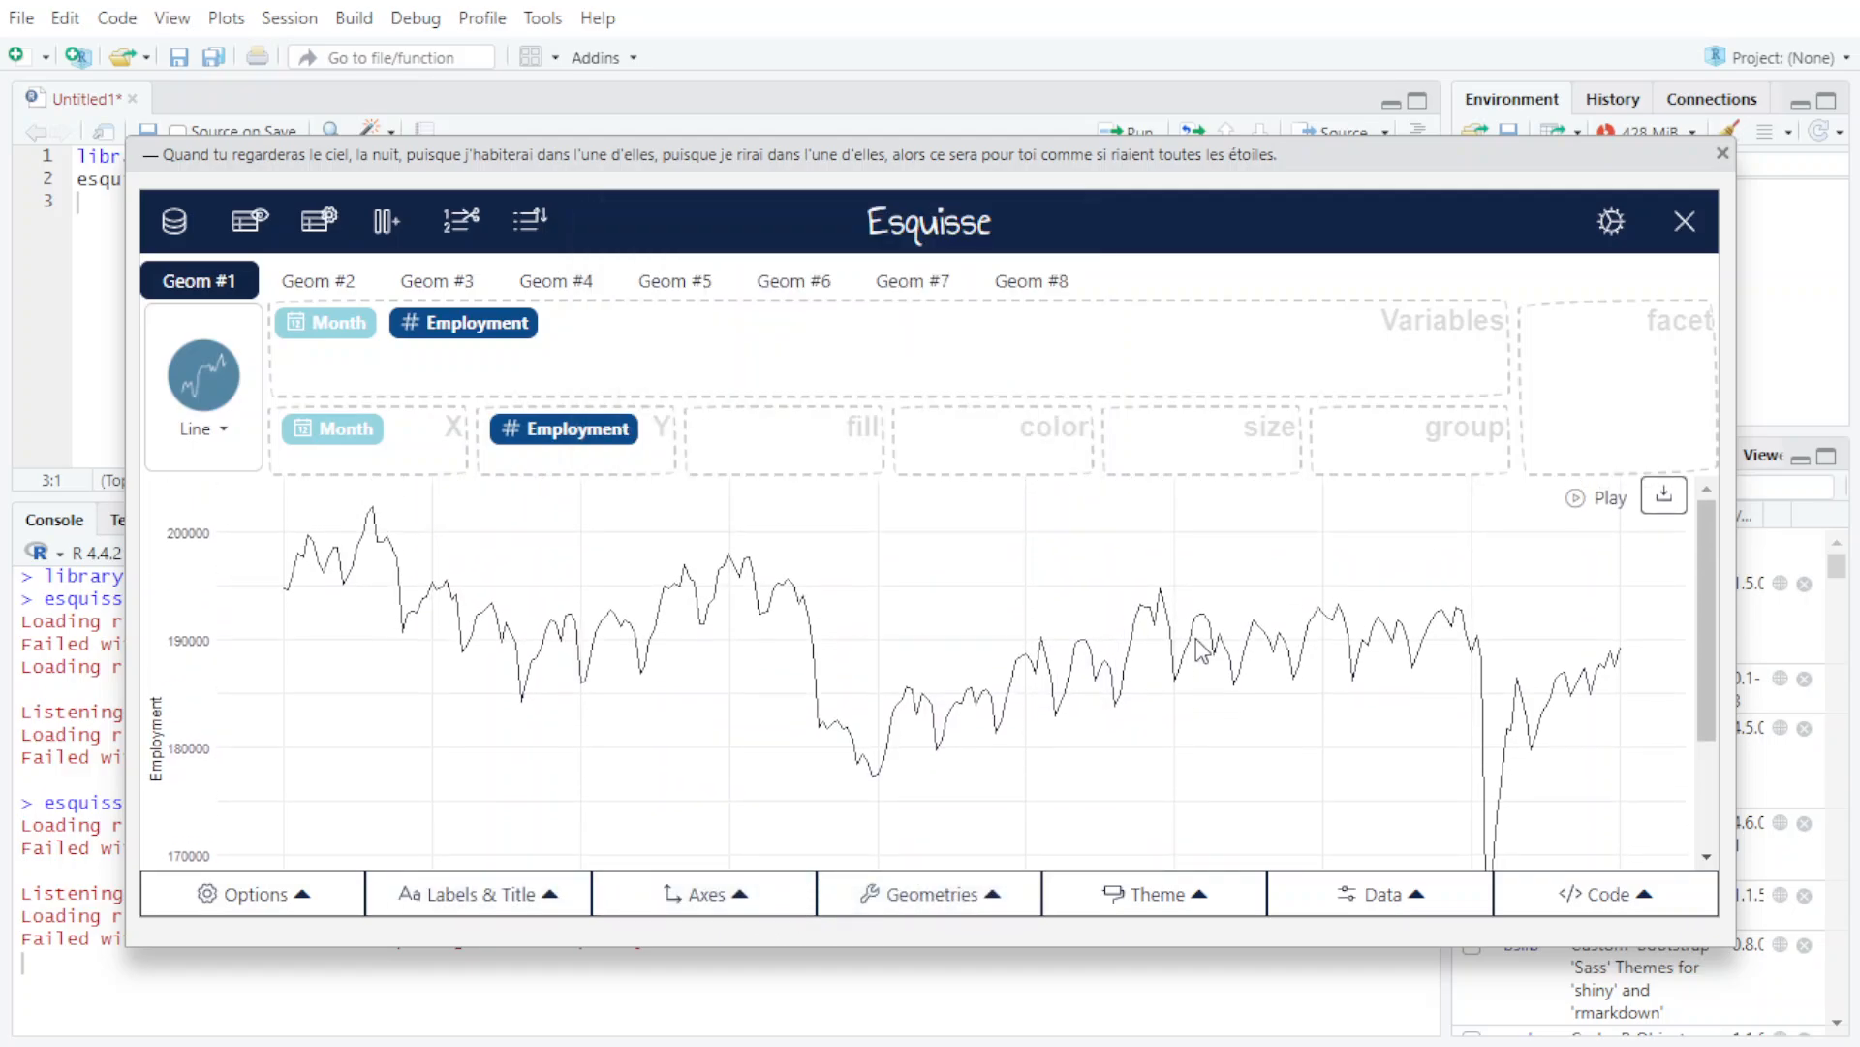
scroll(1192, 632, down, 3)
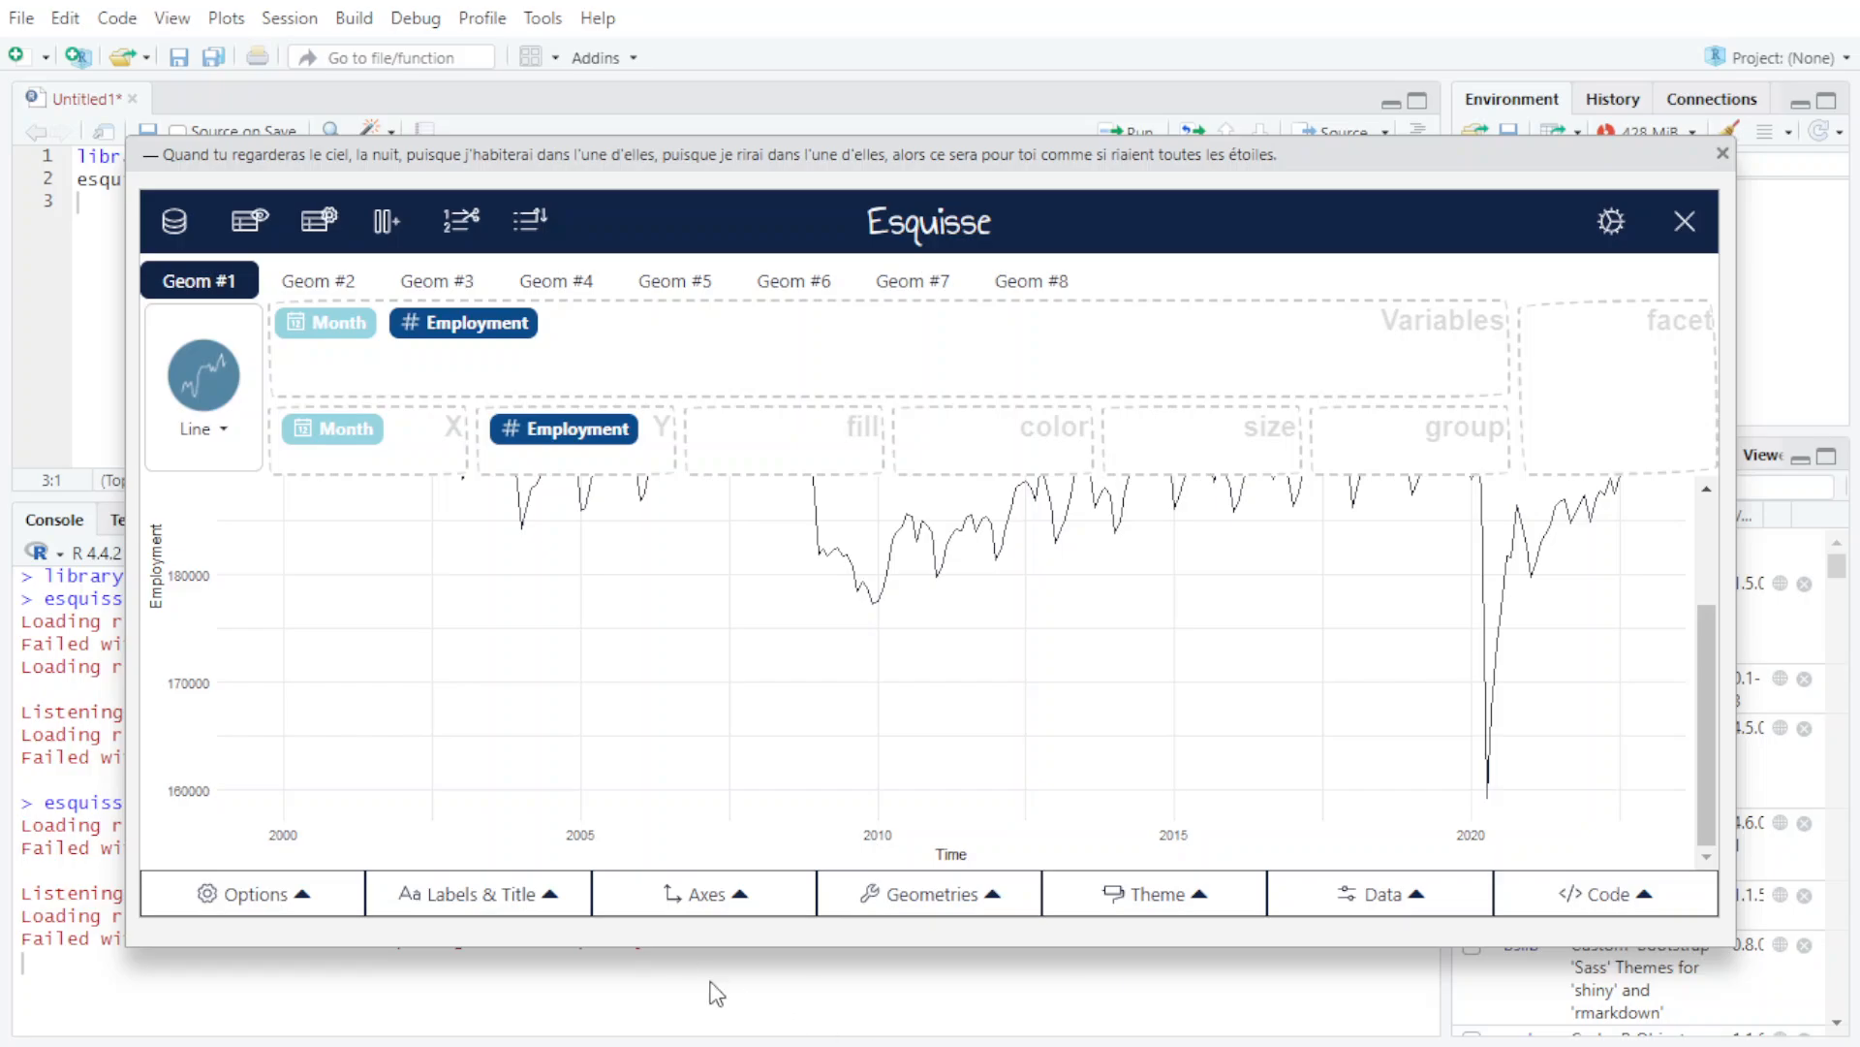
click(693, 911)
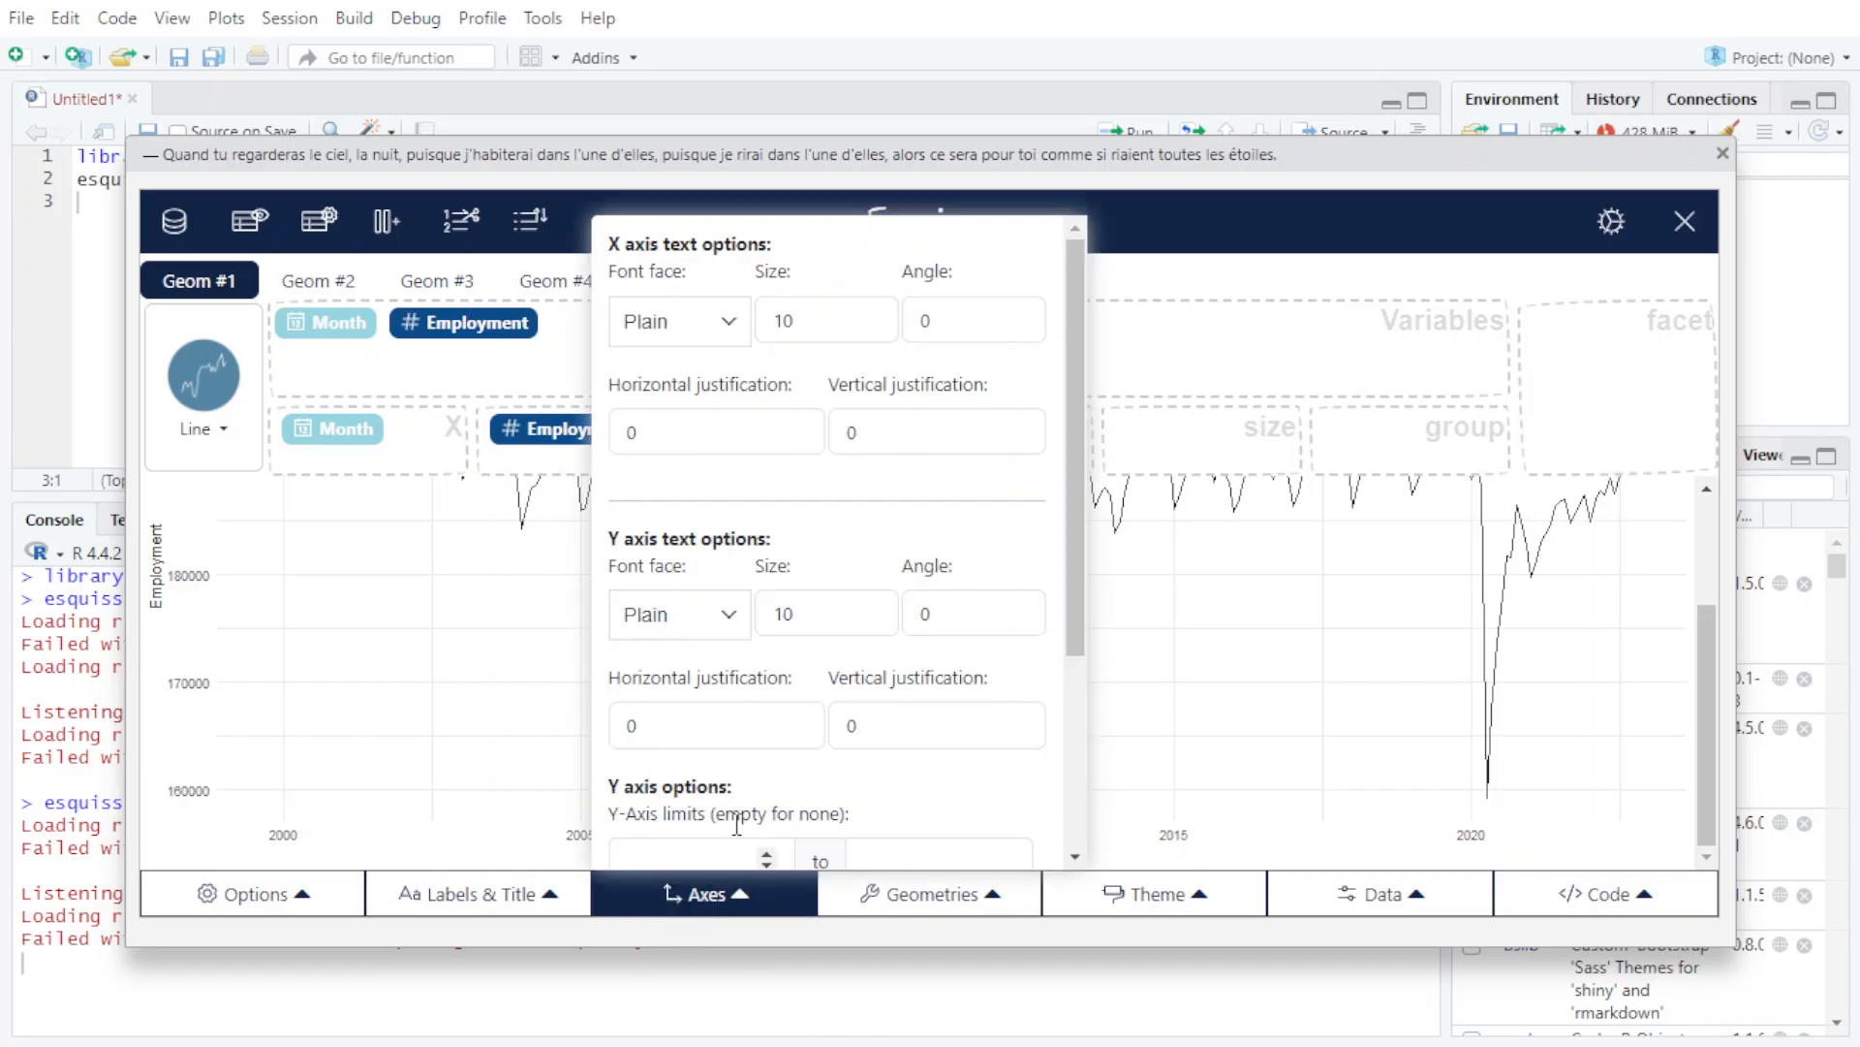
scroll(821, 587, down, 3)
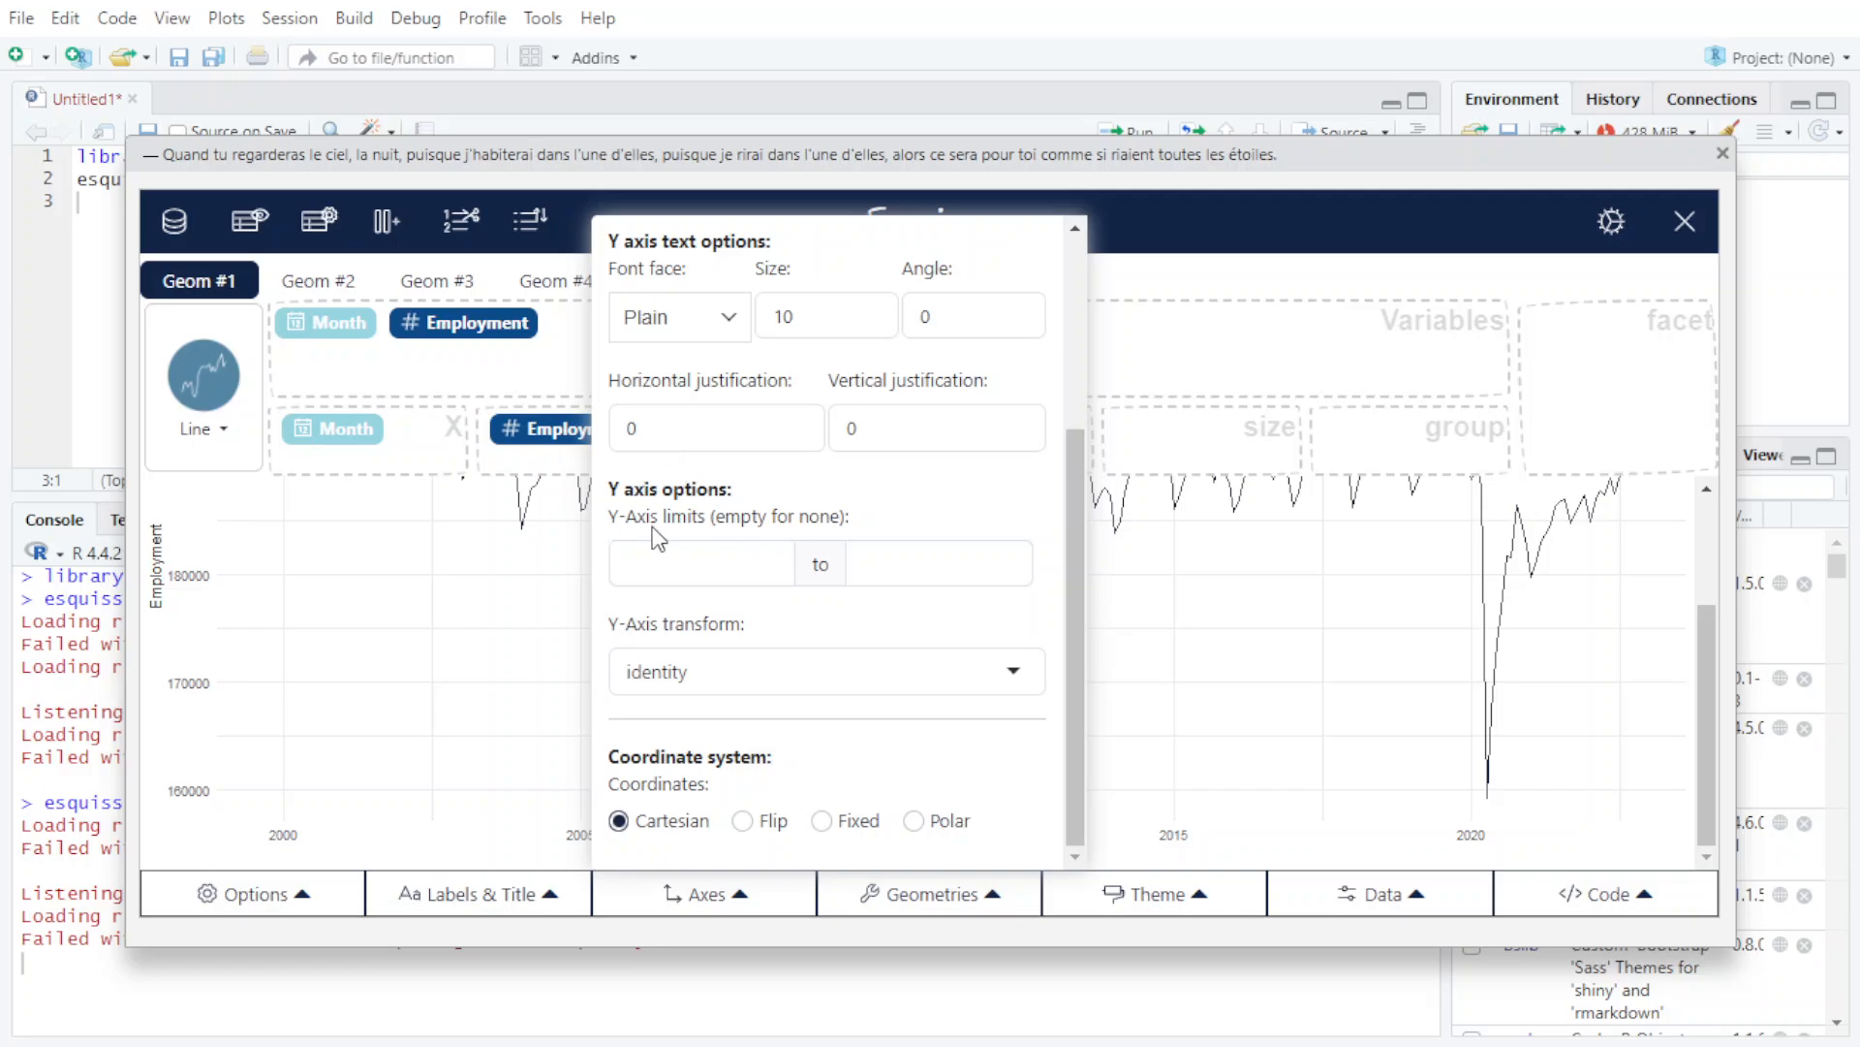
click(646, 555)
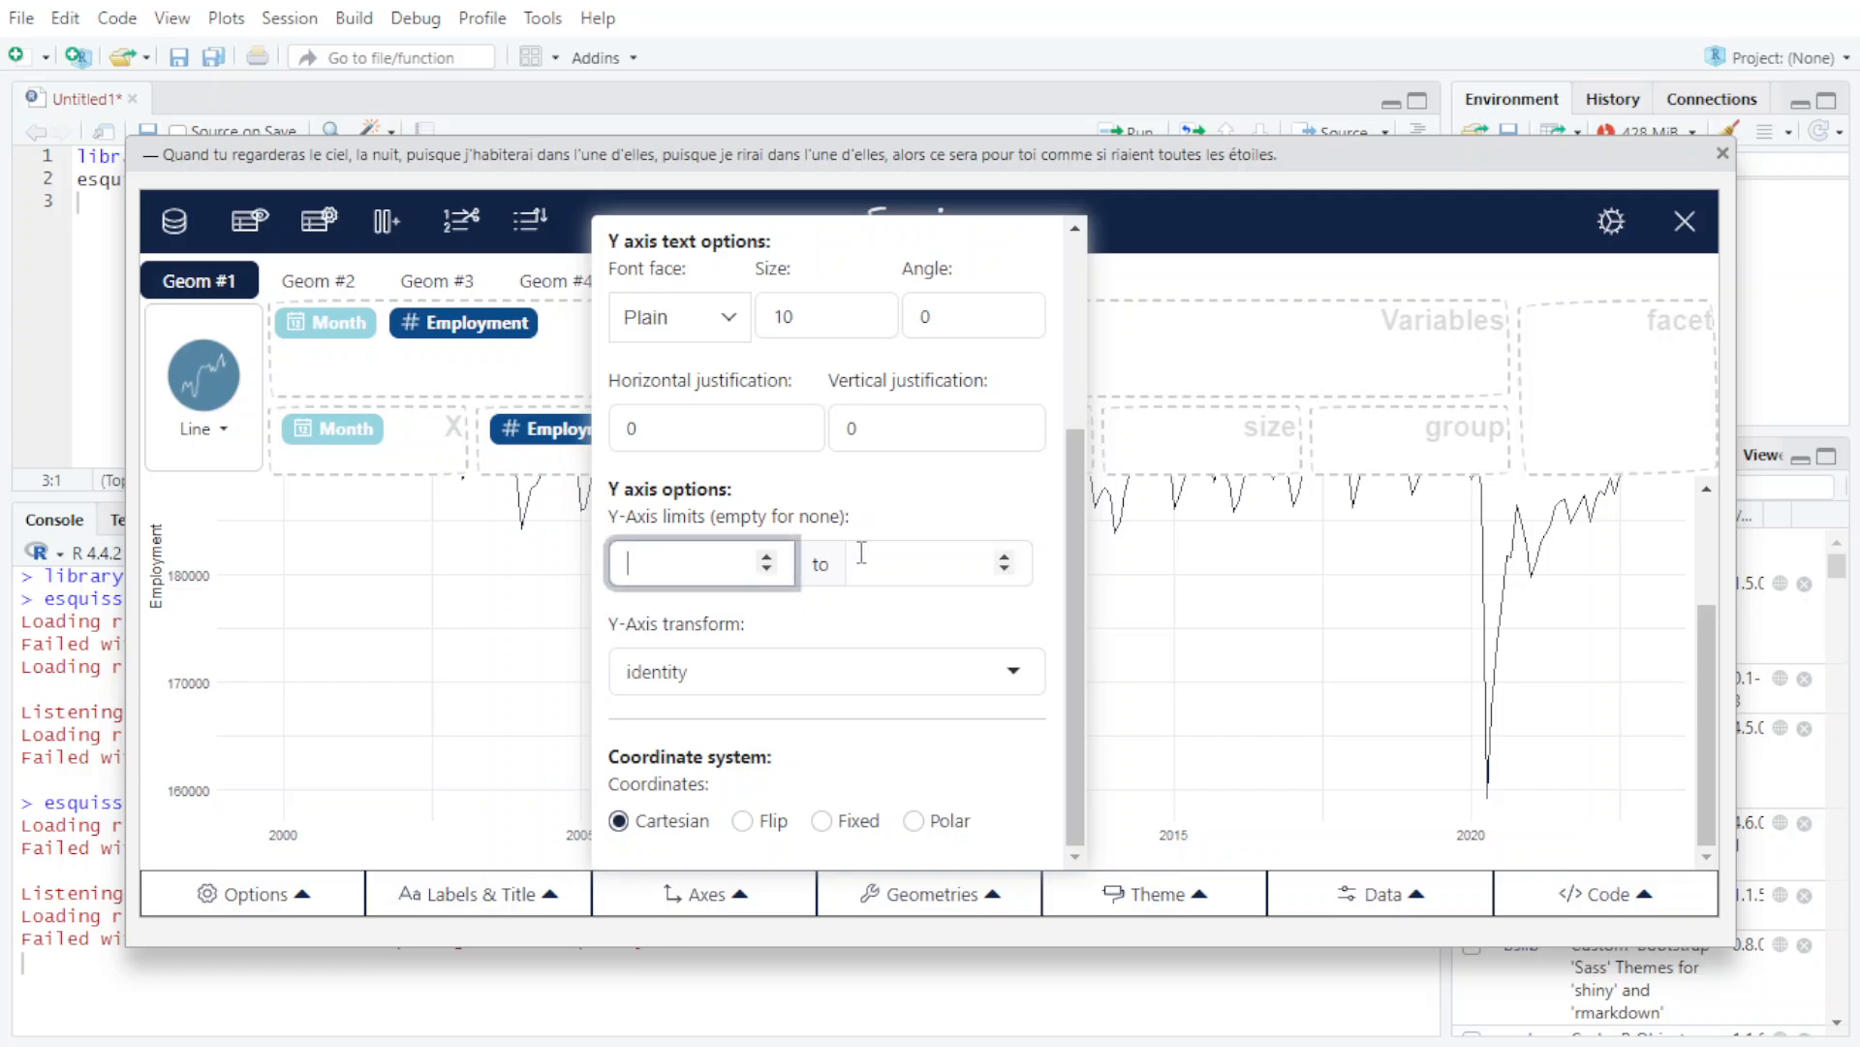
text(0)
key(Tab)
text(210000)
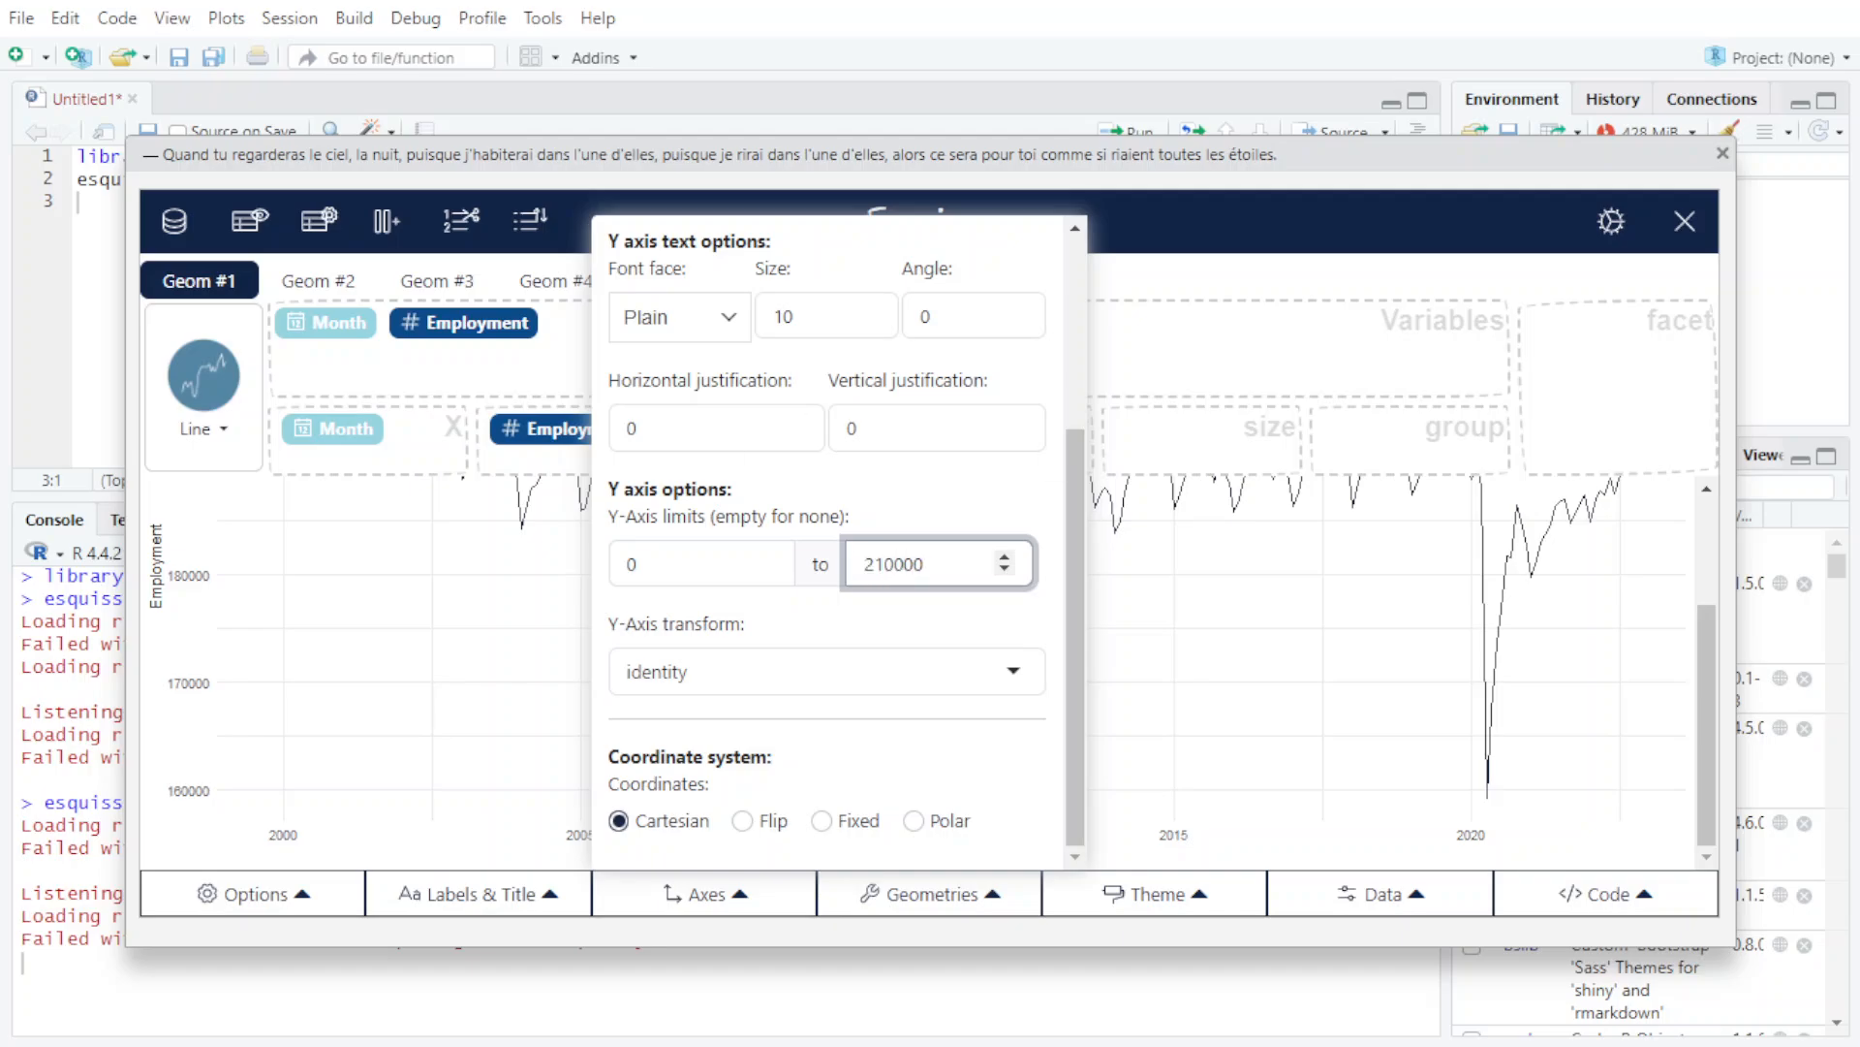
click(789, 921)
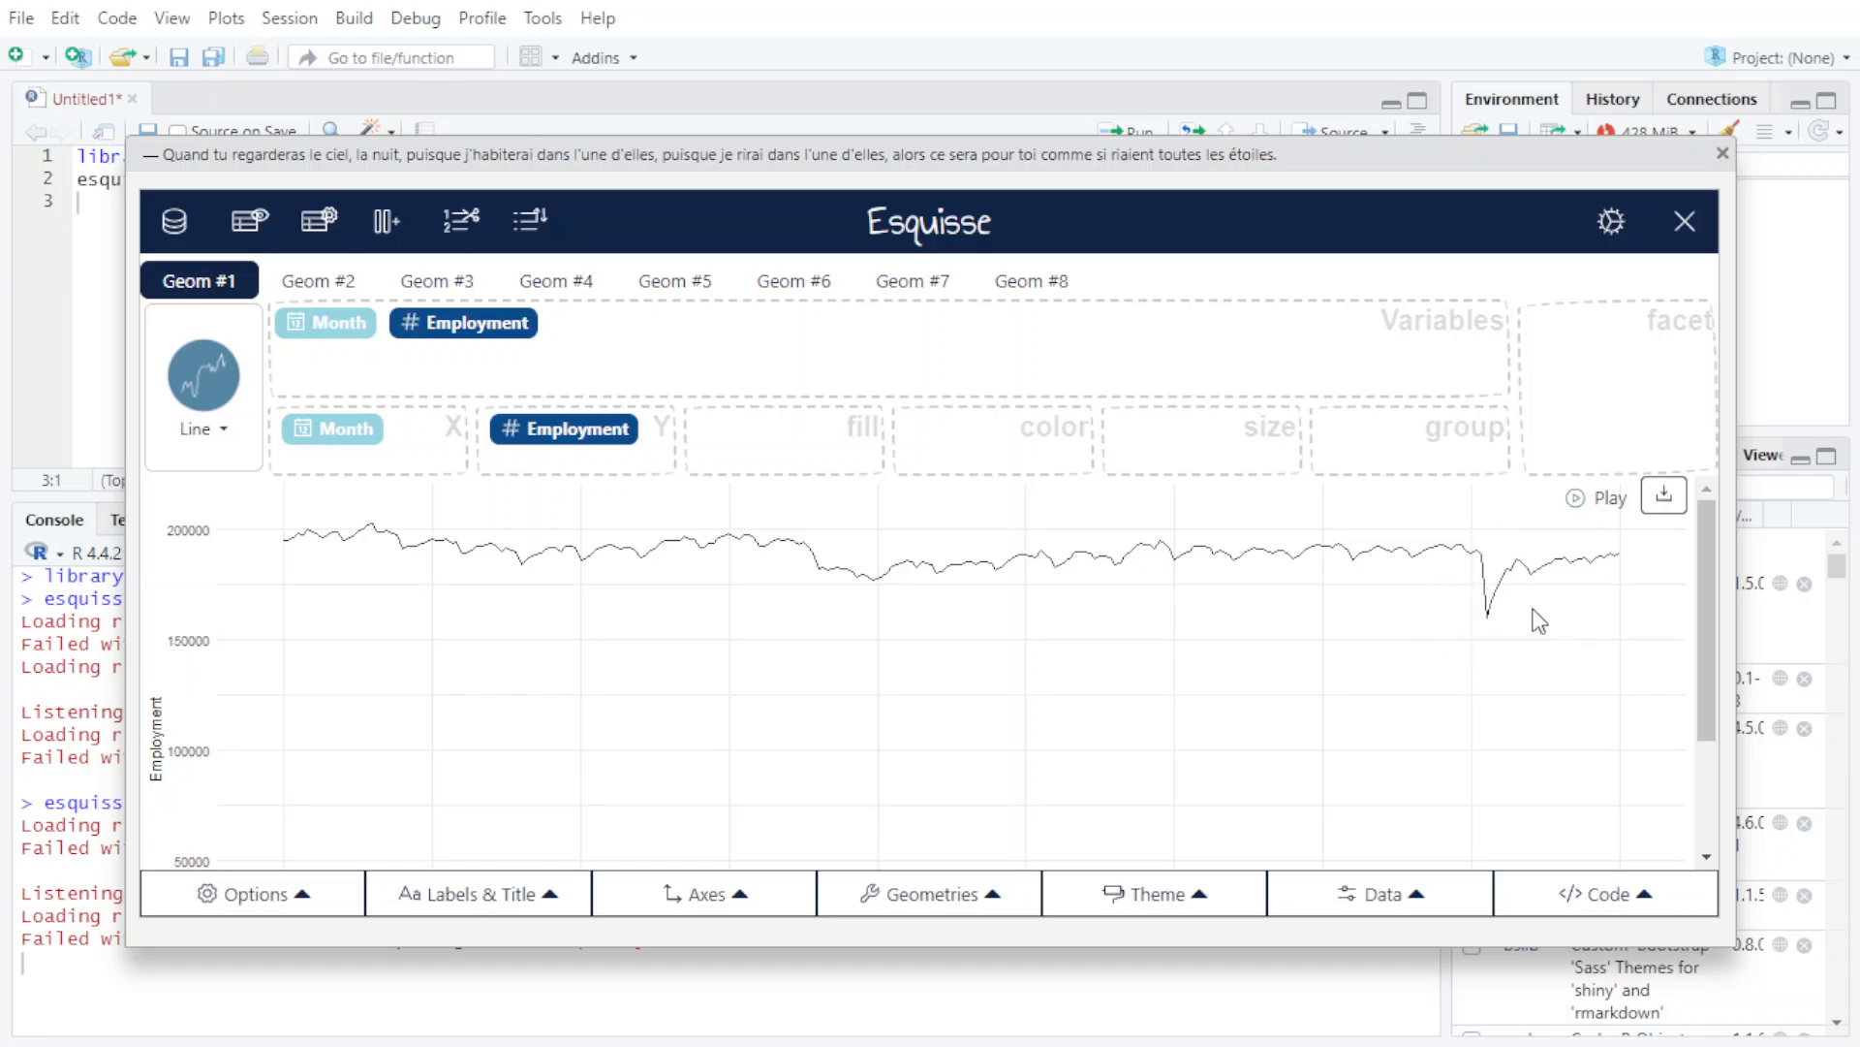
scroll(1538, 620, down, 3)
scroll(1539, 621, up, 2)
scroll(1539, 620, down, 3)
scroll(1520, 587, up, 2)
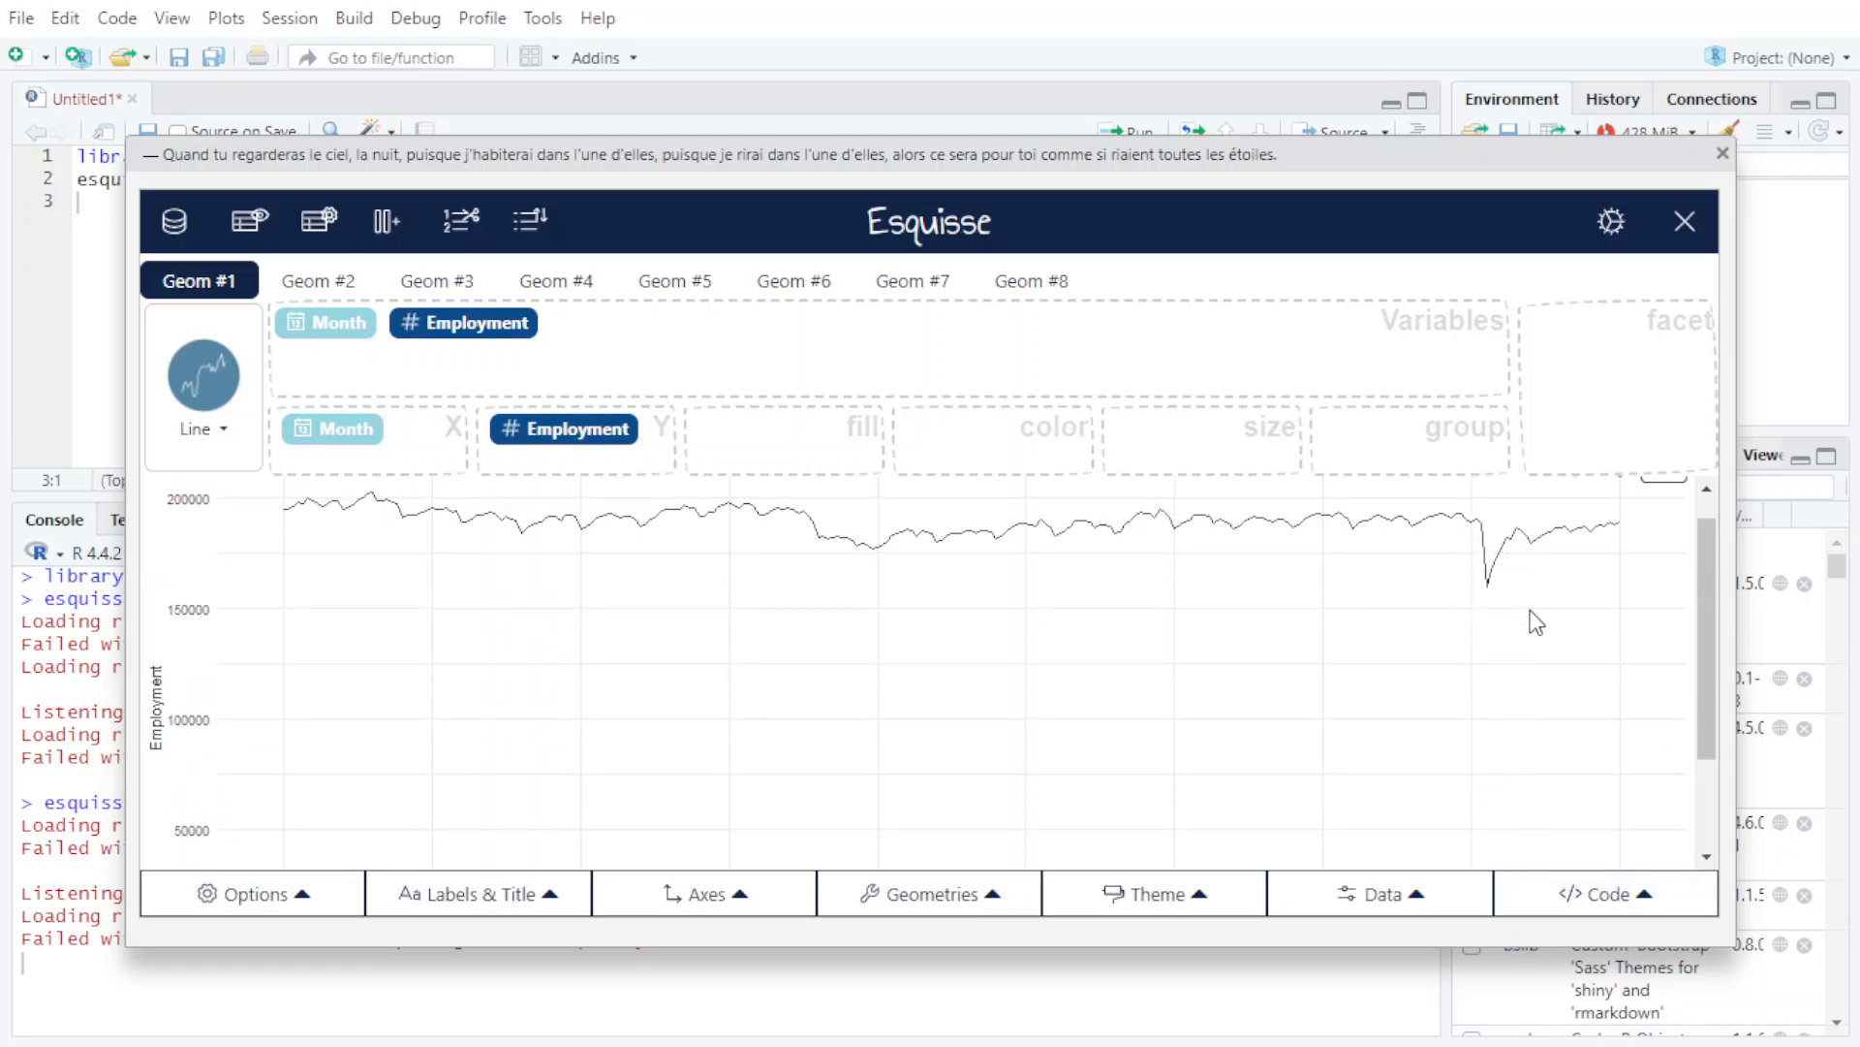
scroll(1530, 611, up, 1)
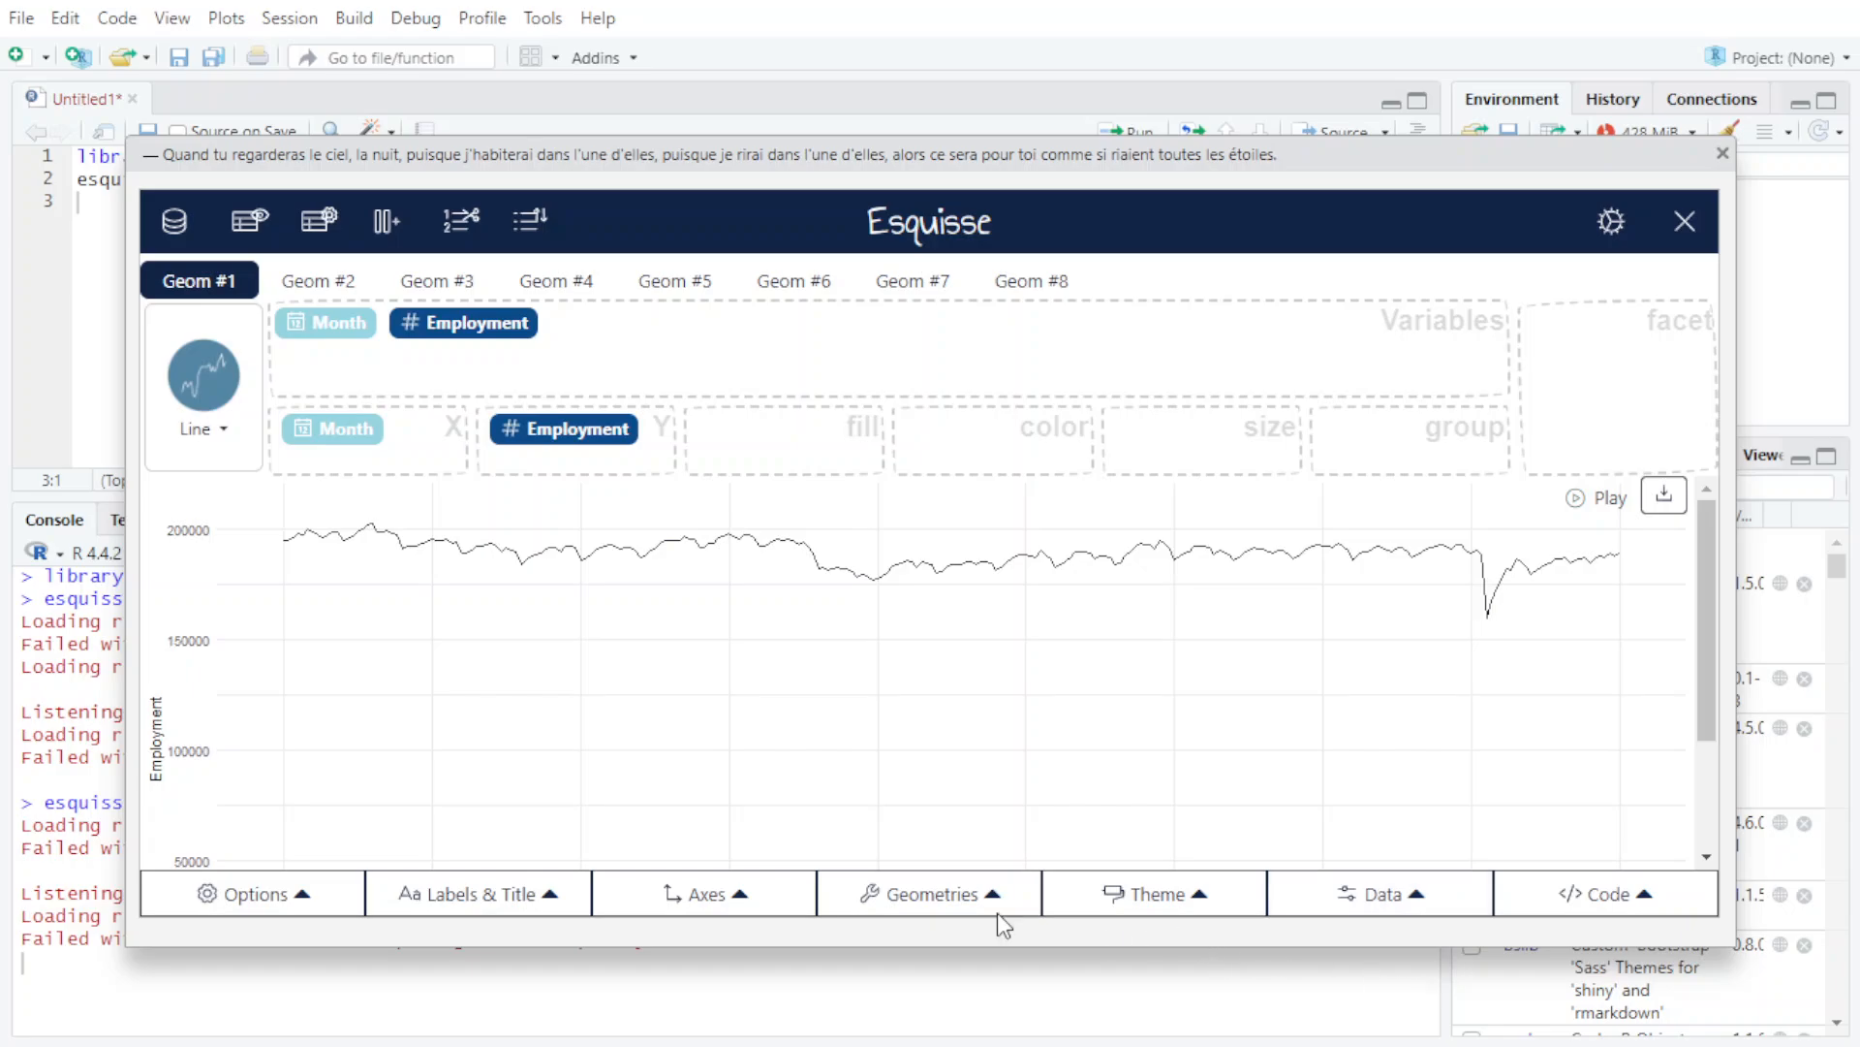
- Try orange, red and steel blue preset colours on the employment line and settle on dark blue #0C4C8A
click(932, 896)
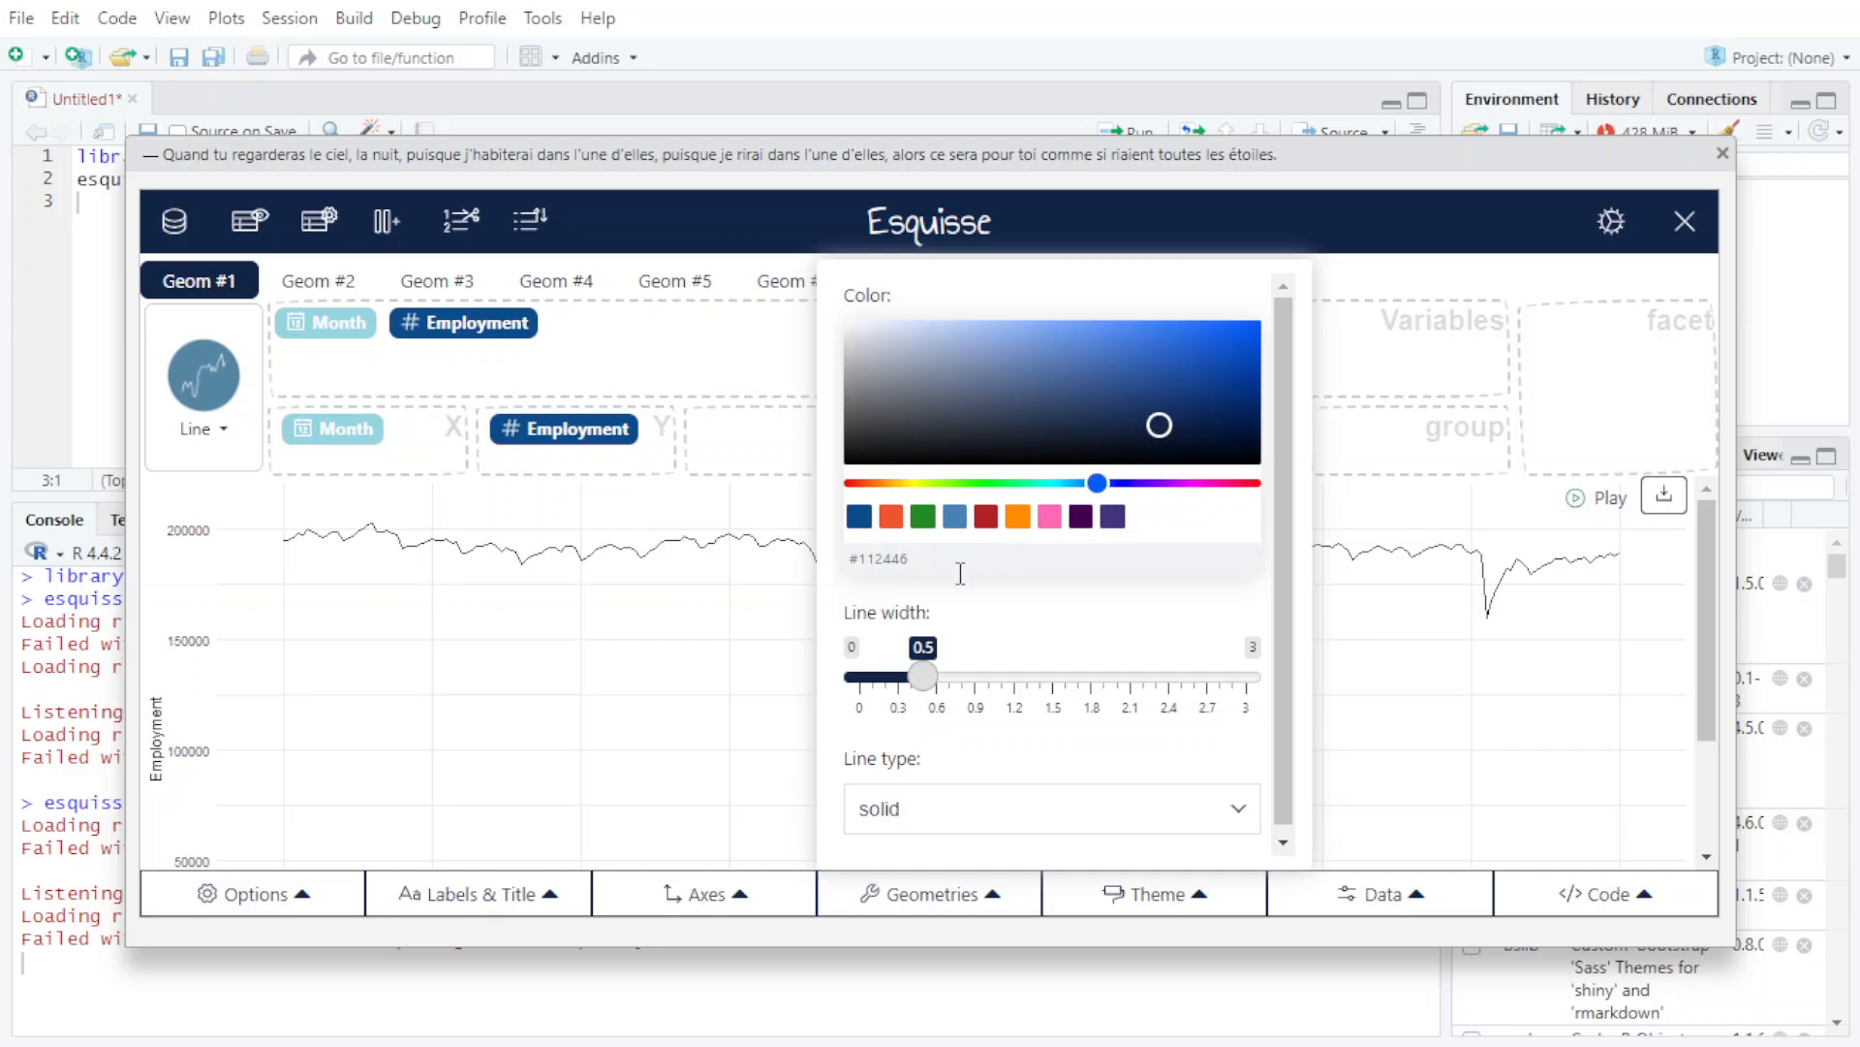
click(1018, 517)
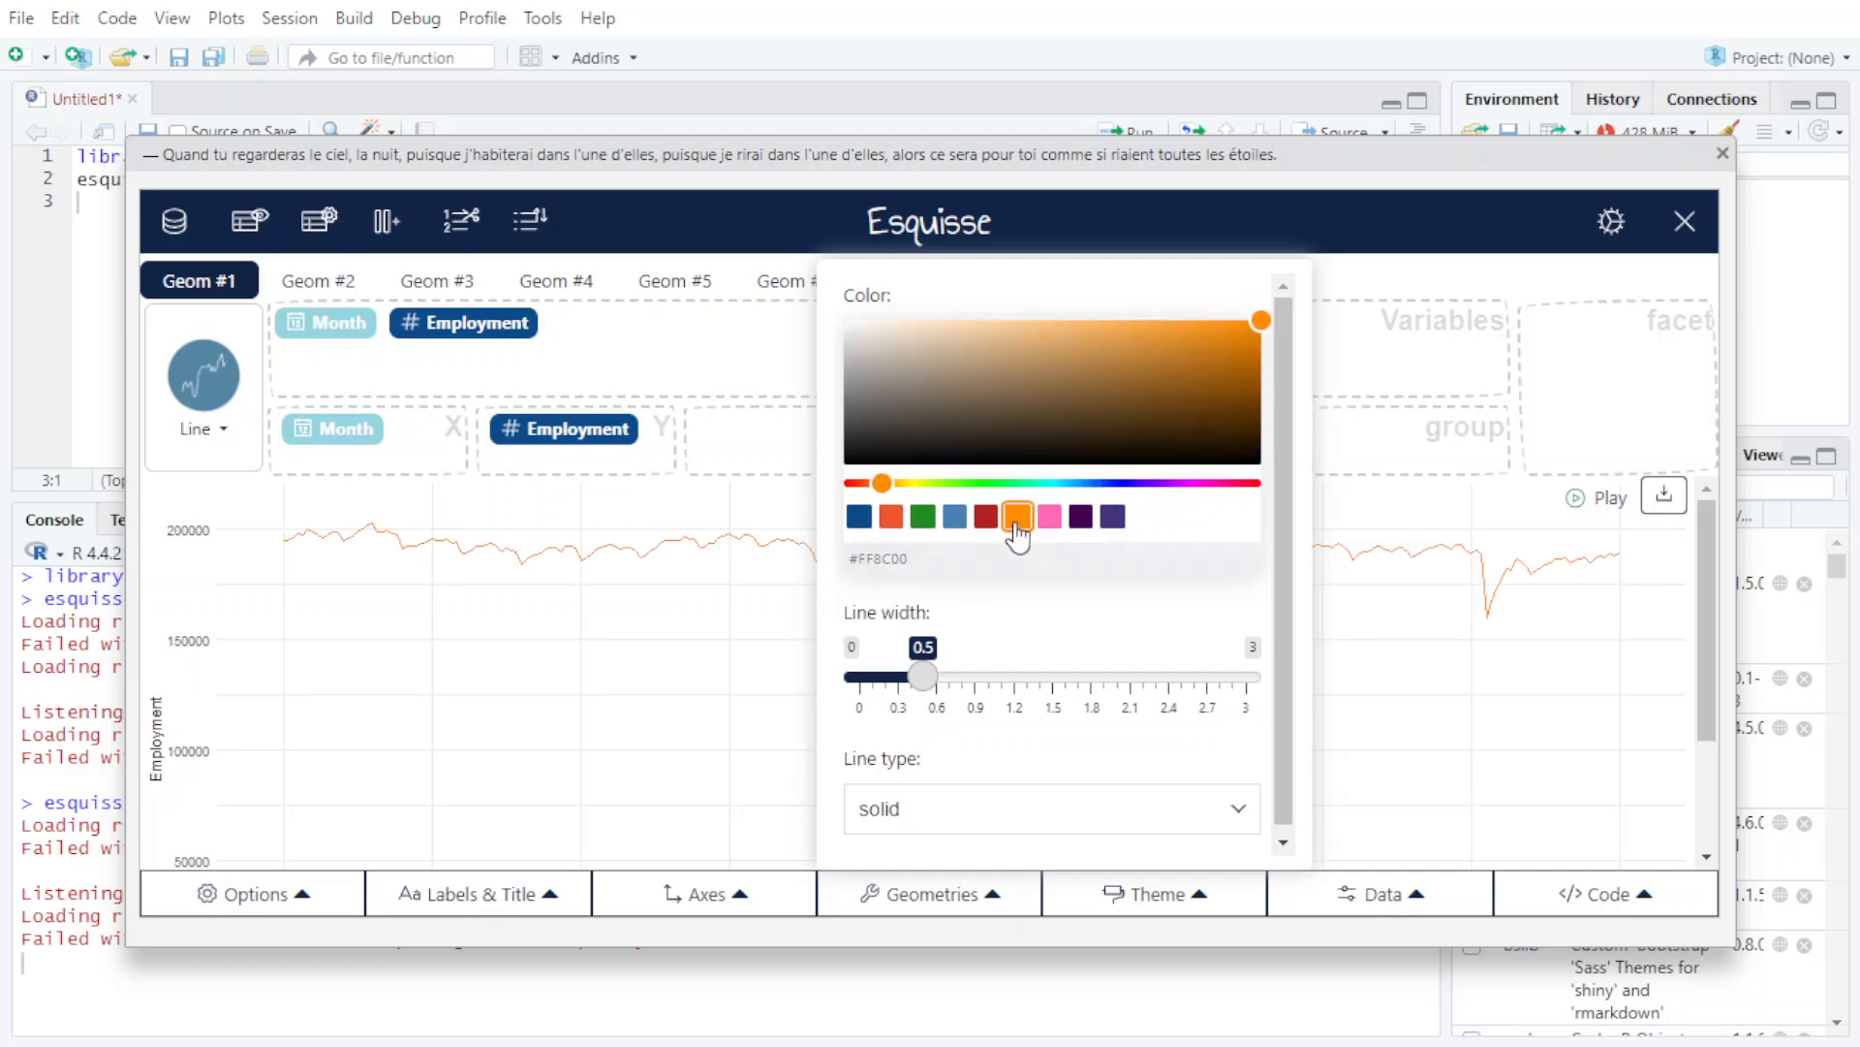
click(985, 516)
click(955, 517)
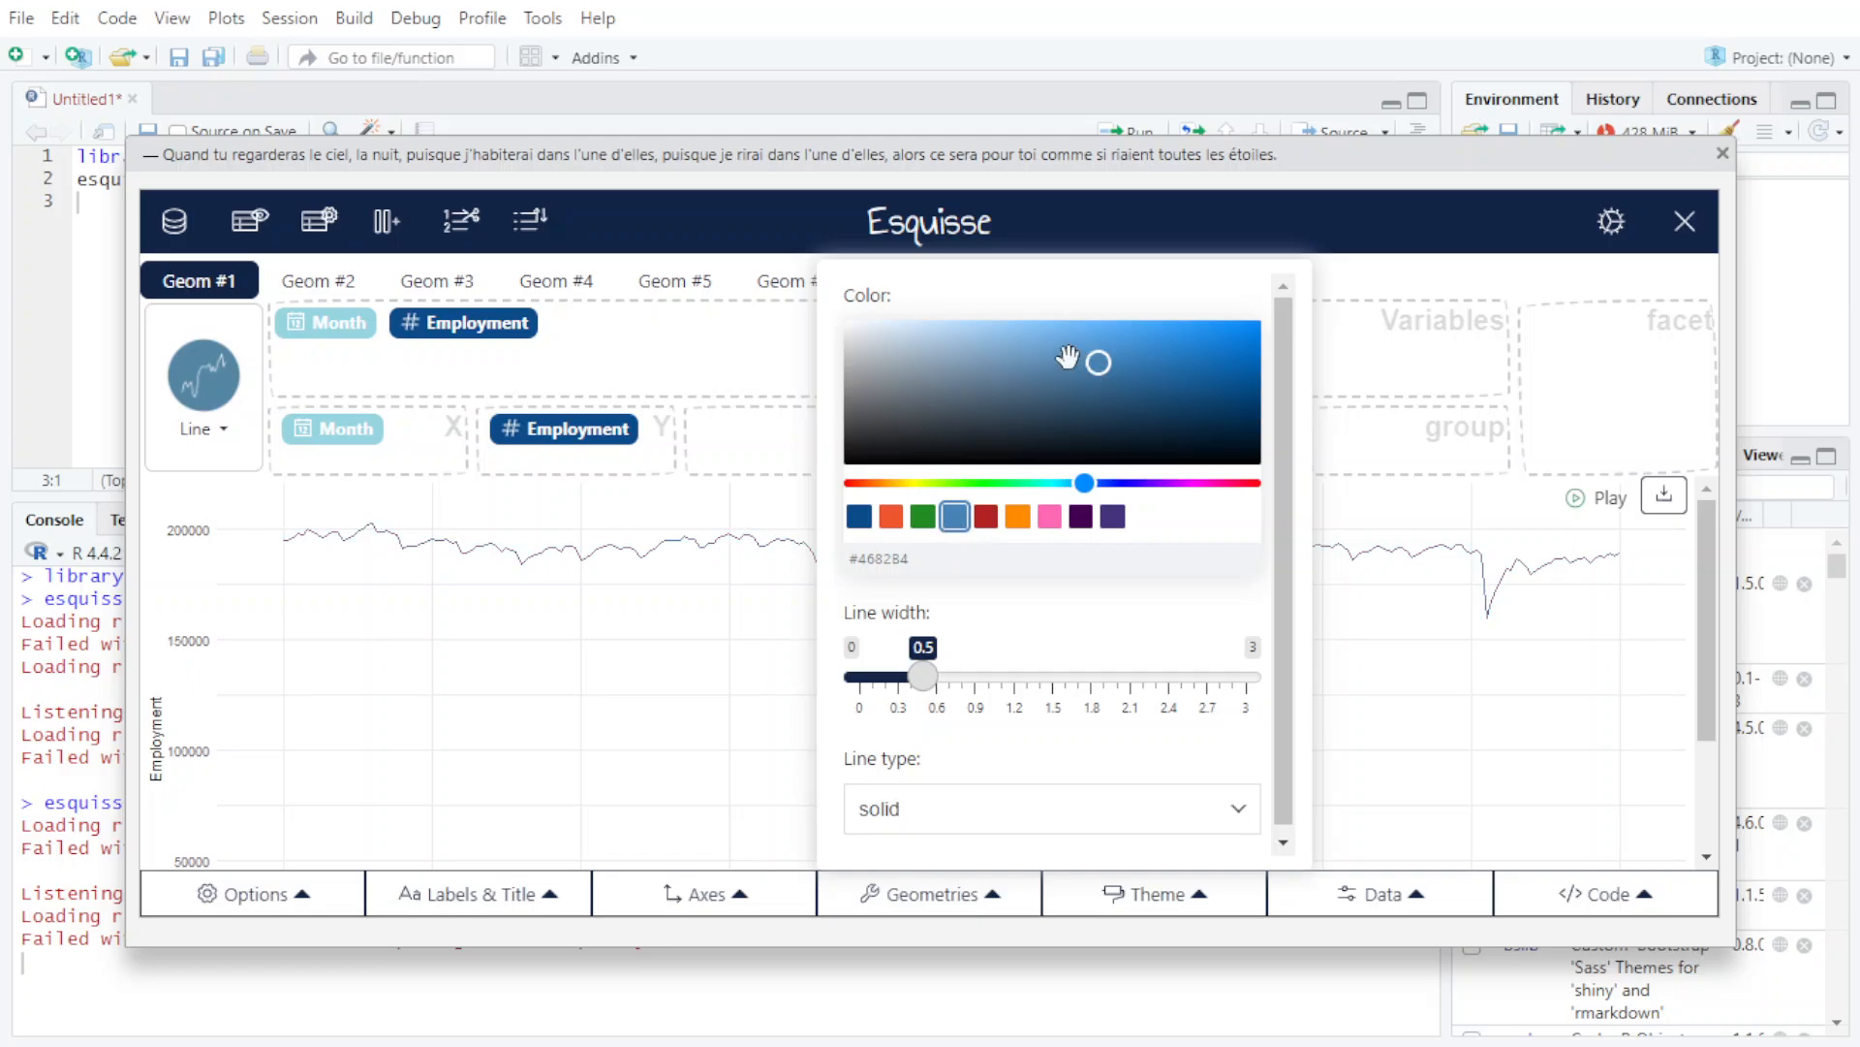
click(859, 517)
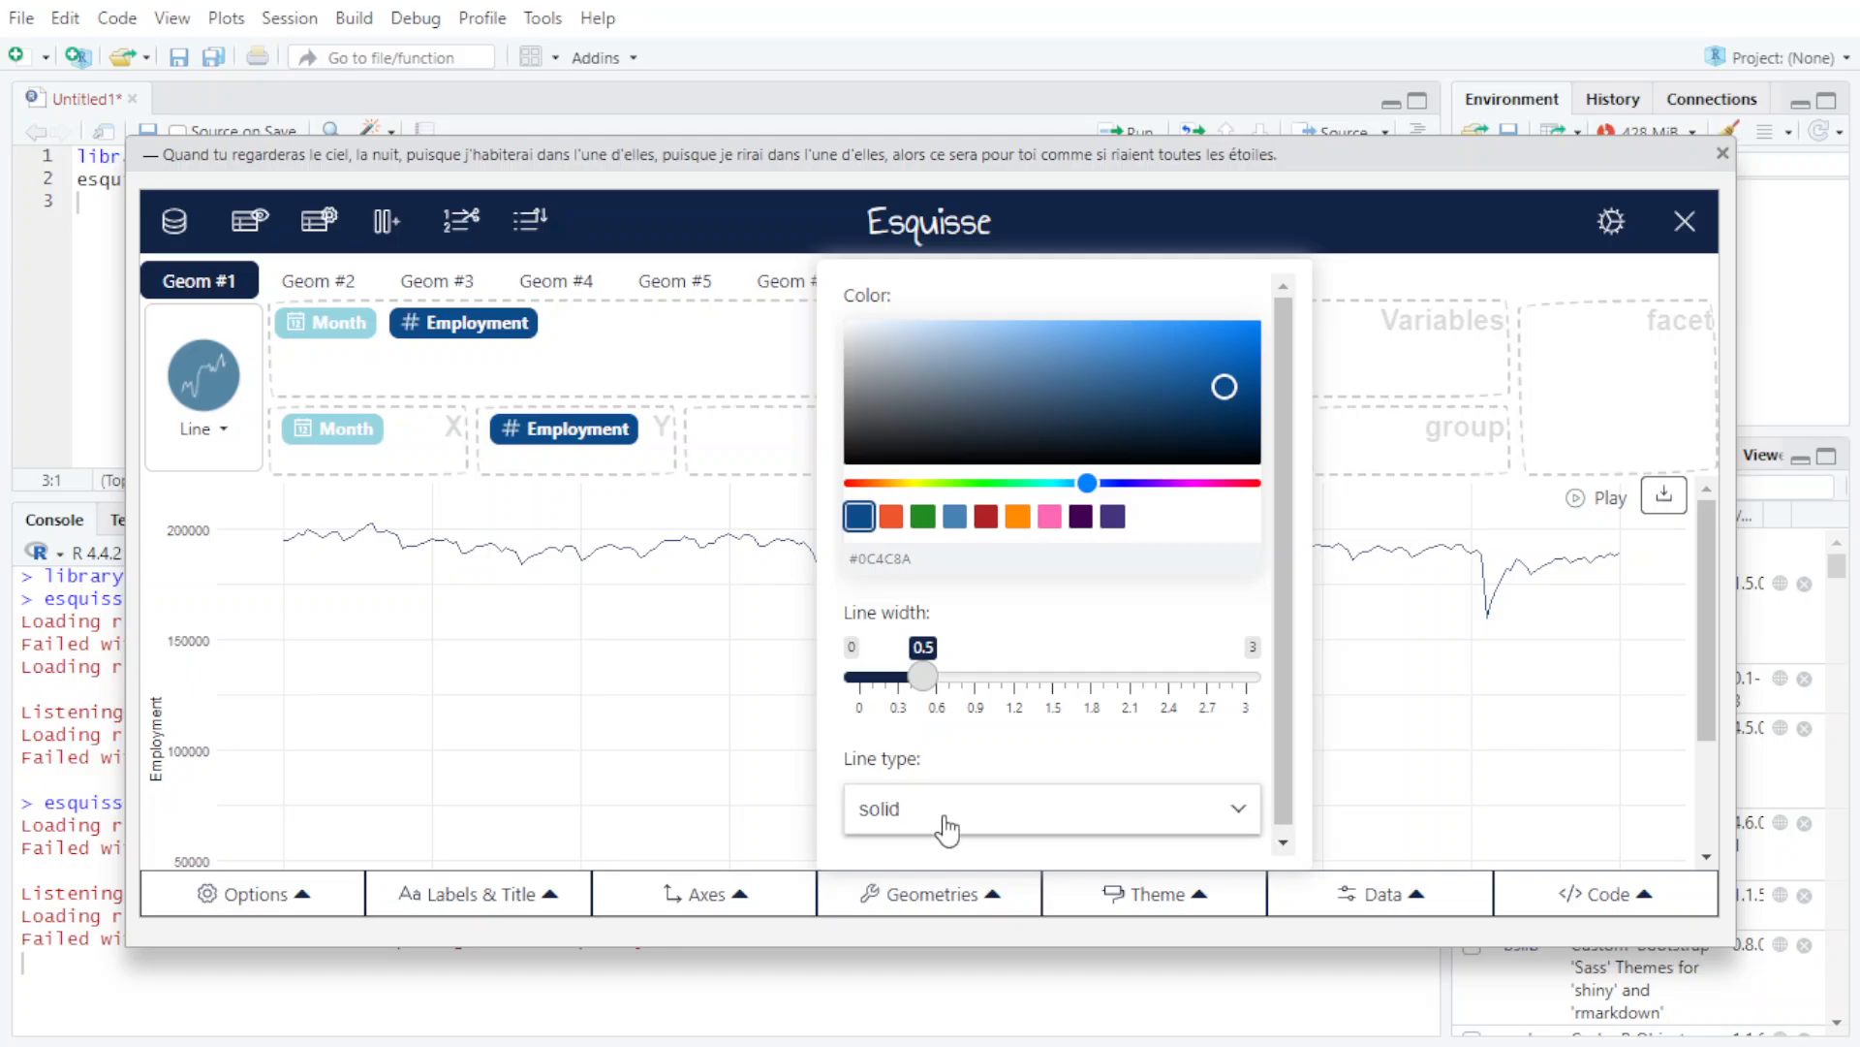
- Try the longdash and dotted line types on the employment line and return it to solid
click(947, 829)
click(939, 694)
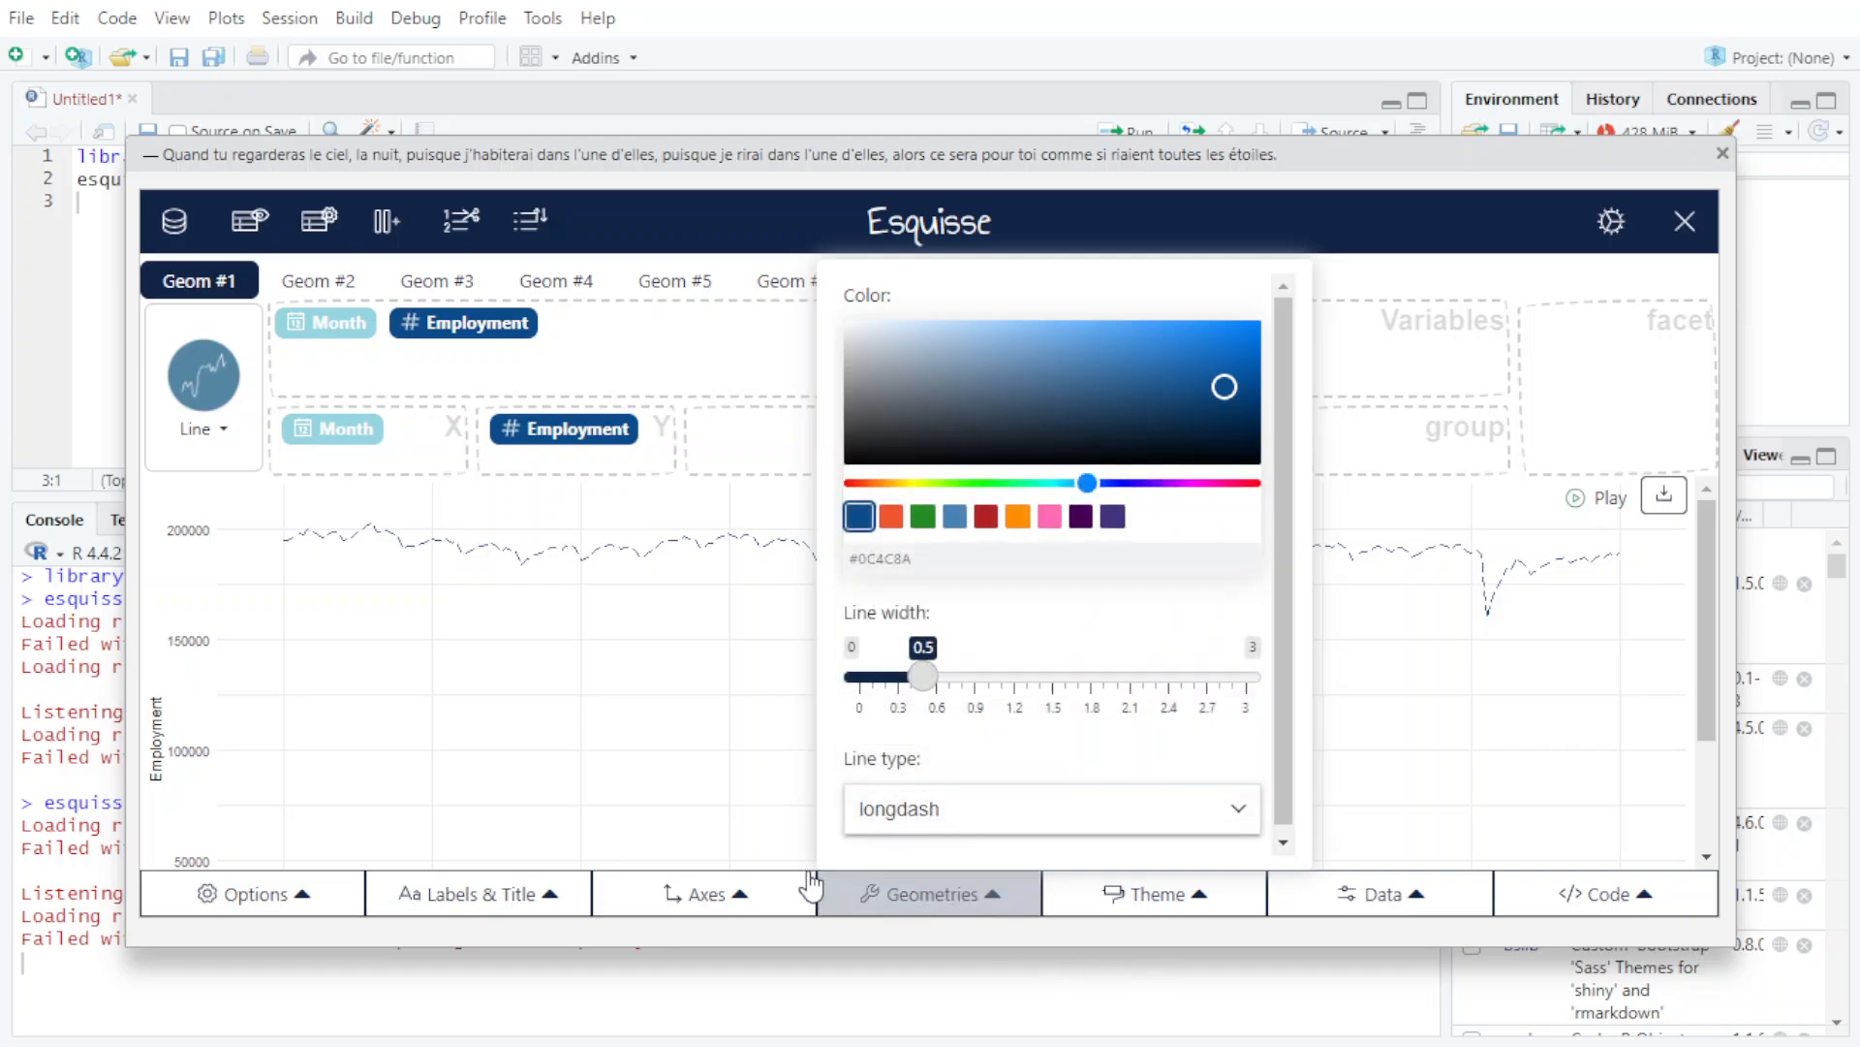
click(1012, 819)
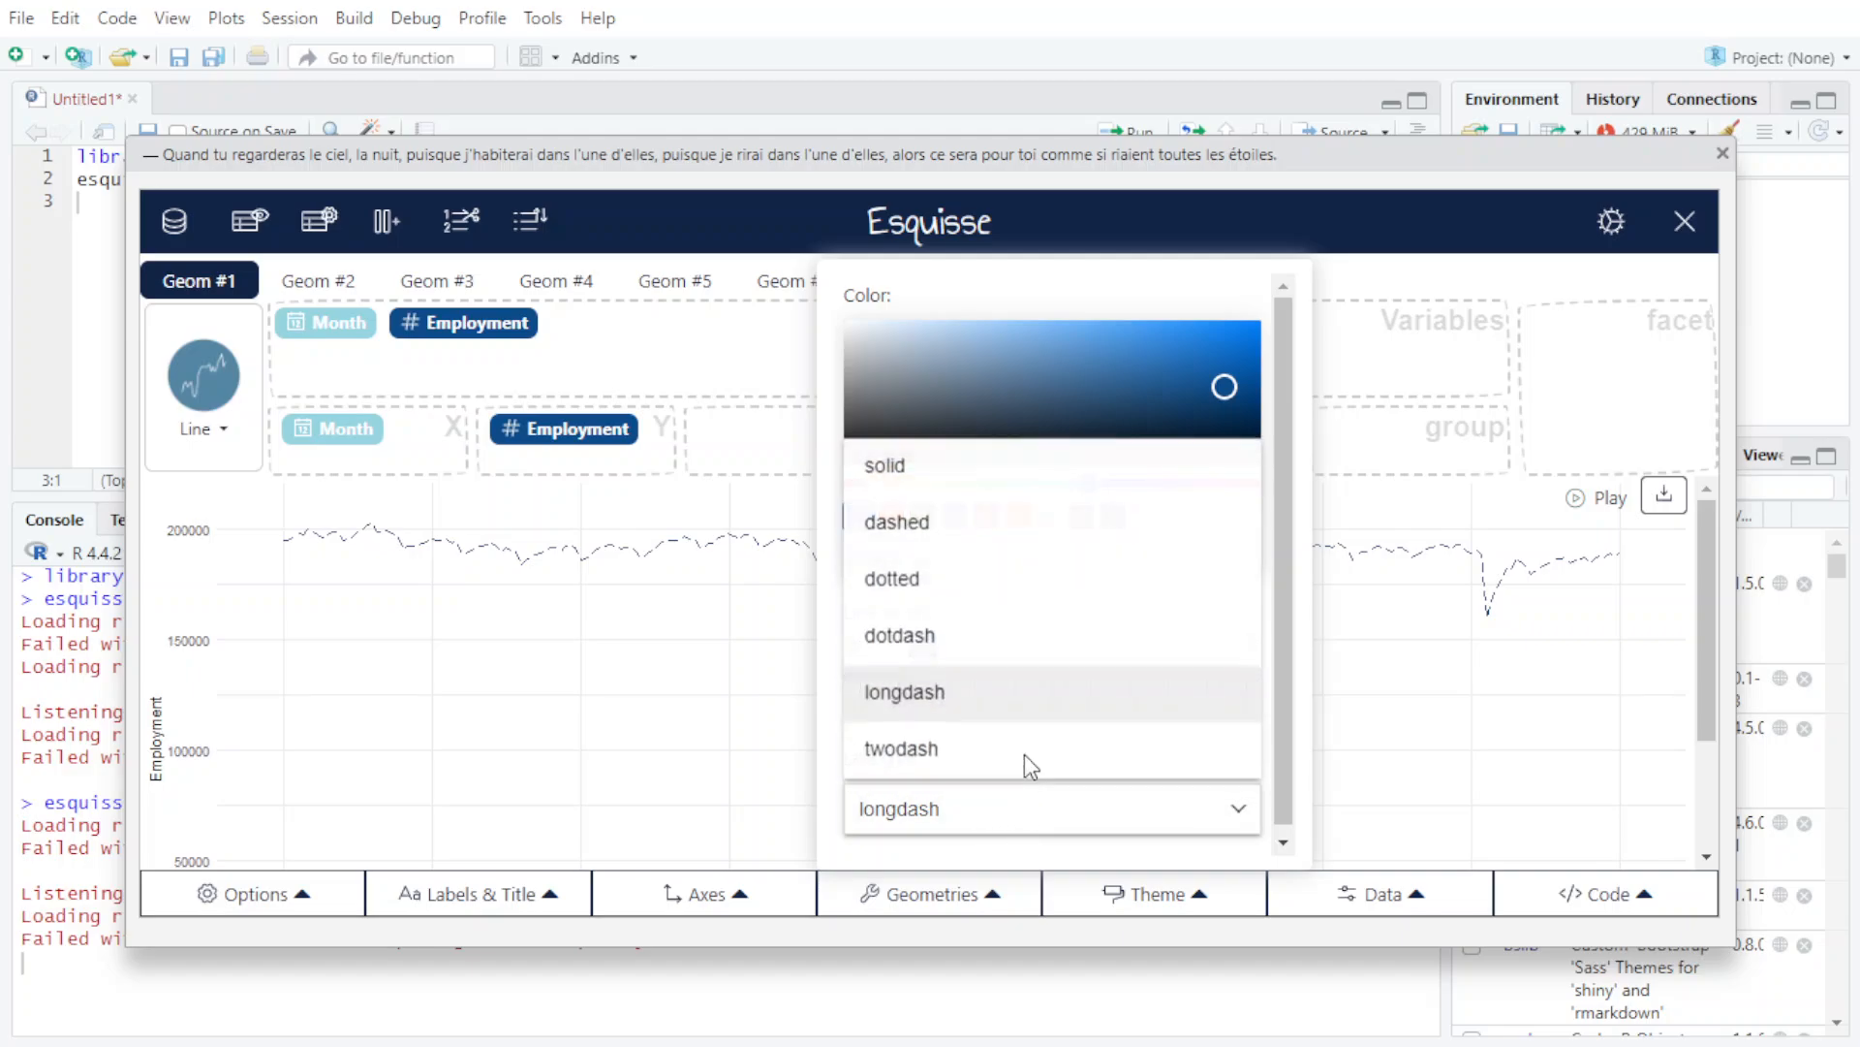
click(944, 579)
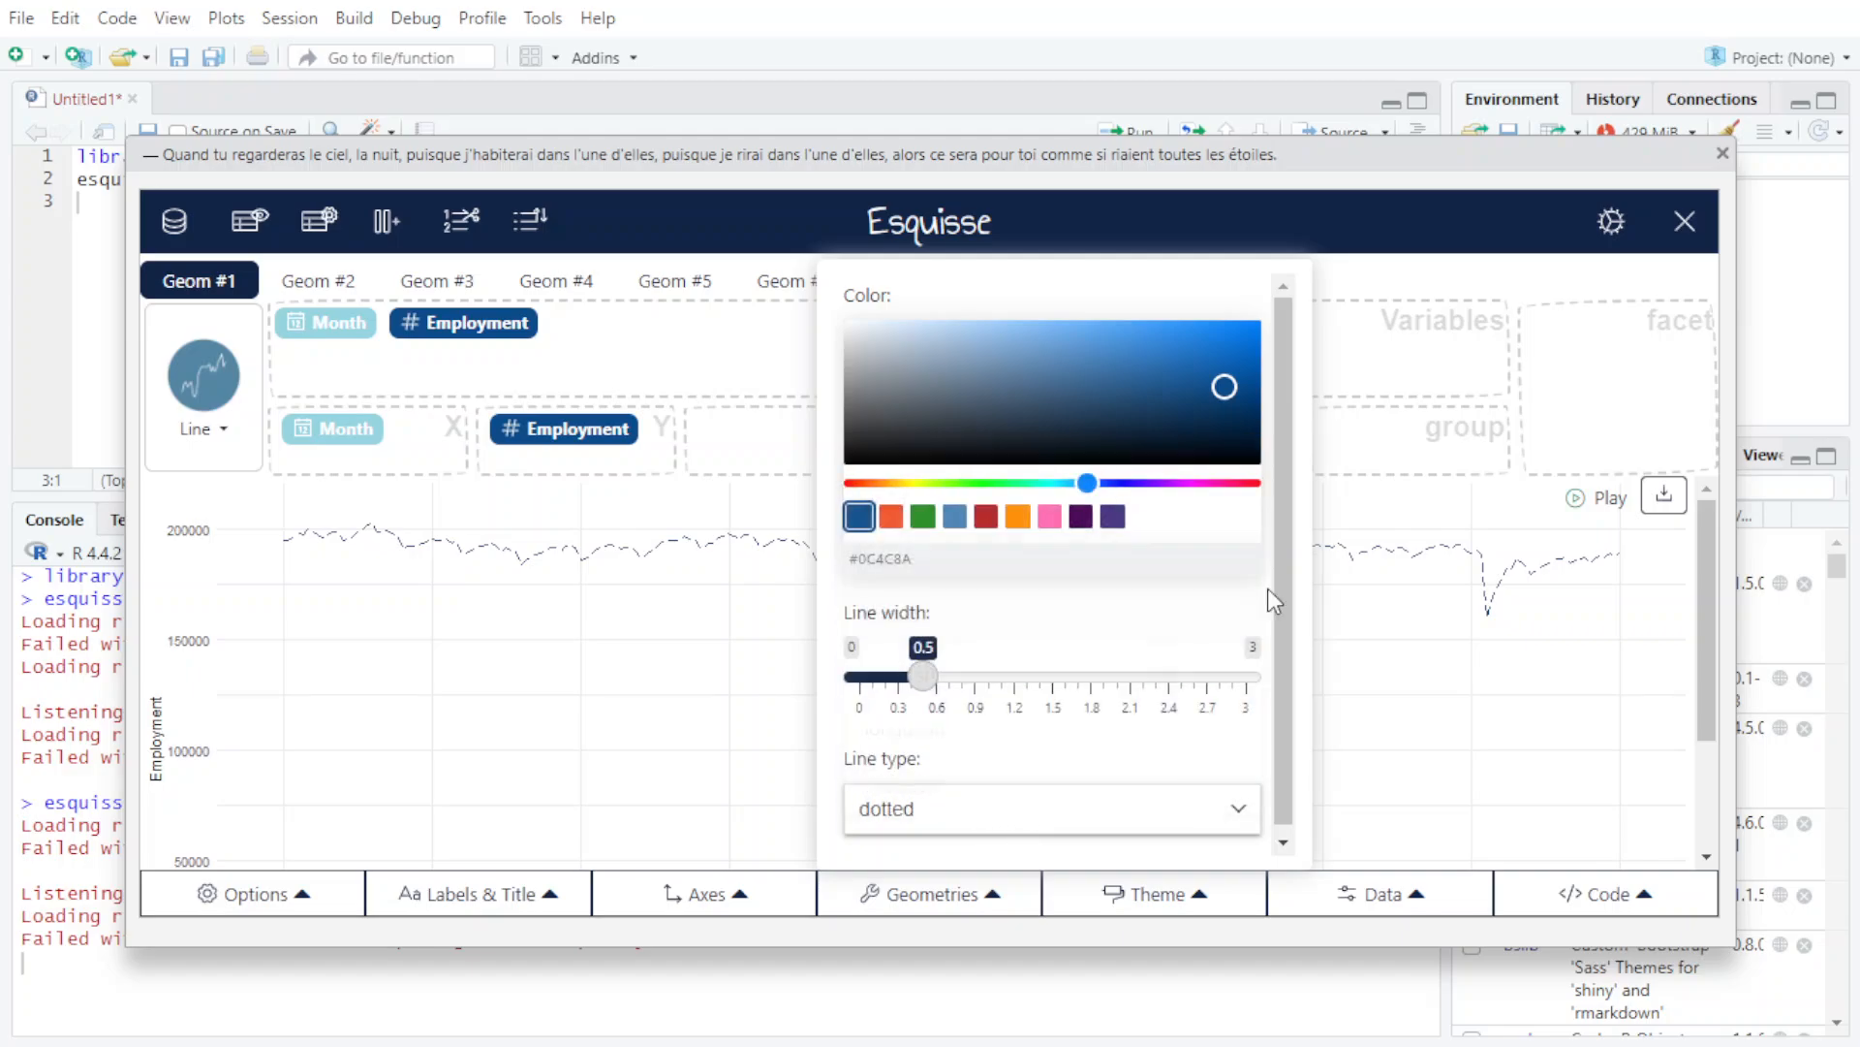
click(971, 819)
click(963, 481)
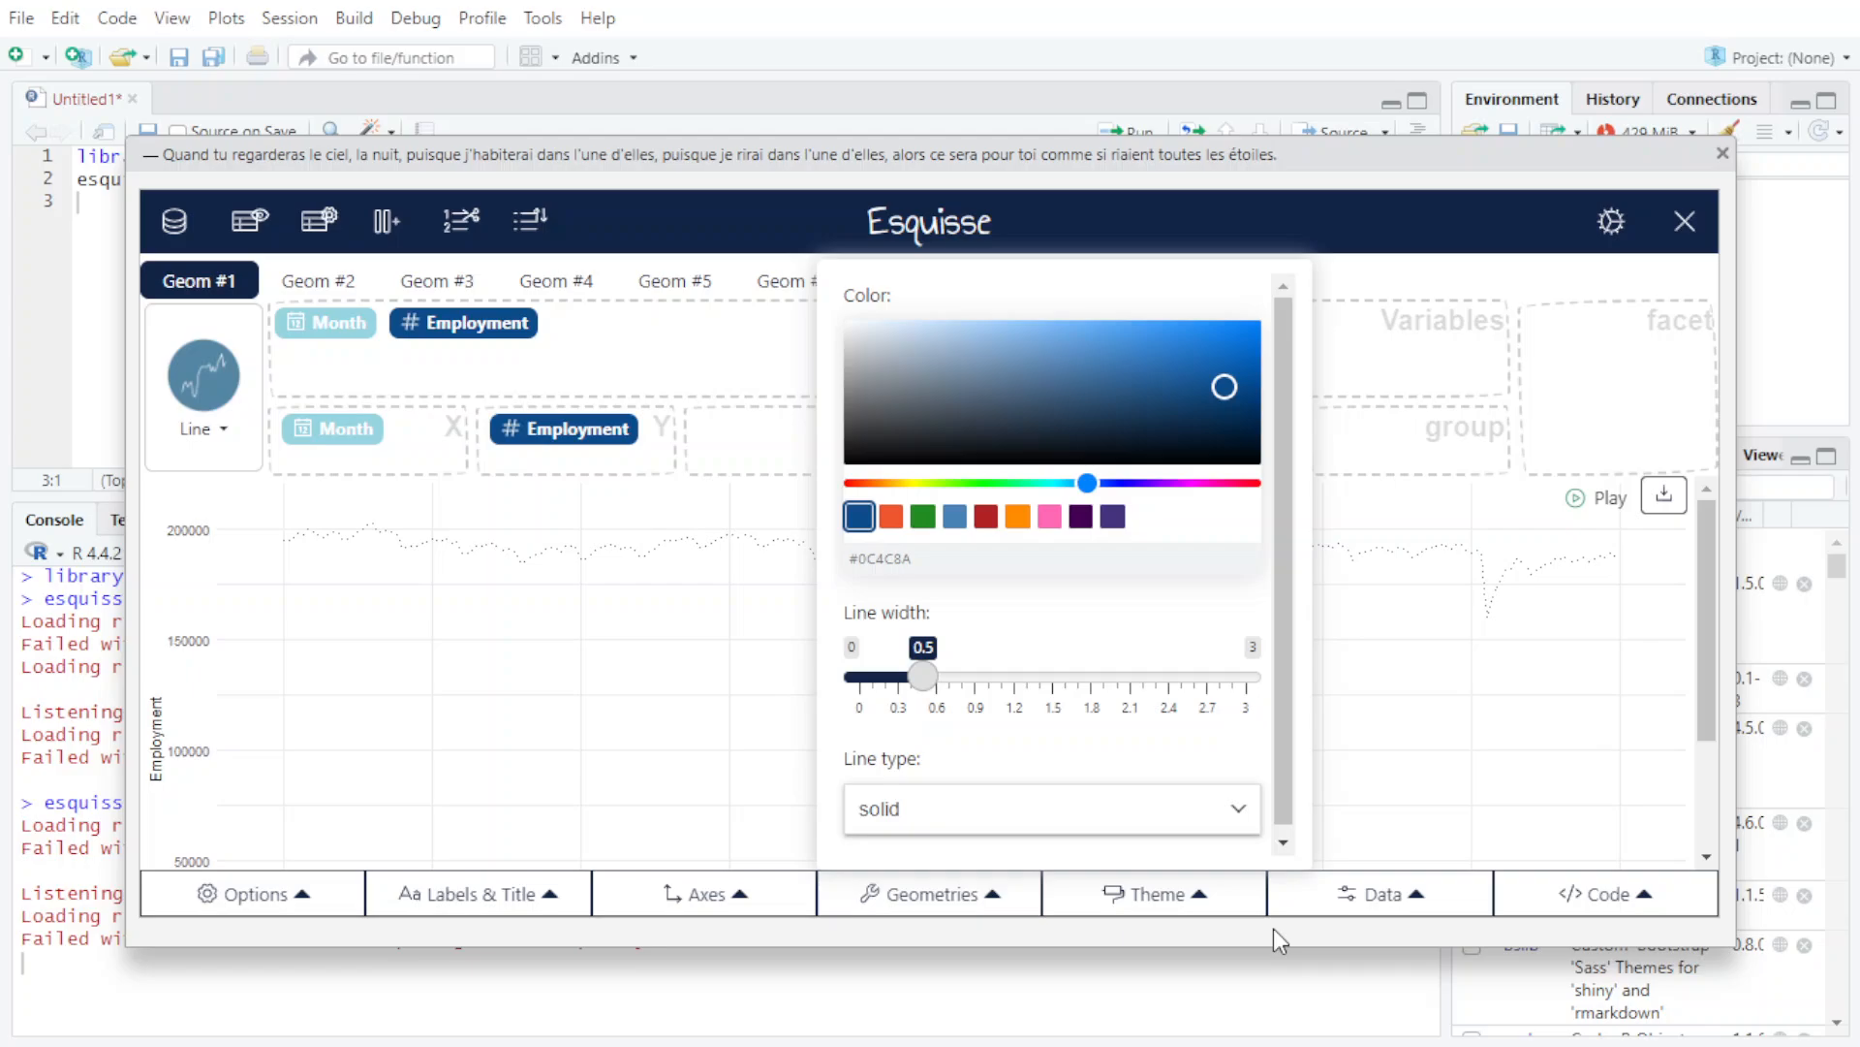
click(938, 913)
- Try the gray, light and linedraw themes on the line chart and return it to the minimal theme
click(1188, 911)
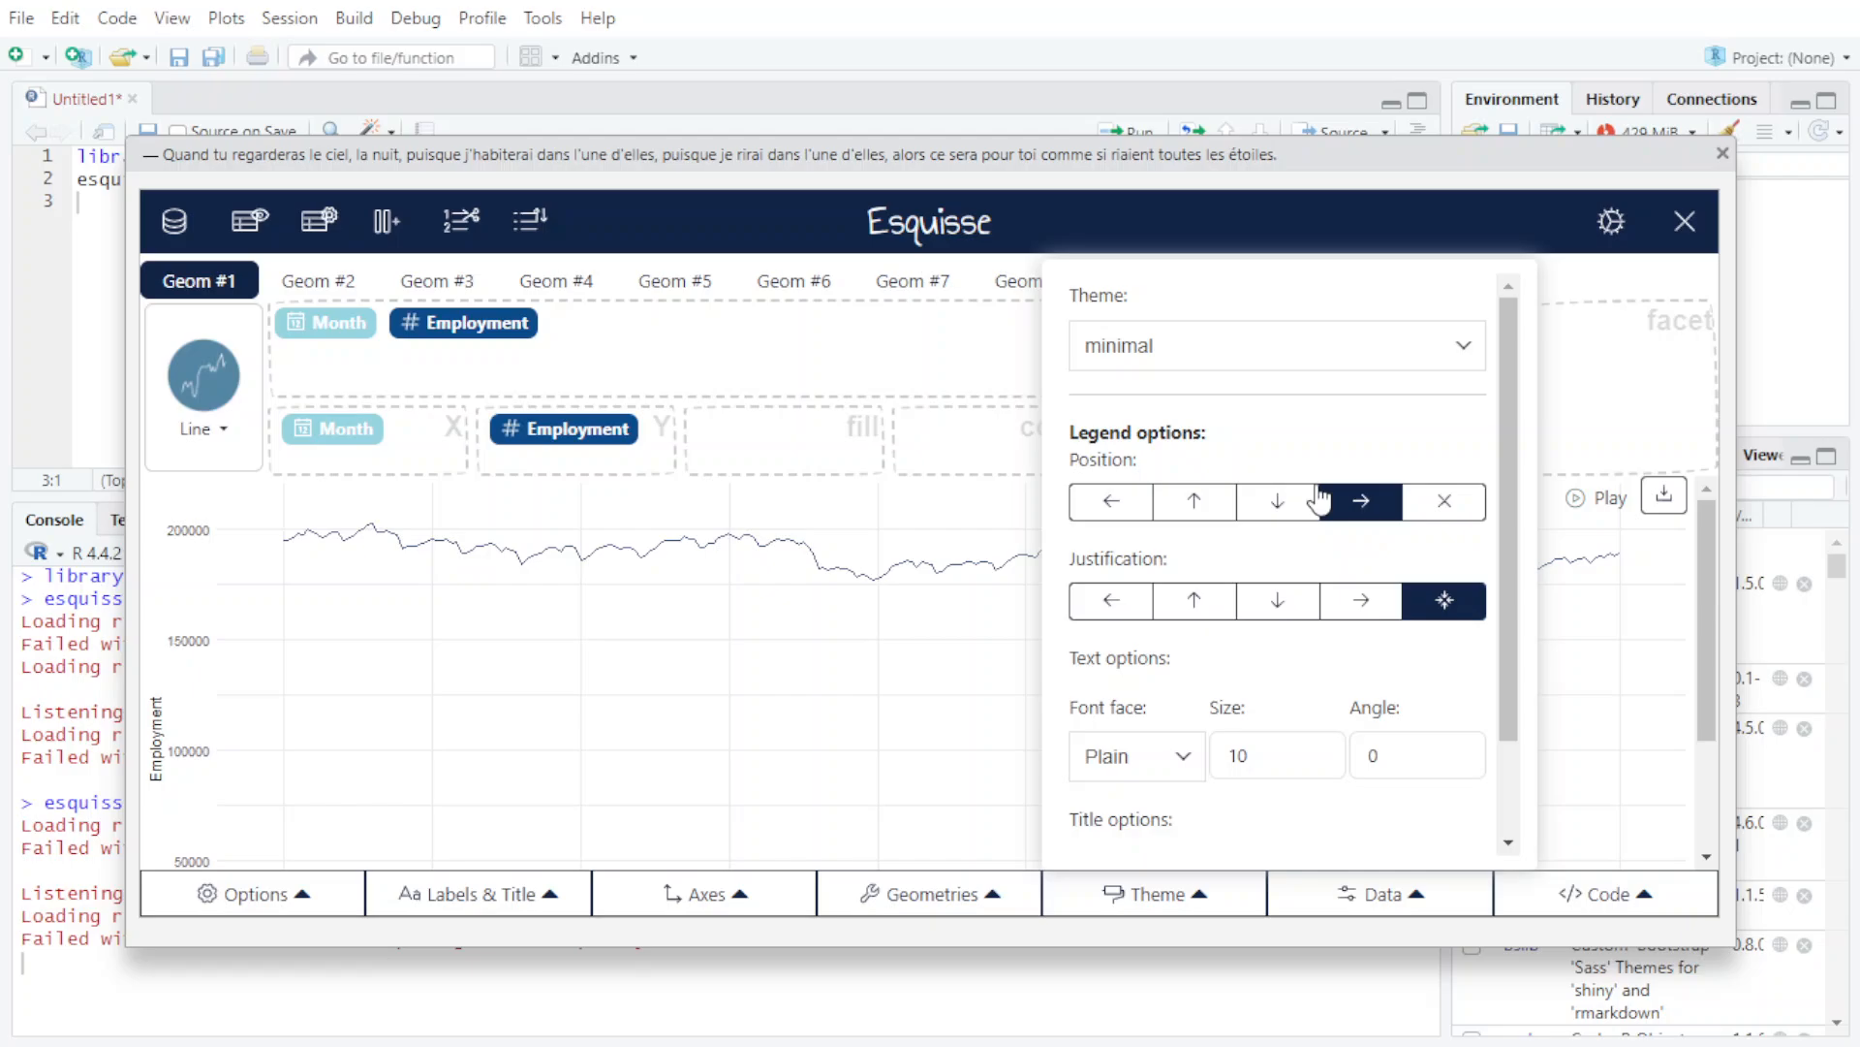
scroll(1298, 577, down, 2)
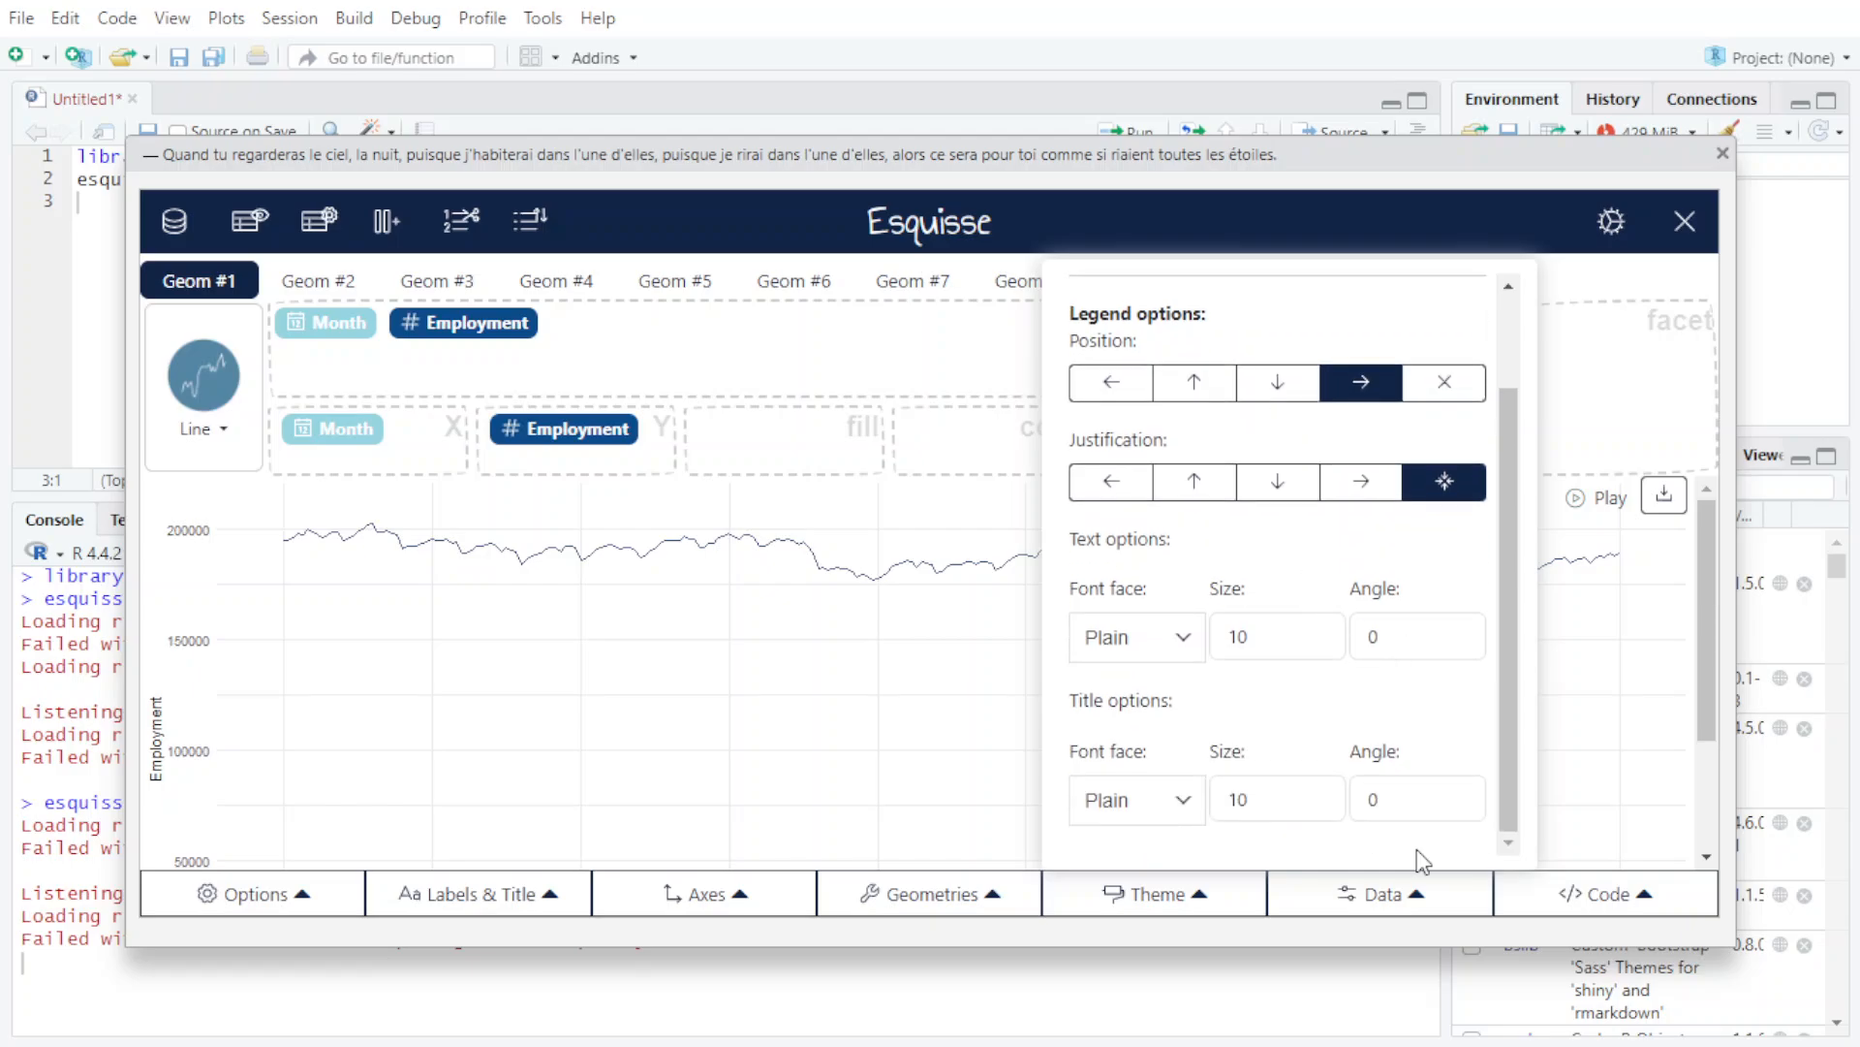
scroll(1405, 636, up, 2)
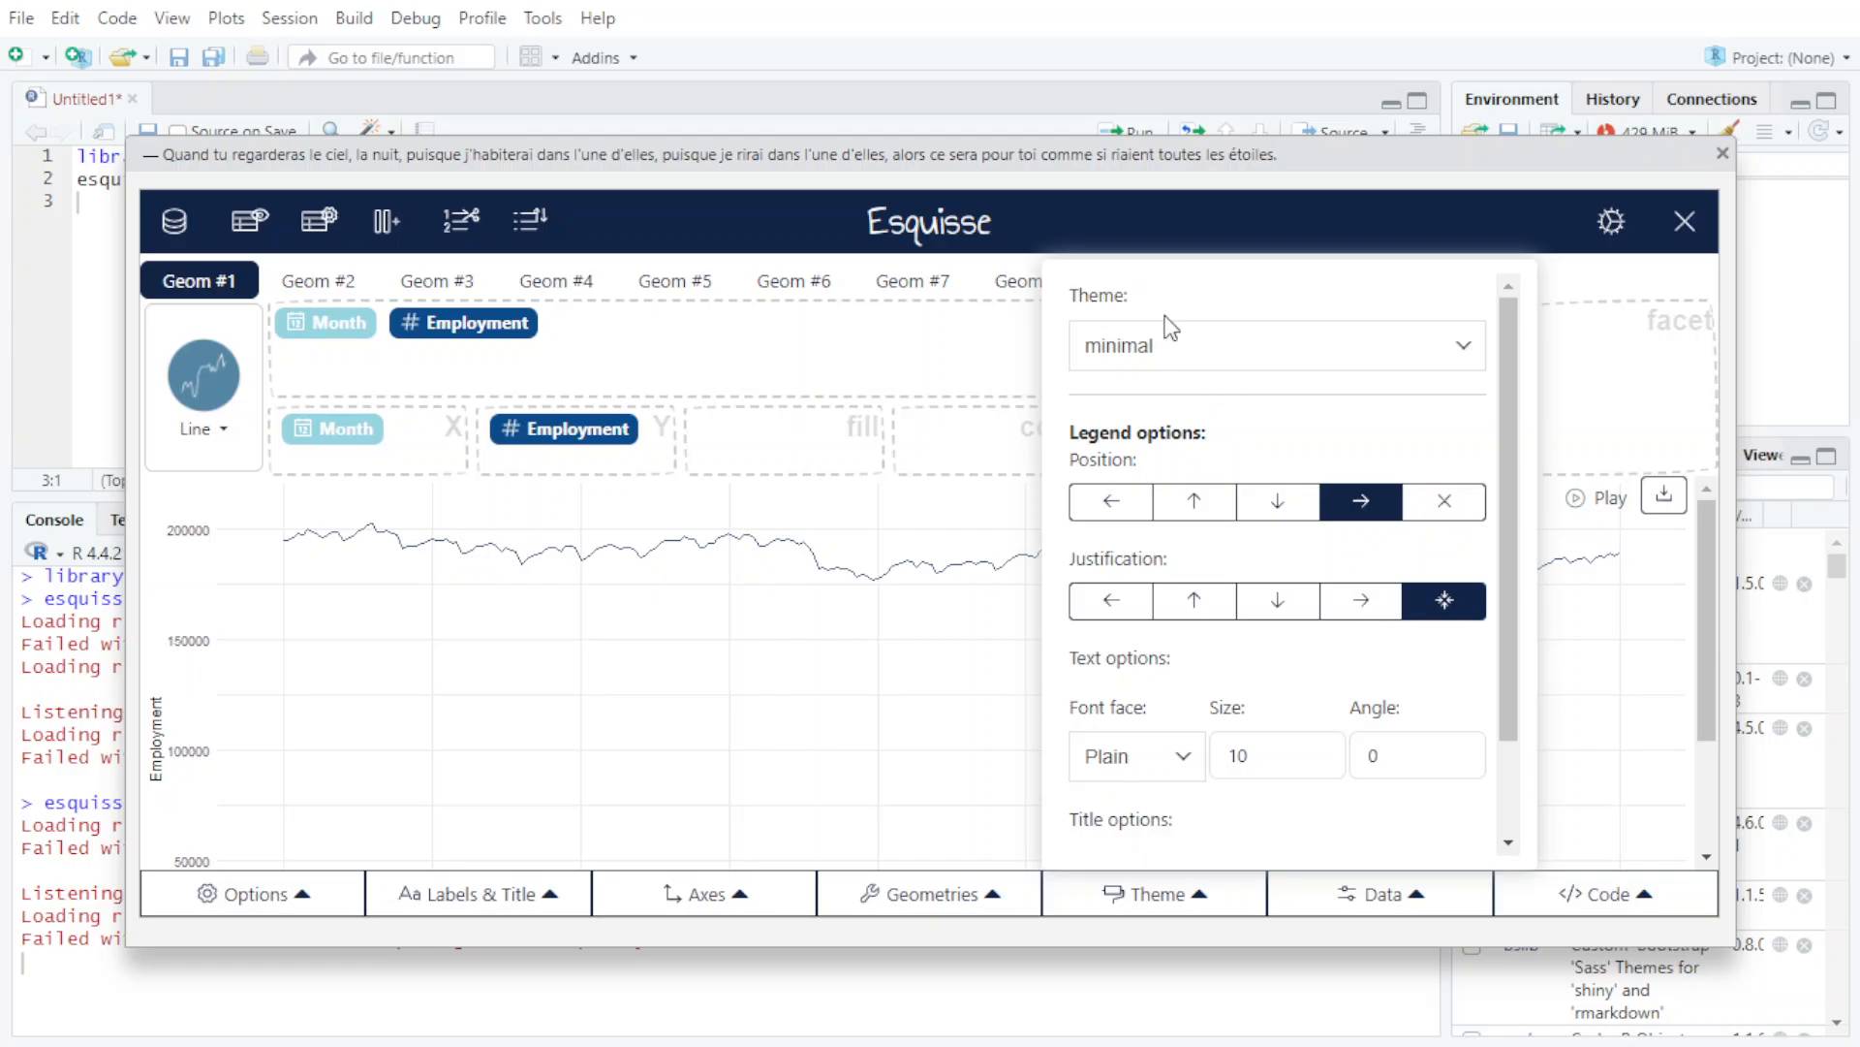
click(1181, 344)
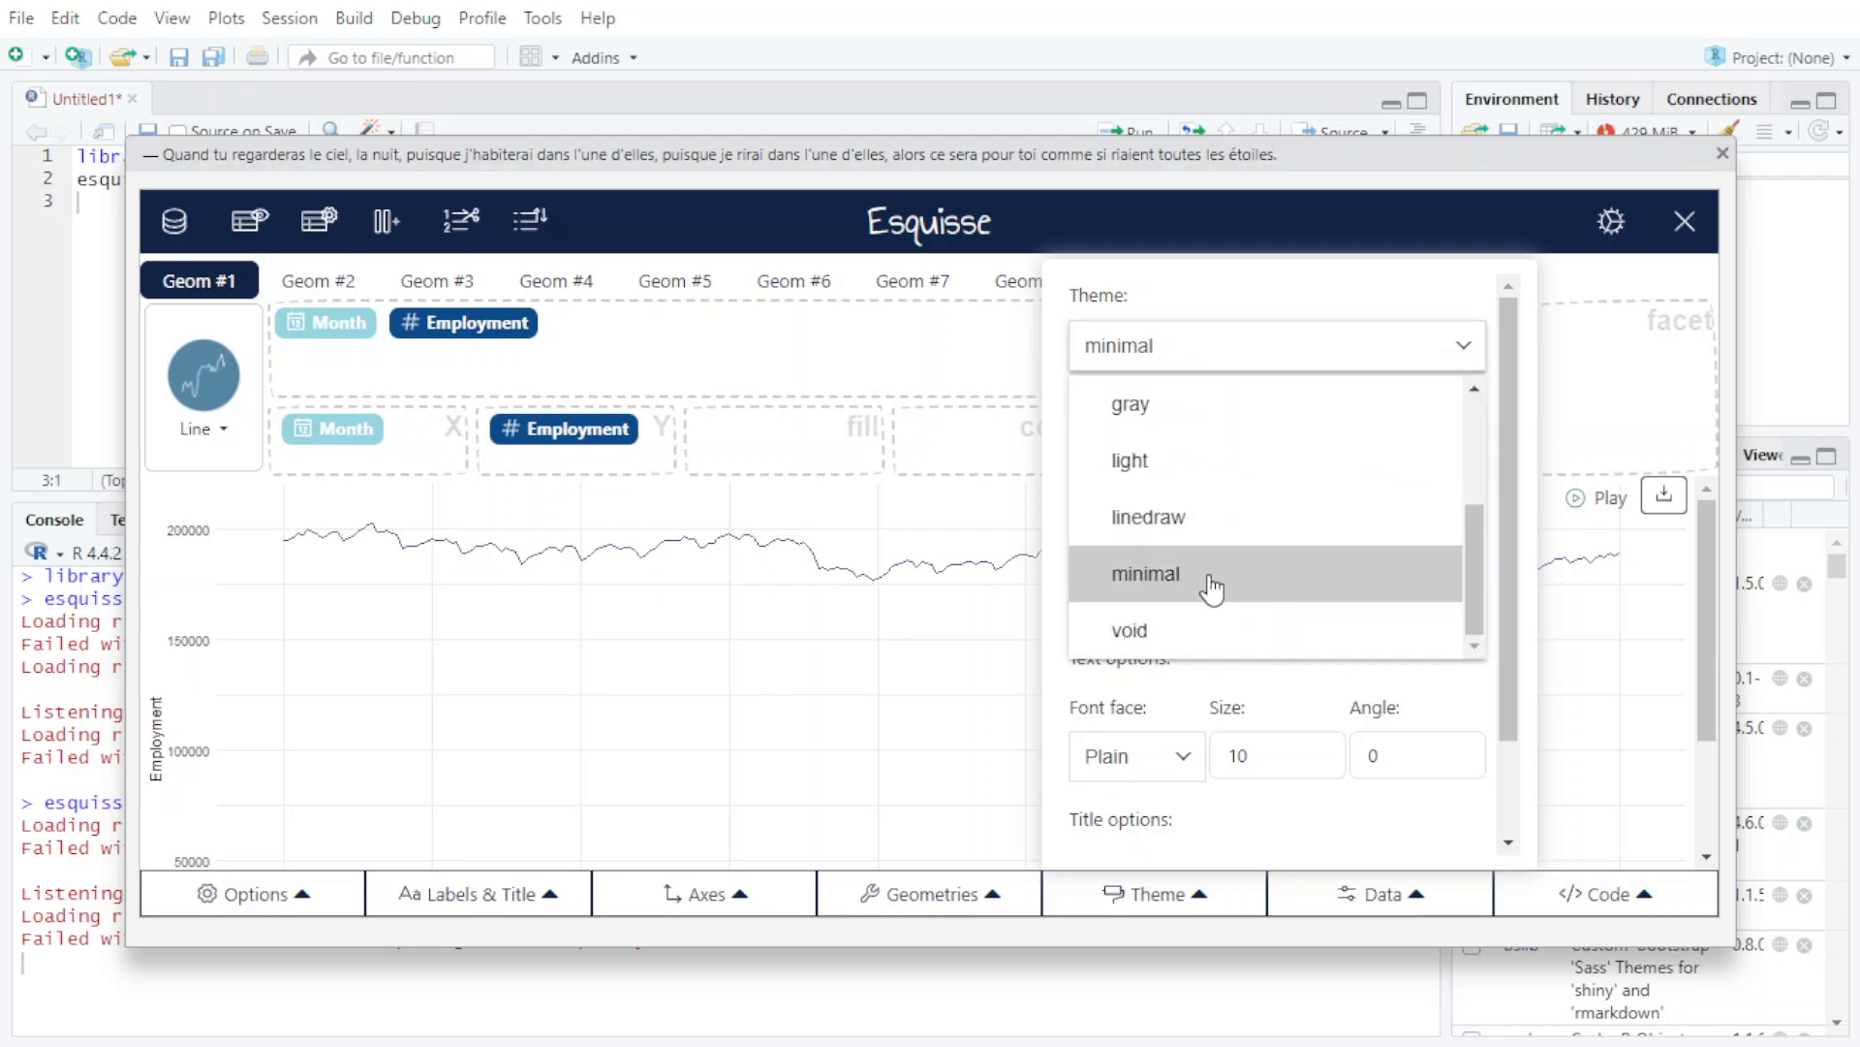
click(1207, 412)
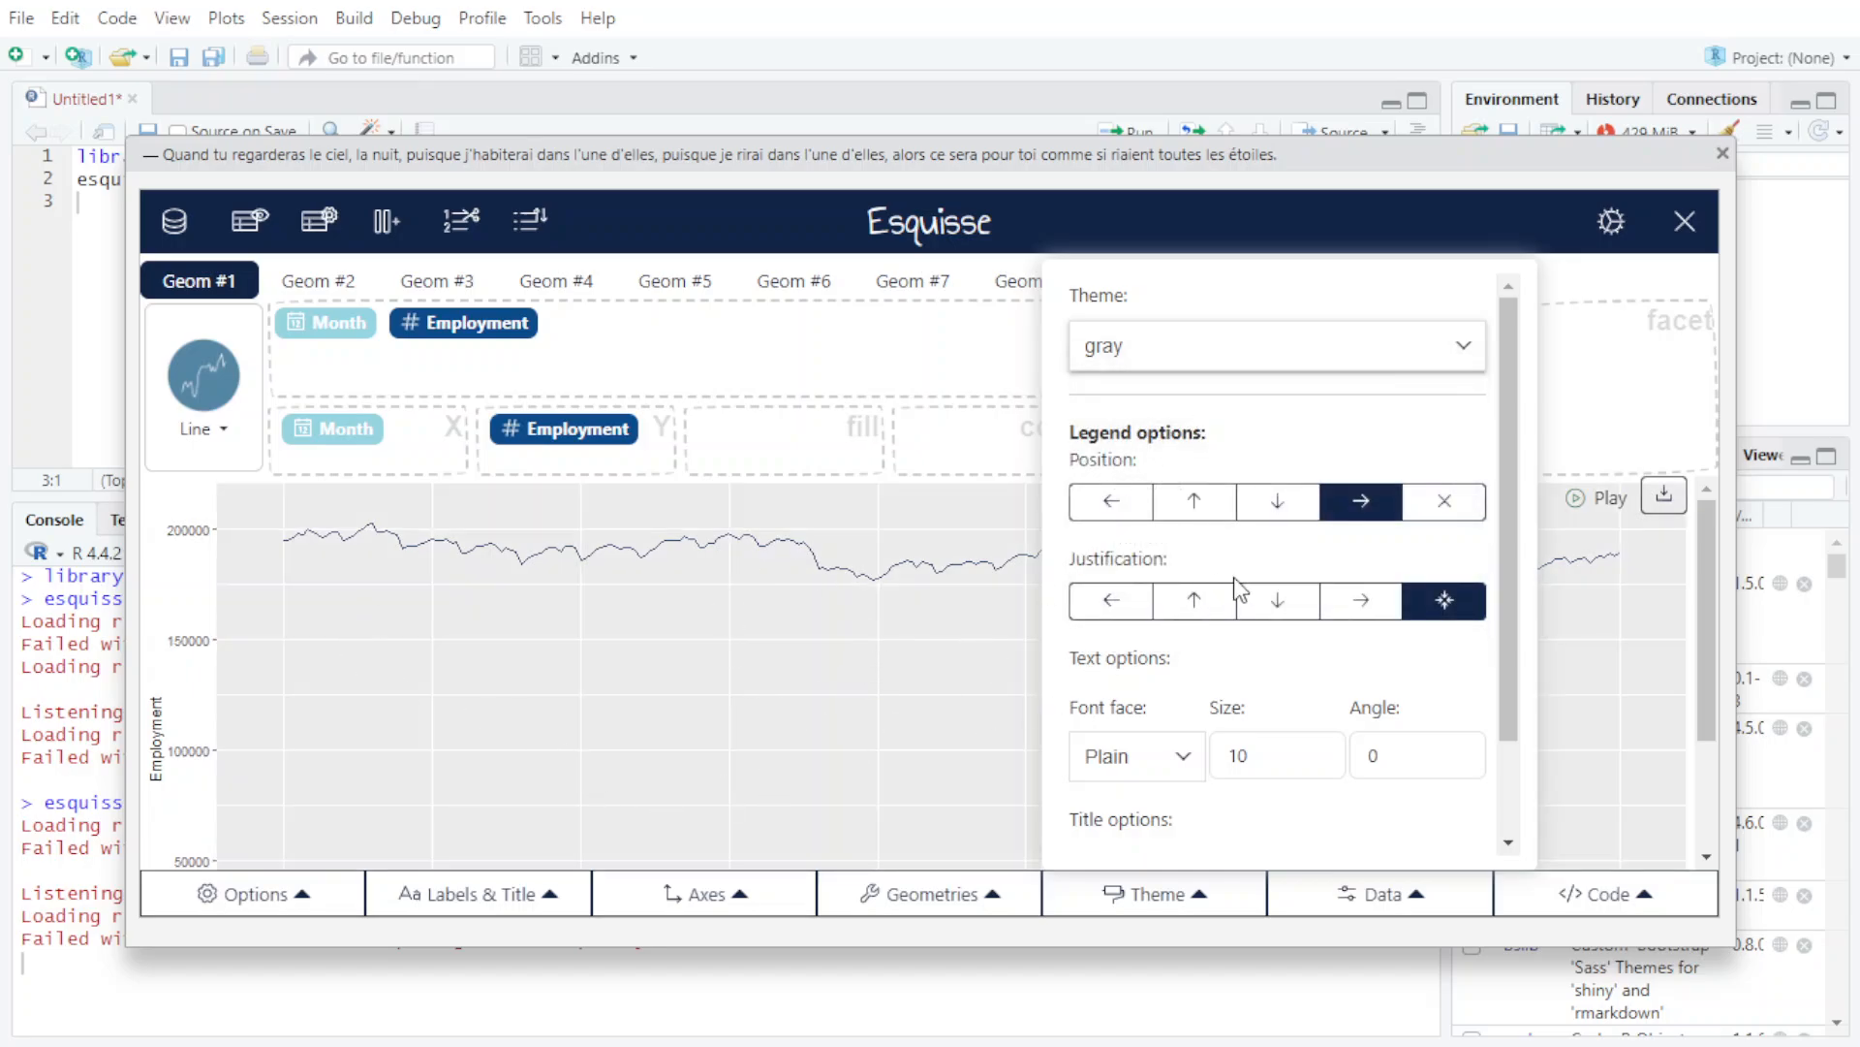
click(1184, 343)
click(1194, 456)
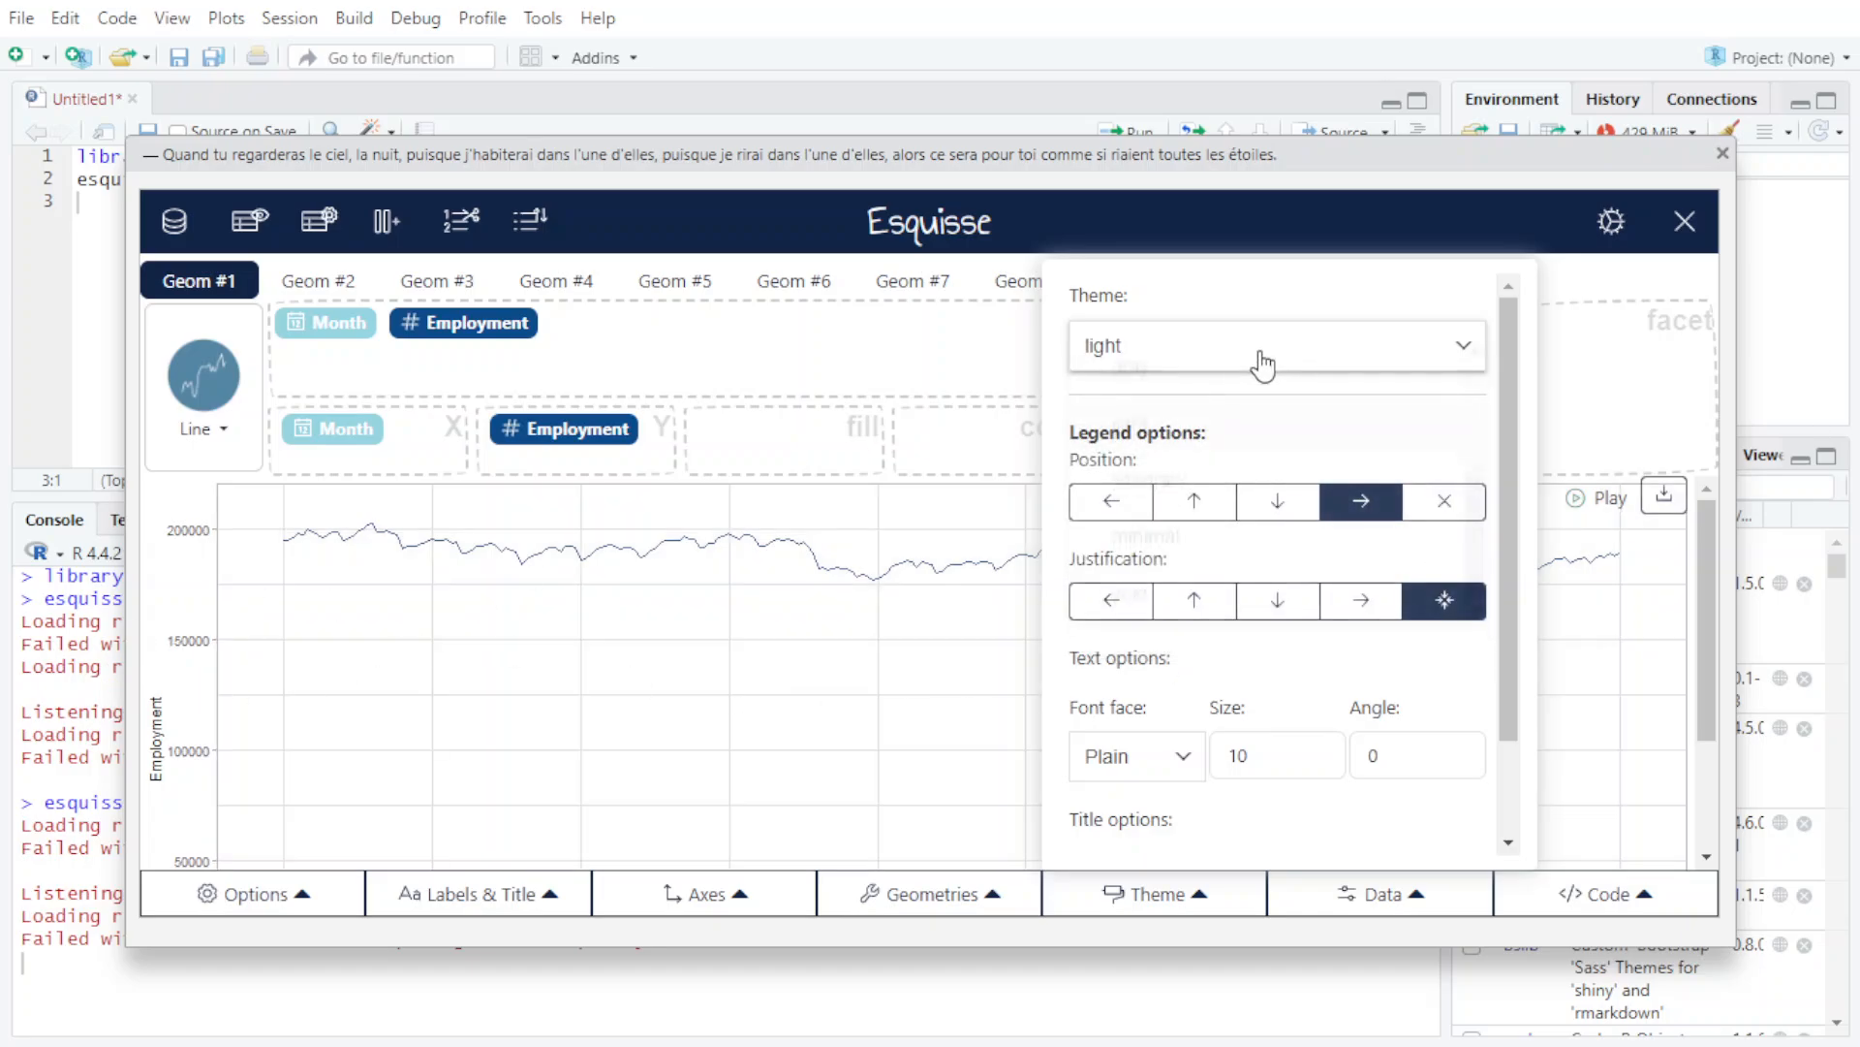
click(1260, 360)
click(1228, 520)
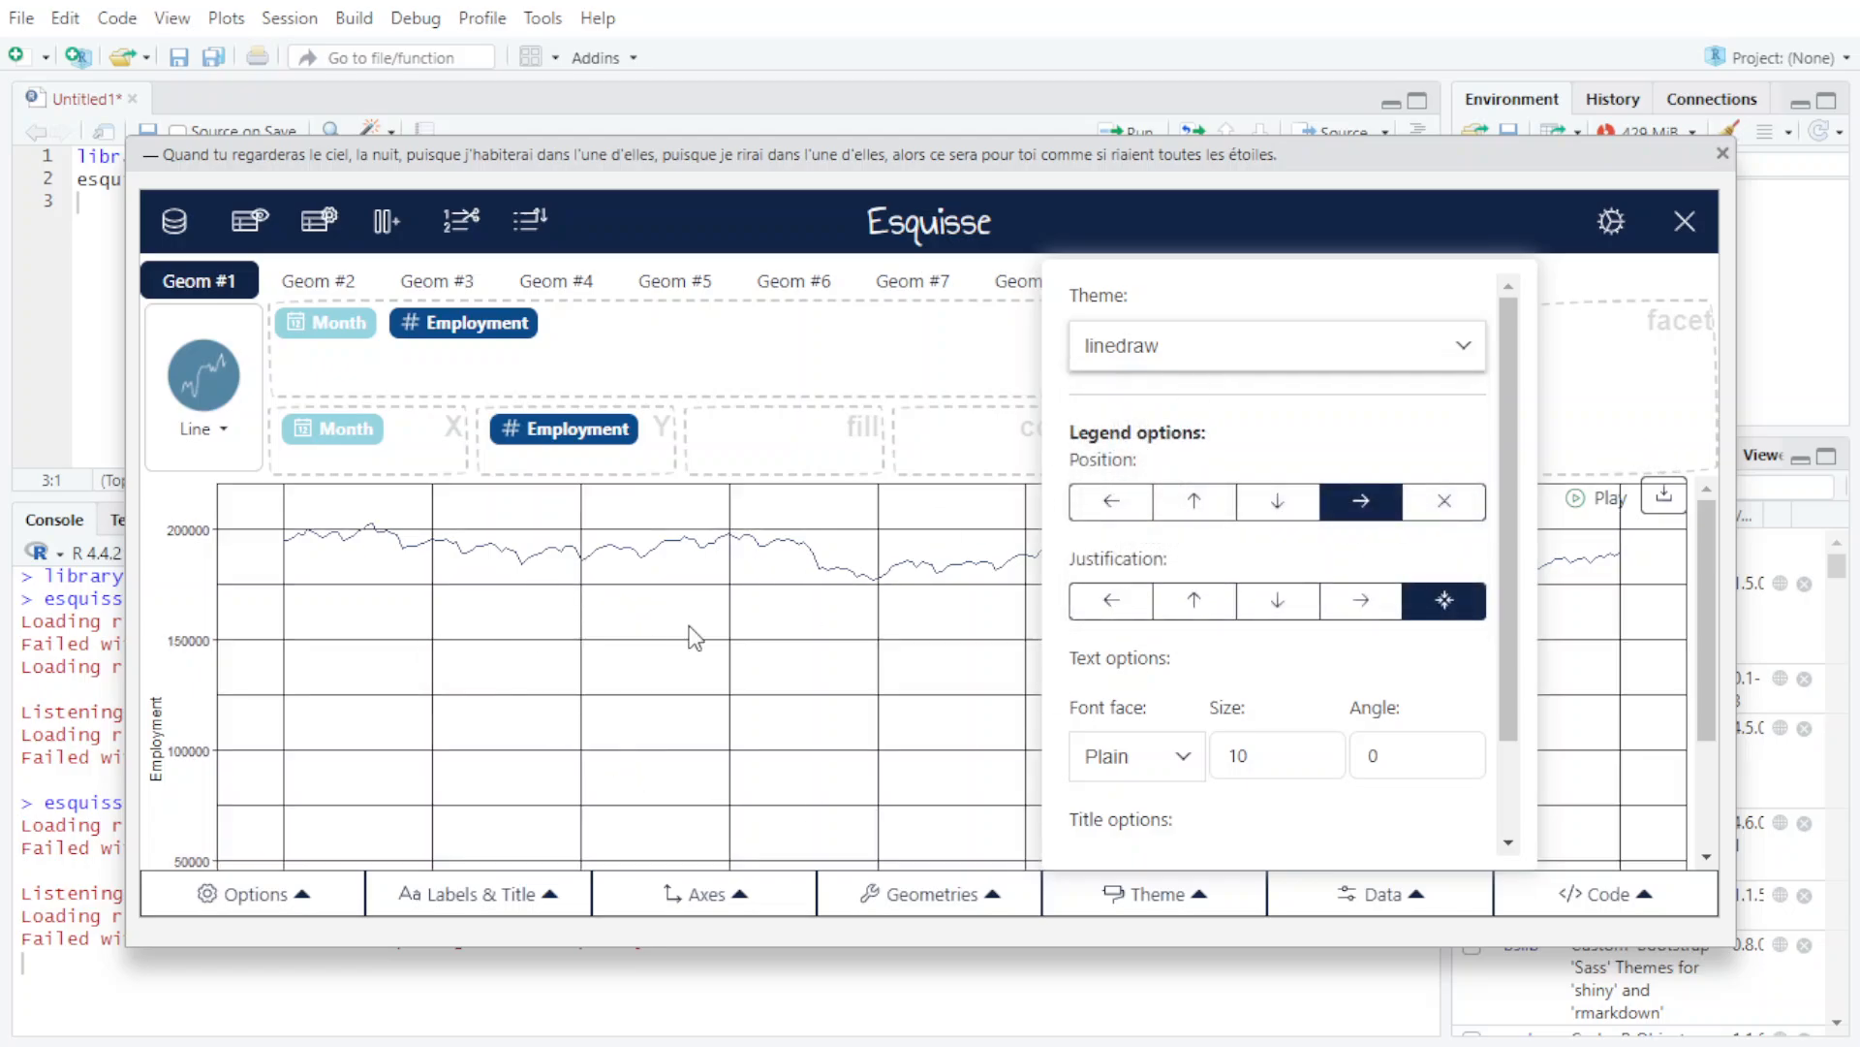
click(1229, 368)
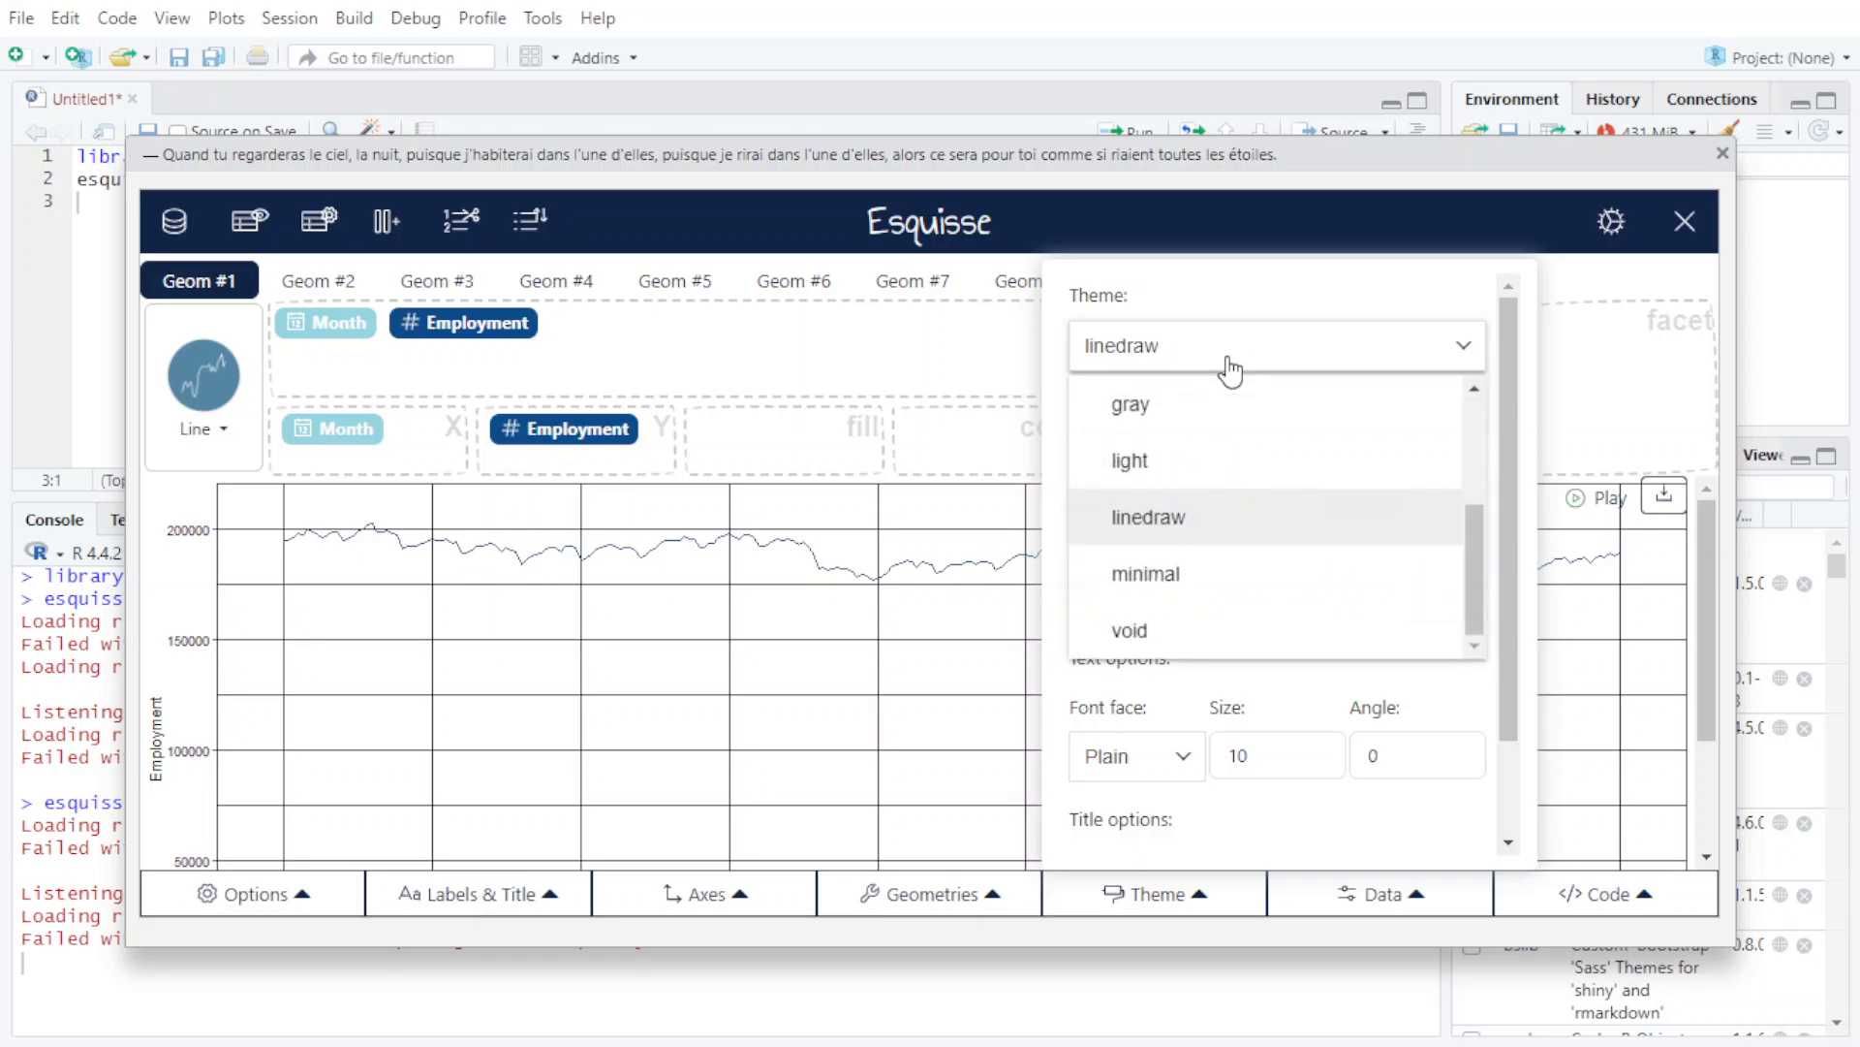
click(1207, 576)
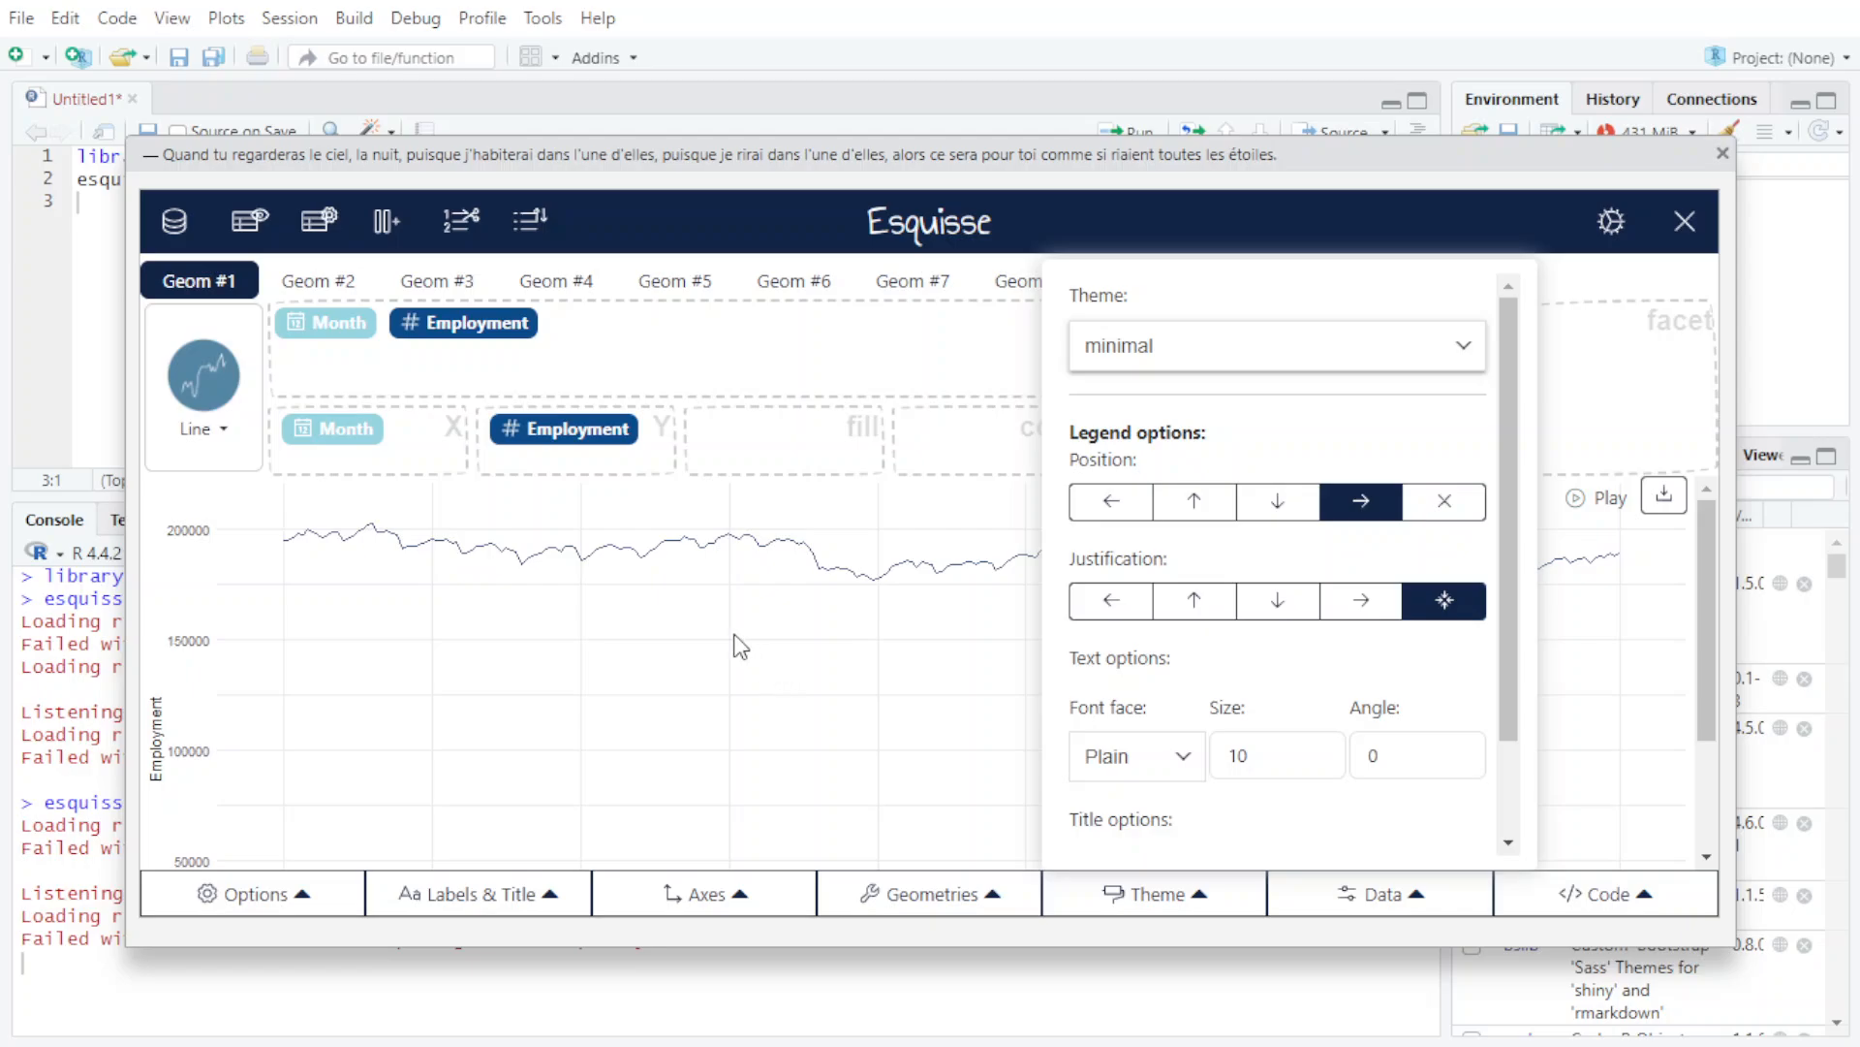
- Filter the chart data to months from about 2019-01-01 to 2021-10-01
click(1383, 911)
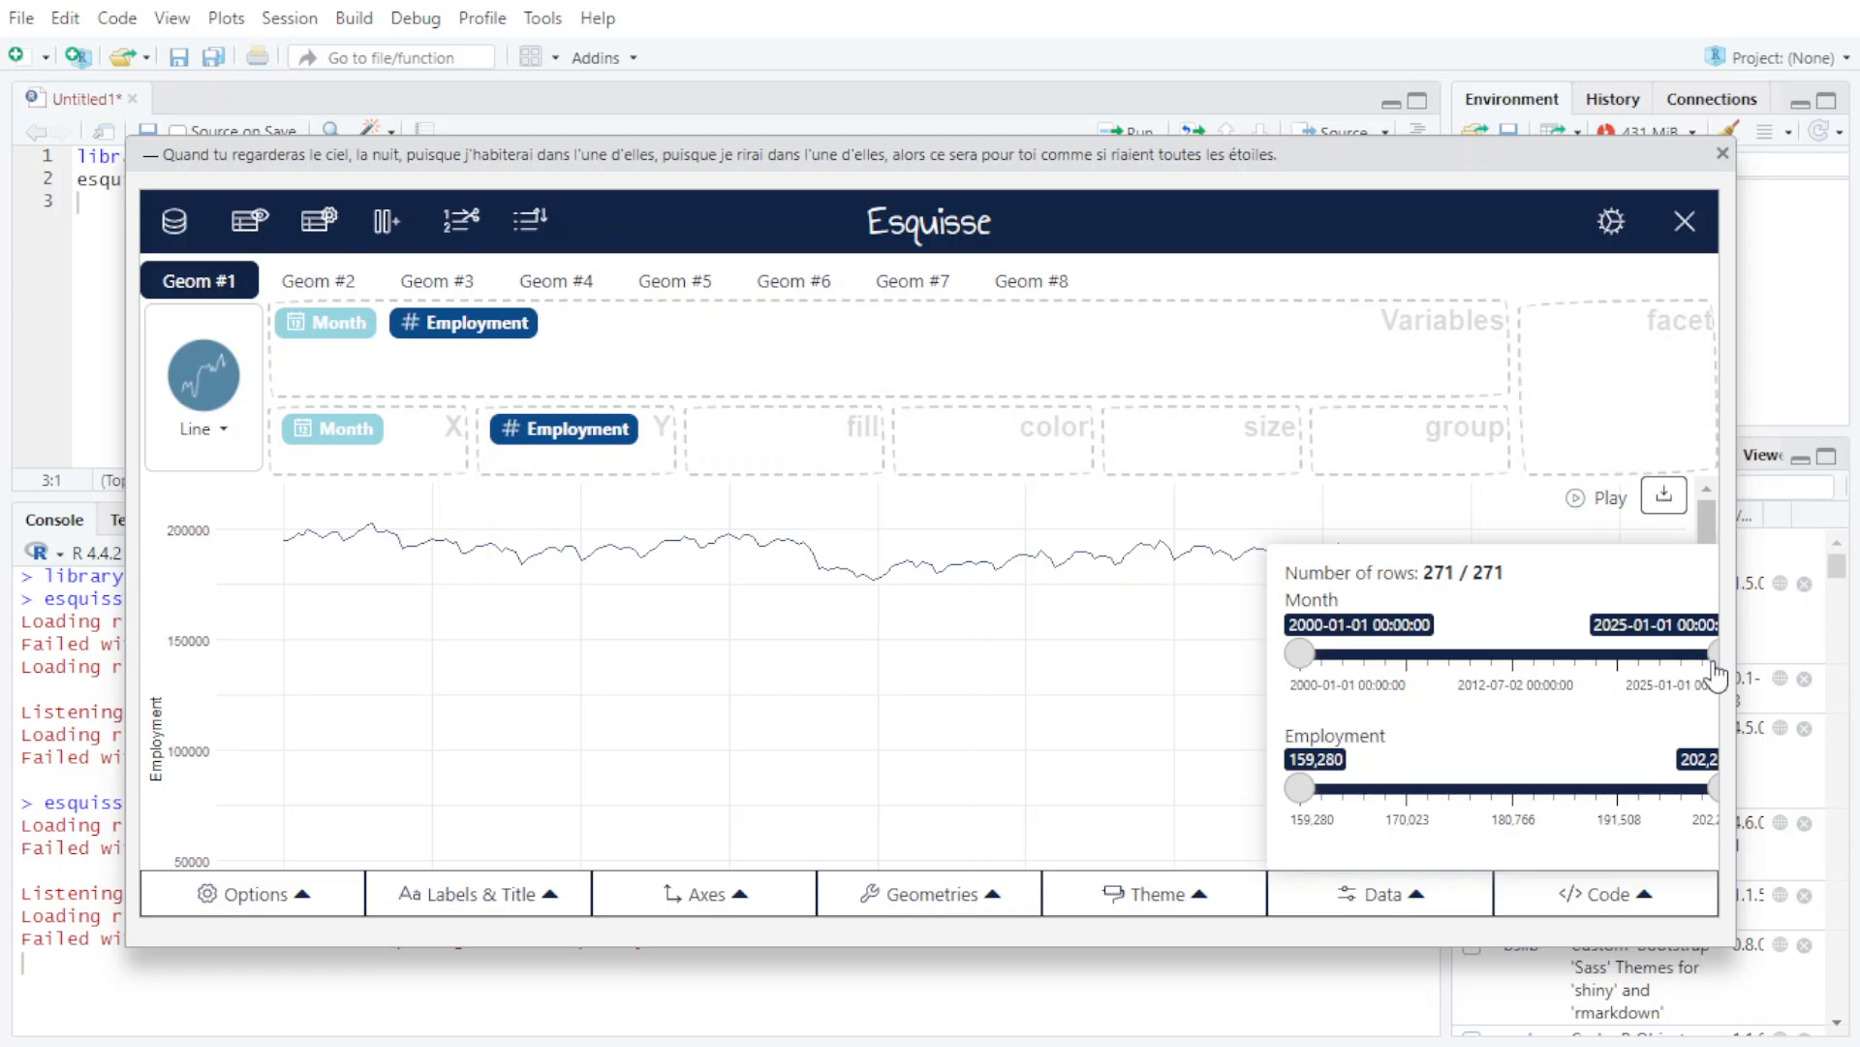
drag(1714, 659, 1669, 655)
drag(1320, 655, 1625, 689)
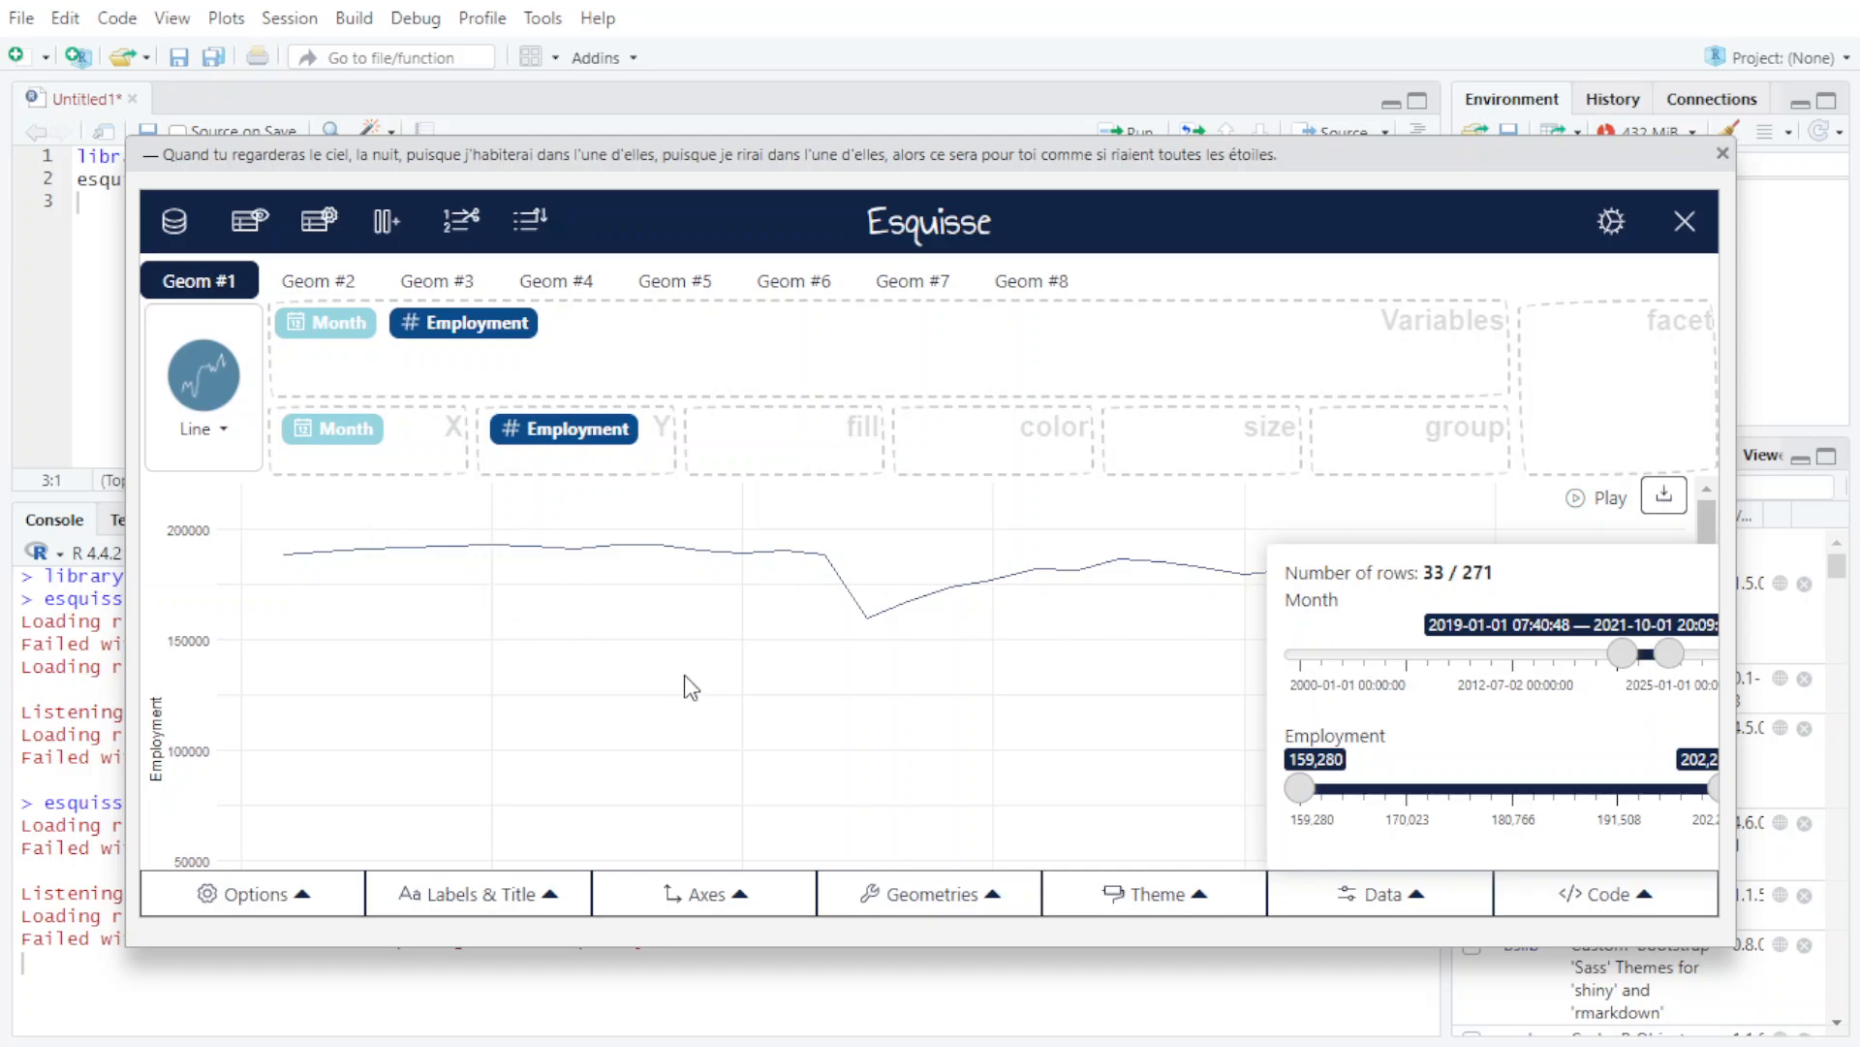
- Widen the Month filter to run from 2000-01-01 to about 2023-10-02
drag(1633, 667, 1092, 660)
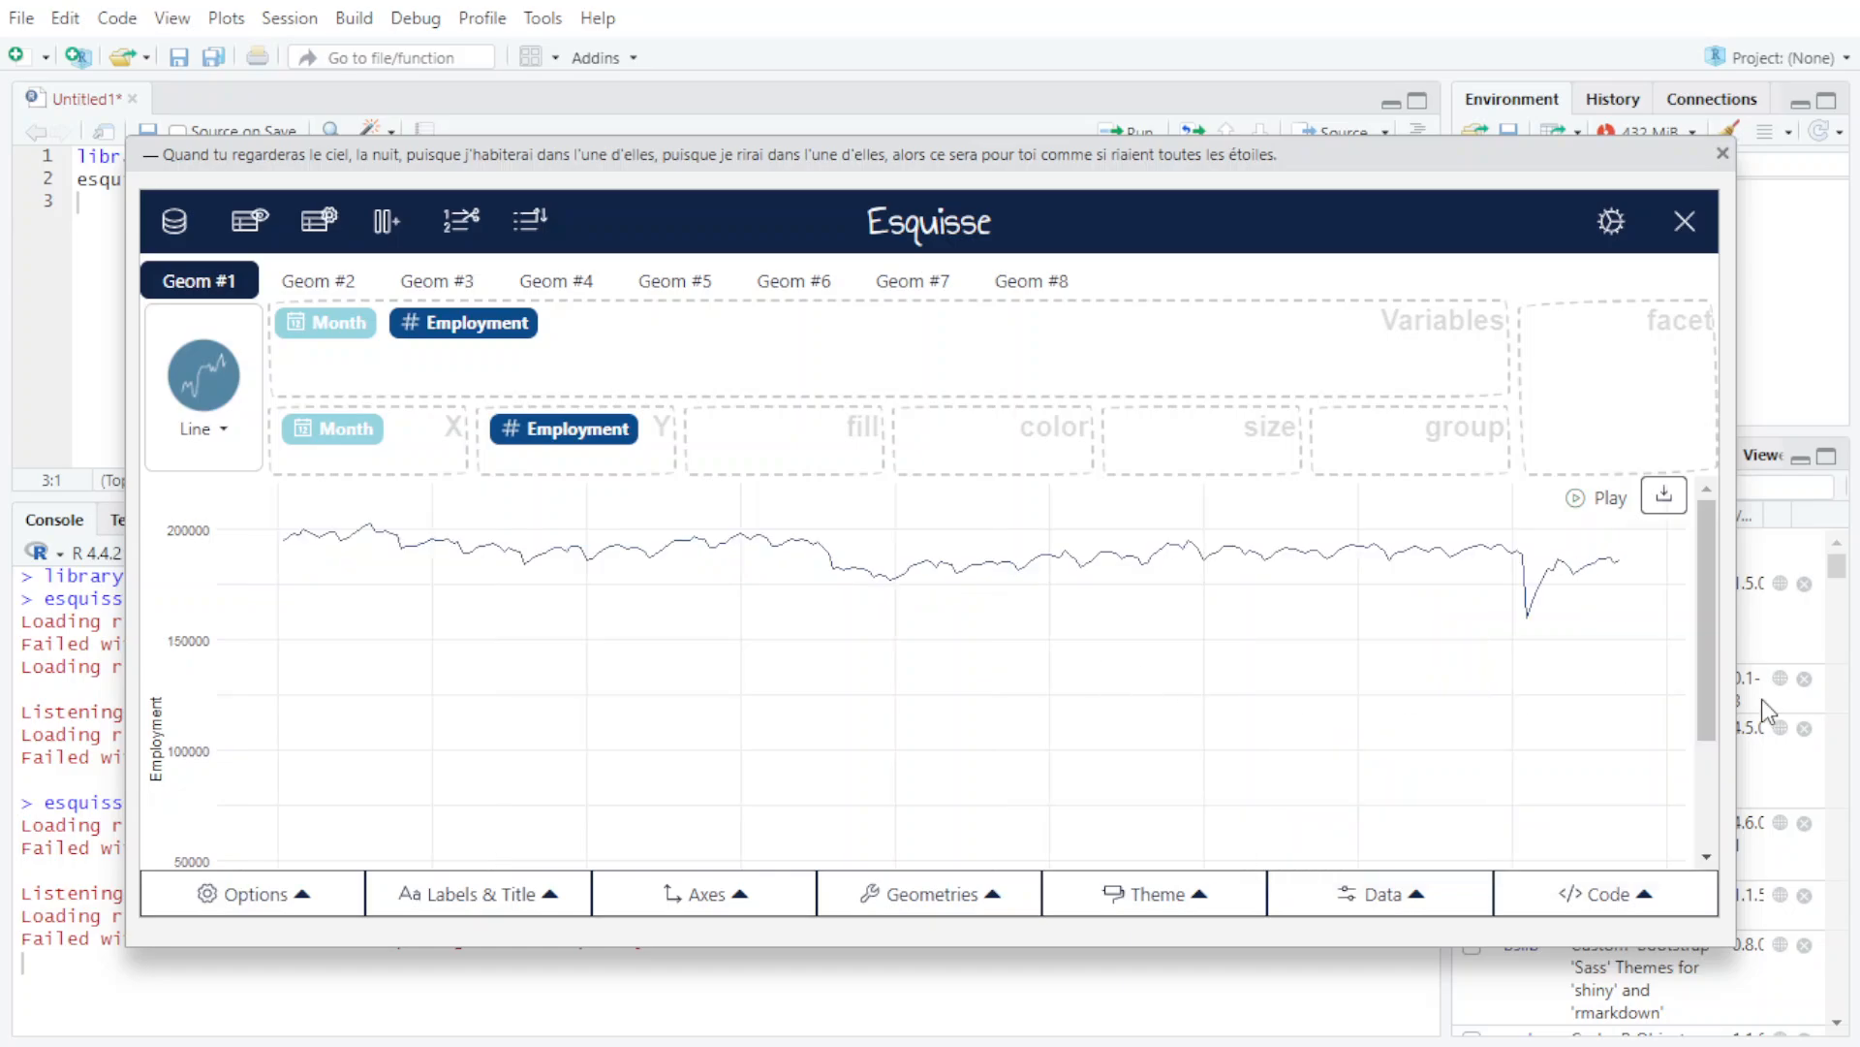
click(1395, 893)
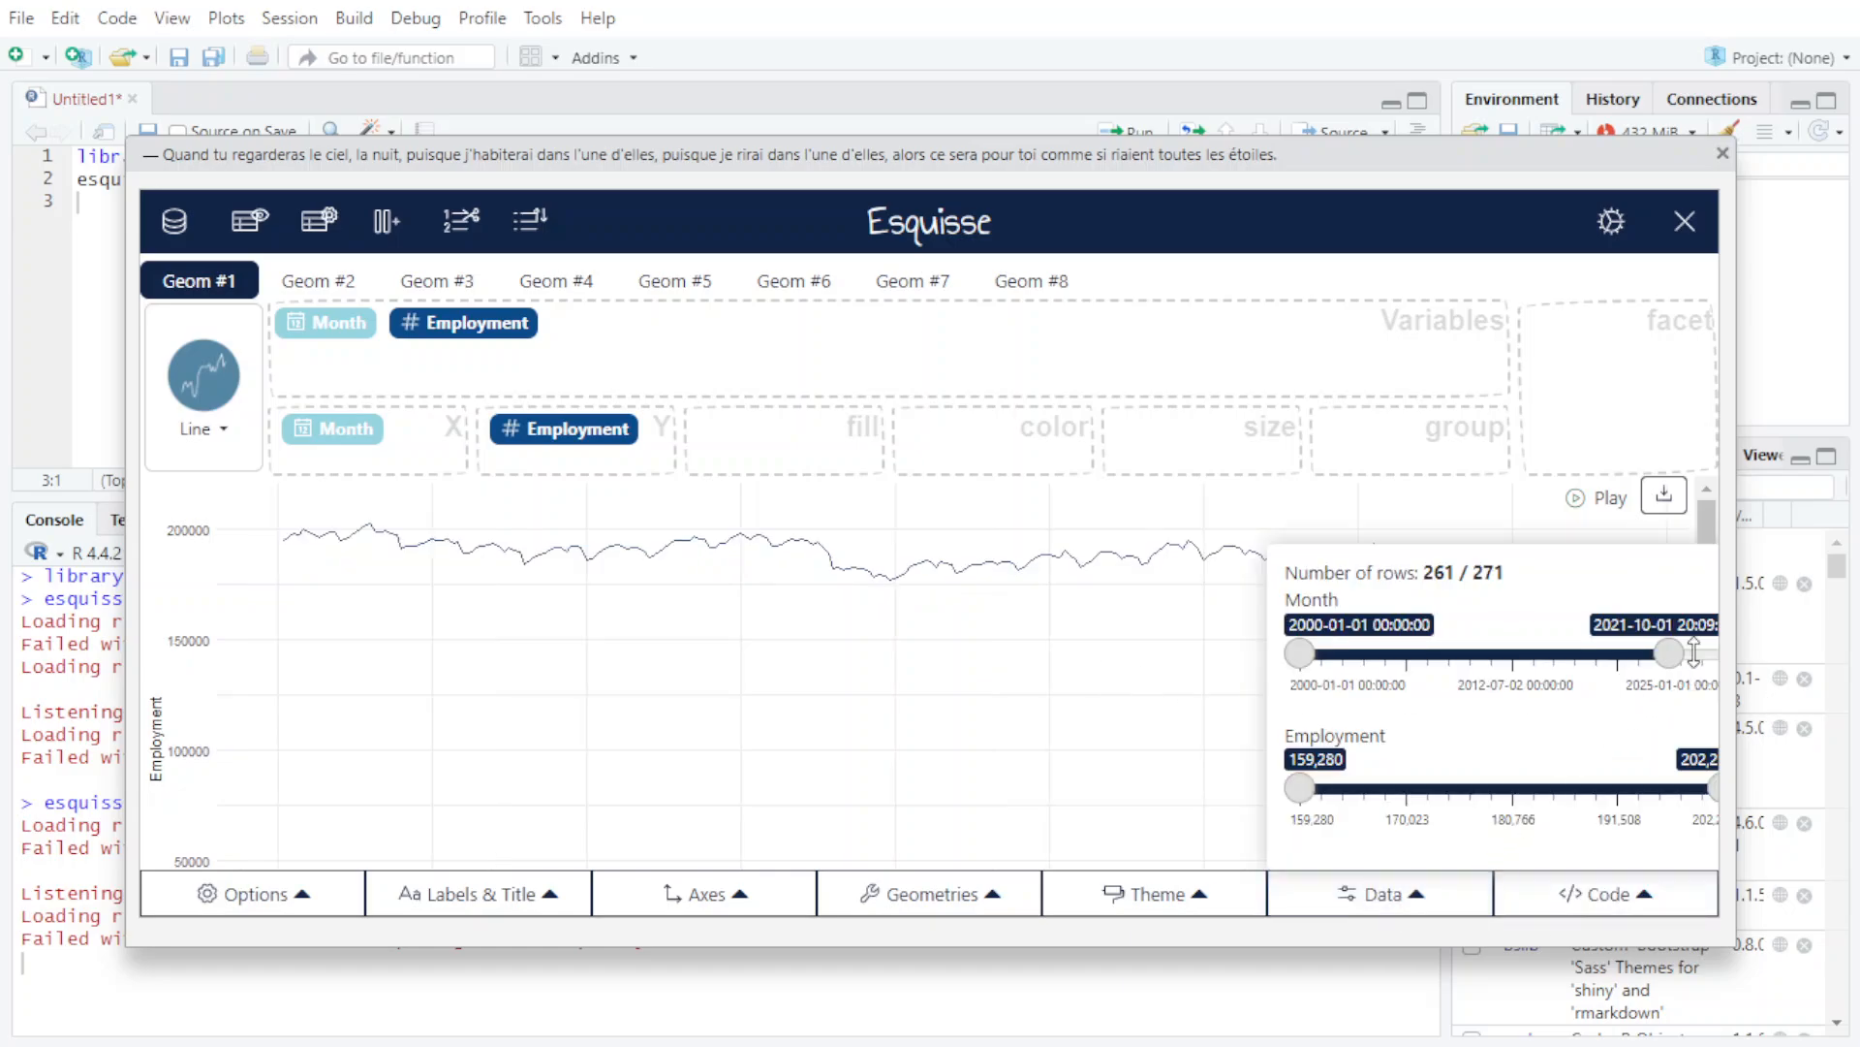
drag(1628, 653, 1702, 653)
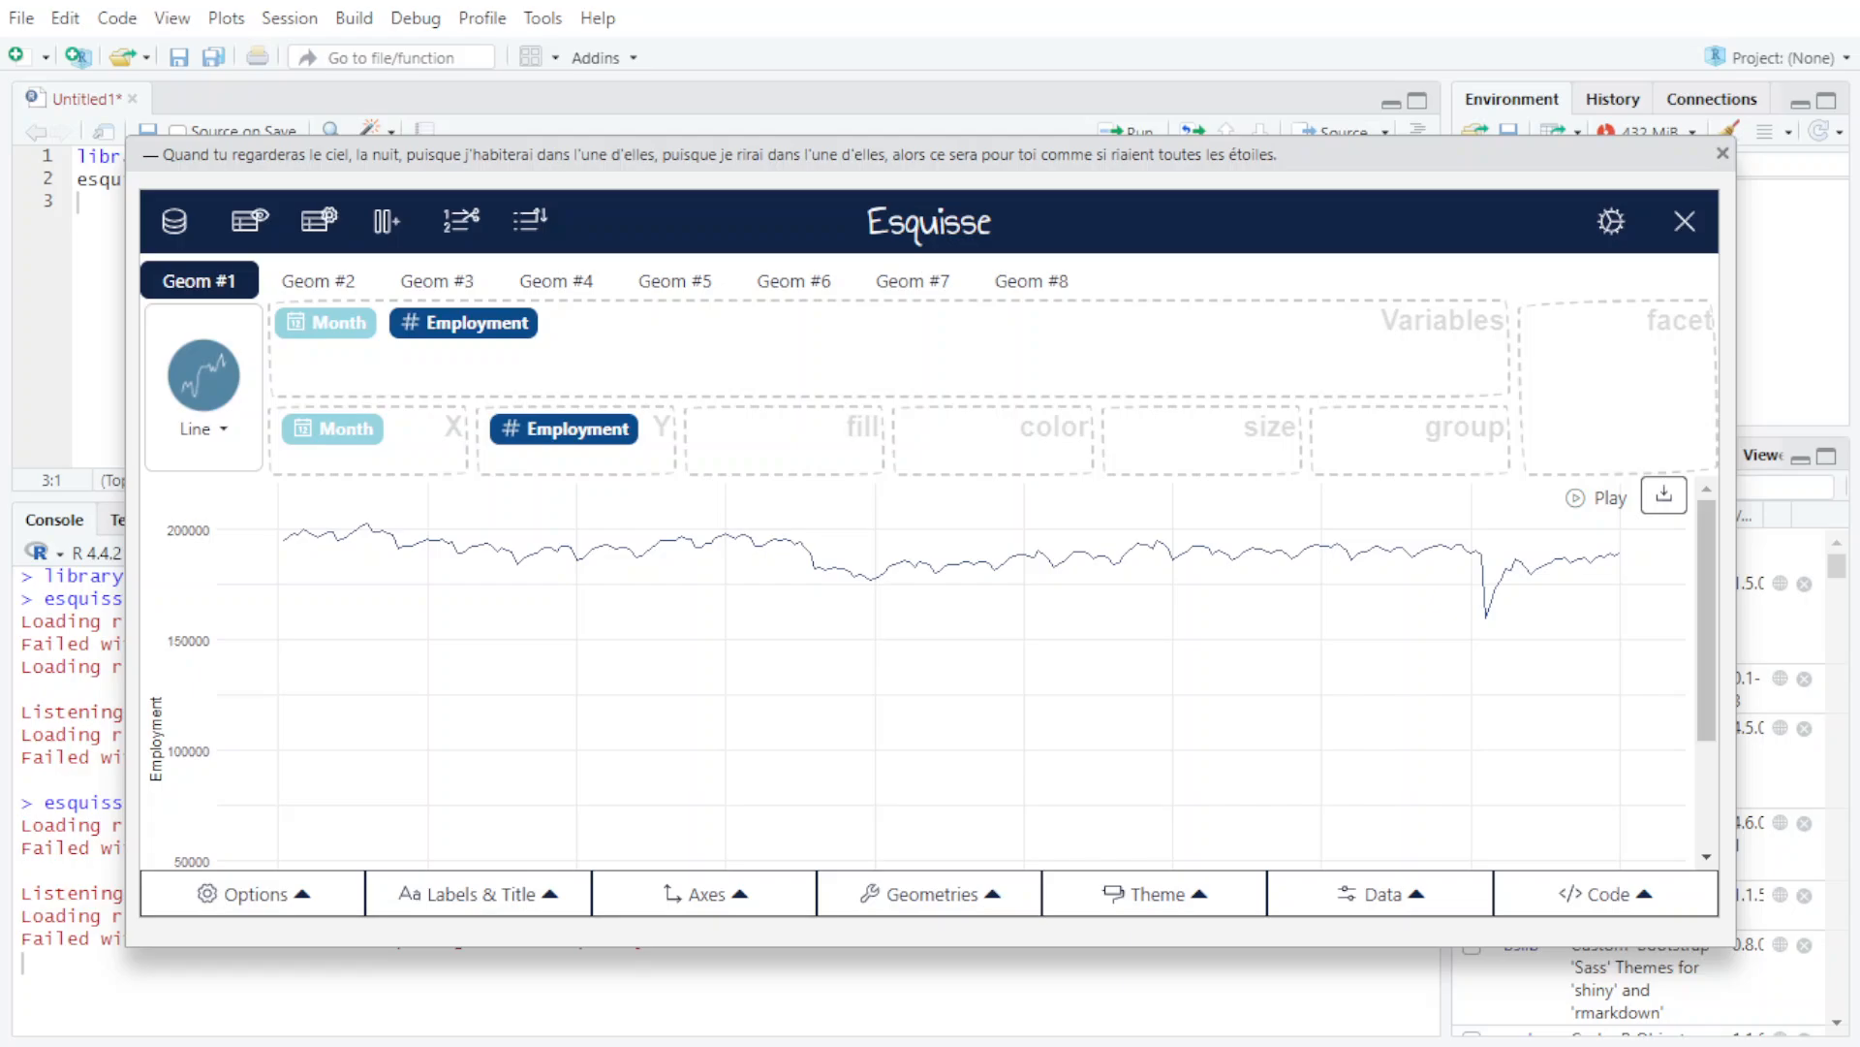
- Try an Employment filter minimum of about 170,634 and restore the minimum to 159,280
click(1395, 892)
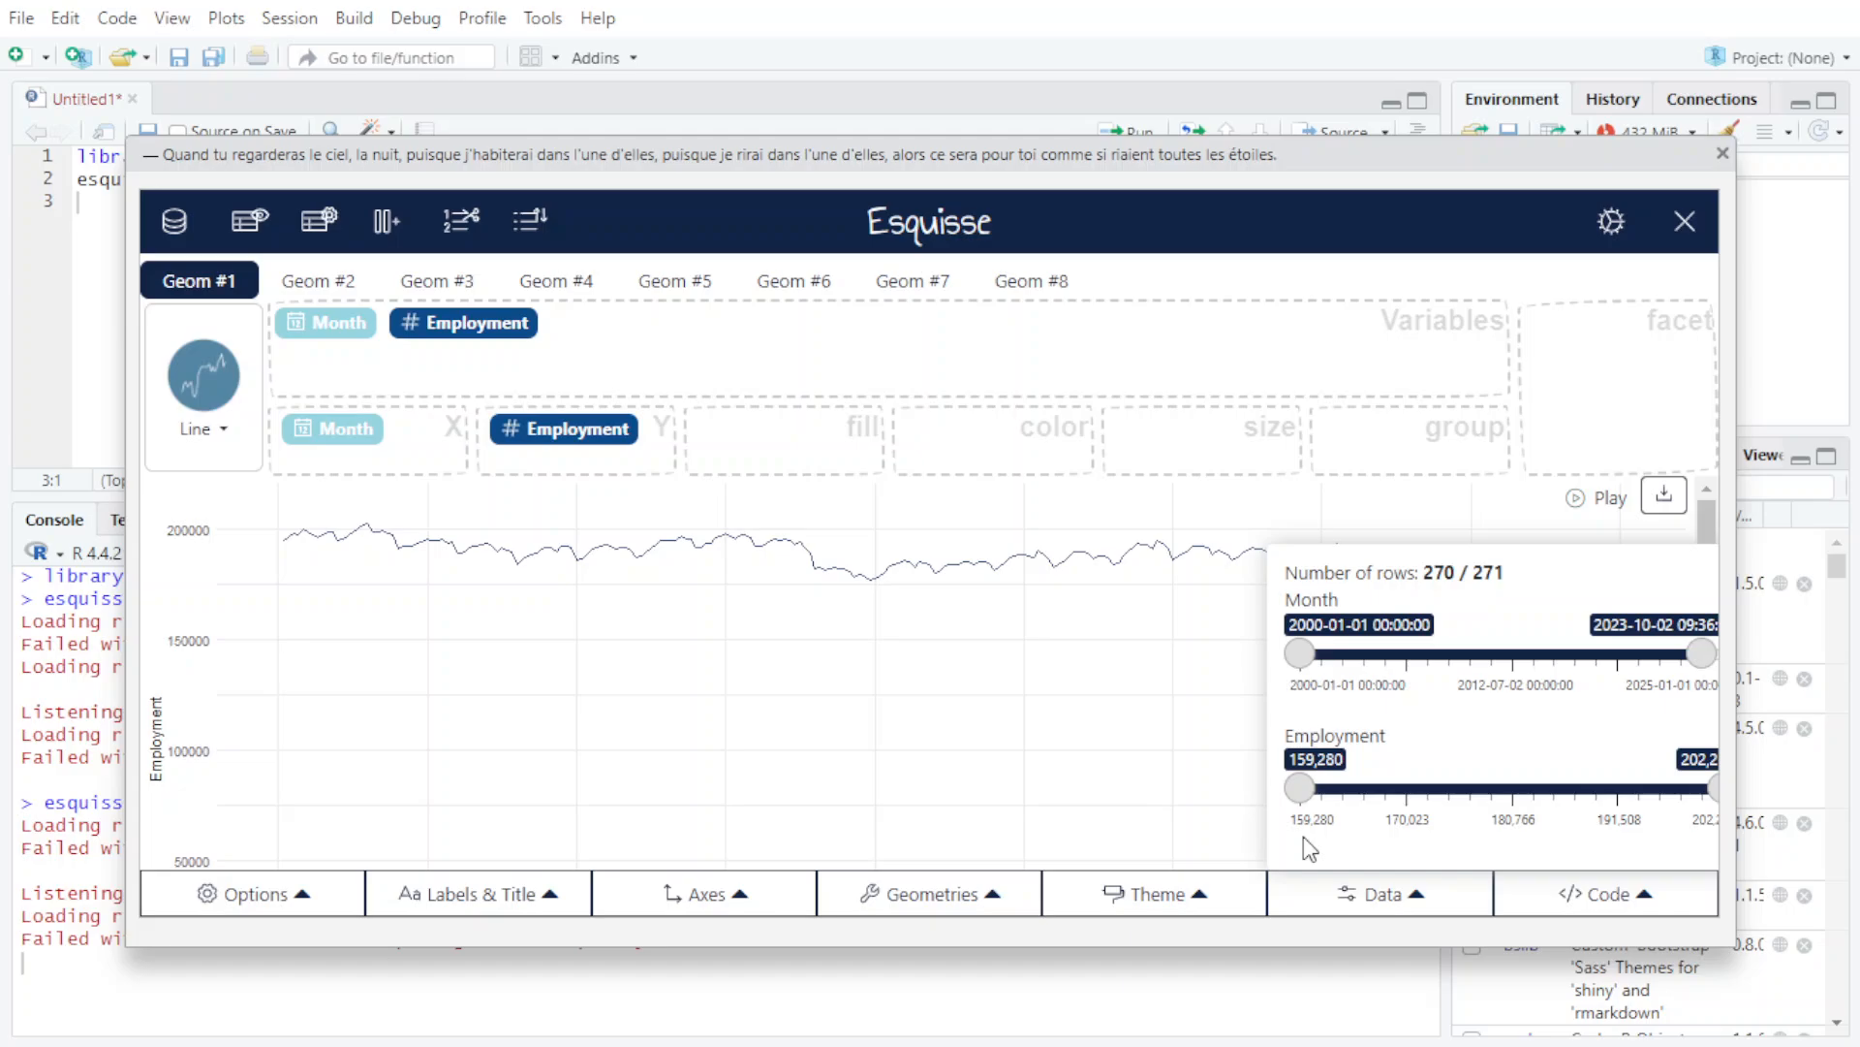
drag(1299, 790, 1413, 809)
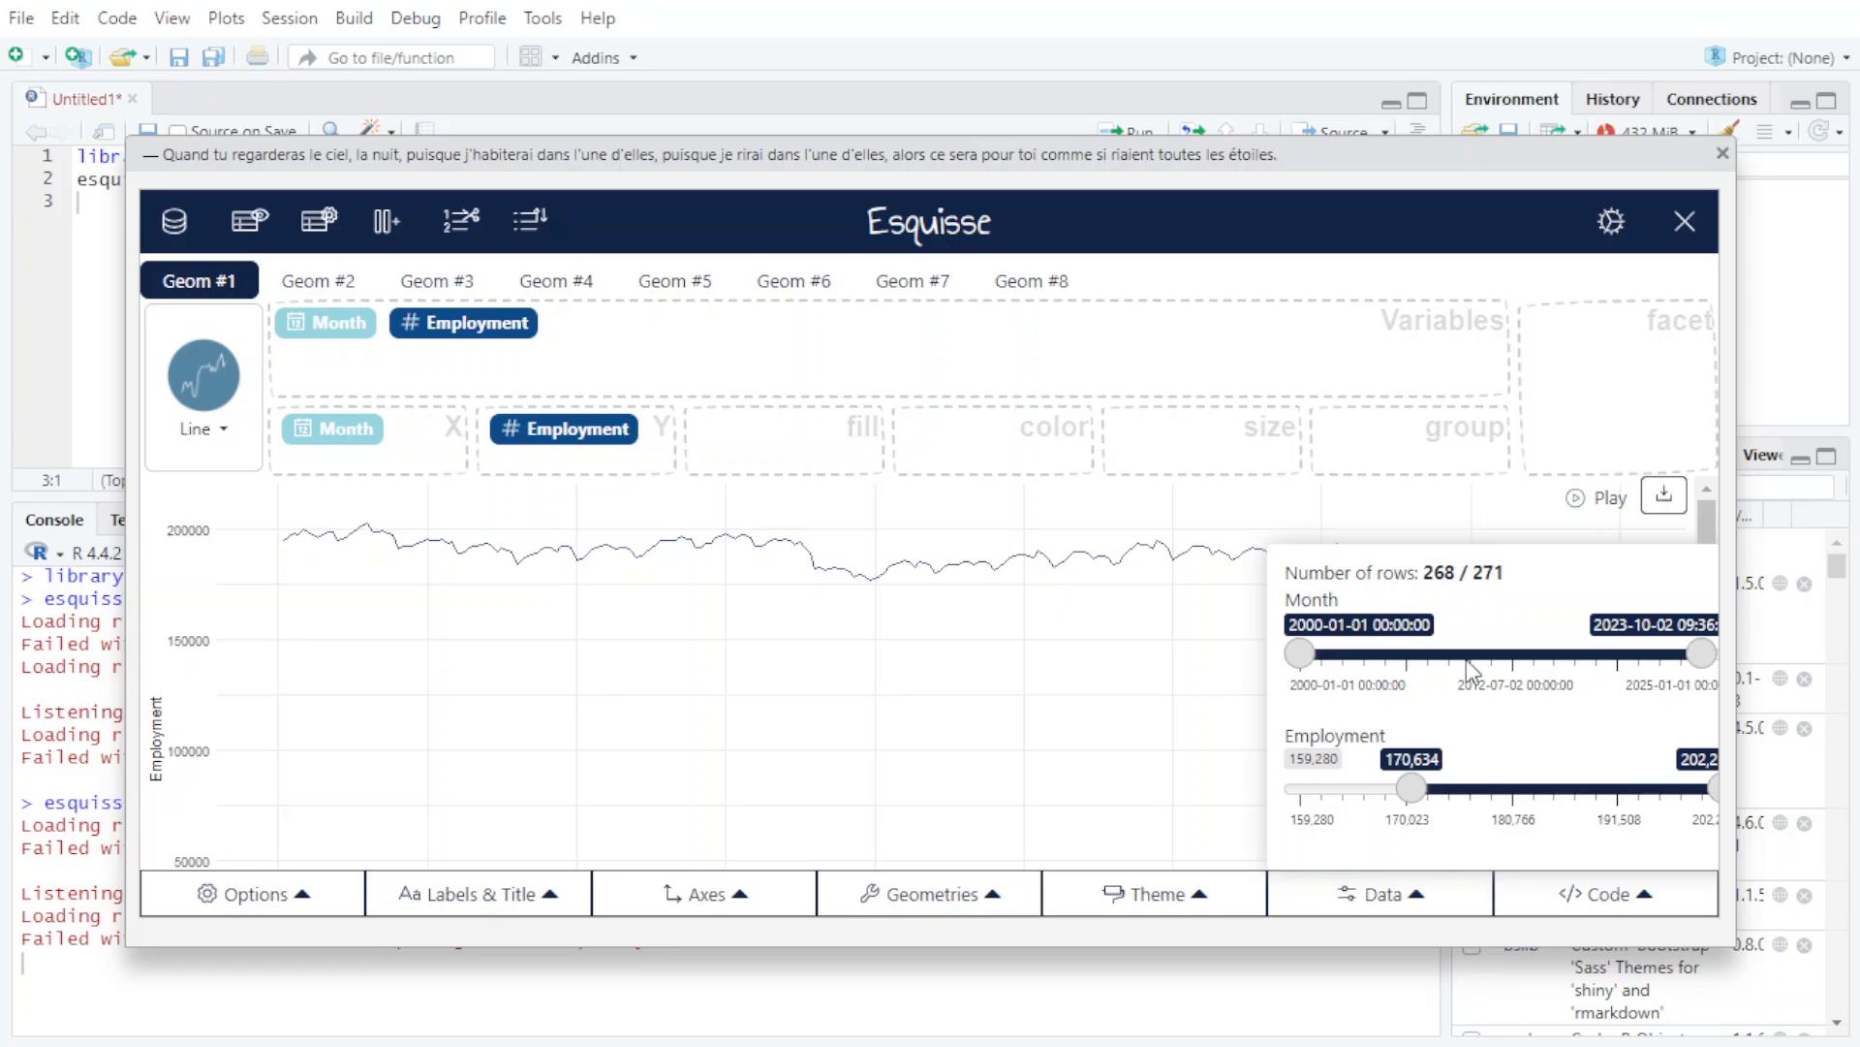
click(1419, 898)
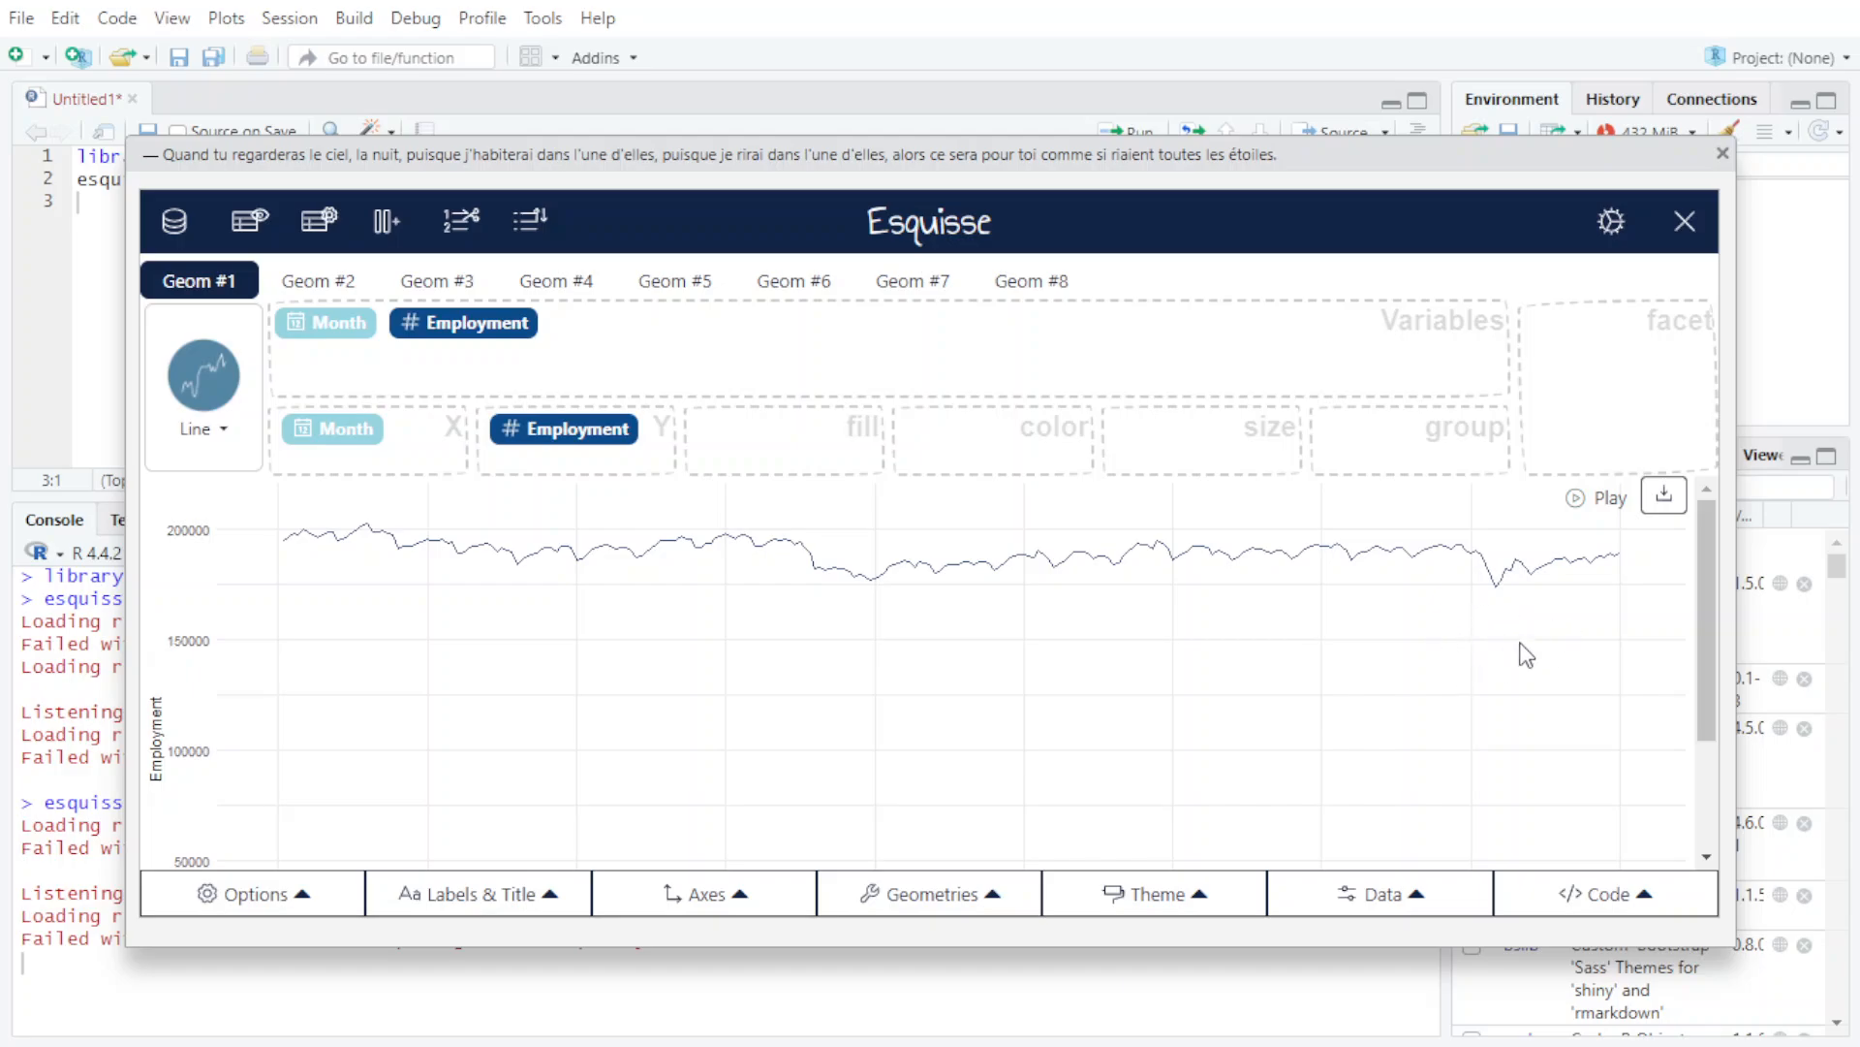
click(1434, 894)
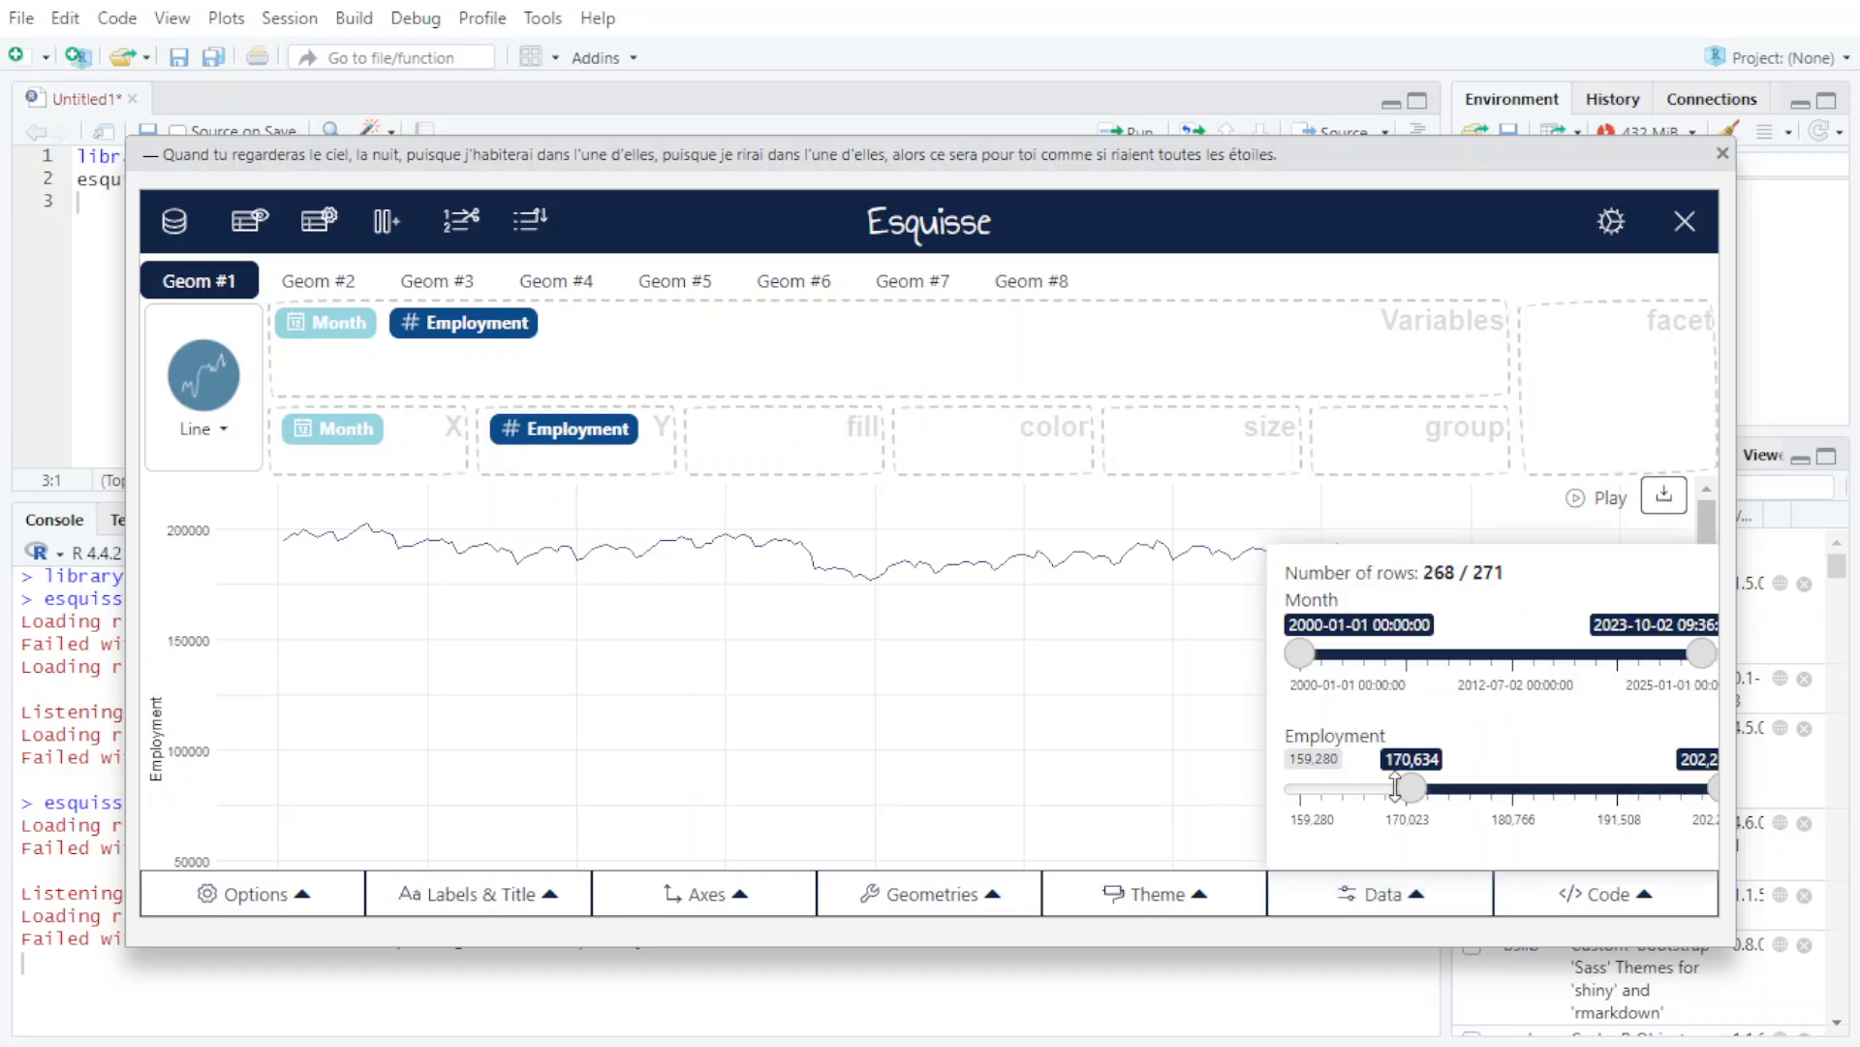
drag(1404, 791, 1264, 810)
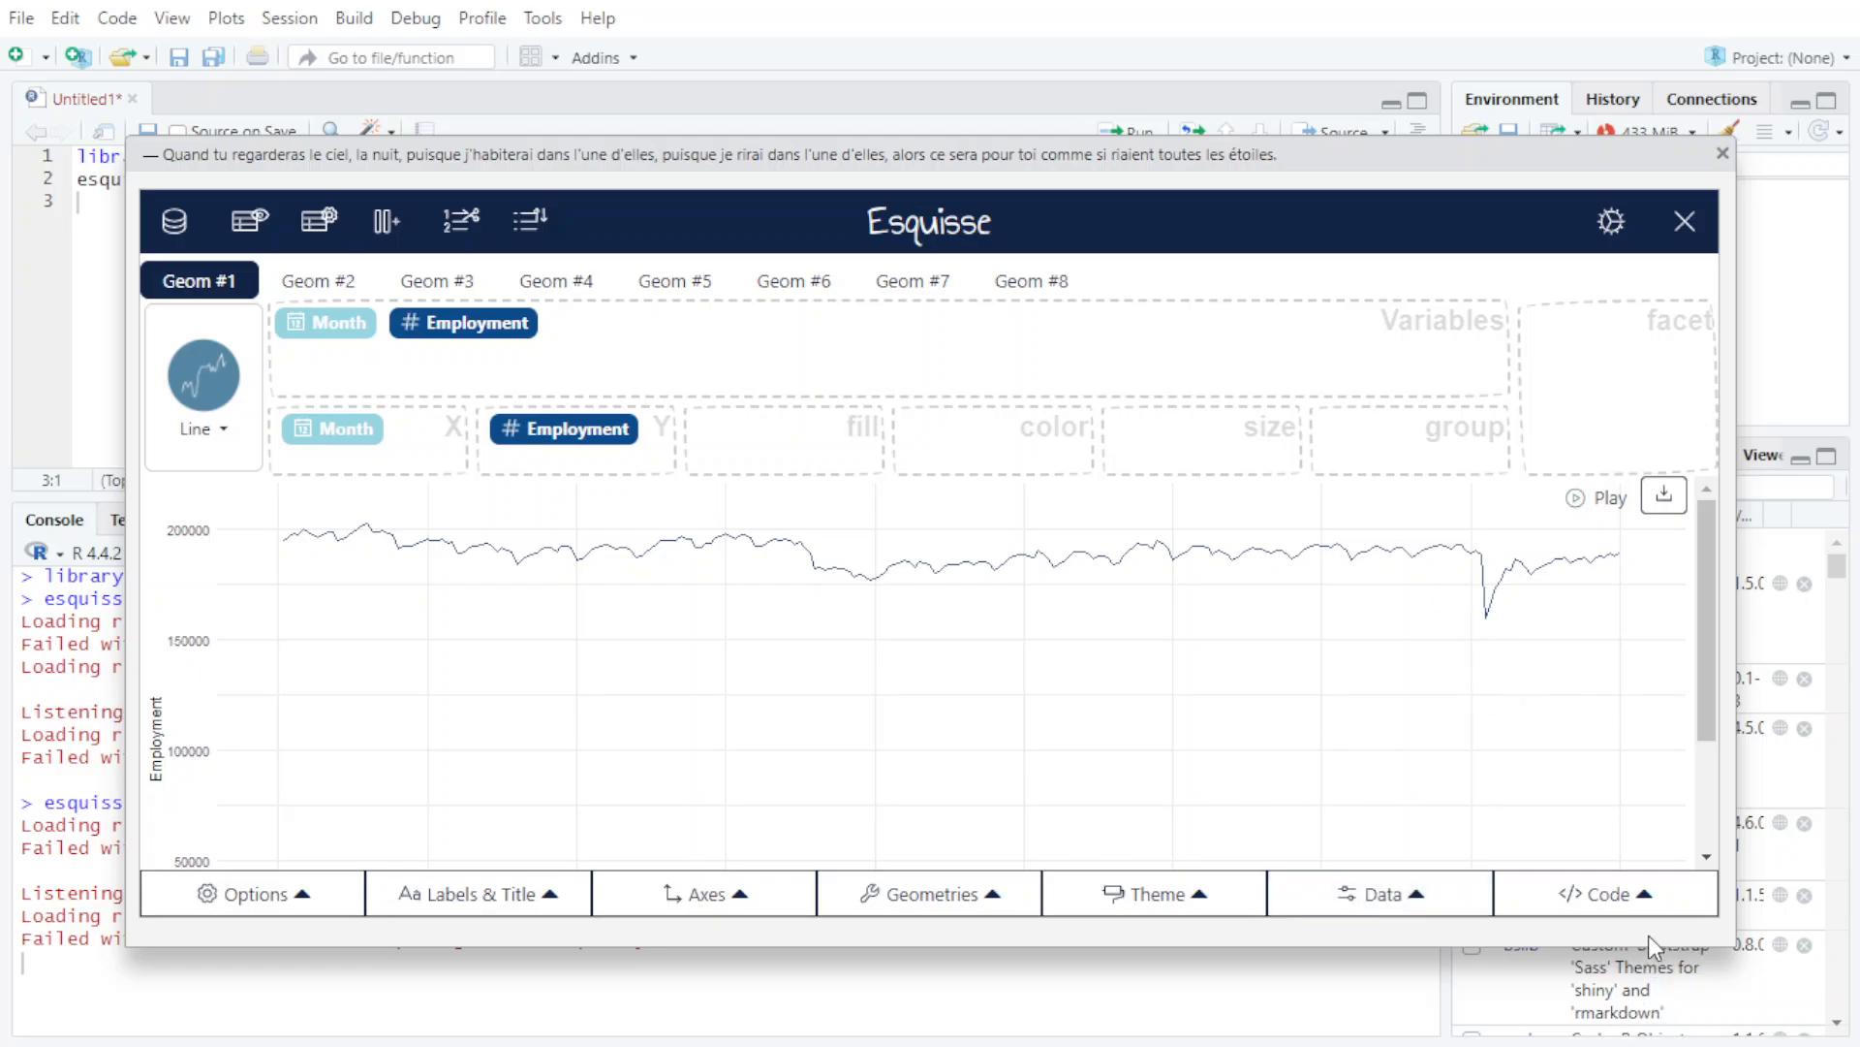
- Examine the R code generated for the employment line chart and close it
click(1639, 910)
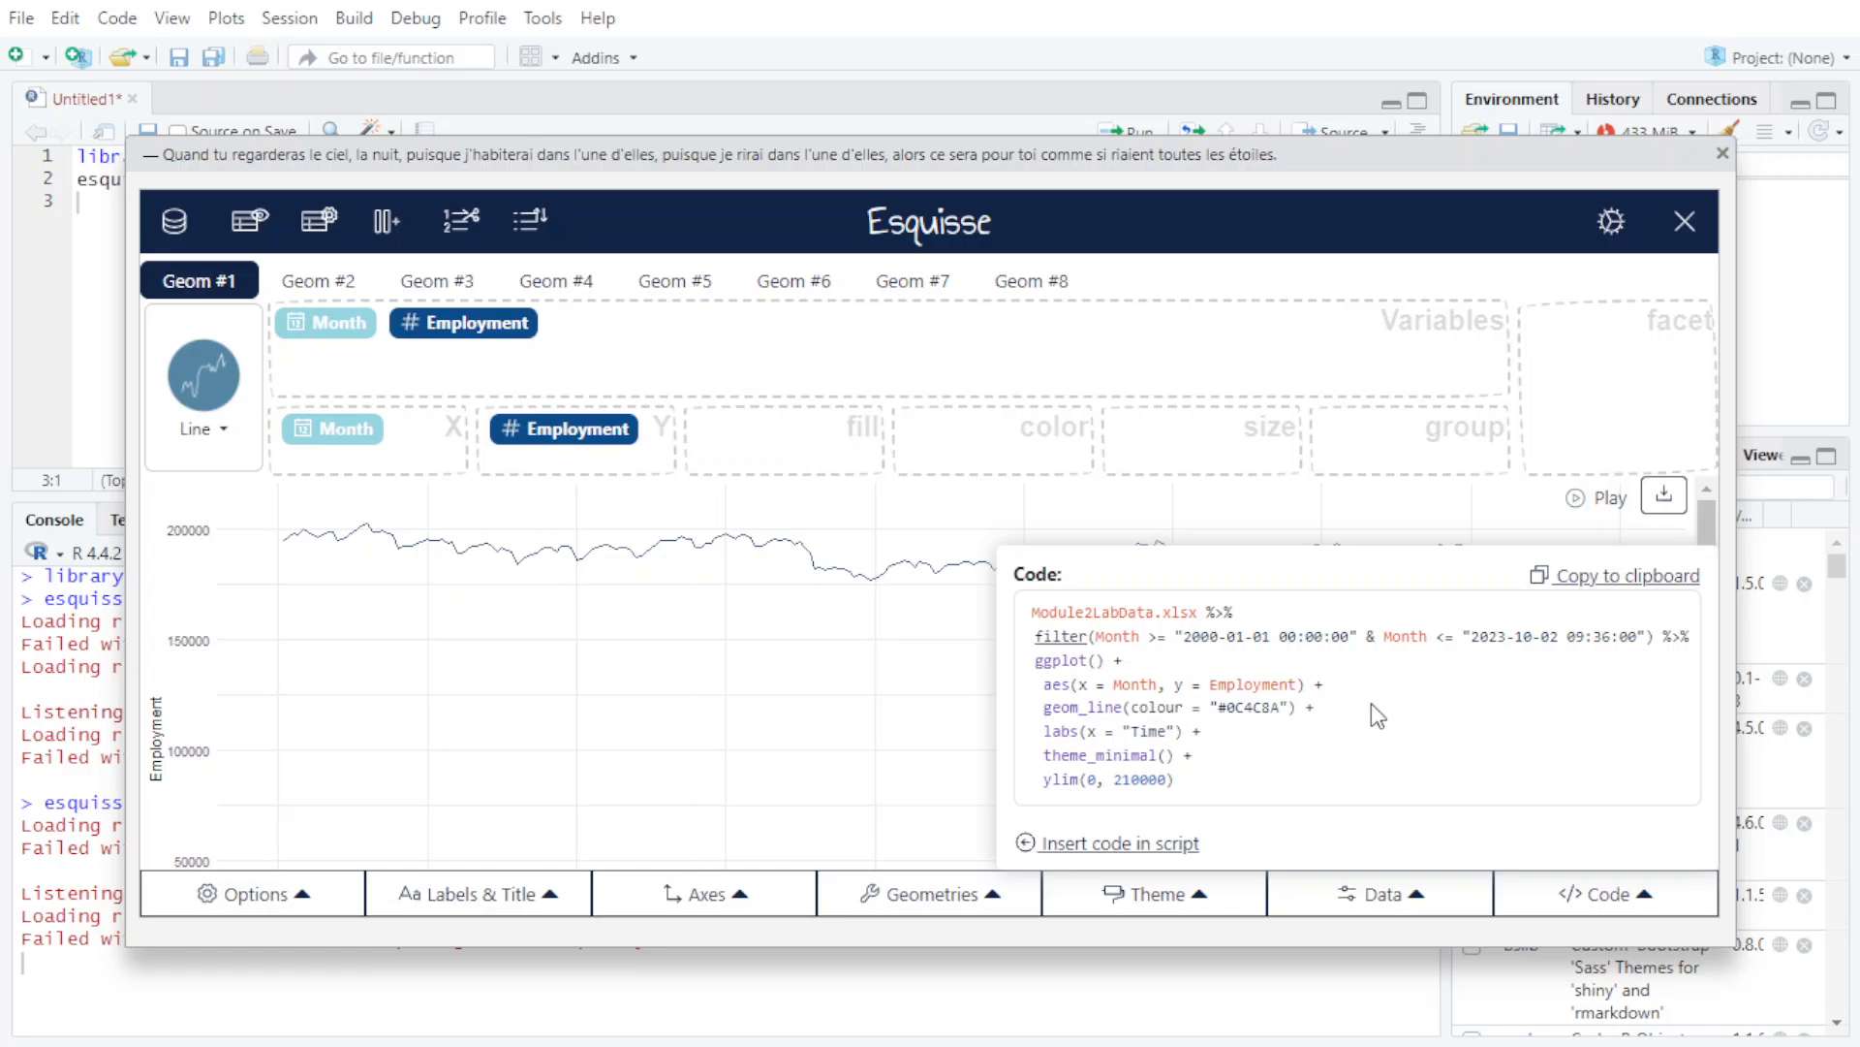
click(1606, 894)
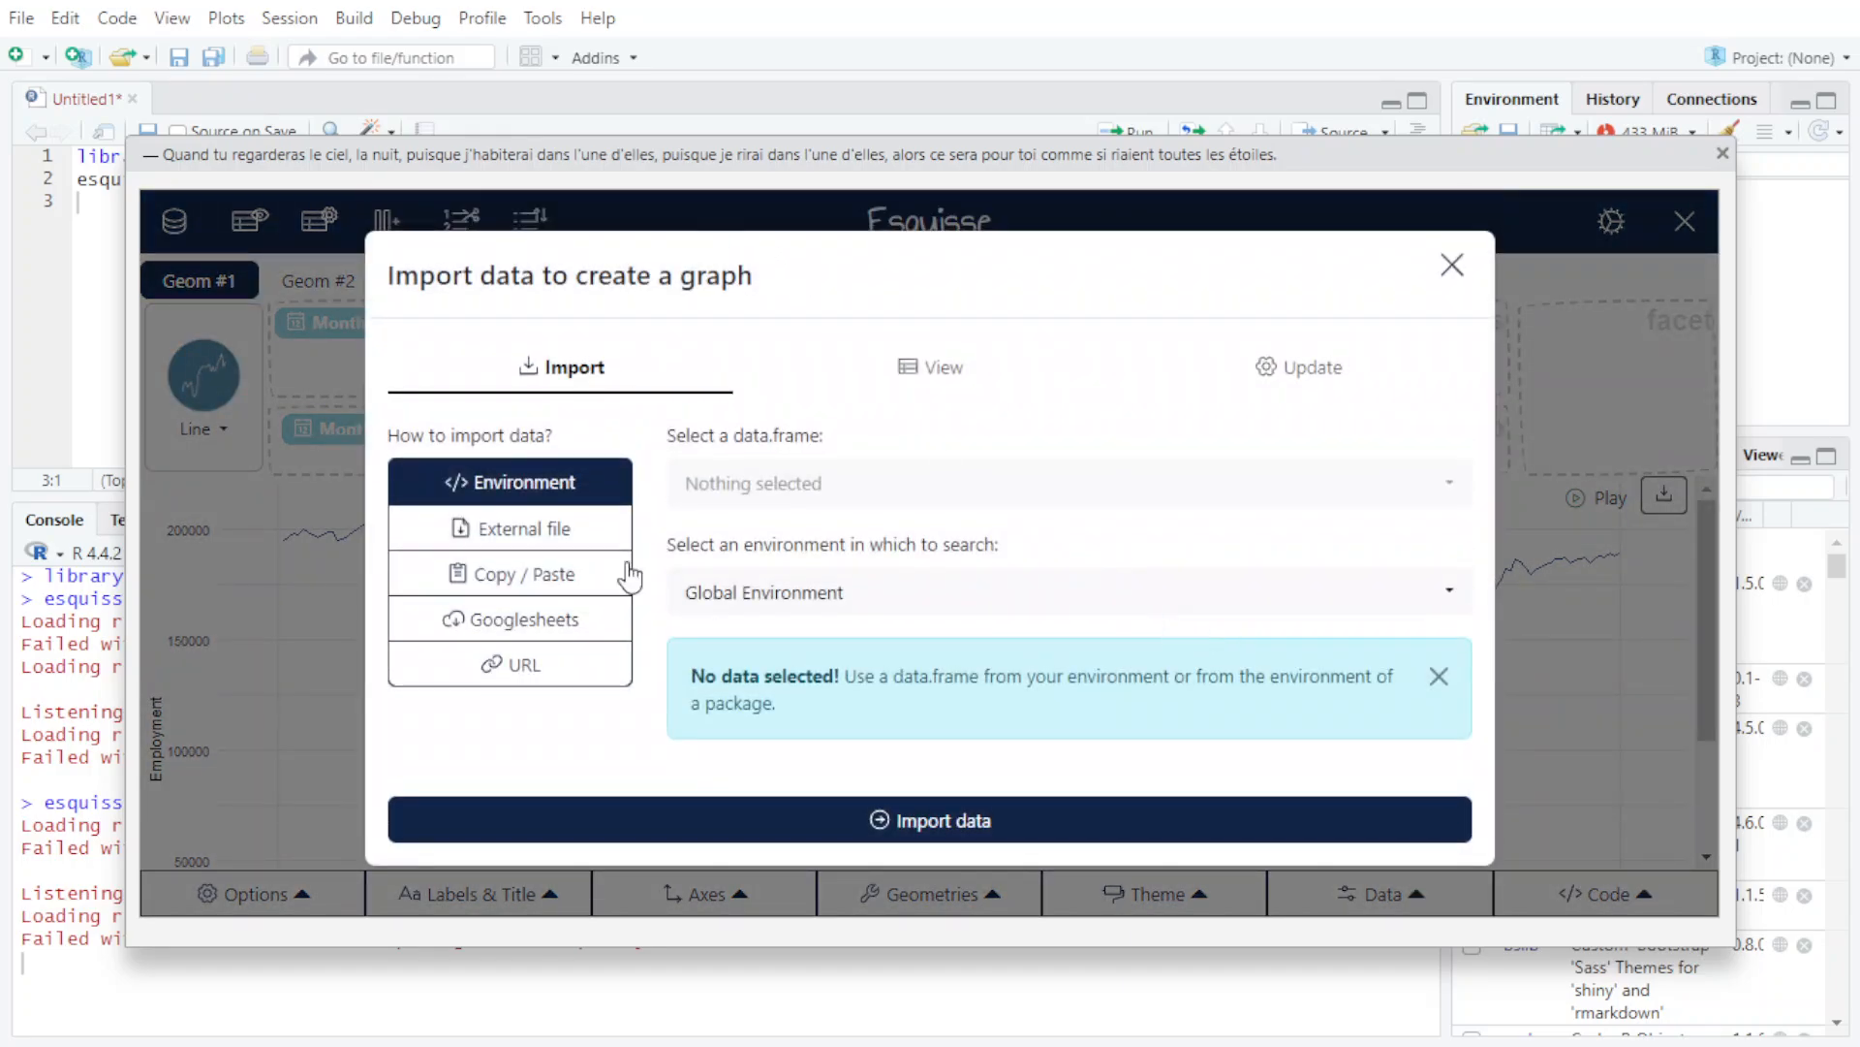
- Upload Module2LabData.xlsx as an external file, choose its Faculty Survey sheet and preview the data
click(538, 528)
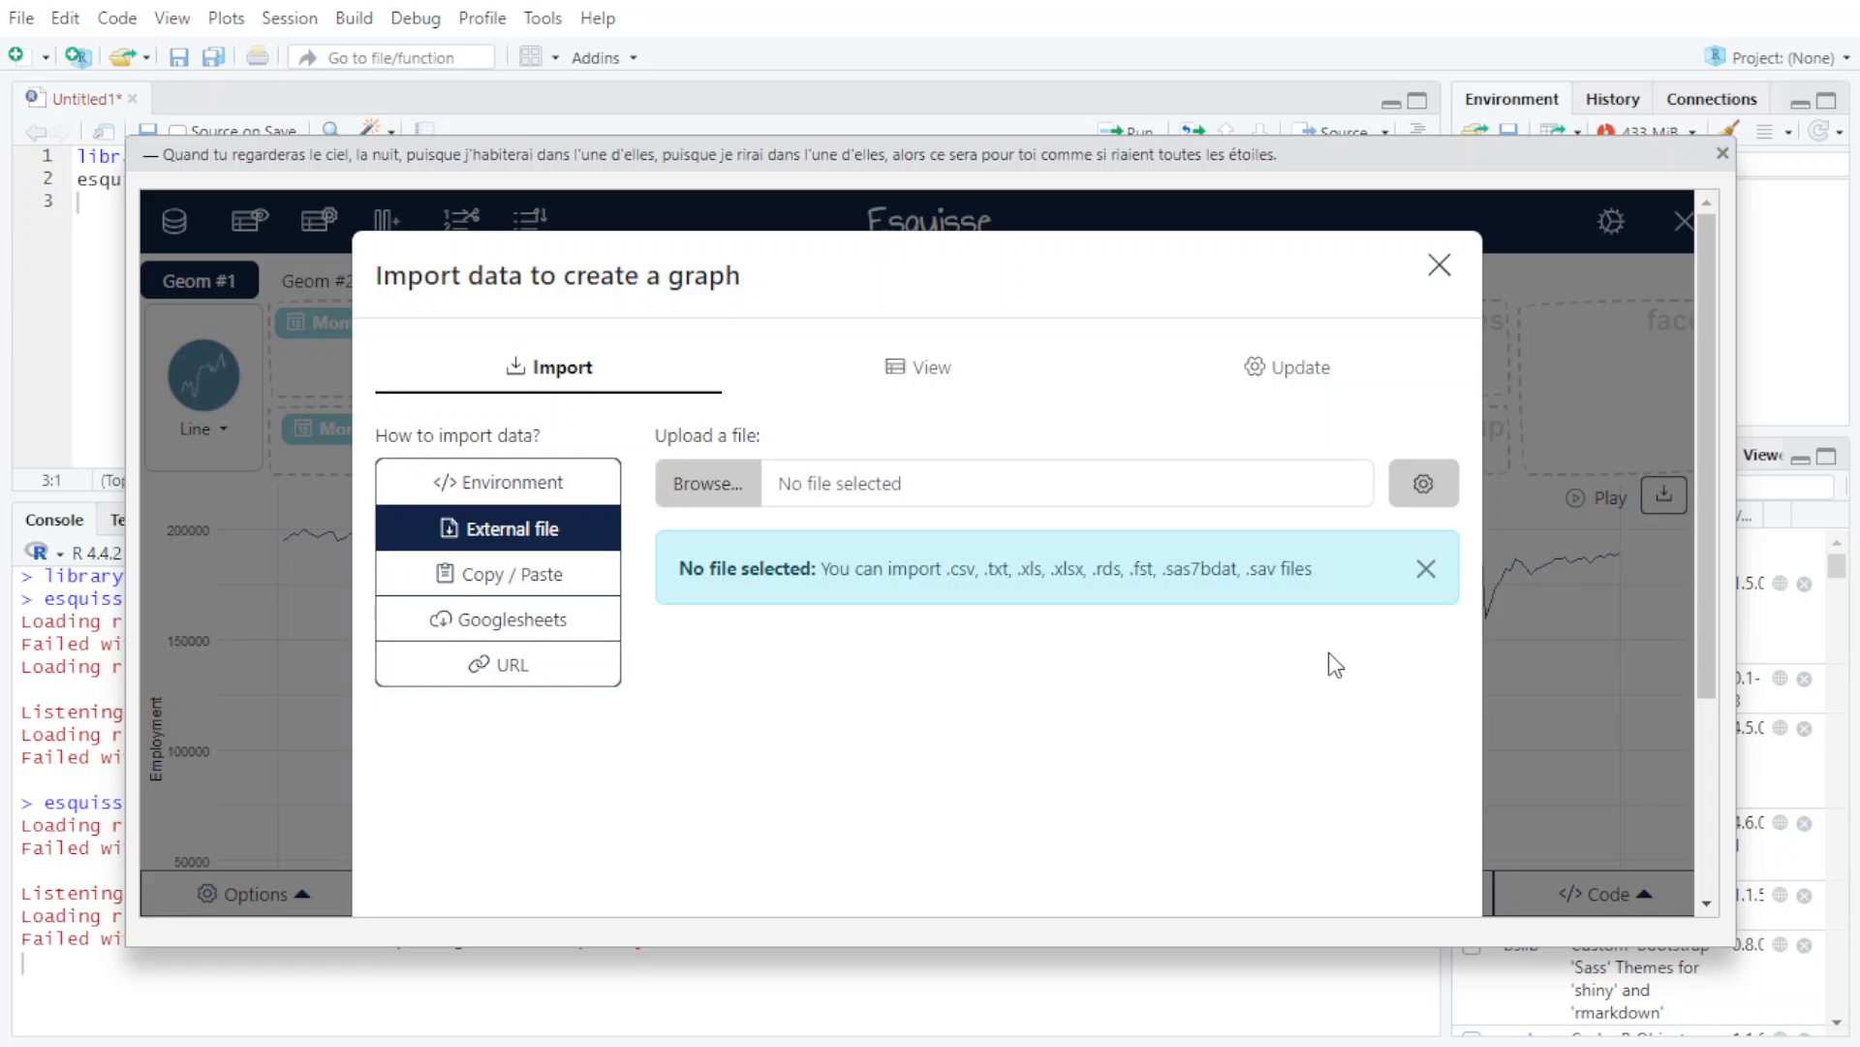
click(732, 493)
click(787, 593)
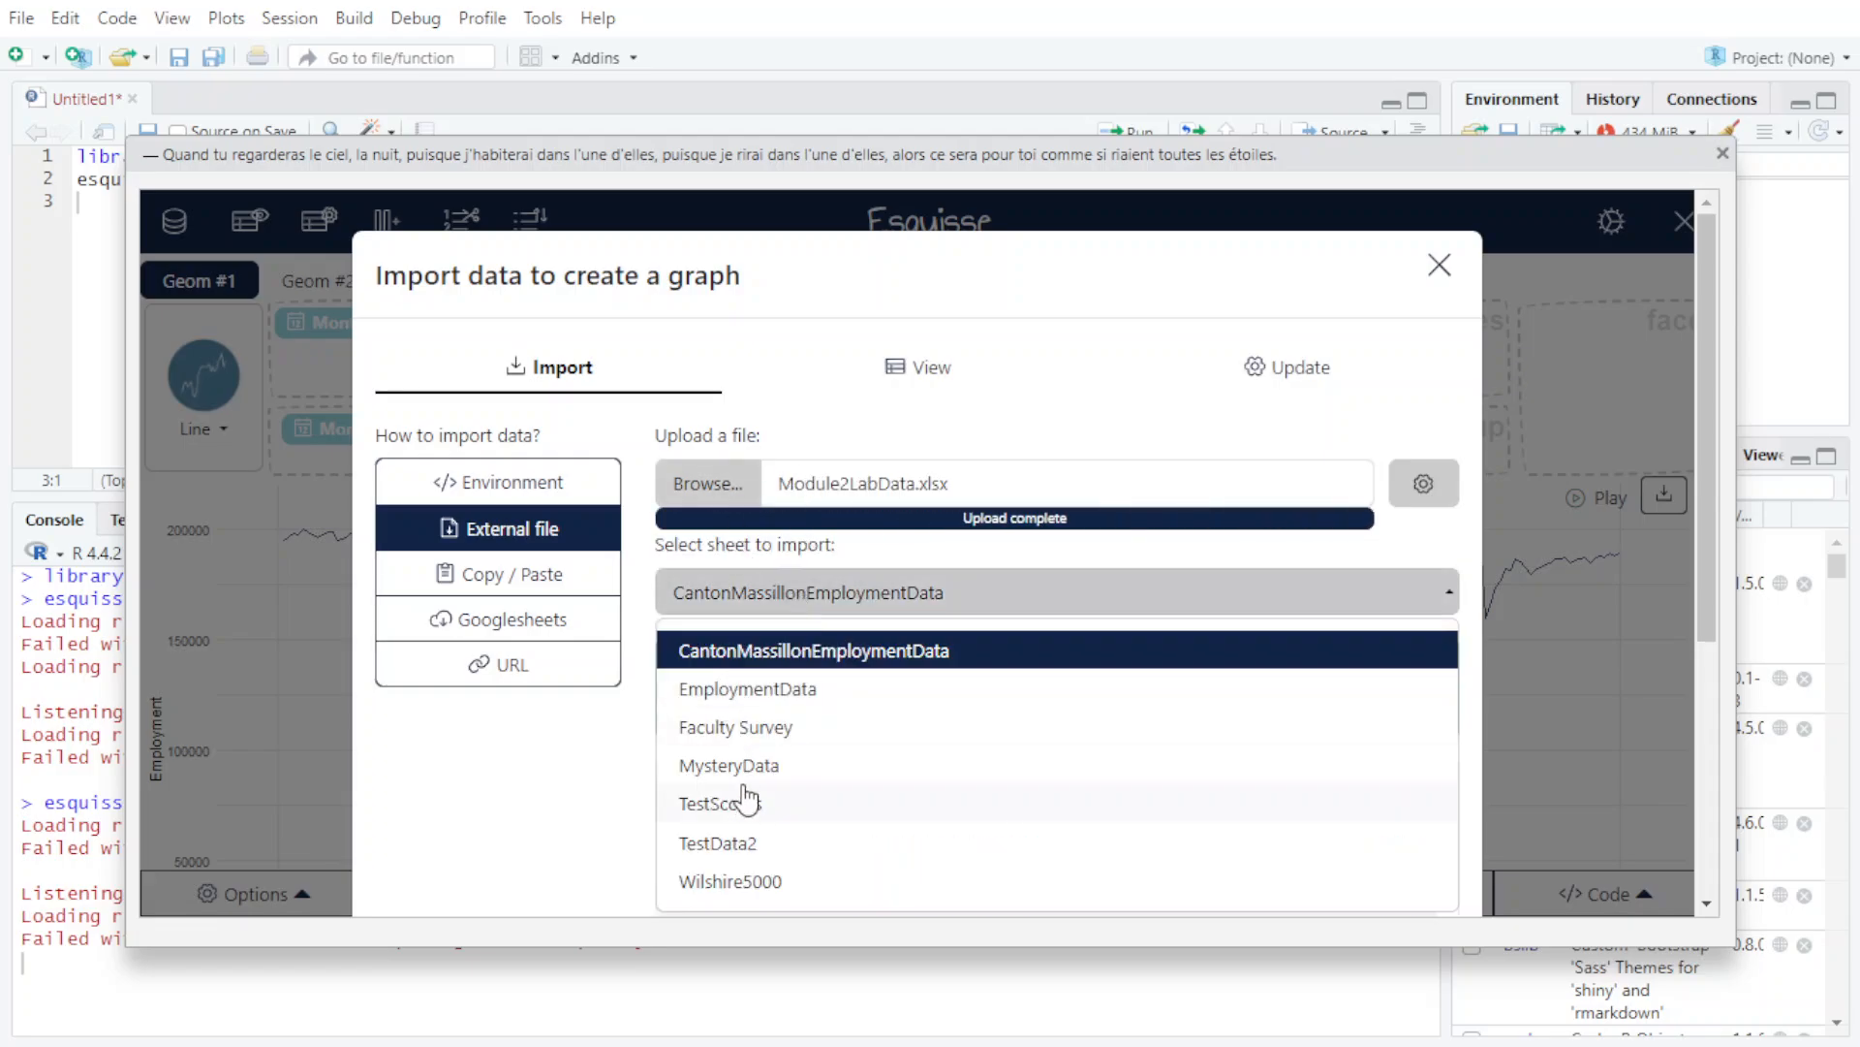
click(736, 727)
scroll(1054, 608, down, 1)
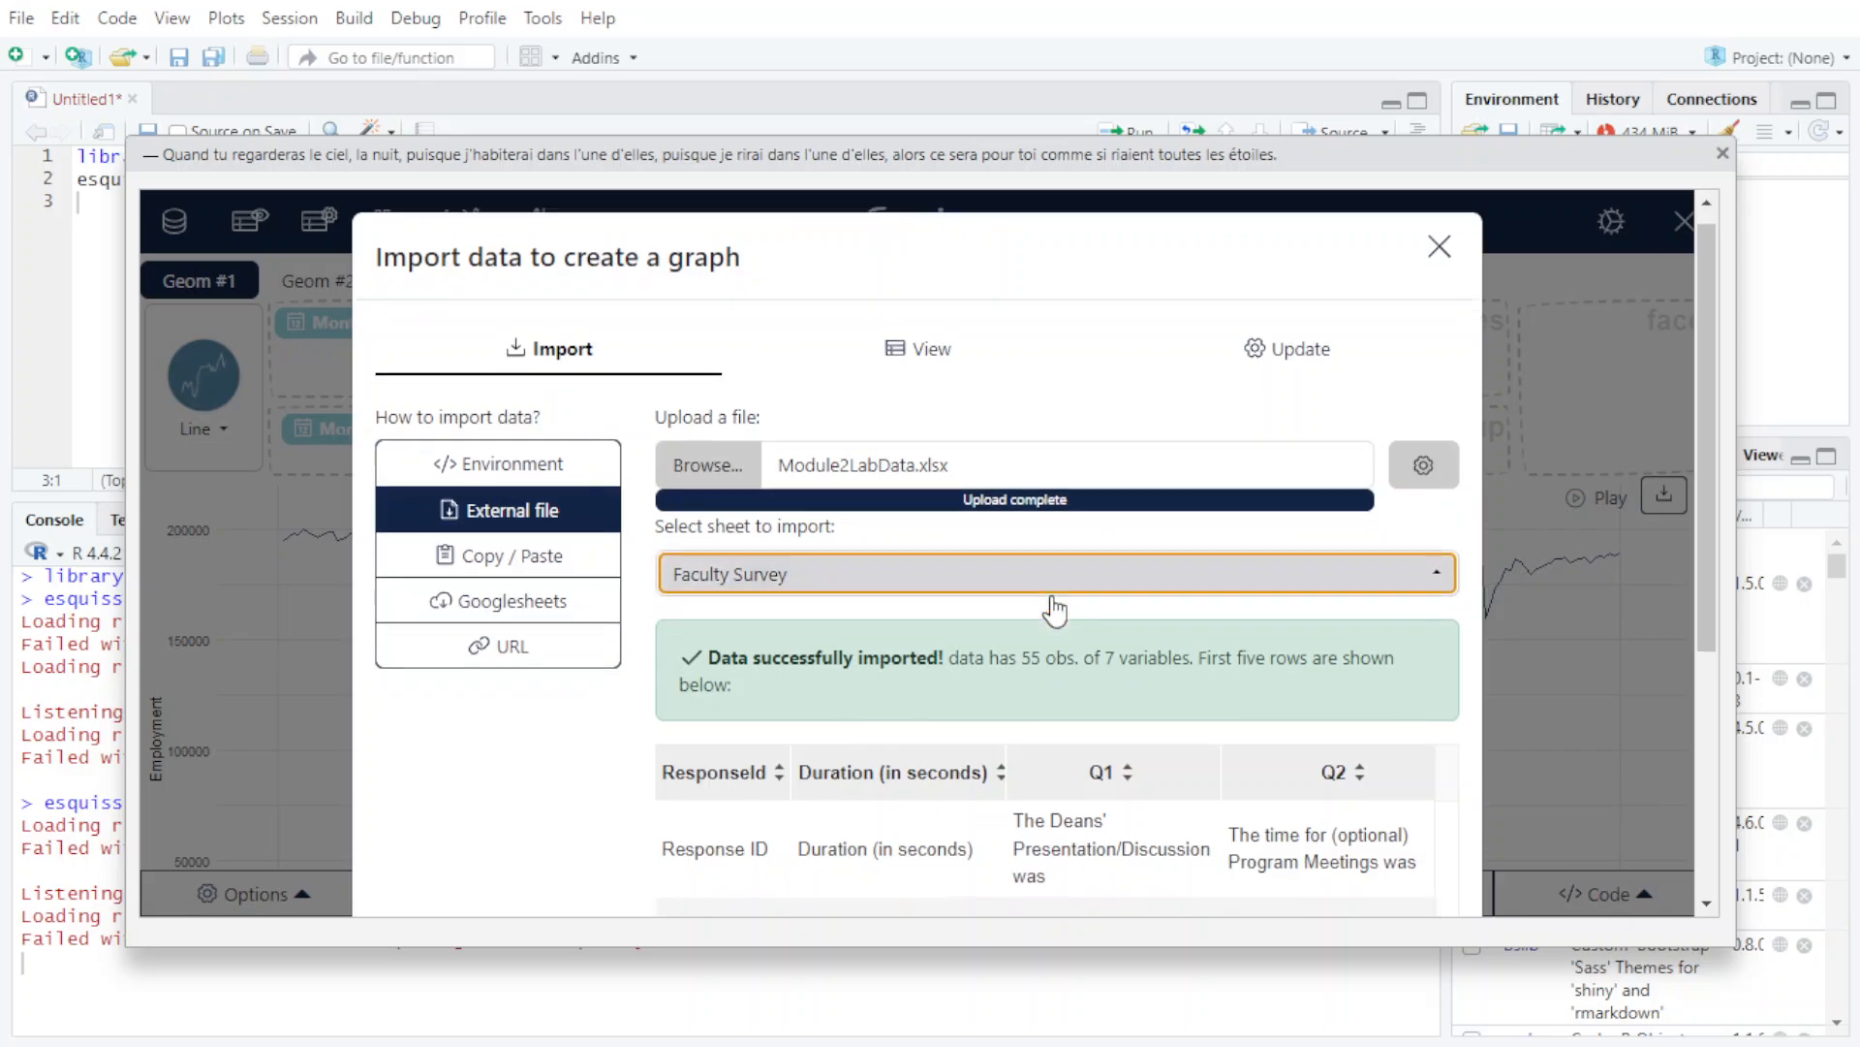
scroll(1054, 608, down, 4)
scroll(1066, 608, up, 5)
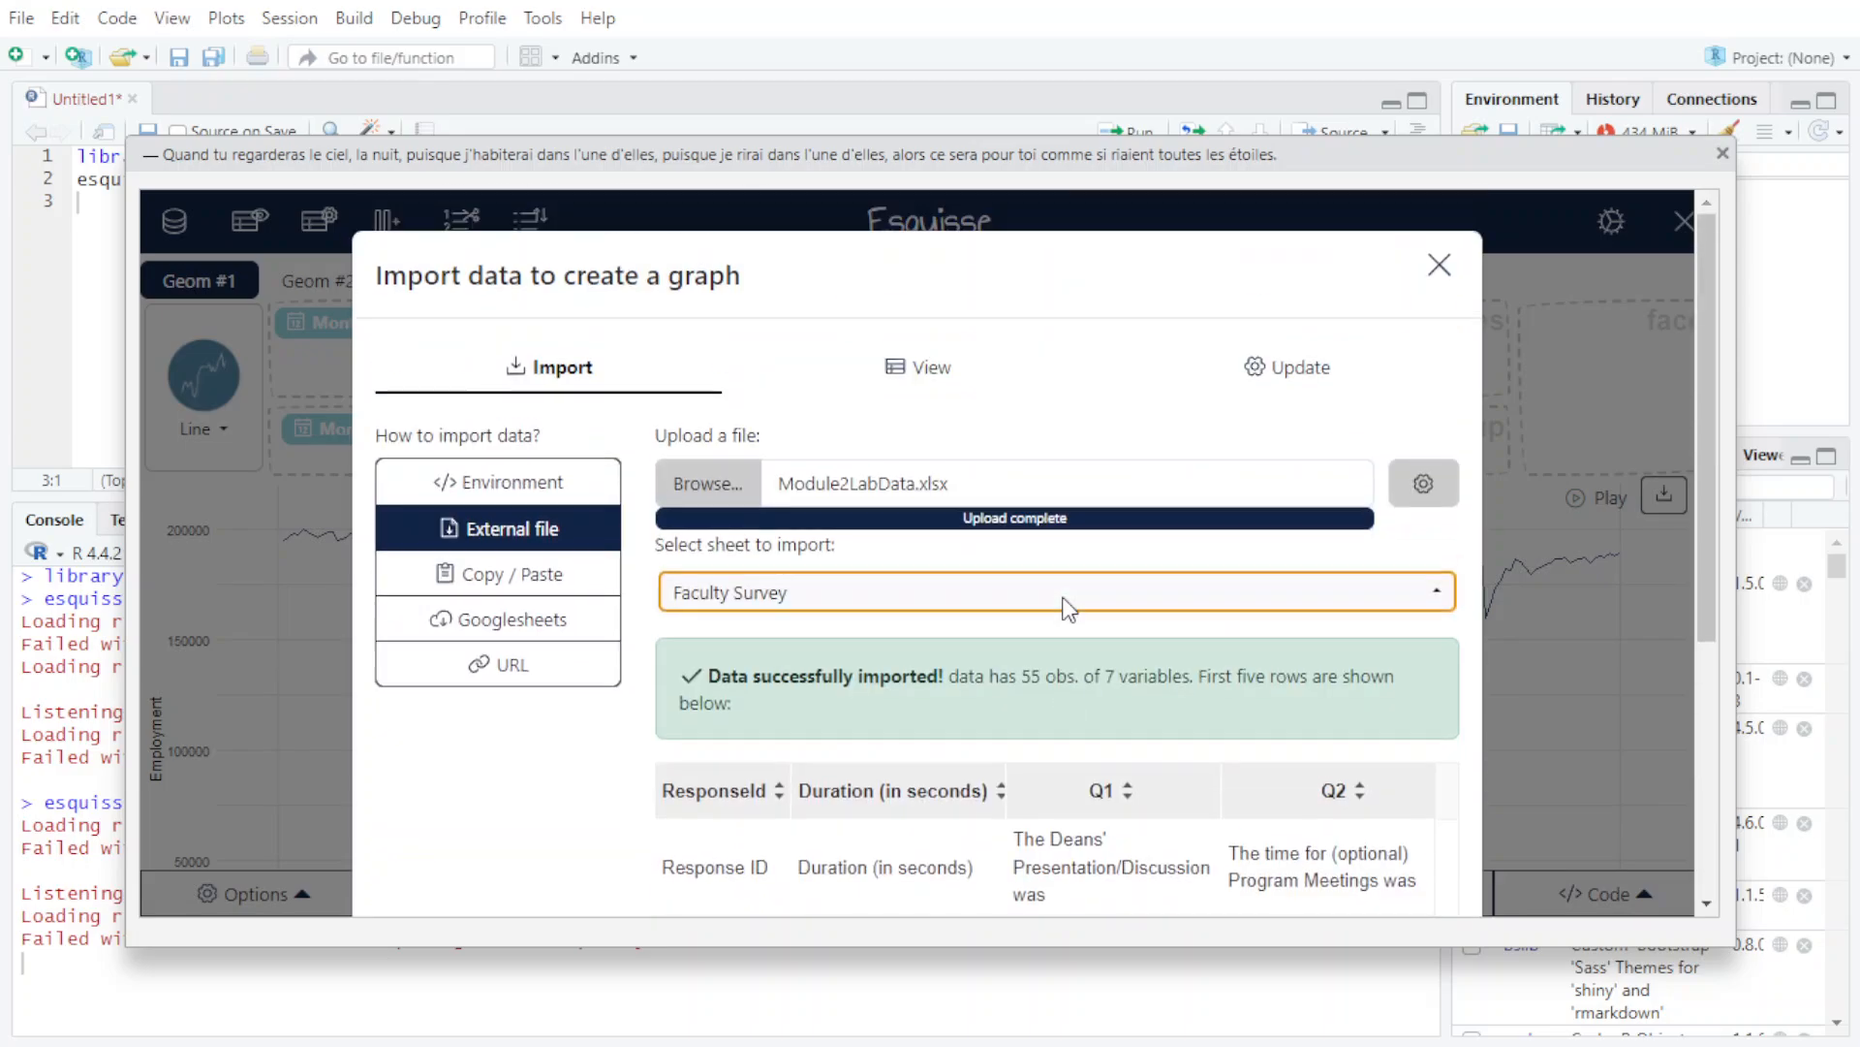
- Review the Faculty Survey preview and import the sheet's data for graphing
scroll(1046, 426, down, 3)
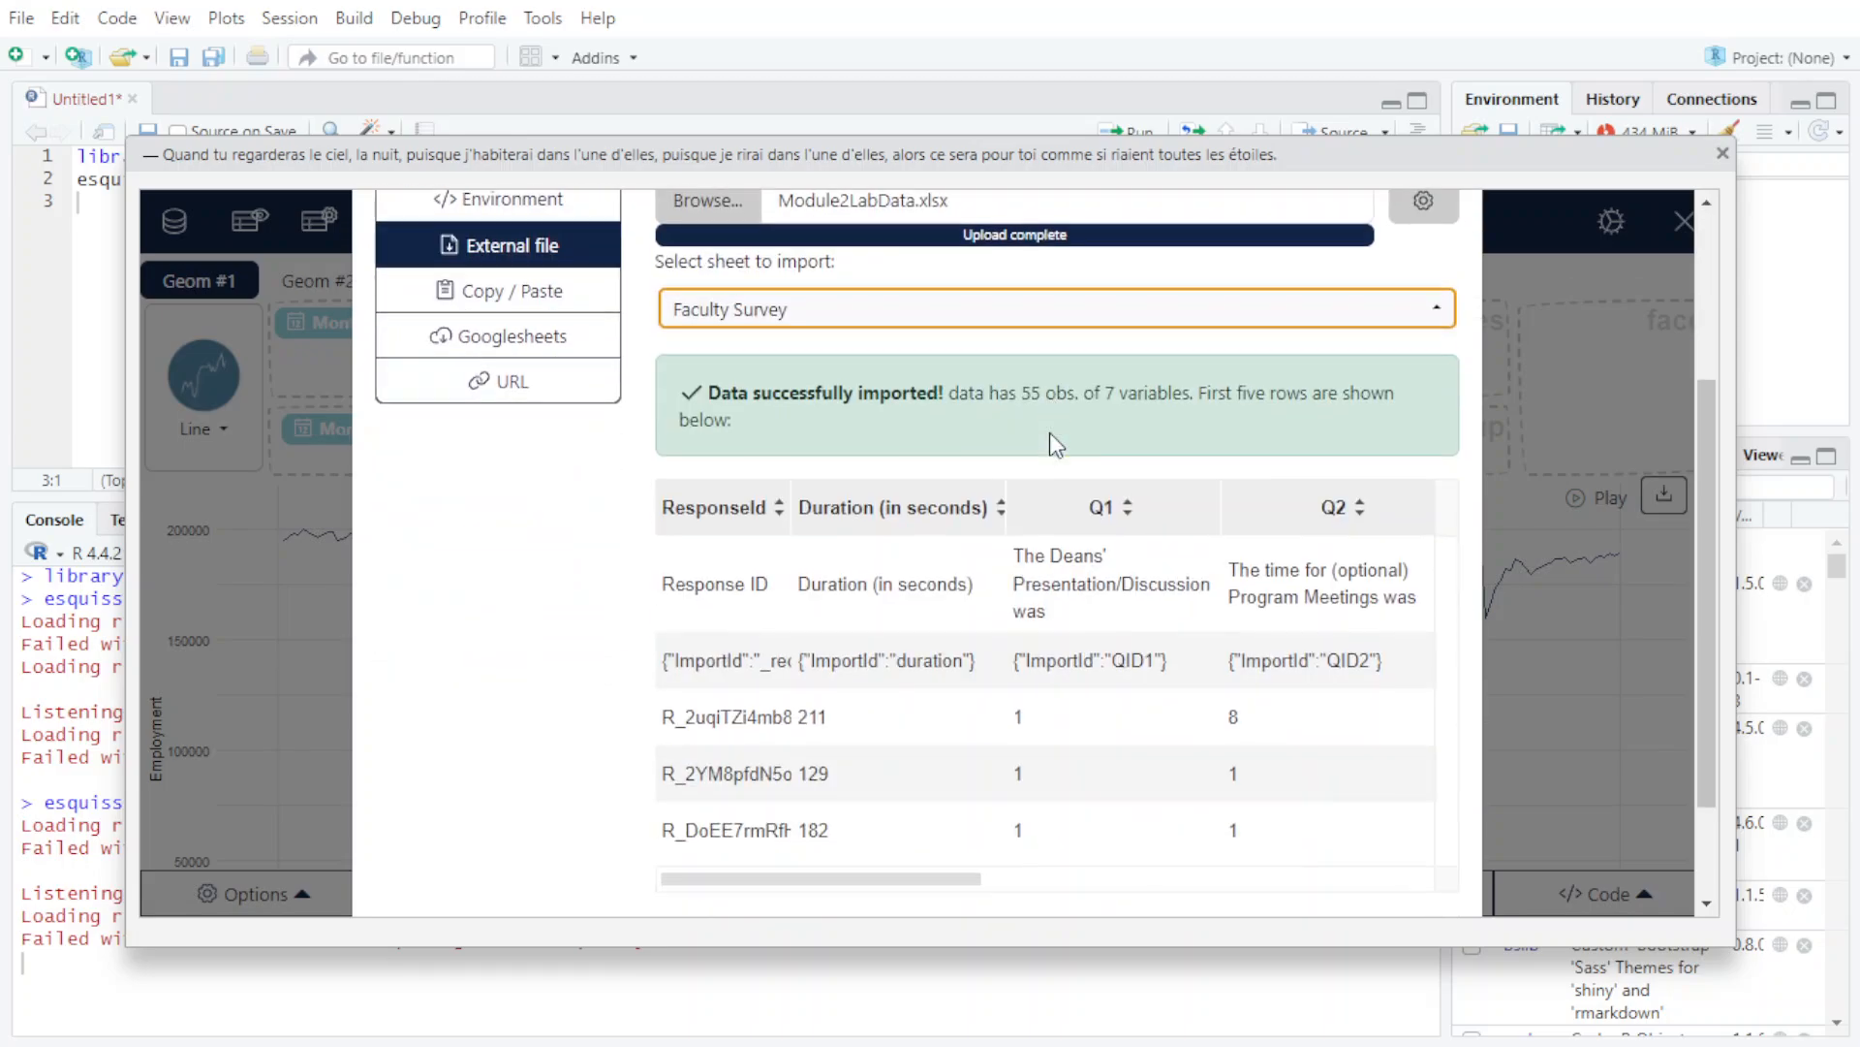
scroll(1085, 448, down, 2)
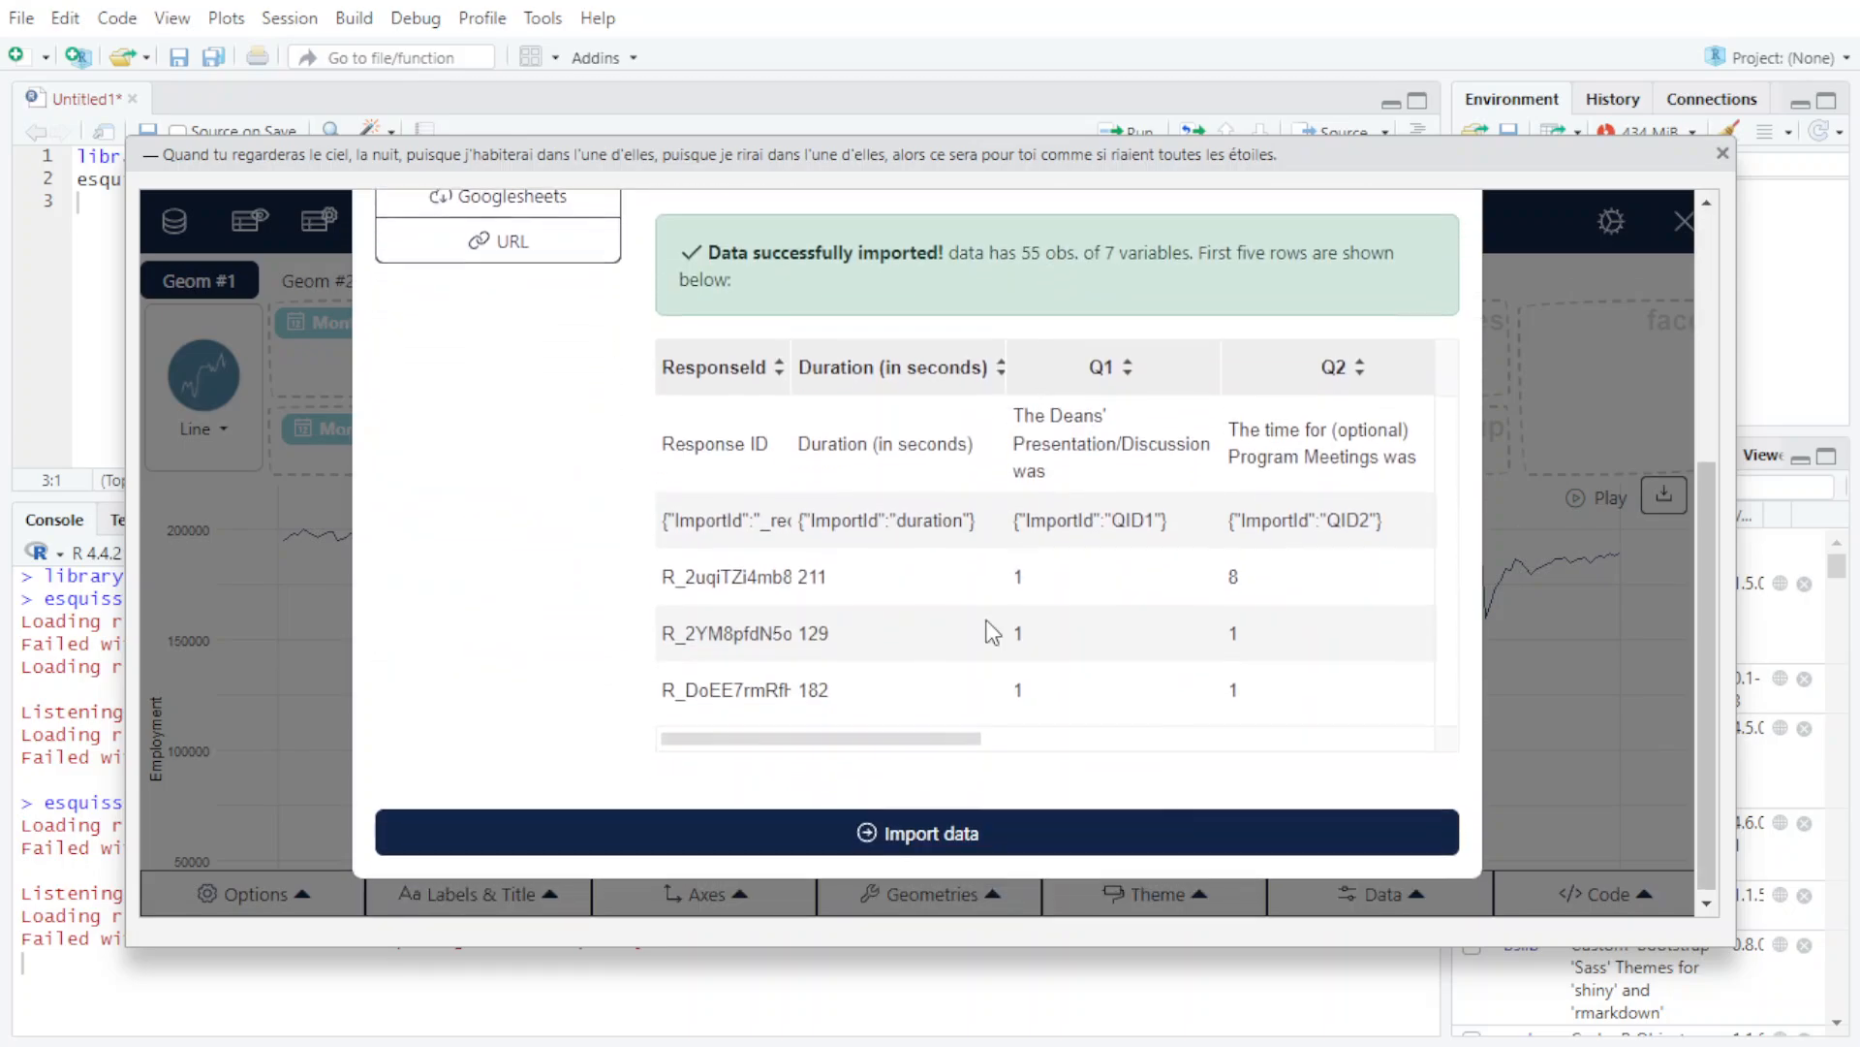
click(892, 835)
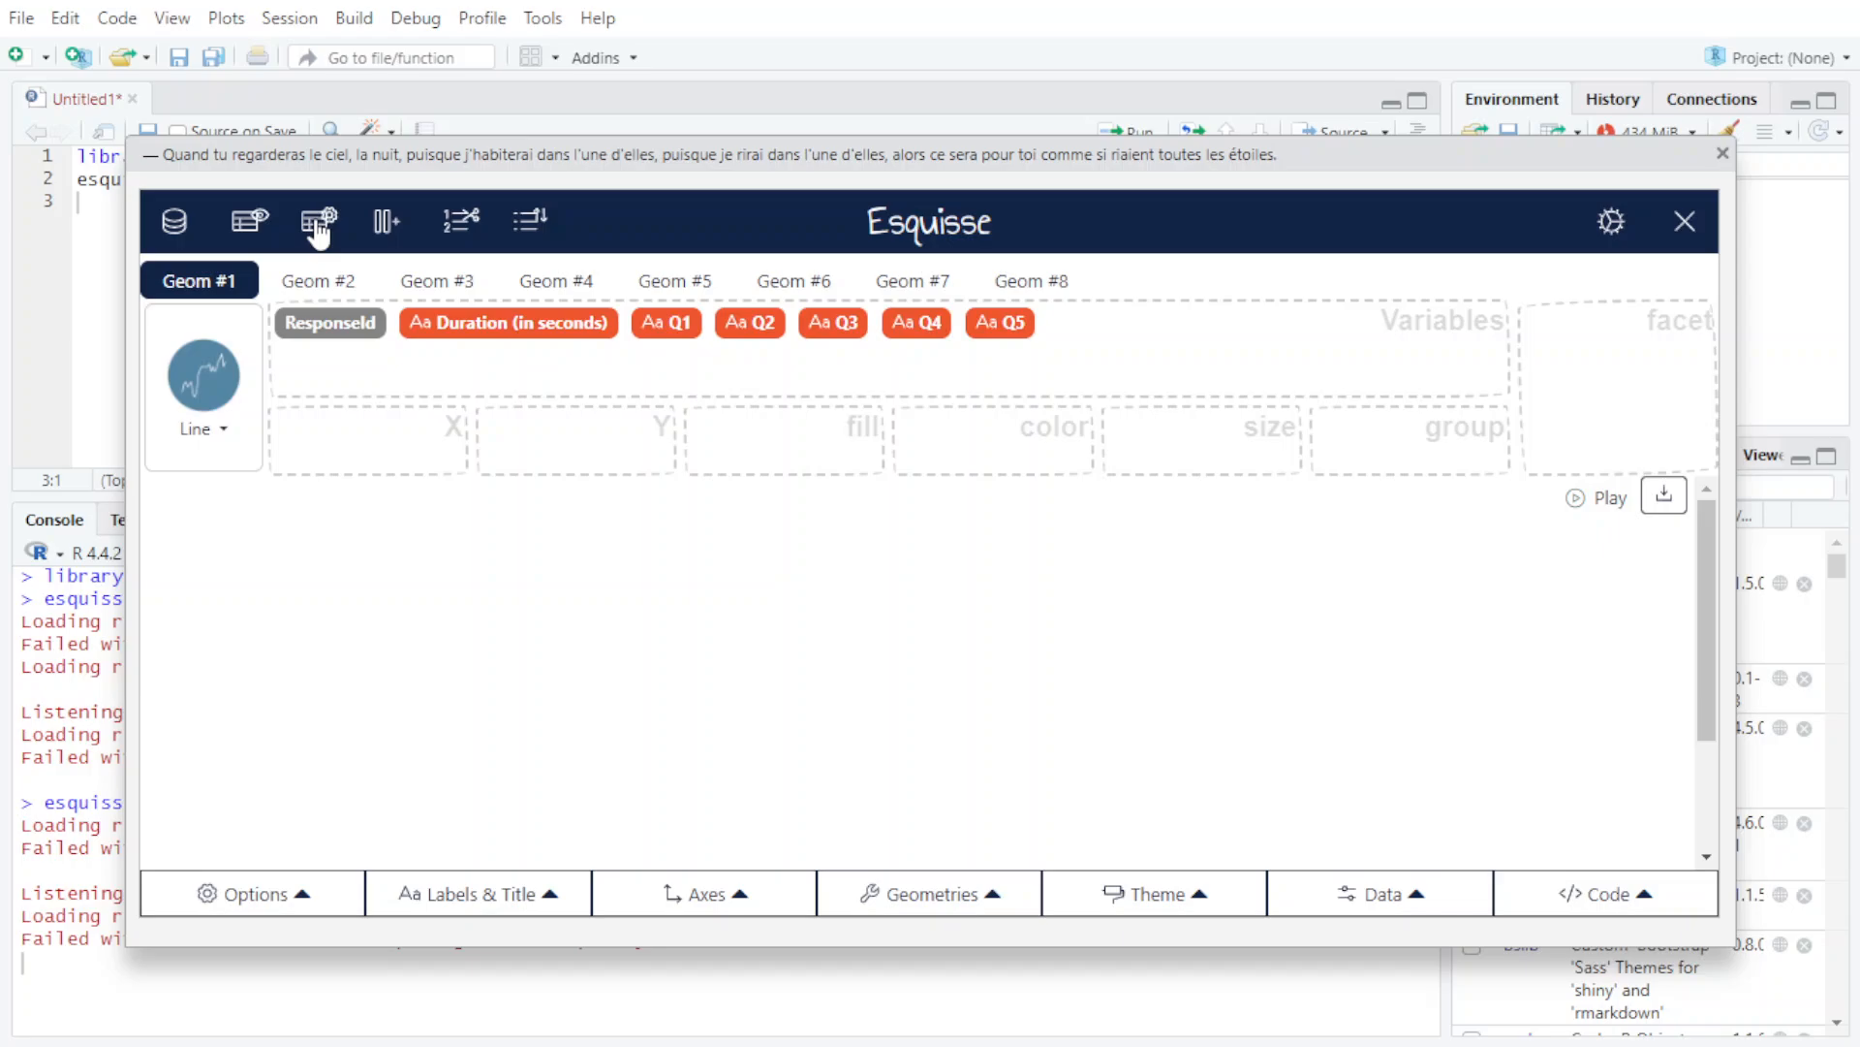
- Keep only the Duration (in seconds) variable, convert its class to numeric and apply the changes
click(316, 225)
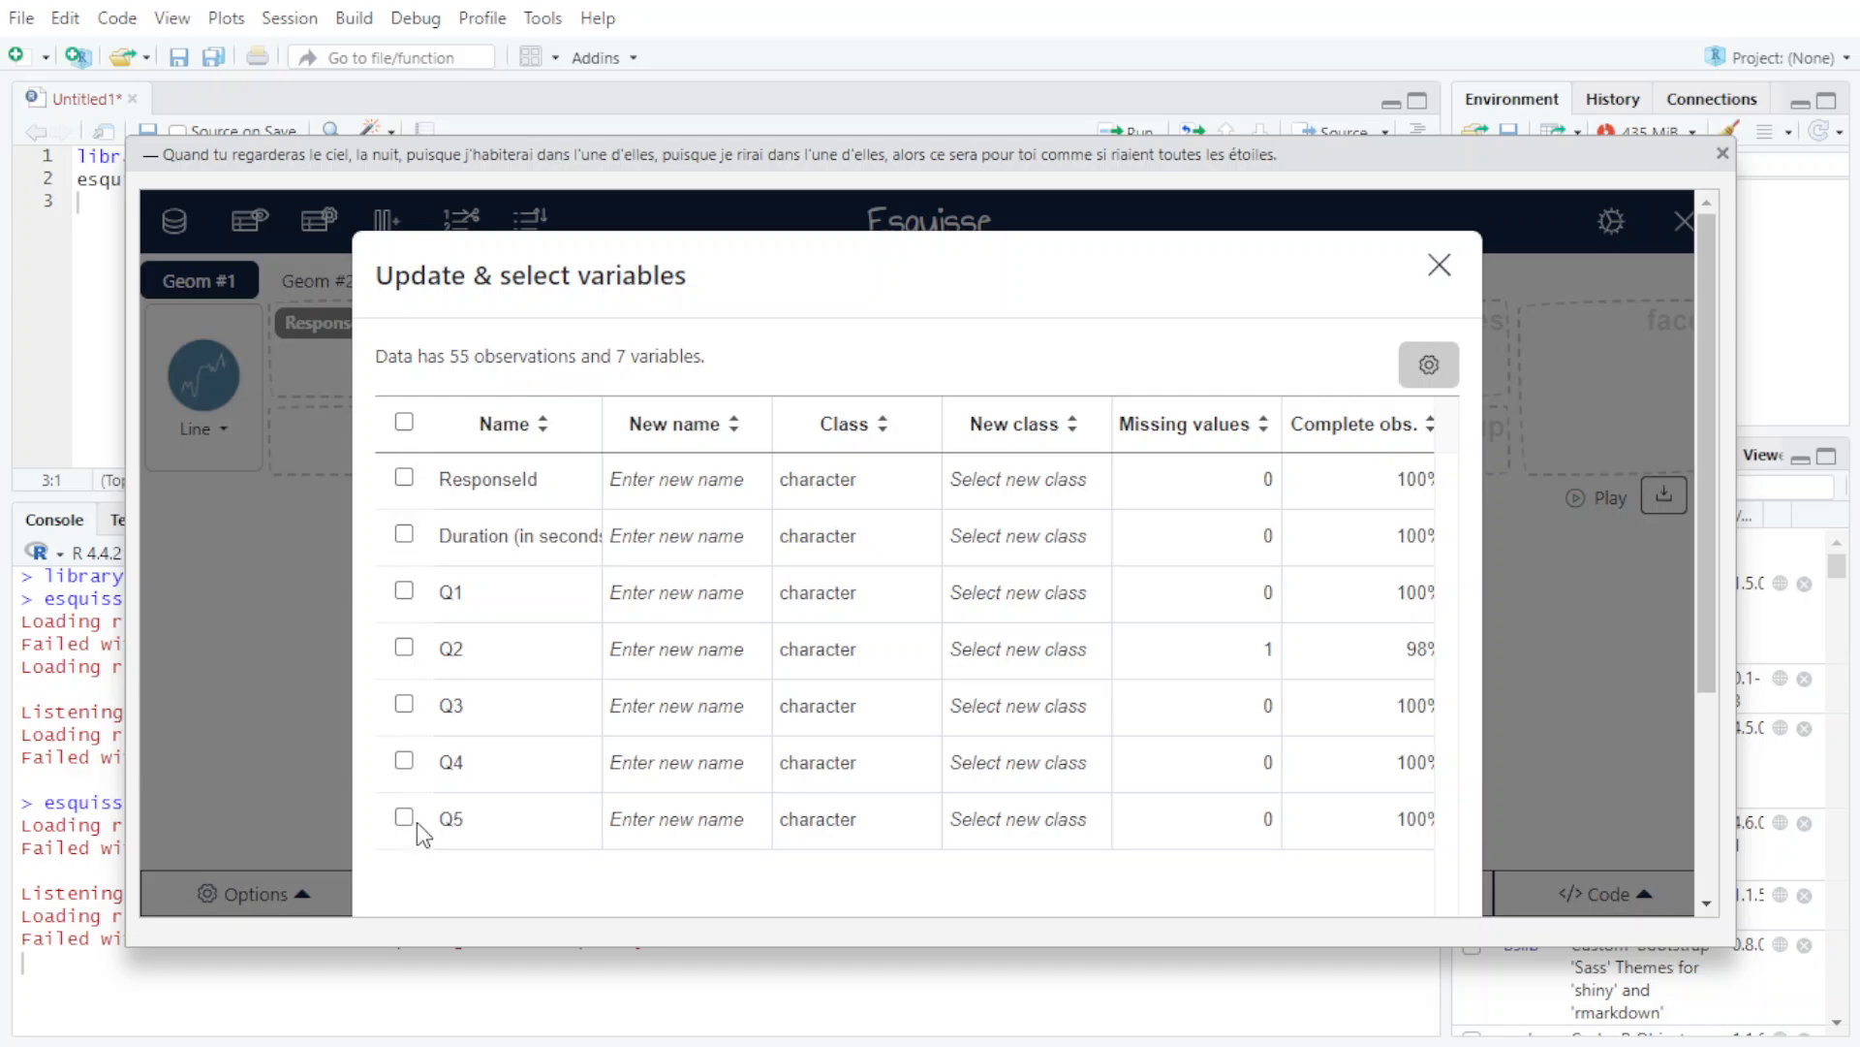
click(405, 536)
click(1080, 542)
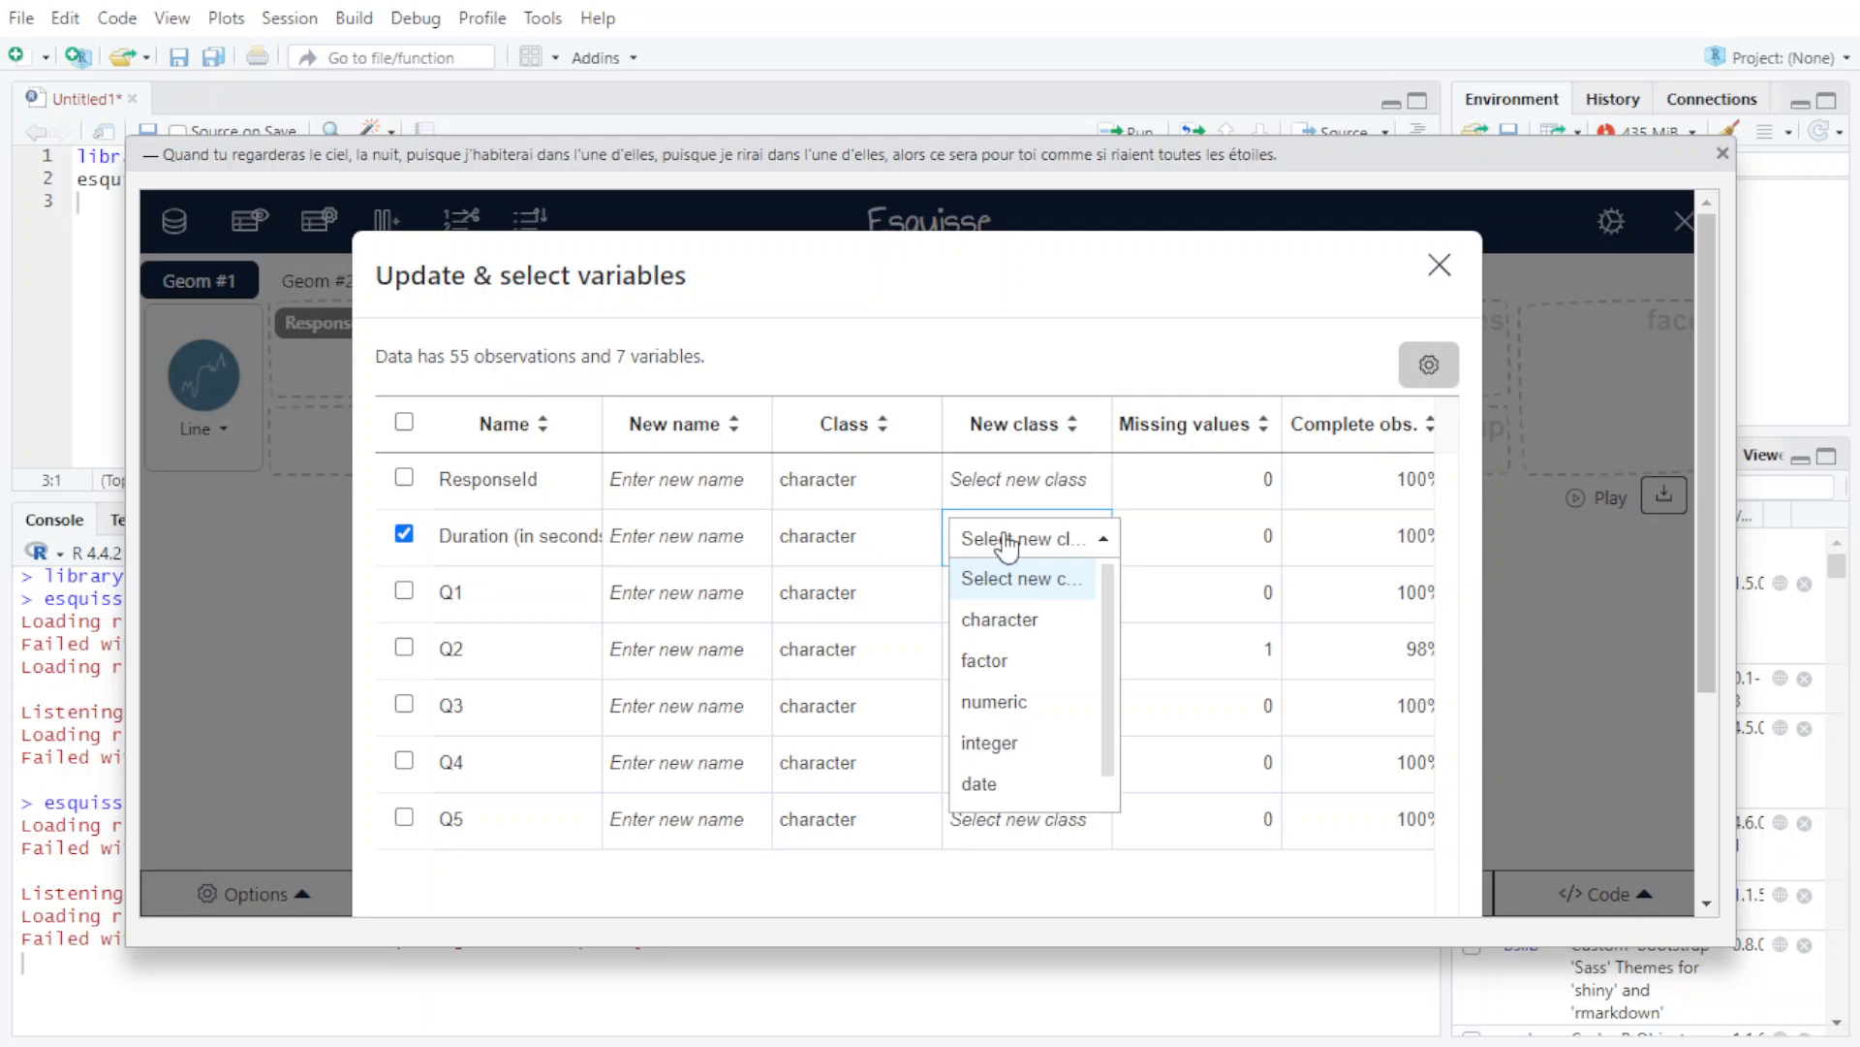
click(1008, 701)
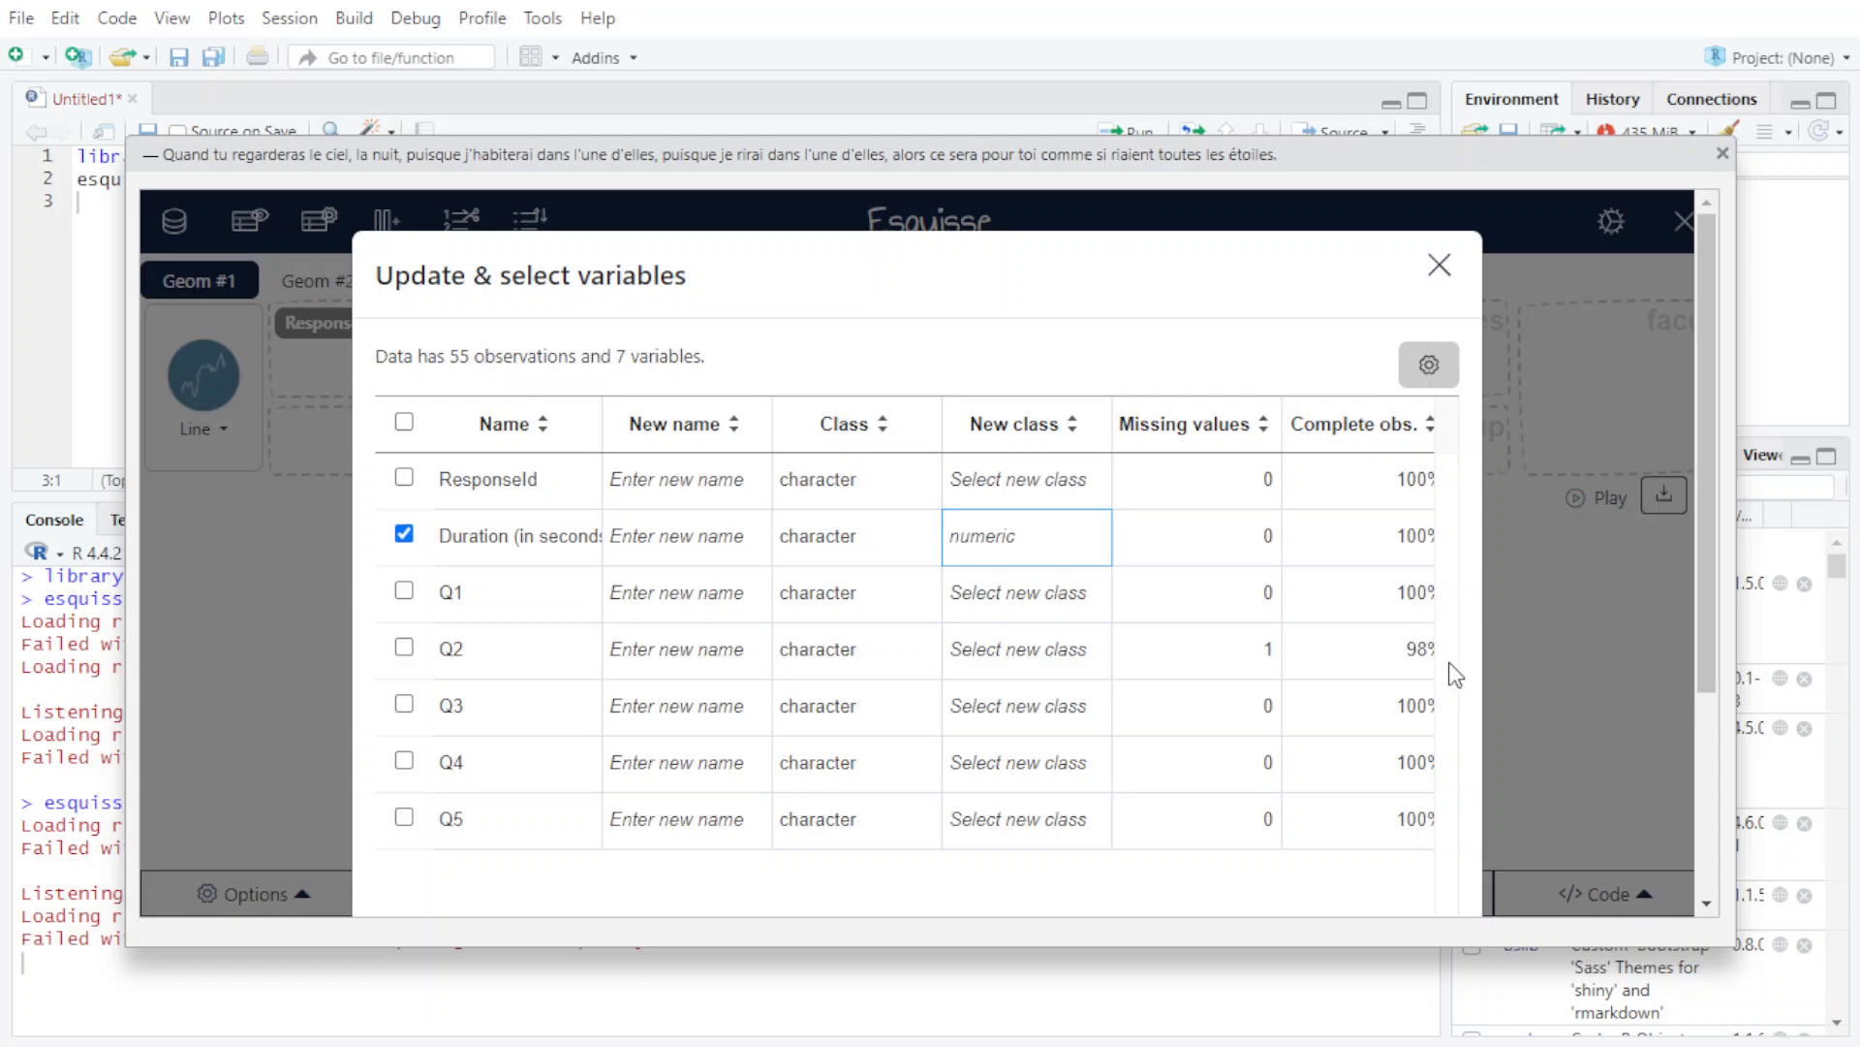
scroll(1371, 669, down, 2)
scroll(1370, 669, up, 2)
scroll(1371, 669, down, 4)
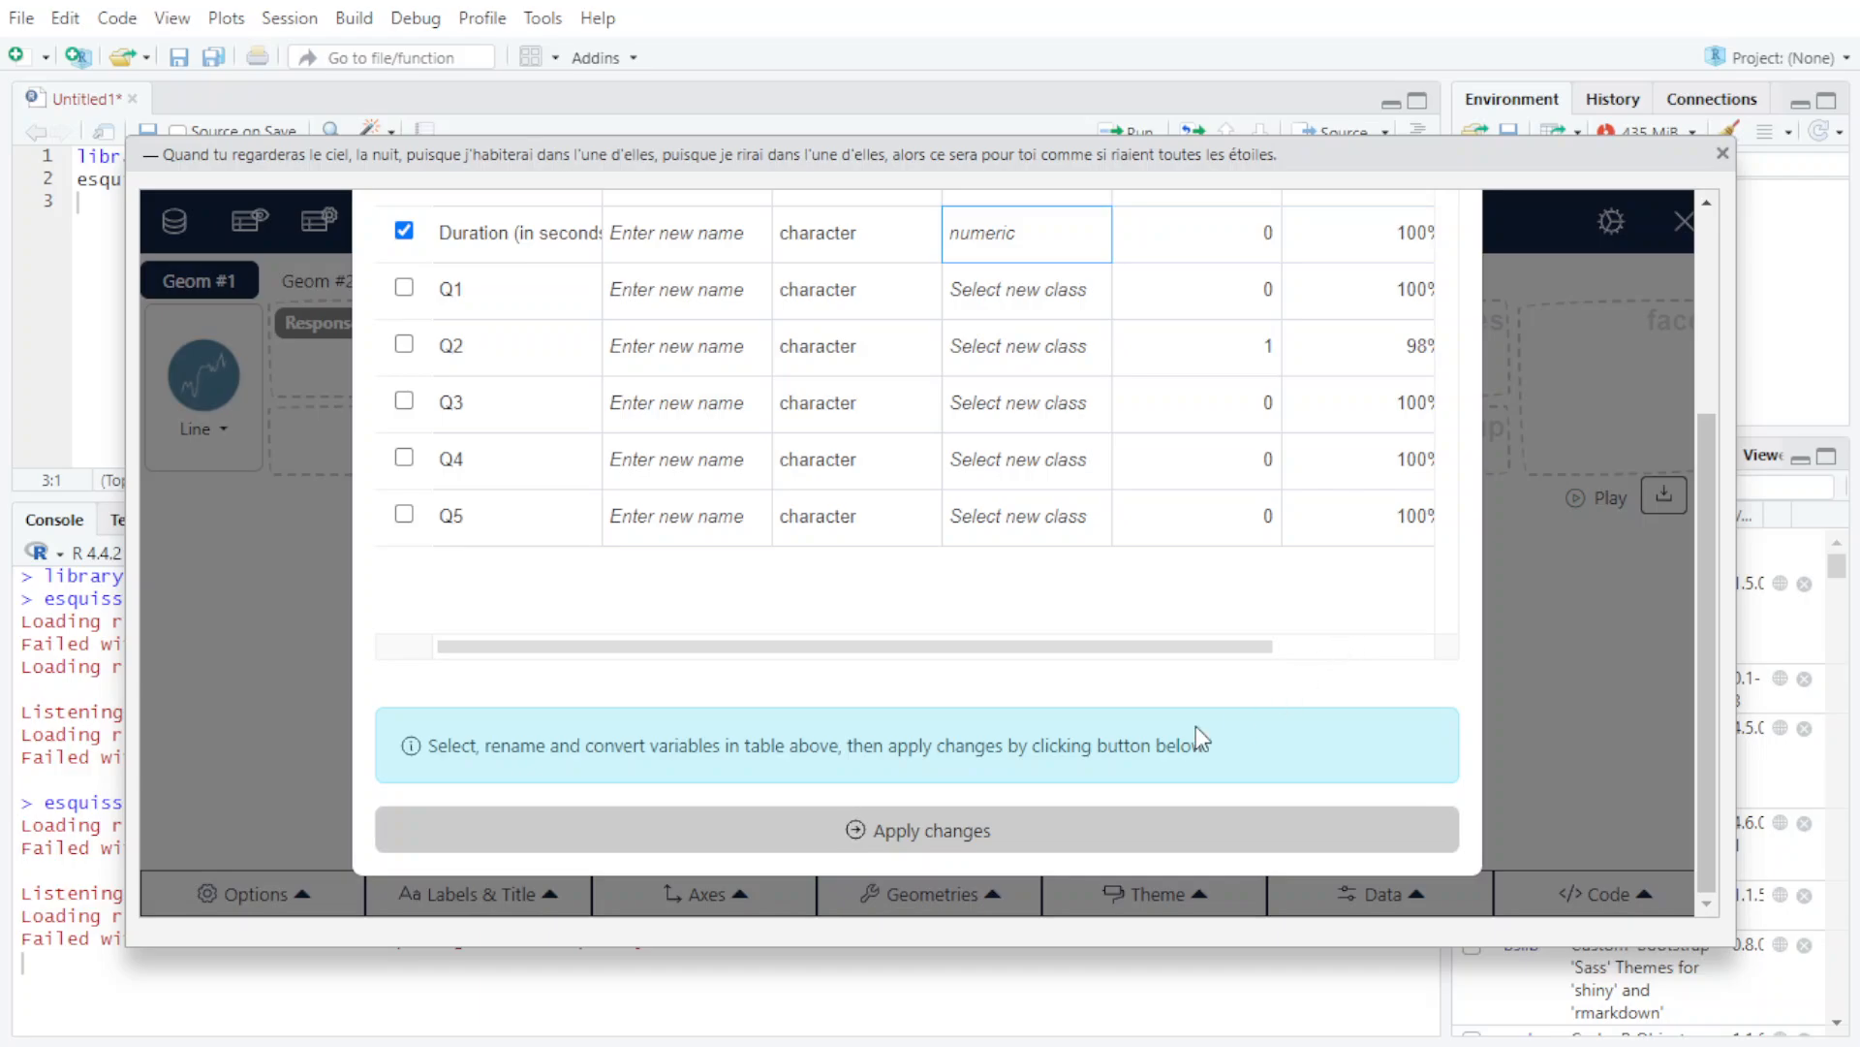
click(935, 833)
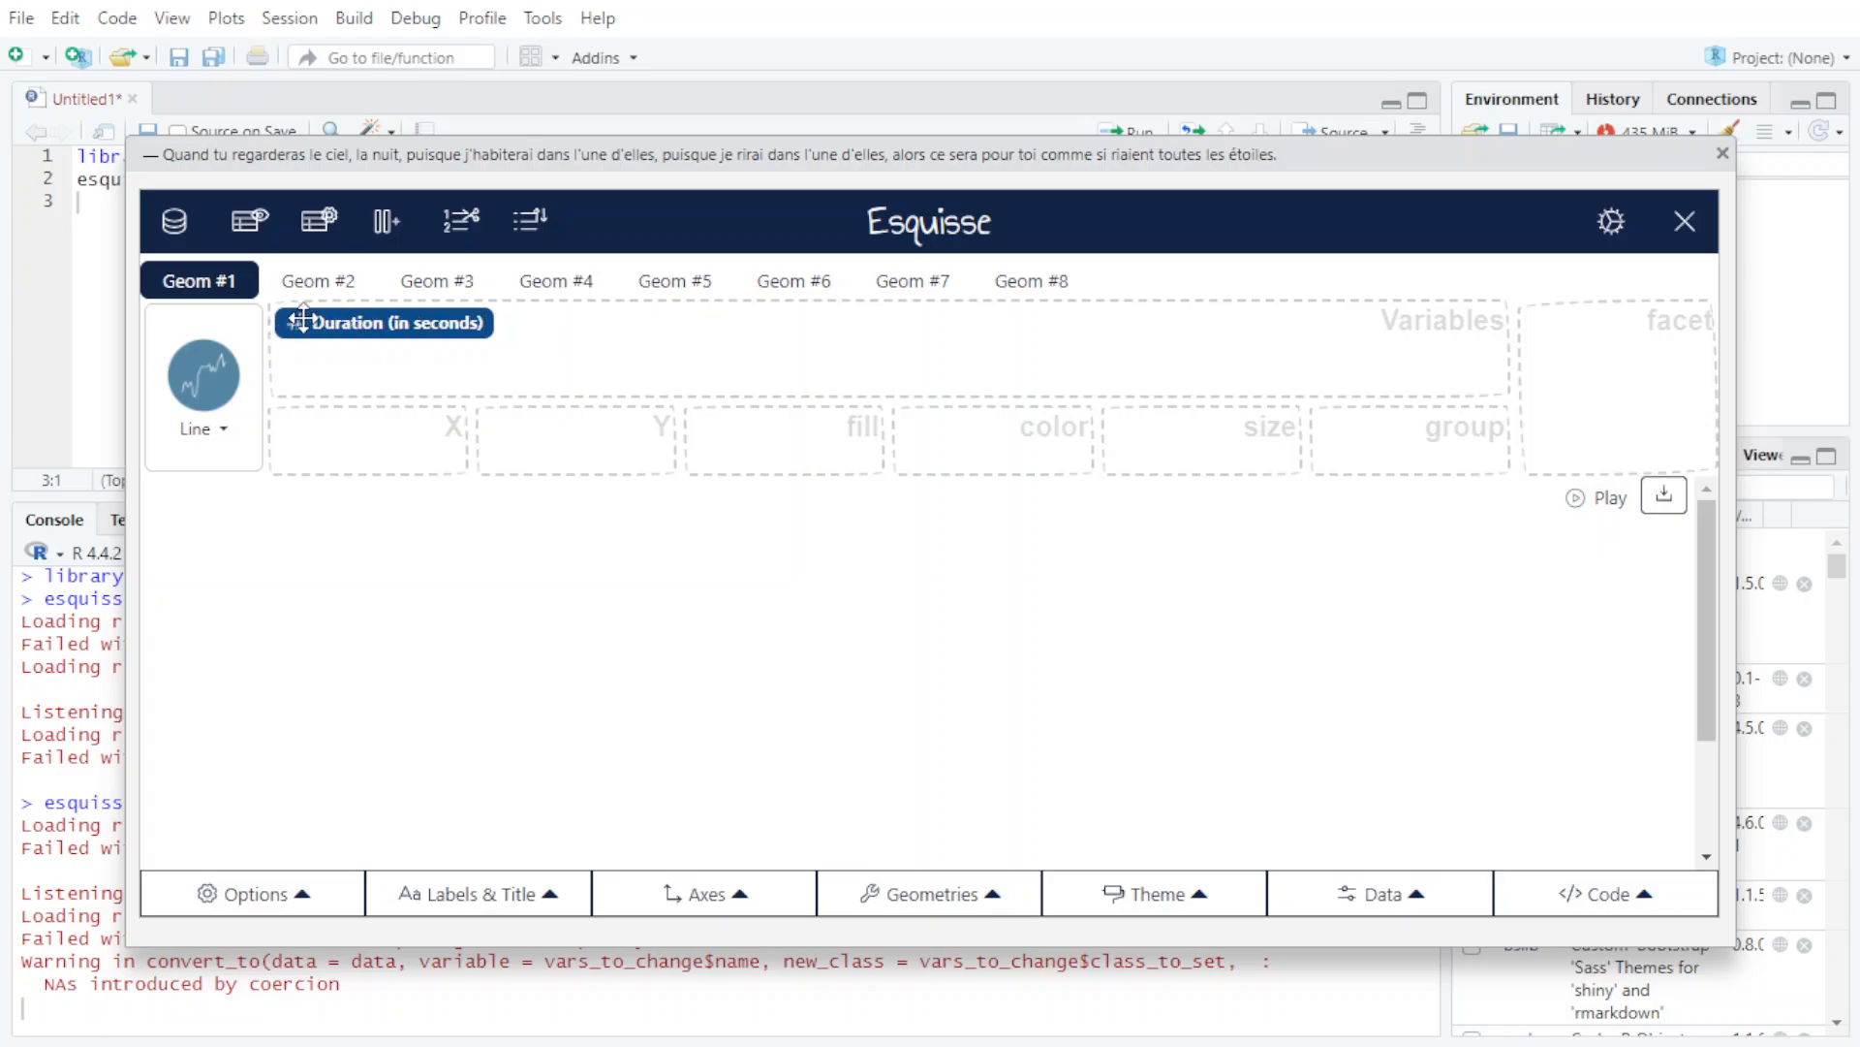
- Plot Duration (in seconds) on the X axis as a histogram and toggle the filter's missing-values option off
drag(347, 315, 360, 432)
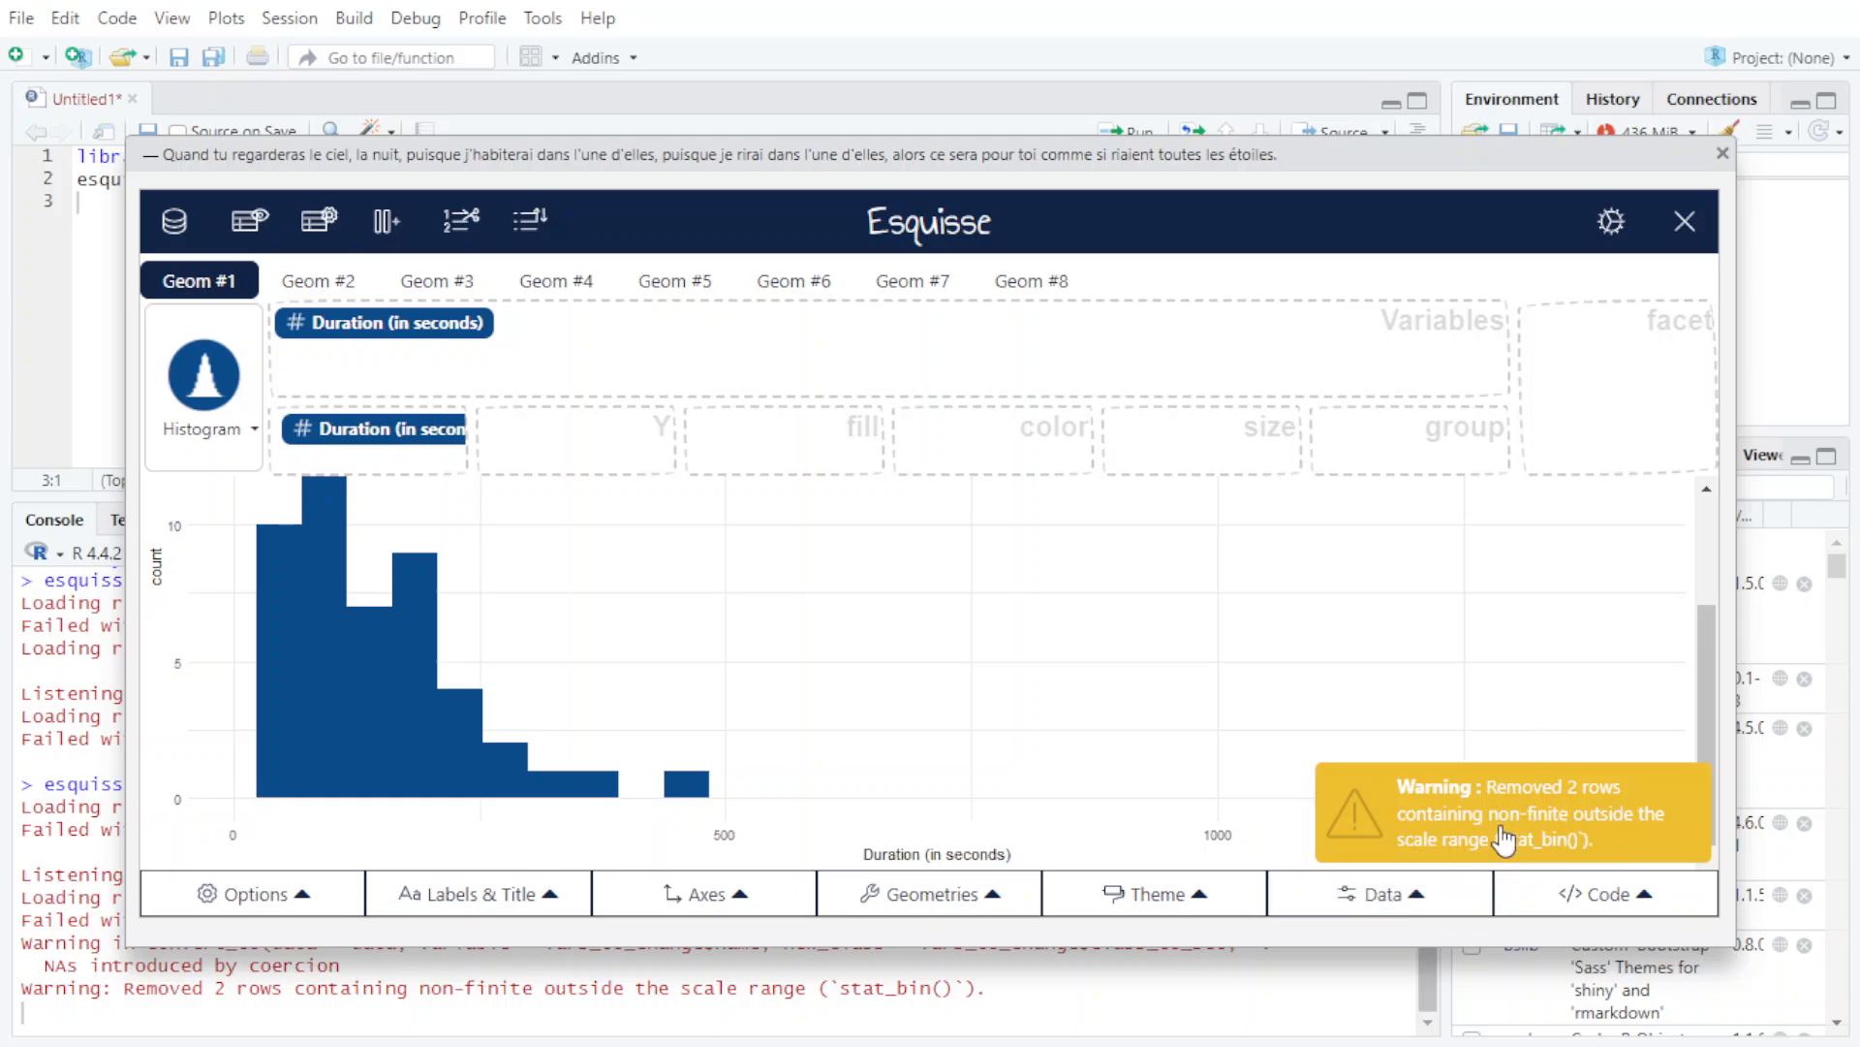
click(1373, 899)
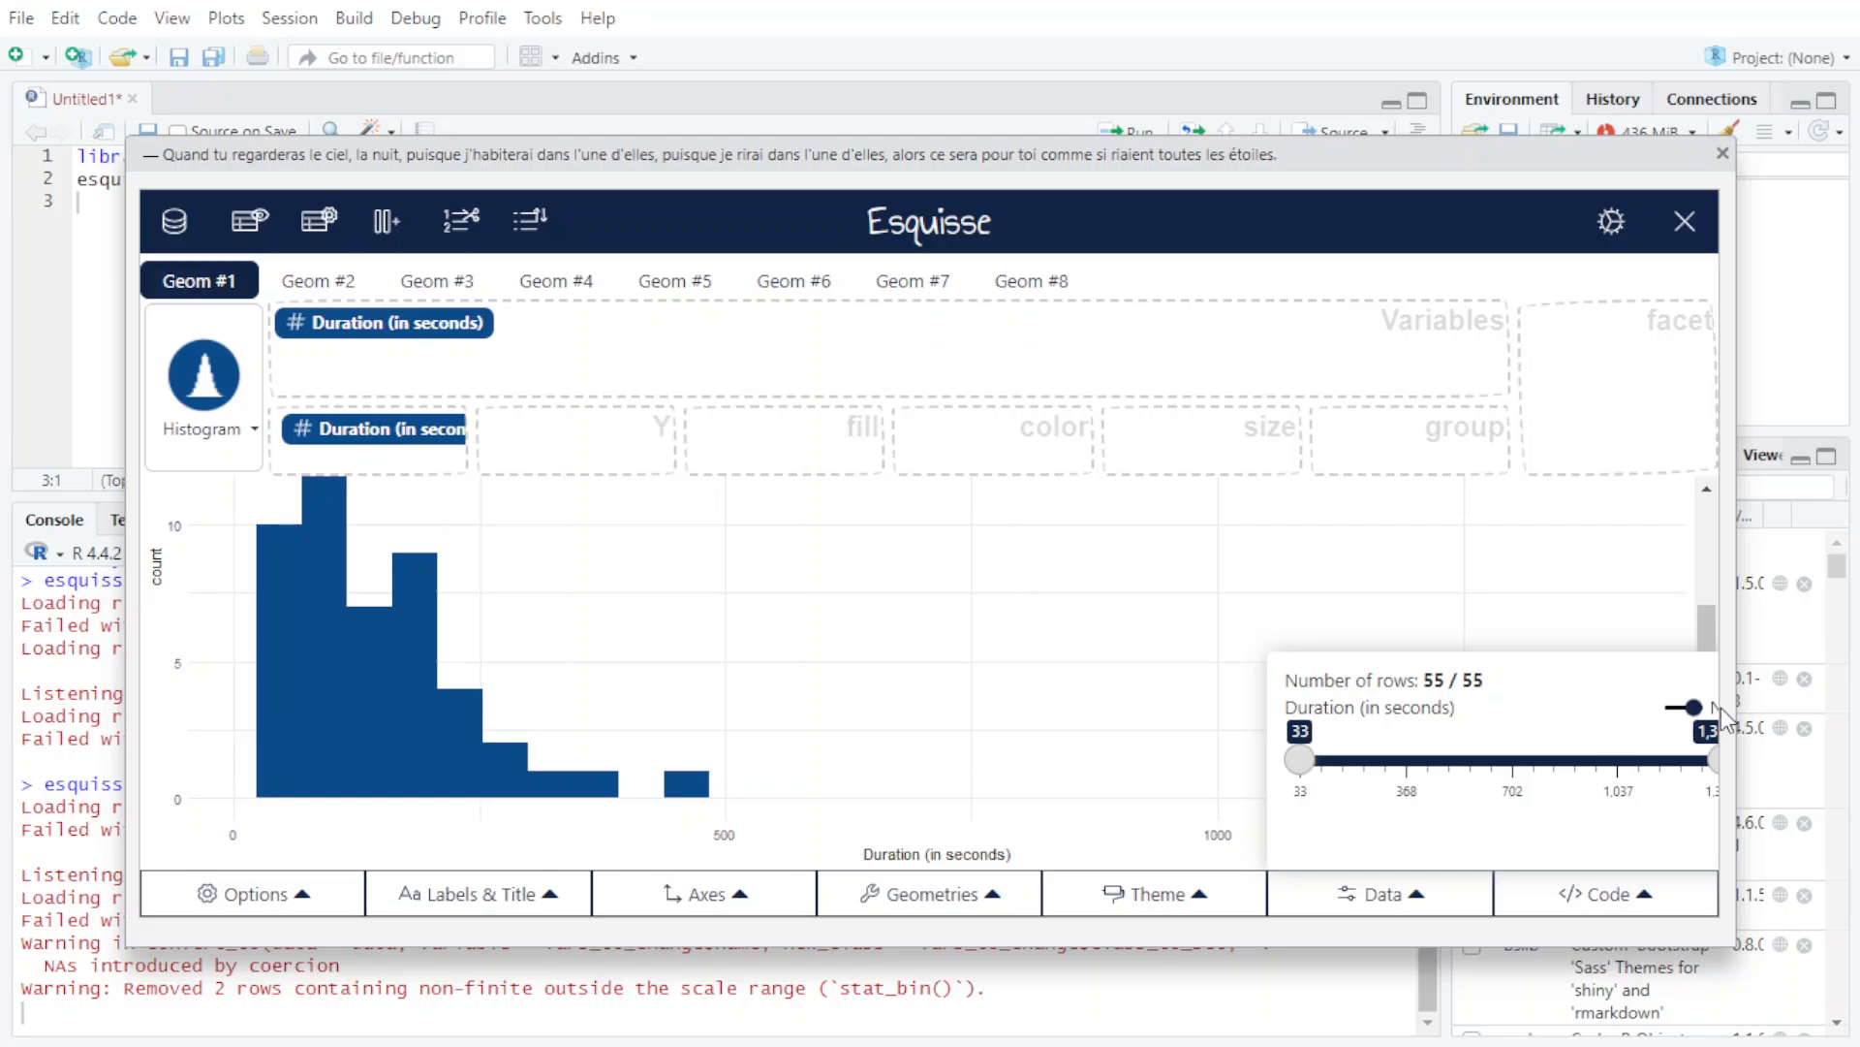
click(1688, 710)
click(1419, 899)
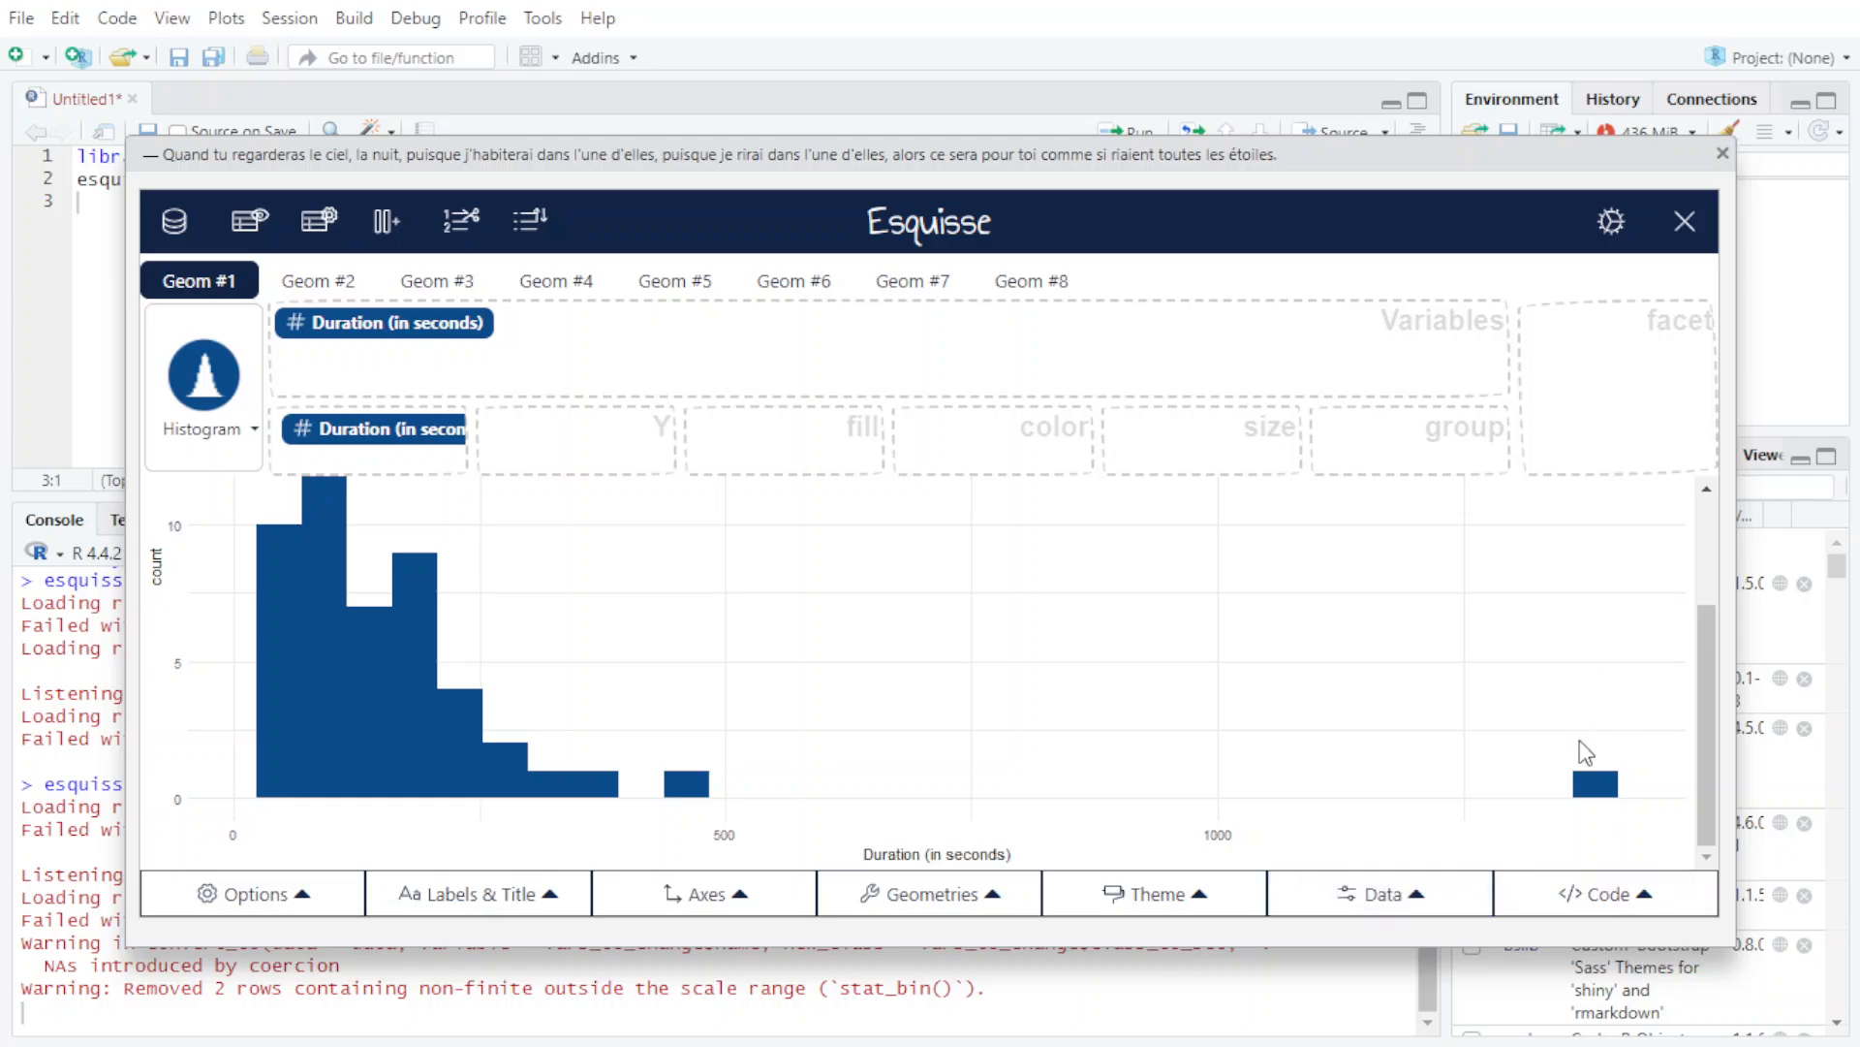
- Change the chart type of the Duration (in seconds) plot from histogram to Boxplot
click(1601, 886)
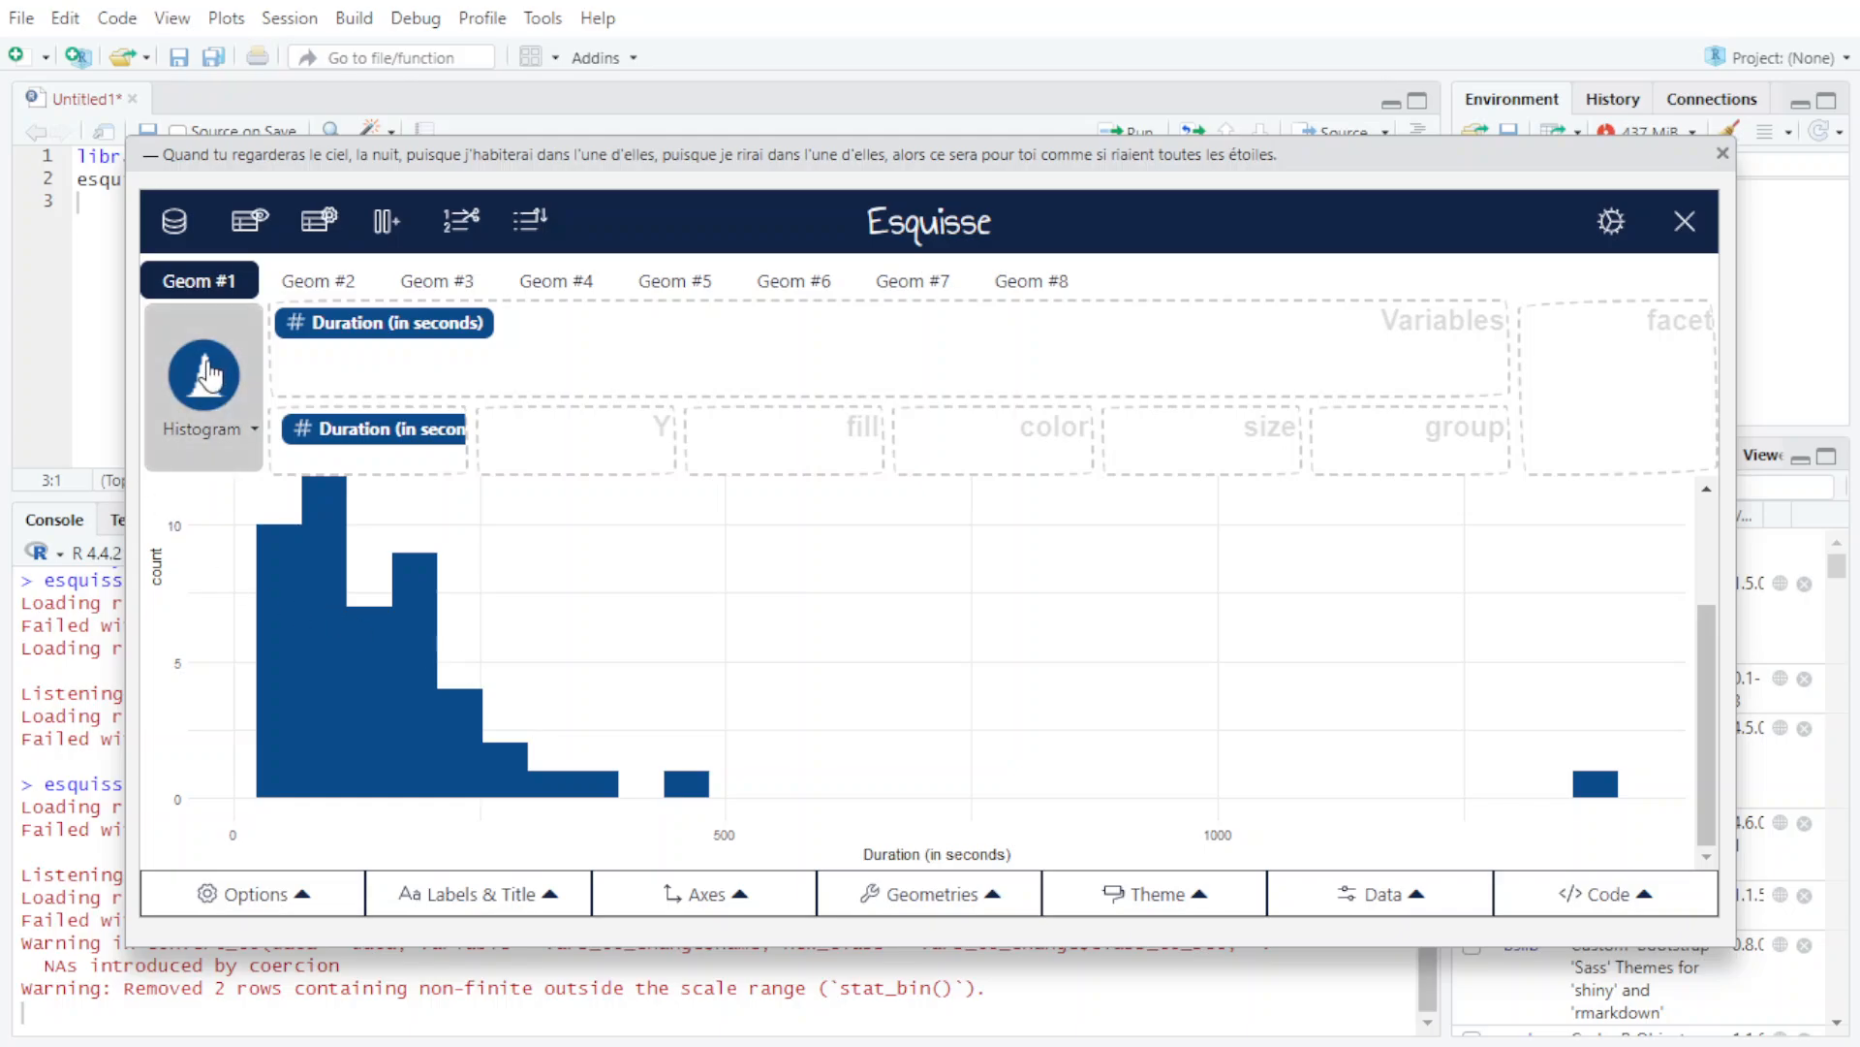
click(206, 374)
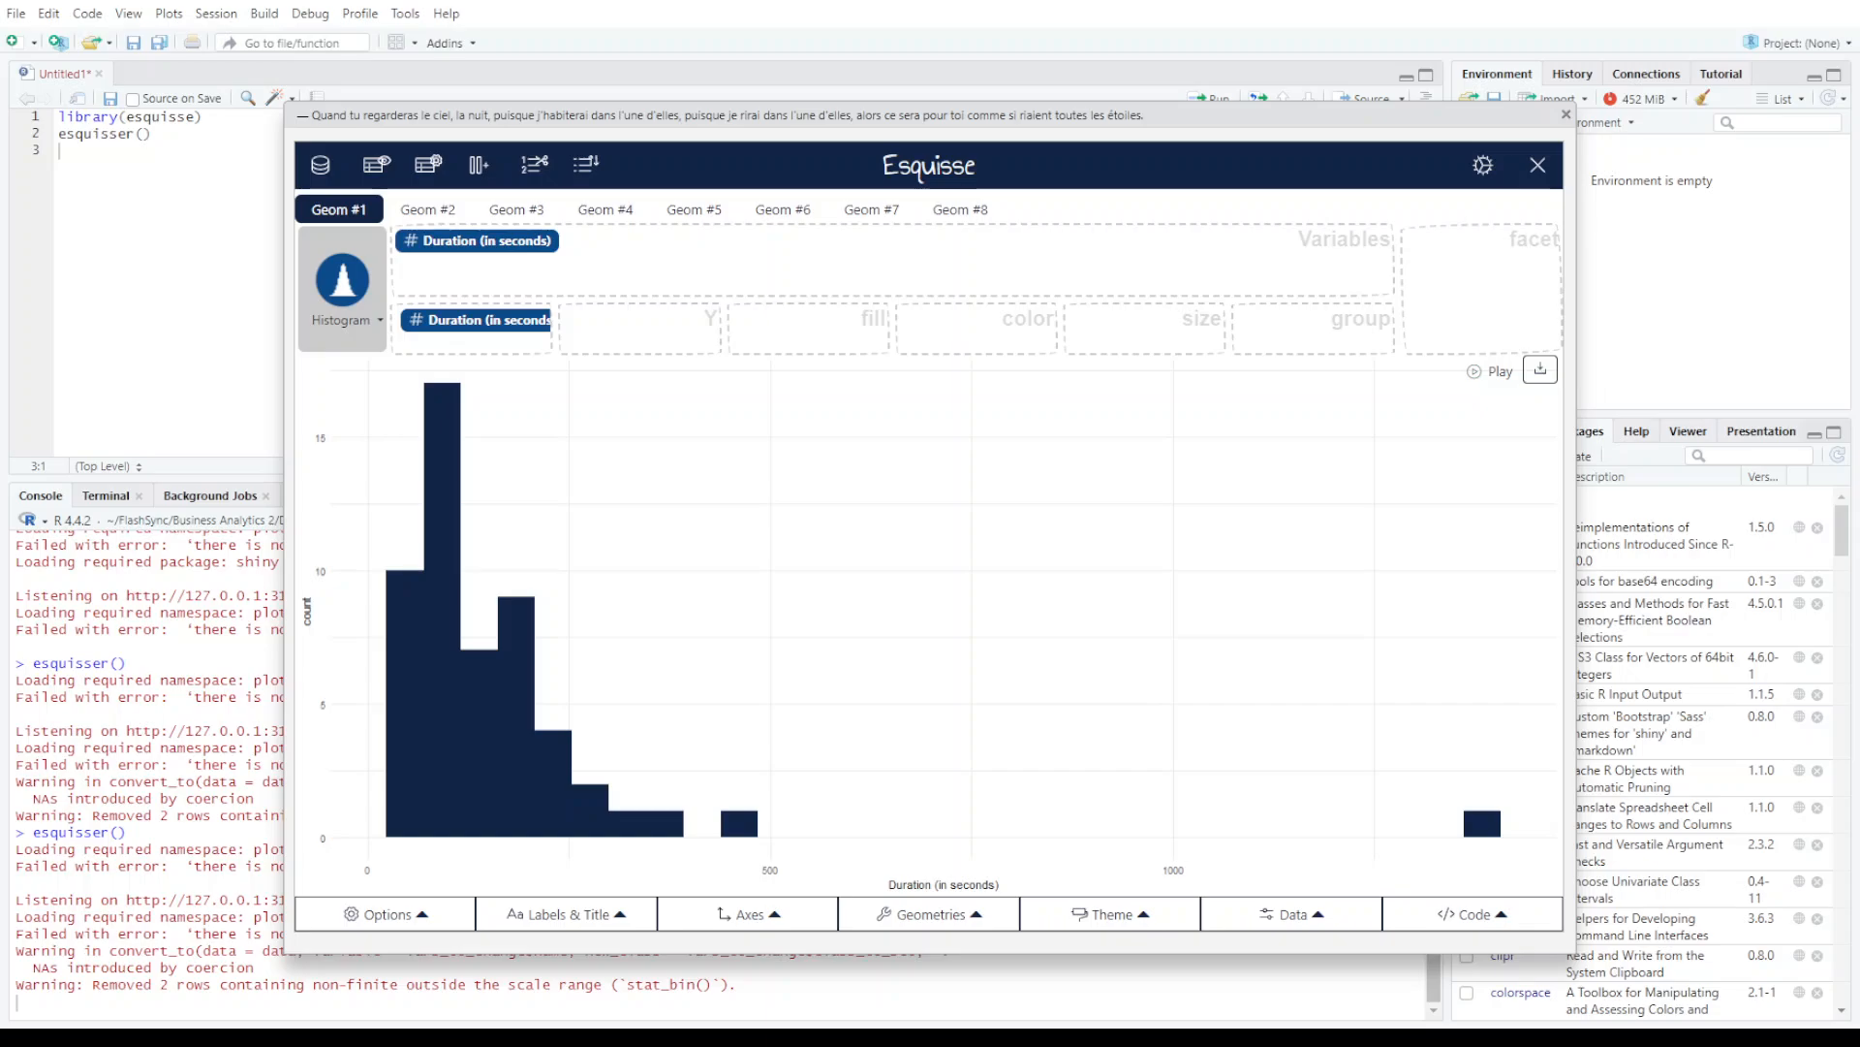
click(341, 286)
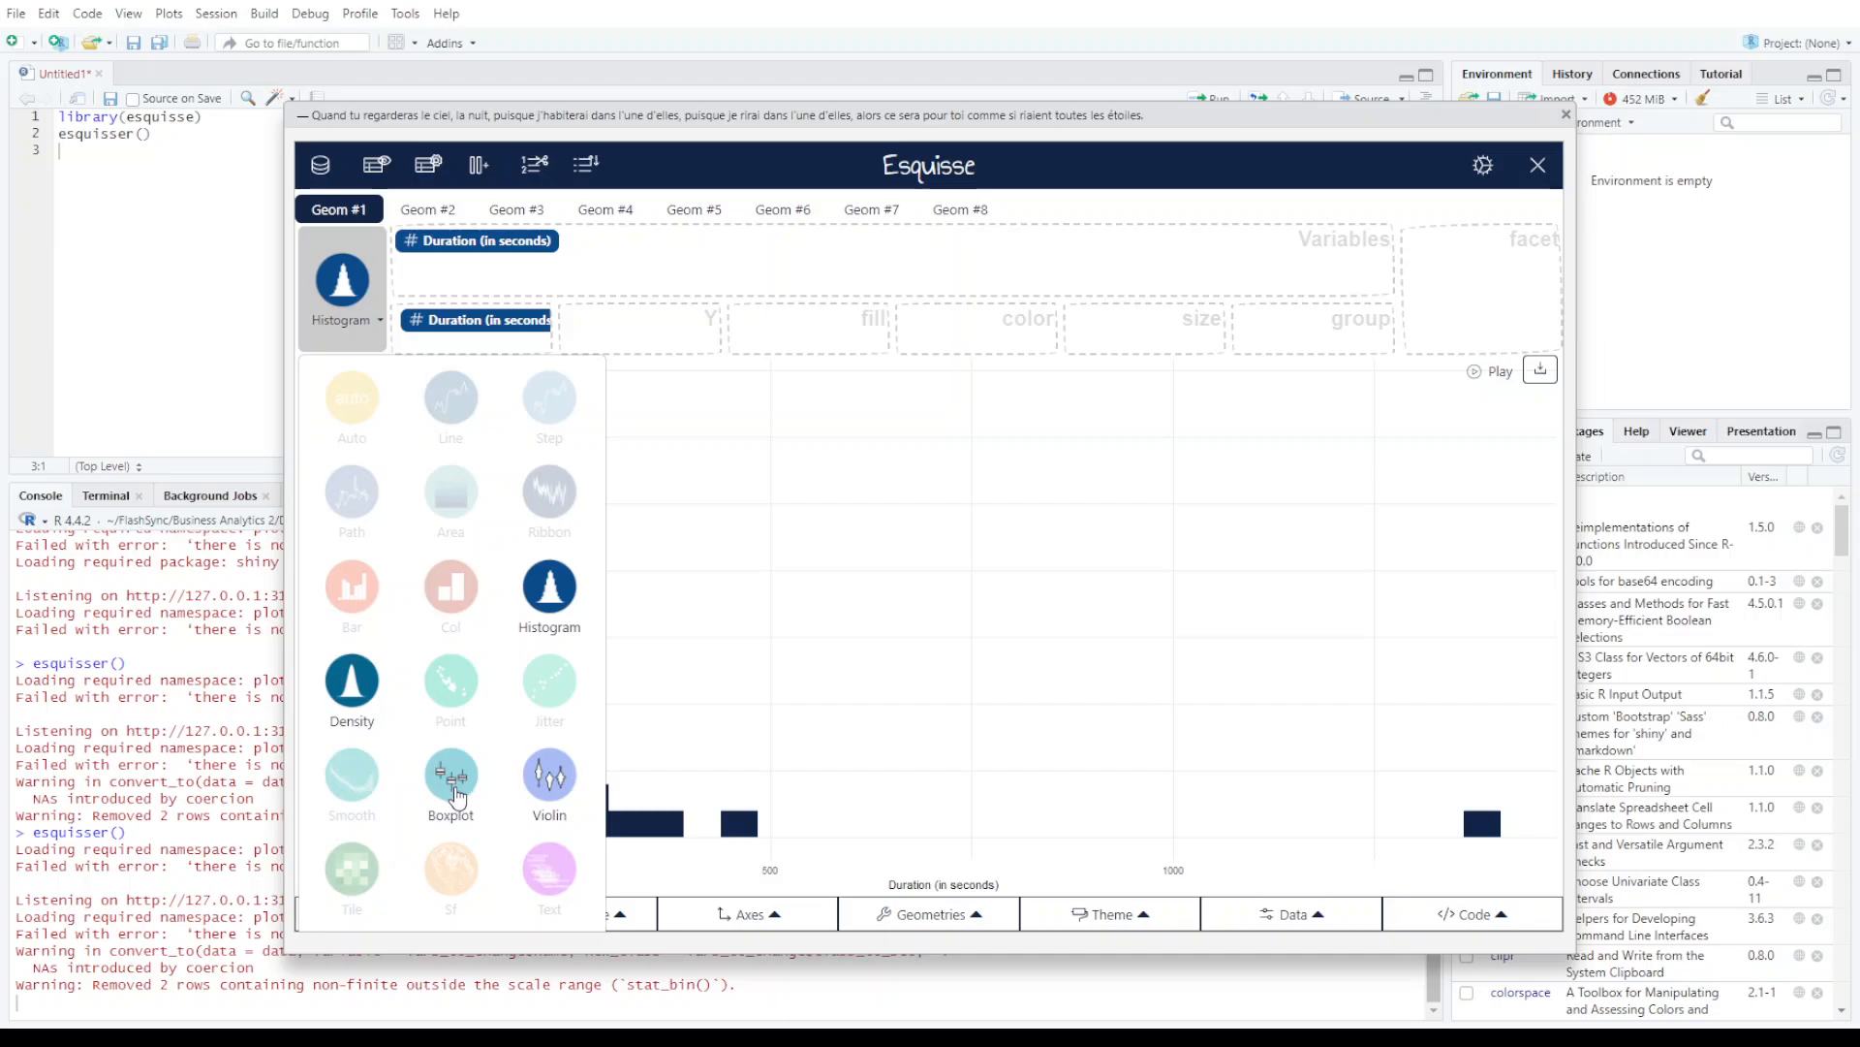
click(453, 780)
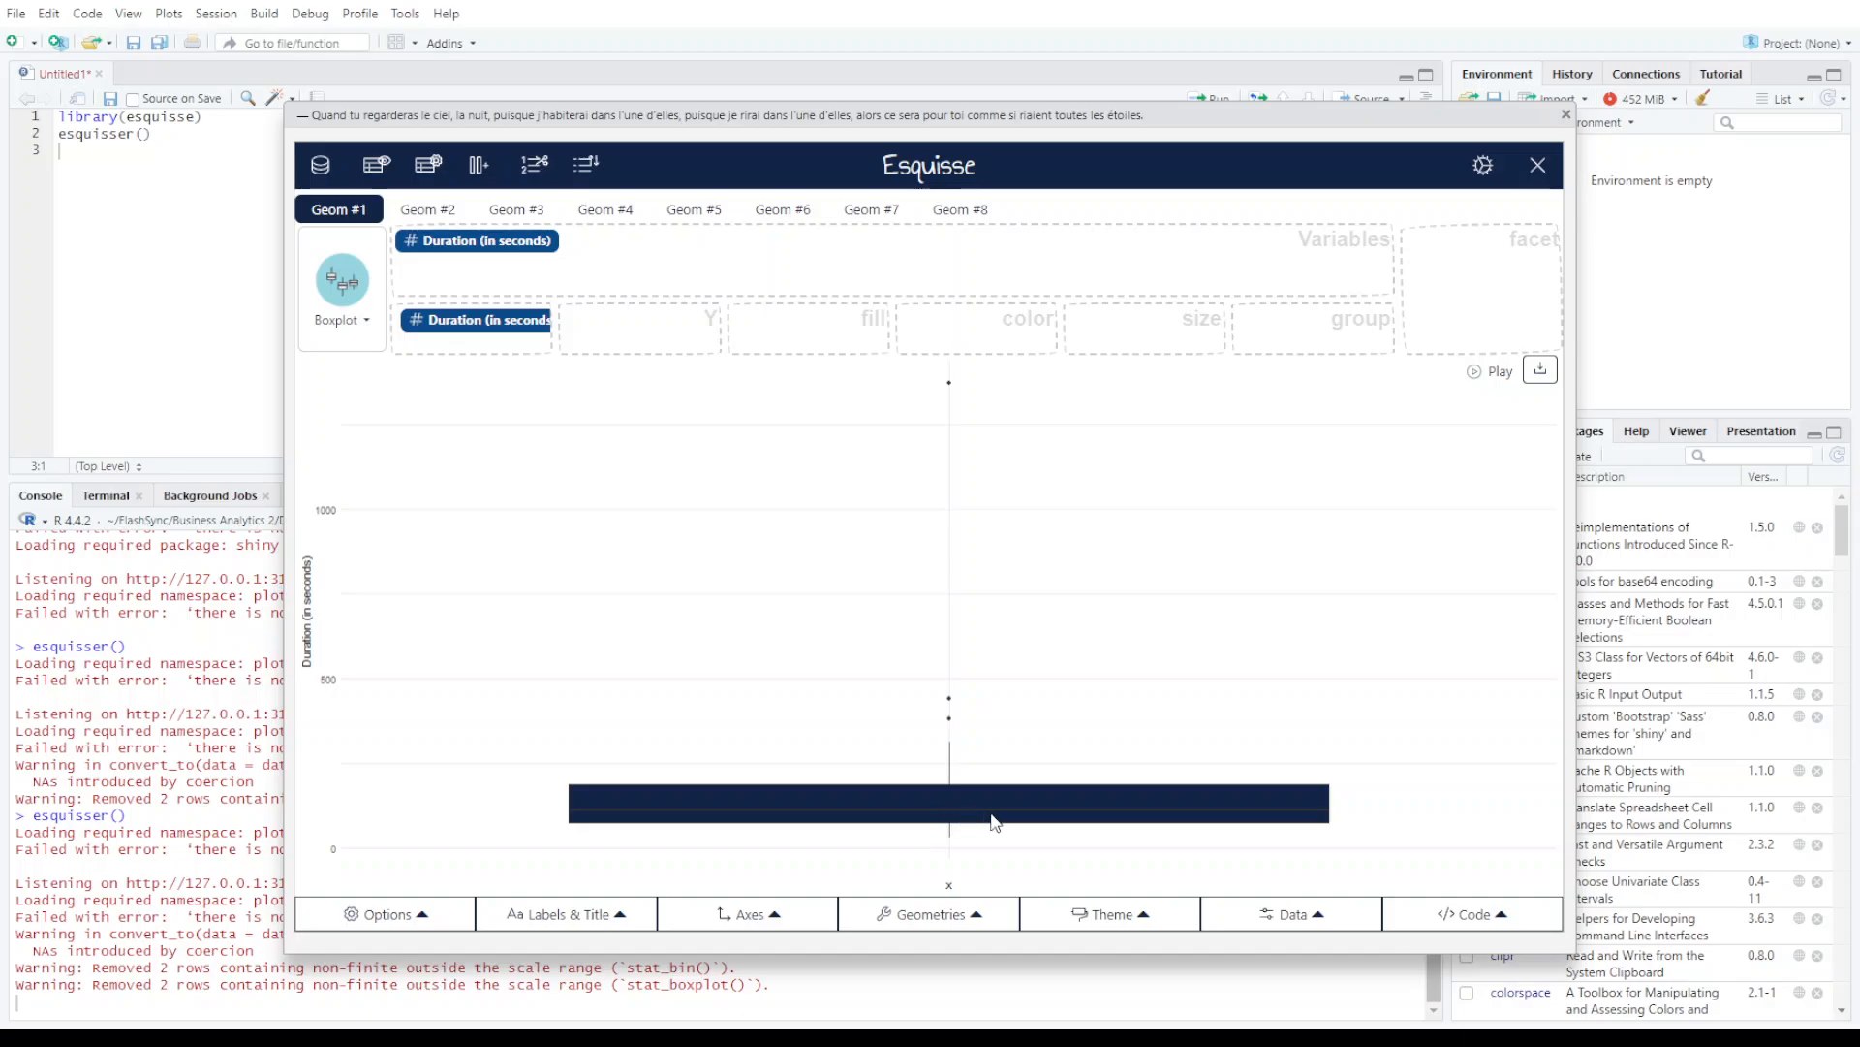
- Set the boxplot's color to the orange preset swatch
click(939, 930)
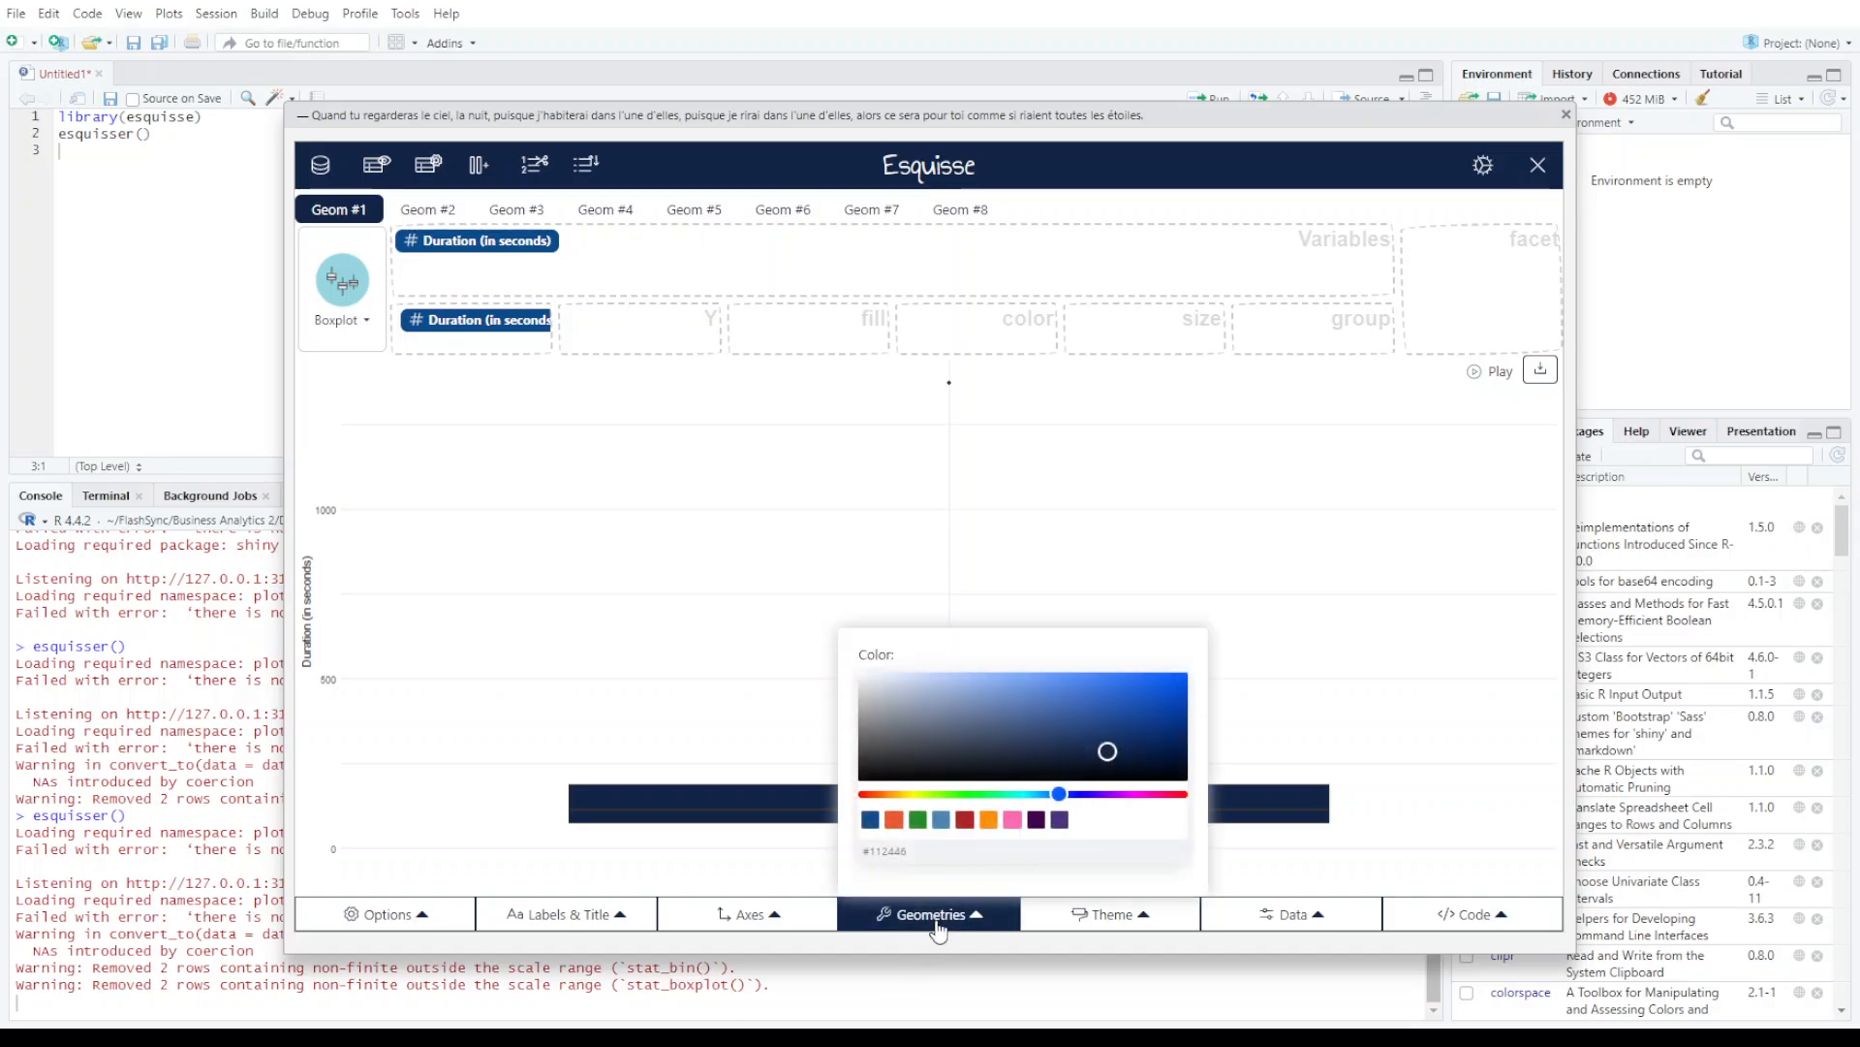
click(988, 819)
click(611, 473)
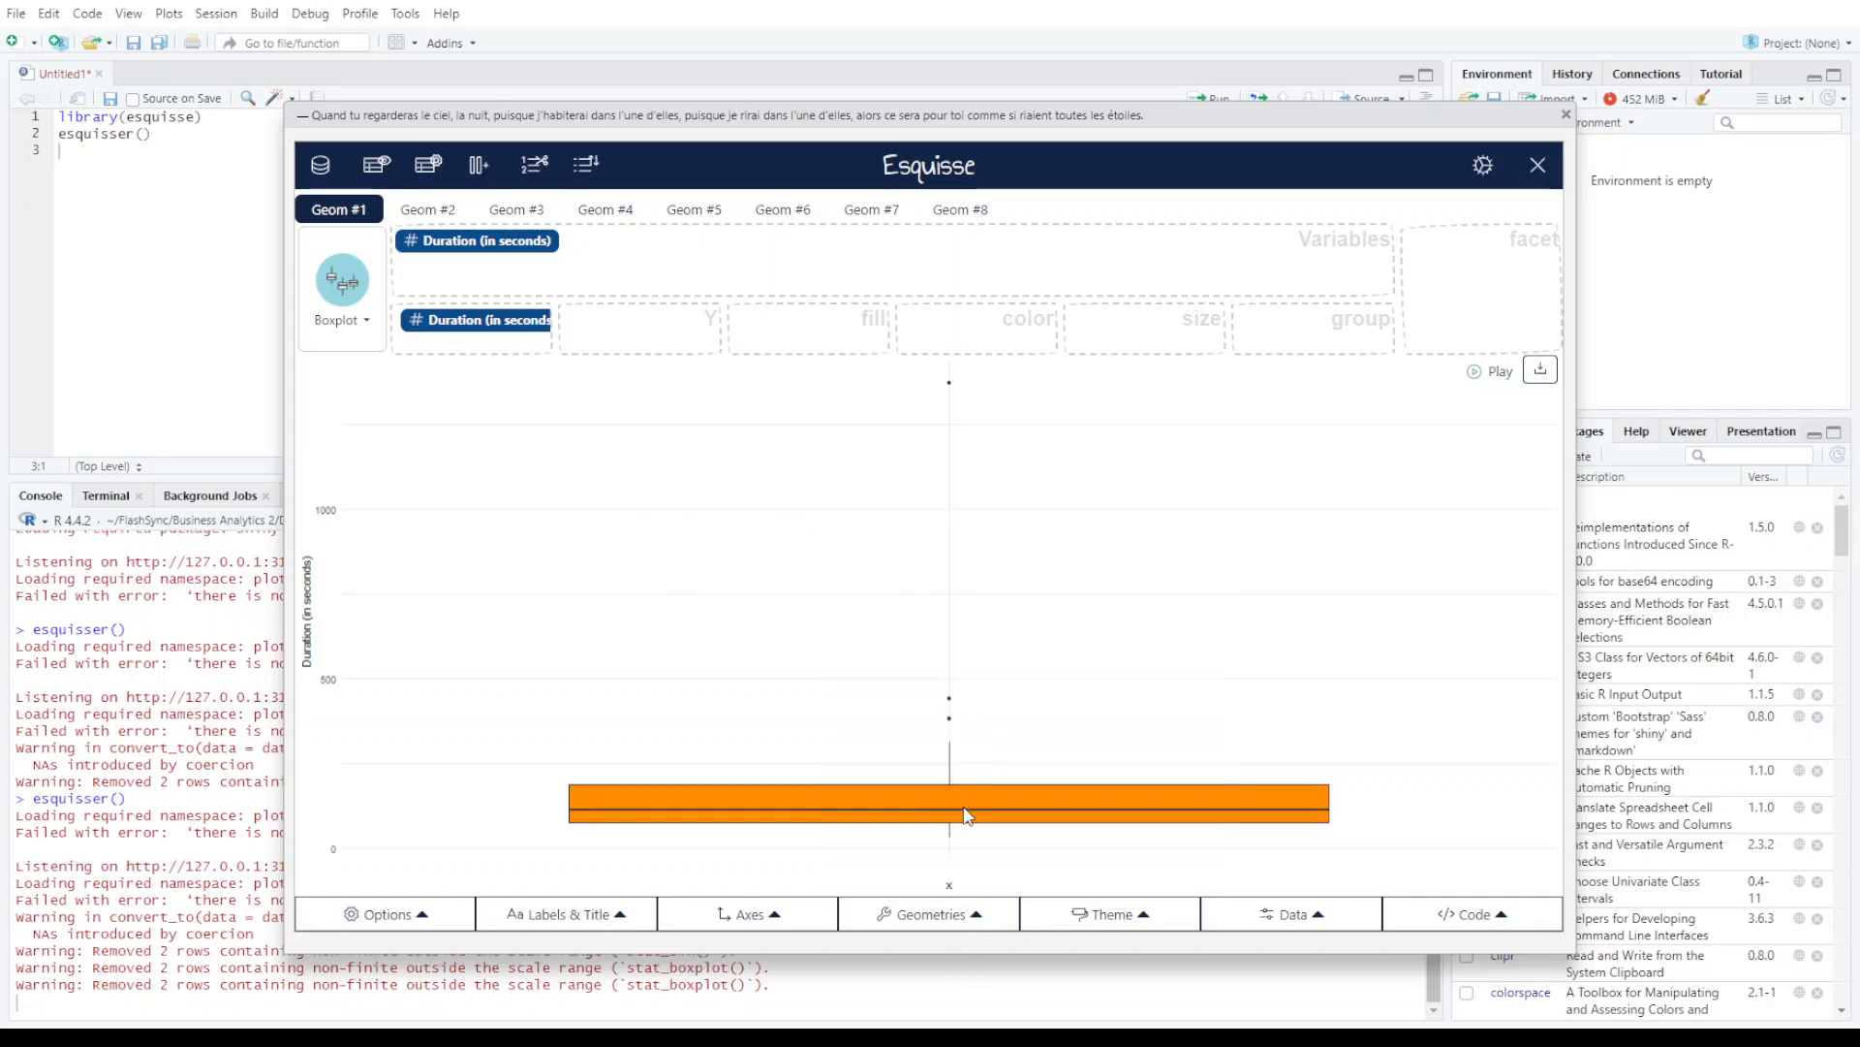
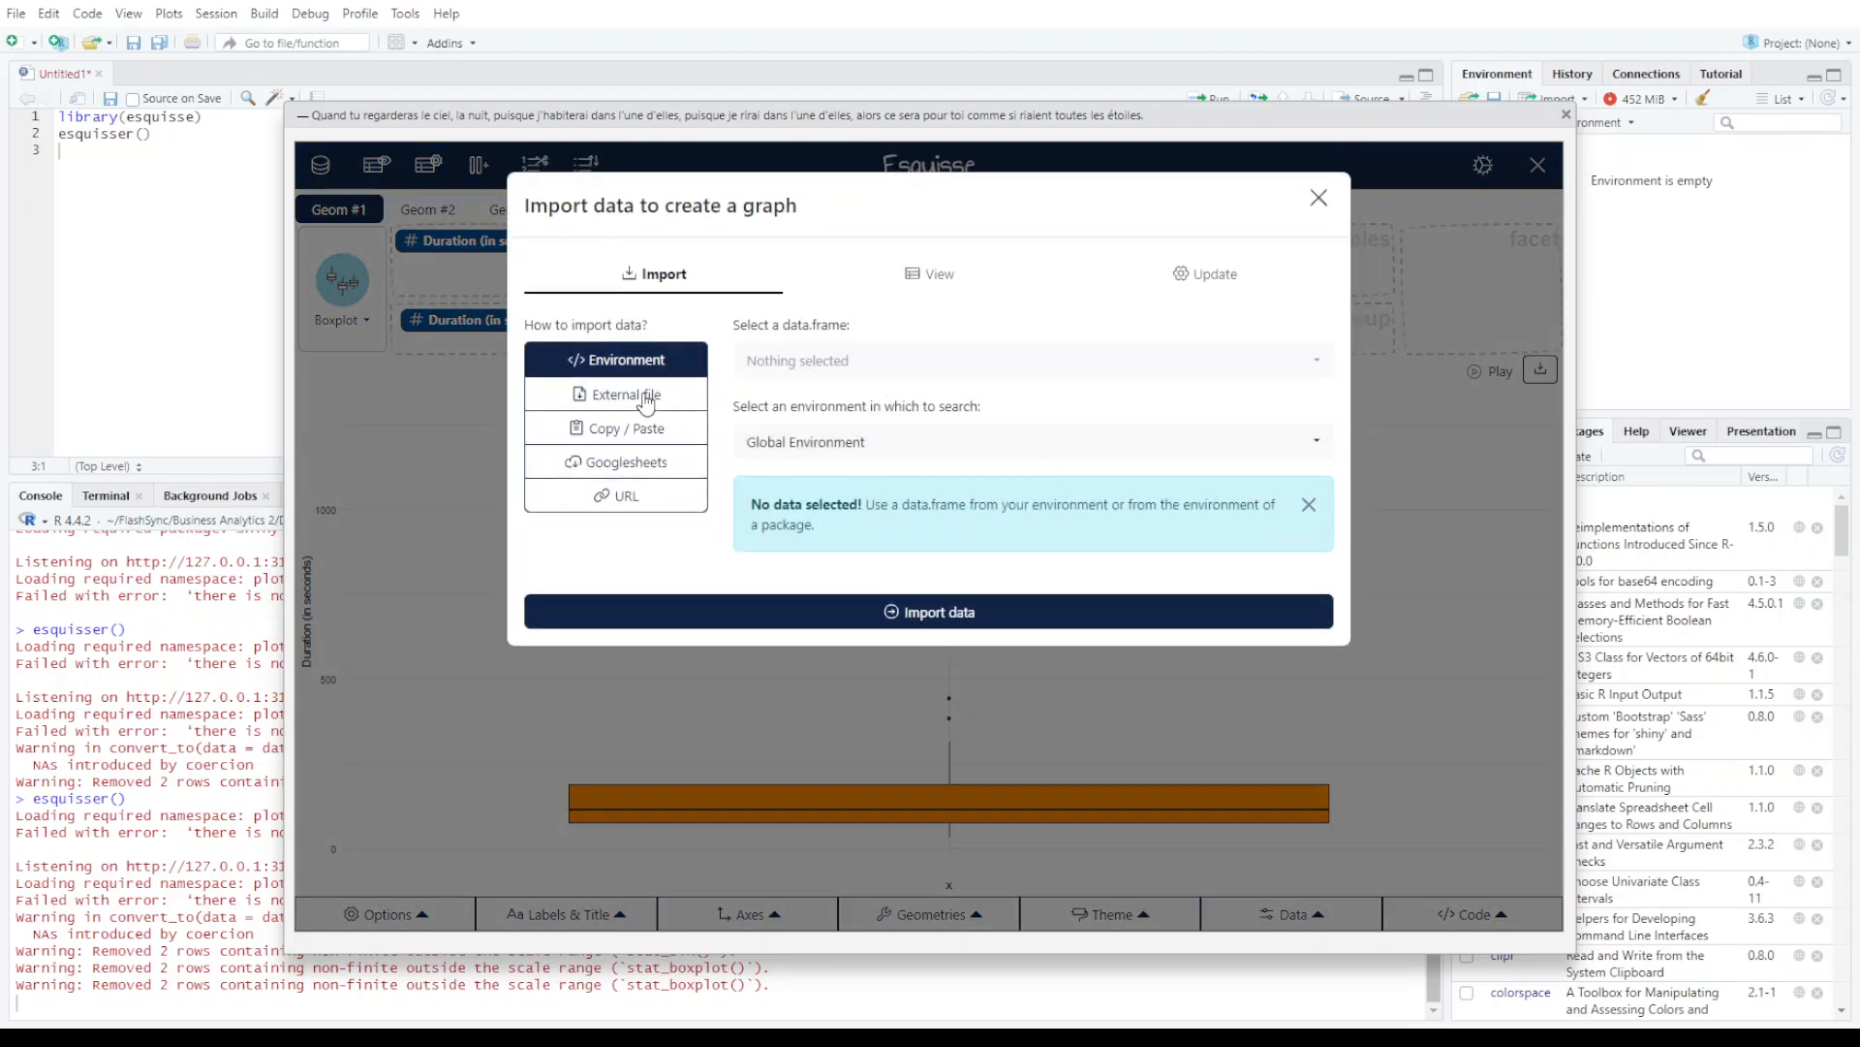
- Upload Module2LabData.xlsx as an external file, choose its TestData2 sheet and import the data
click(658, 403)
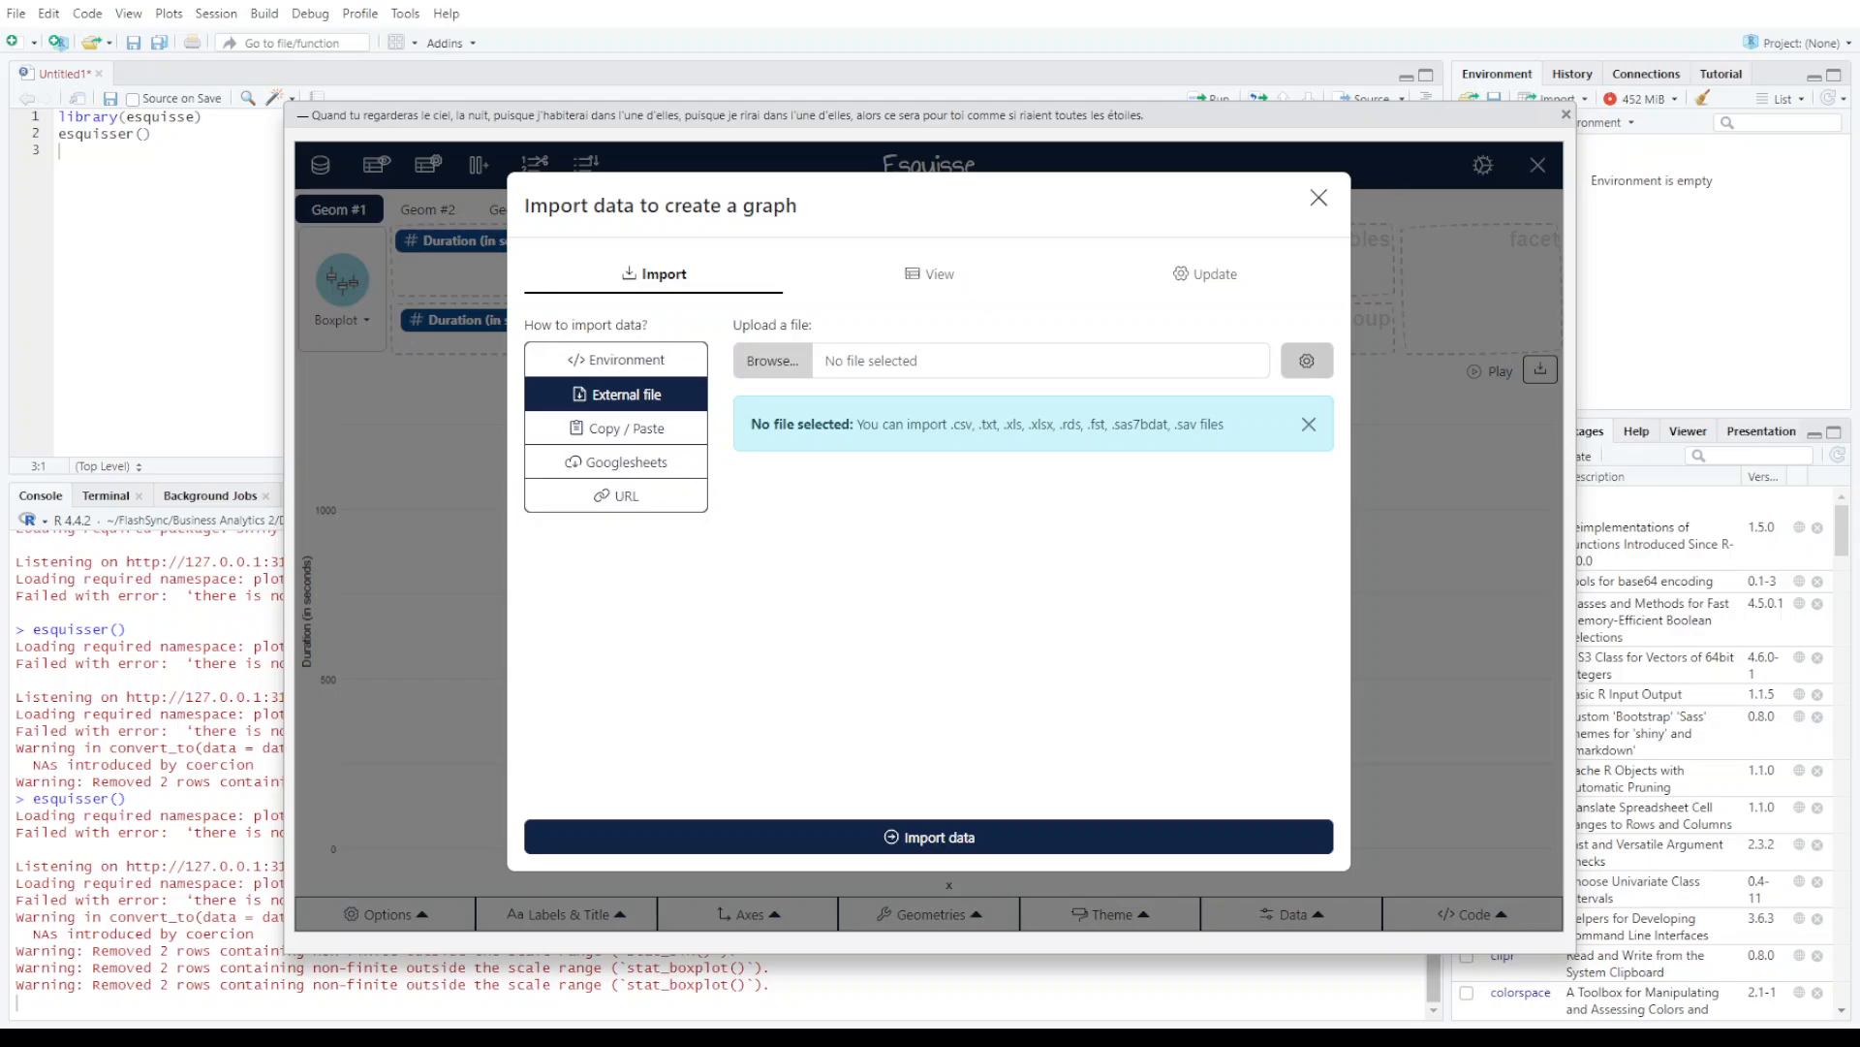
double_click(858, 533)
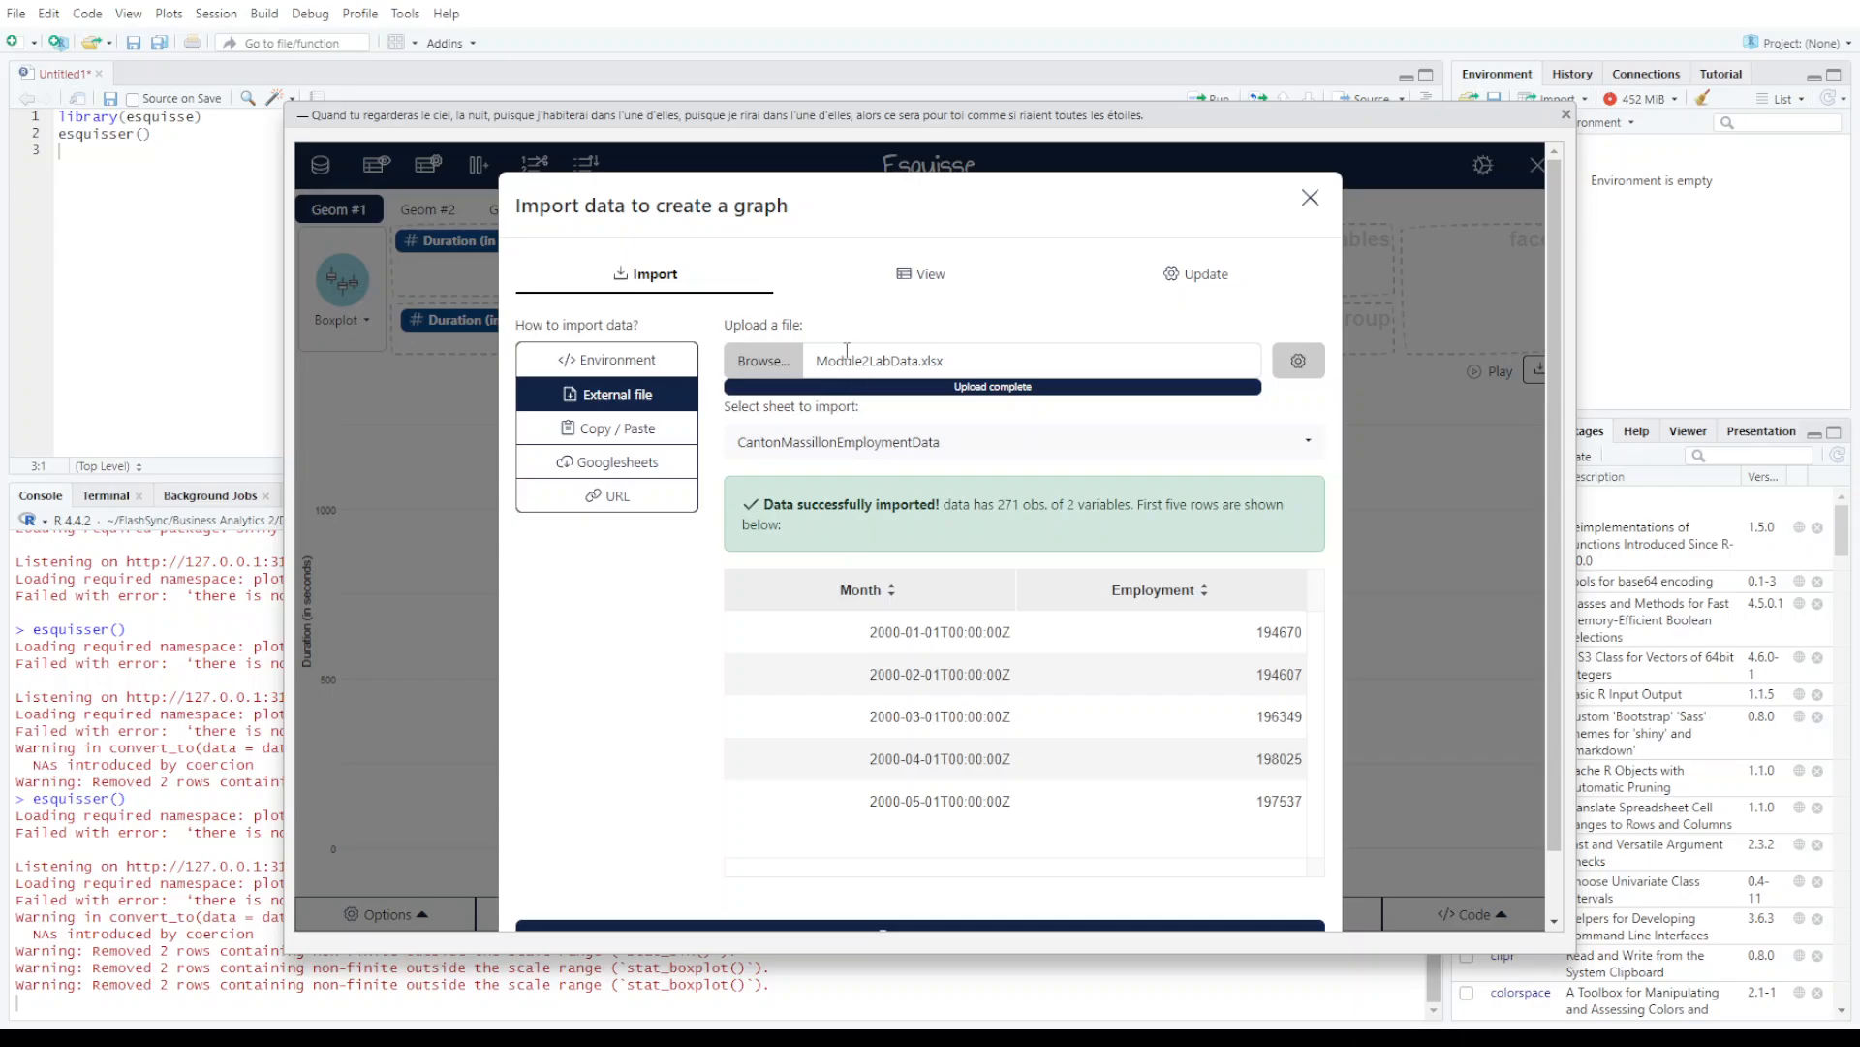
click(804, 448)
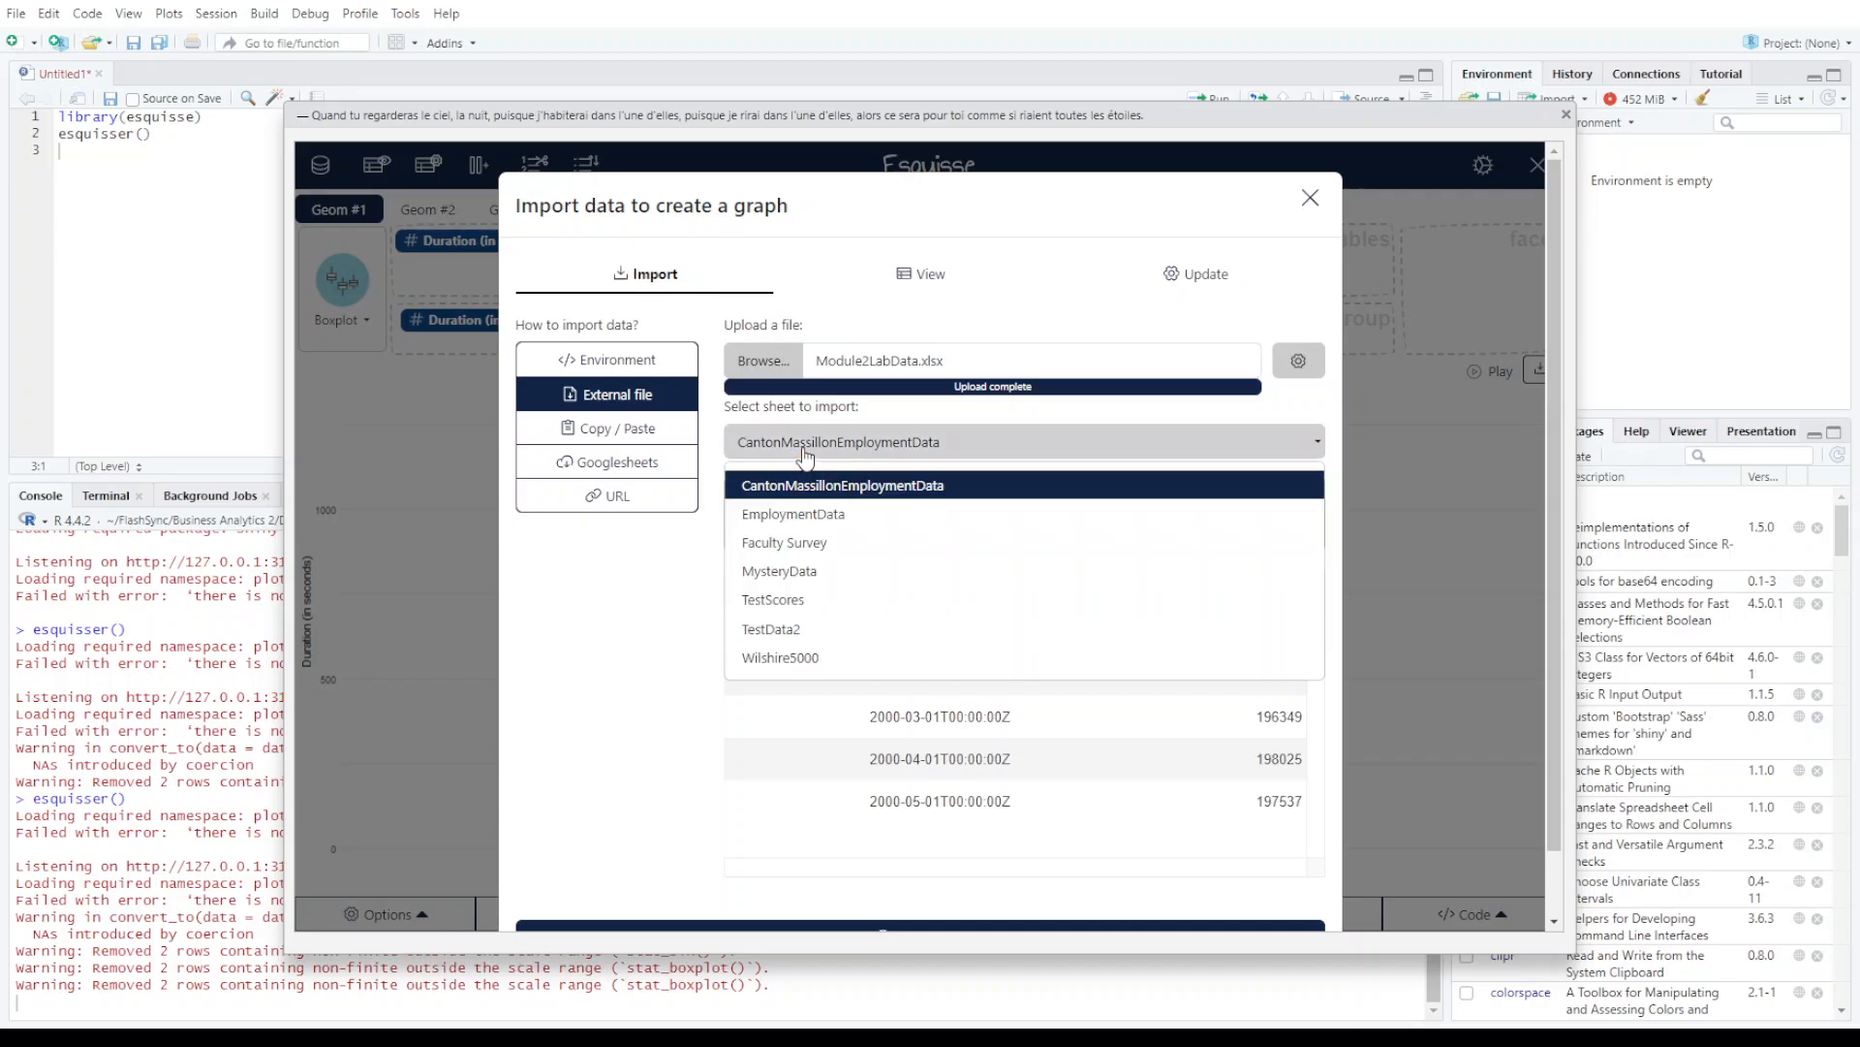
click(804, 630)
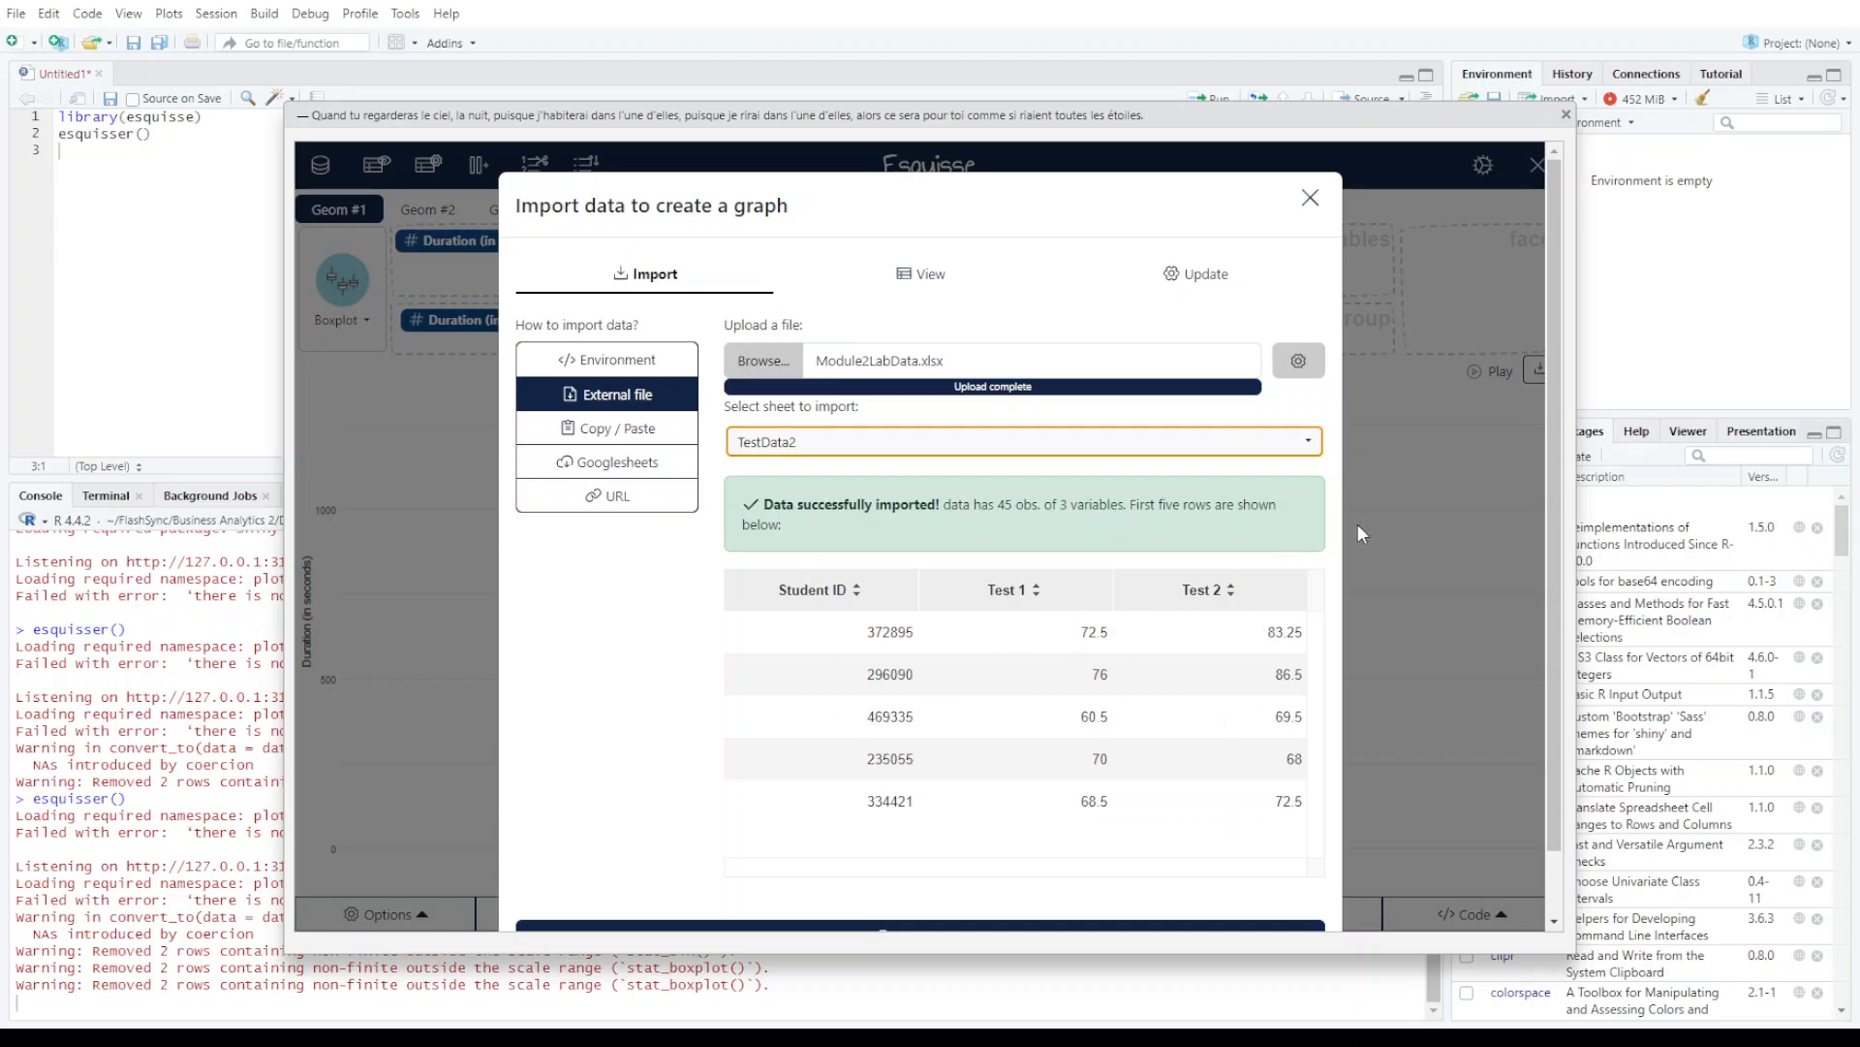
scroll(1153, 739, down, 2)
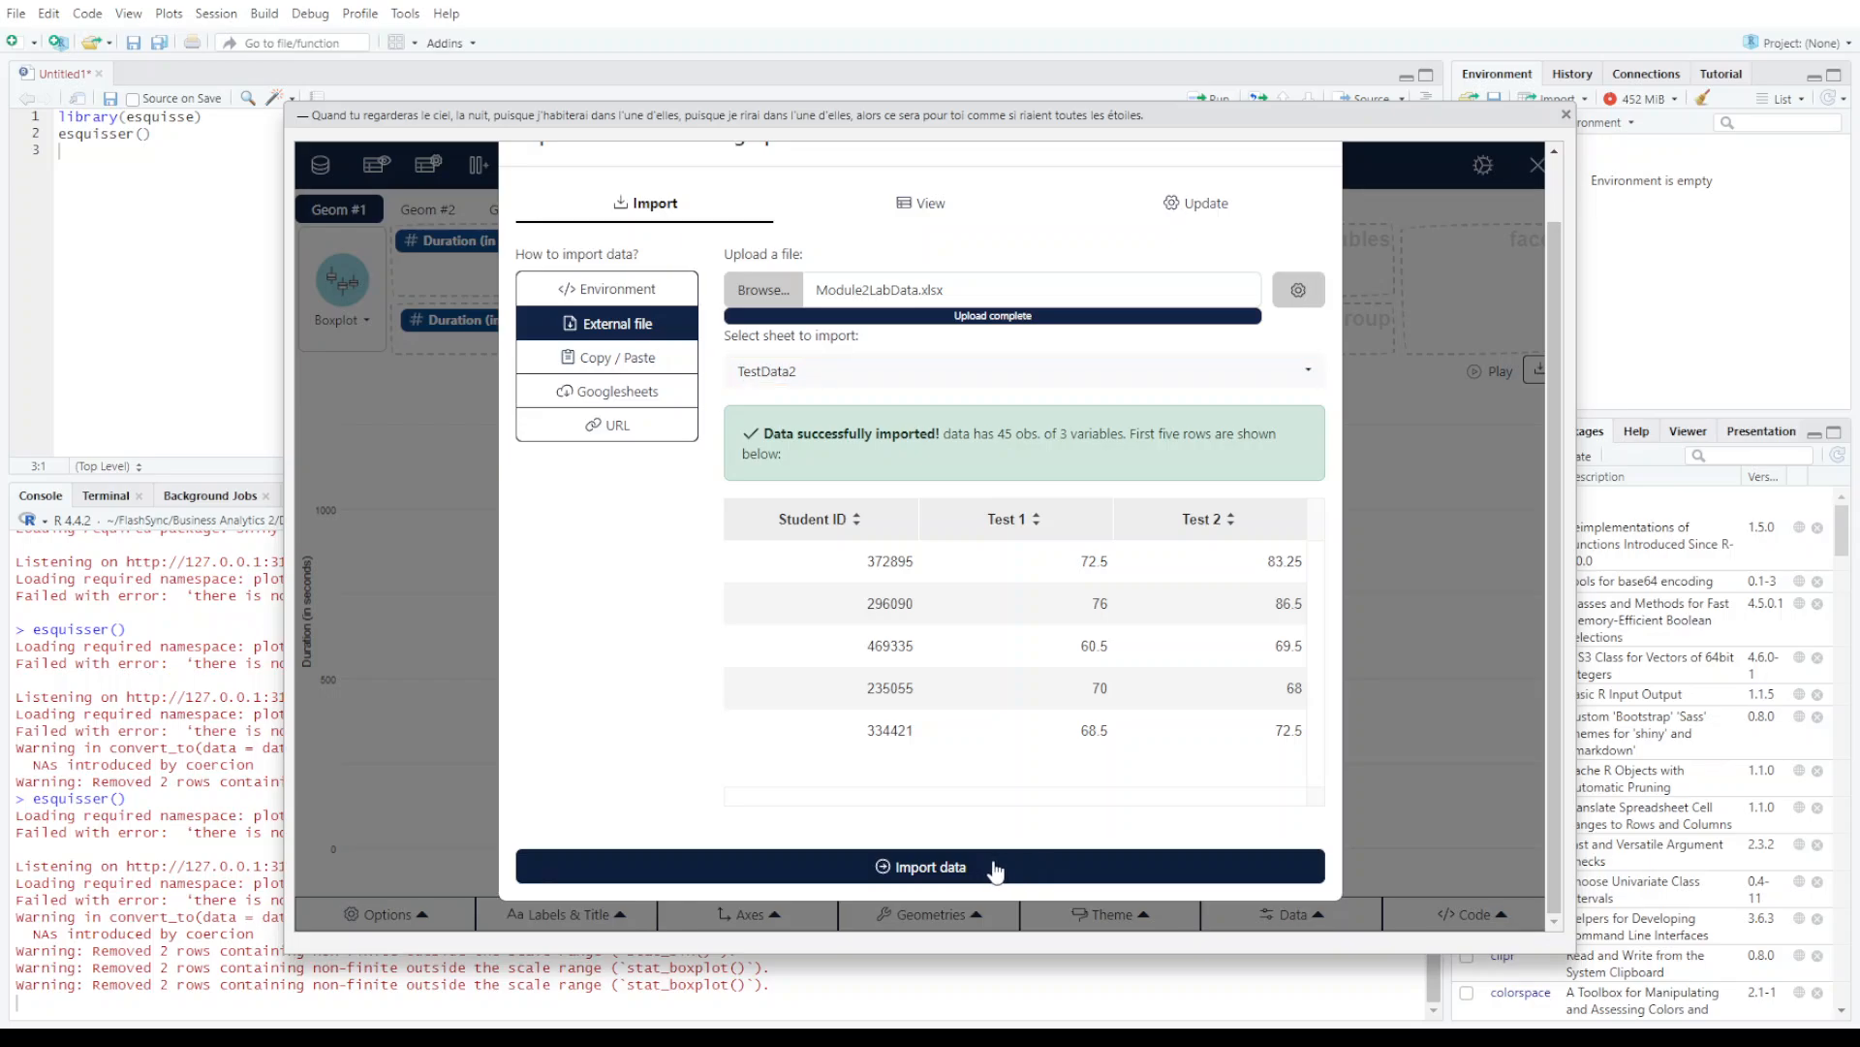
click(996, 870)
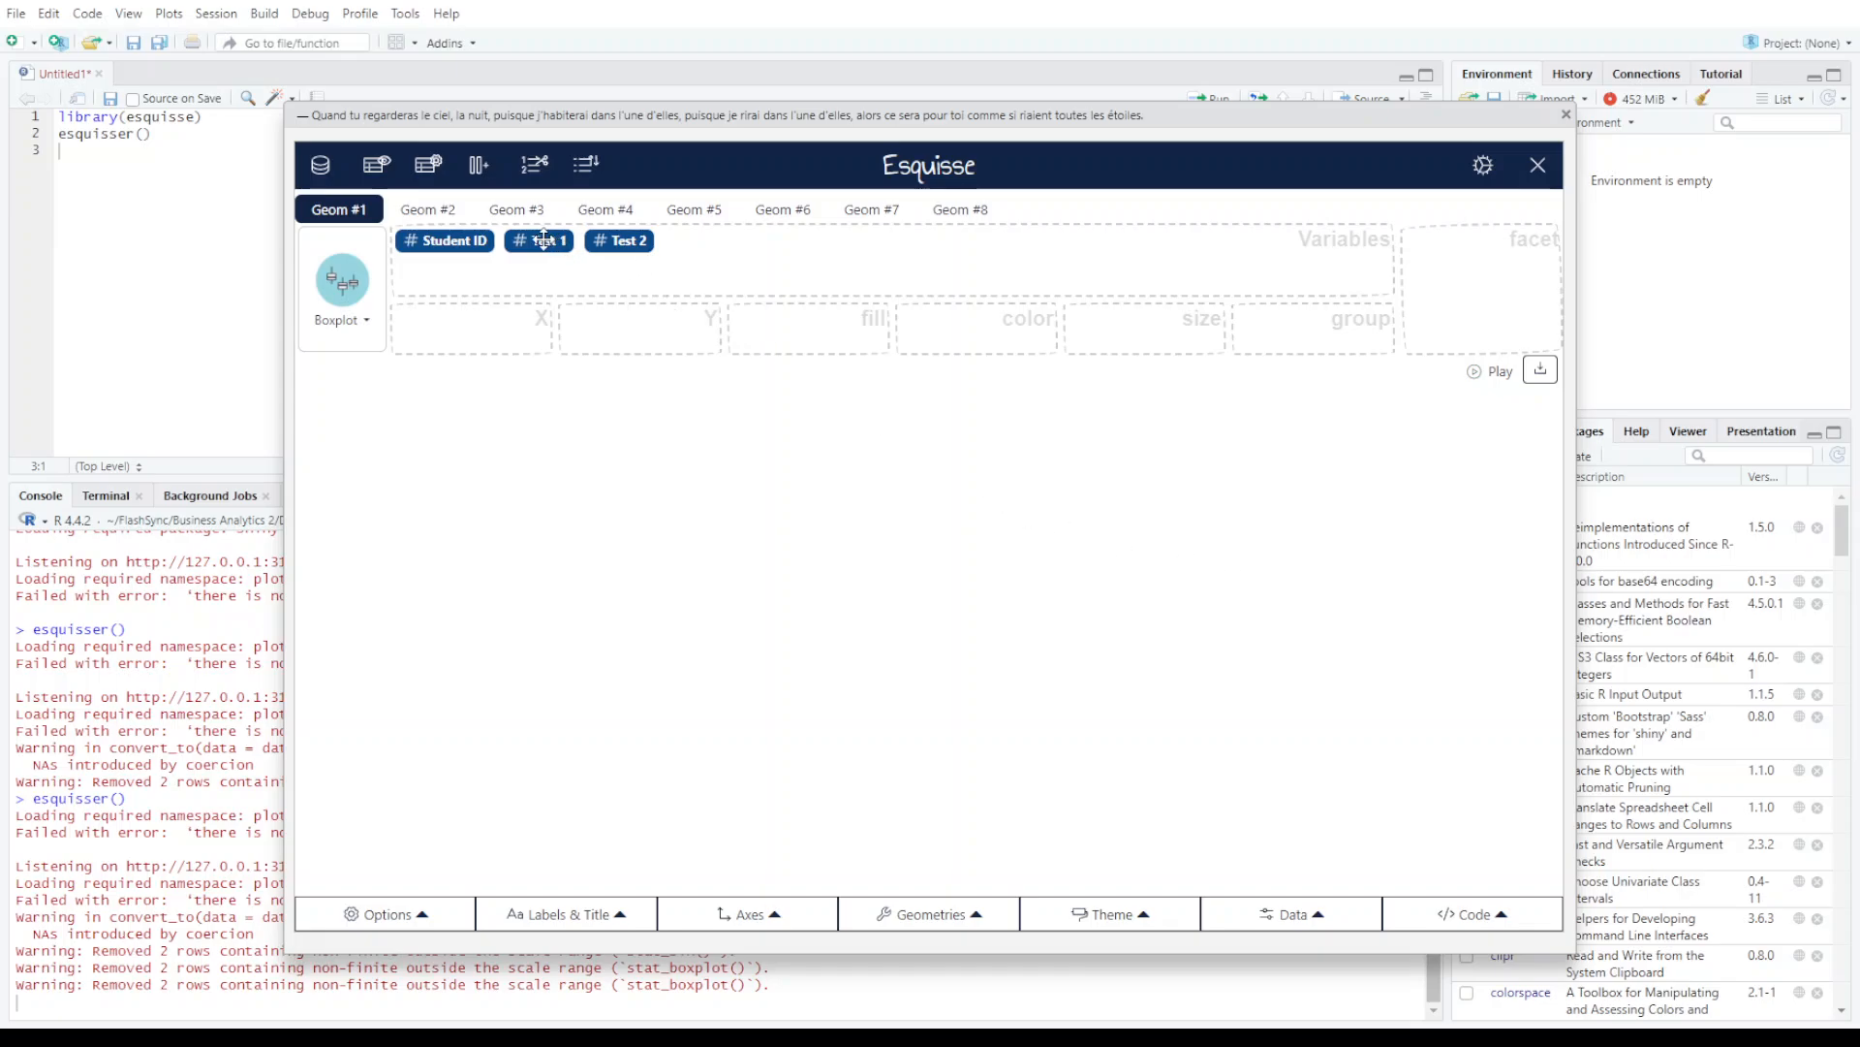
- Assign Test 1 to X and Test 2 to Y, and plot them as a Point chart with dark blue points
drag(544, 241, 488, 332)
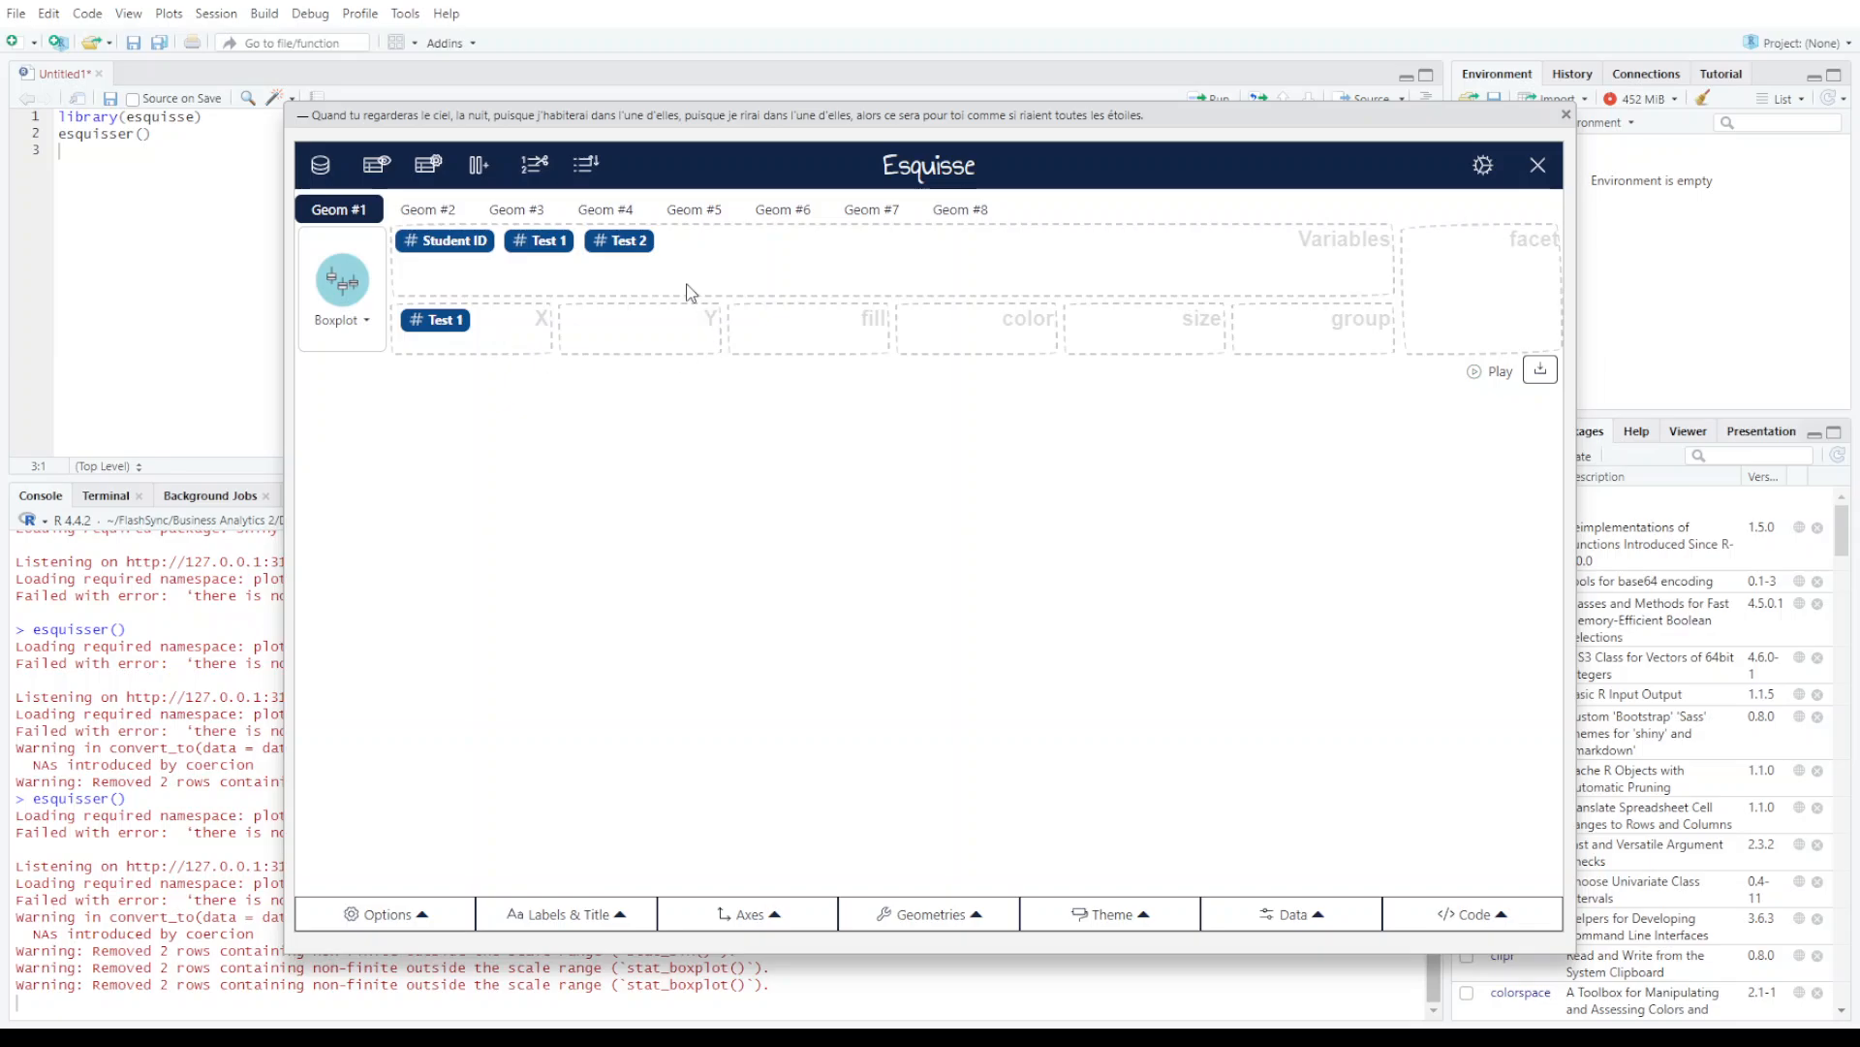
drag(625, 236, 647, 337)
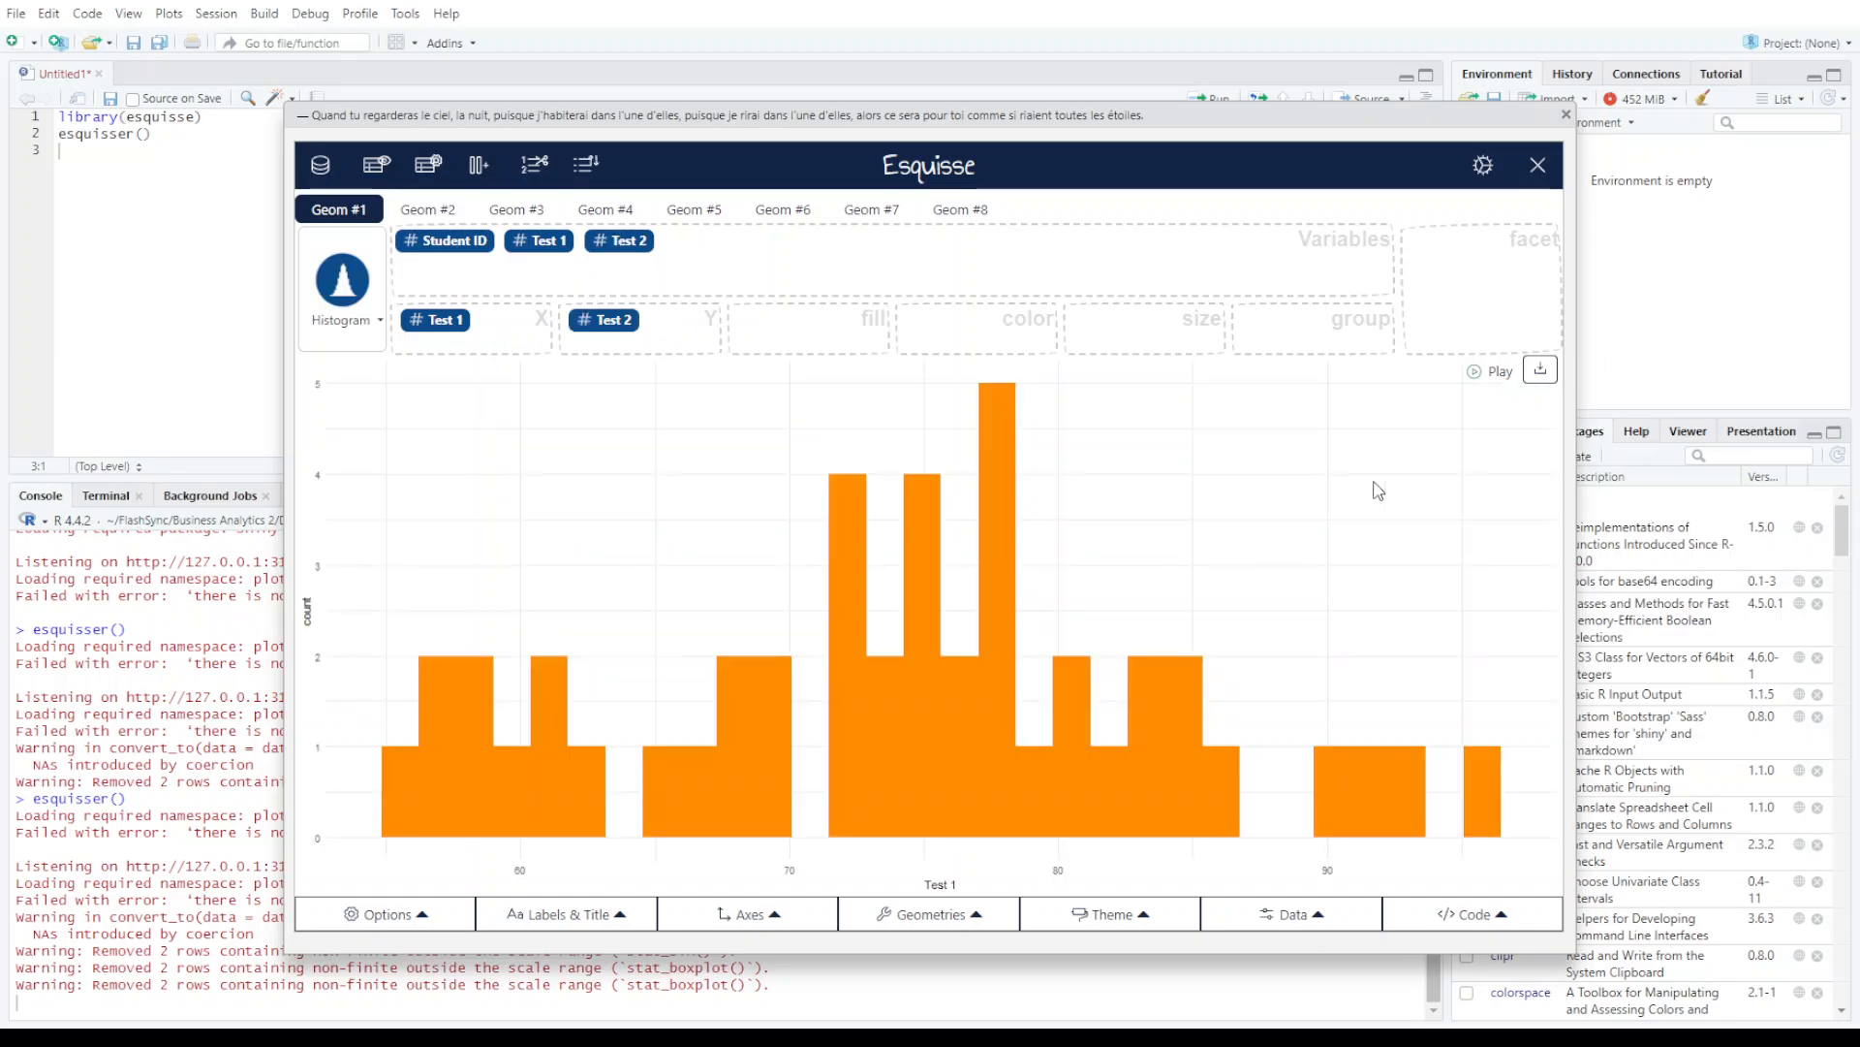
click(937, 919)
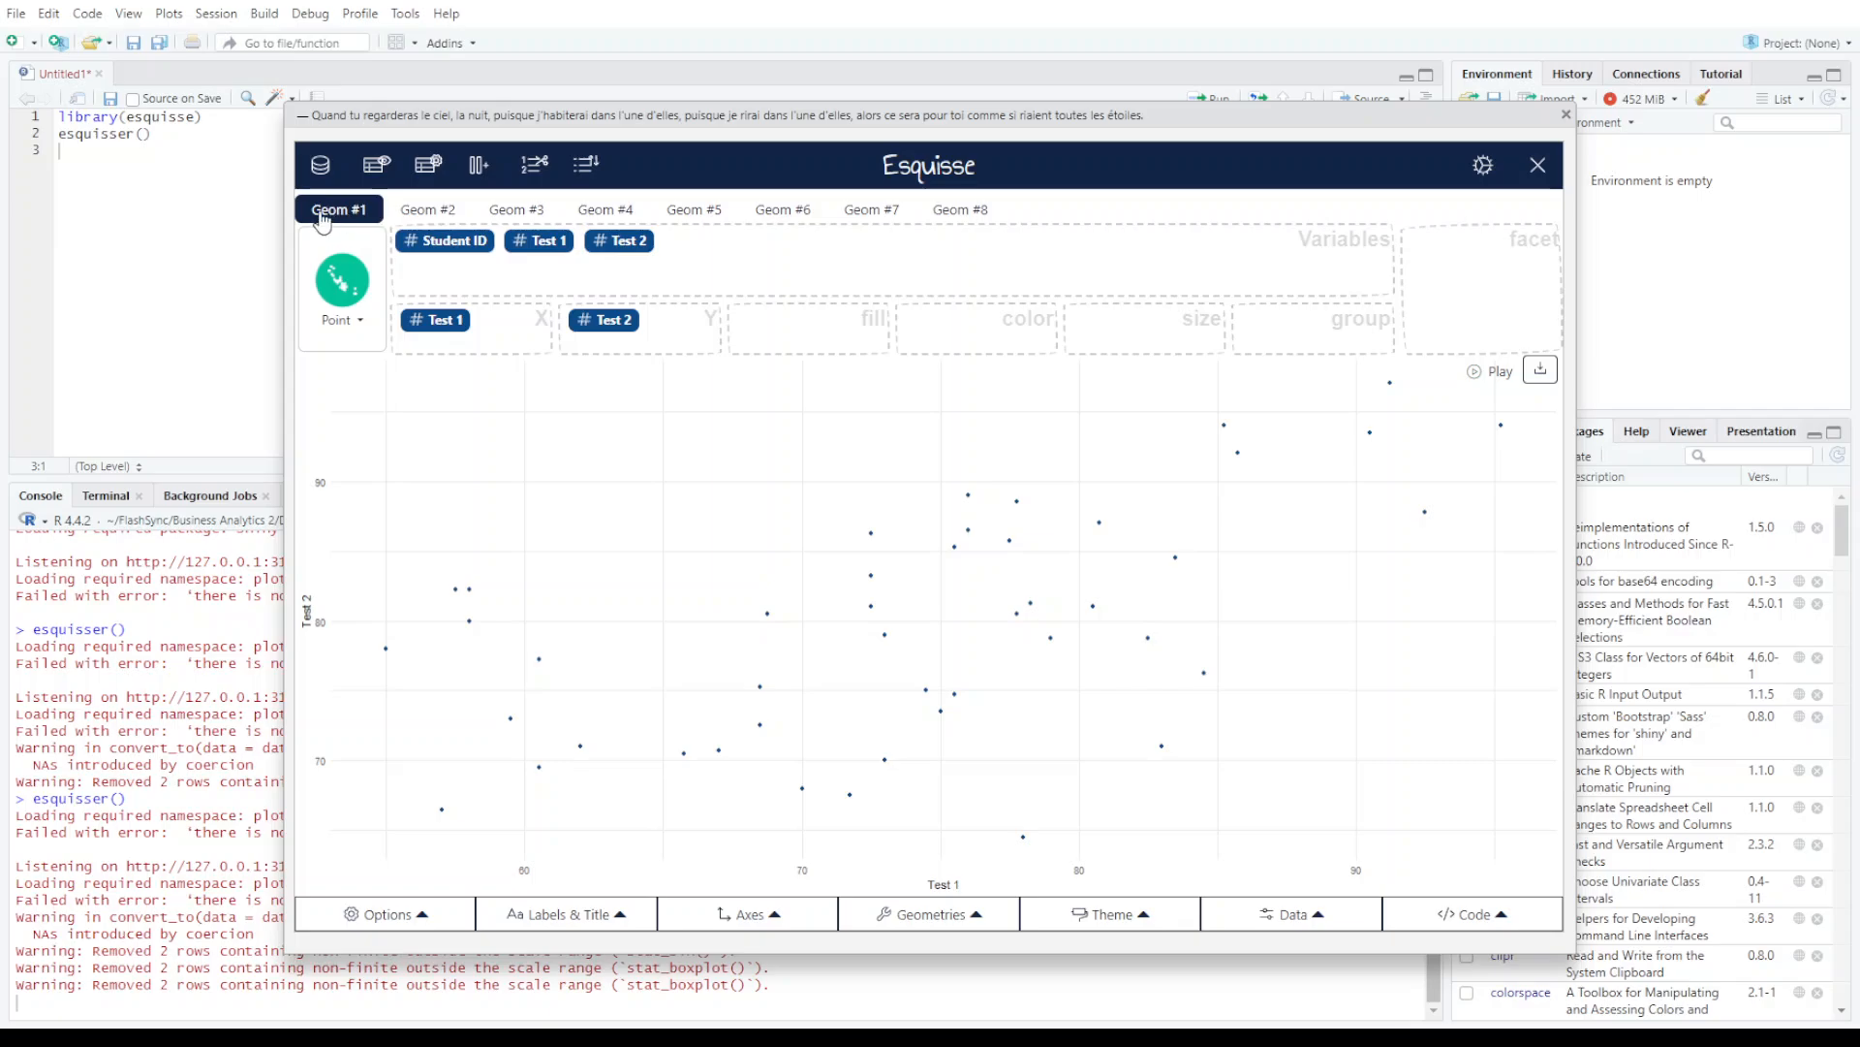
- Add a Smooth layer as Geom #2 with Test 1 on X and Test 2 on Y
click(432, 211)
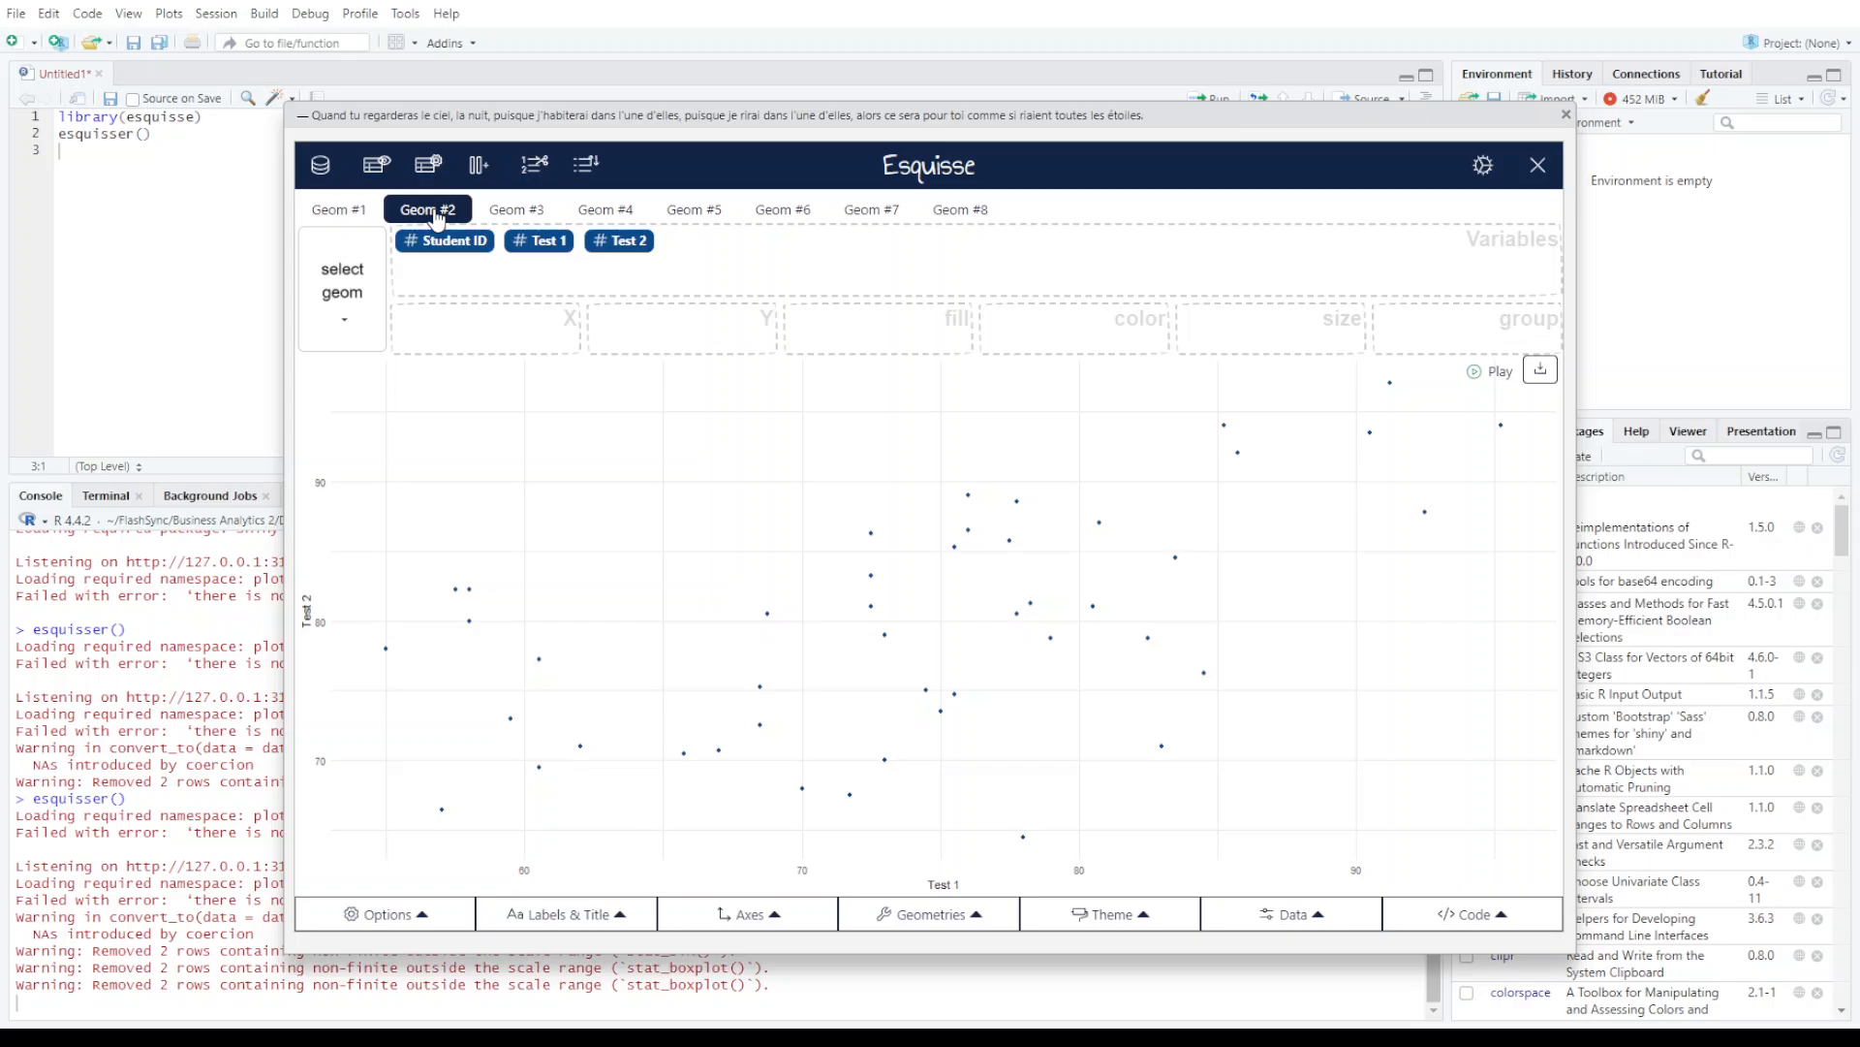
drag(543, 241, 485, 322)
drag(615, 250, 678, 321)
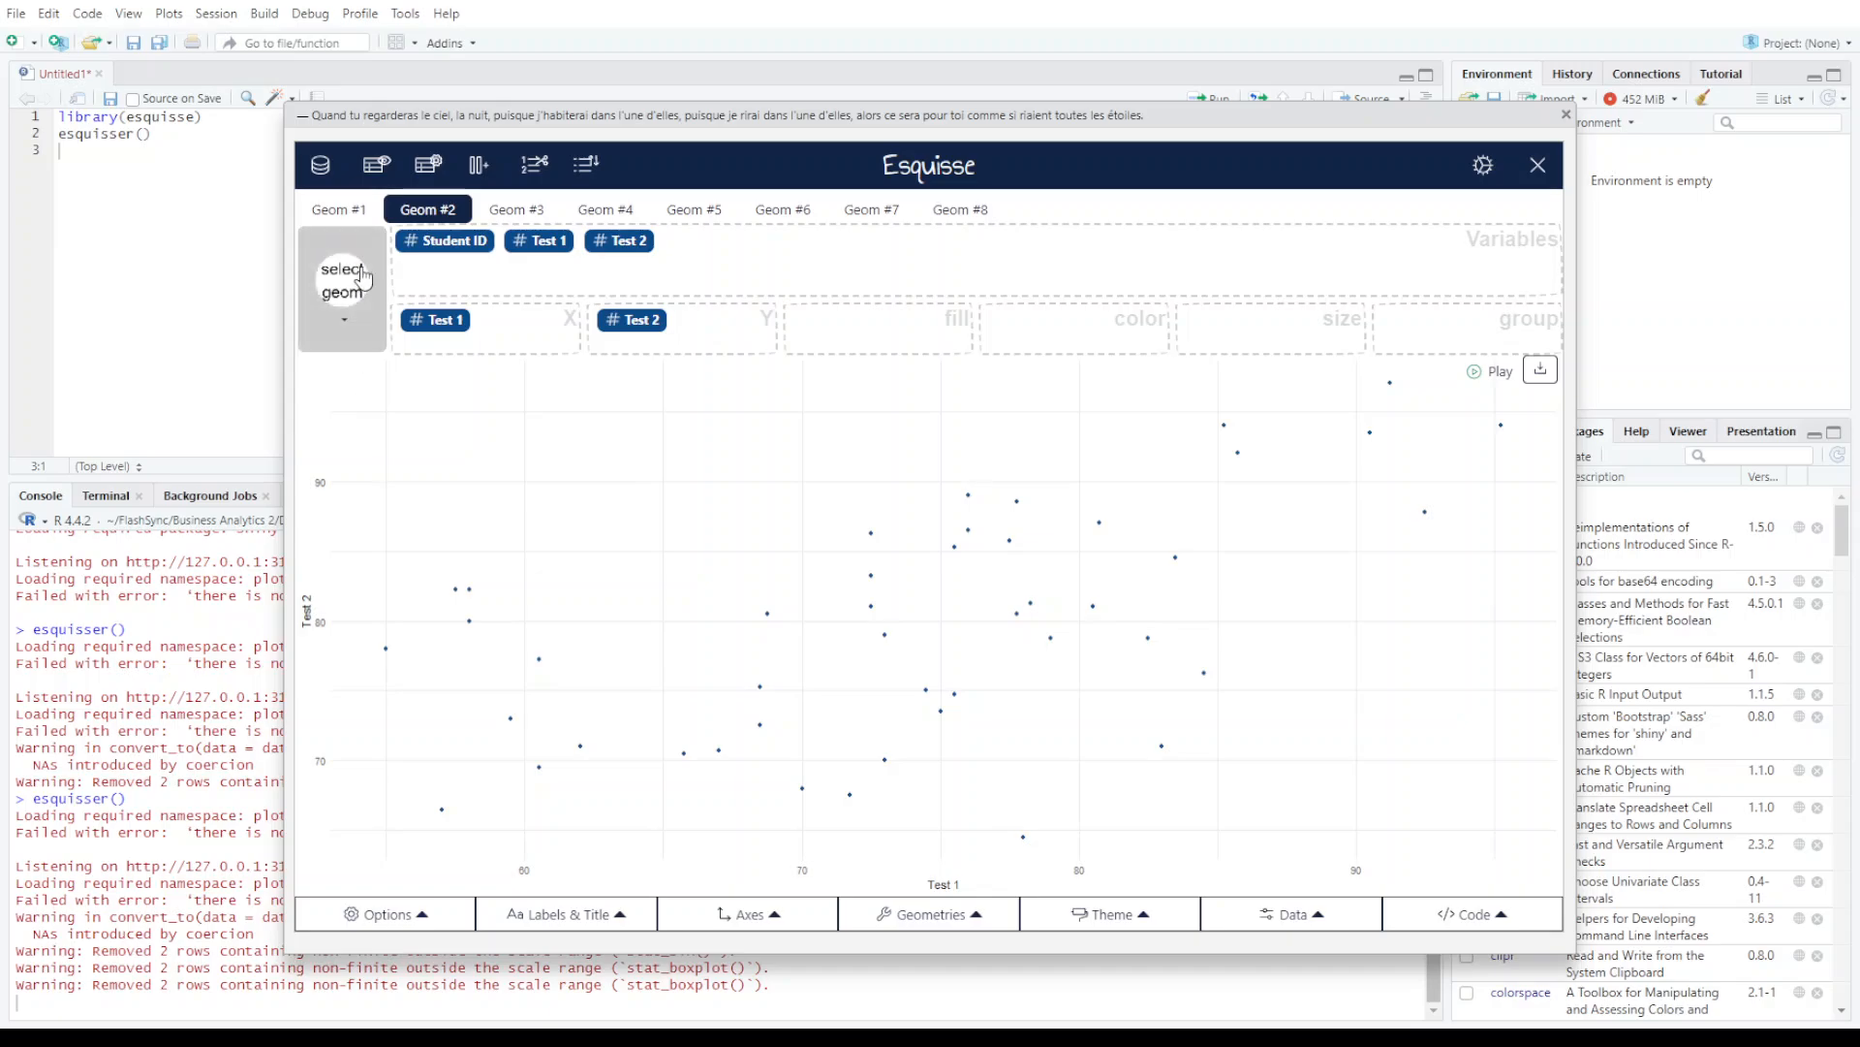
click(357, 341)
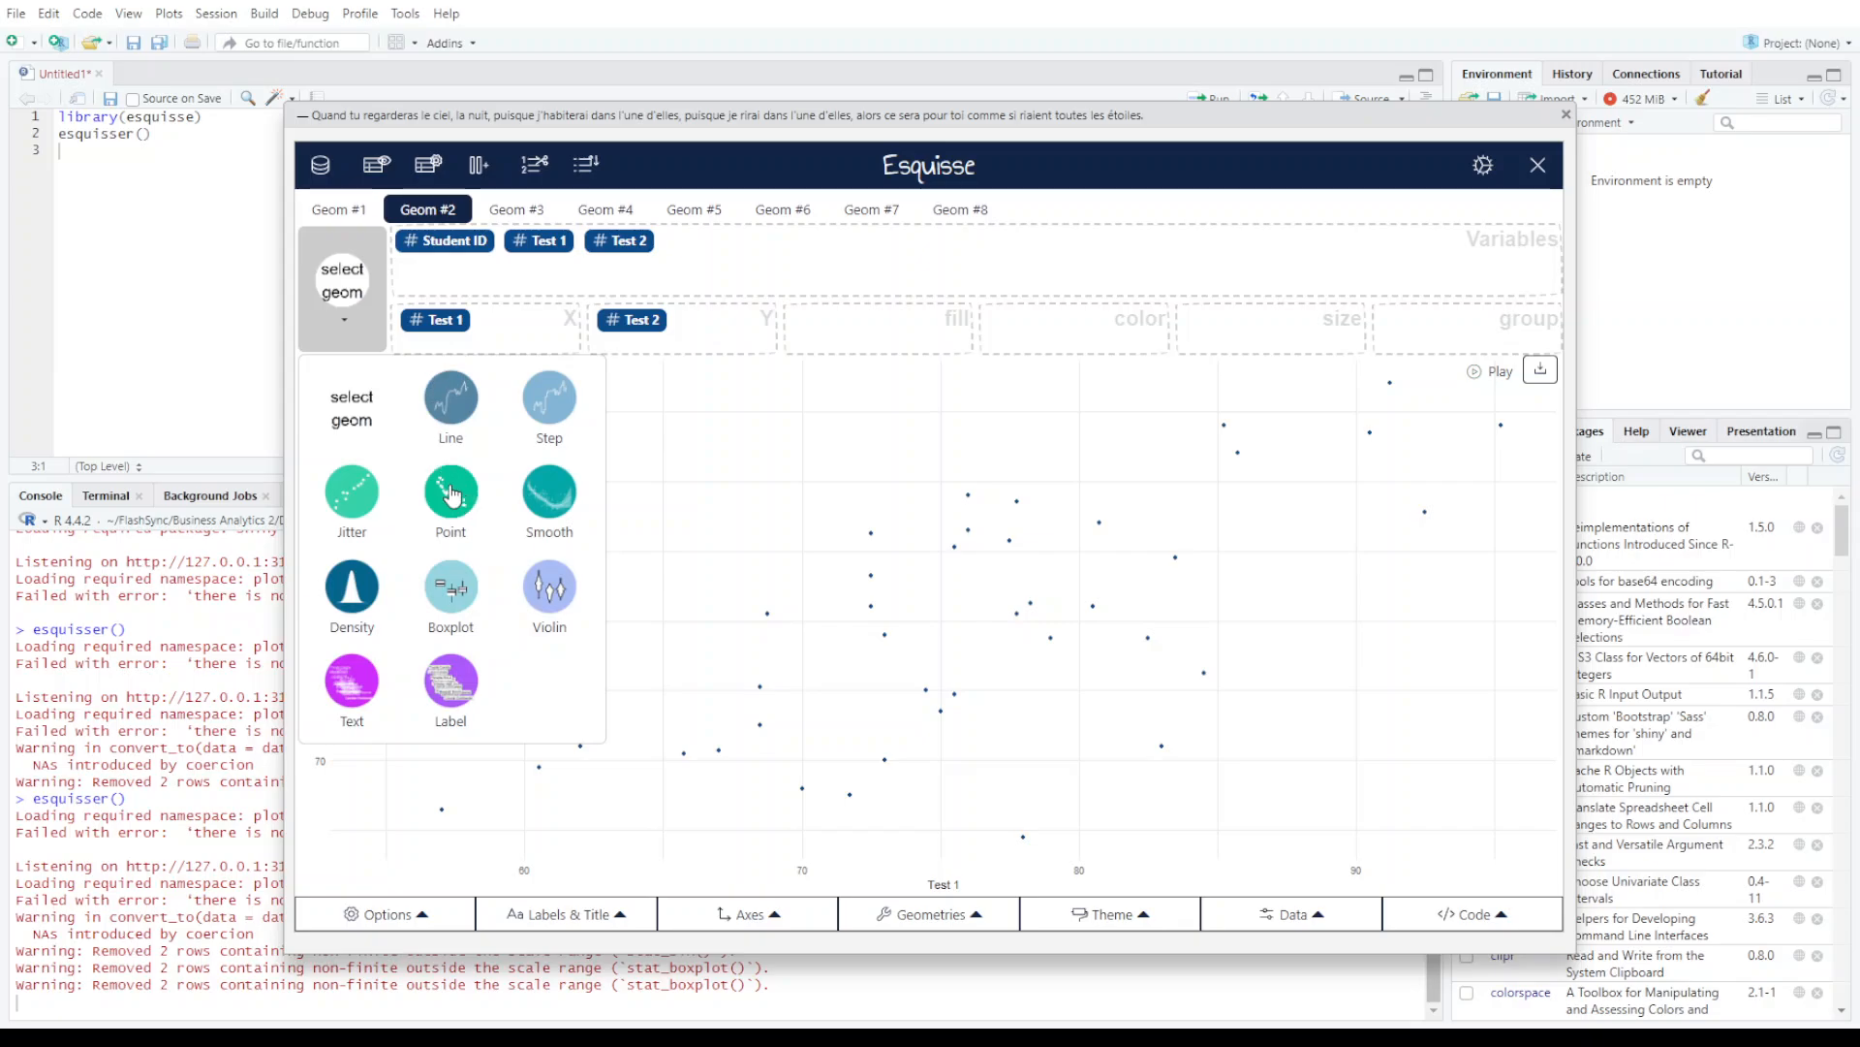
click(555, 514)
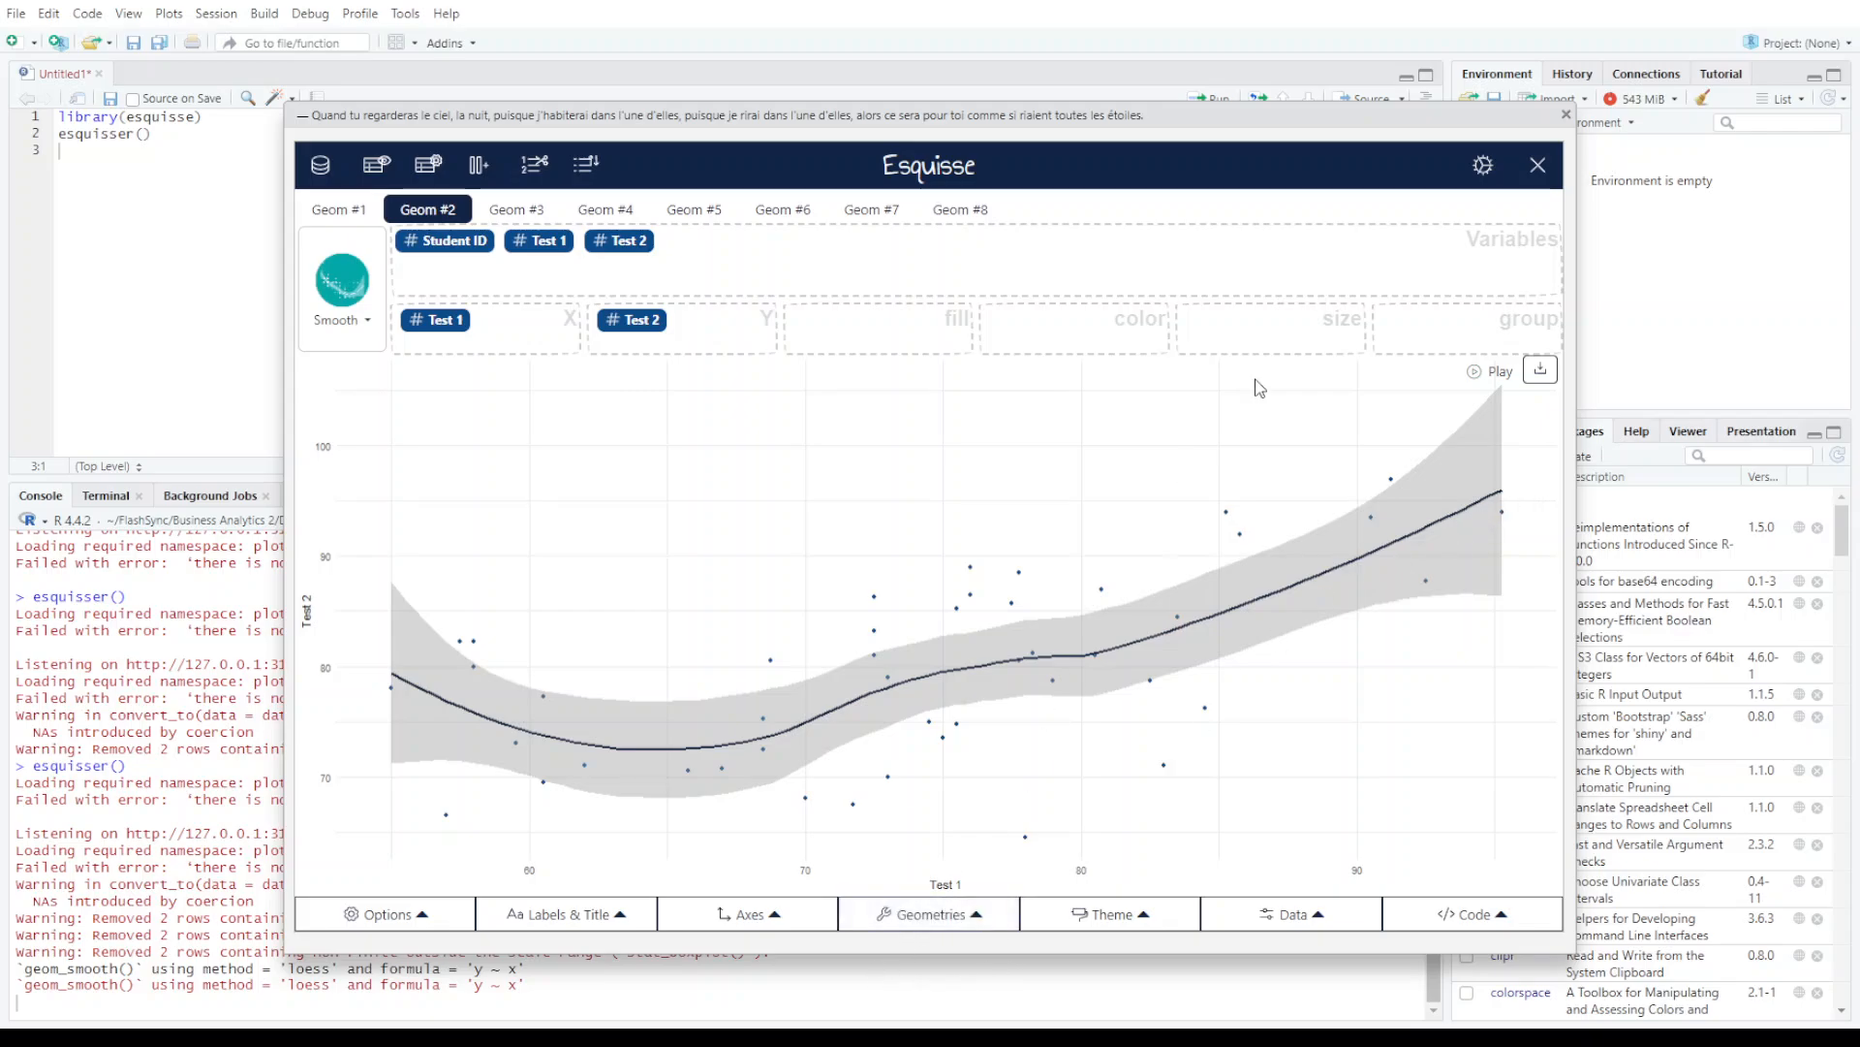
- Try the lm smoothing method for the Smooth layer's trend line
click(920, 916)
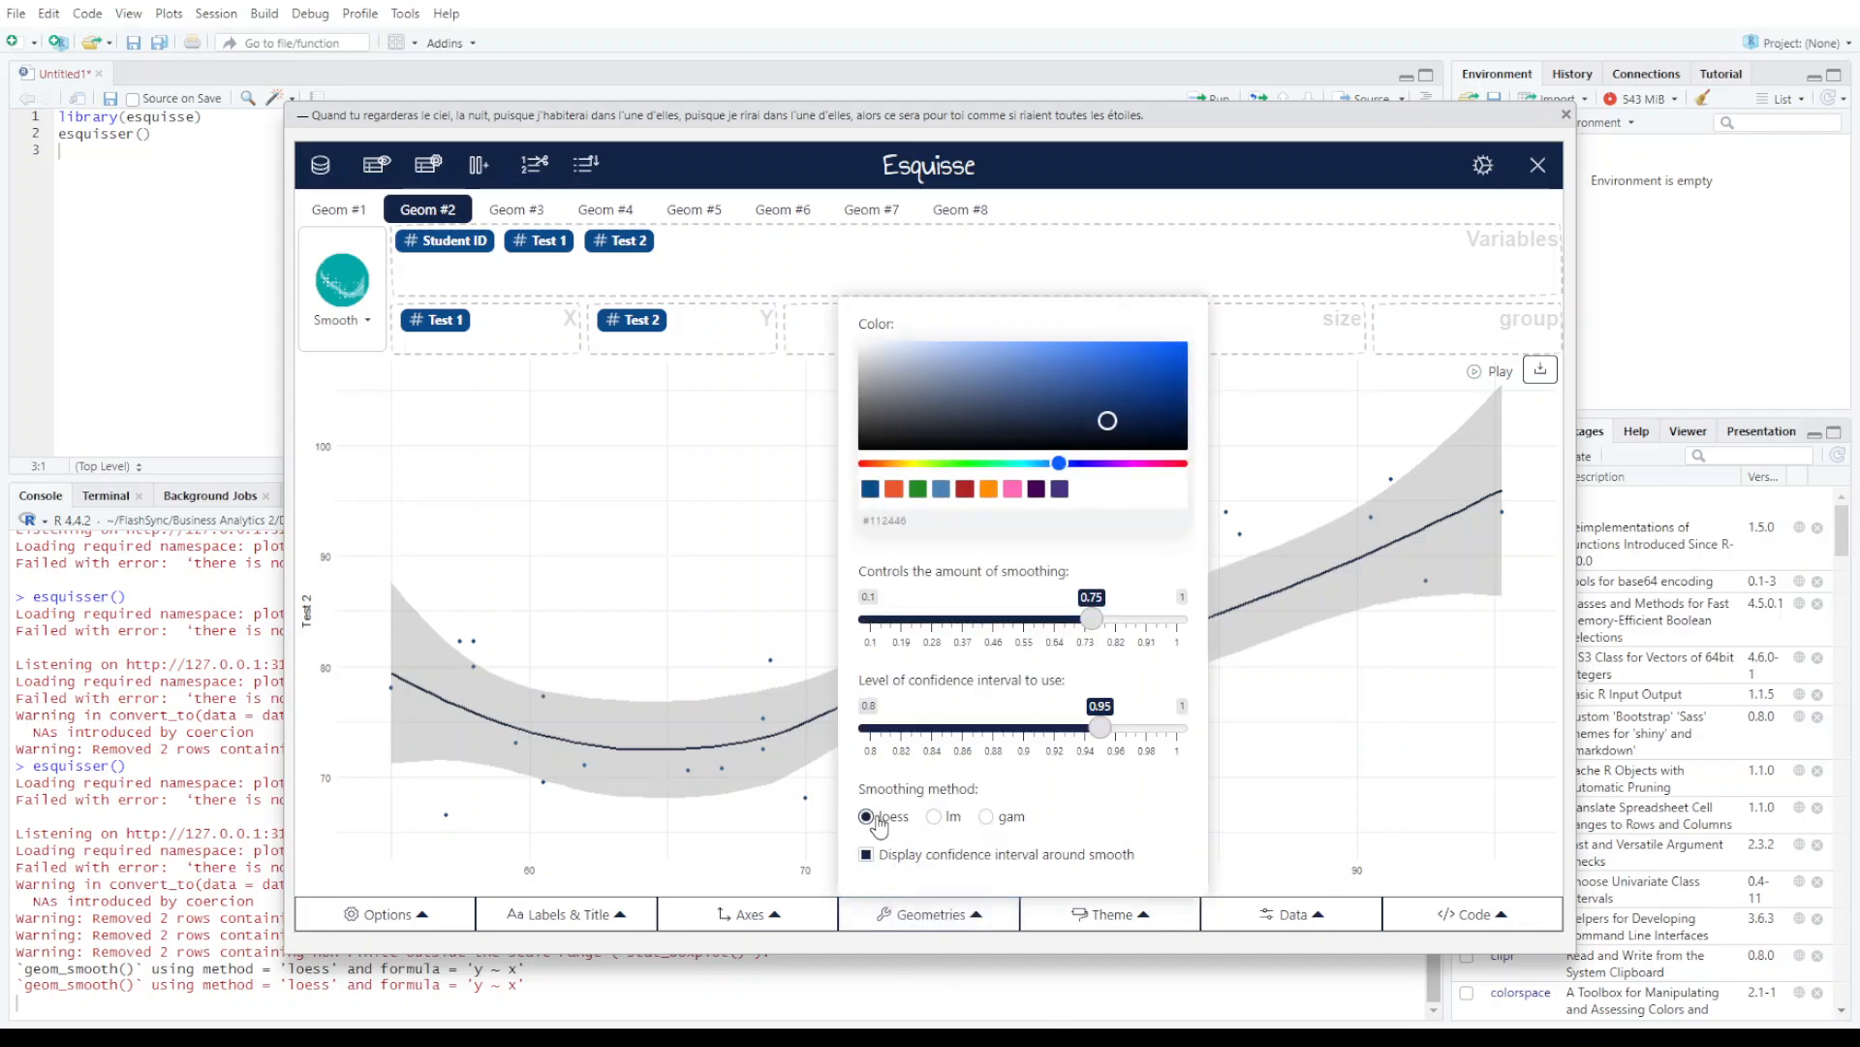
click(934, 819)
click(926, 916)
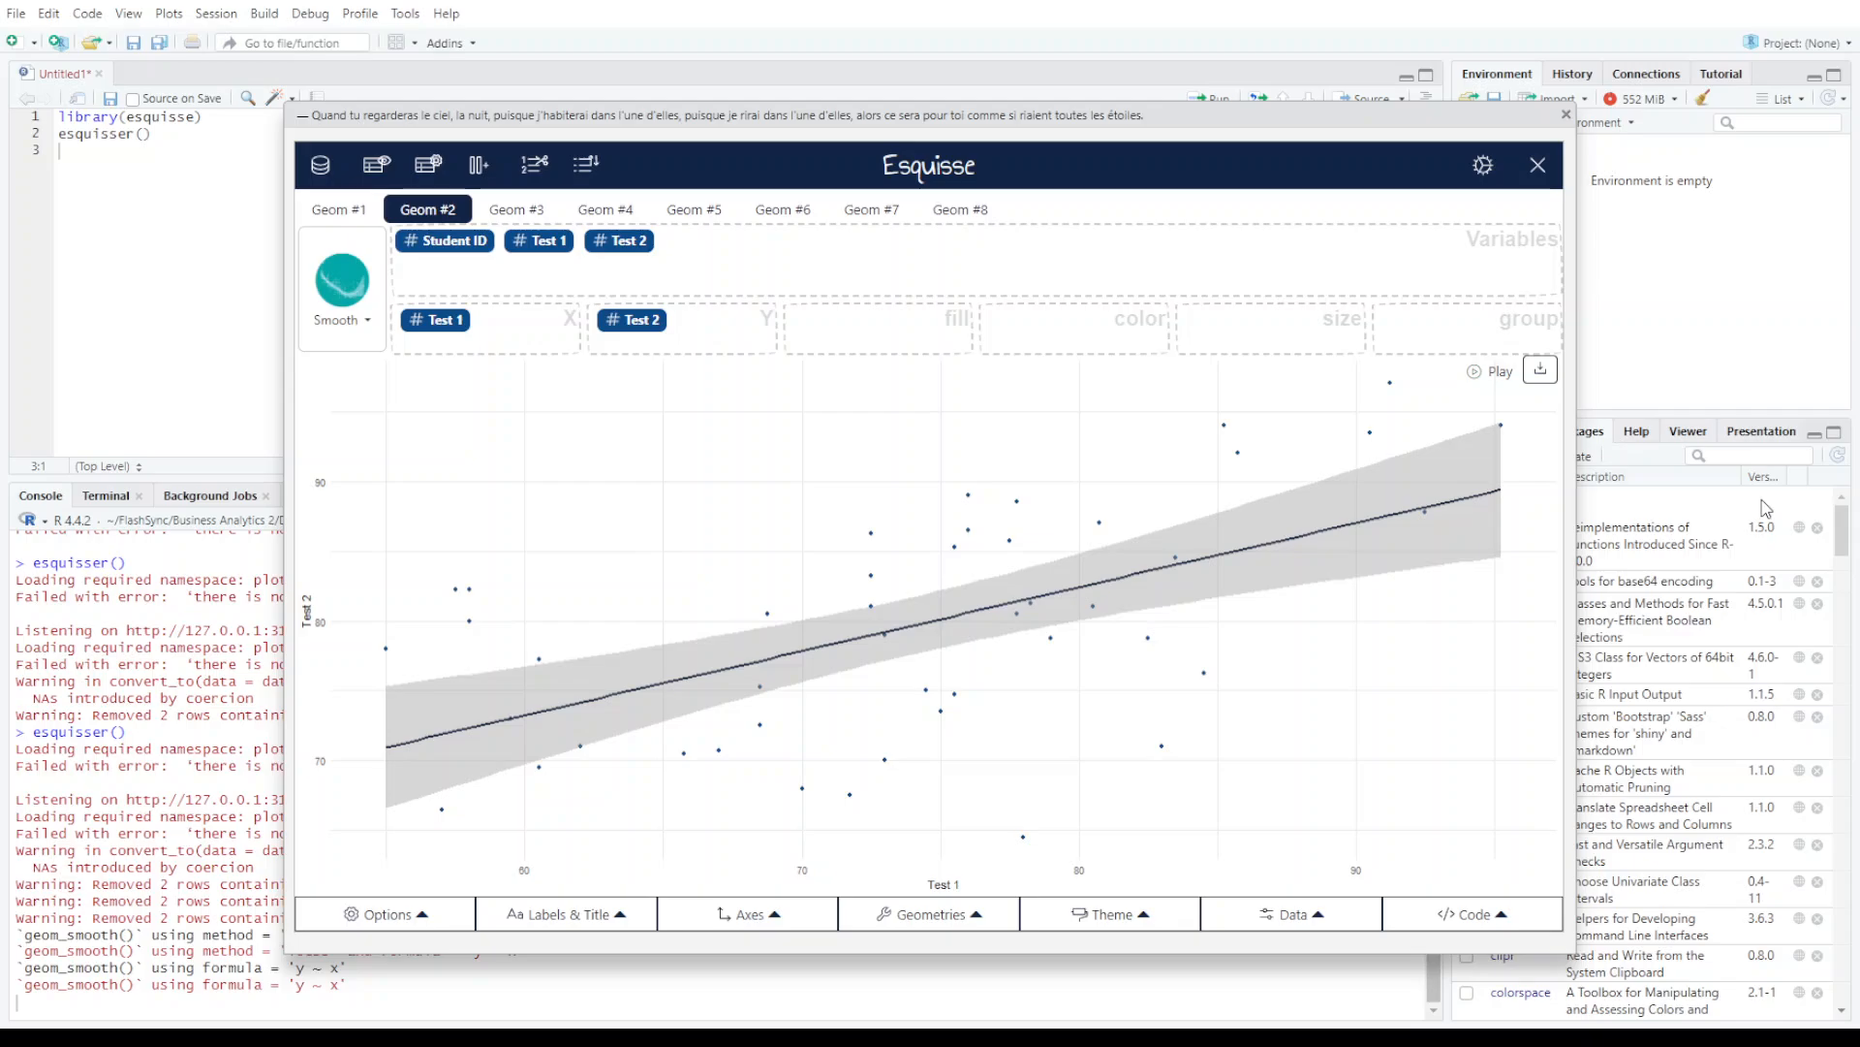
- Set the Smooth layer's smoothing method to gam
click(927, 914)
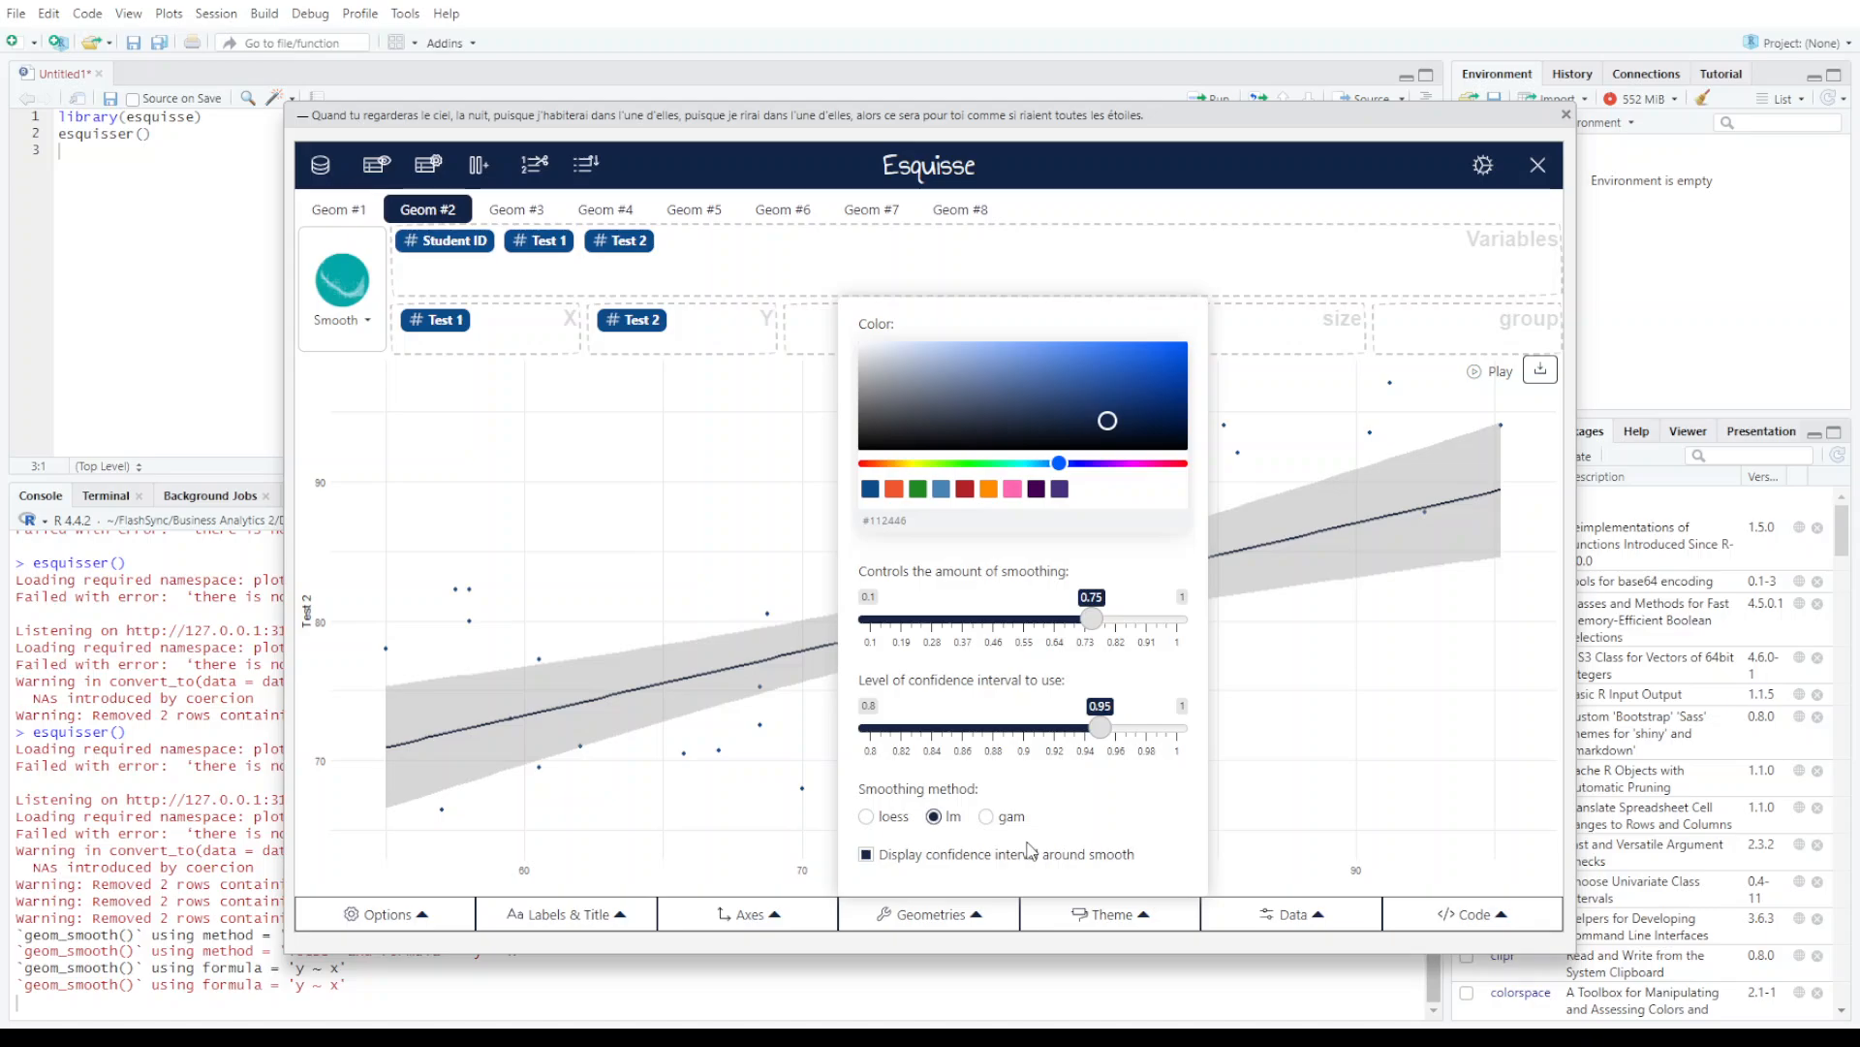
click(988, 817)
click(986, 918)
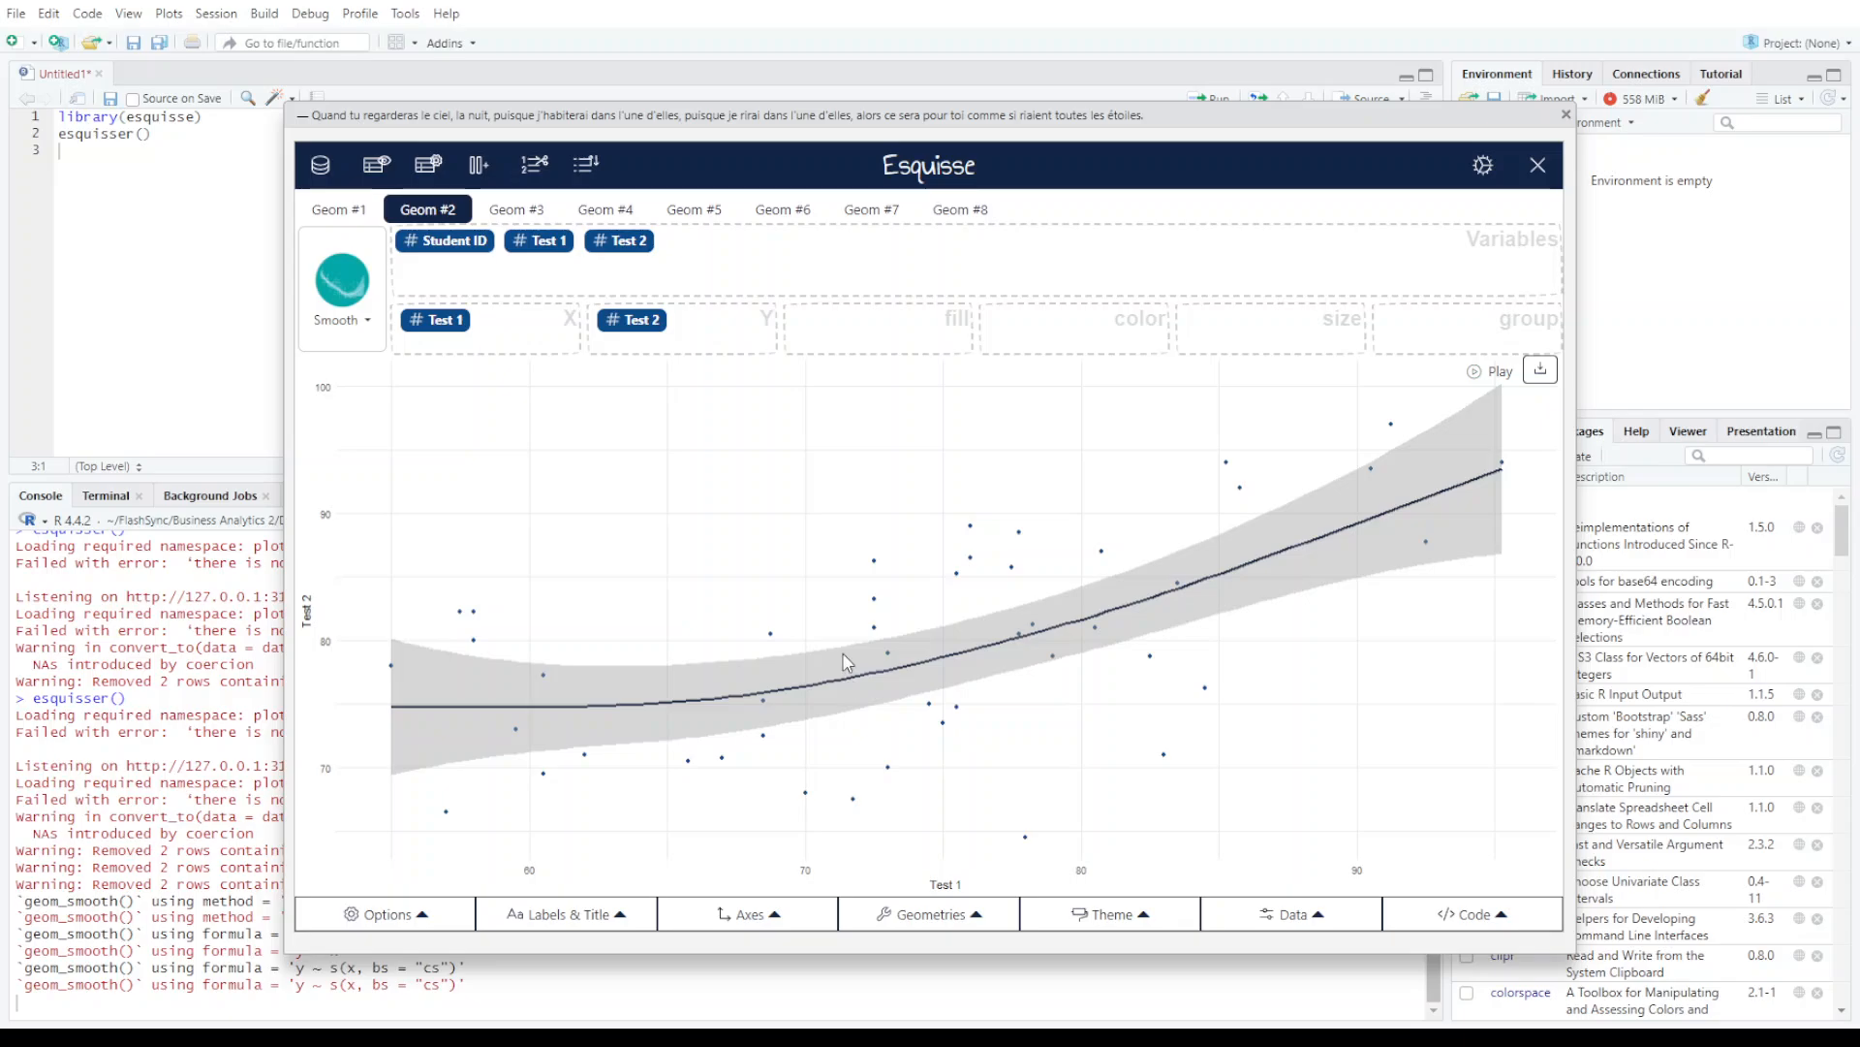
- Turn off the confidence interval display around the Smooth layer's gam trend line
click(930, 916)
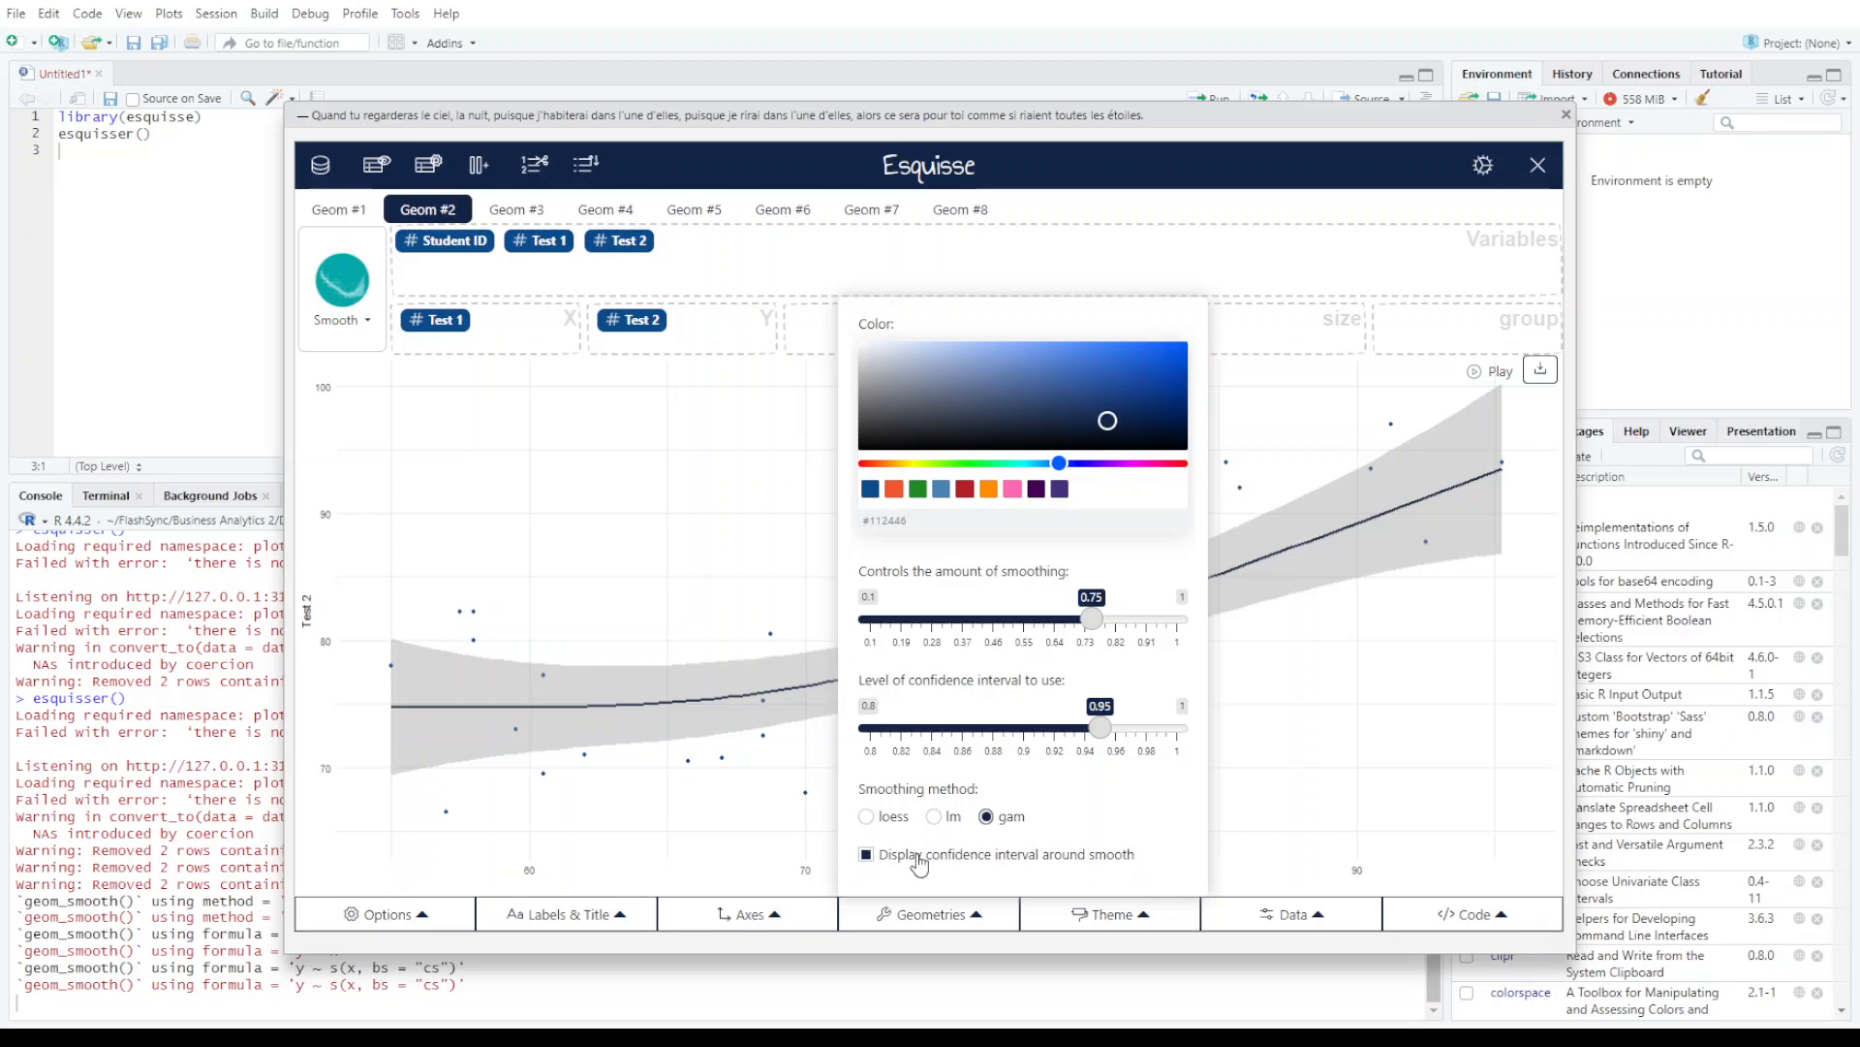
click(866, 855)
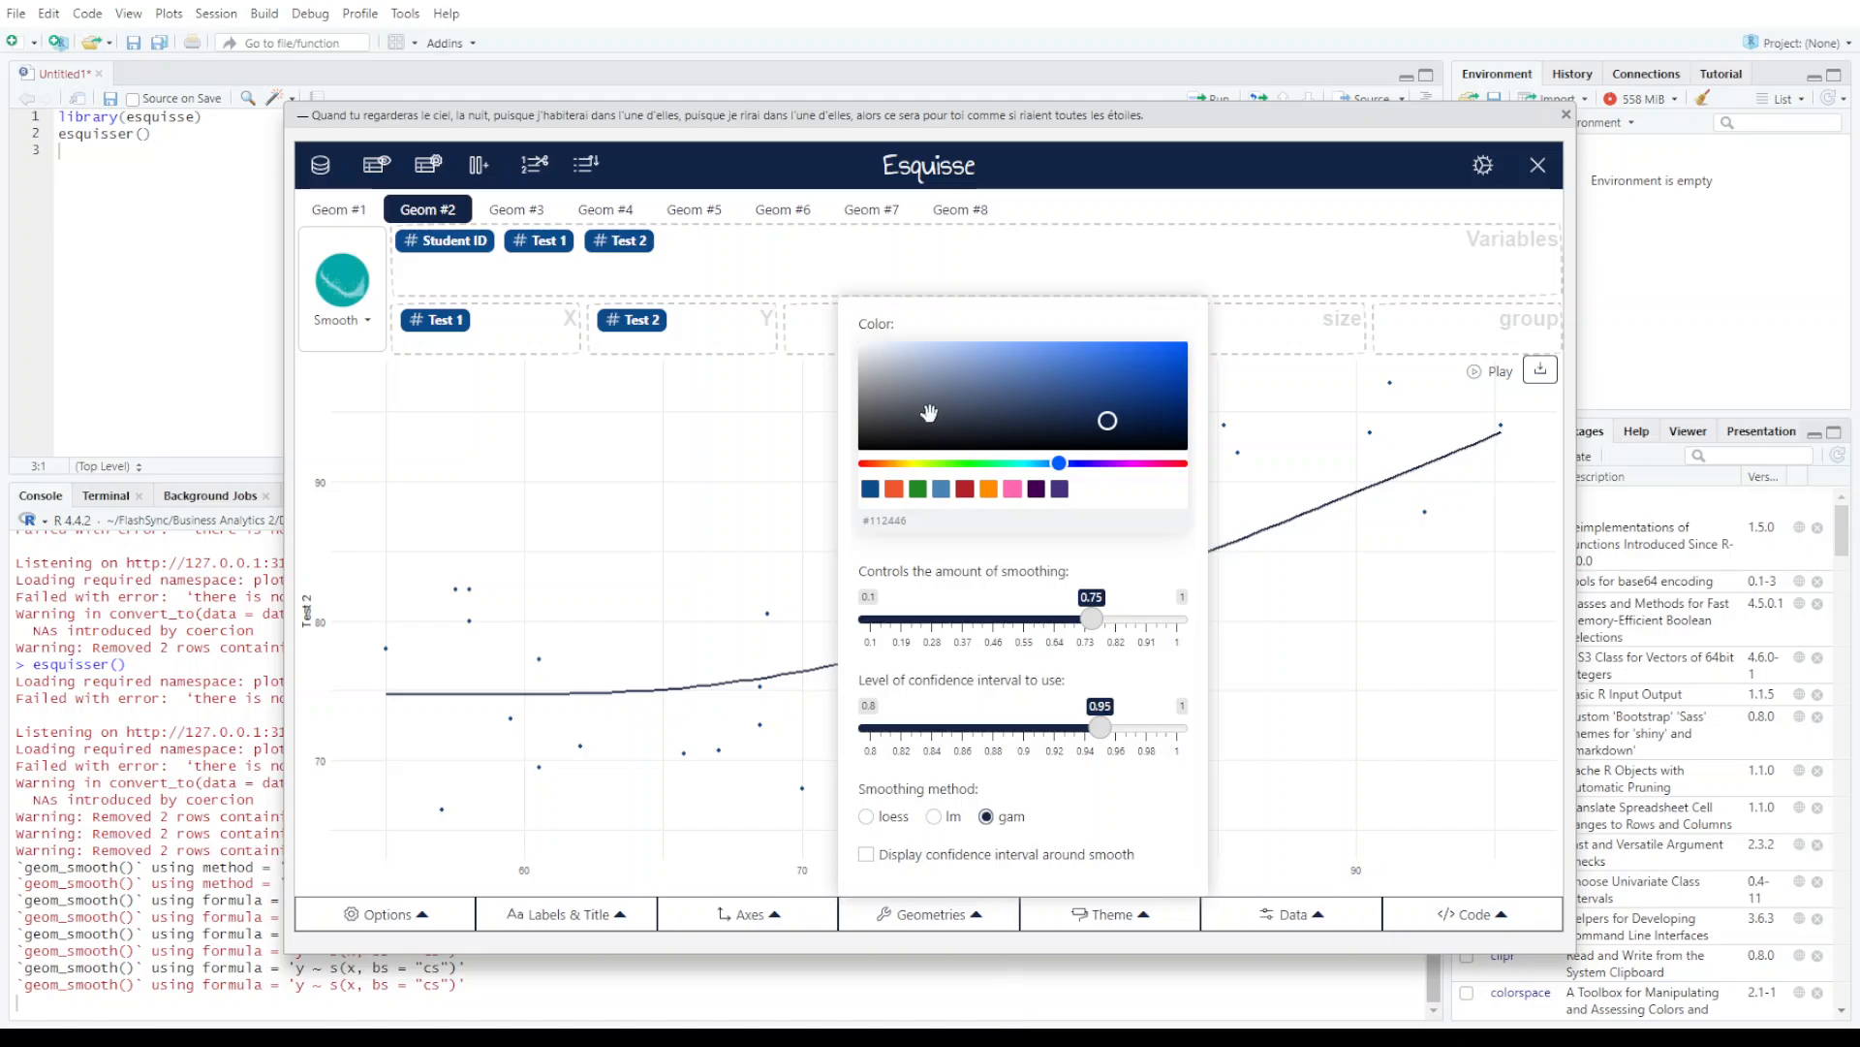
click(986, 815)
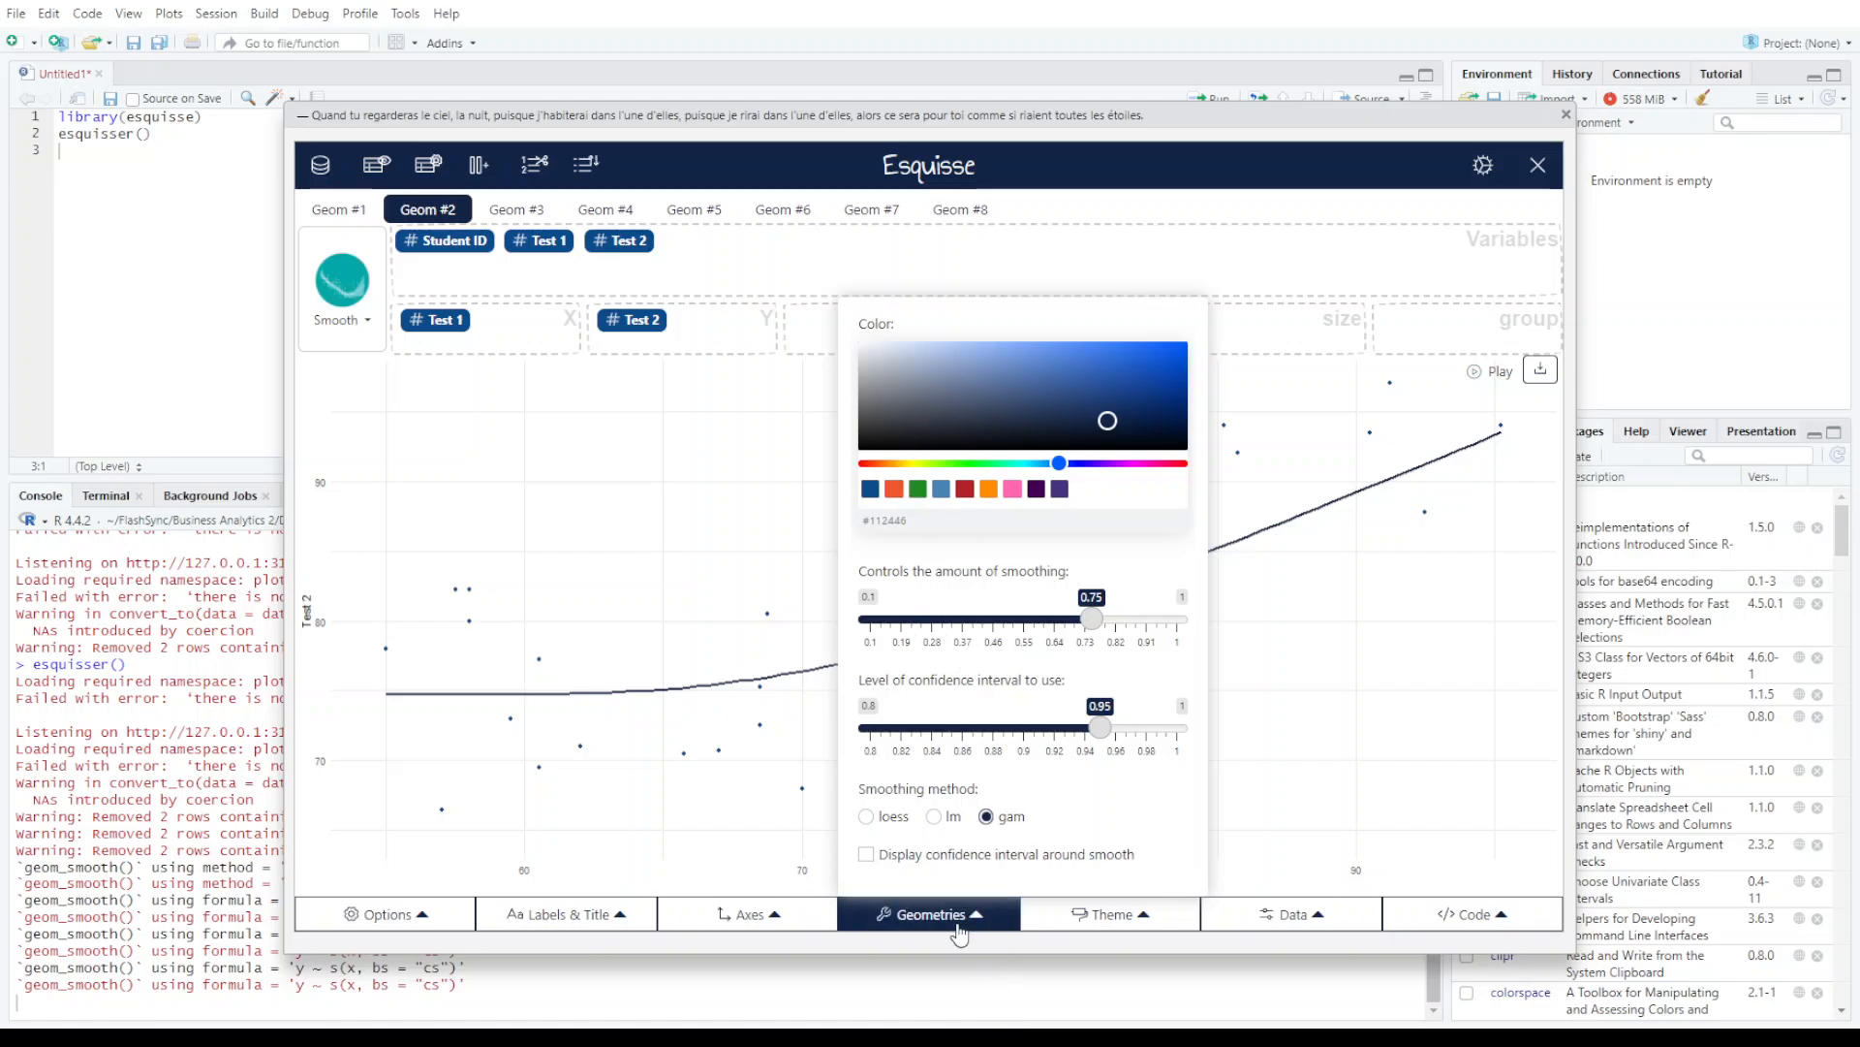
click(957, 928)
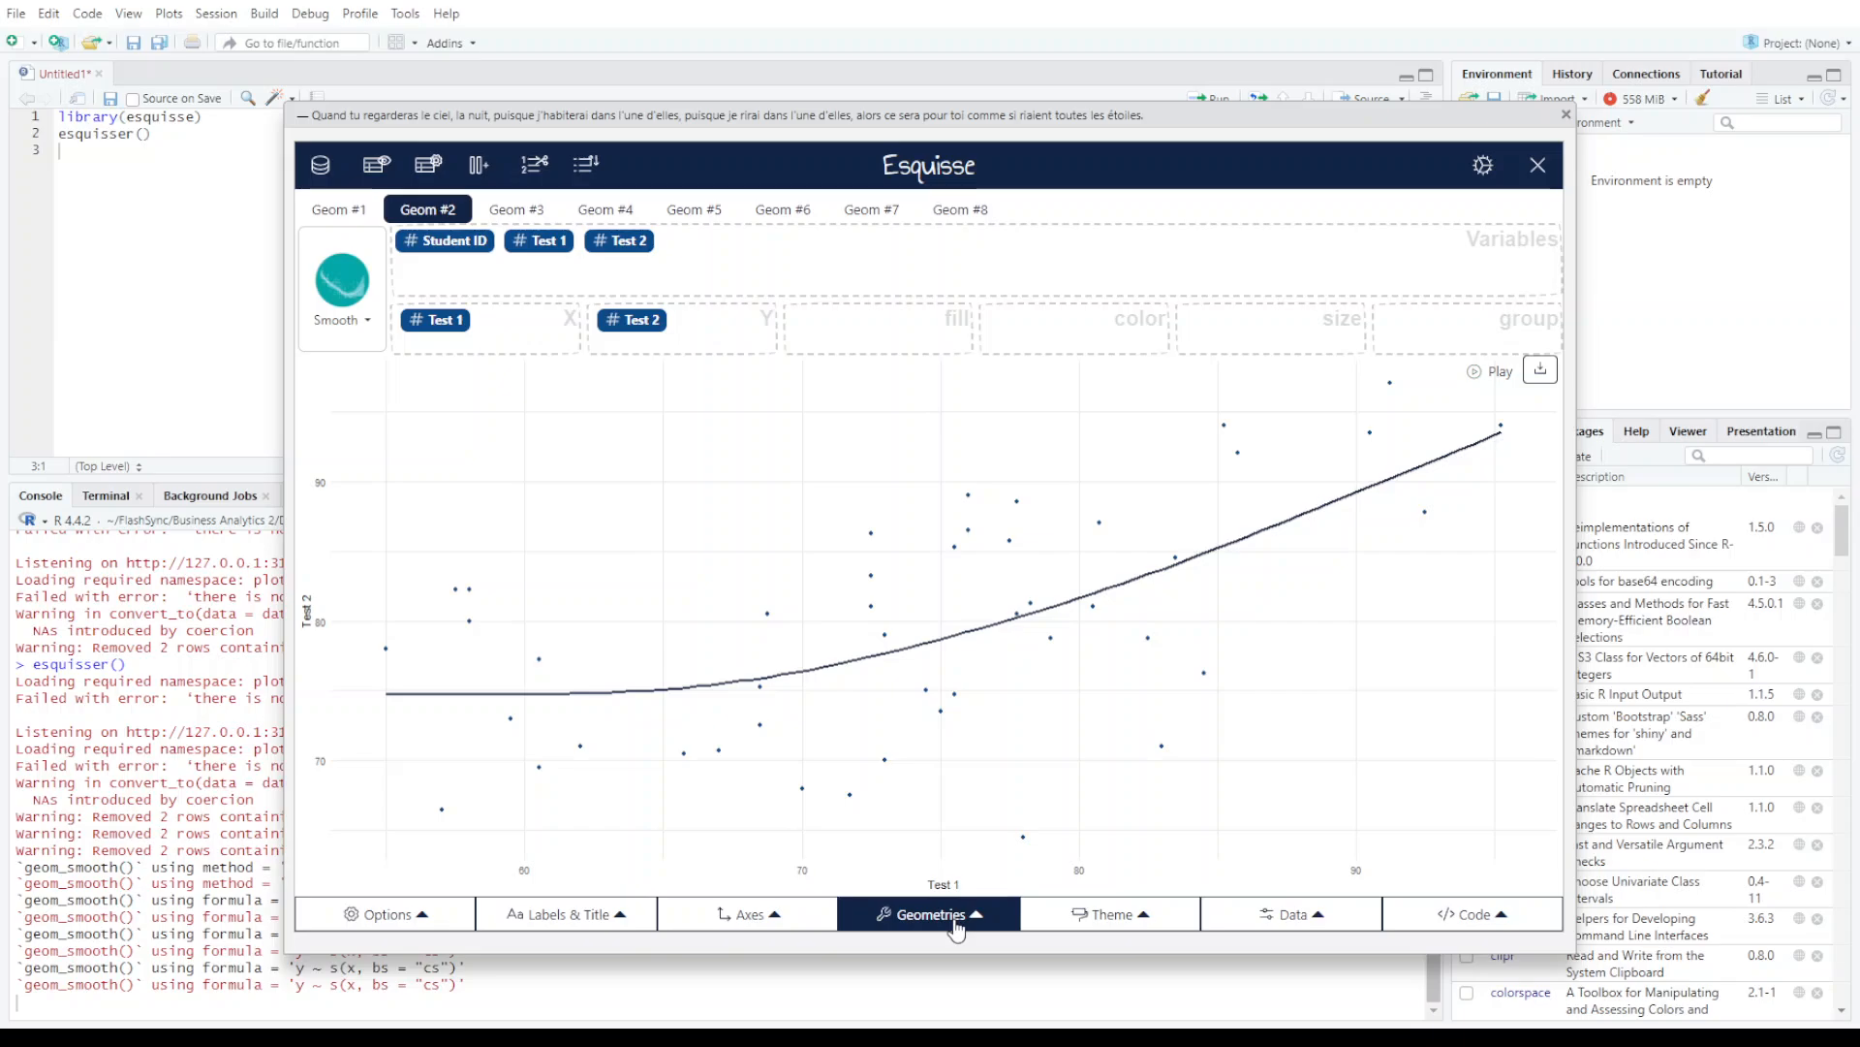
- Try the lm and loess smoothing methods on the trend line, lowering the loess smoothing amount to about 0.4
click(956, 928)
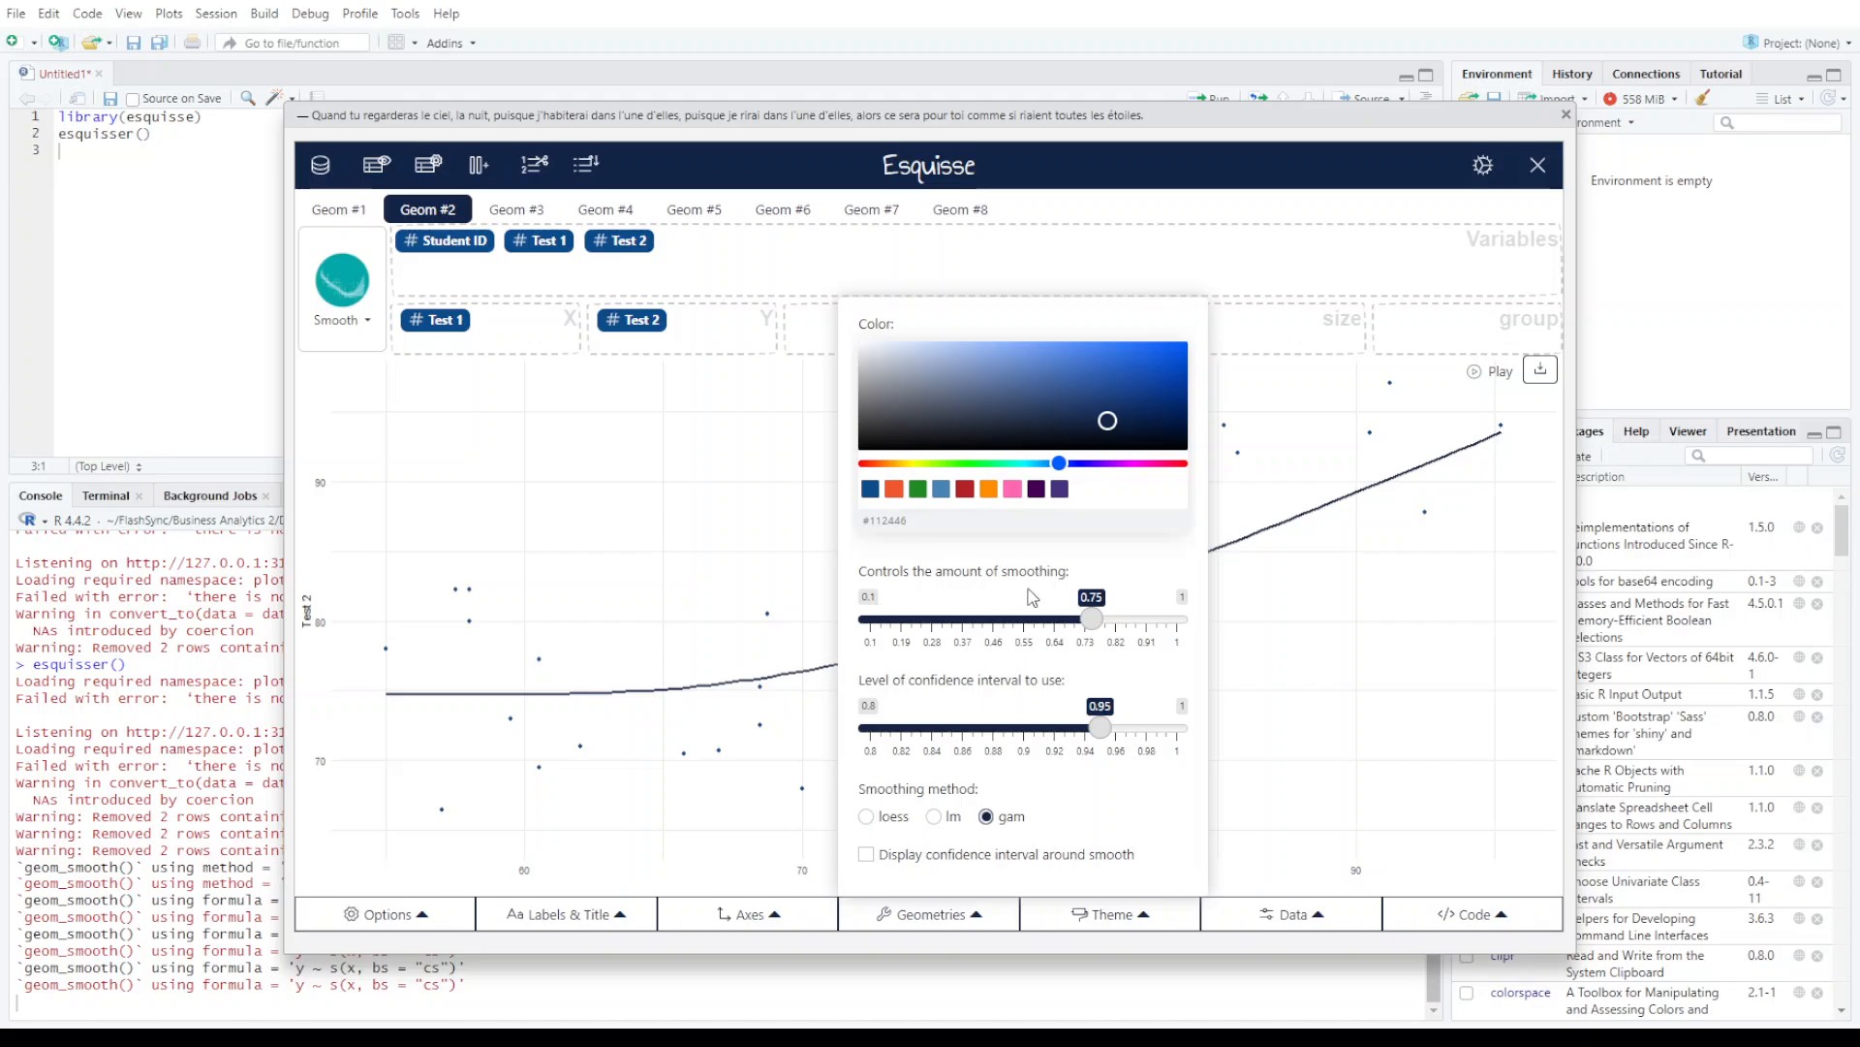
click(933, 815)
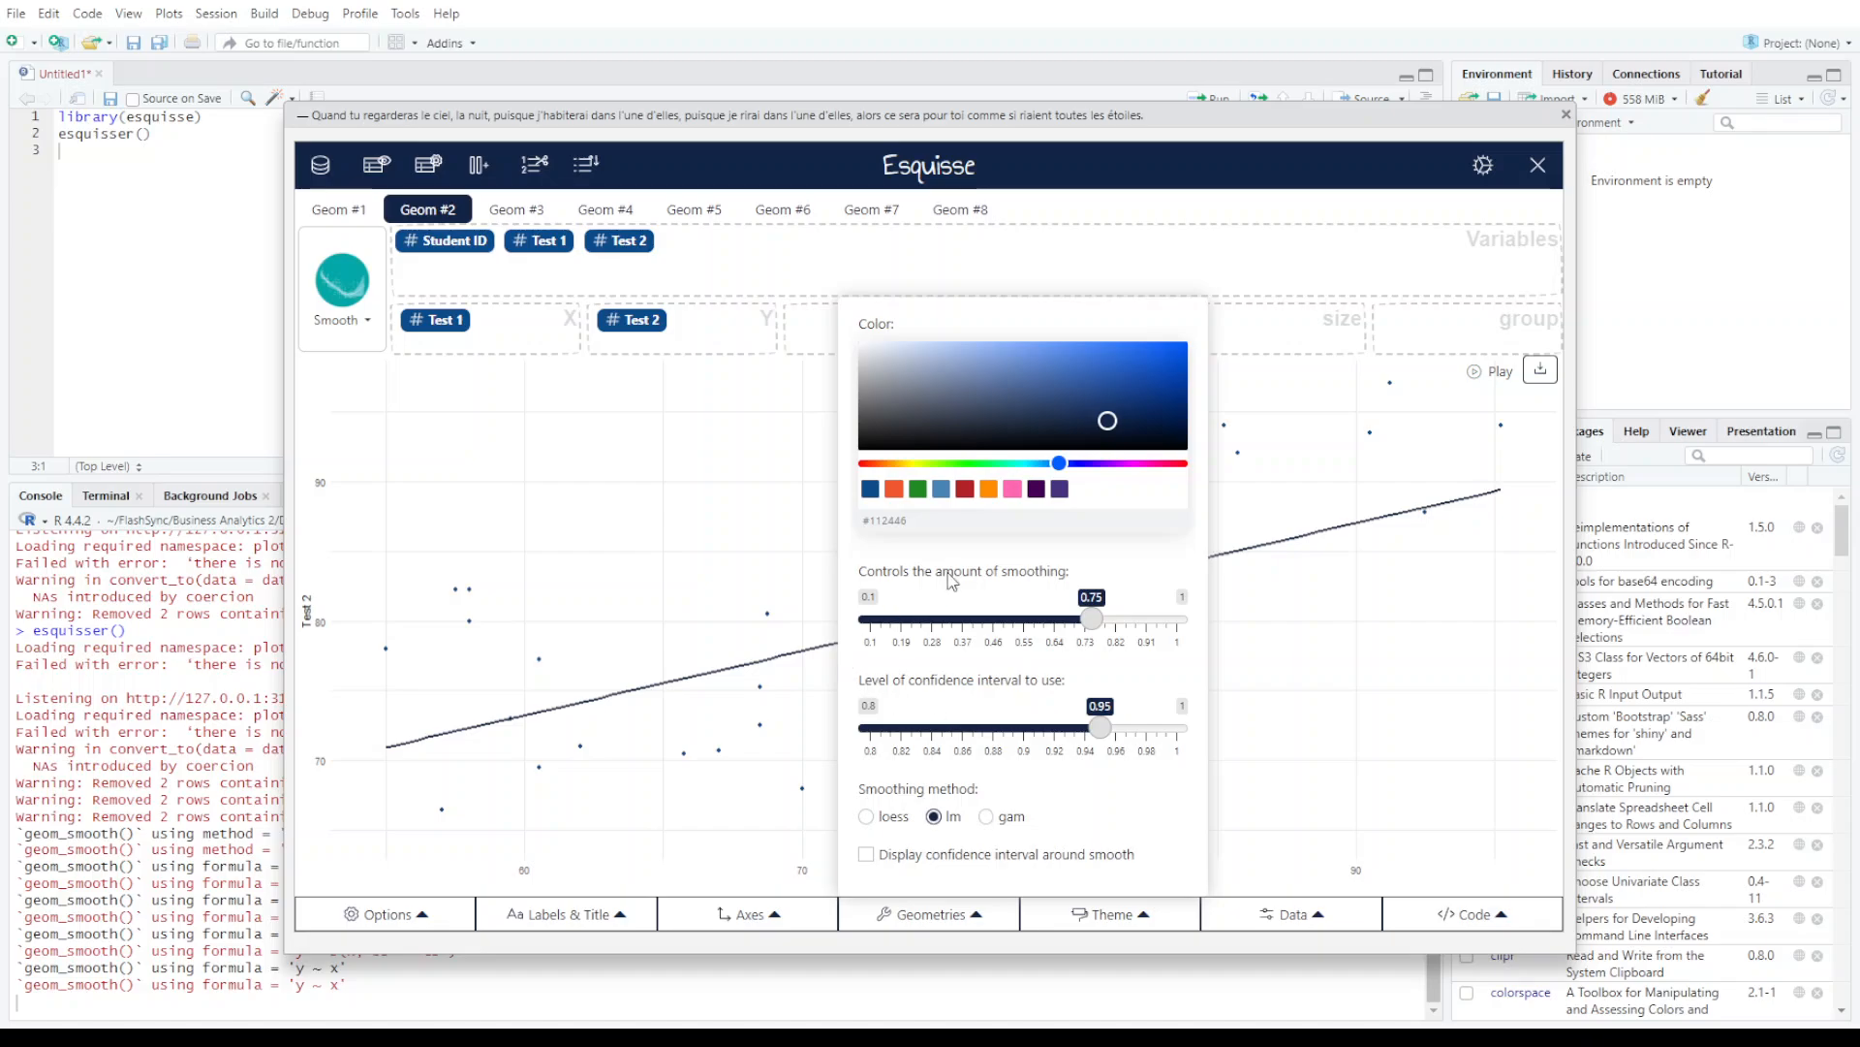
click(866, 816)
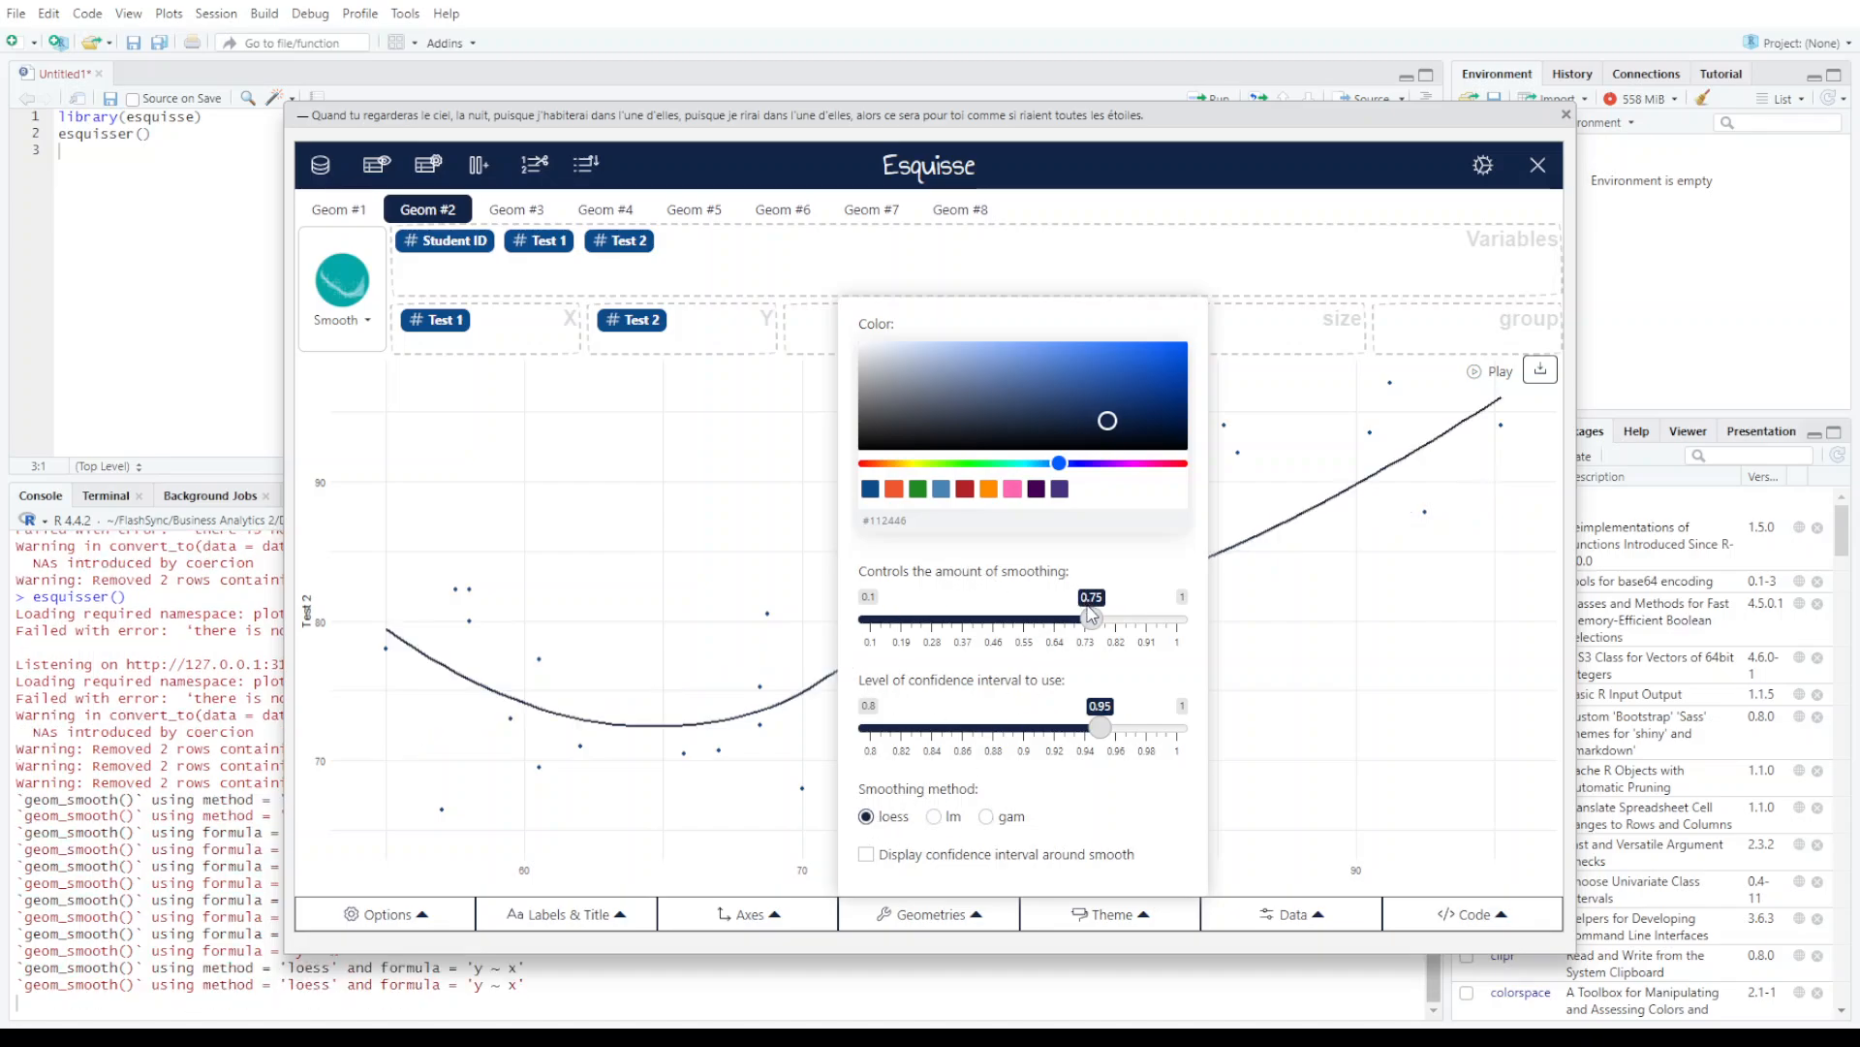
drag(1092, 617, 967, 628)
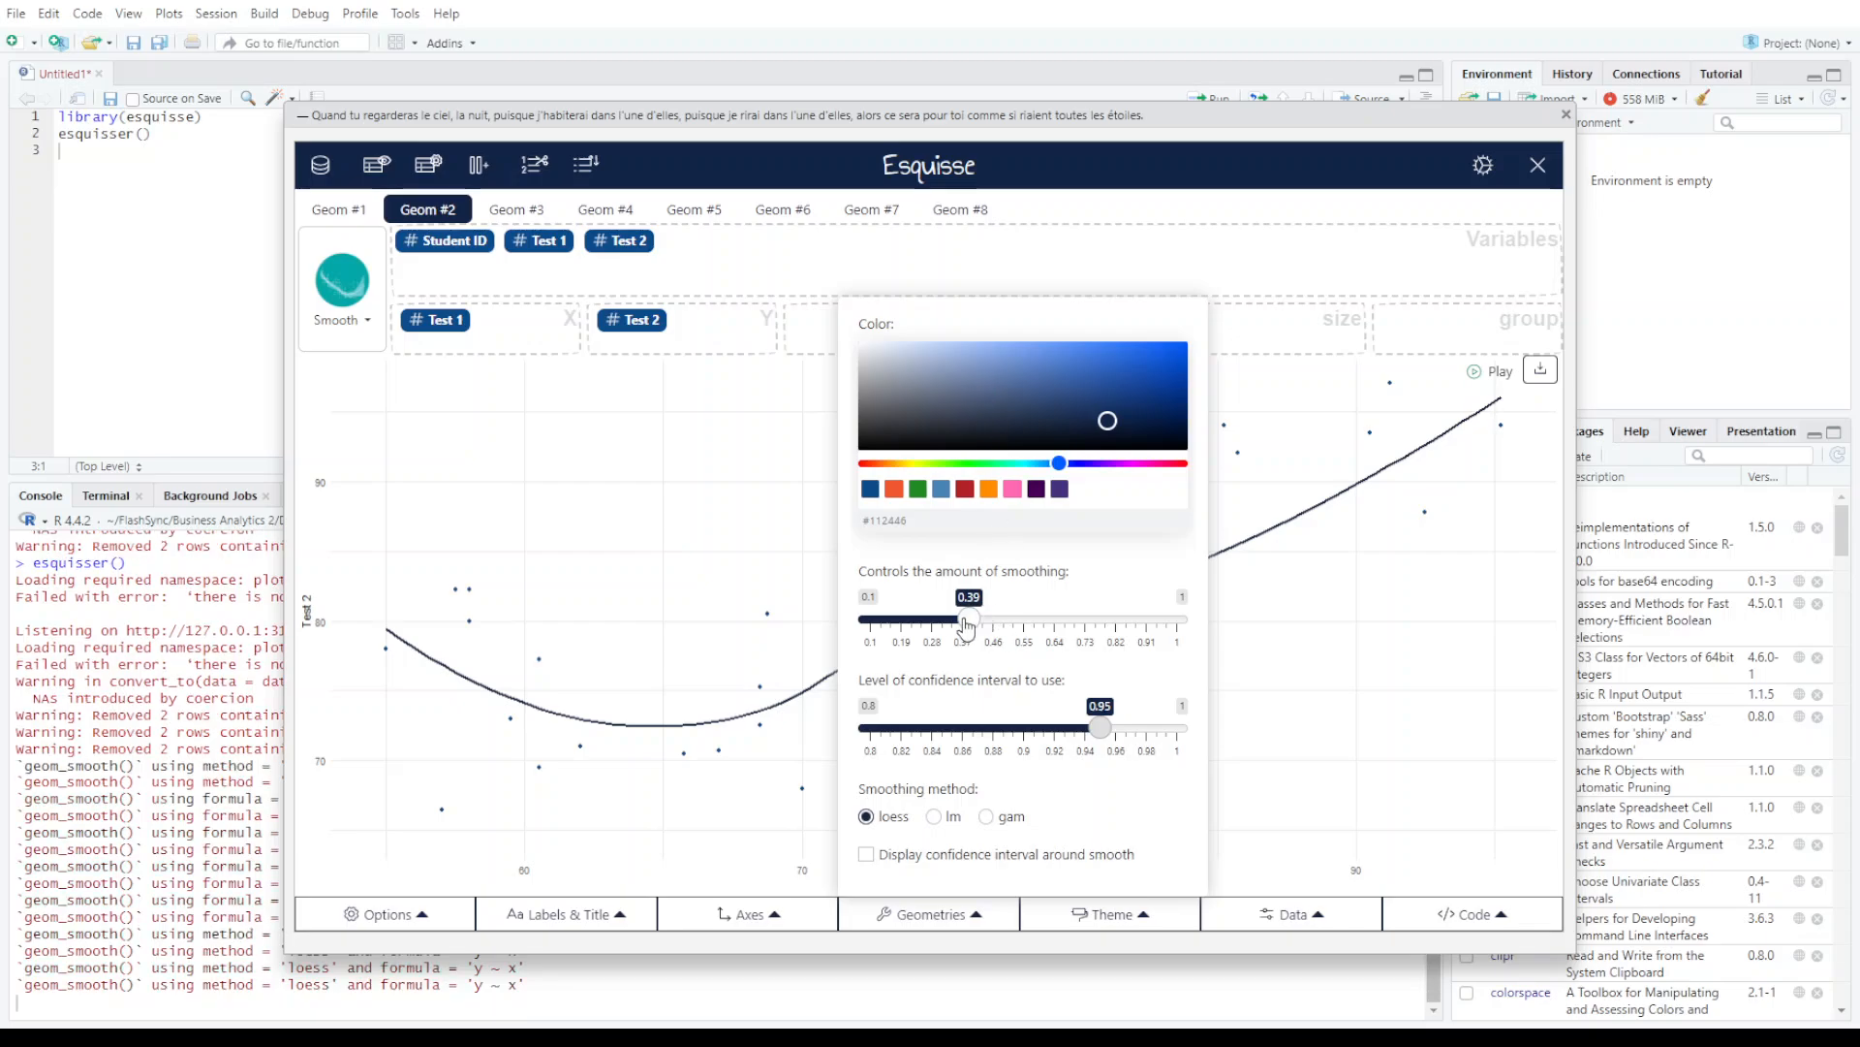
mouse_move(969, 620)
mouse_down()
mouse_move(1154, 628)
mouse_move(958, 620)
mouse_up()
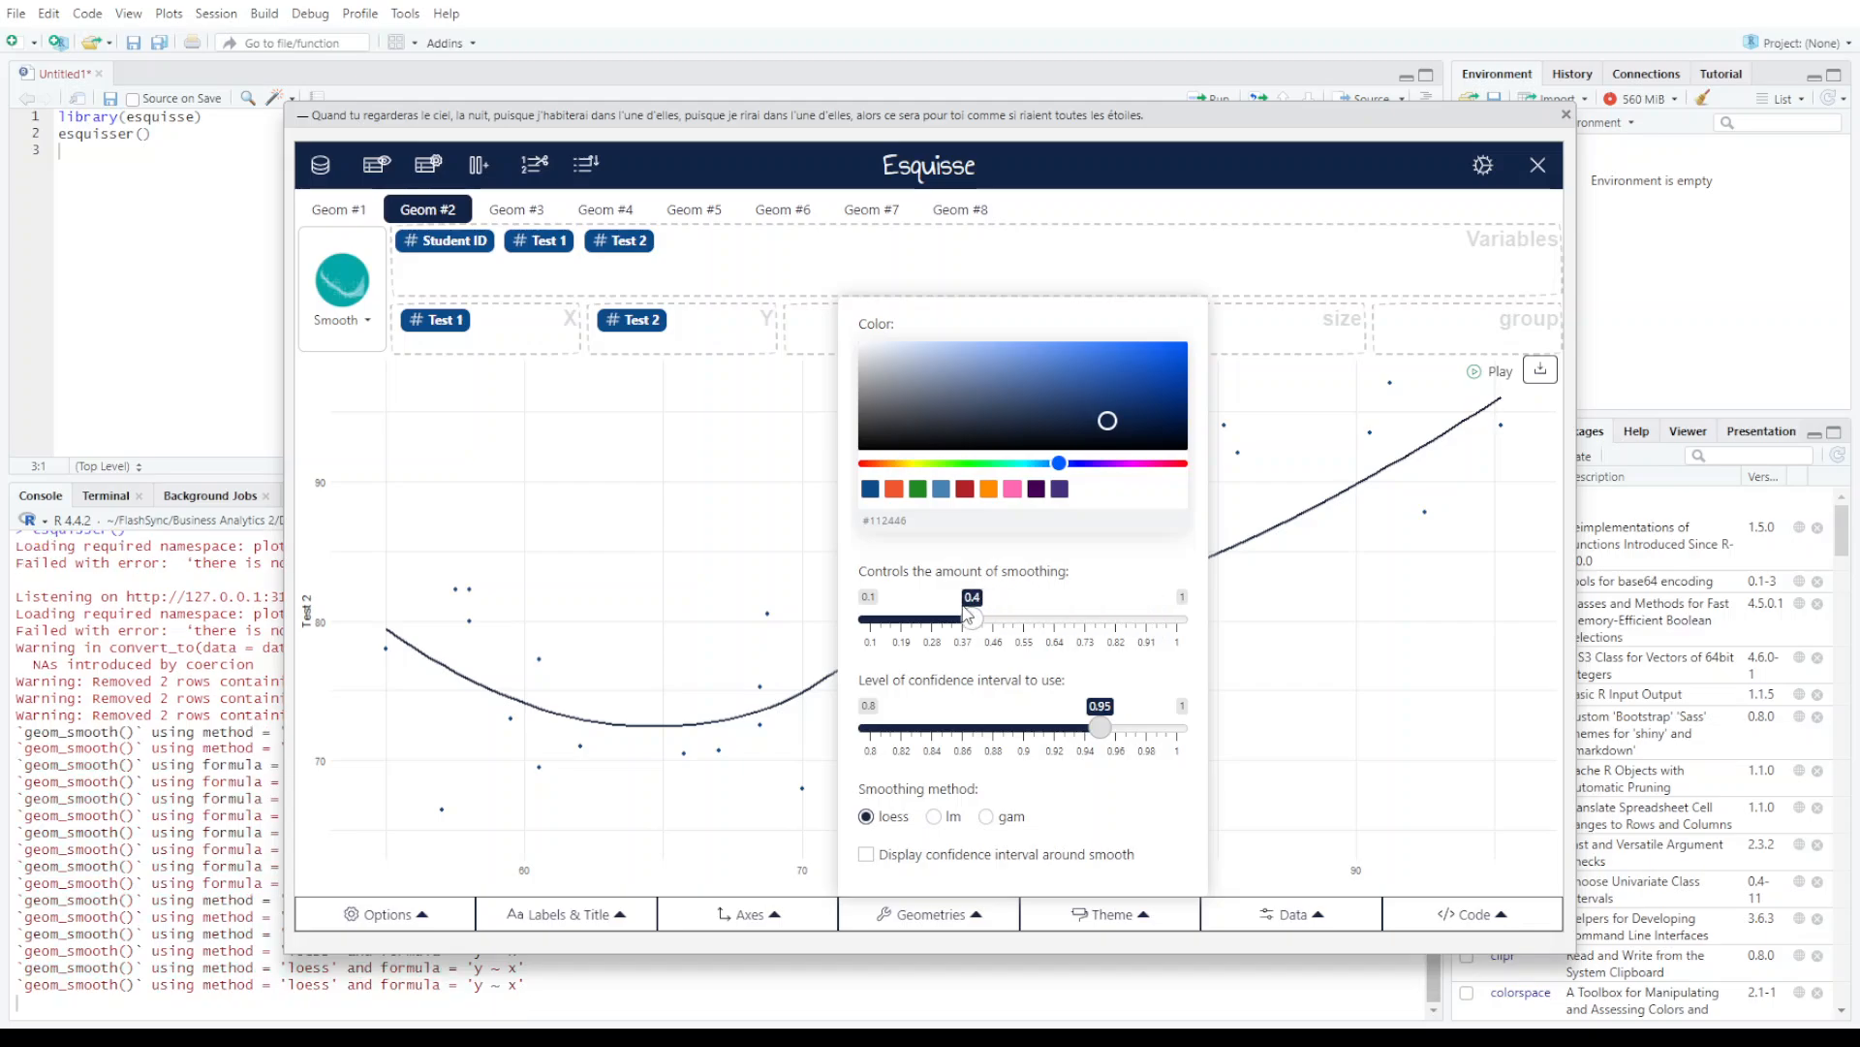
- Return the Smooth layer to the gam method with a smoothing amount of 0.75
click(987, 816)
drag(959, 620, 1096, 630)
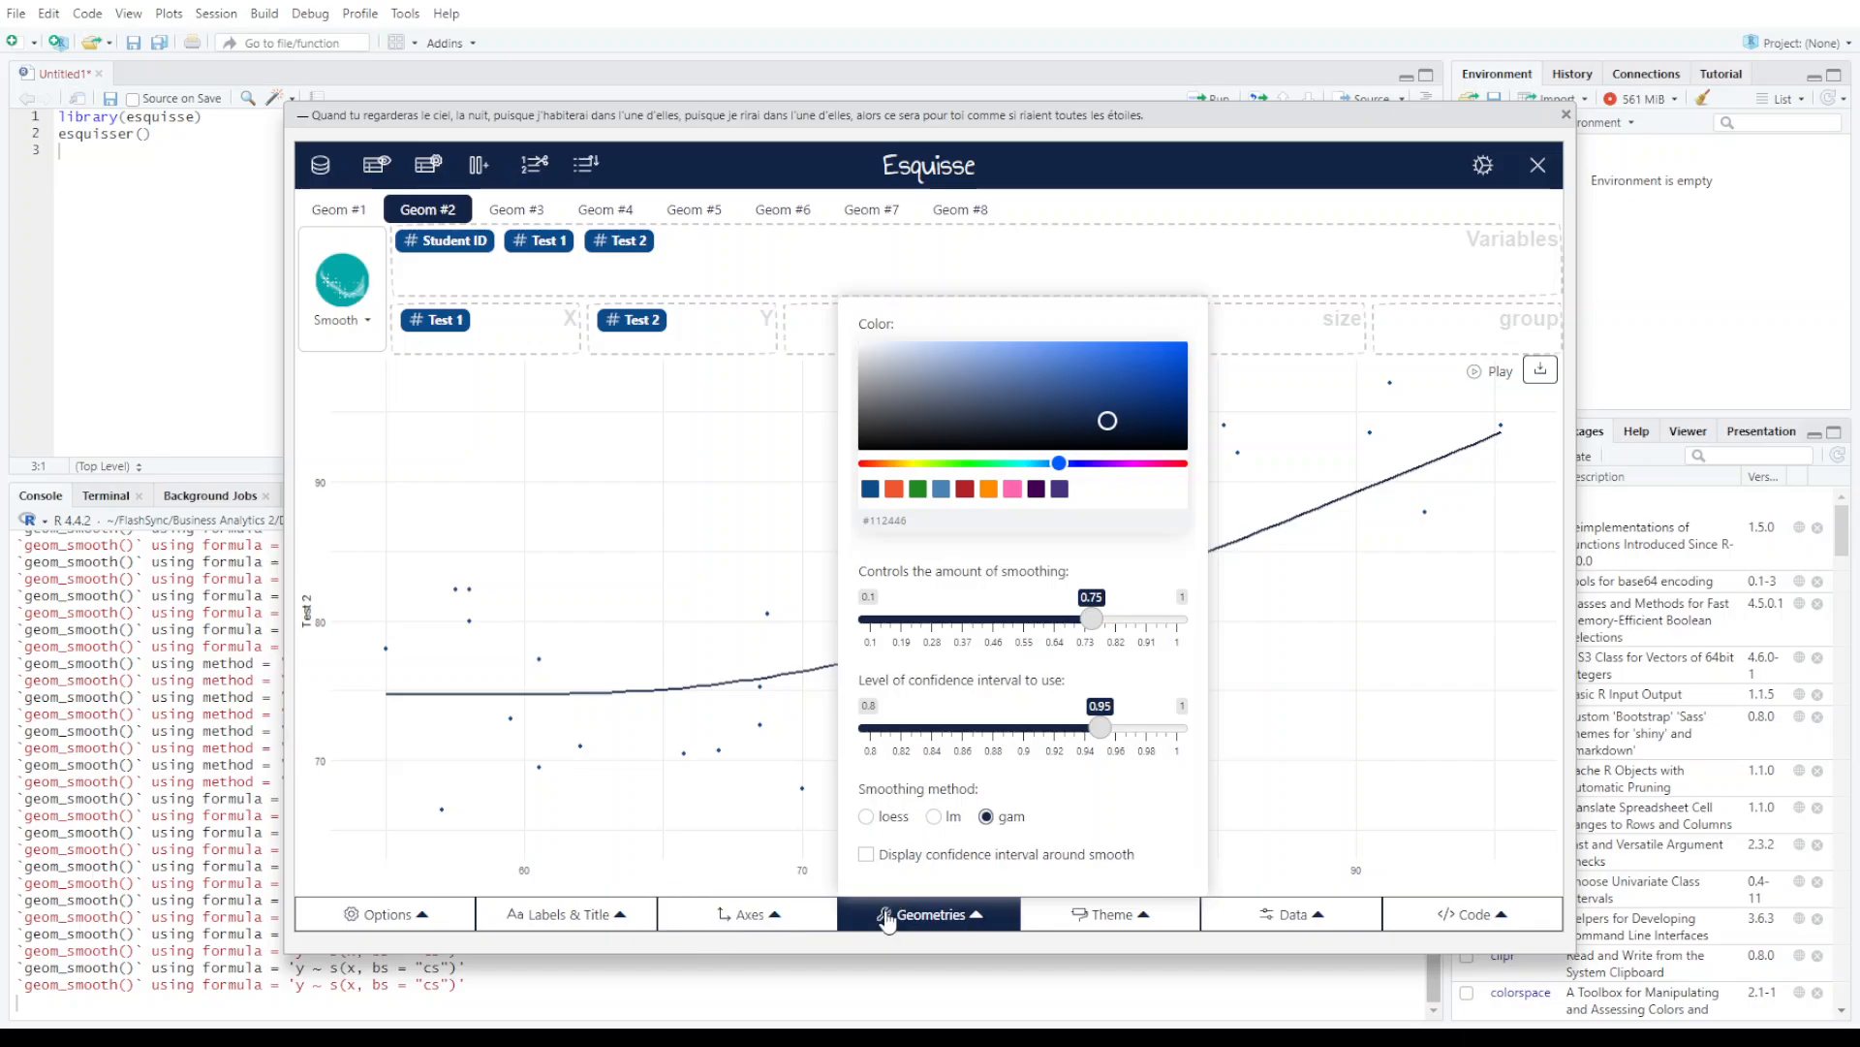
click(888, 917)
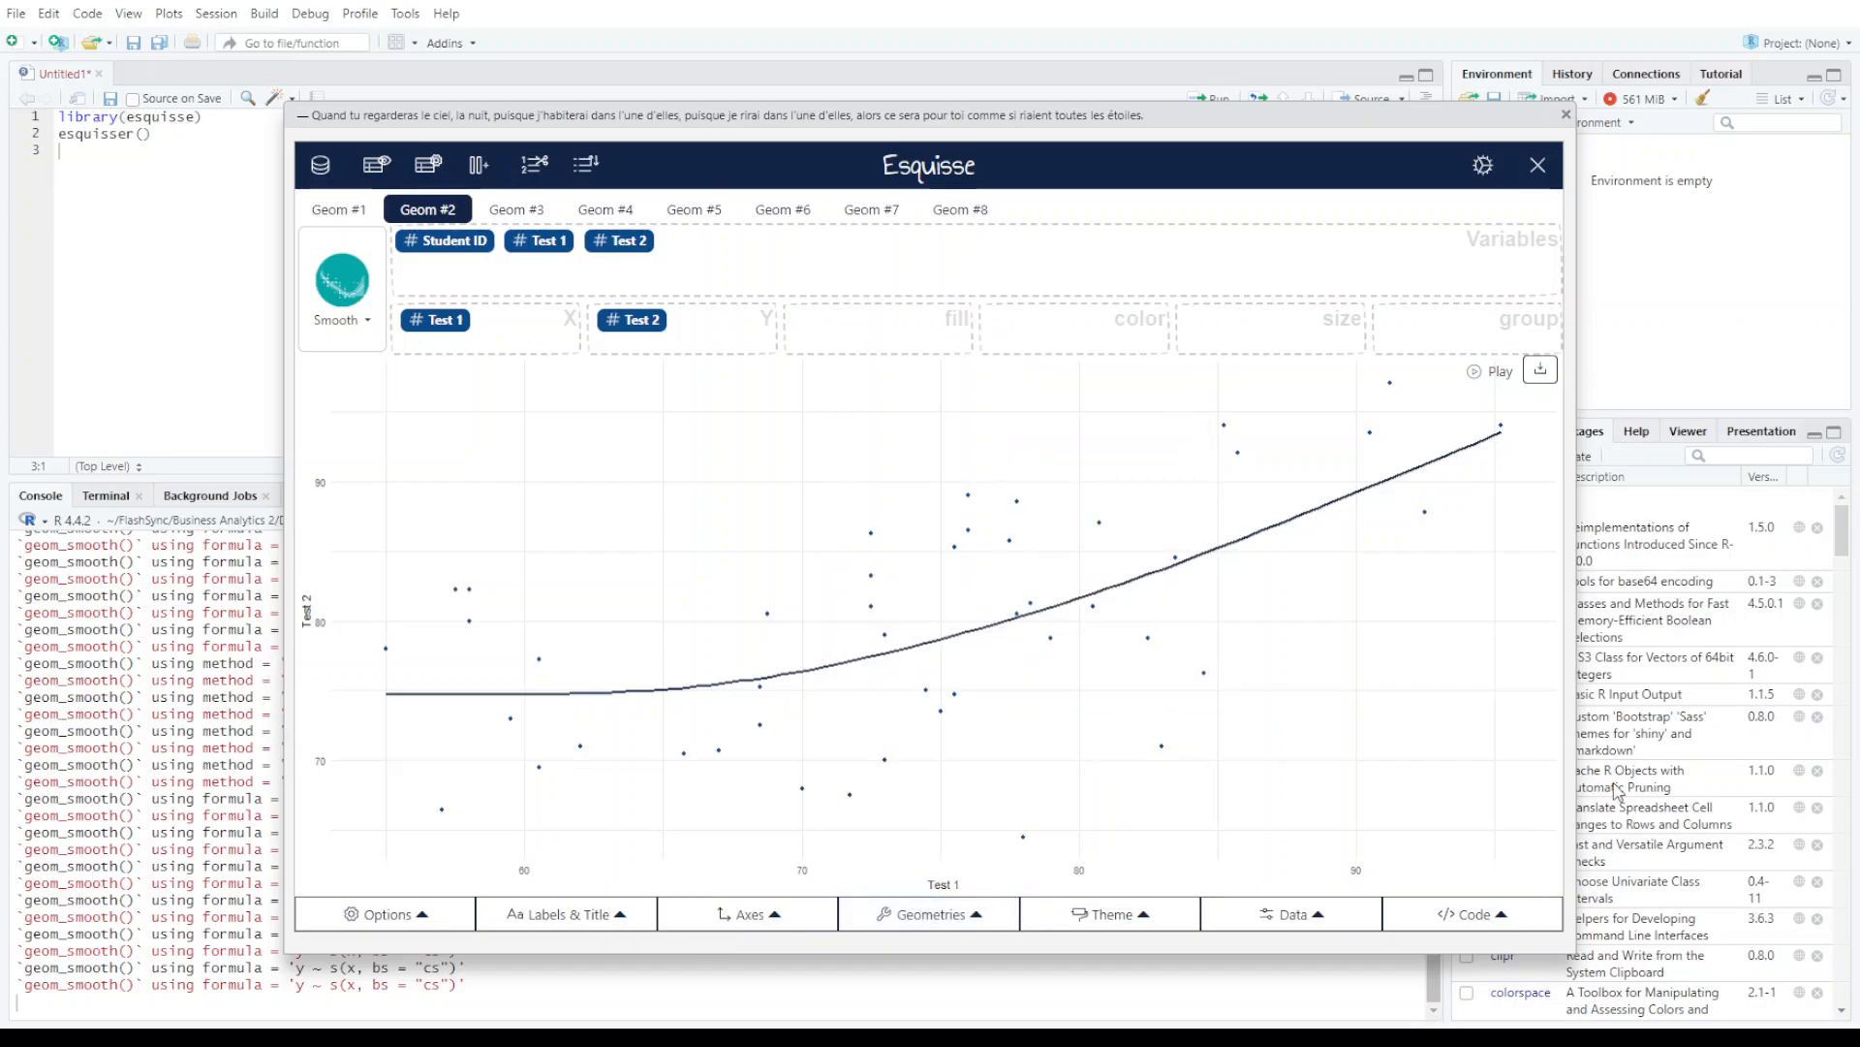
- Set the Smooth layer's smoothing method to lm for a straight trend line
click(931, 915)
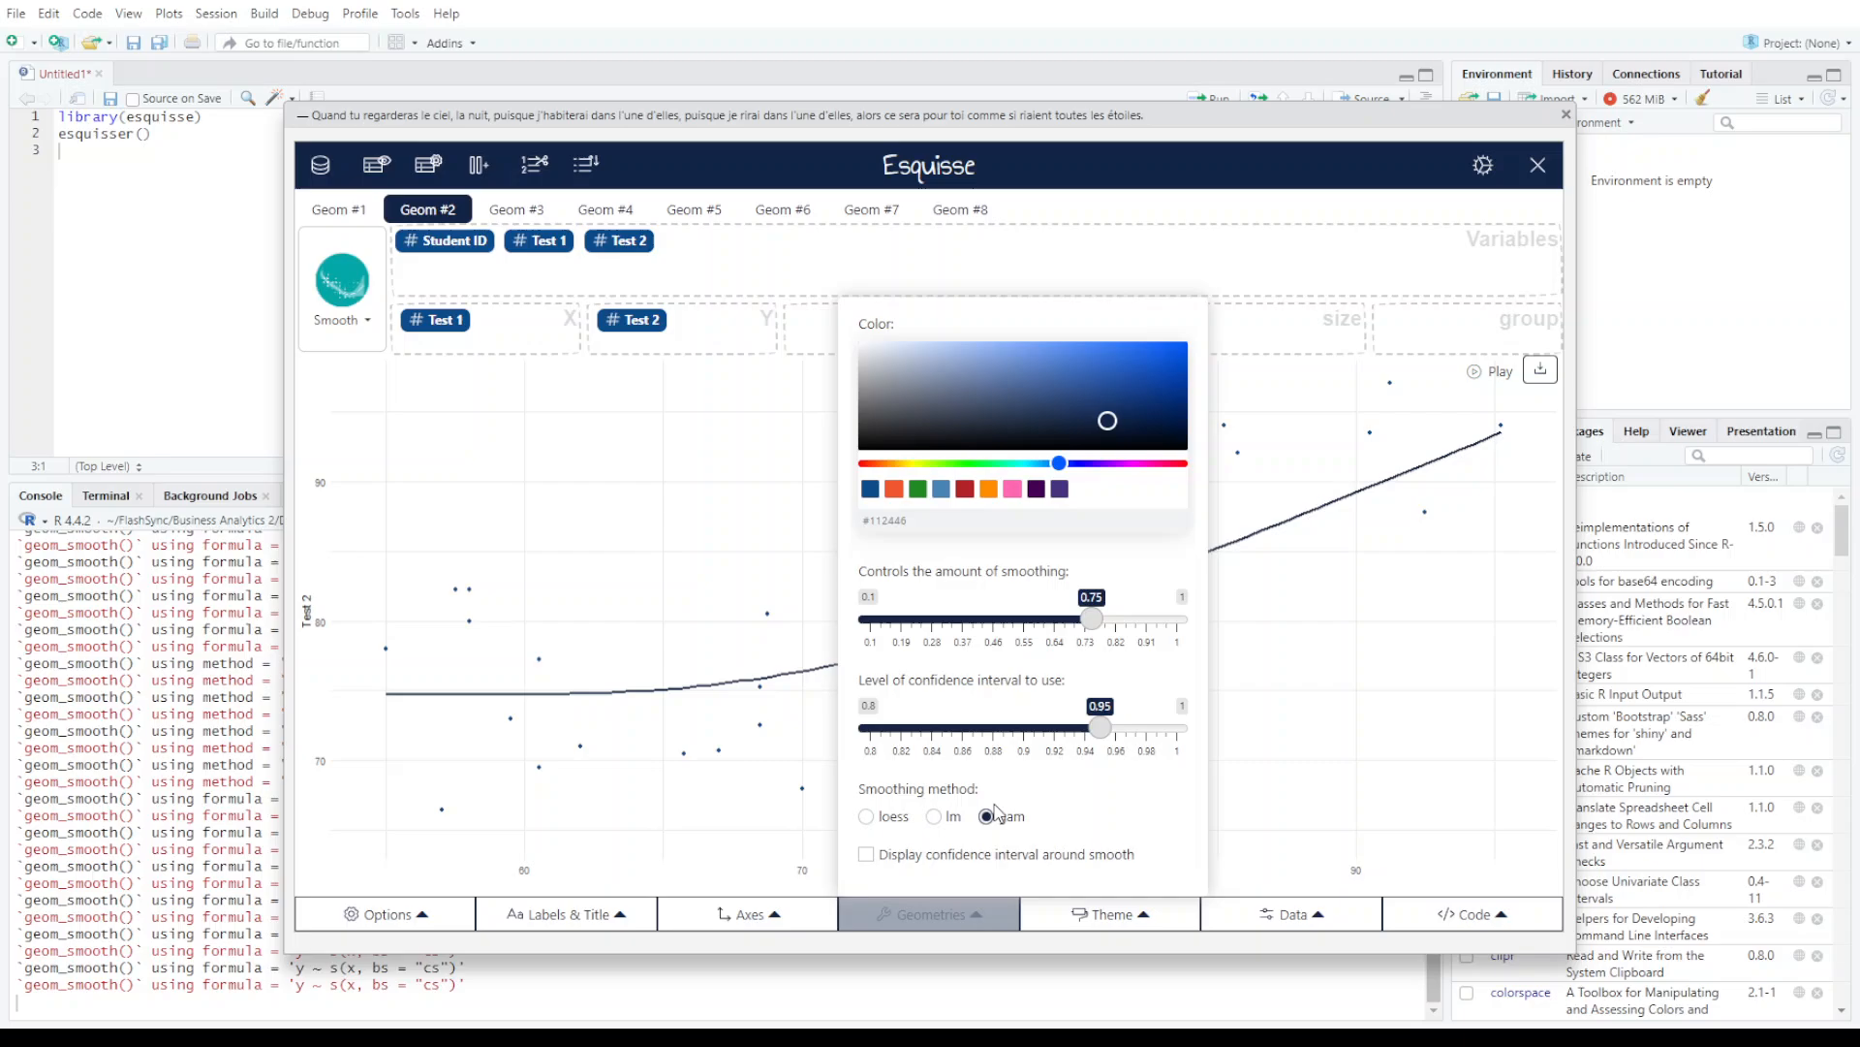
click(934, 817)
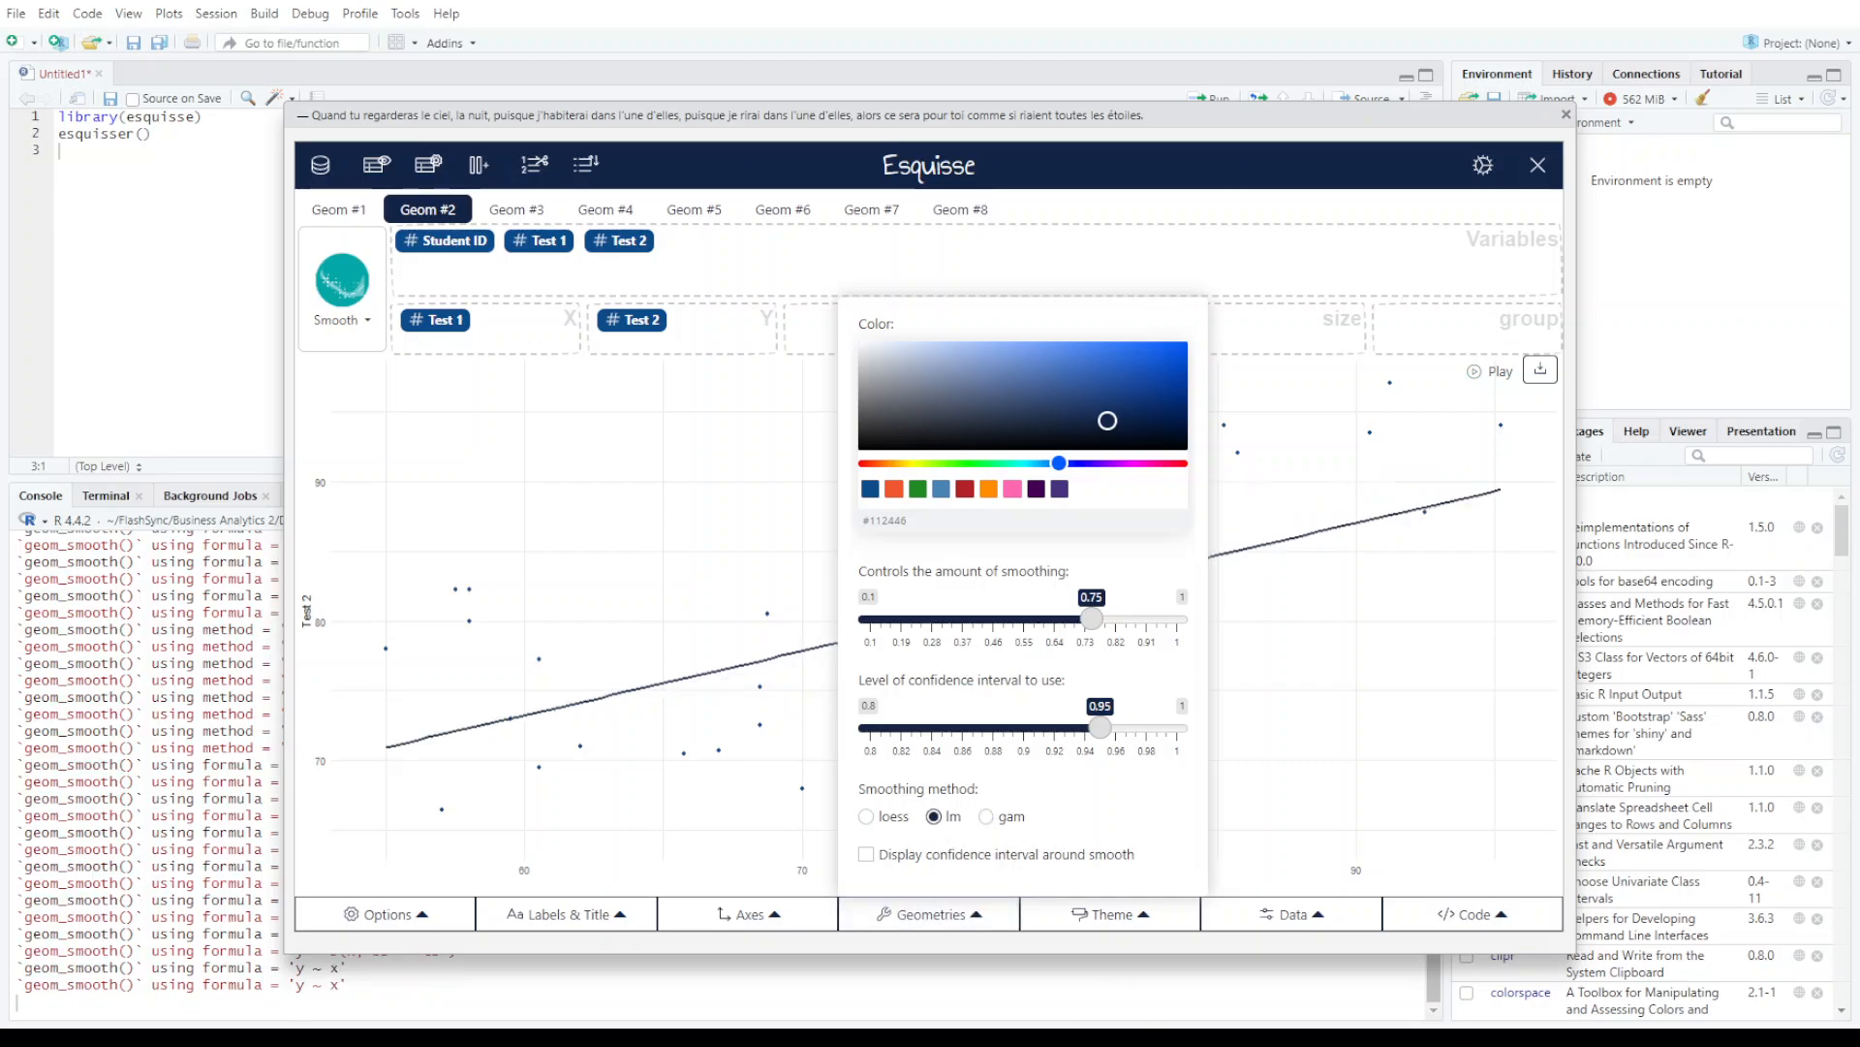
click(962, 916)
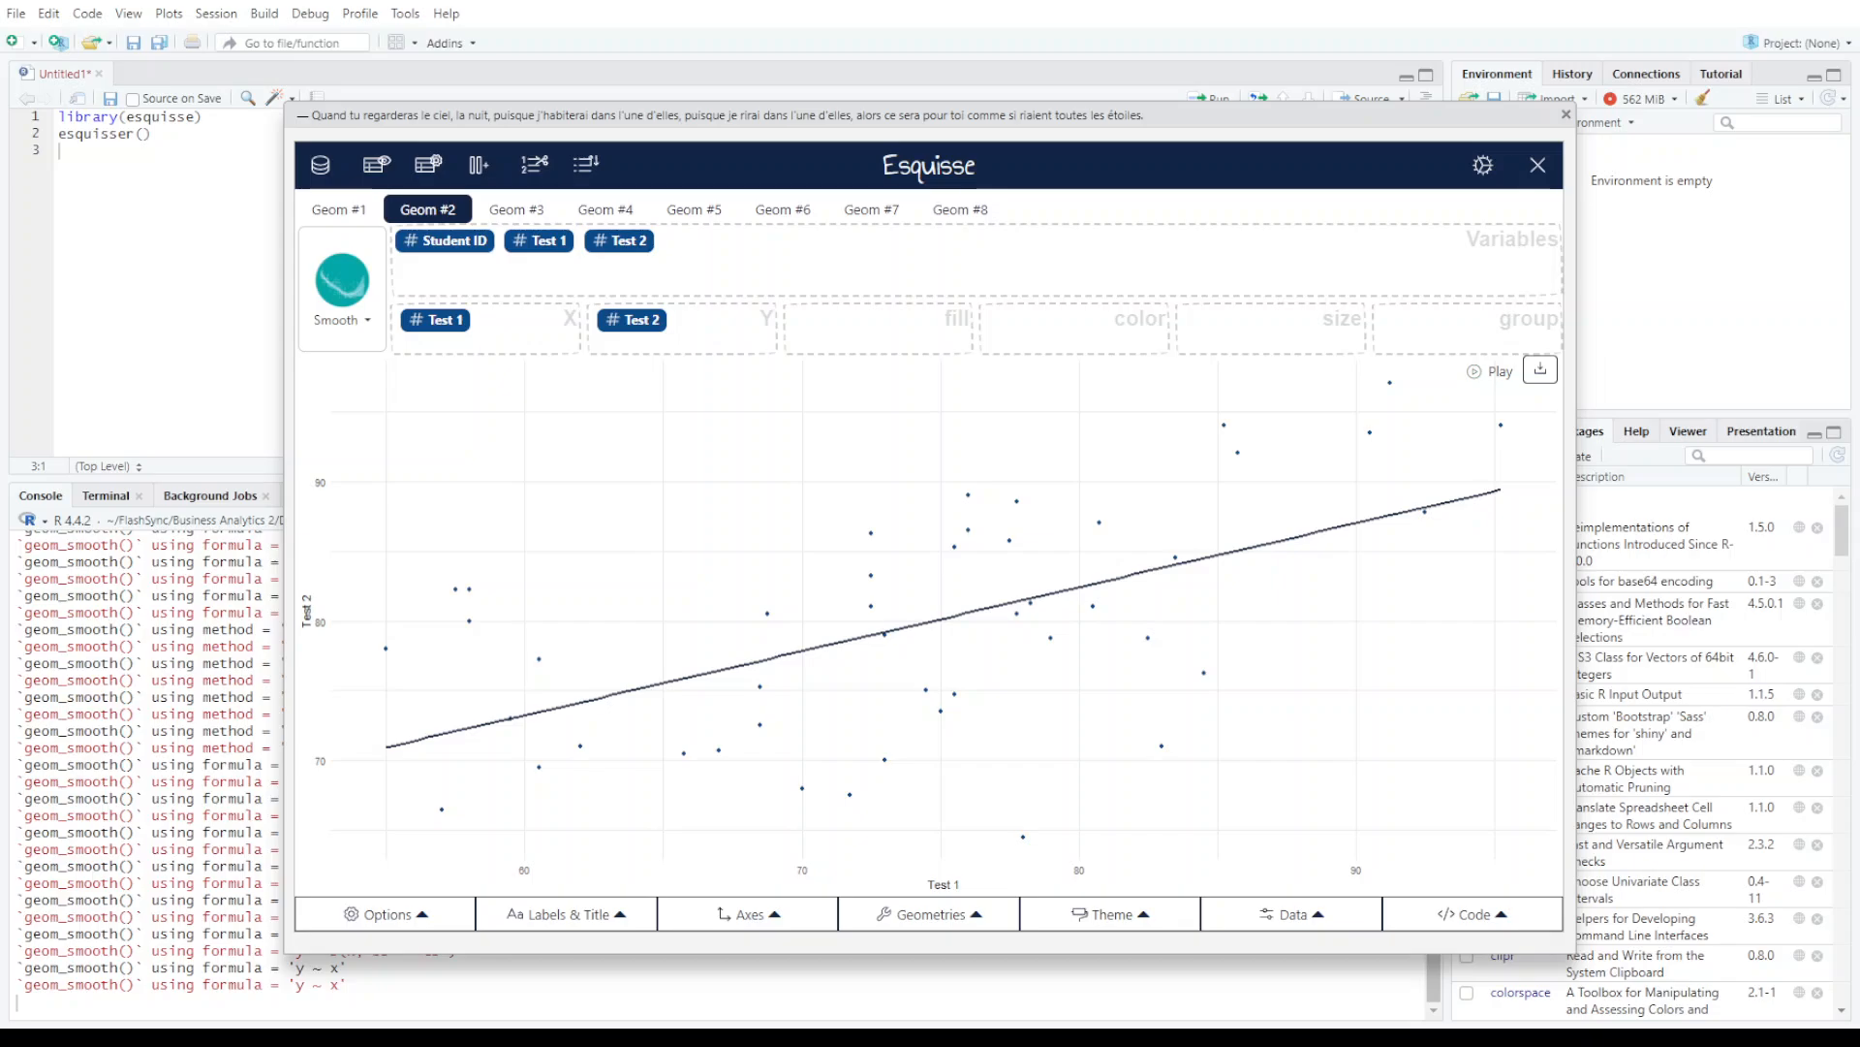
click(341, 277)
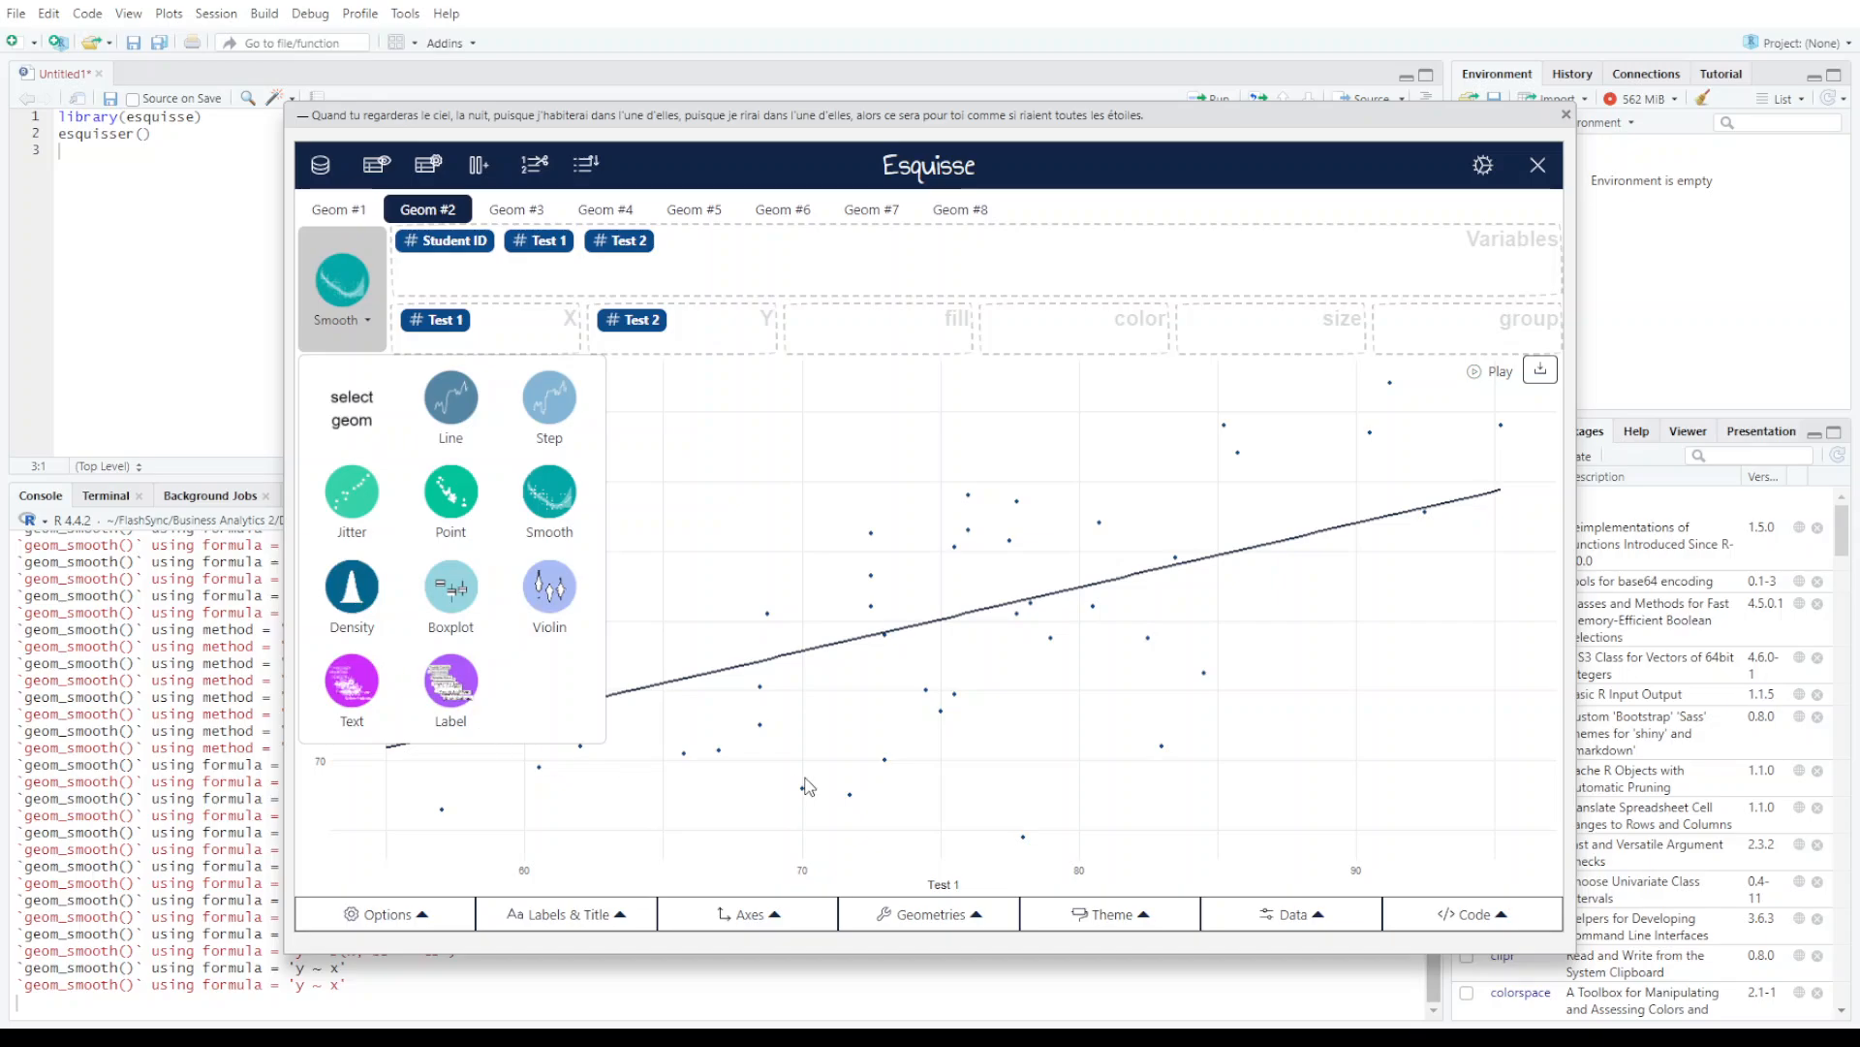
click(349, 288)
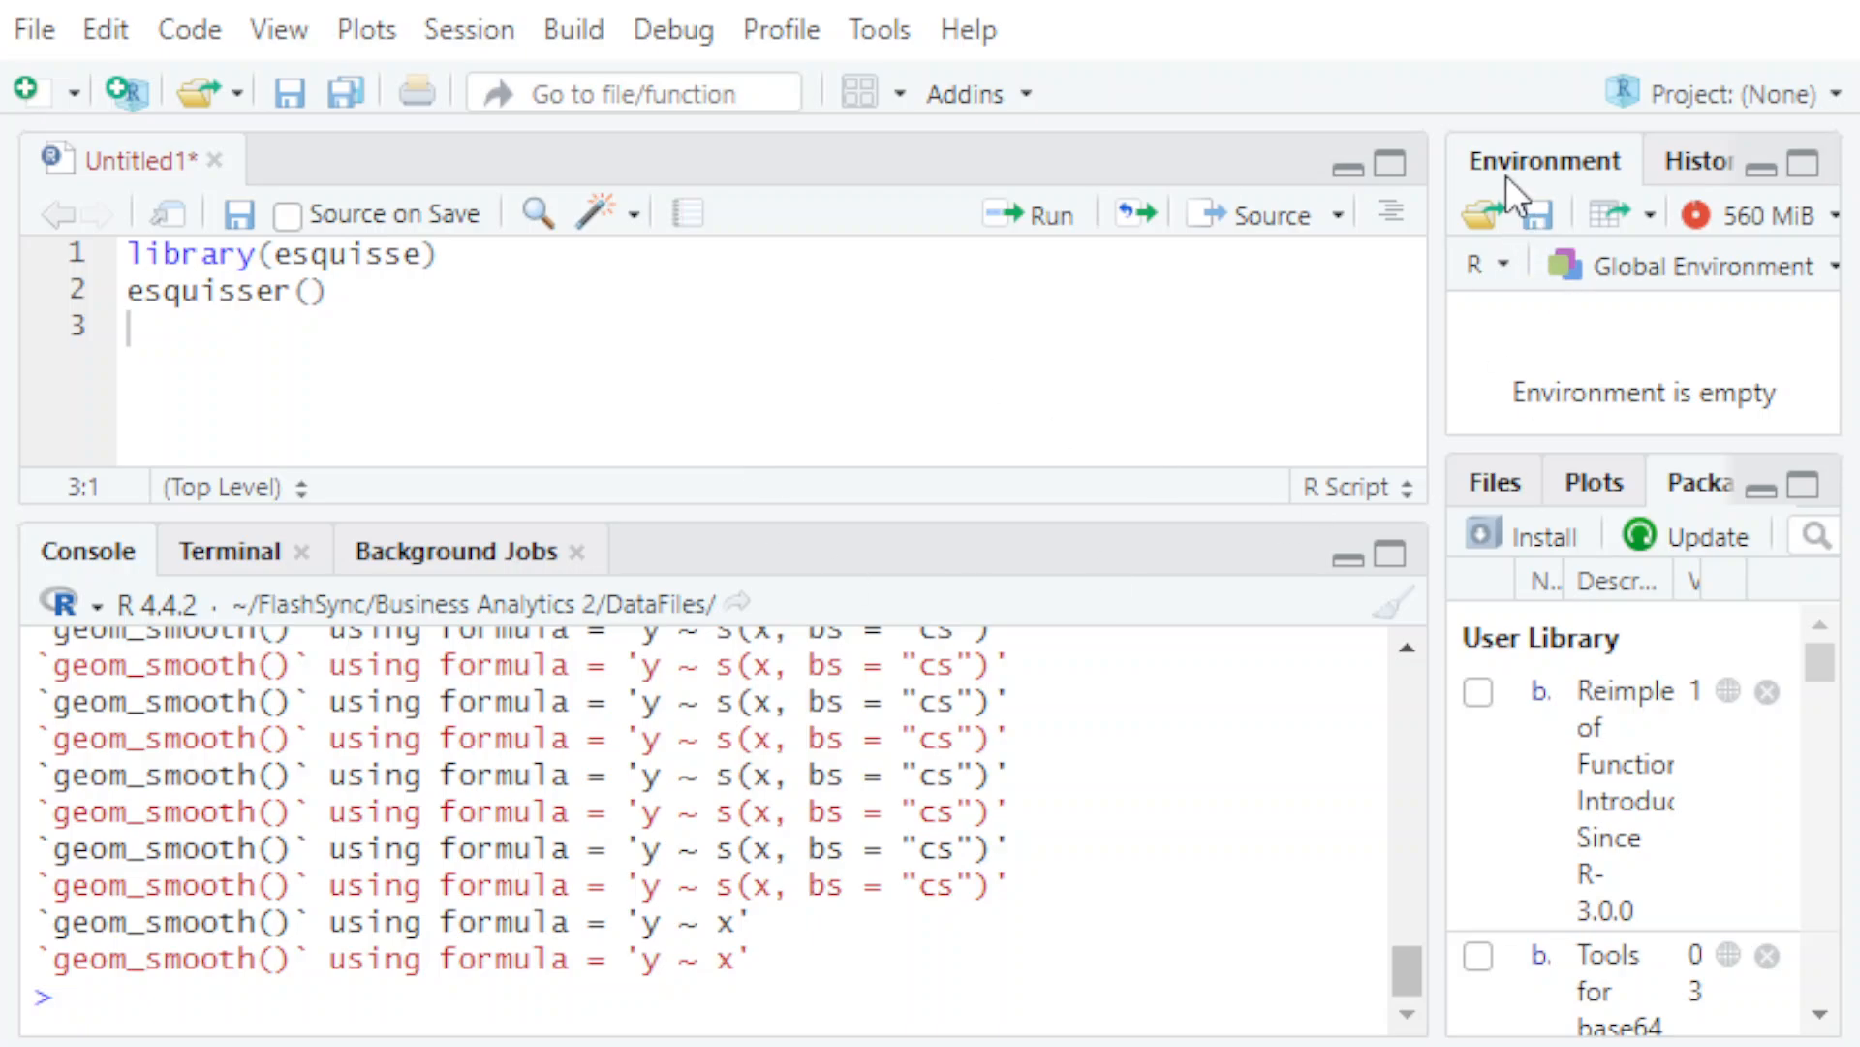
- Start an Excel data import of Module2LabData.xlsx from the MyDataFiles folder and choose the Faculty Survey sheet
click(1616, 218)
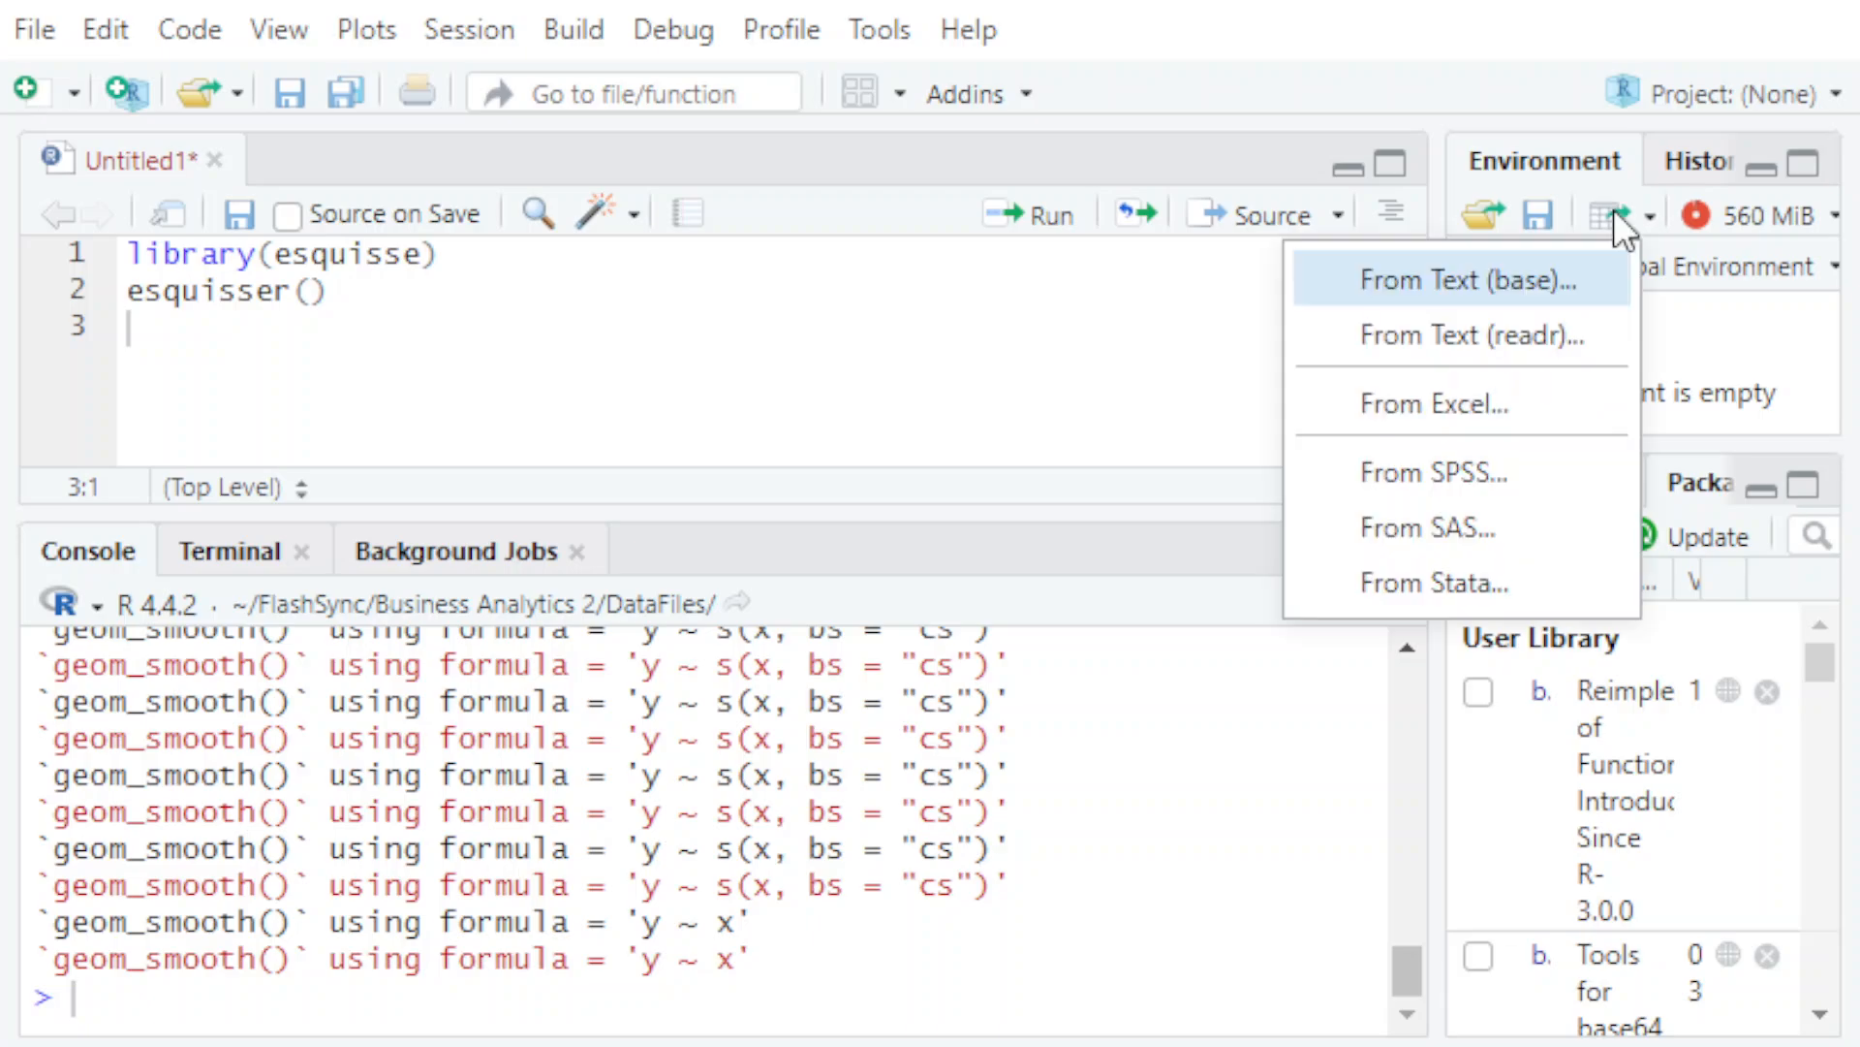
click(1469, 391)
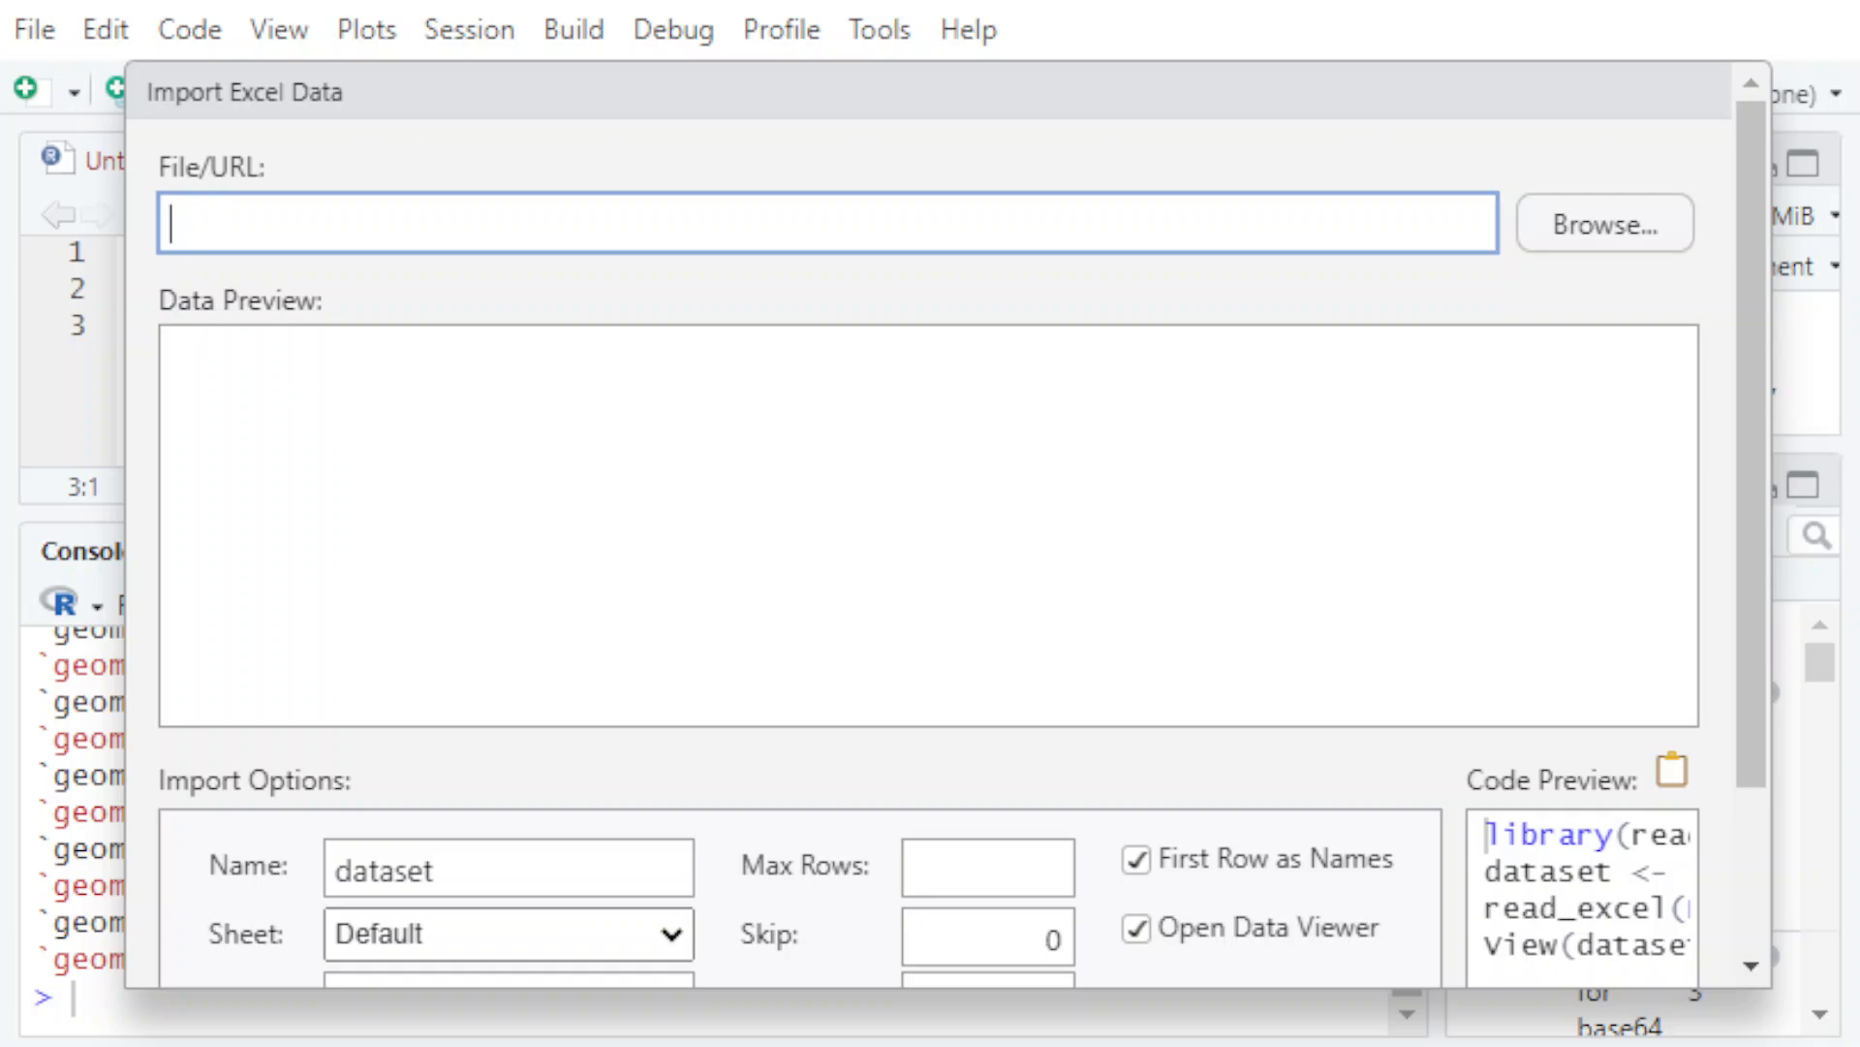
click(1582, 224)
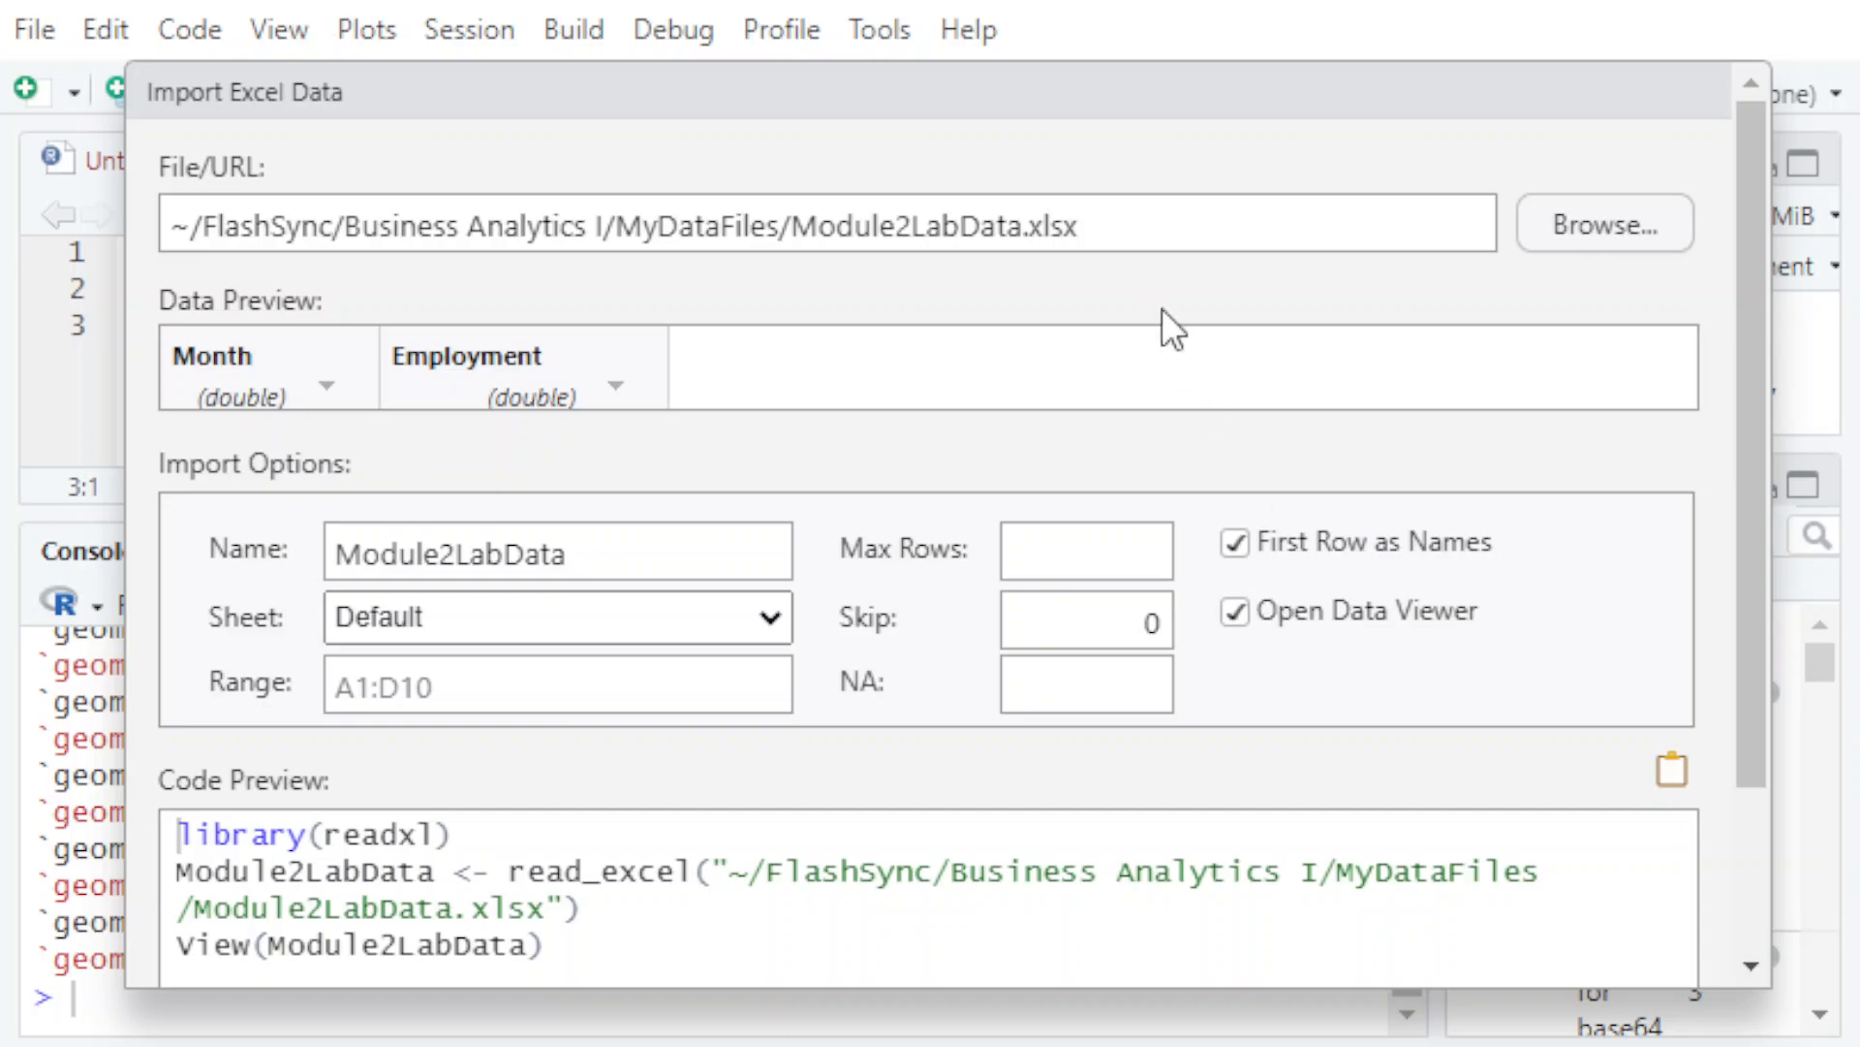
click(490, 631)
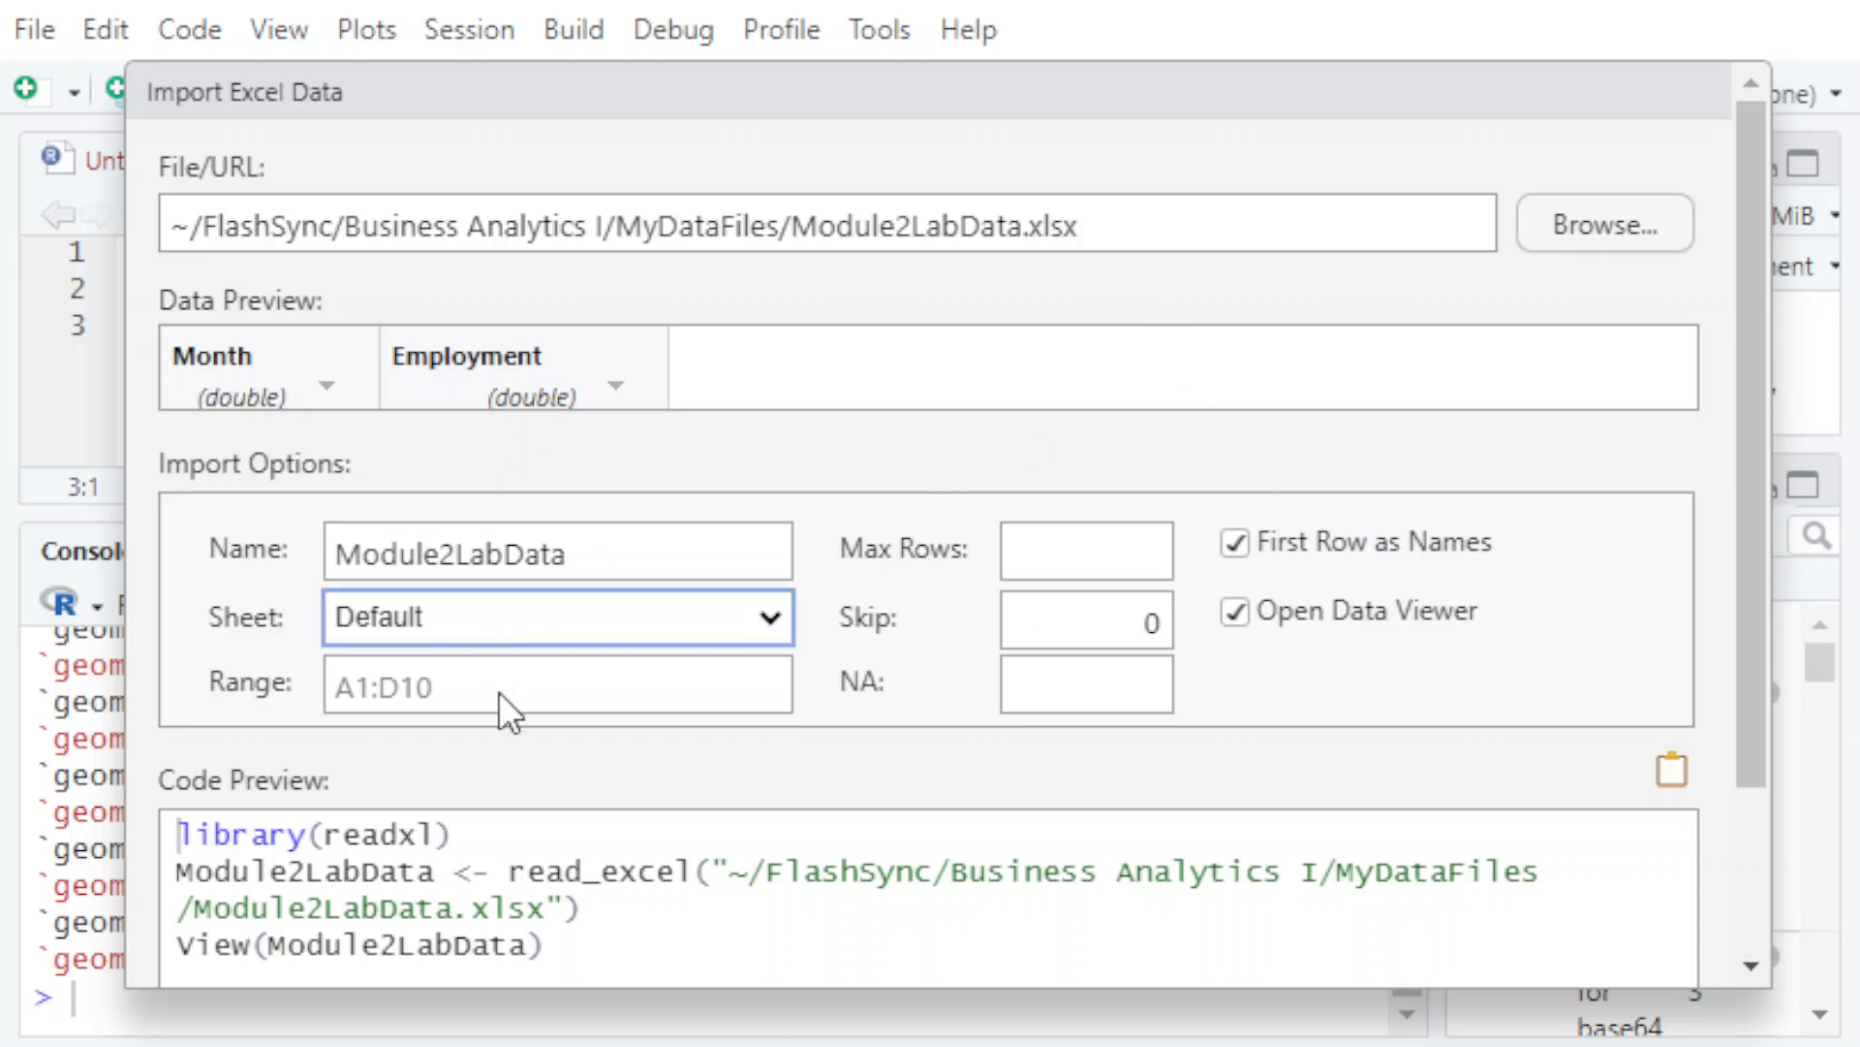
key(Down)
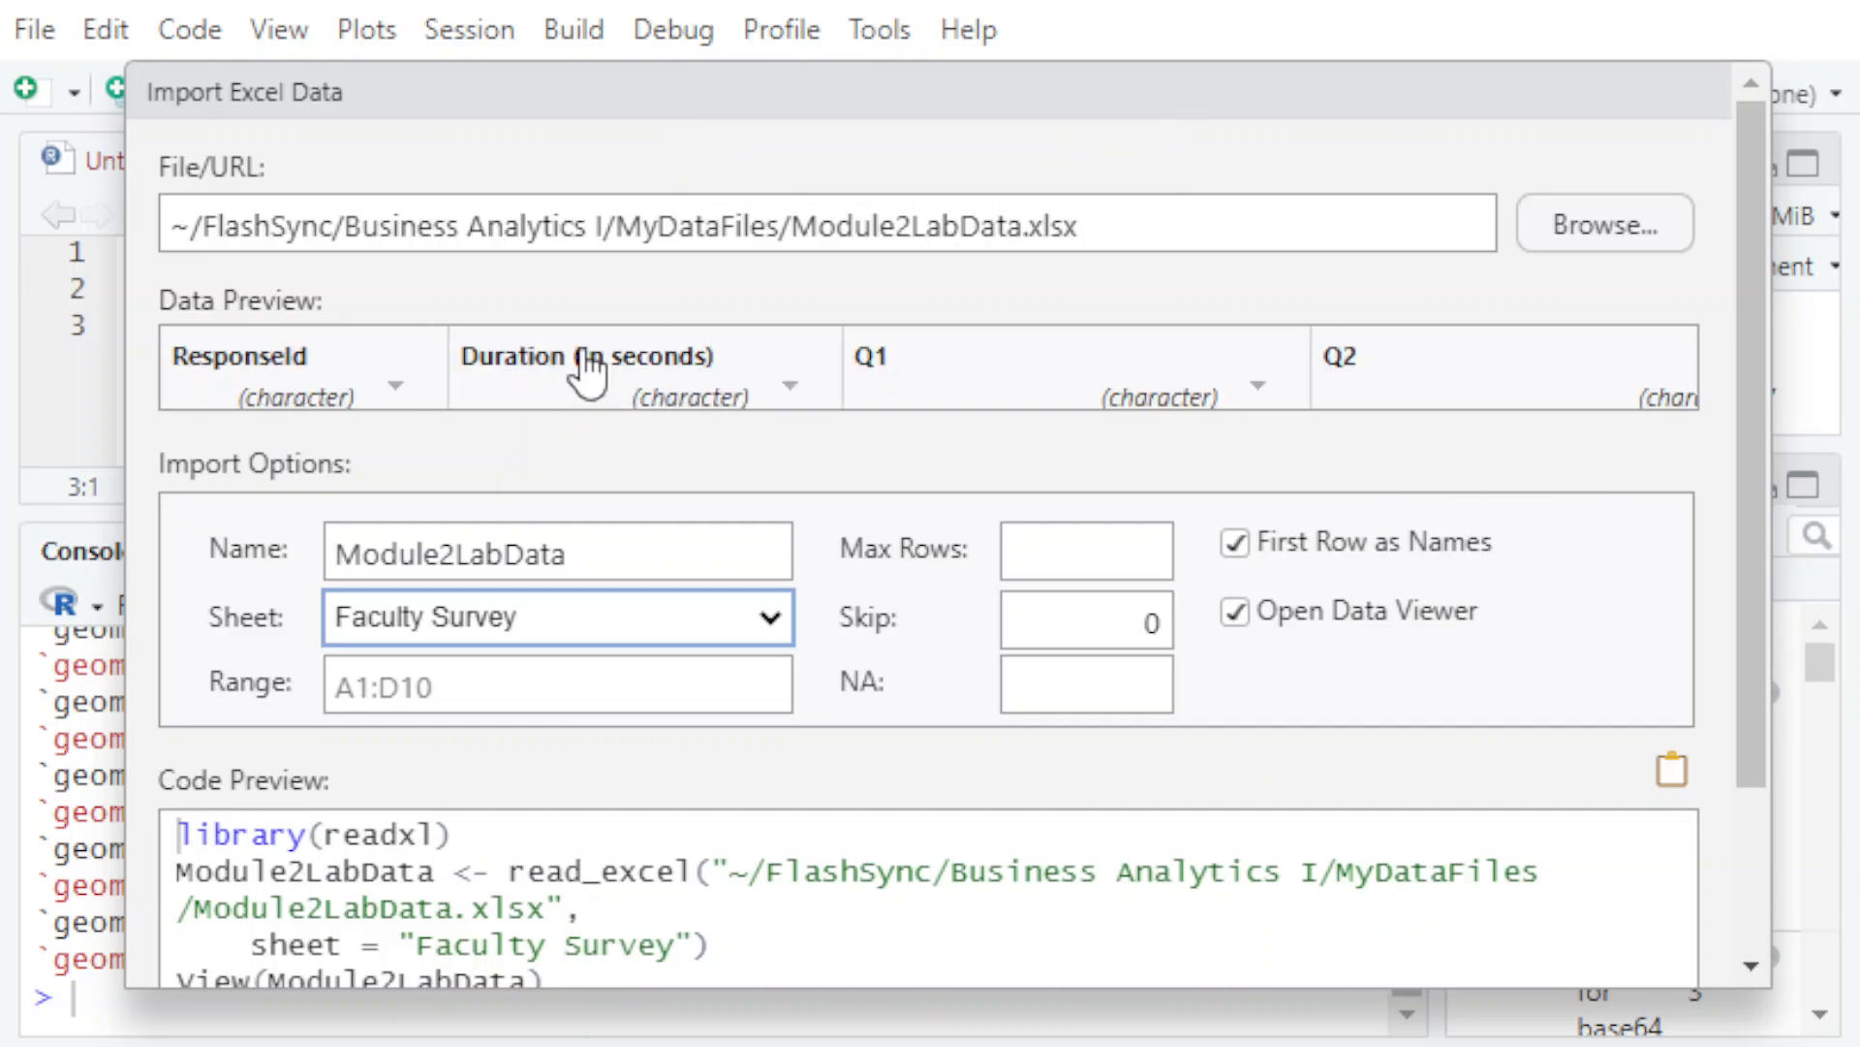
- Set the Duration (in seconds) column type to Numeric, import the sheet, and review the imported duration values
click(791, 388)
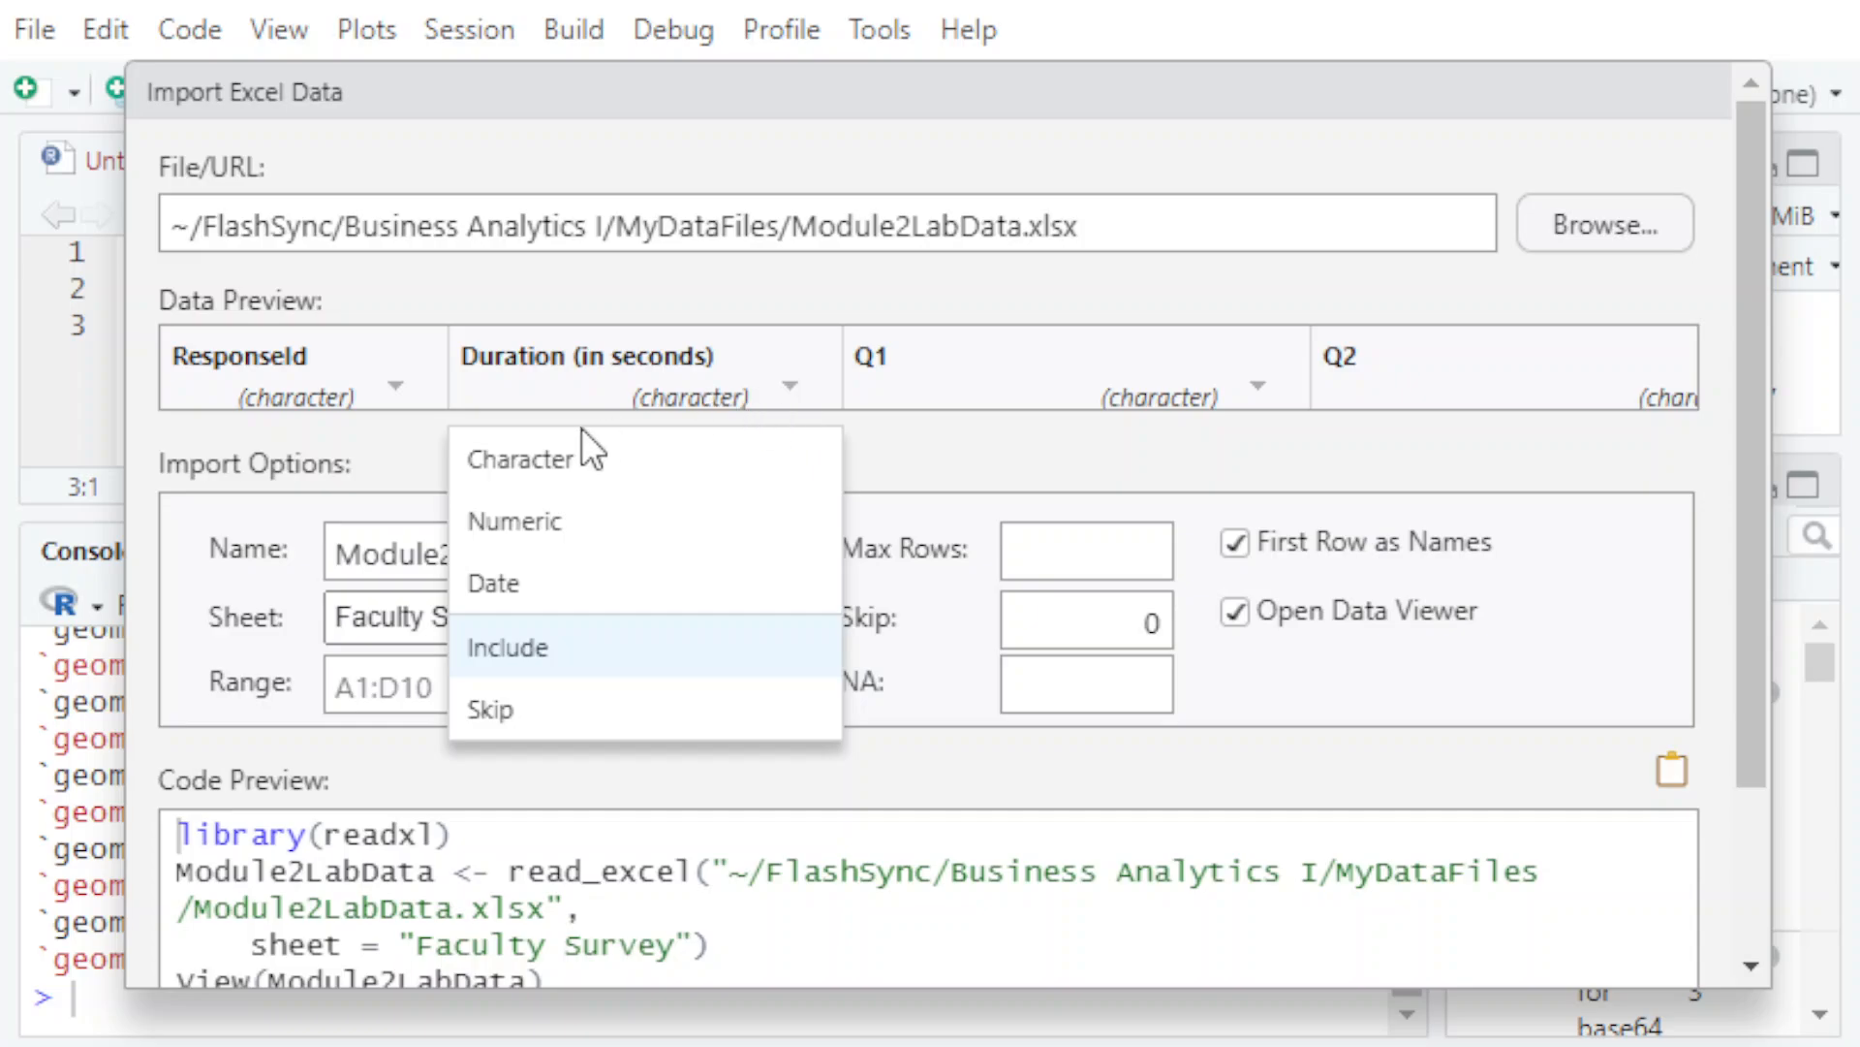
click(548, 539)
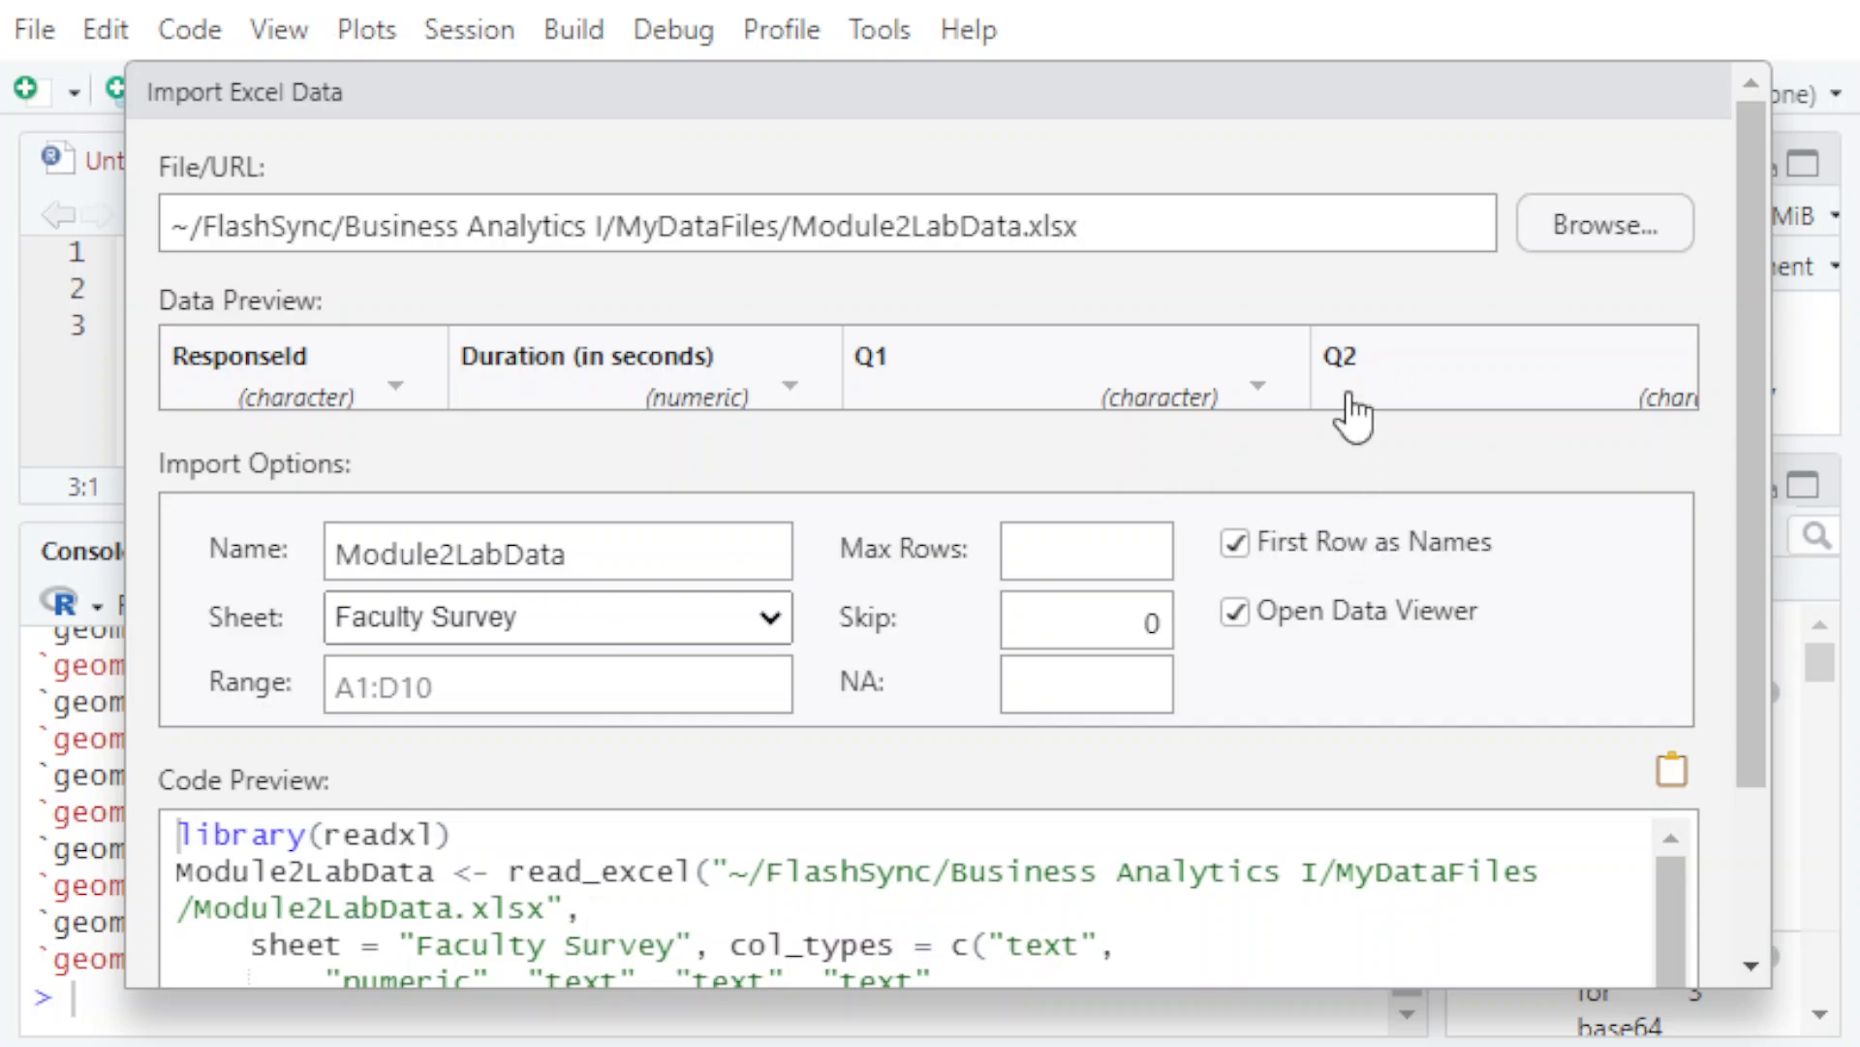
scroll(1357, 419, down, 3)
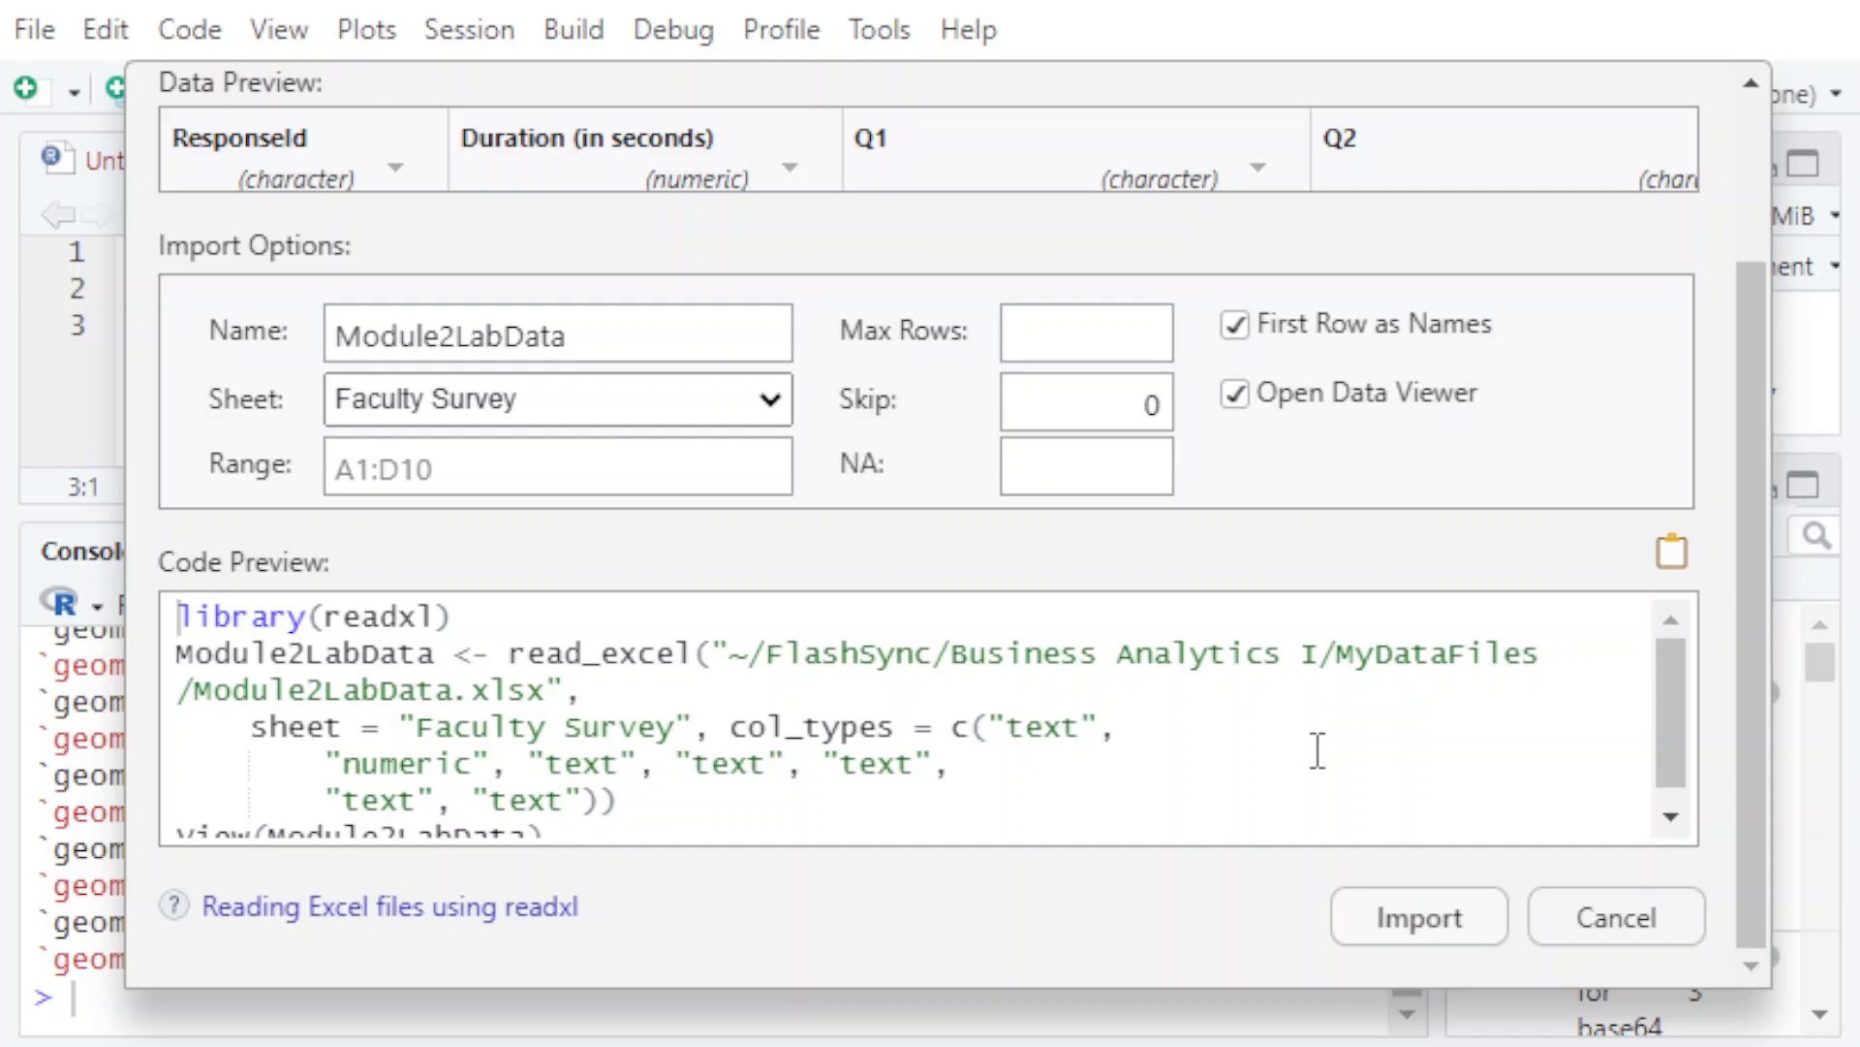
click(1441, 925)
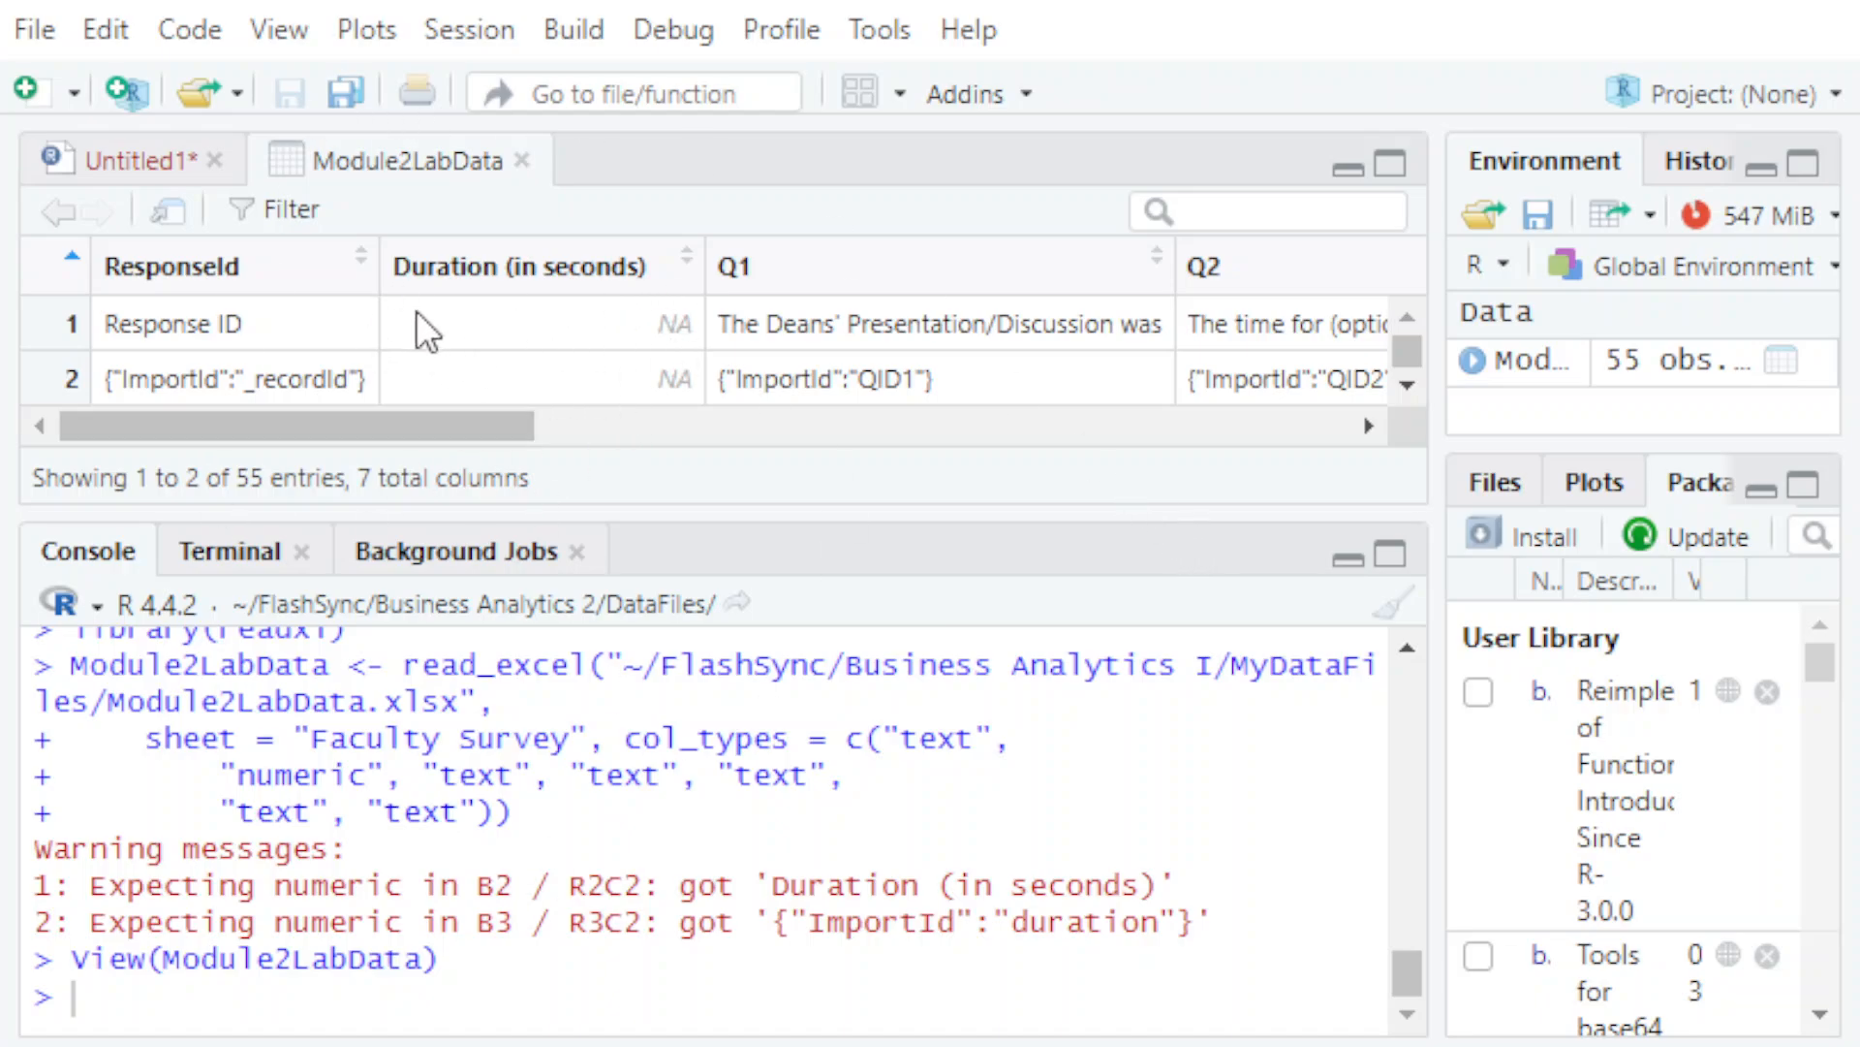
scroll(539, 336, down, 4)
scroll(538, 333, down, 6)
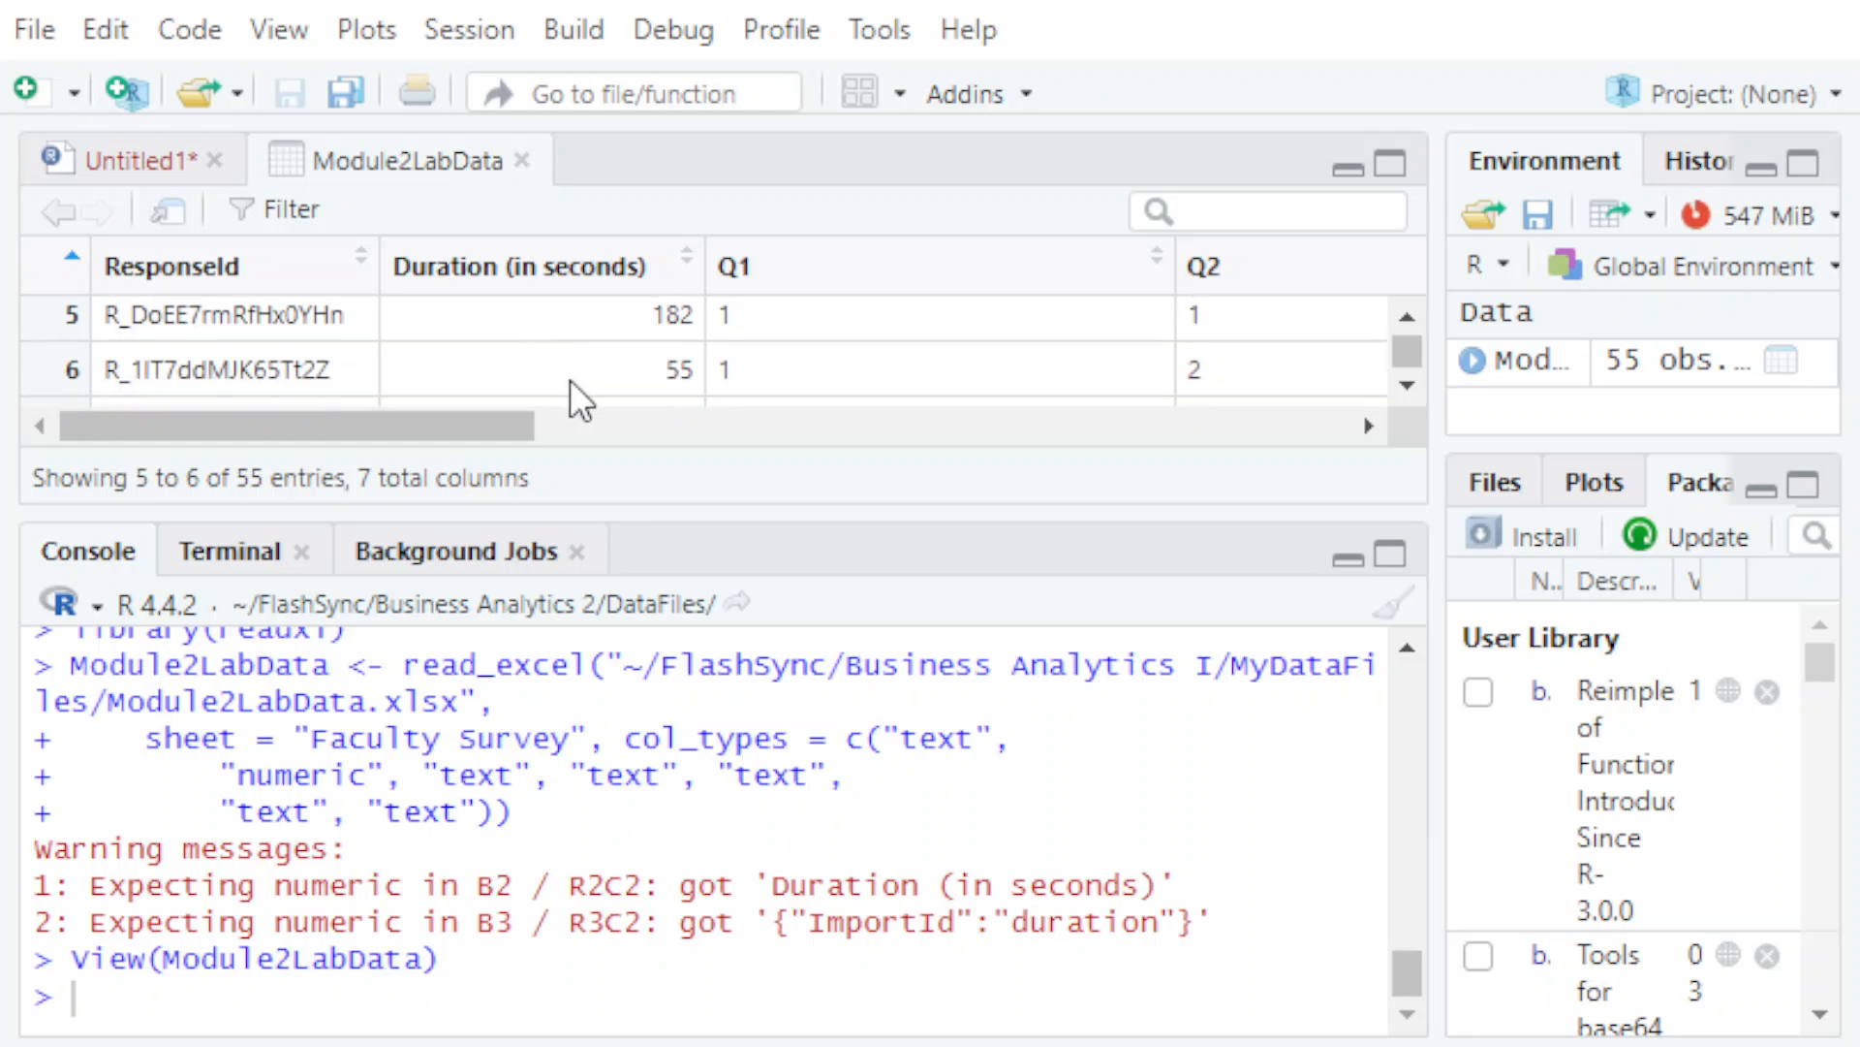
- Add library(summarytools) on line 3 of the Untitled1 script and run it
click(109, 153)
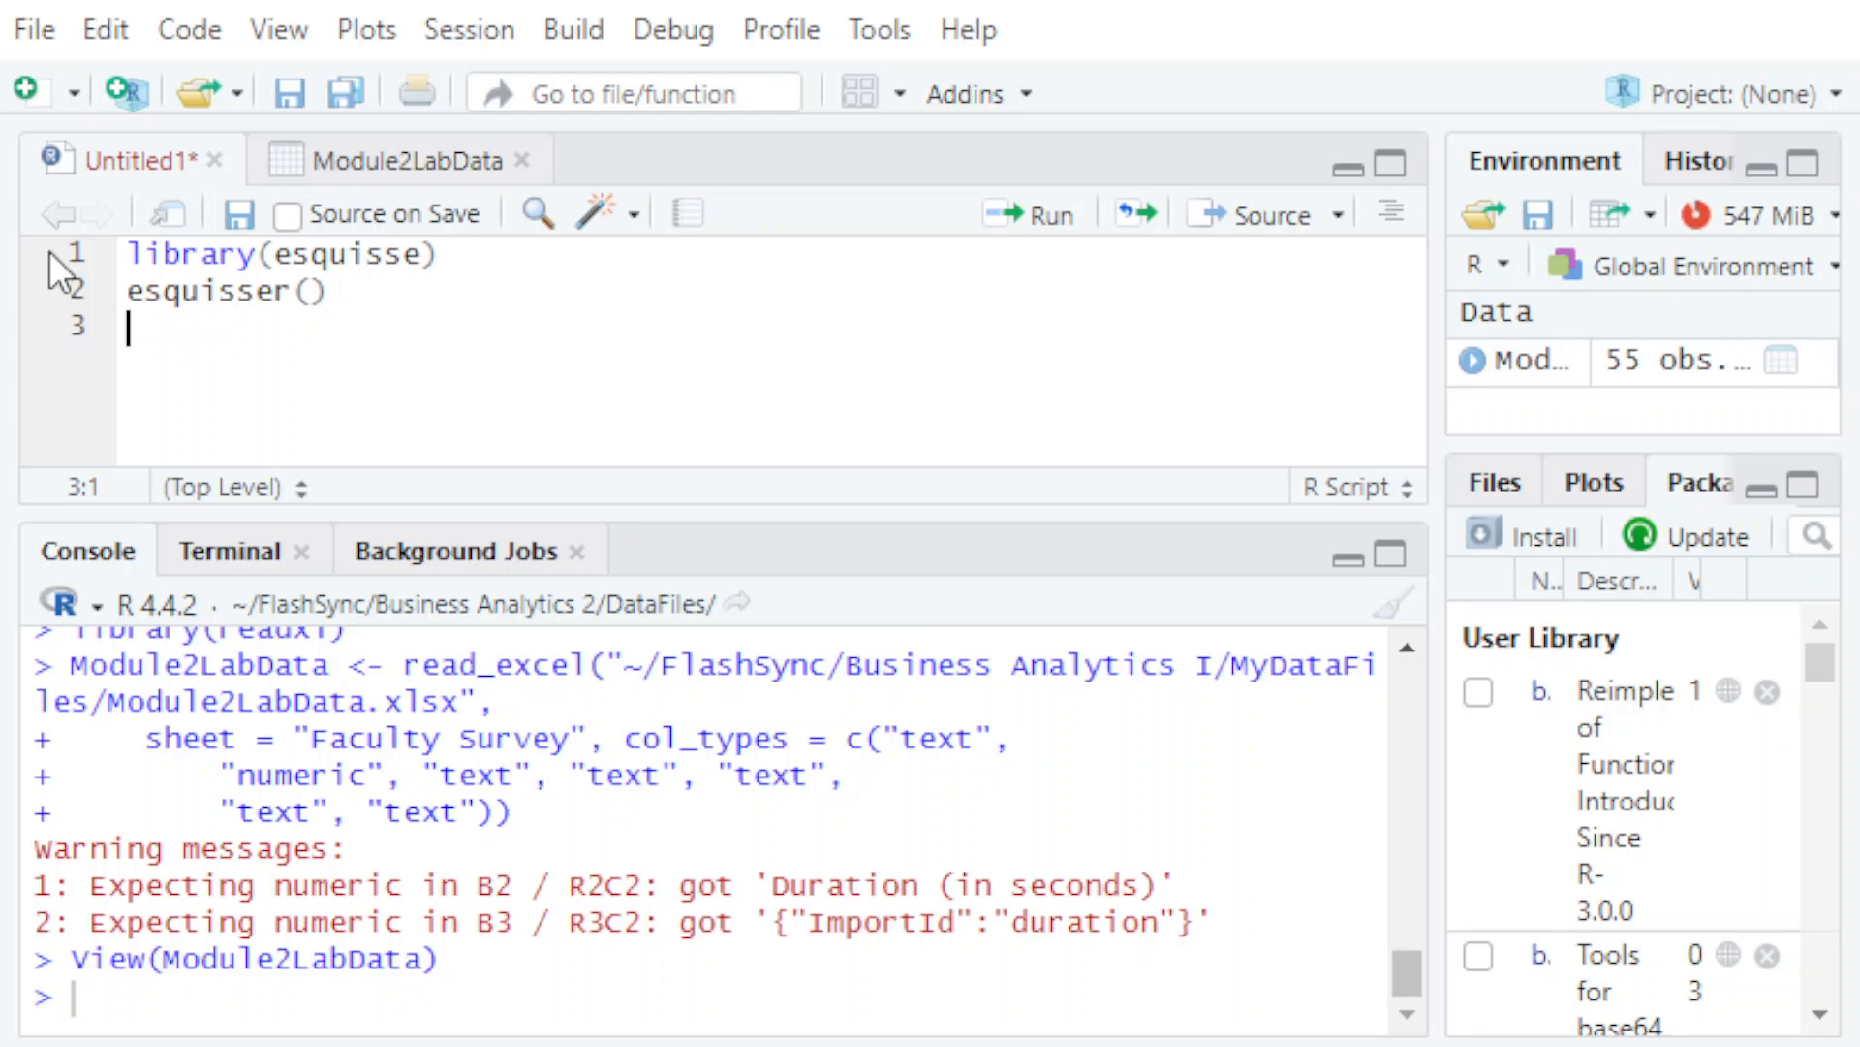
text(library(sum)
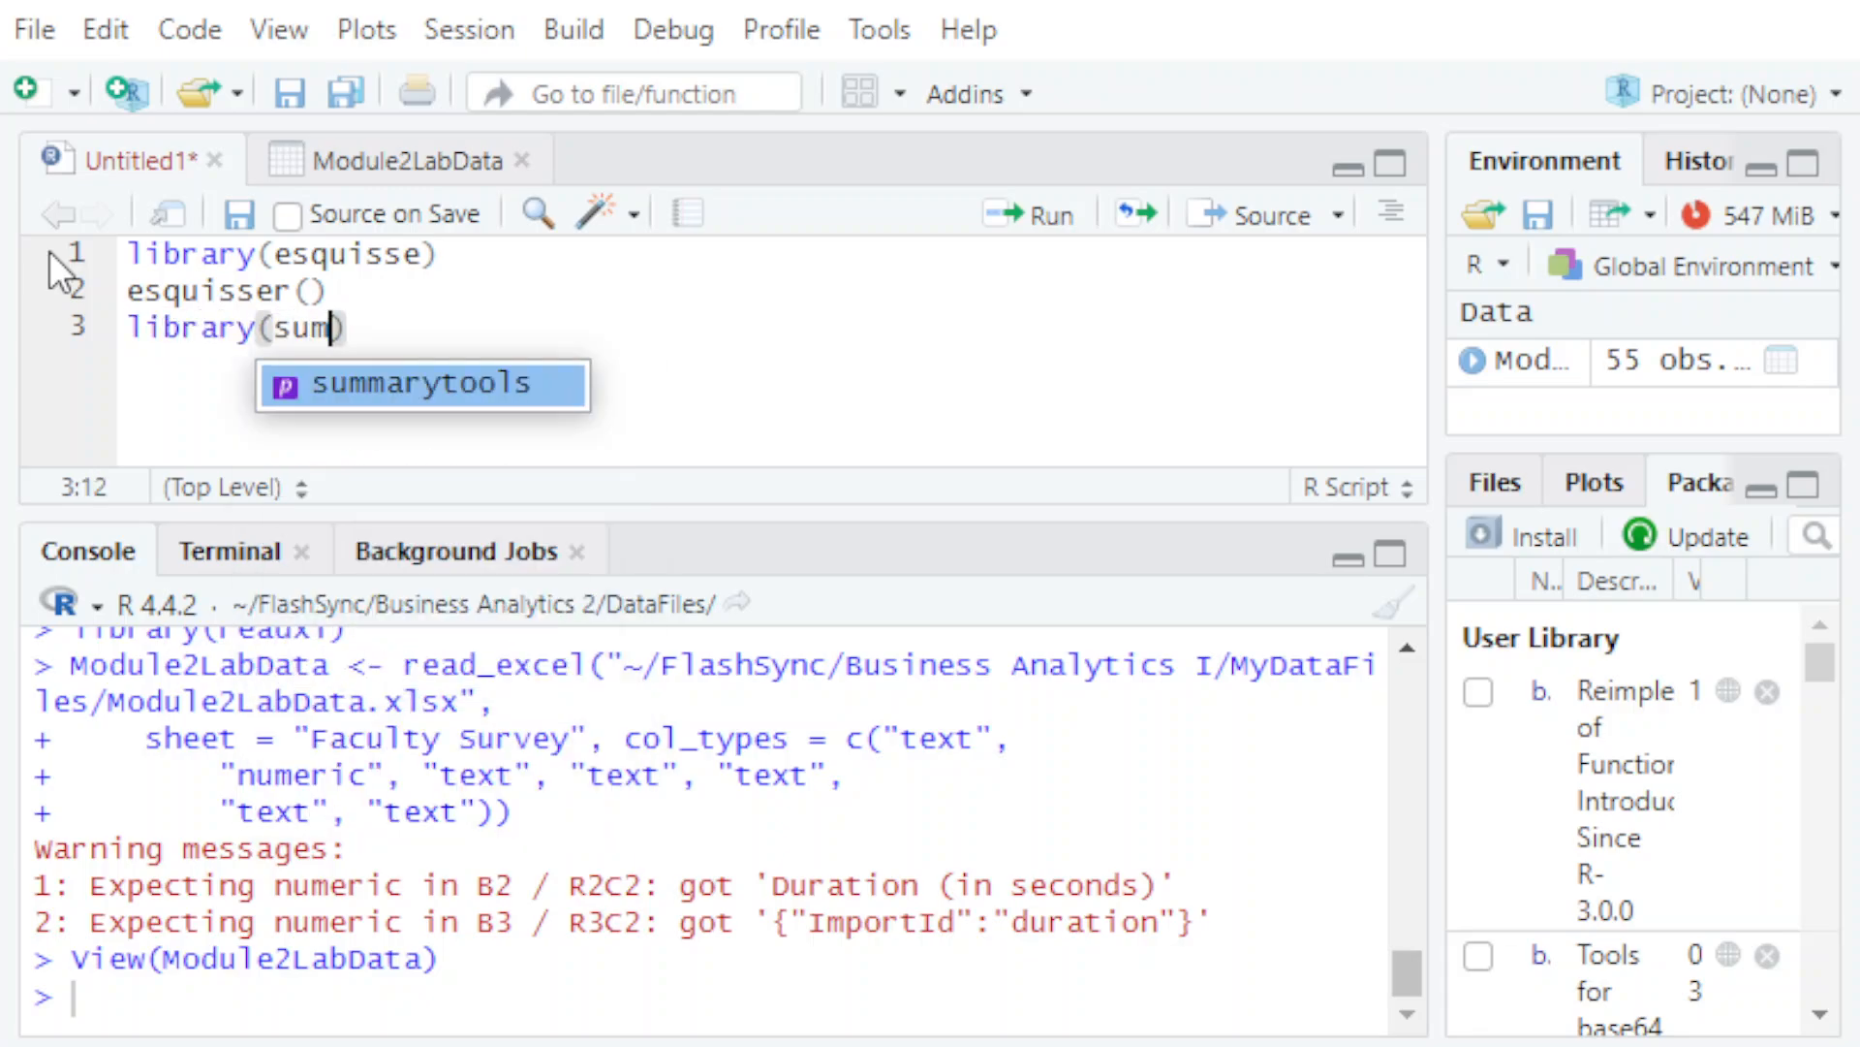
key(Tab)
text())
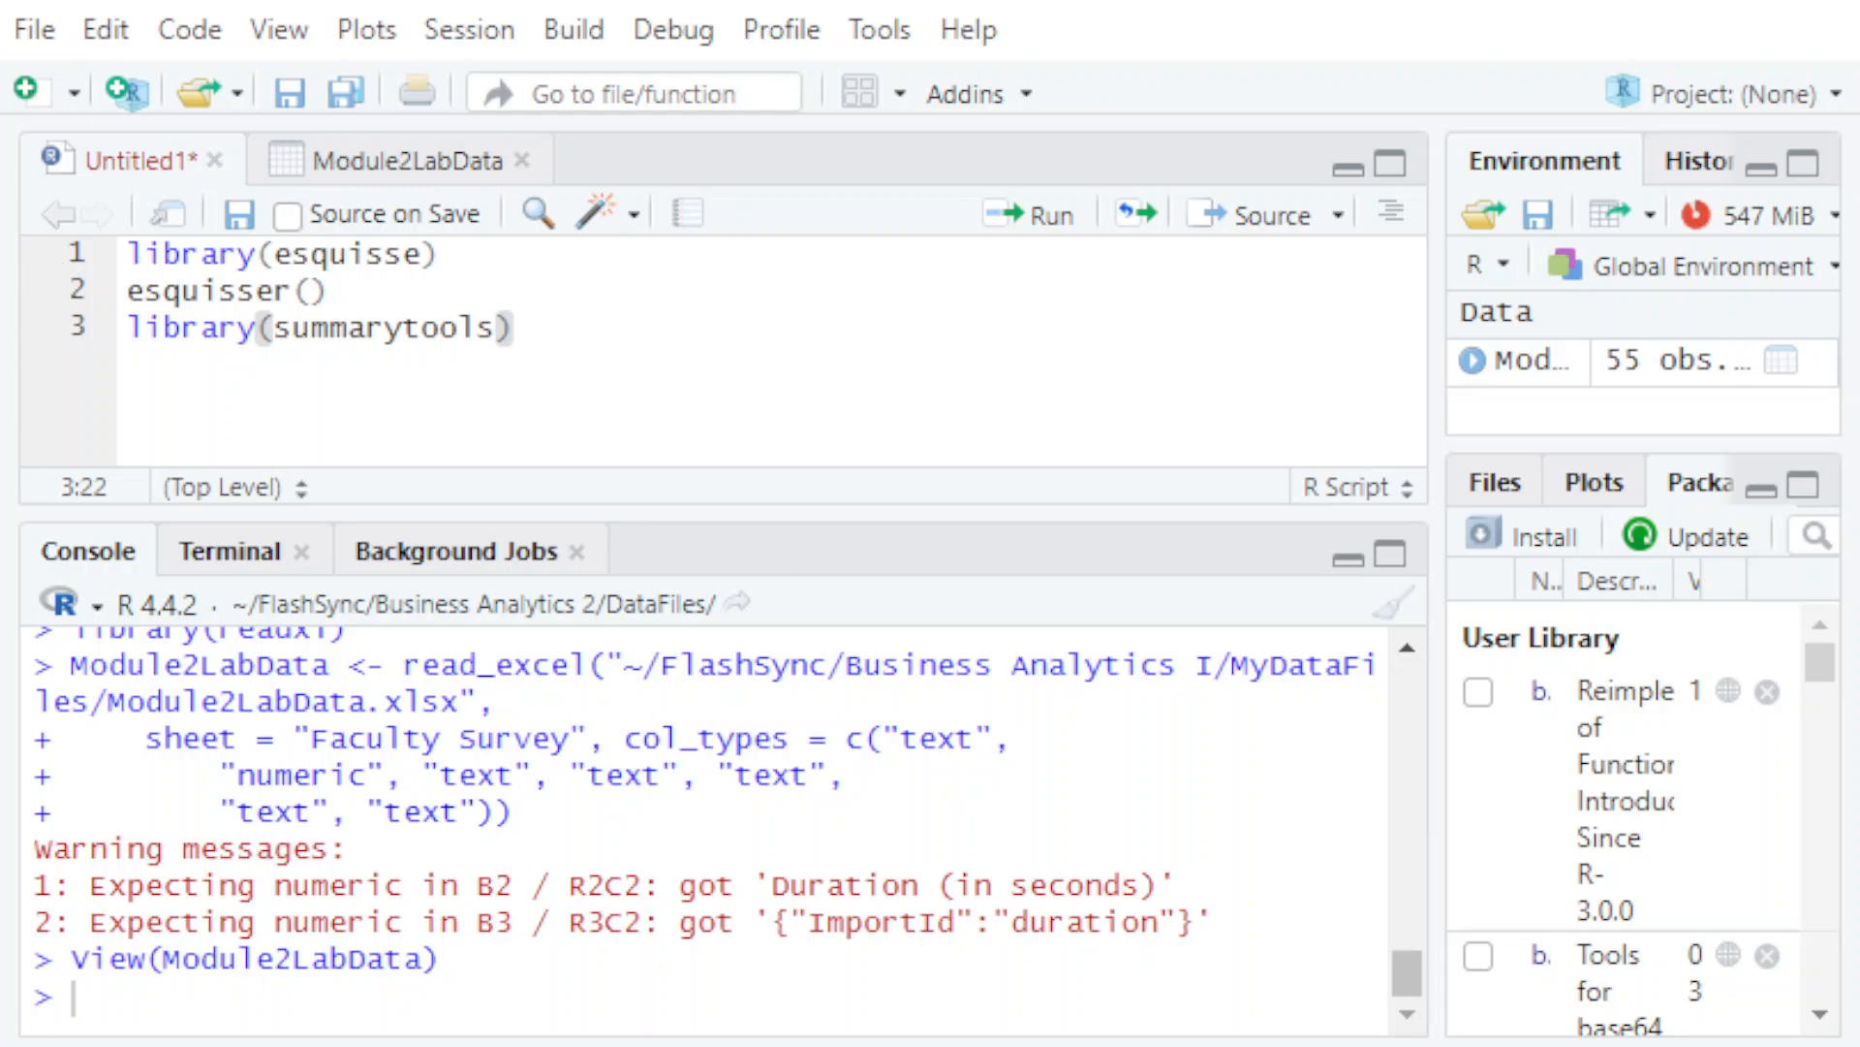
click(1039, 215)
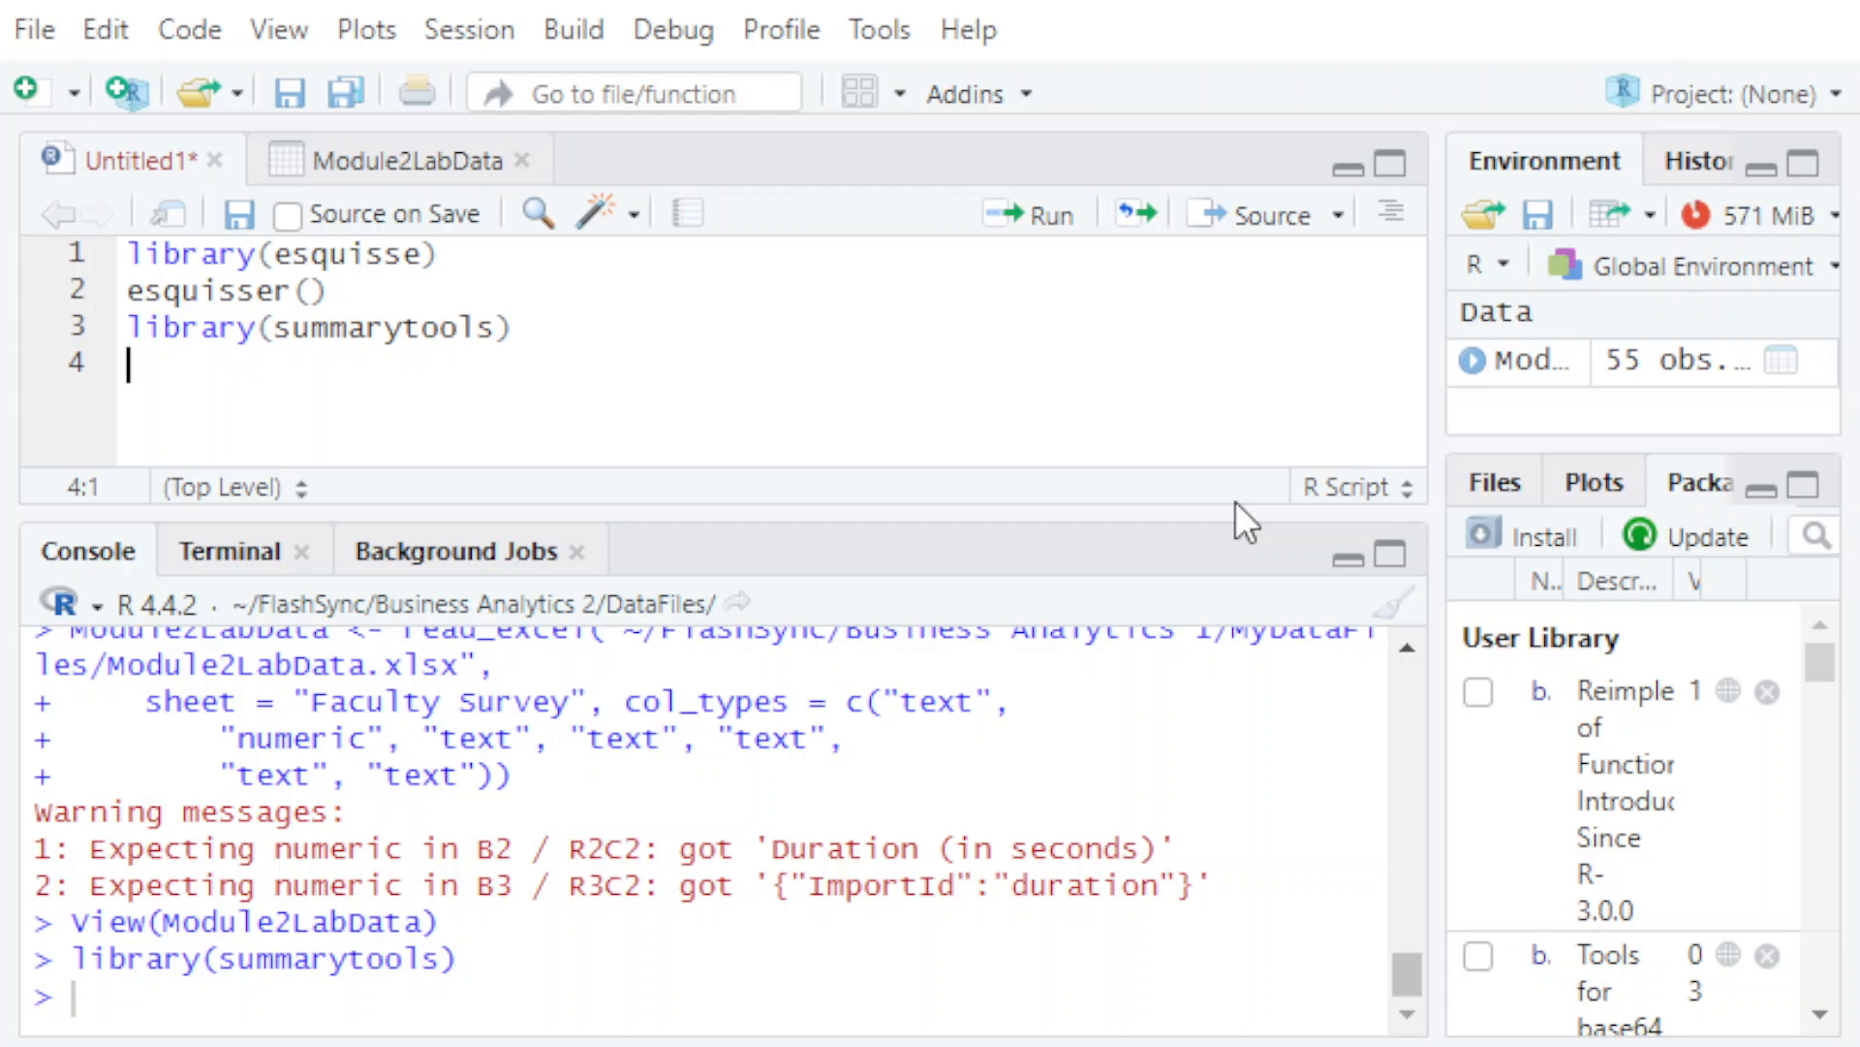
- Add descr(Module2LabData$`Duration (in seconds)`) on line 4 of the Untitled1 script and run it
text(des)
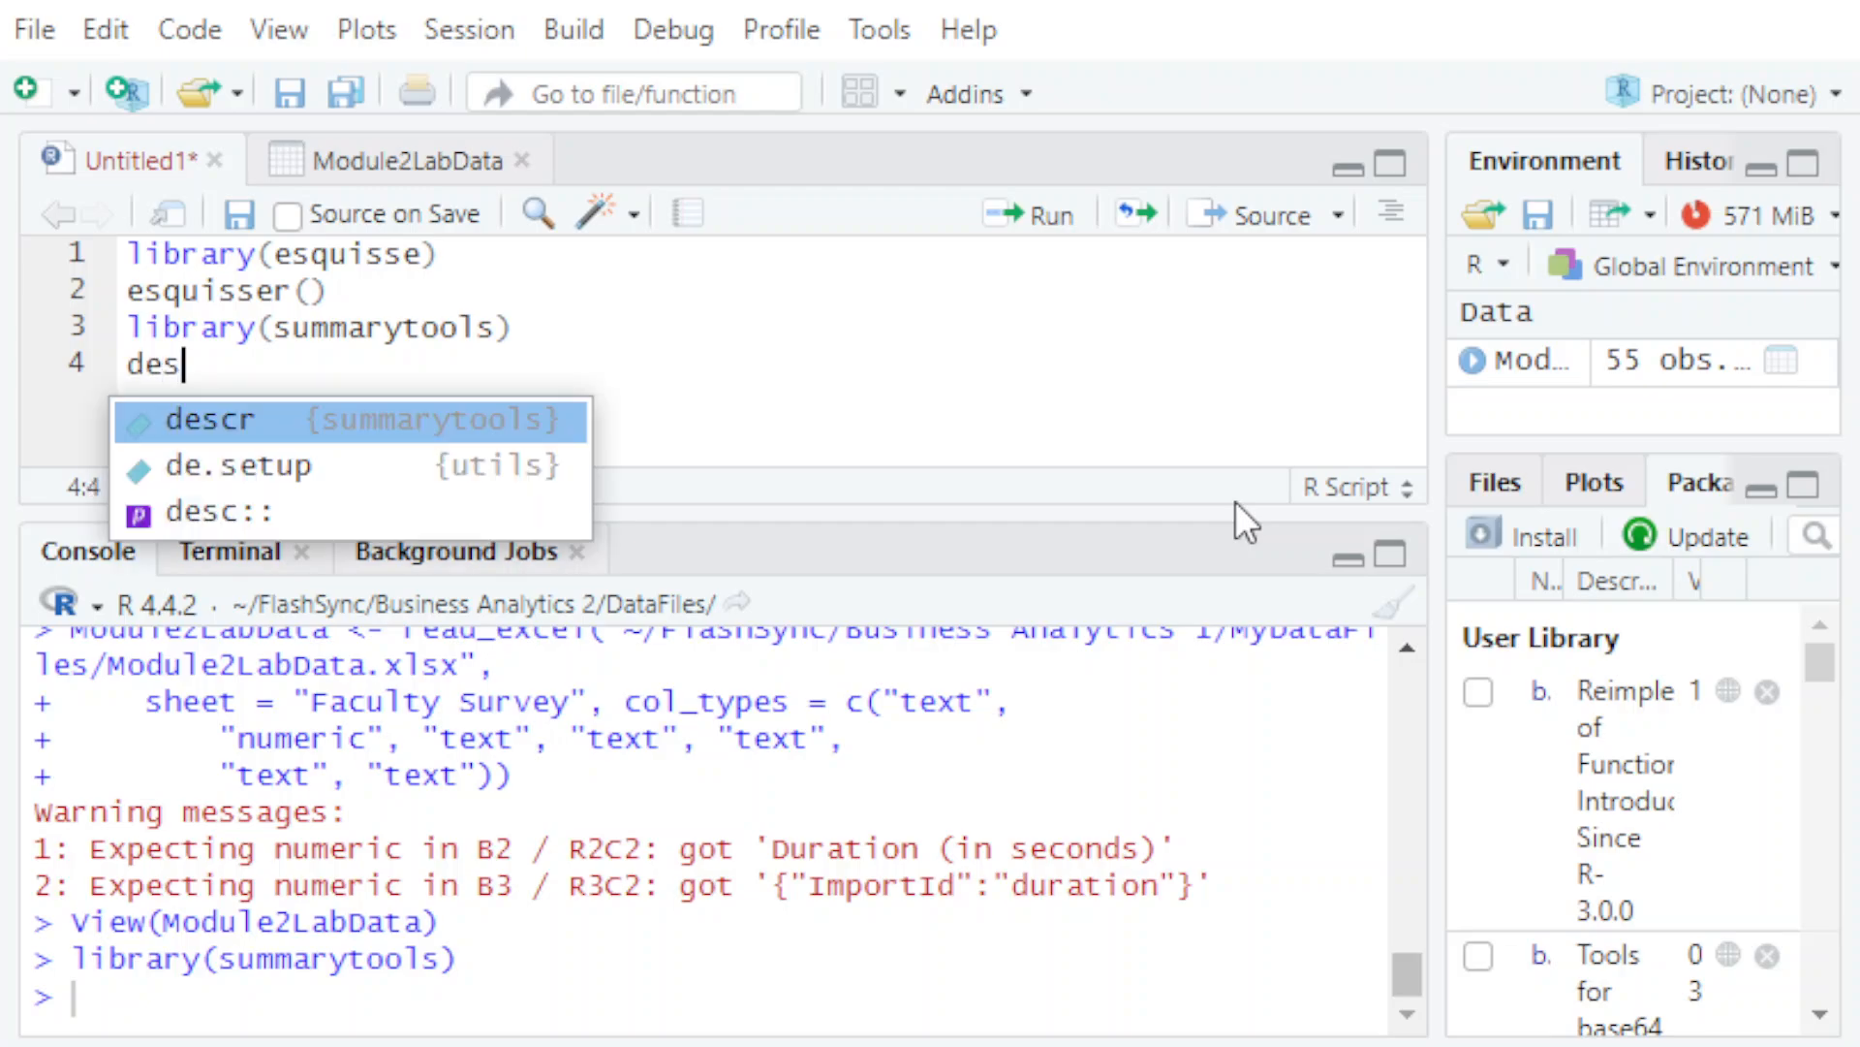
text(cr()
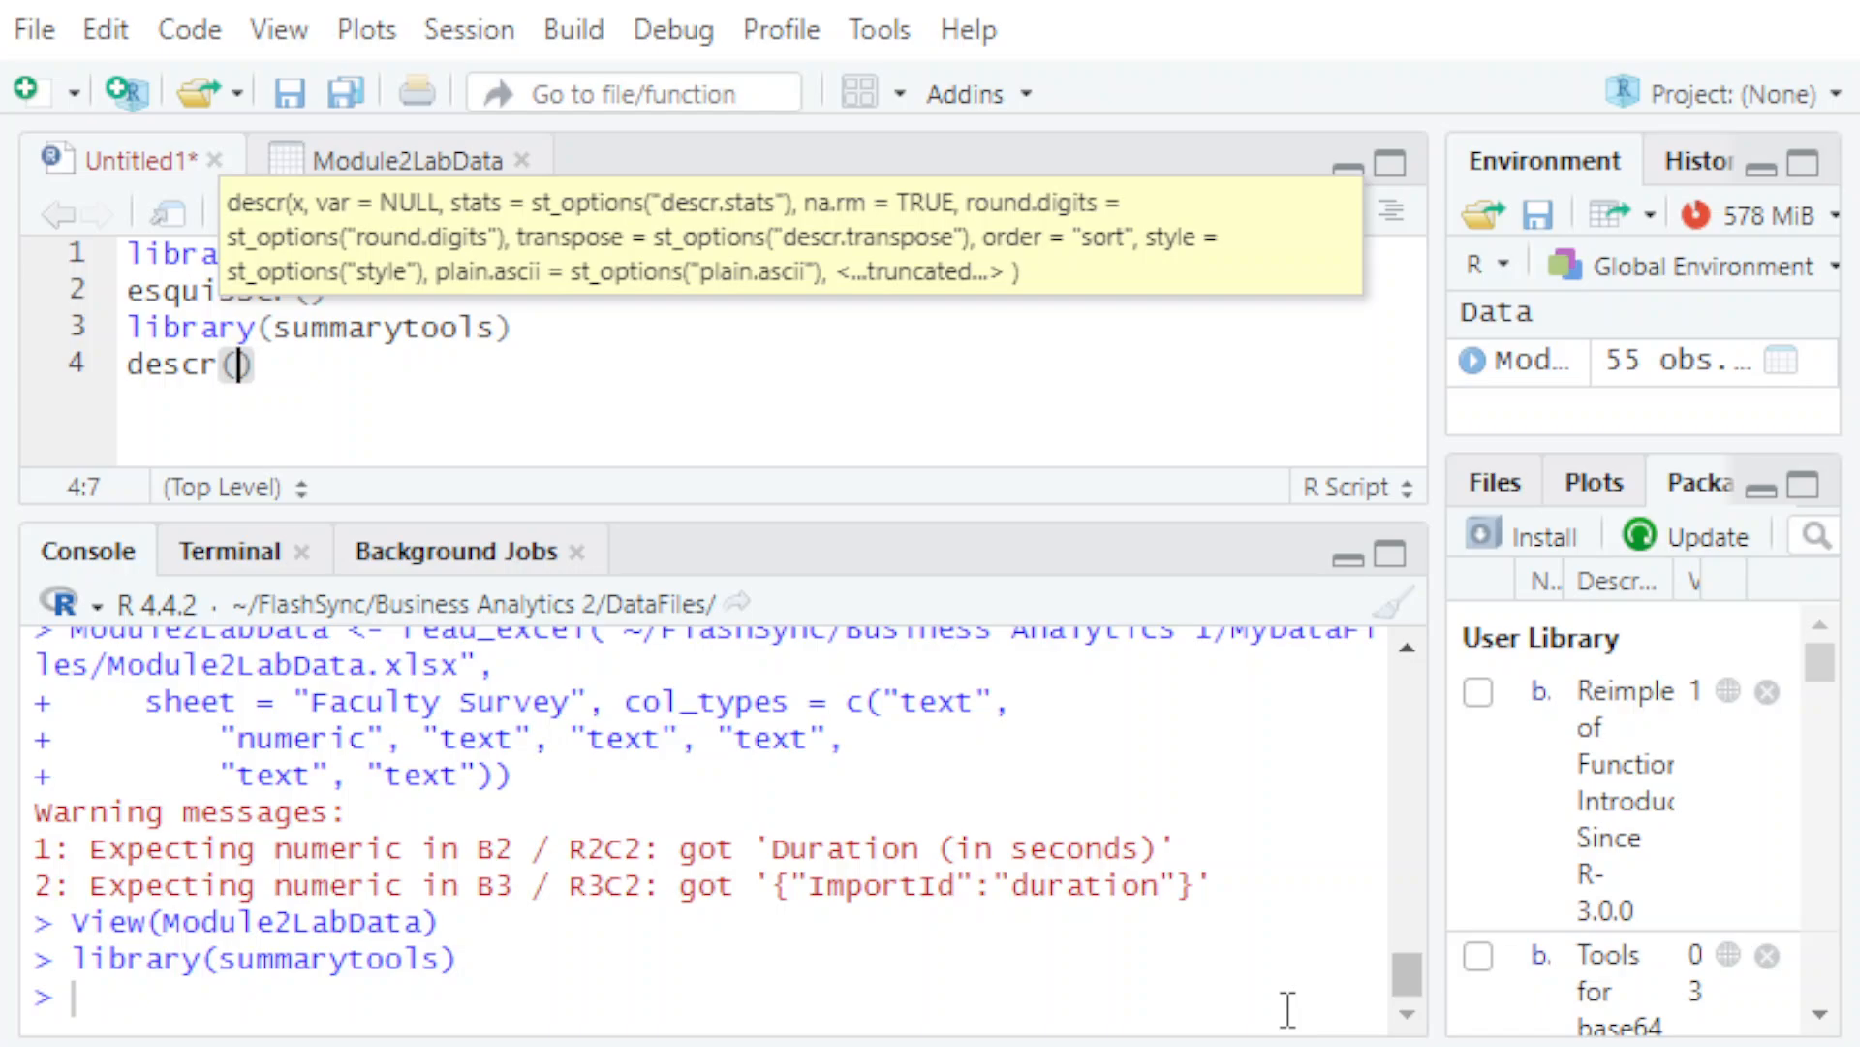
text(Modu)
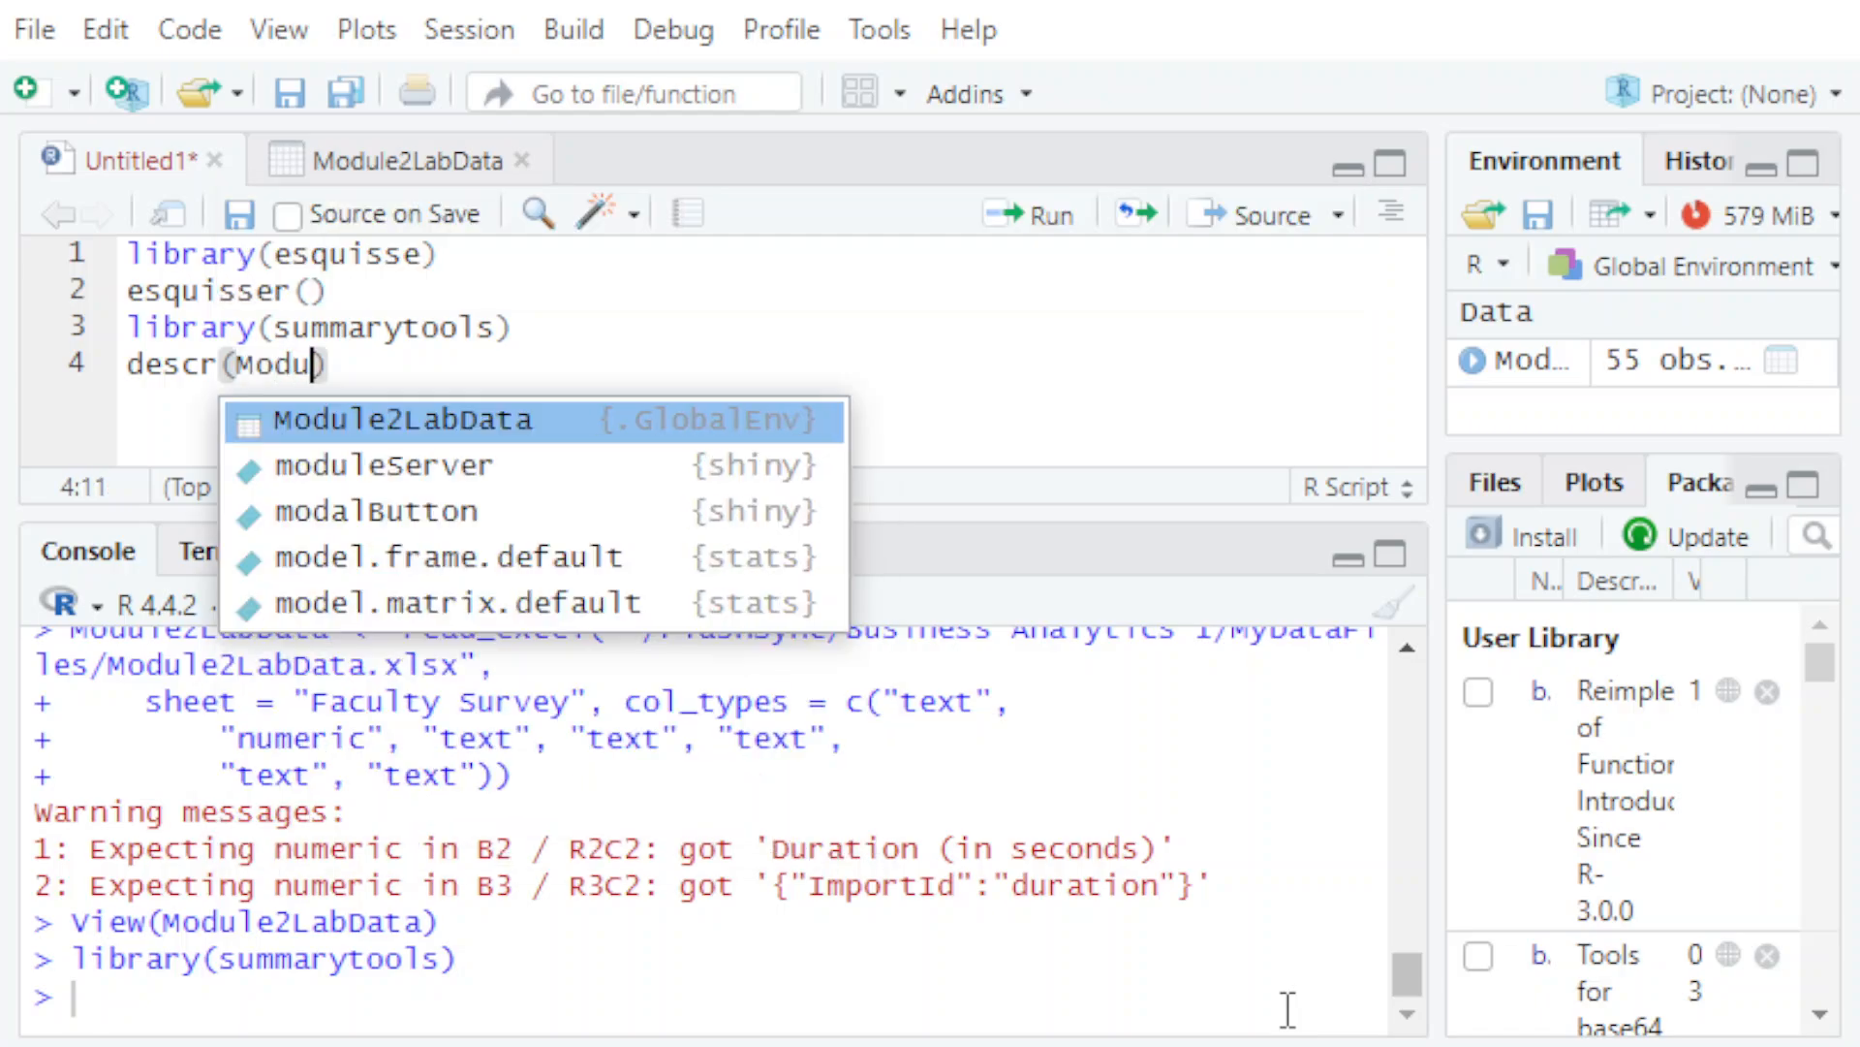
key(Tab)
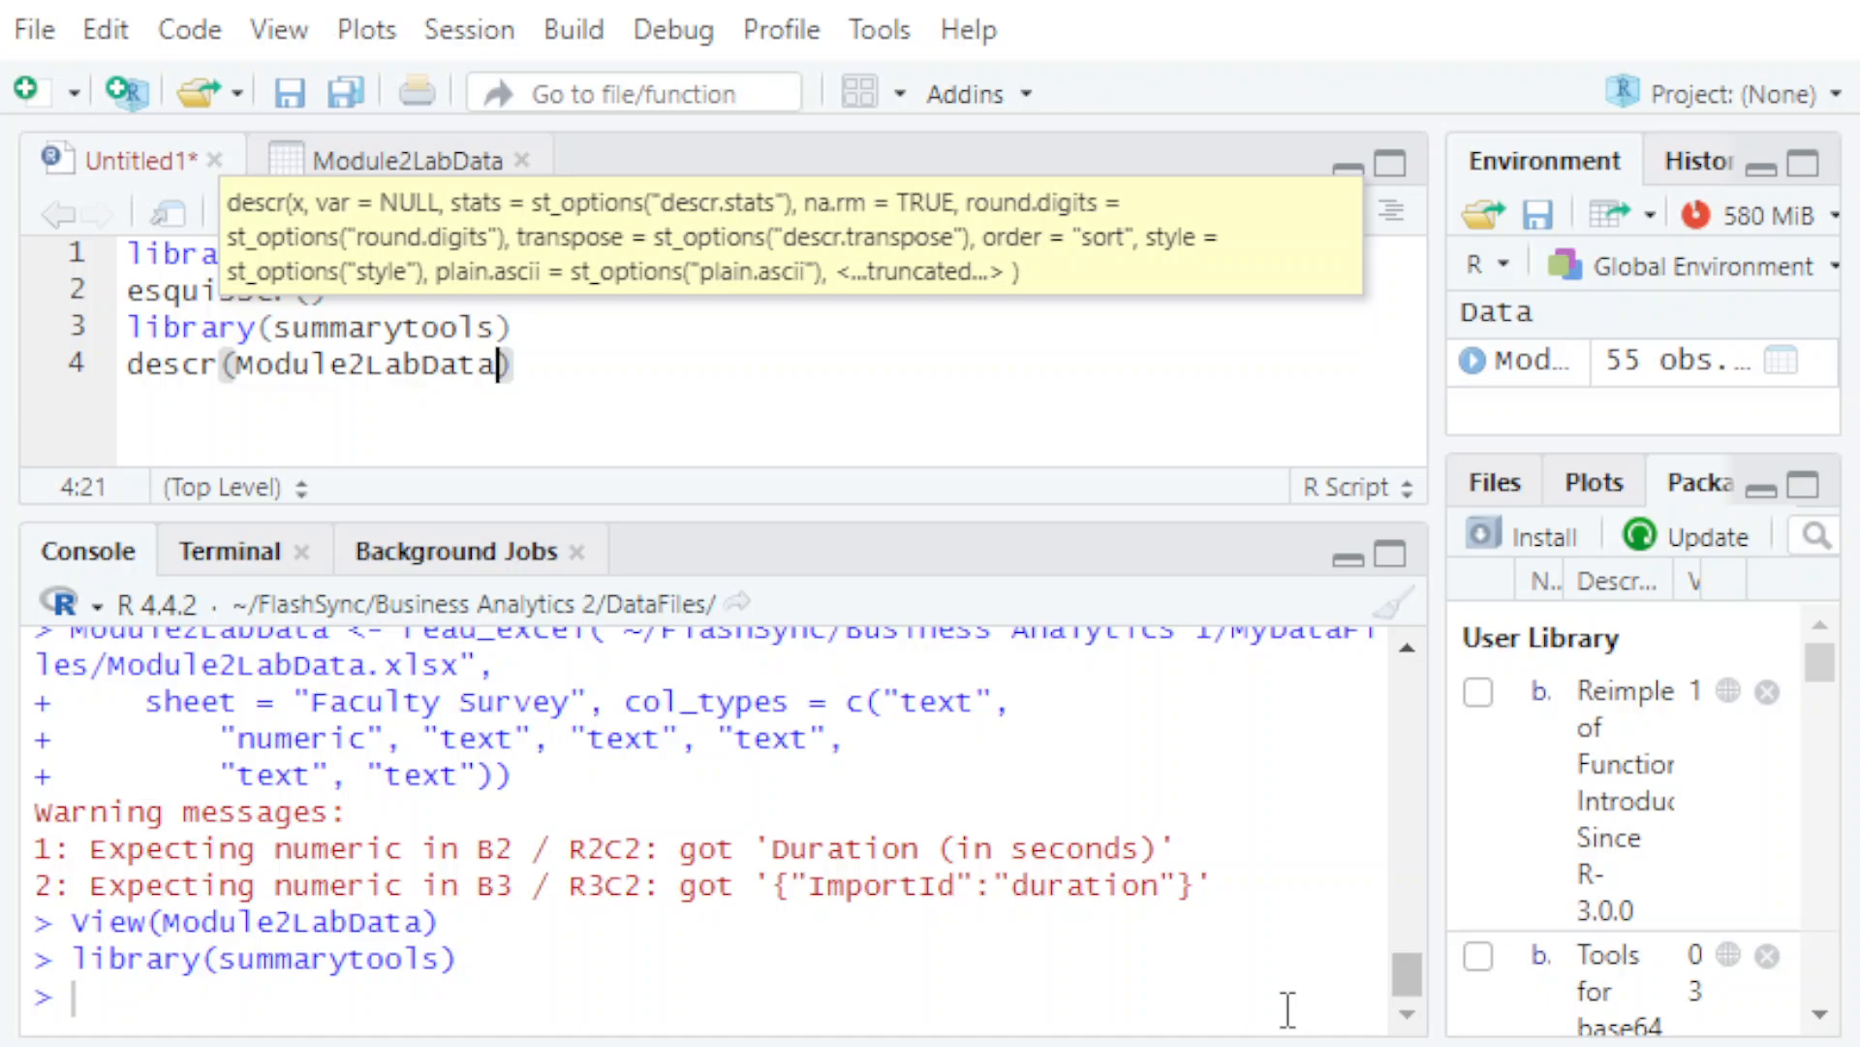
text($)
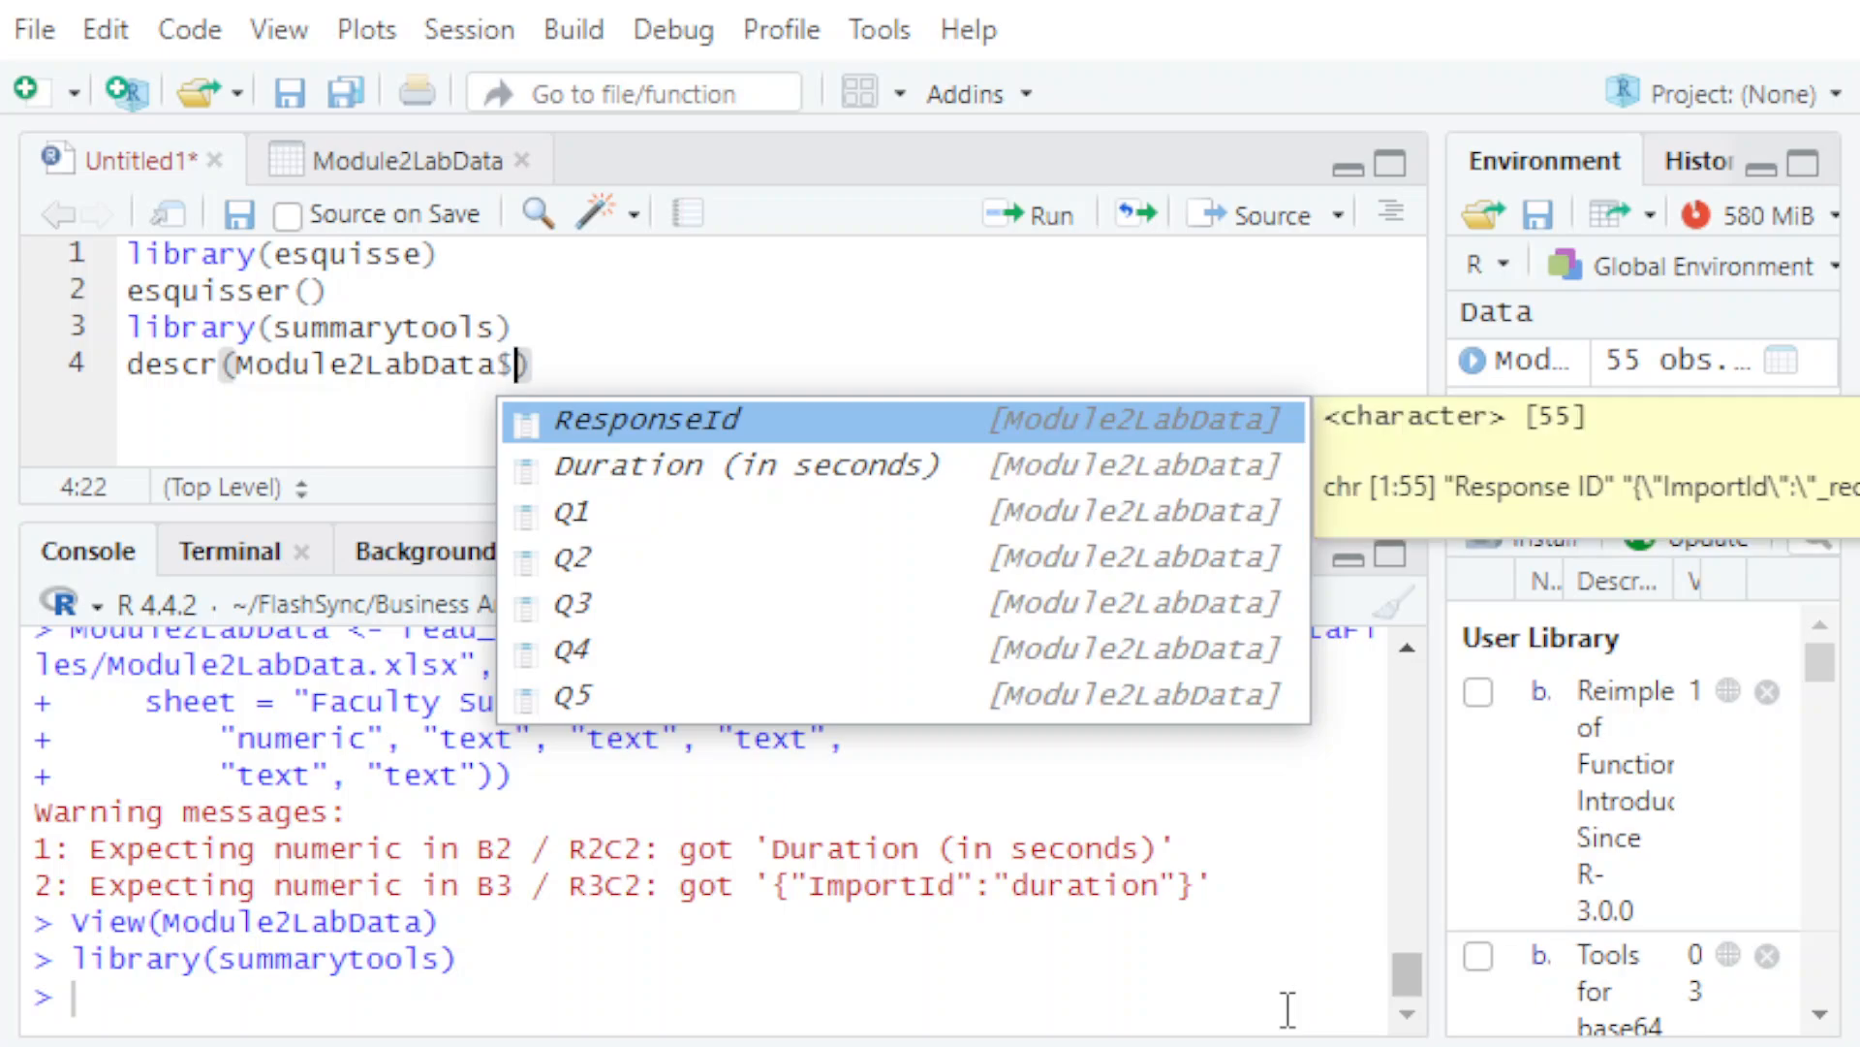
click(689, 475)
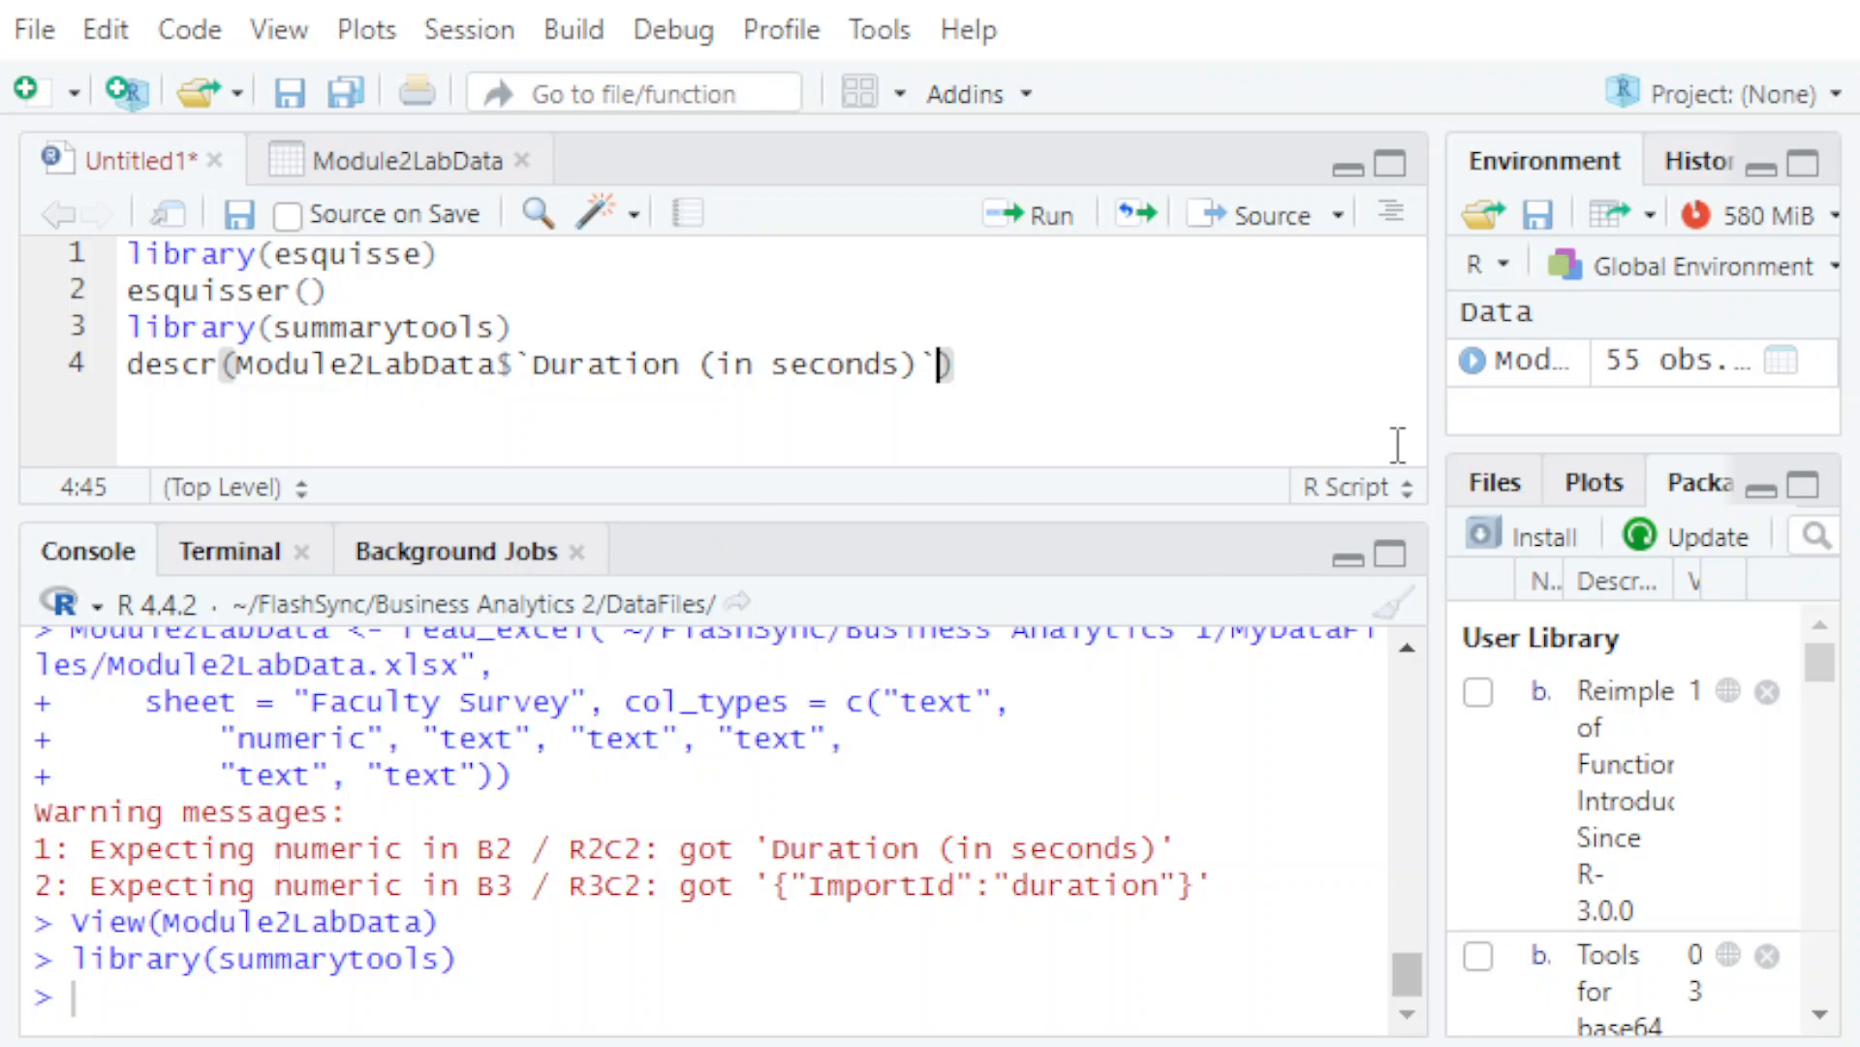
click(1004, 373)
click(1030, 242)
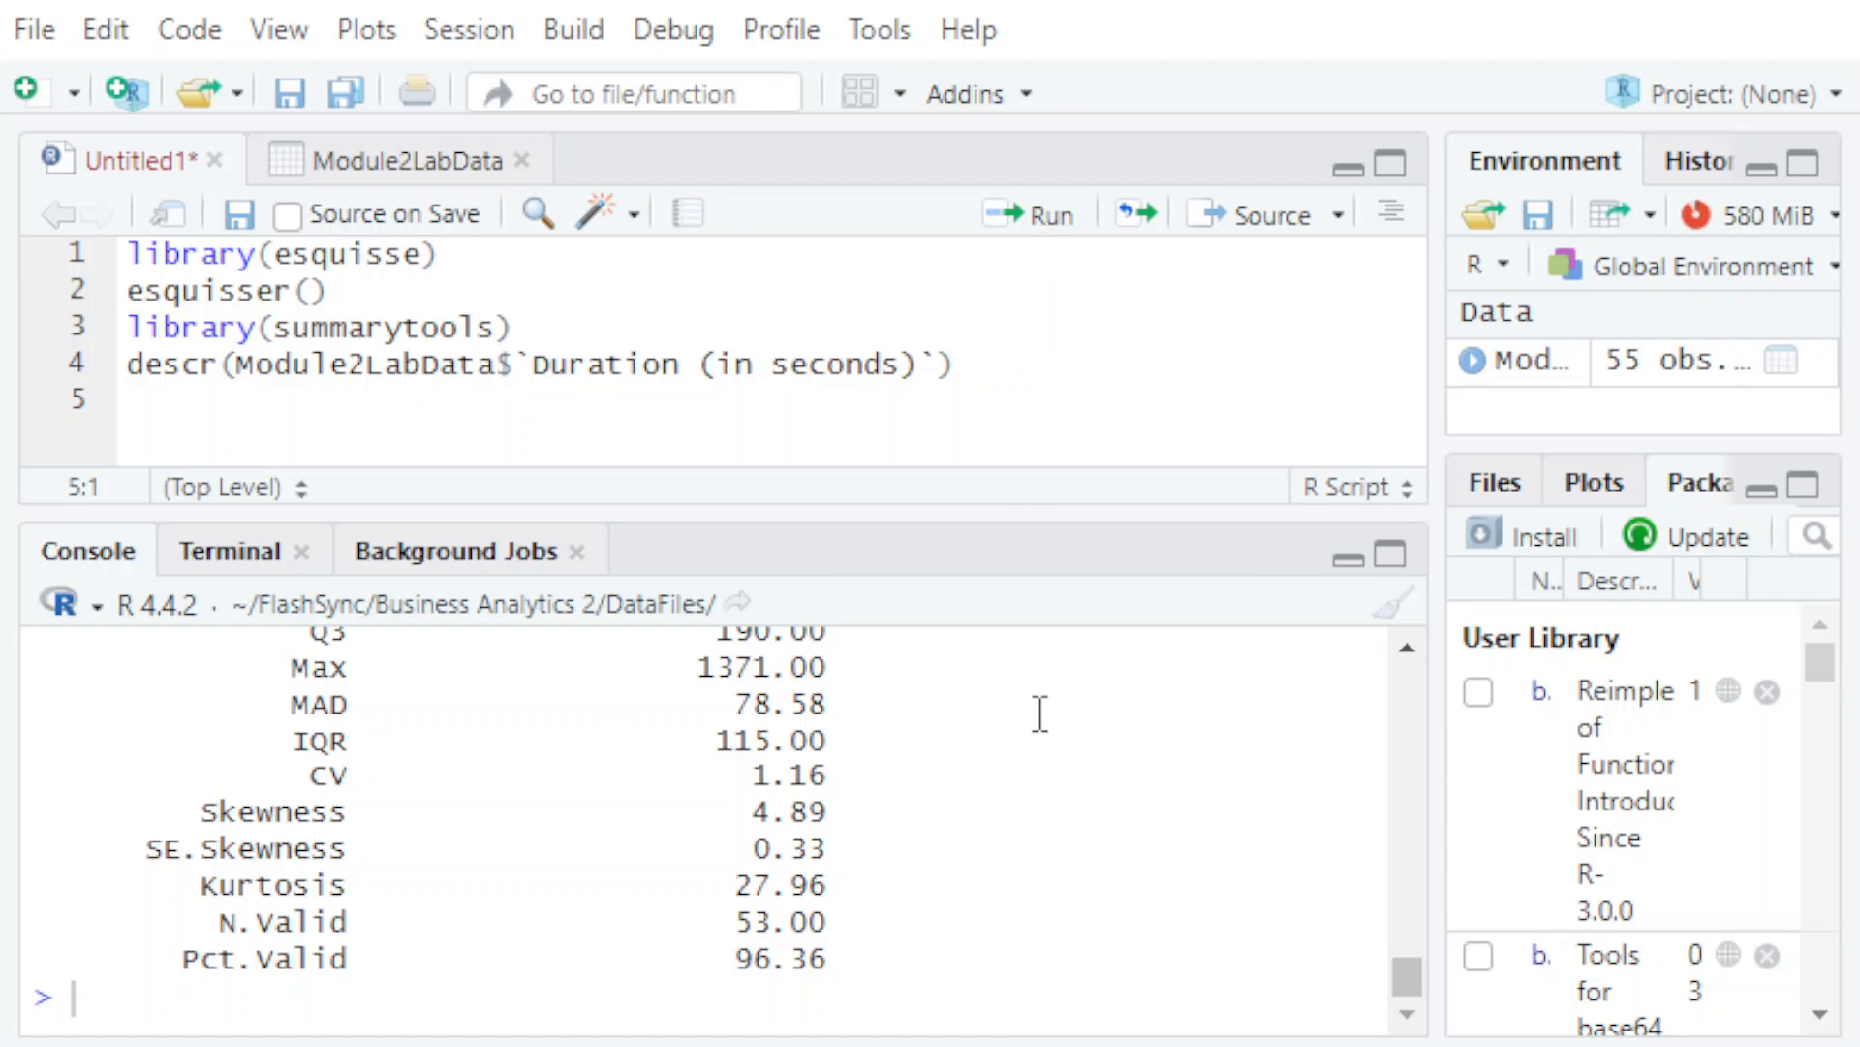
- Review the descriptive statistics for Duration (in seconds) in the console, from the mean through the quartiles, and highlight the MAD row
scroll(1038, 717, up, 5)
scroll(1040, 744, down, 2)
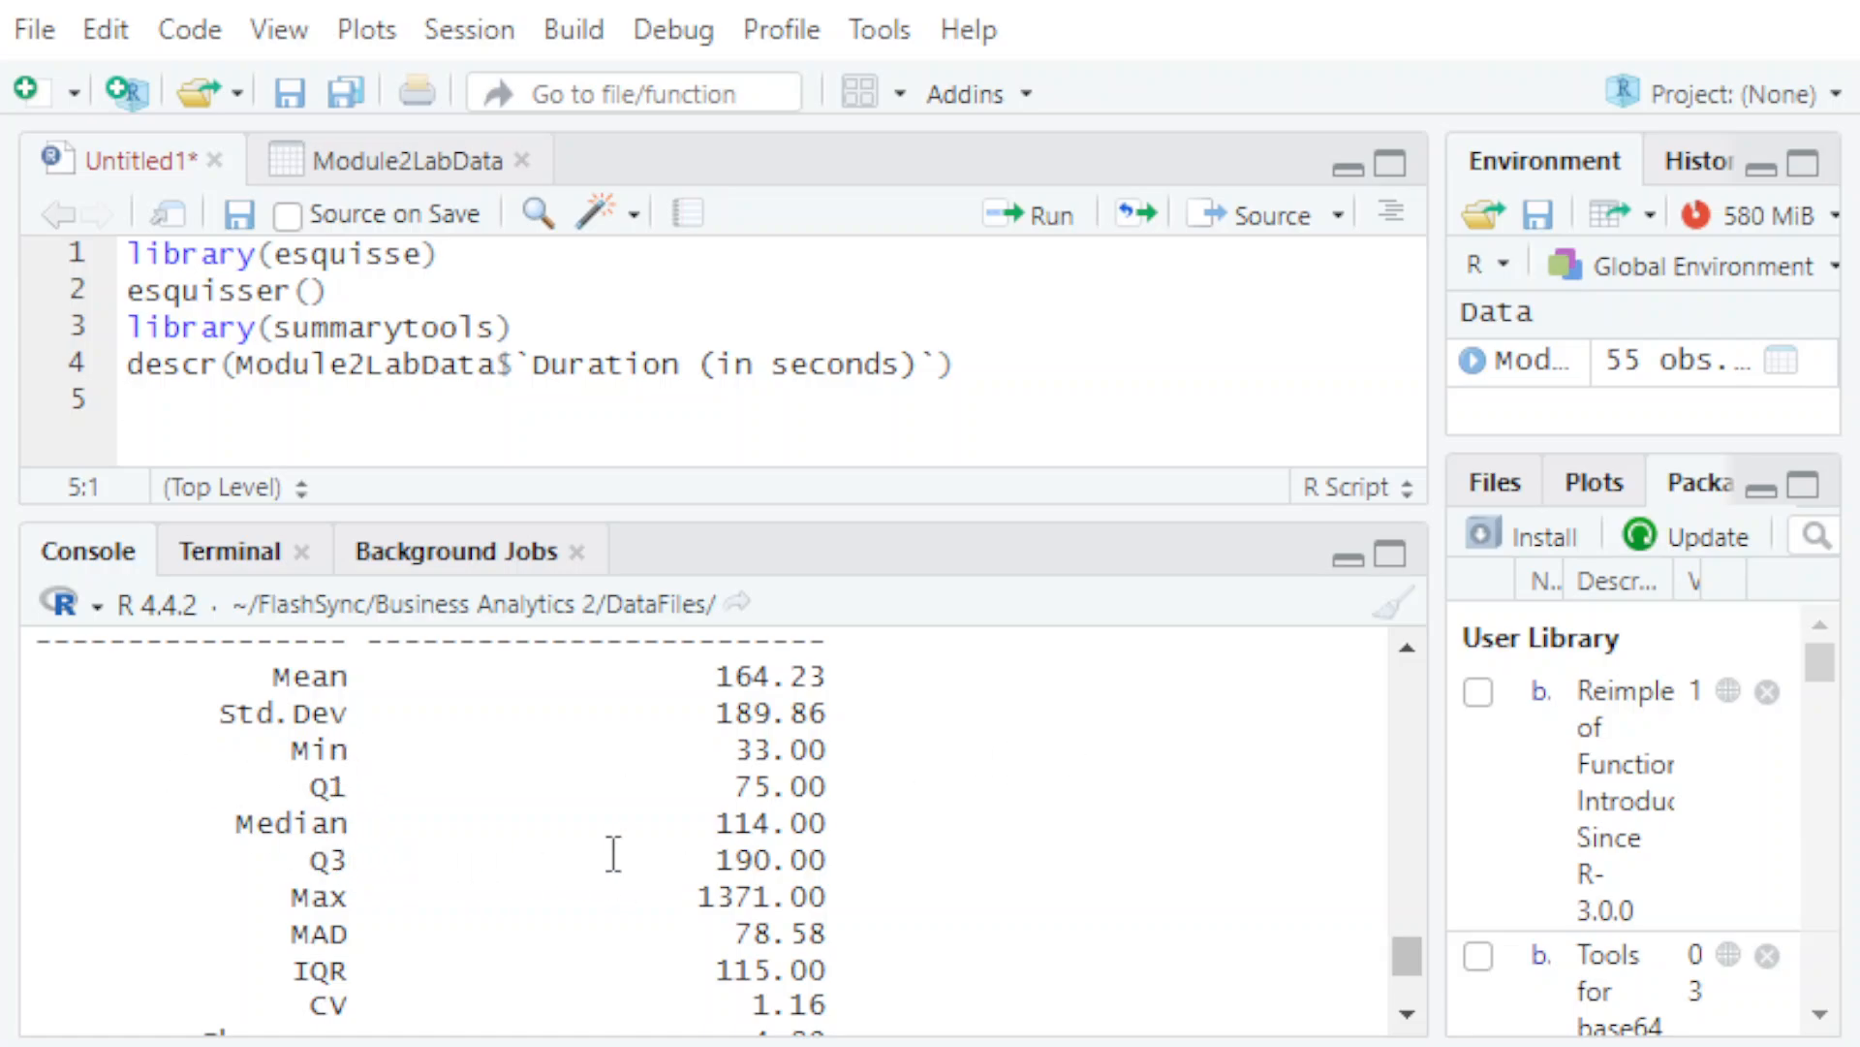
scroll(905, 852, down, 2)
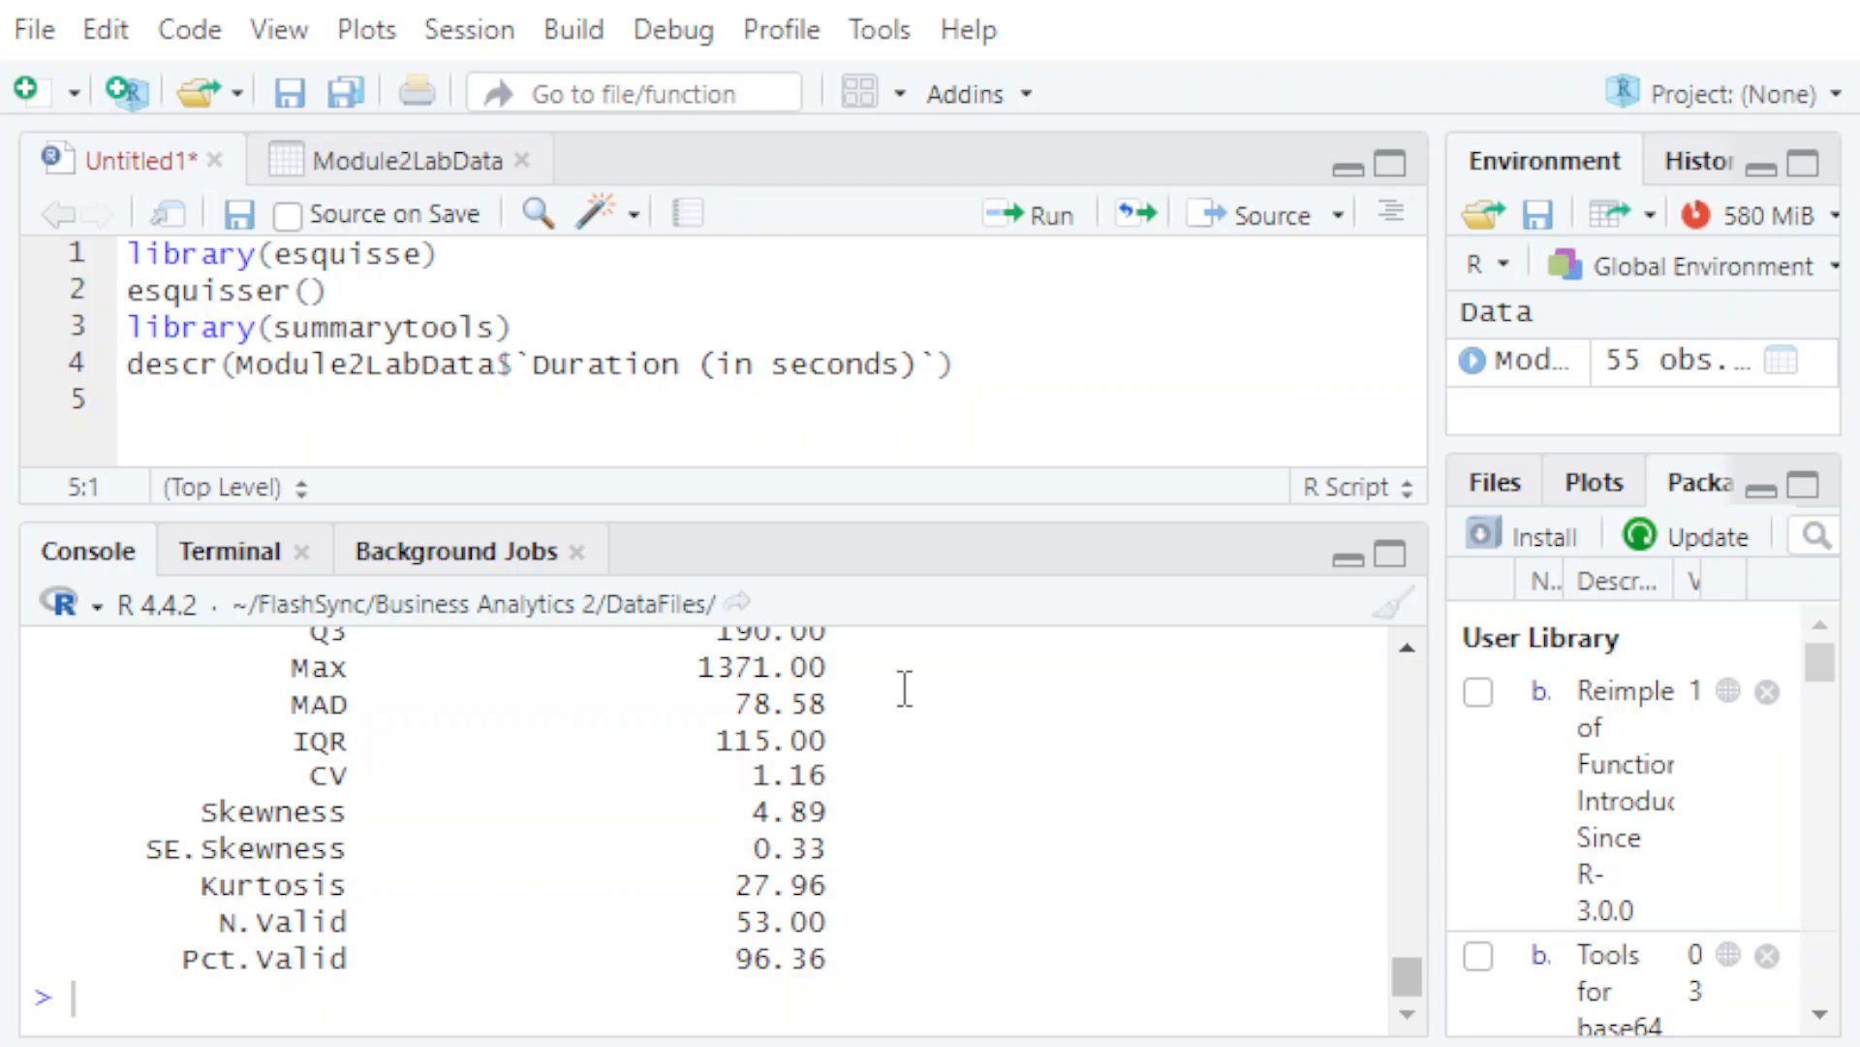
scroll(955, 727, up, 2)
scroll(960, 752, down, 2)
drag(292, 706, 848, 699)
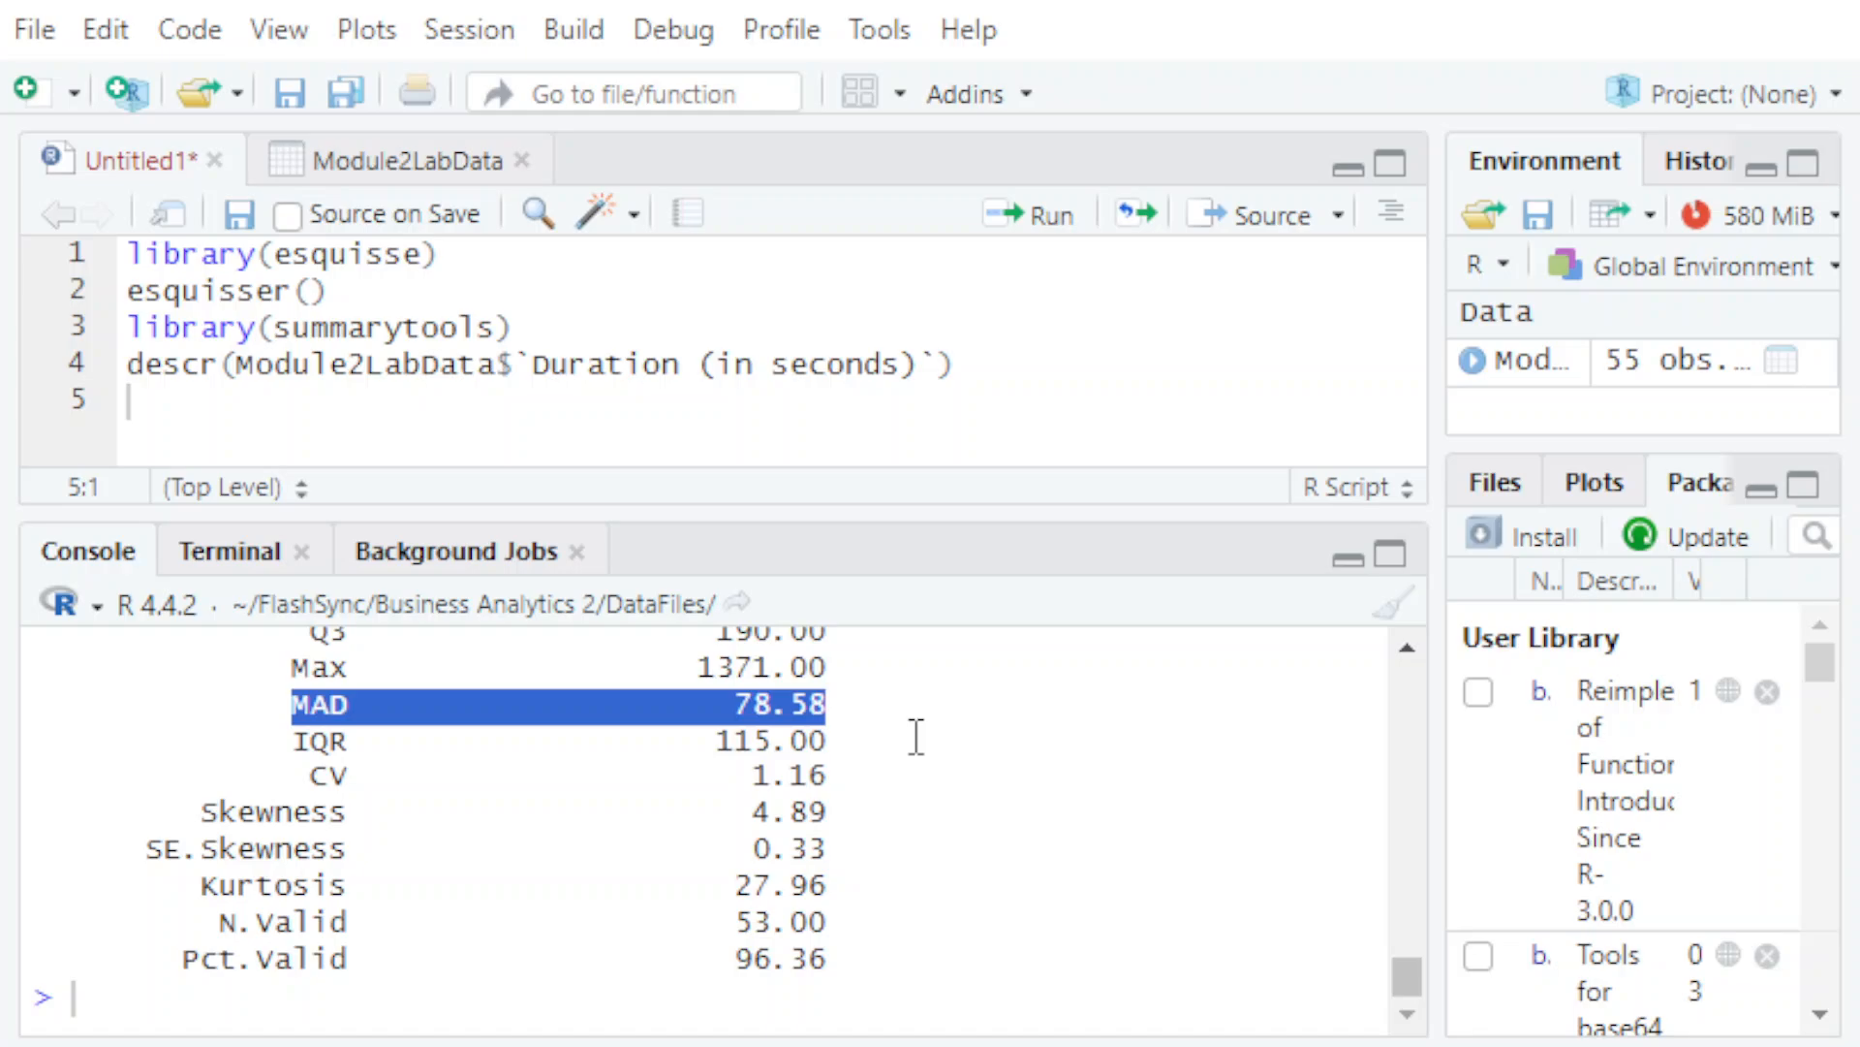
scroll(917, 739, up, 2)
scroll(917, 739, down, 2)
scroll(1058, 748, up, 2)
scroll(1058, 748, down, 2)
scroll(735, 775, up, 2)
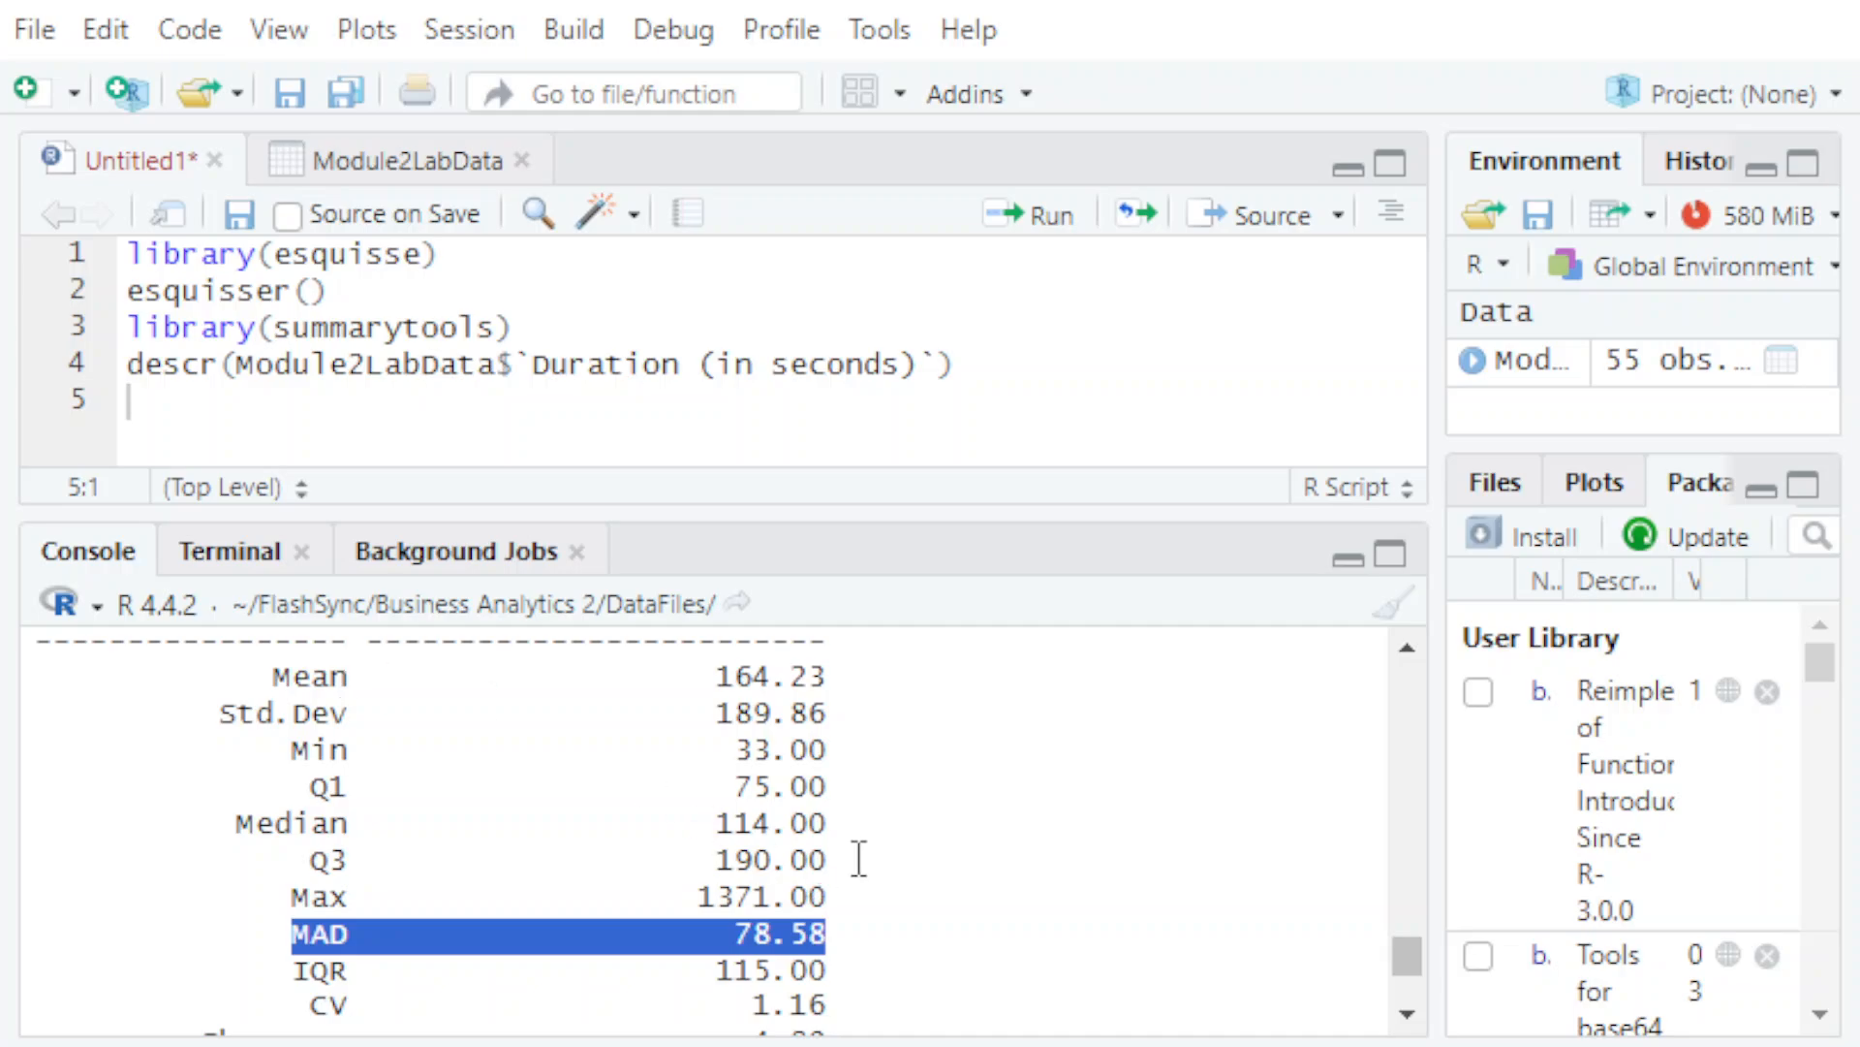
scroll(939, 856, down, 2)
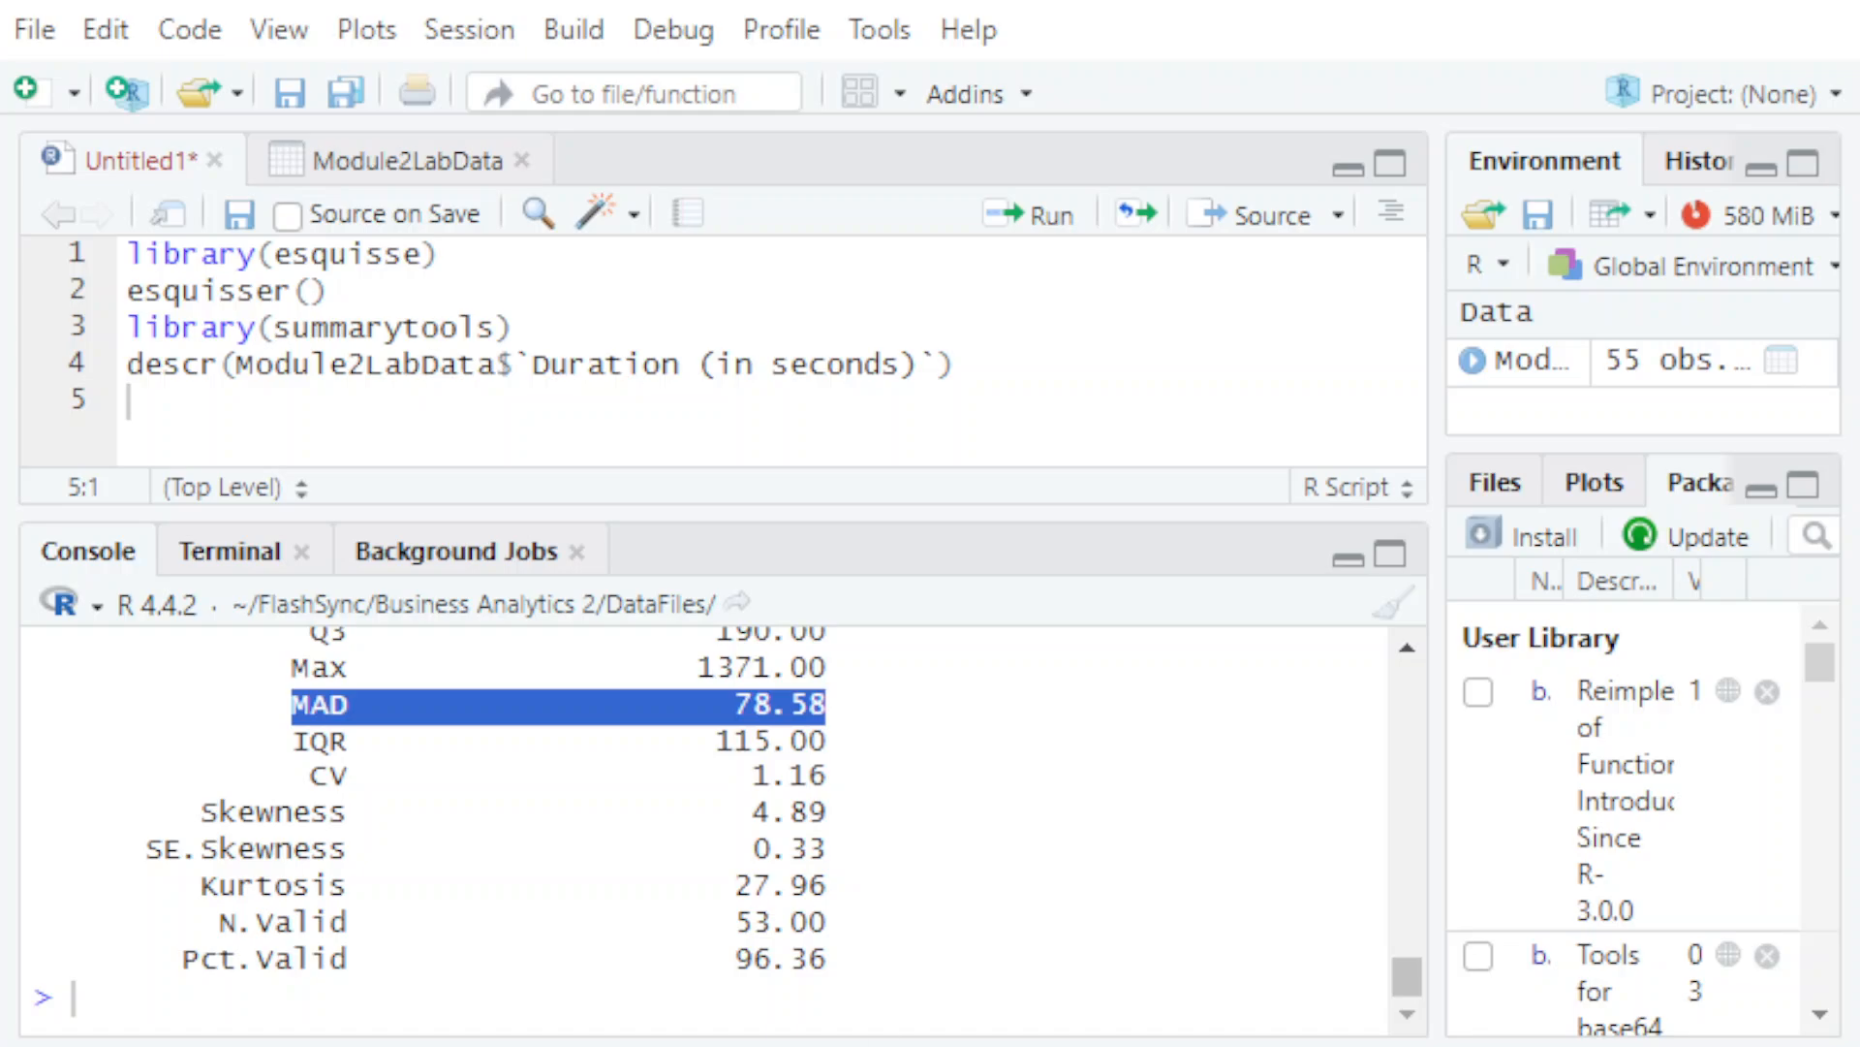
- Examine the IQR and CV values in the console output alongside the quartiles, mean and standard deviation
click(357, 737)
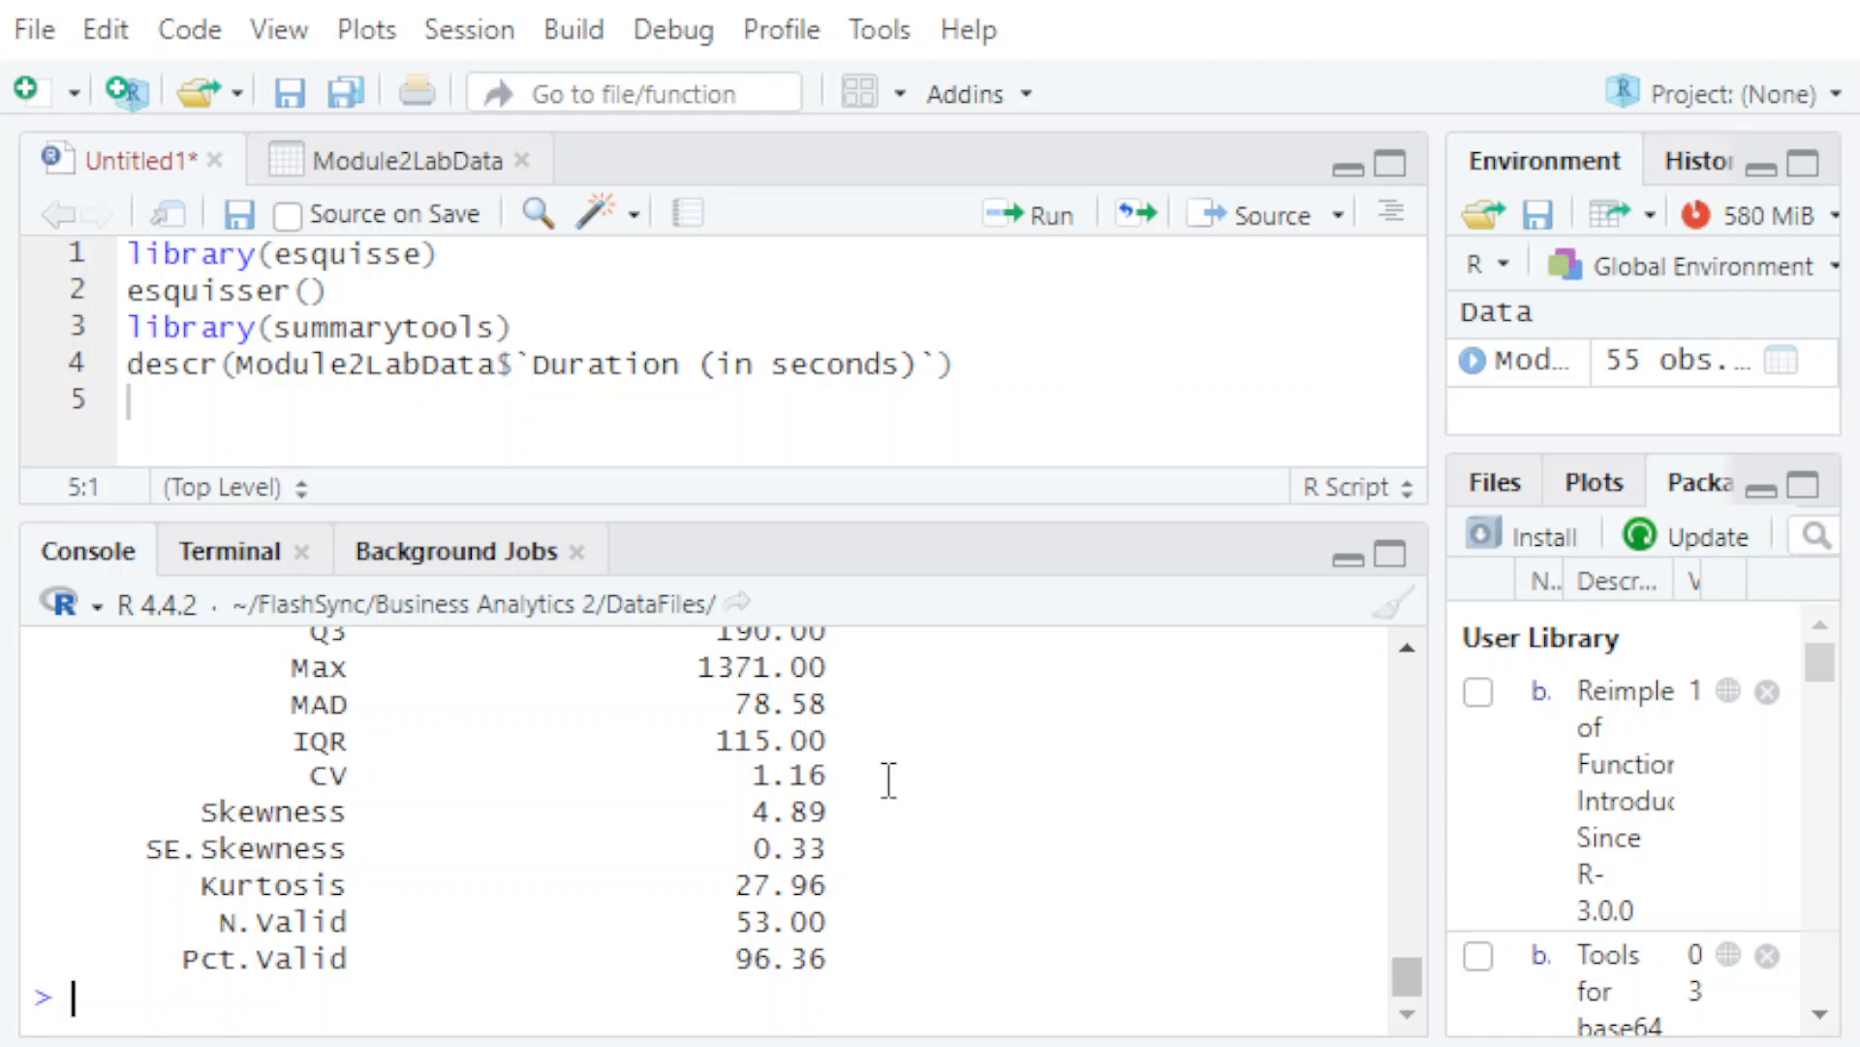
drag(715, 741, 868, 747)
scroll(1006, 759, up, 1)
scroll(1006, 760, up, 1)
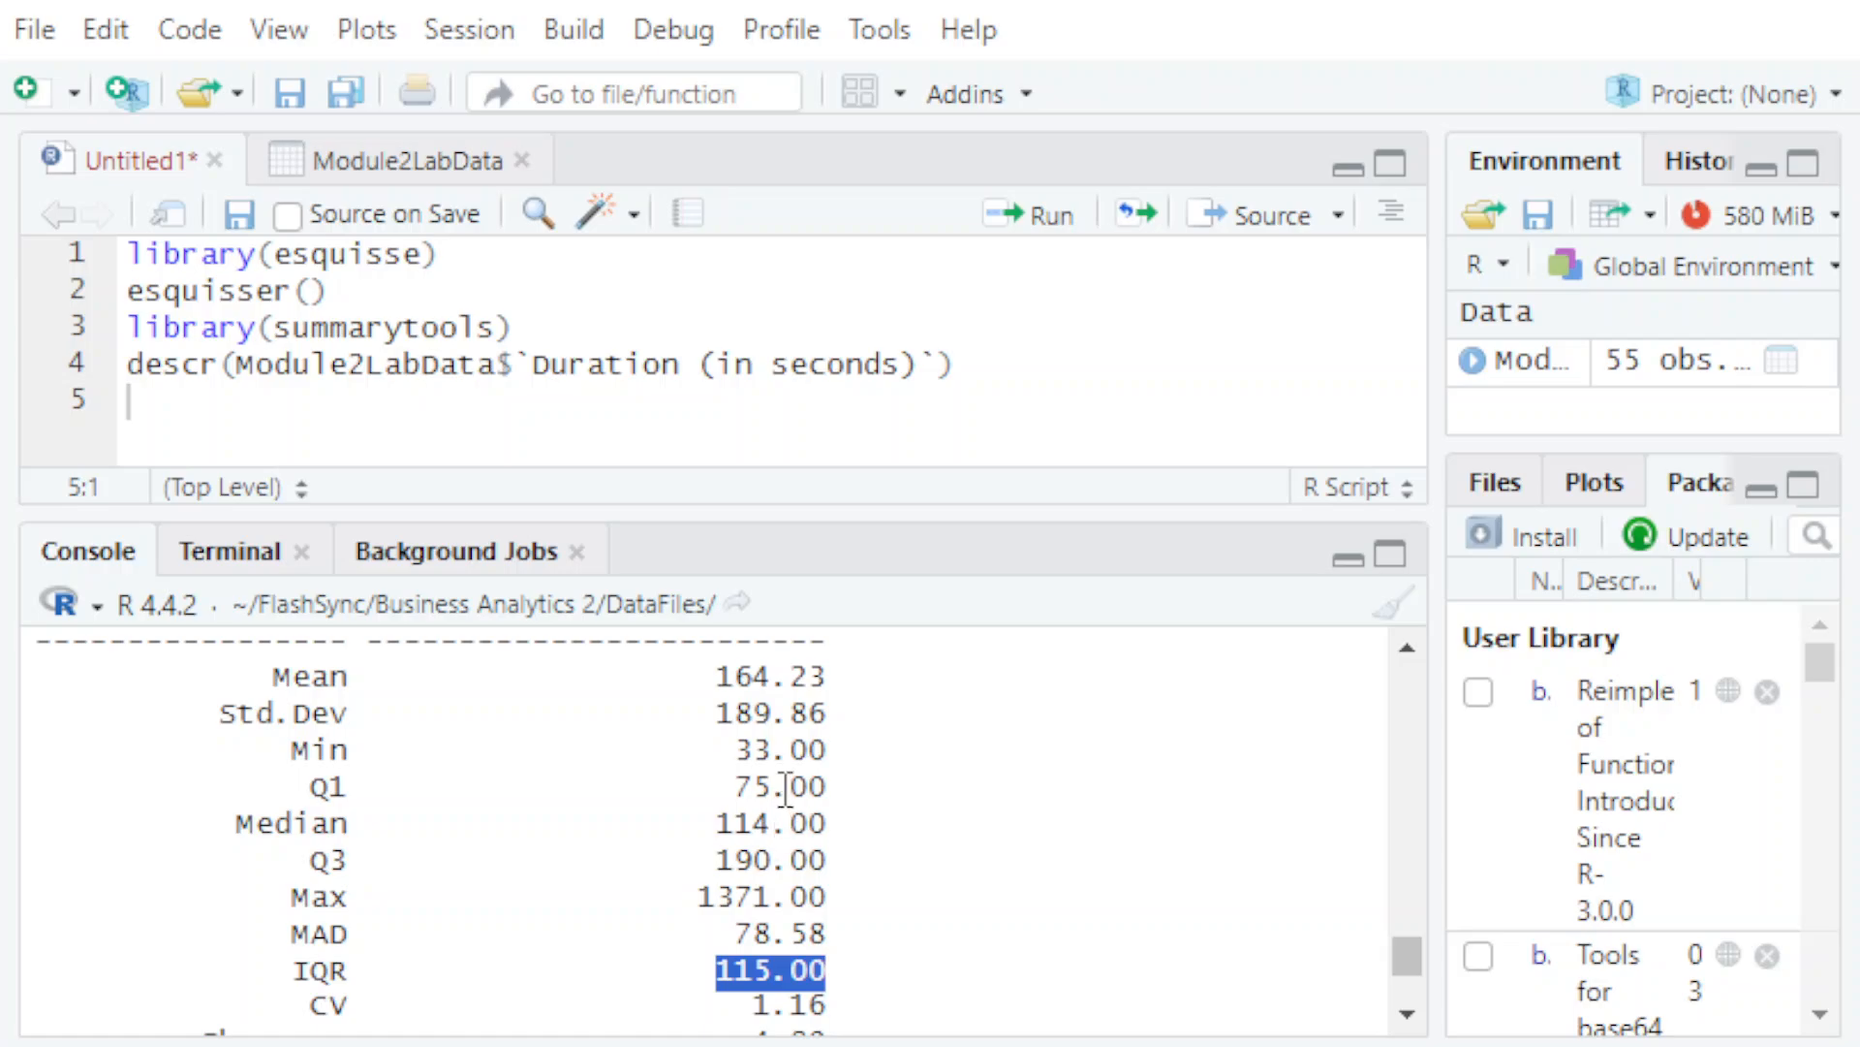
scroll(1101, 942, down, 2)
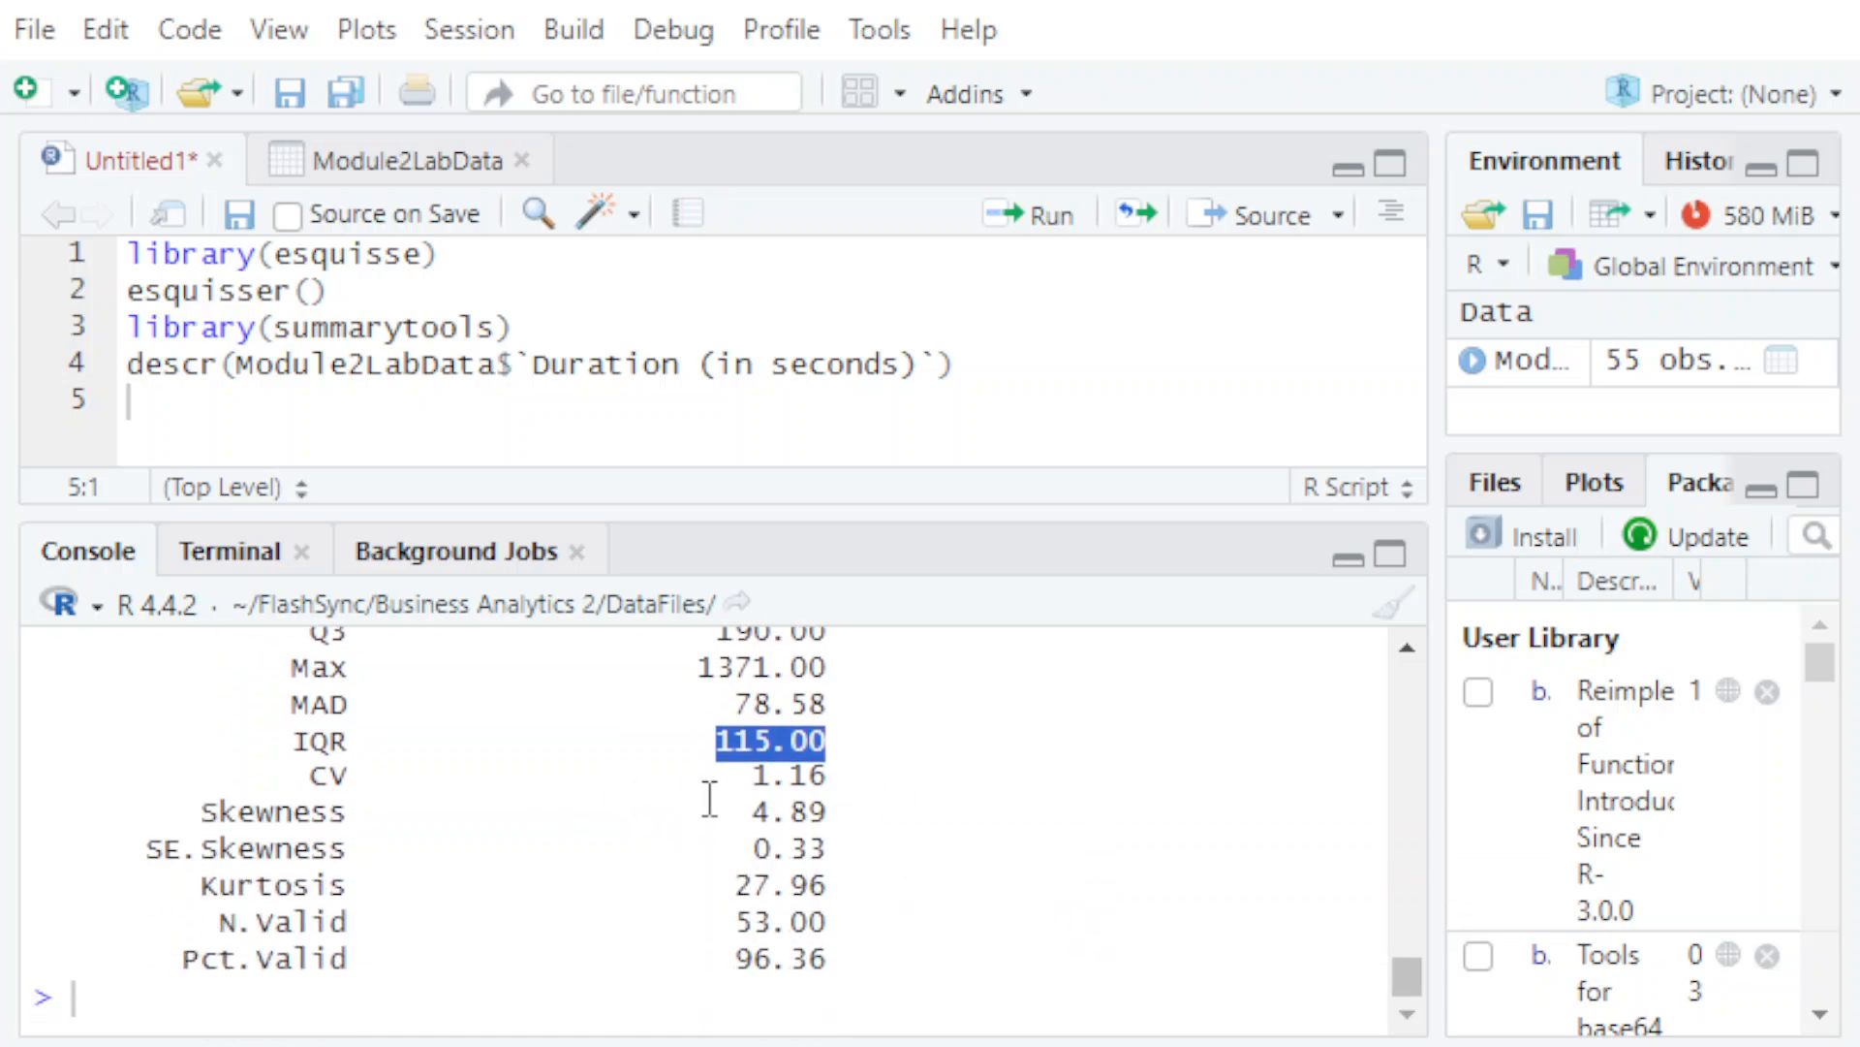
drag(735, 780, 862, 789)
scroll(1049, 810, up, 2)
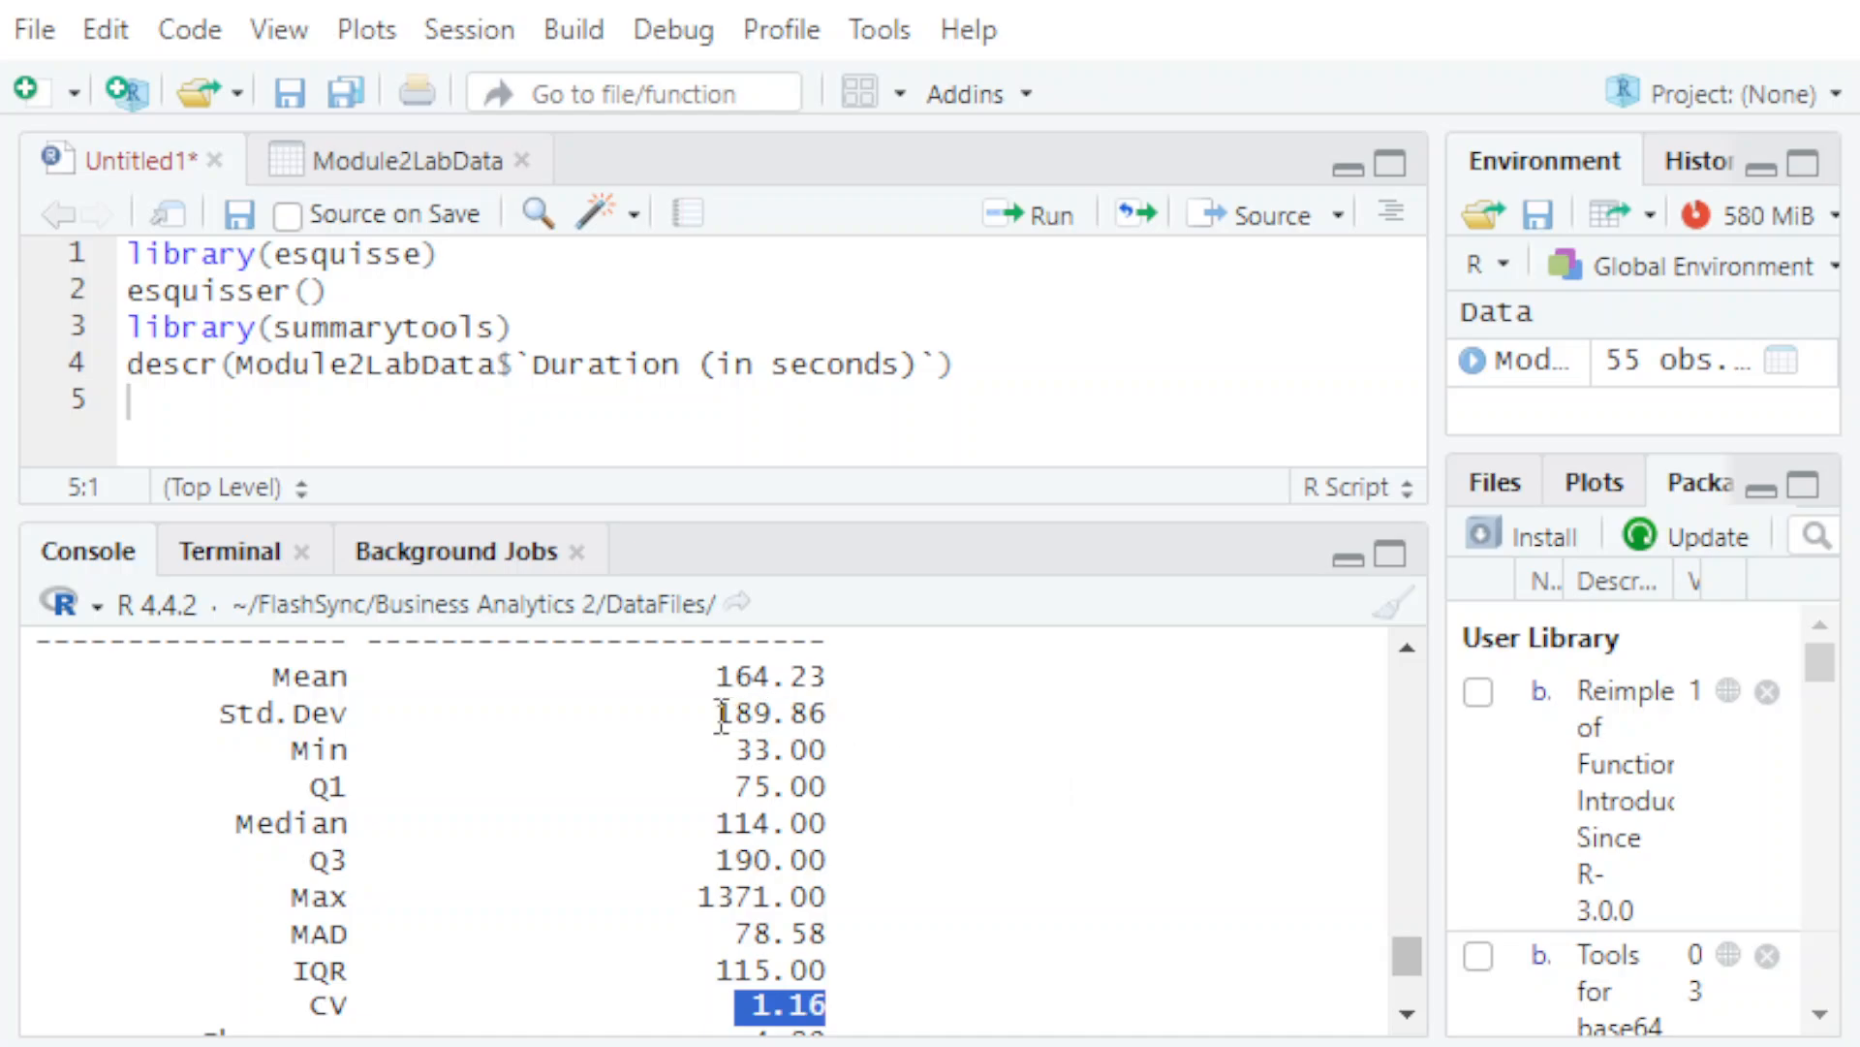
scroll(1163, 810, down, 2)
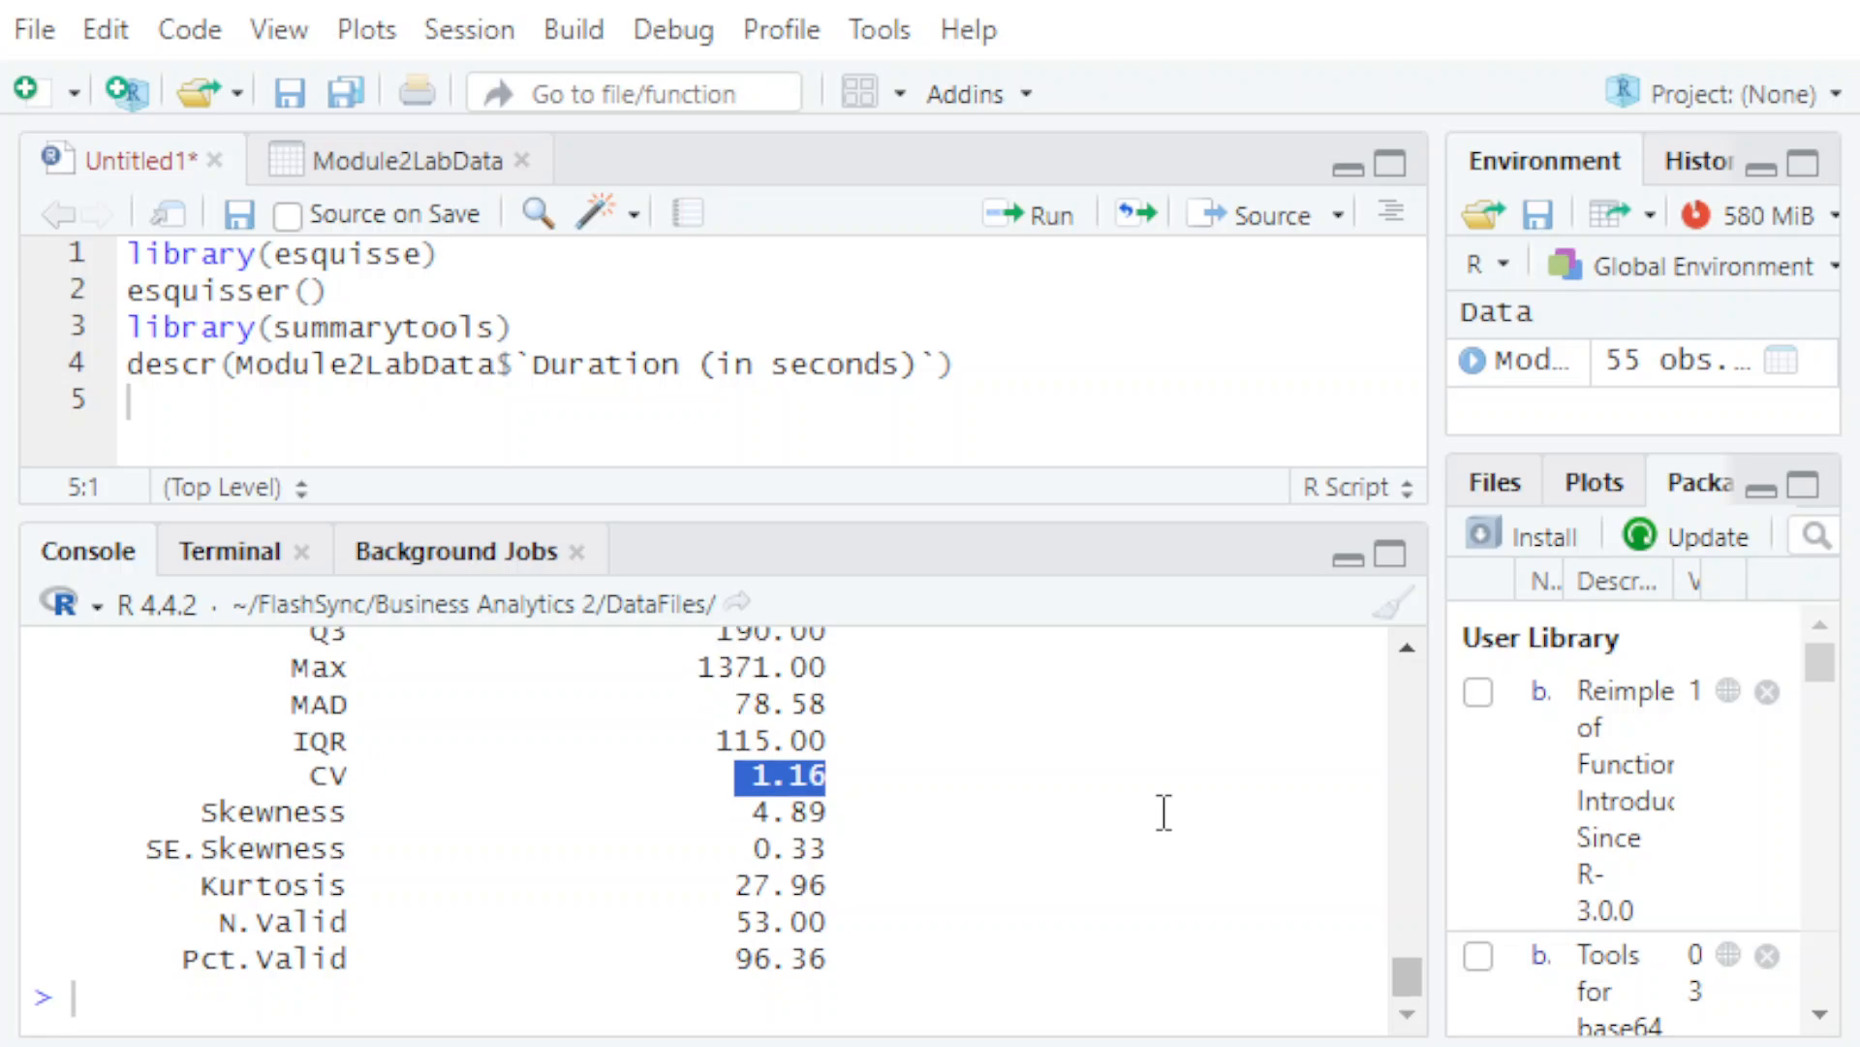
- Examine the skewness, kurtosis and Pct.Valid values of the duration statistics, and recheck the output's header with the observation count
drag(739, 810, 859, 814)
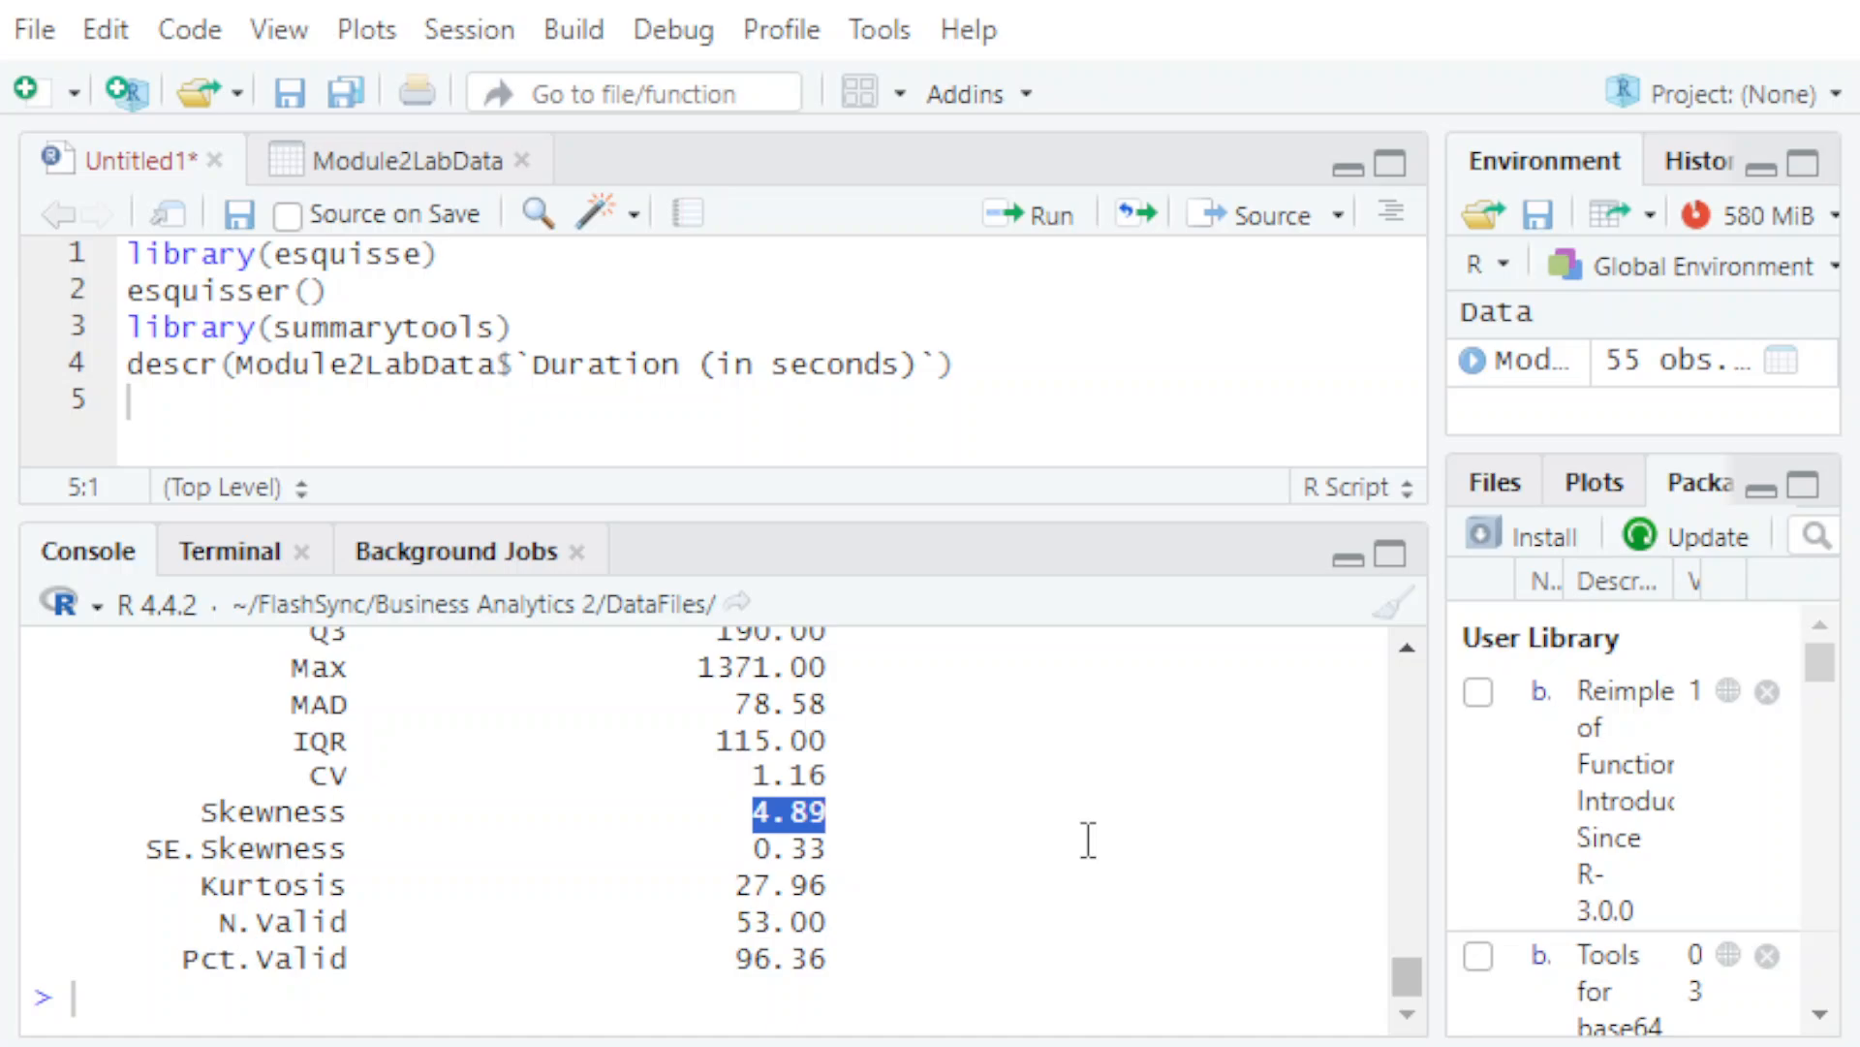
click(745, 887)
drag(746, 886, 843, 886)
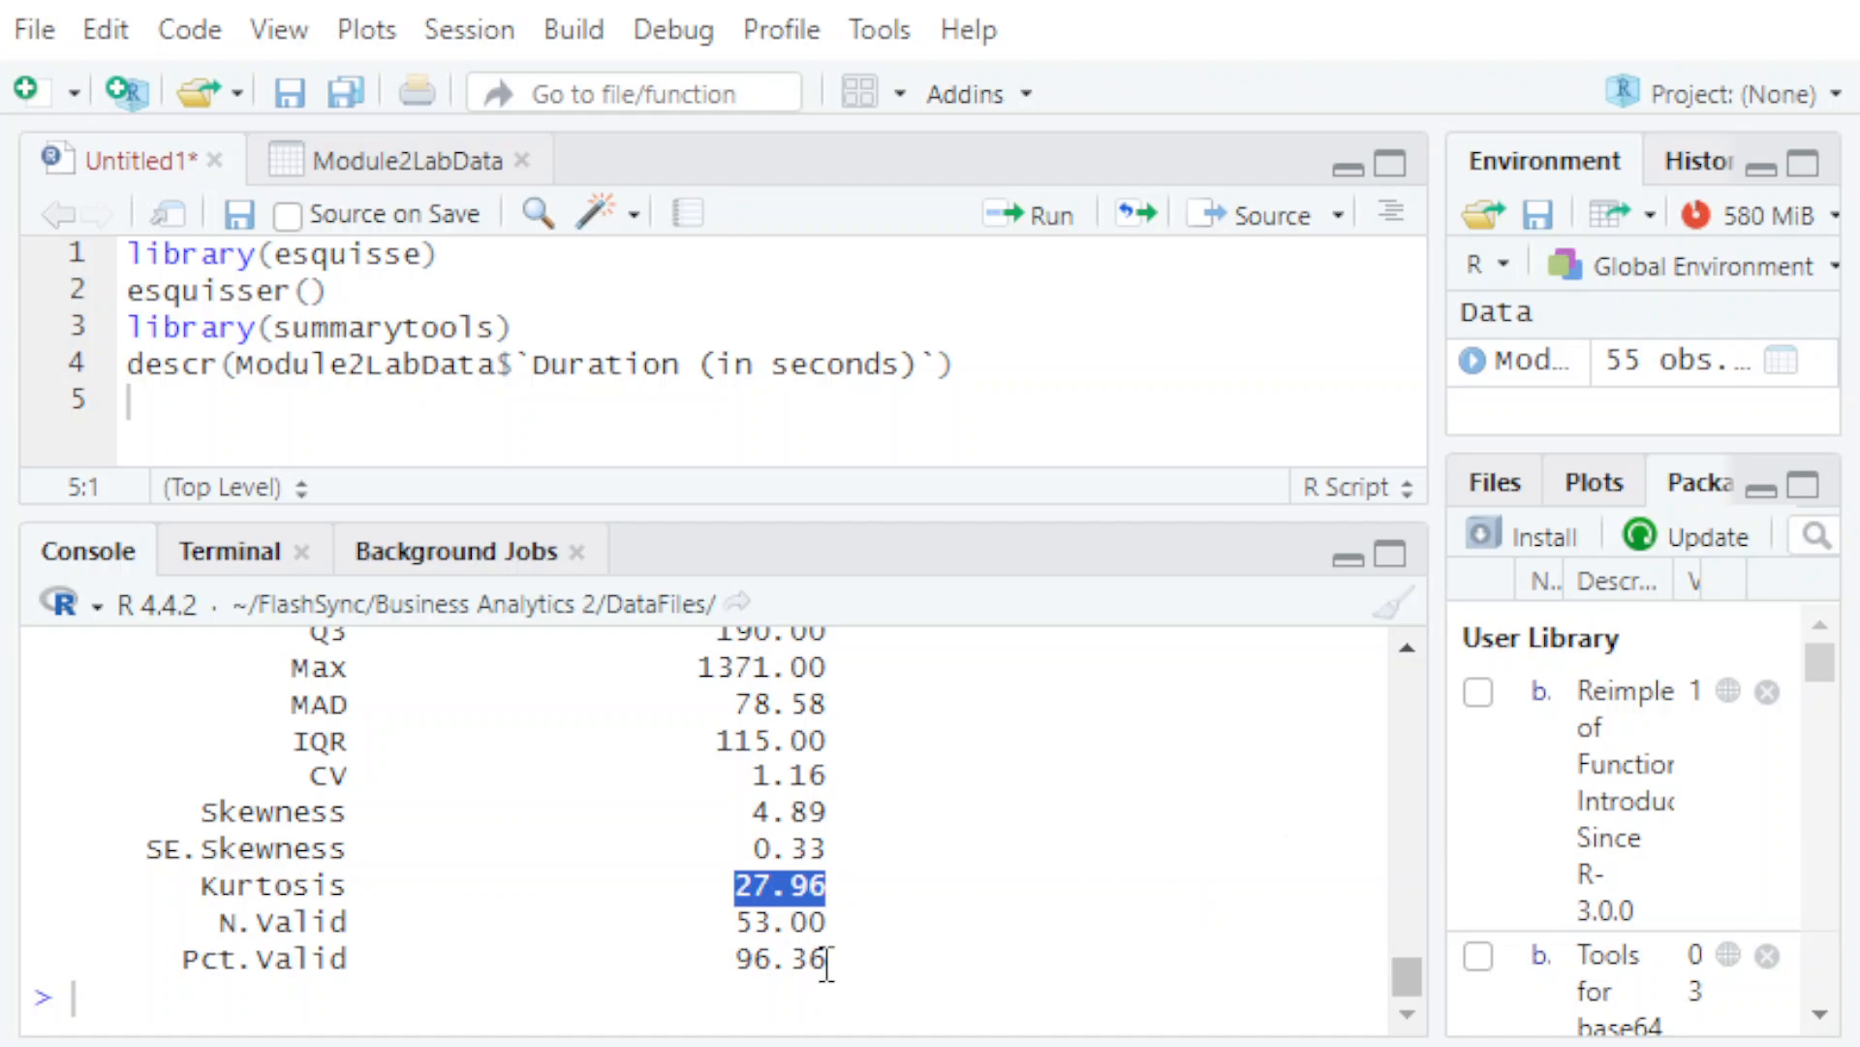
drag(826, 963, 742, 964)
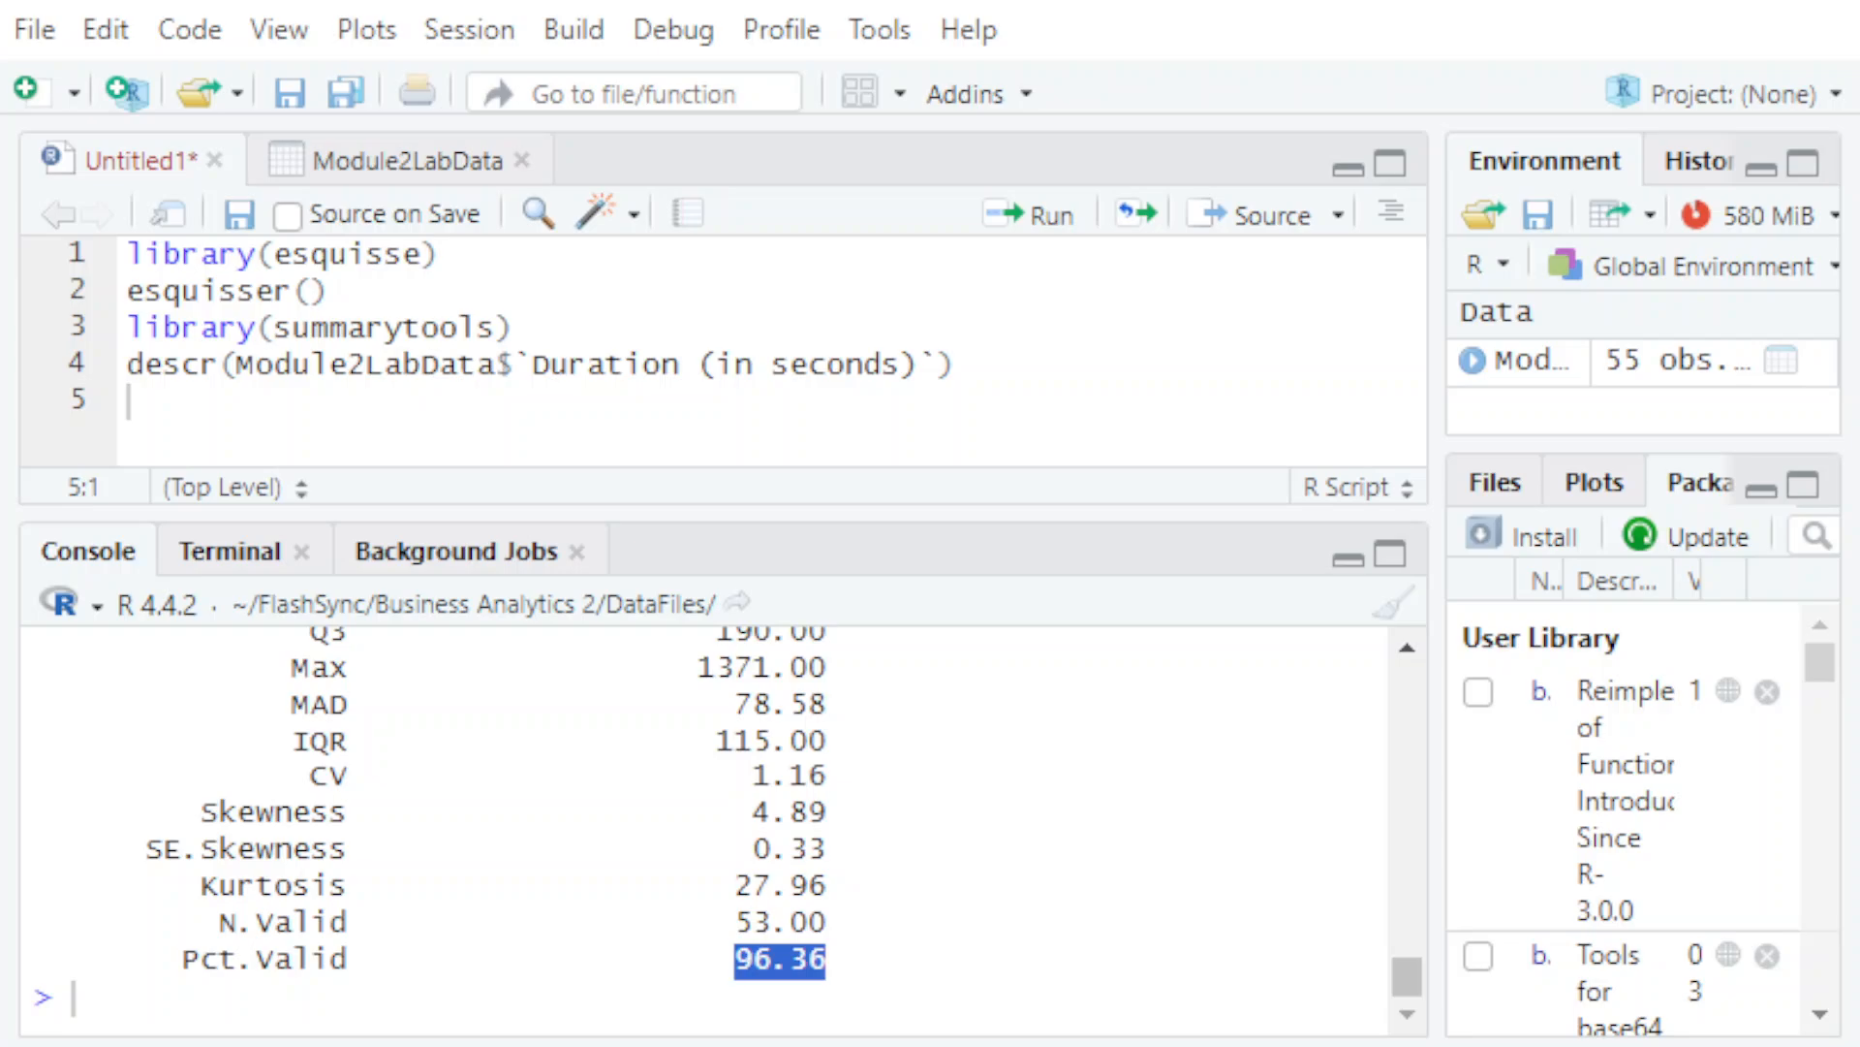
scroll(1049, 872, up, 5)
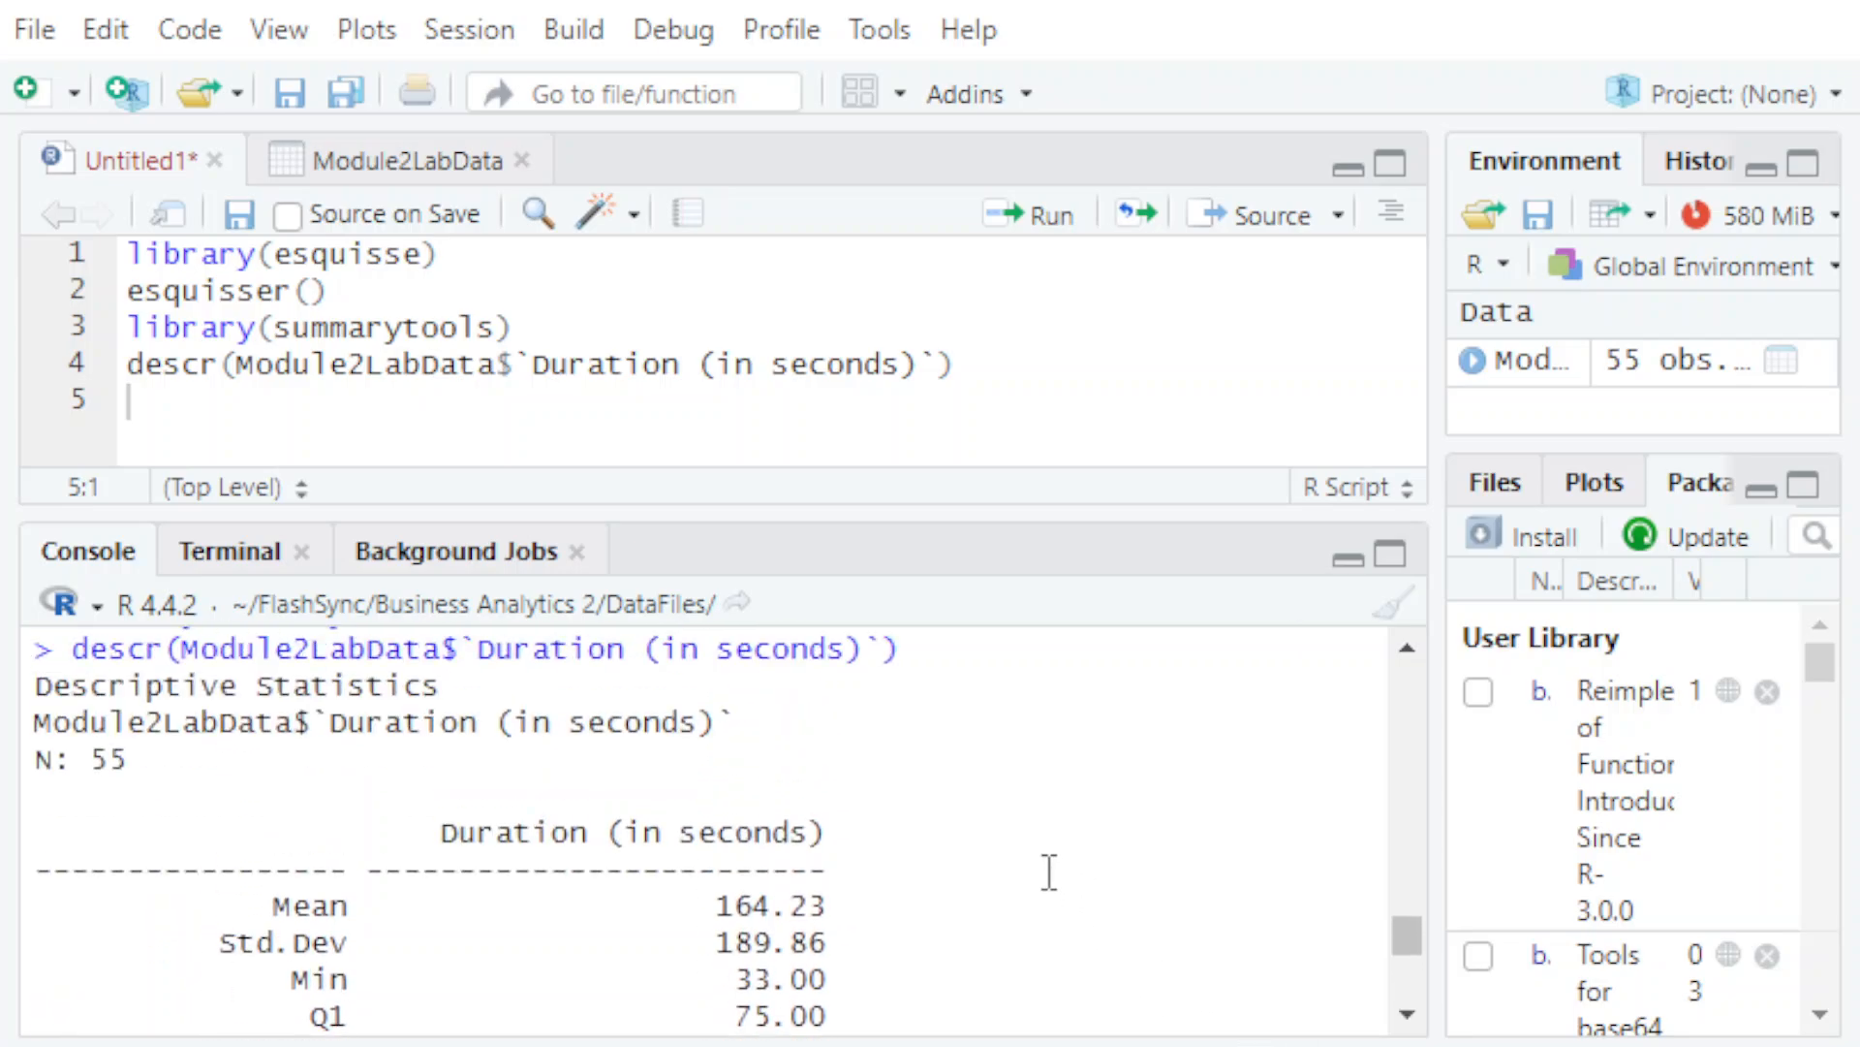
scroll(1049, 872, down, 5)
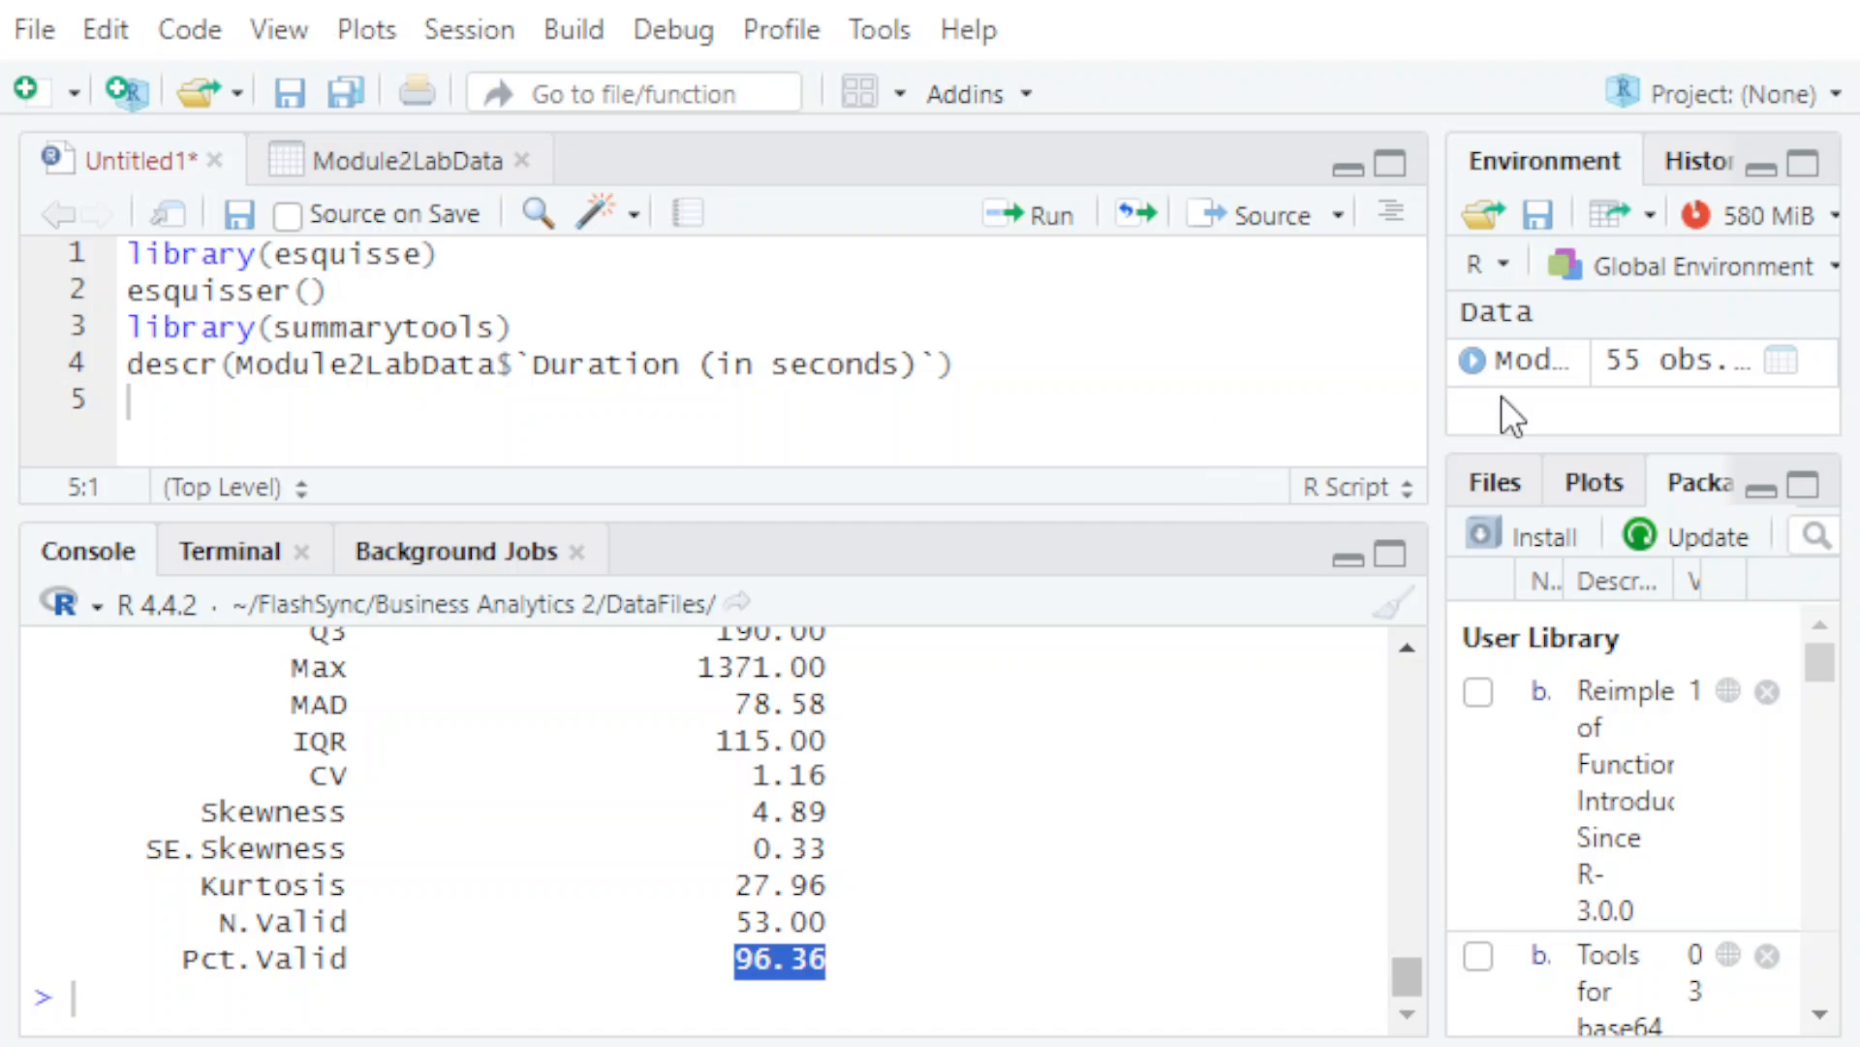
- Start another Excel data import and load Module2LabData.xlsx from the MyDataFiles folder
click(1617, 219)
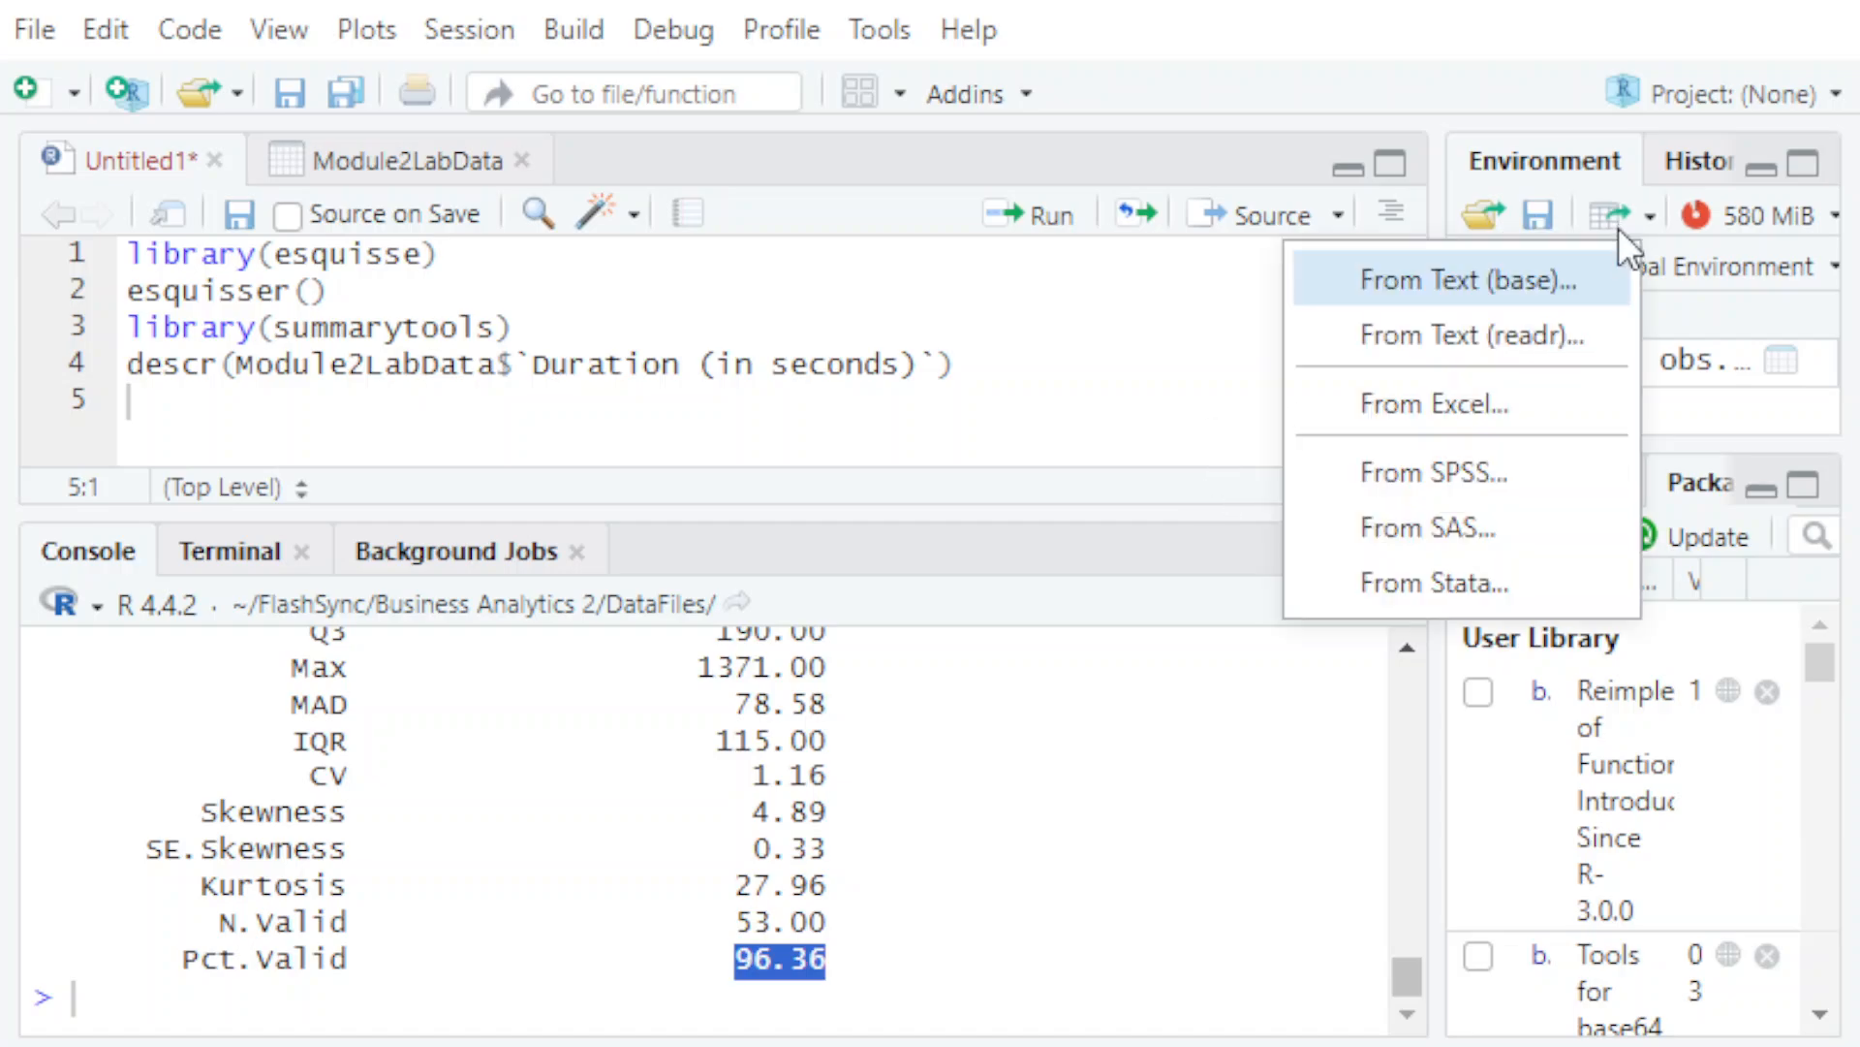
click(1494, 413)
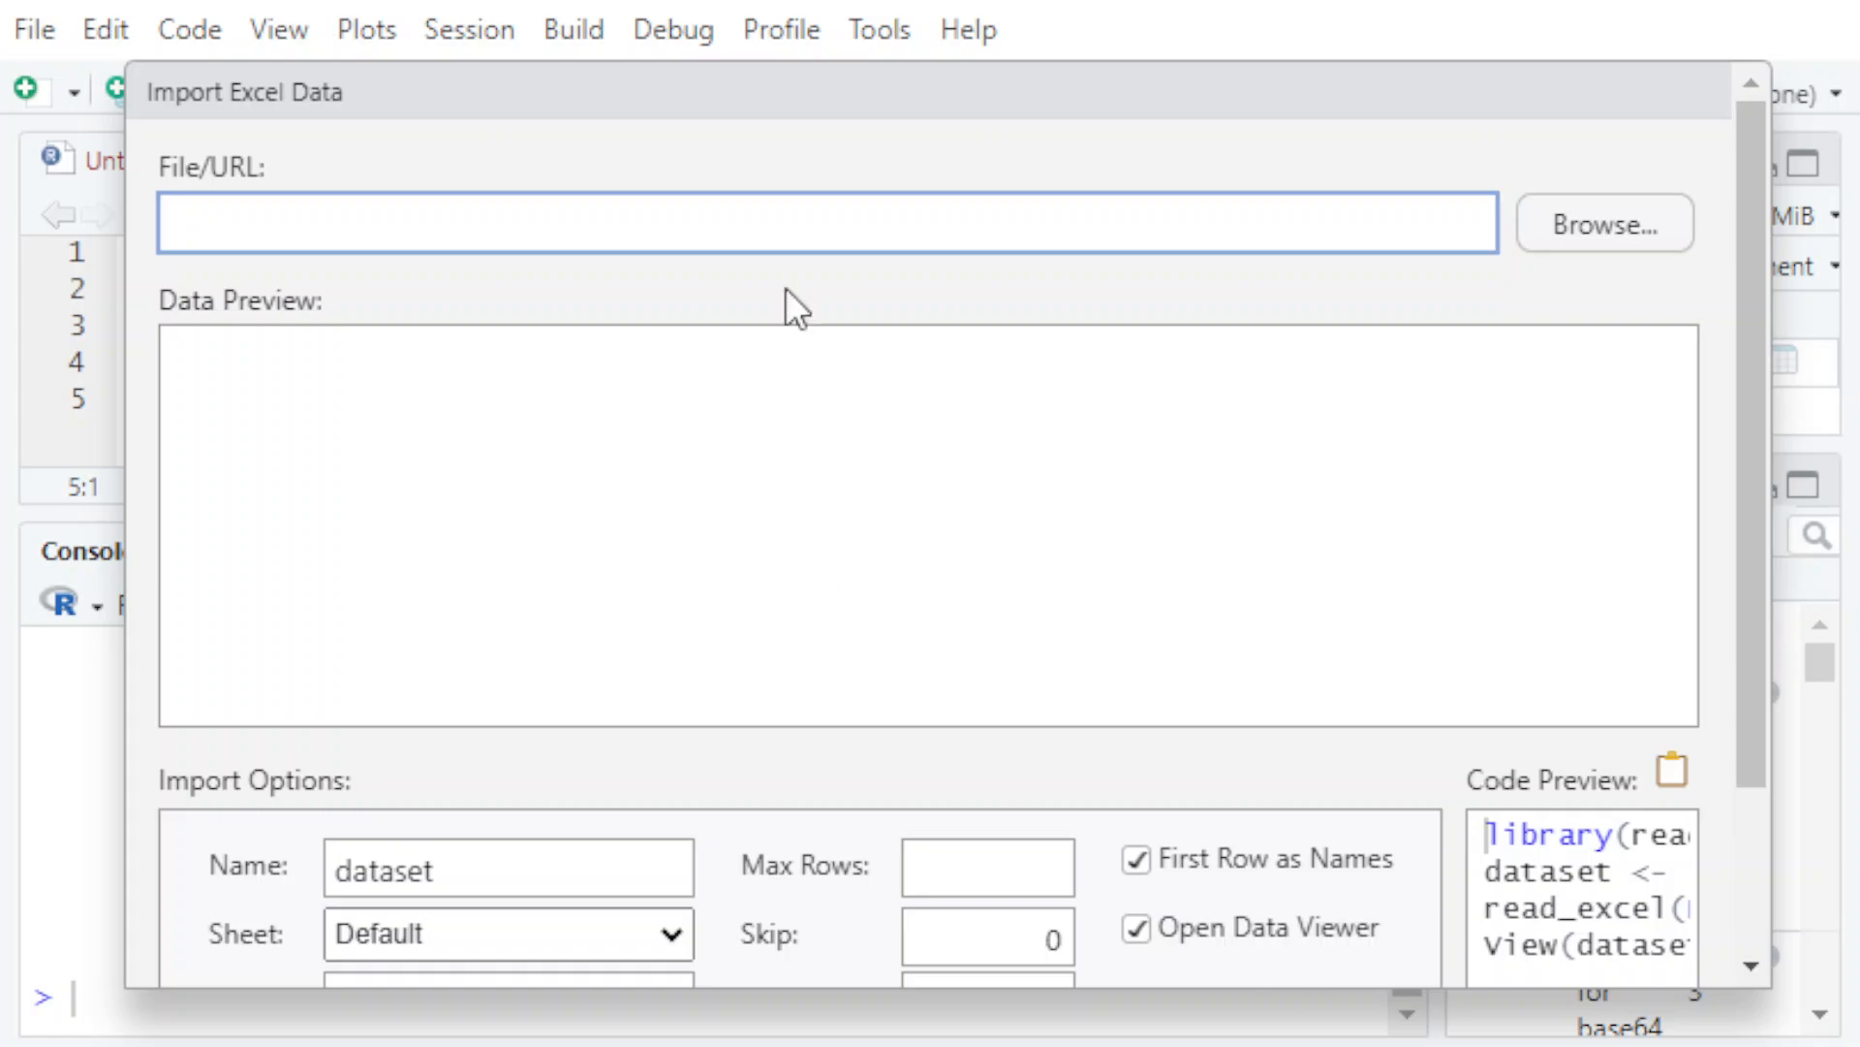
click(1624, 229)
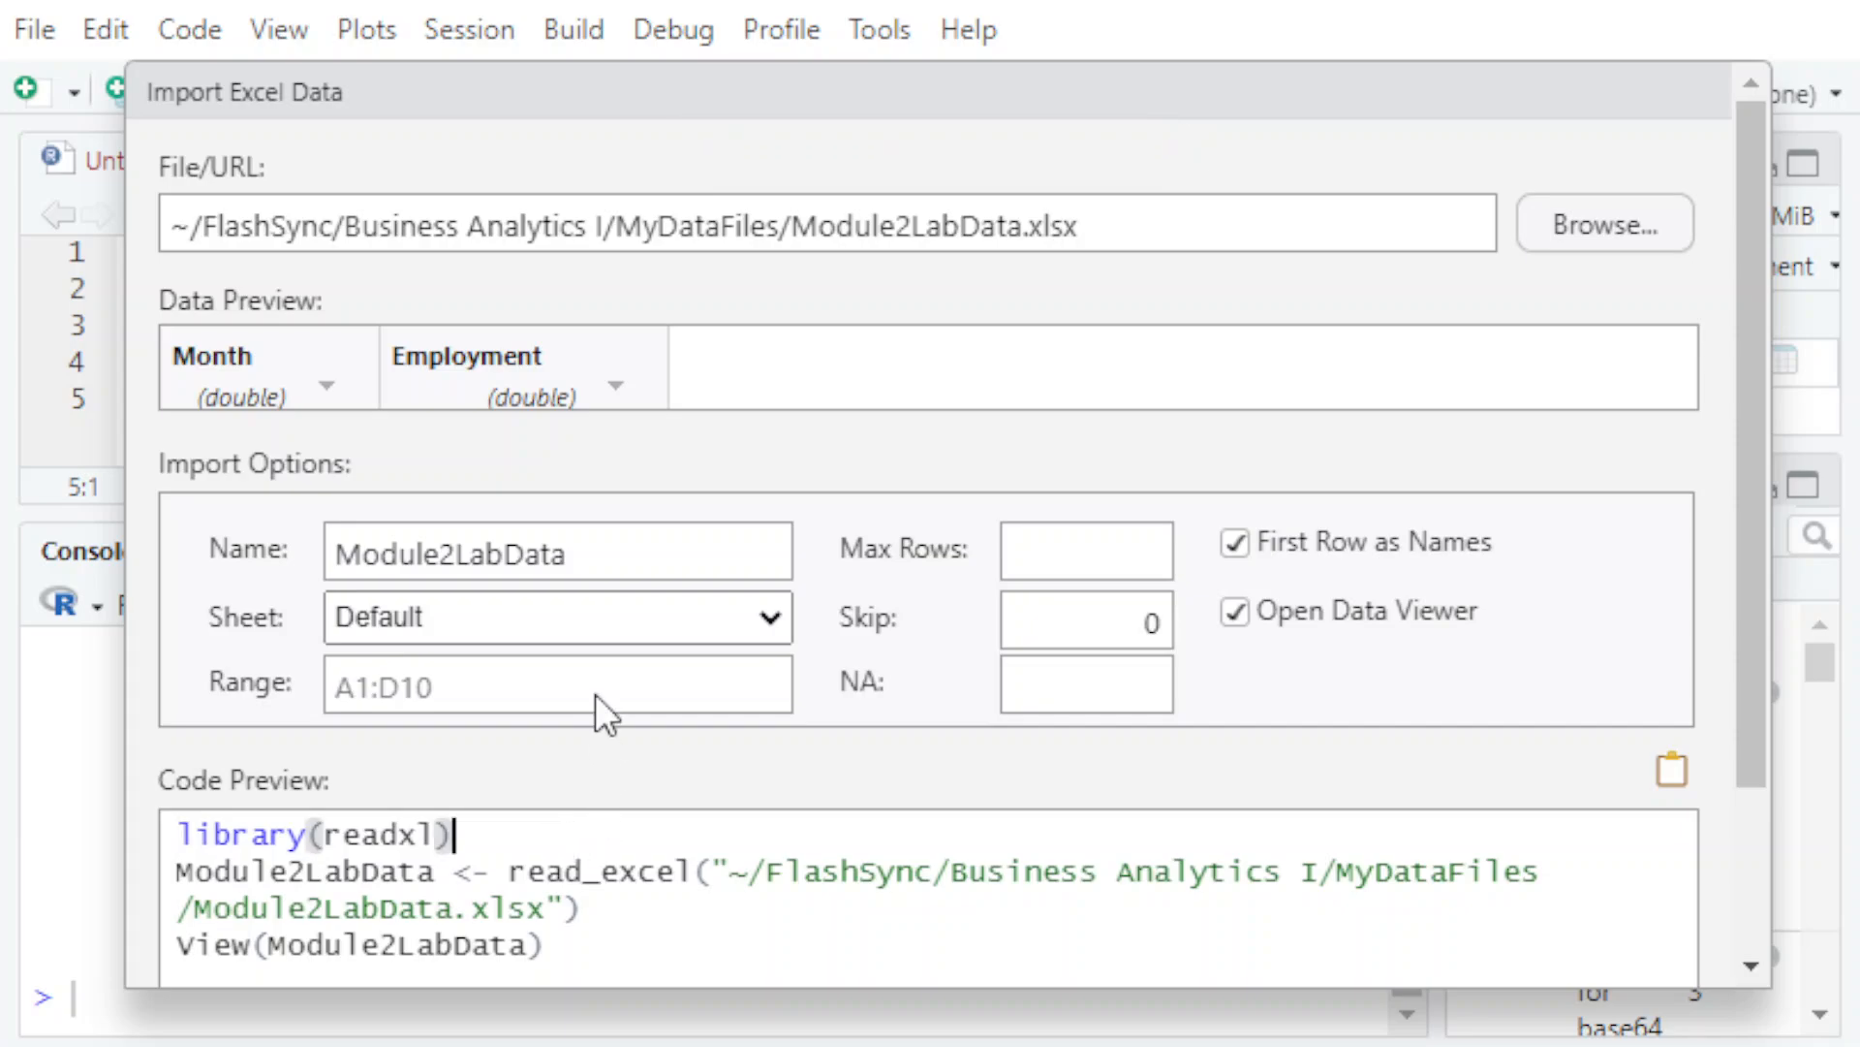
- Name the dataset being imported TestScores
drag(614, 556, 243, 544)
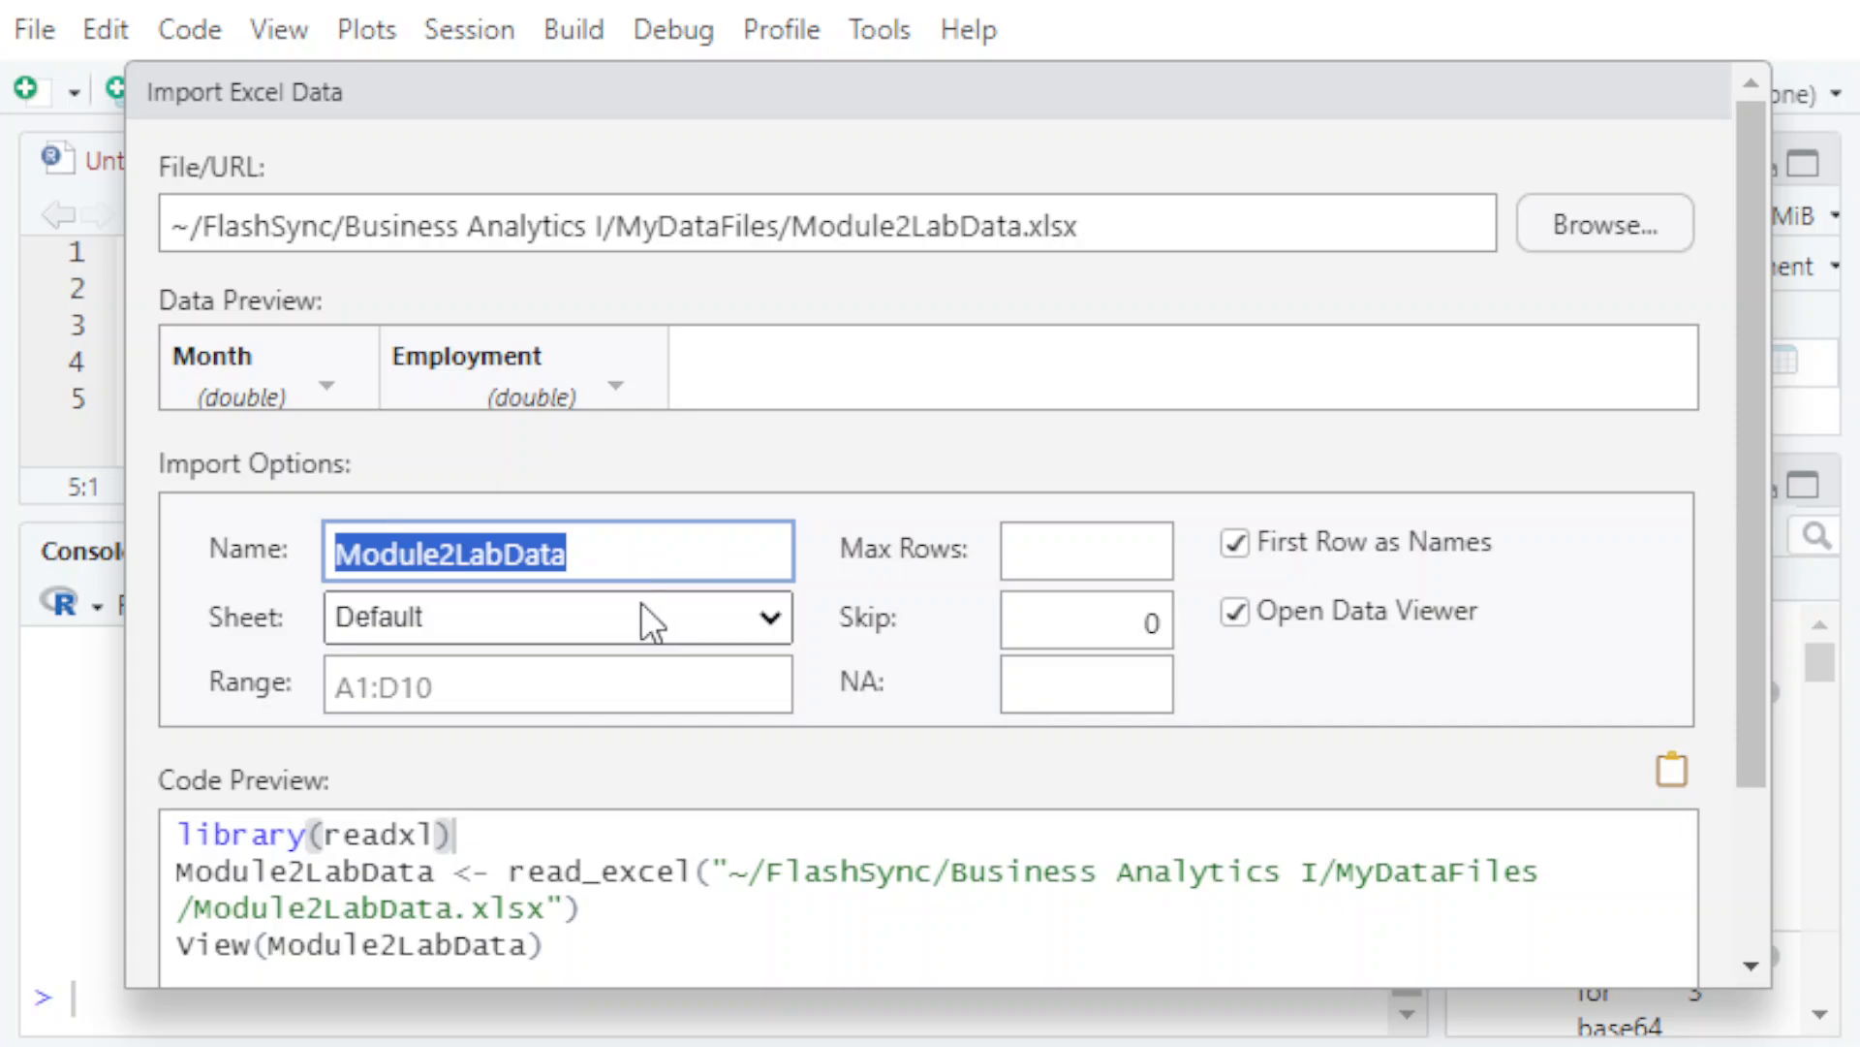
text(Test)
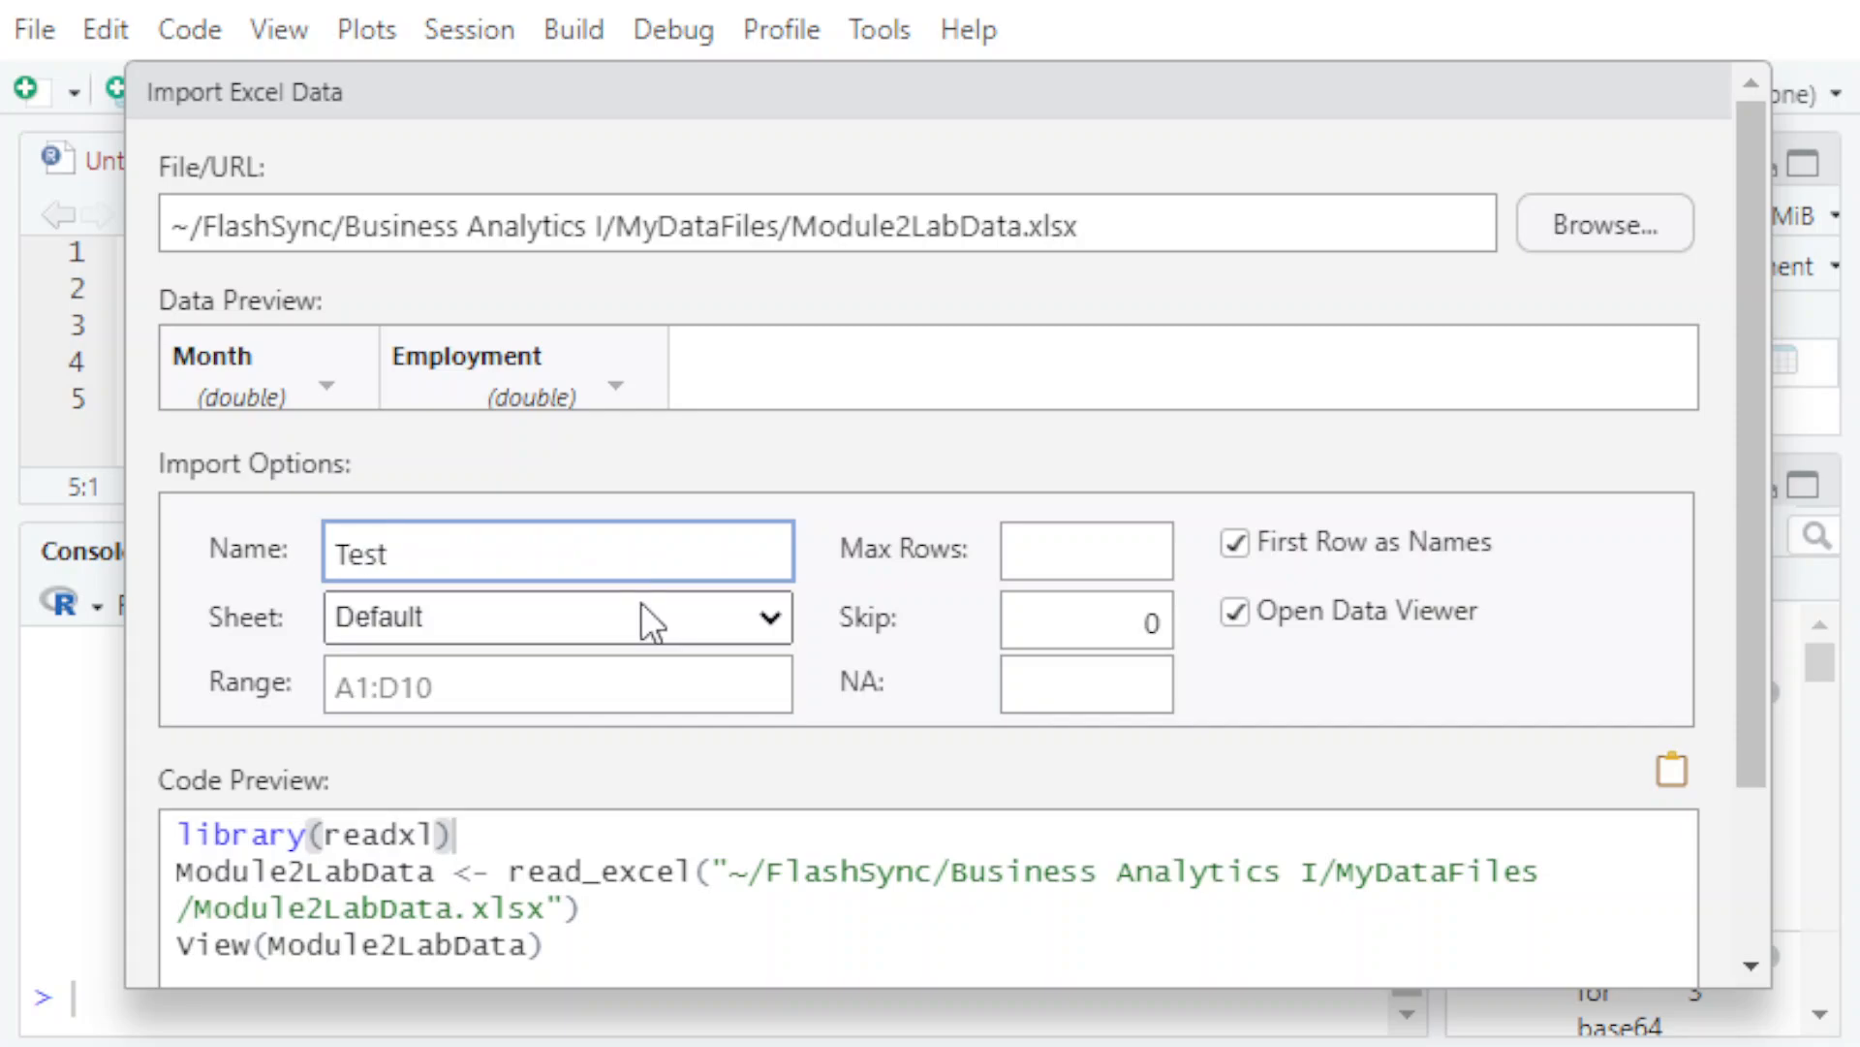
text(Scores)
key(BackSpace)
key(BackSpace)
key(BackSpace)
key(BackSpace)
key(BackSpace)
key(BackSpace)
text(Scores)
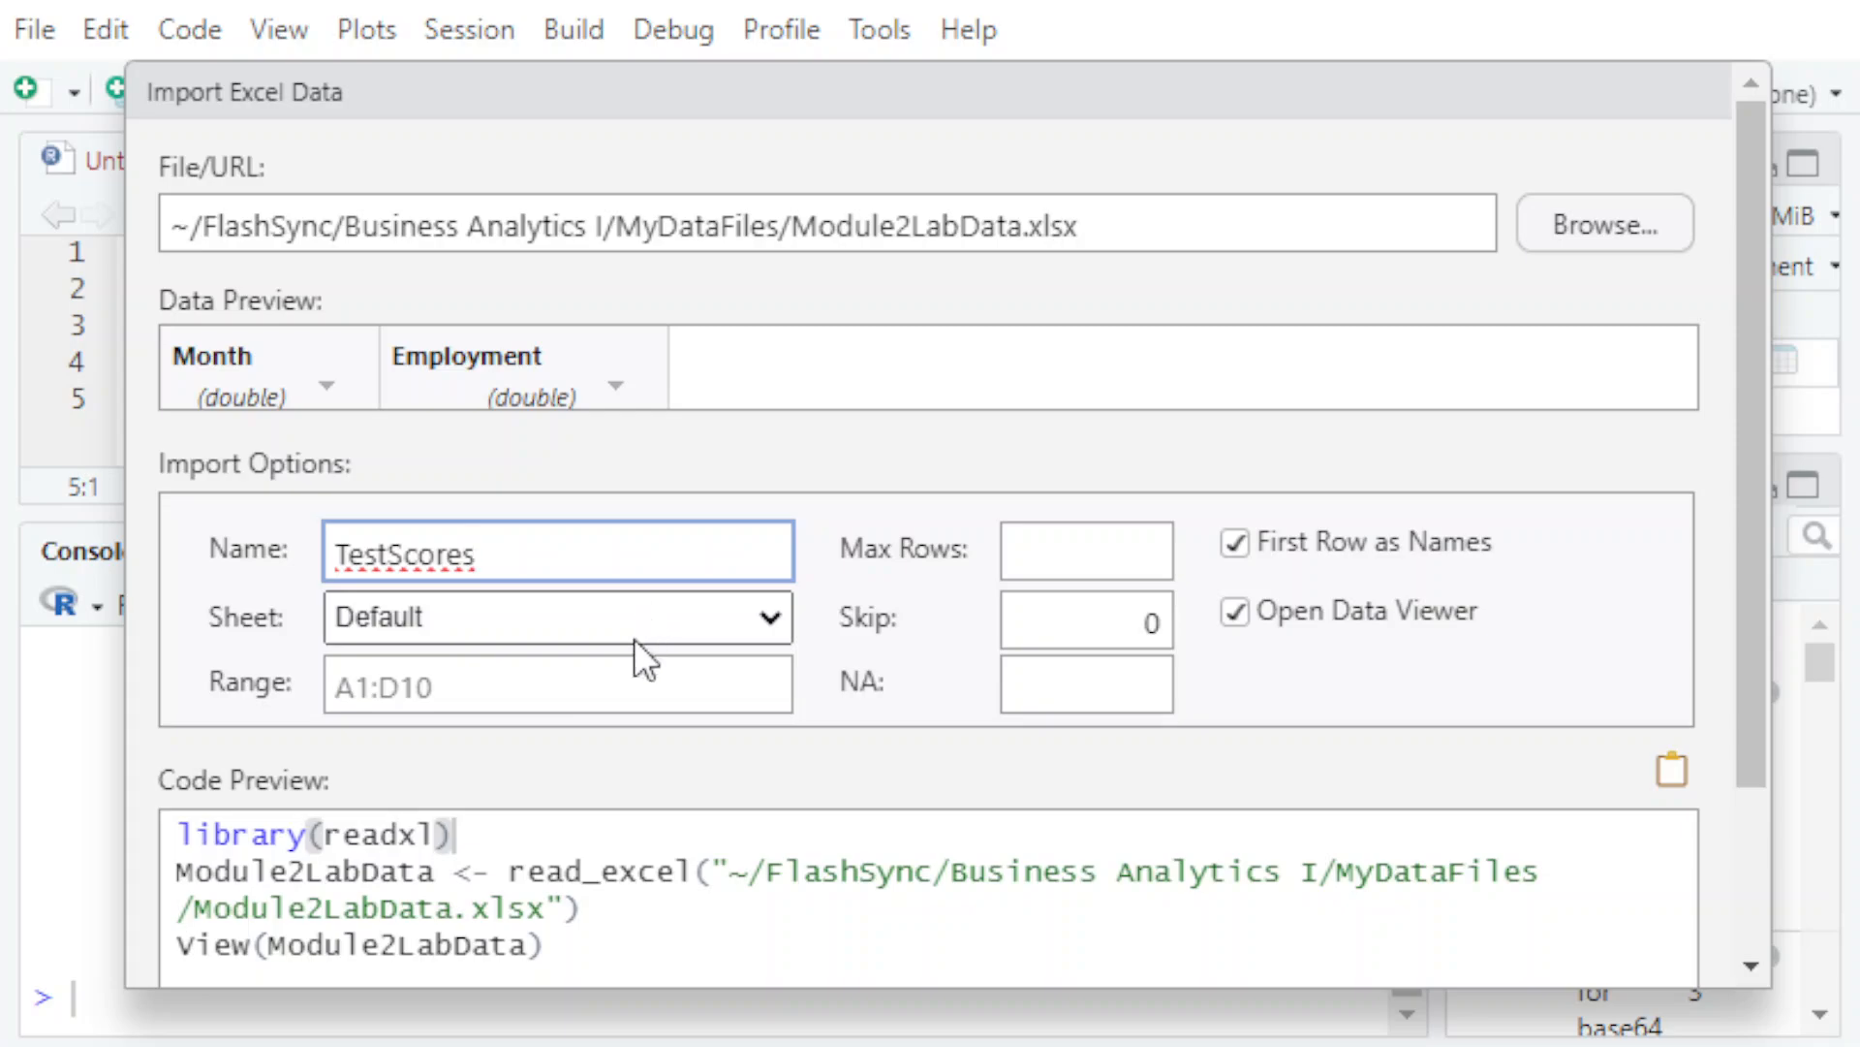
- Choose the TestScores sheet for the import and import it
key(Tab)
key(Down)
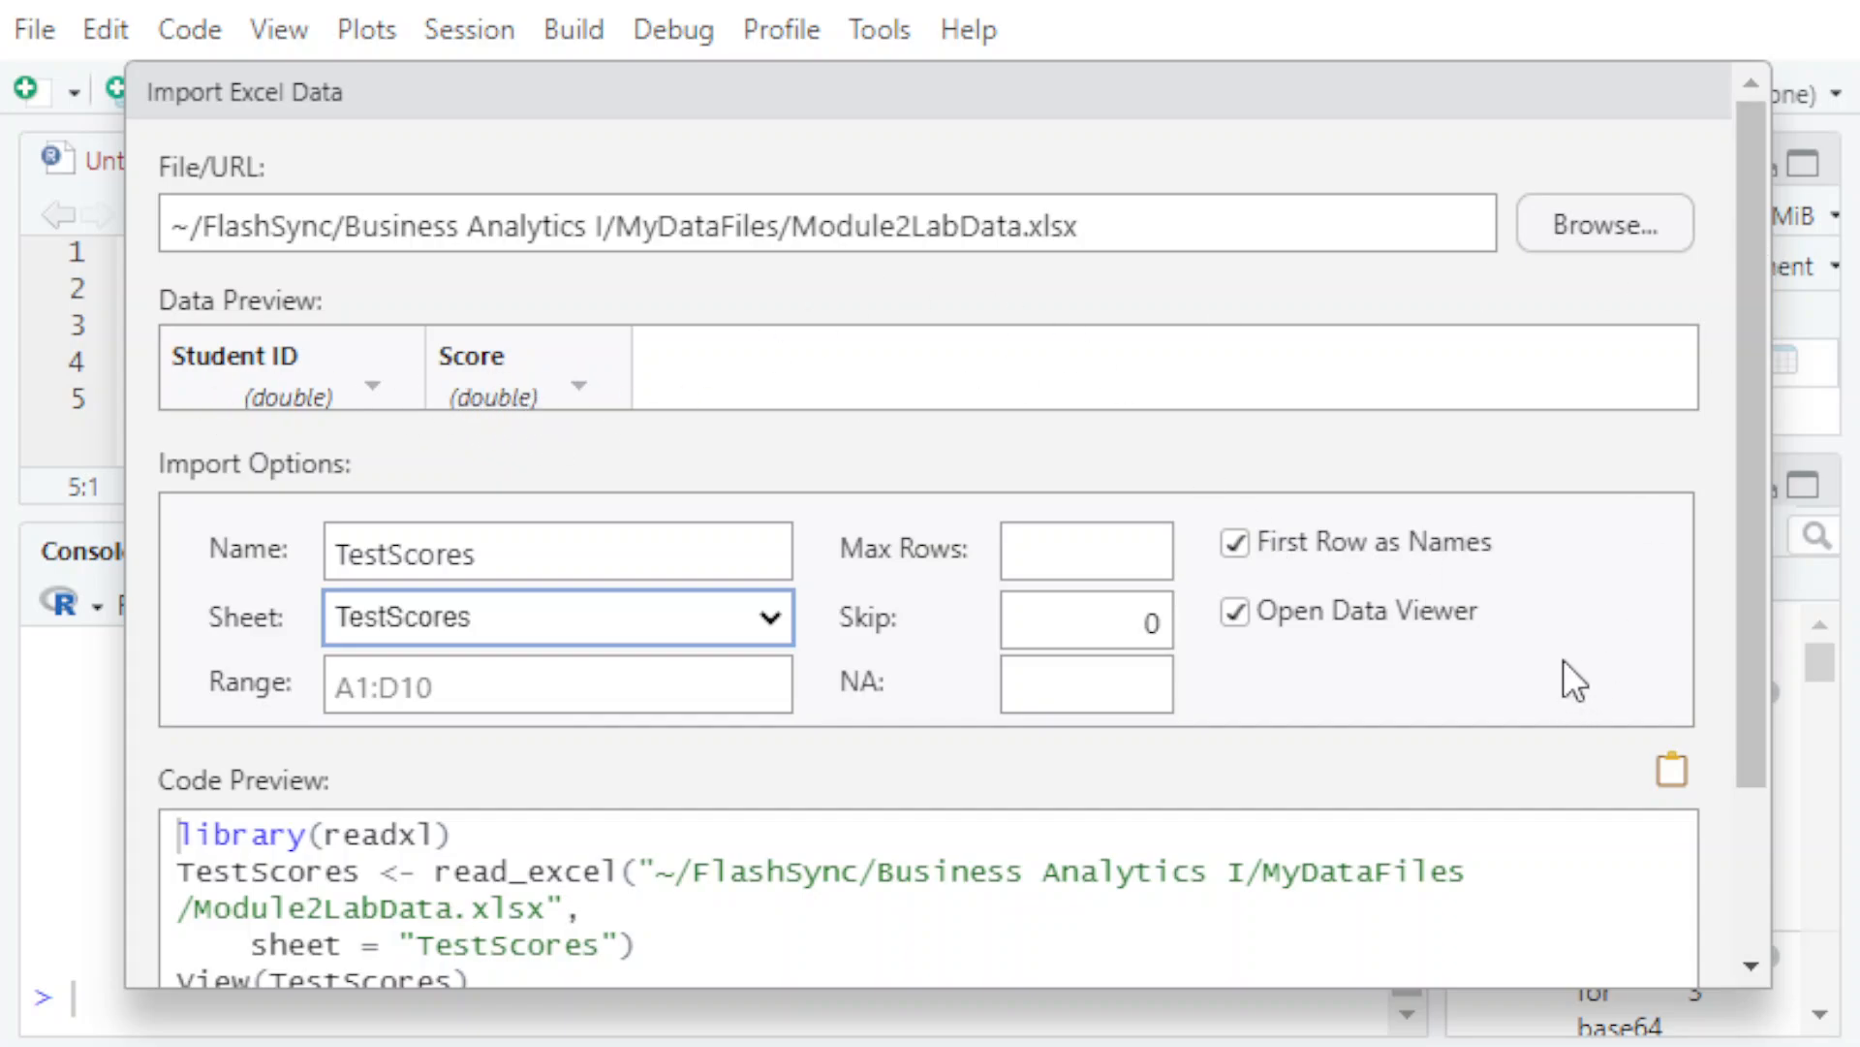
scroll(1562, 659, down, 3)
click(1392, 952)
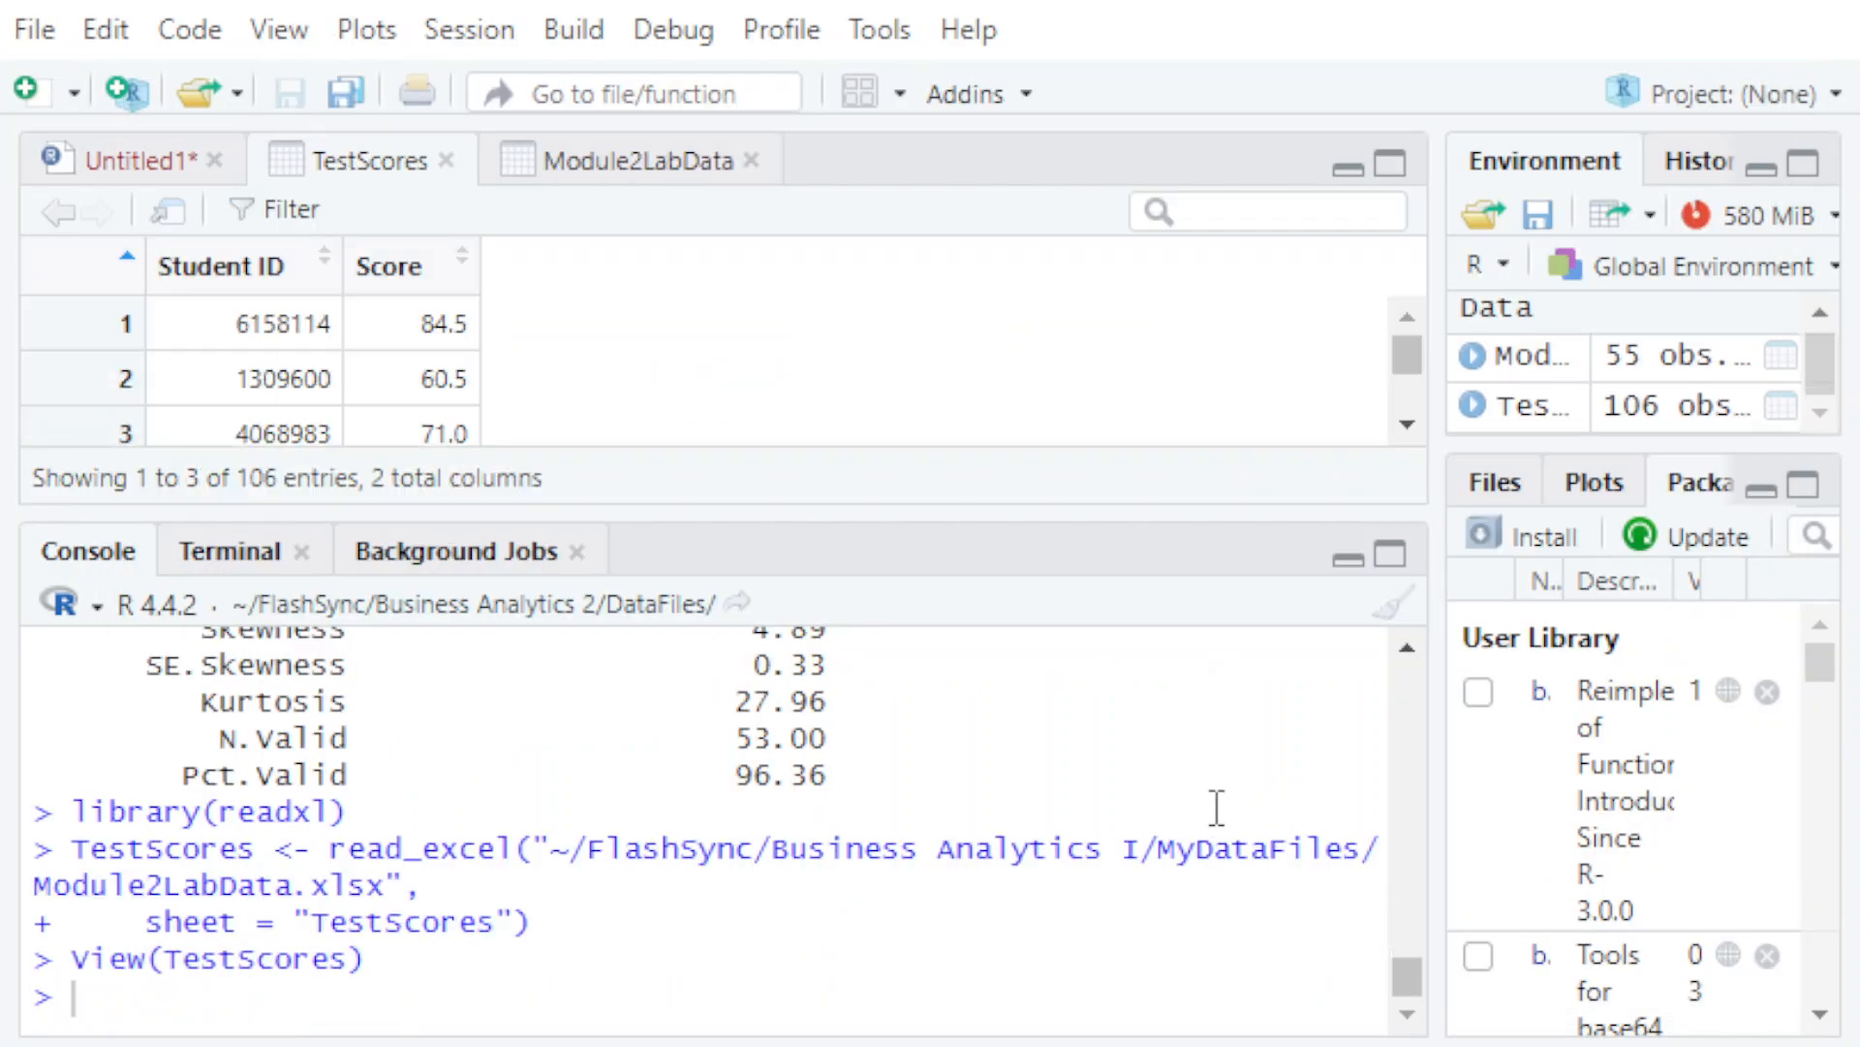
- Add descr(TestScores$Score) as line 5 of the Untitled1 script and run it
click(123, 155)
text(desc)
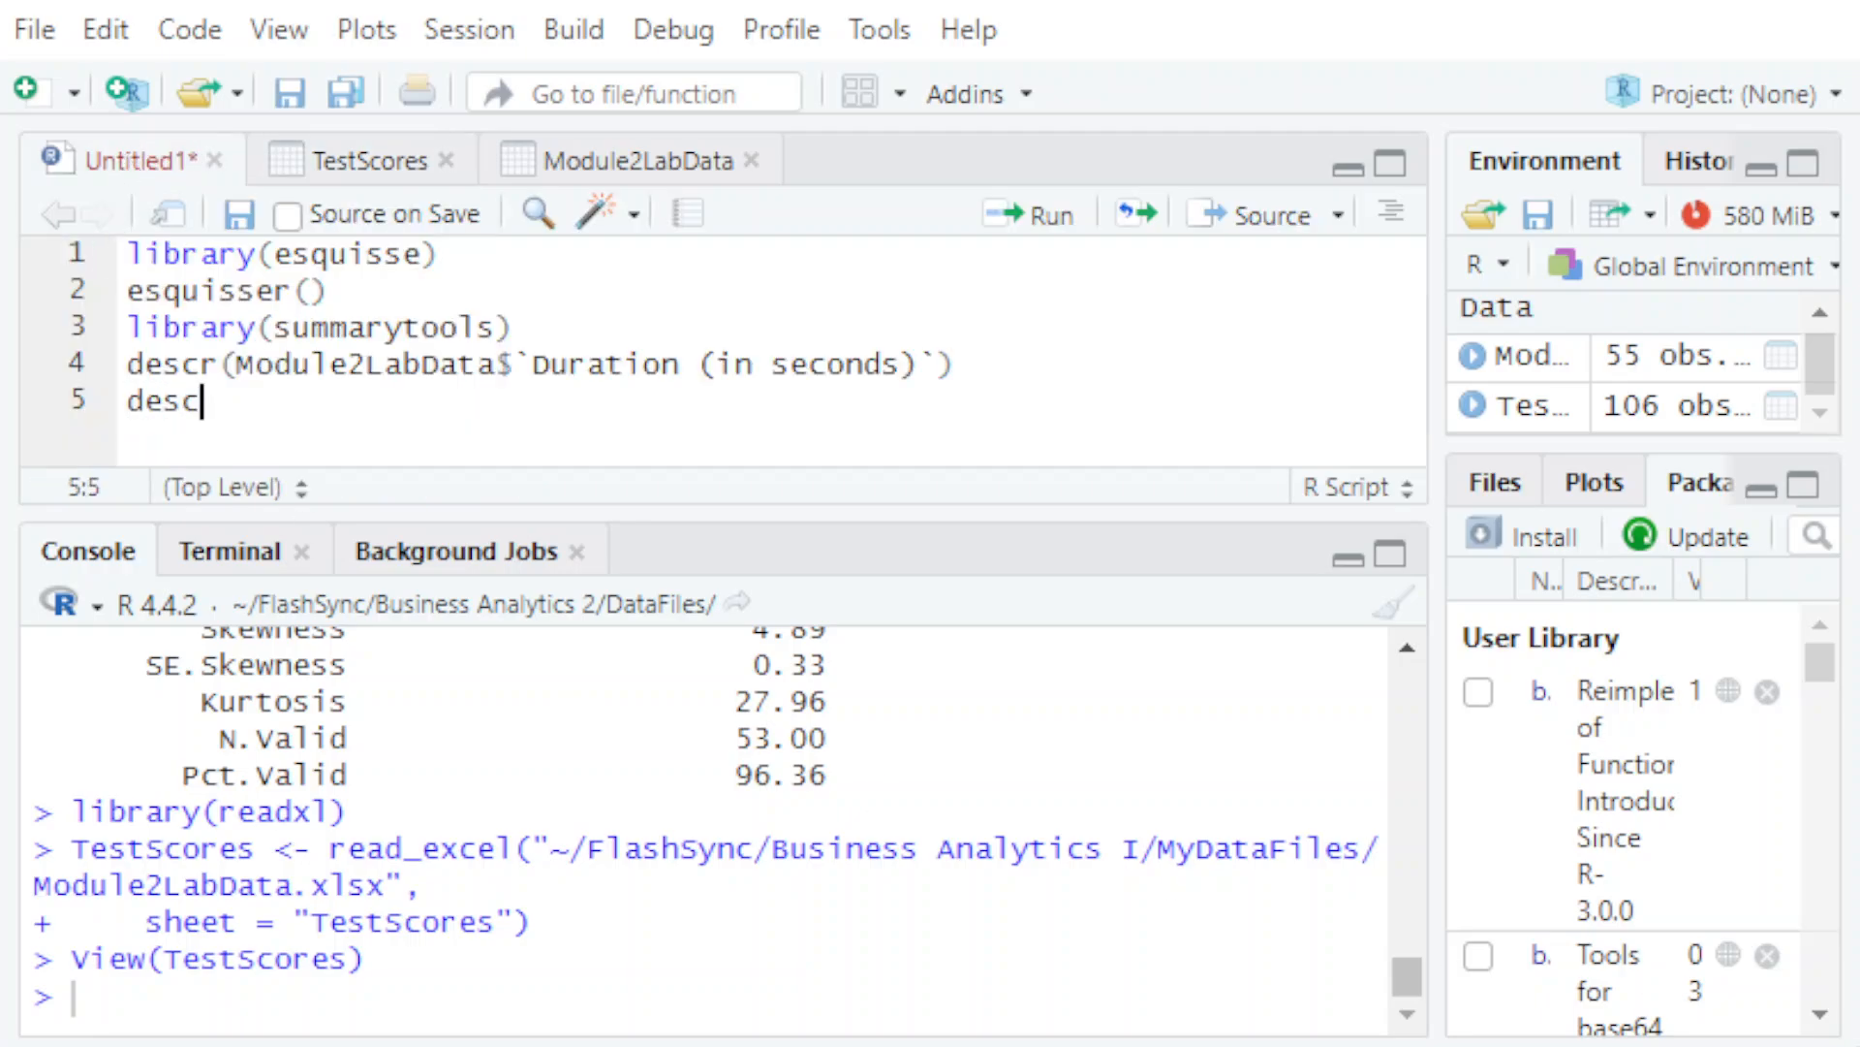
text(r()
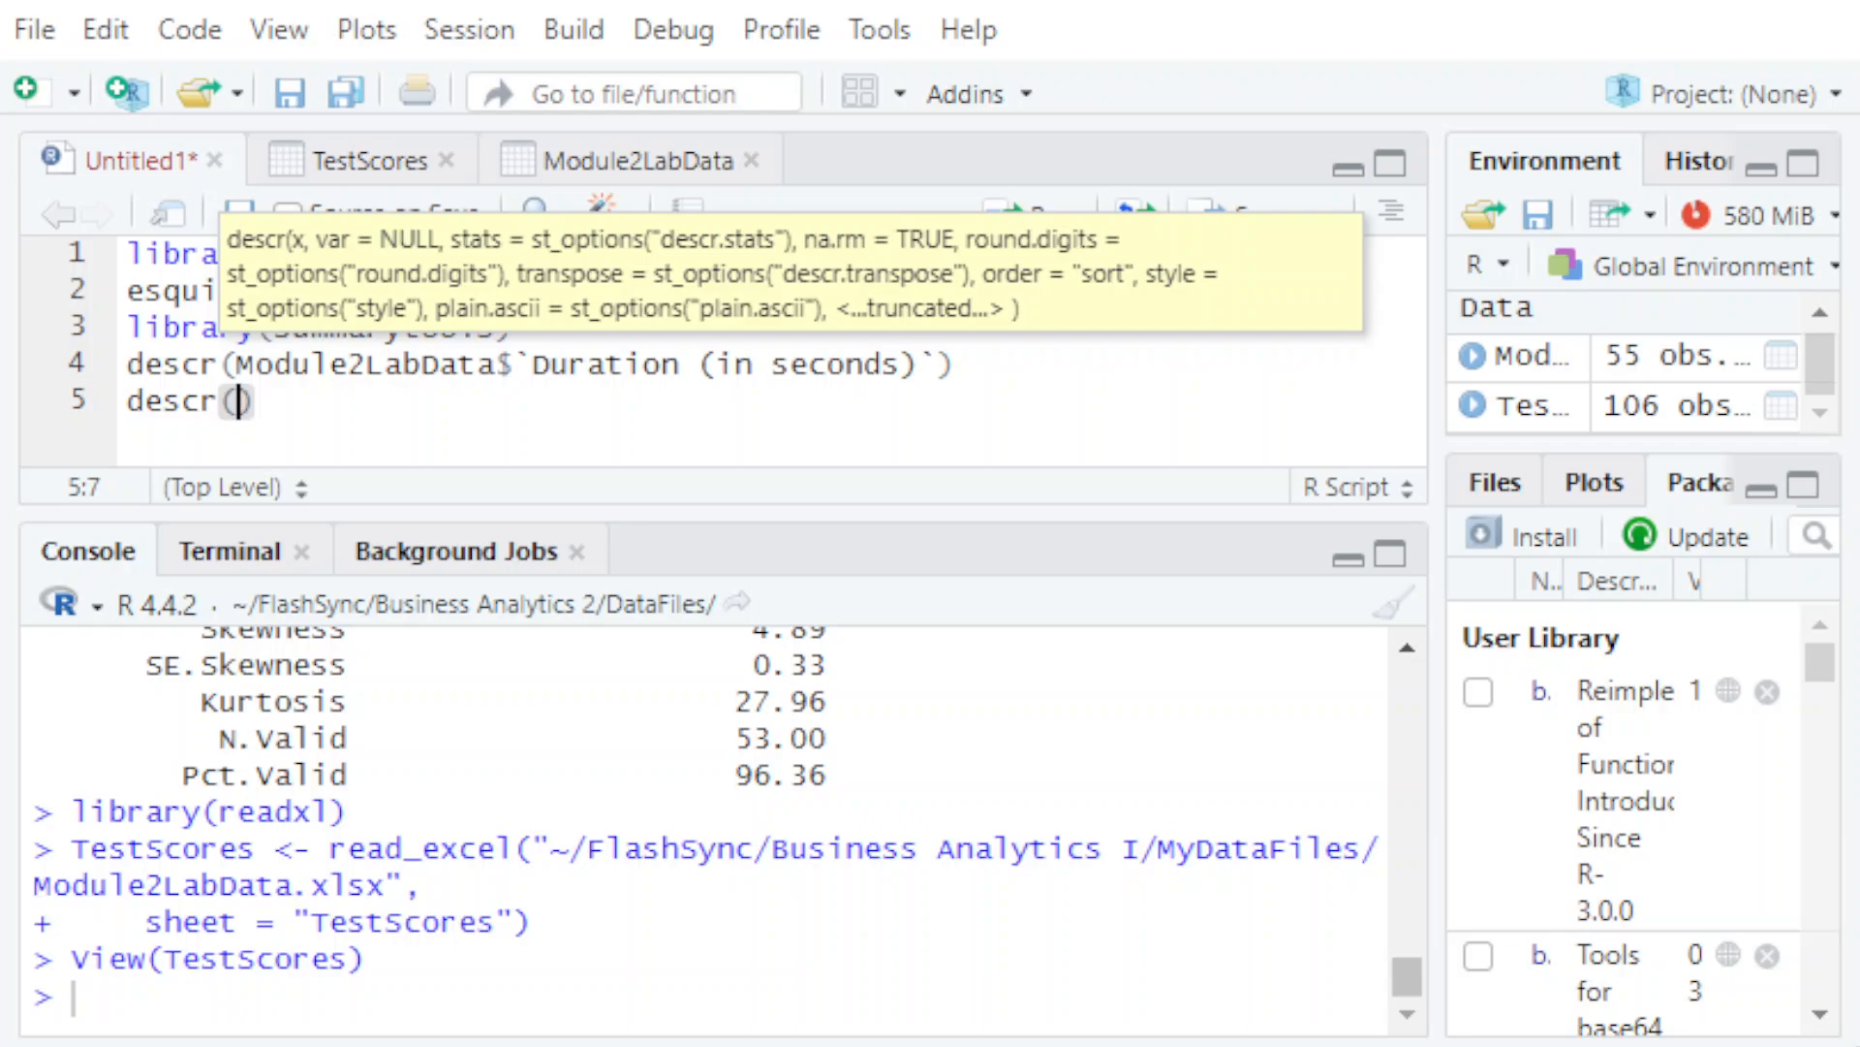
text(Test)
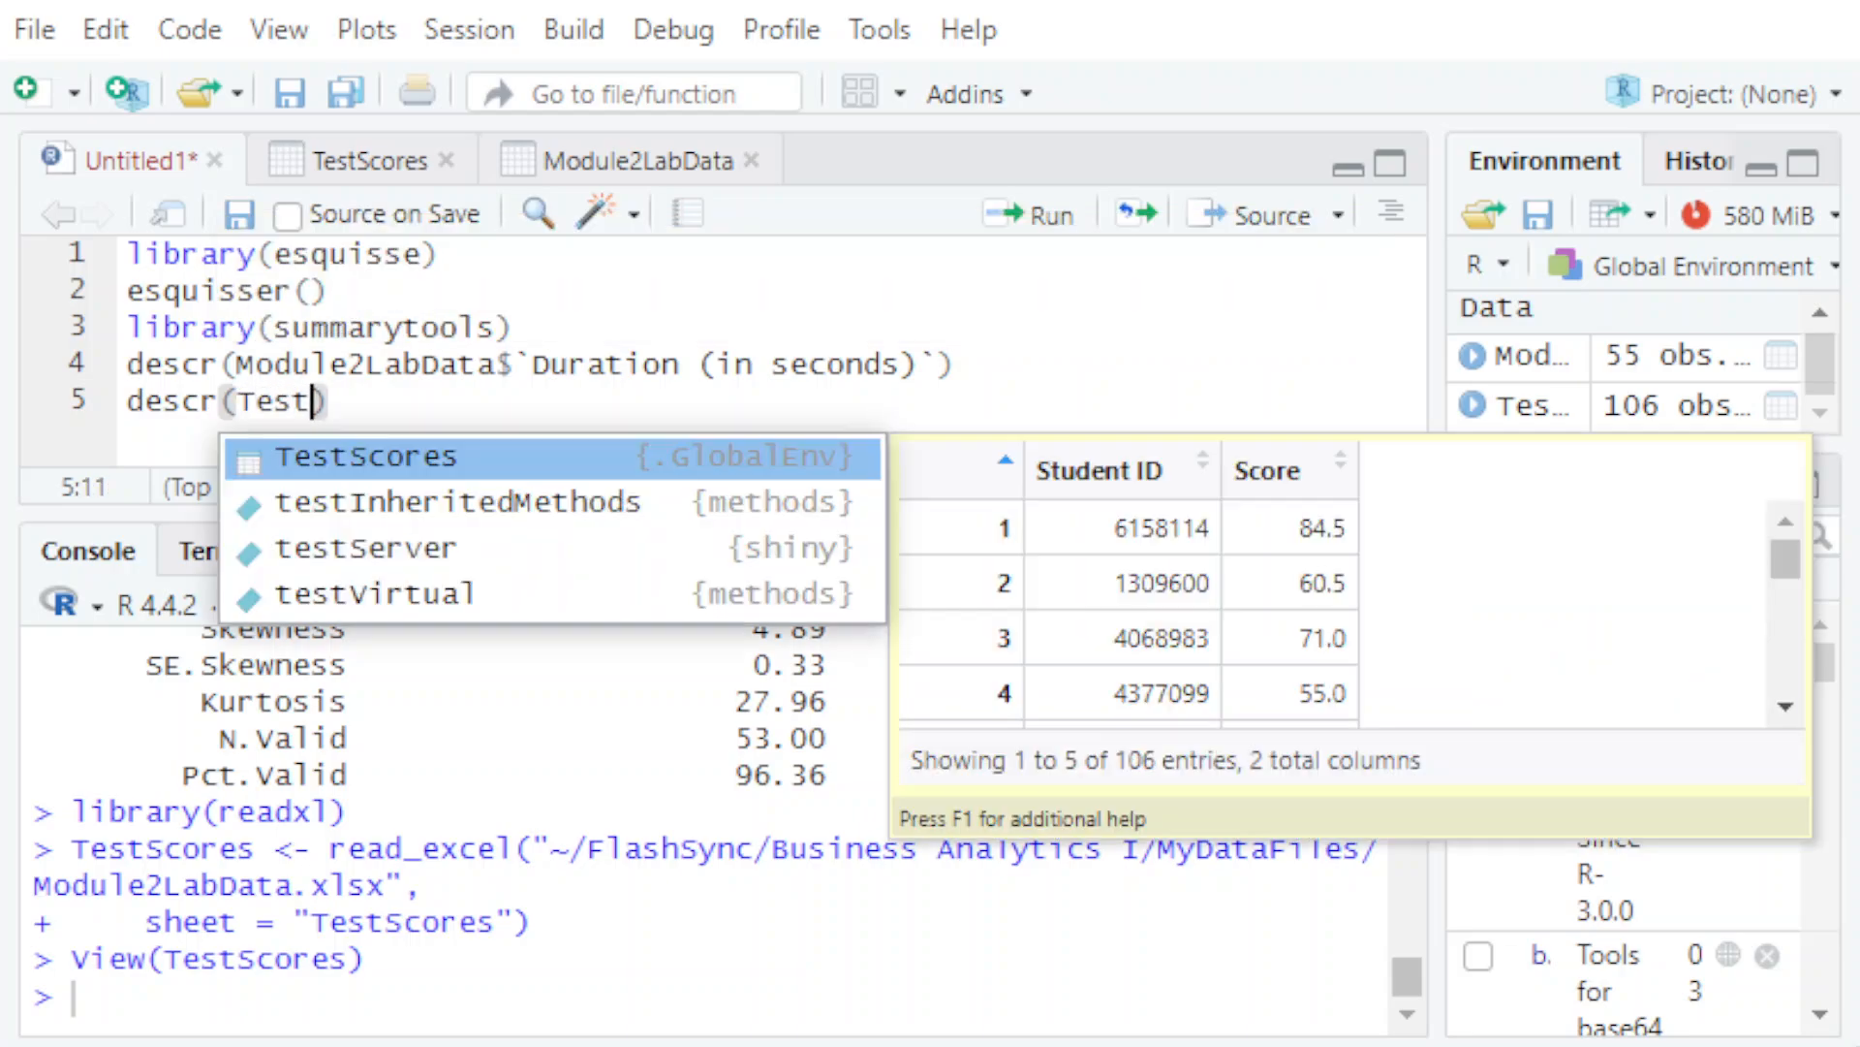
key(Return)
text($)
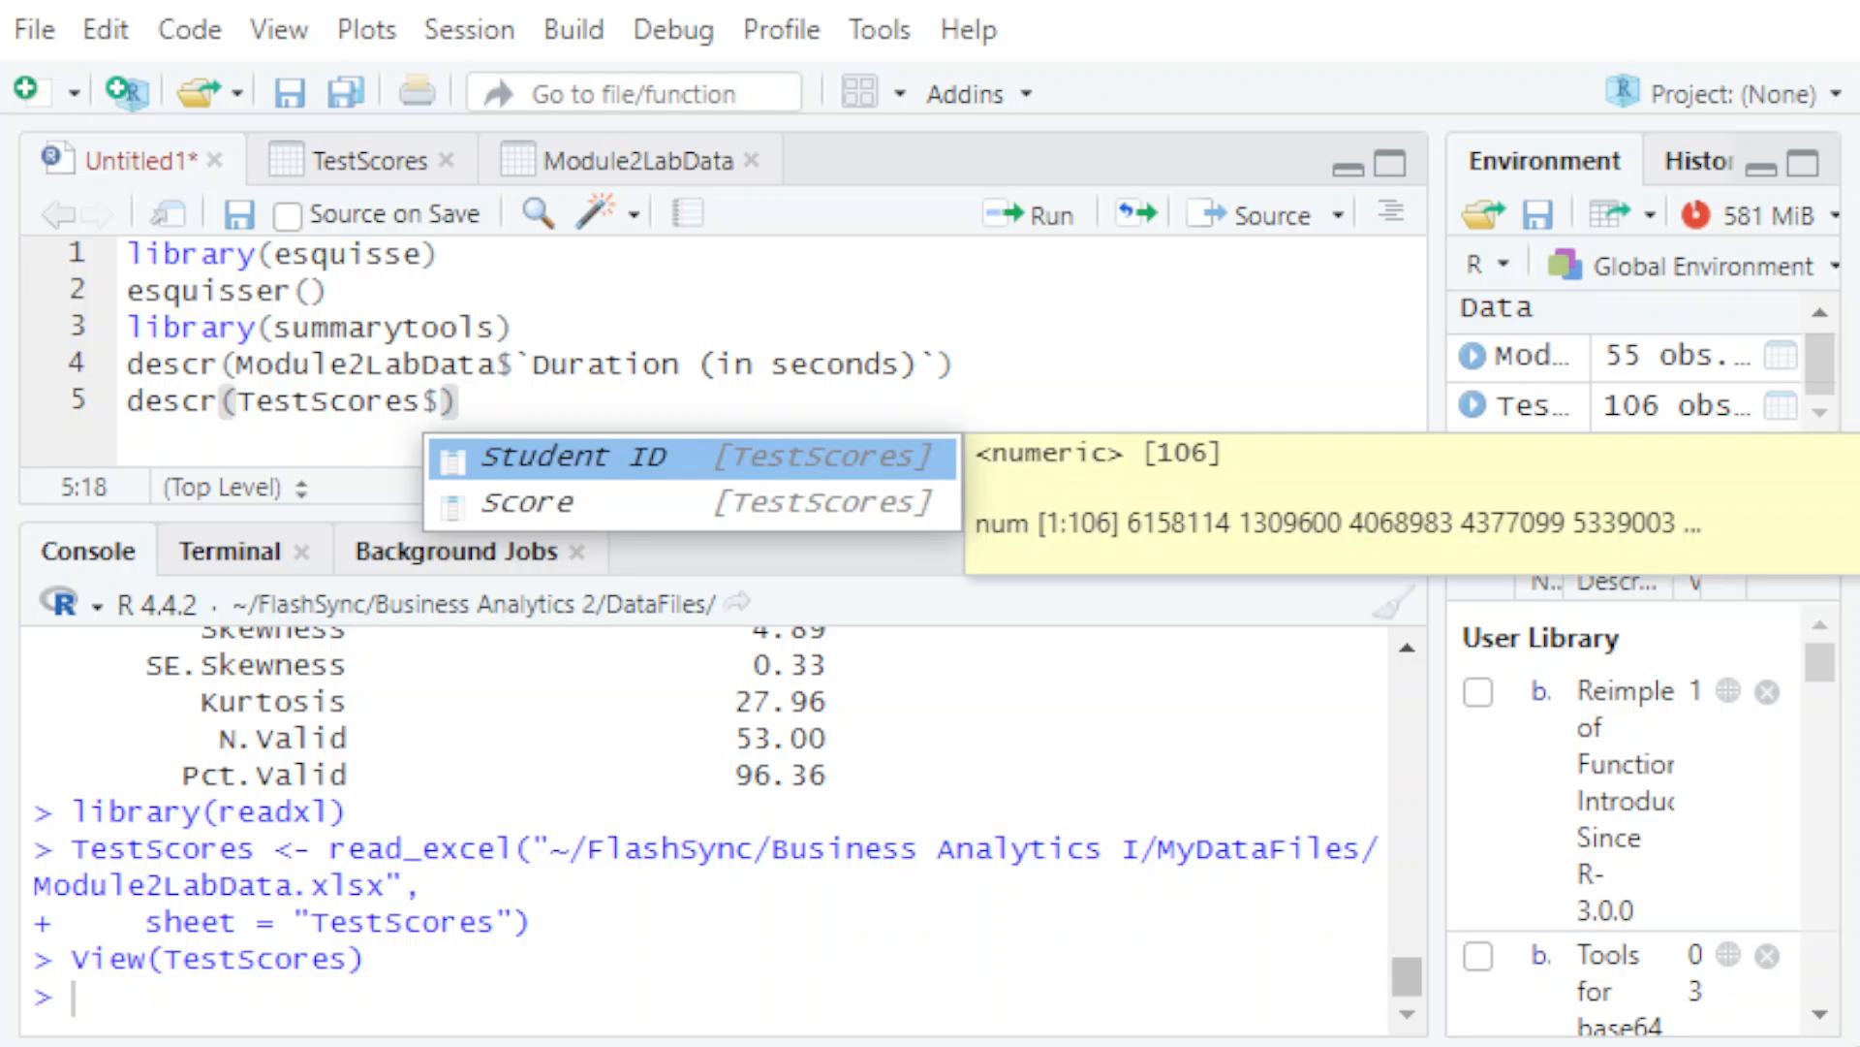
key(Down)
key(Return)
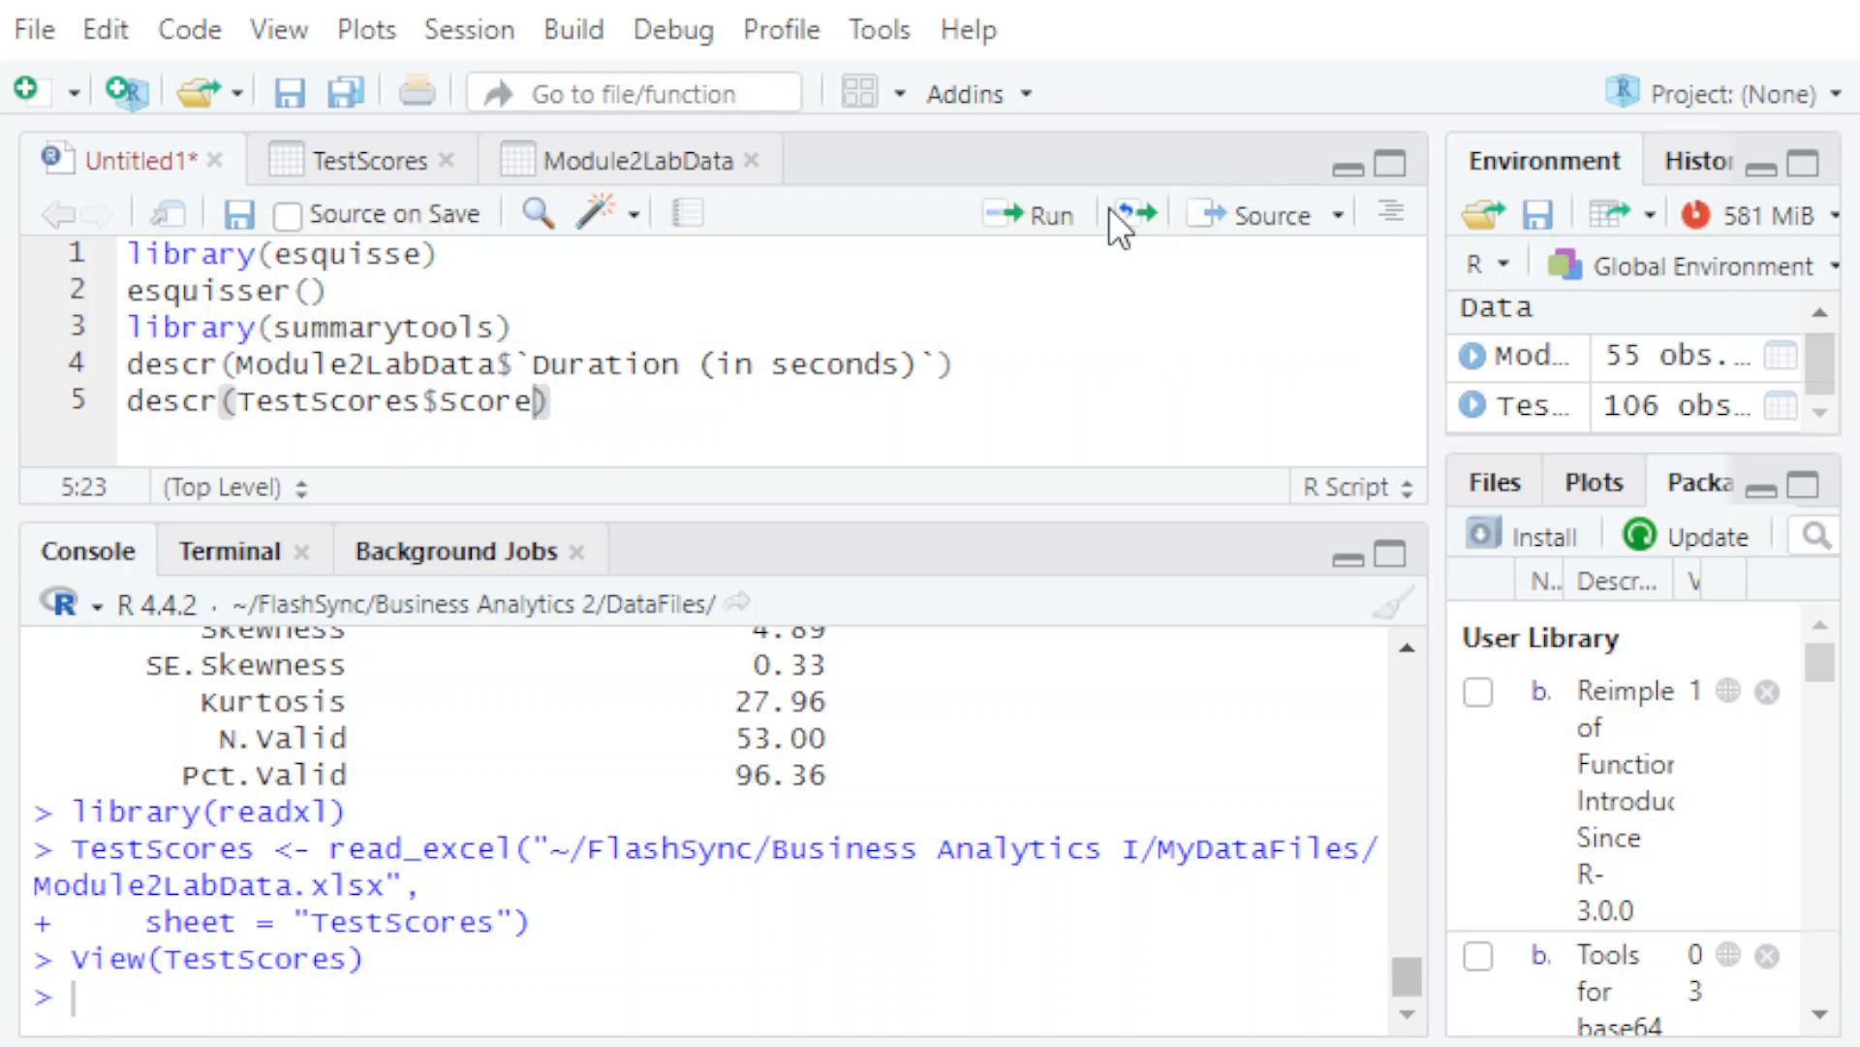
click(1047, 219)
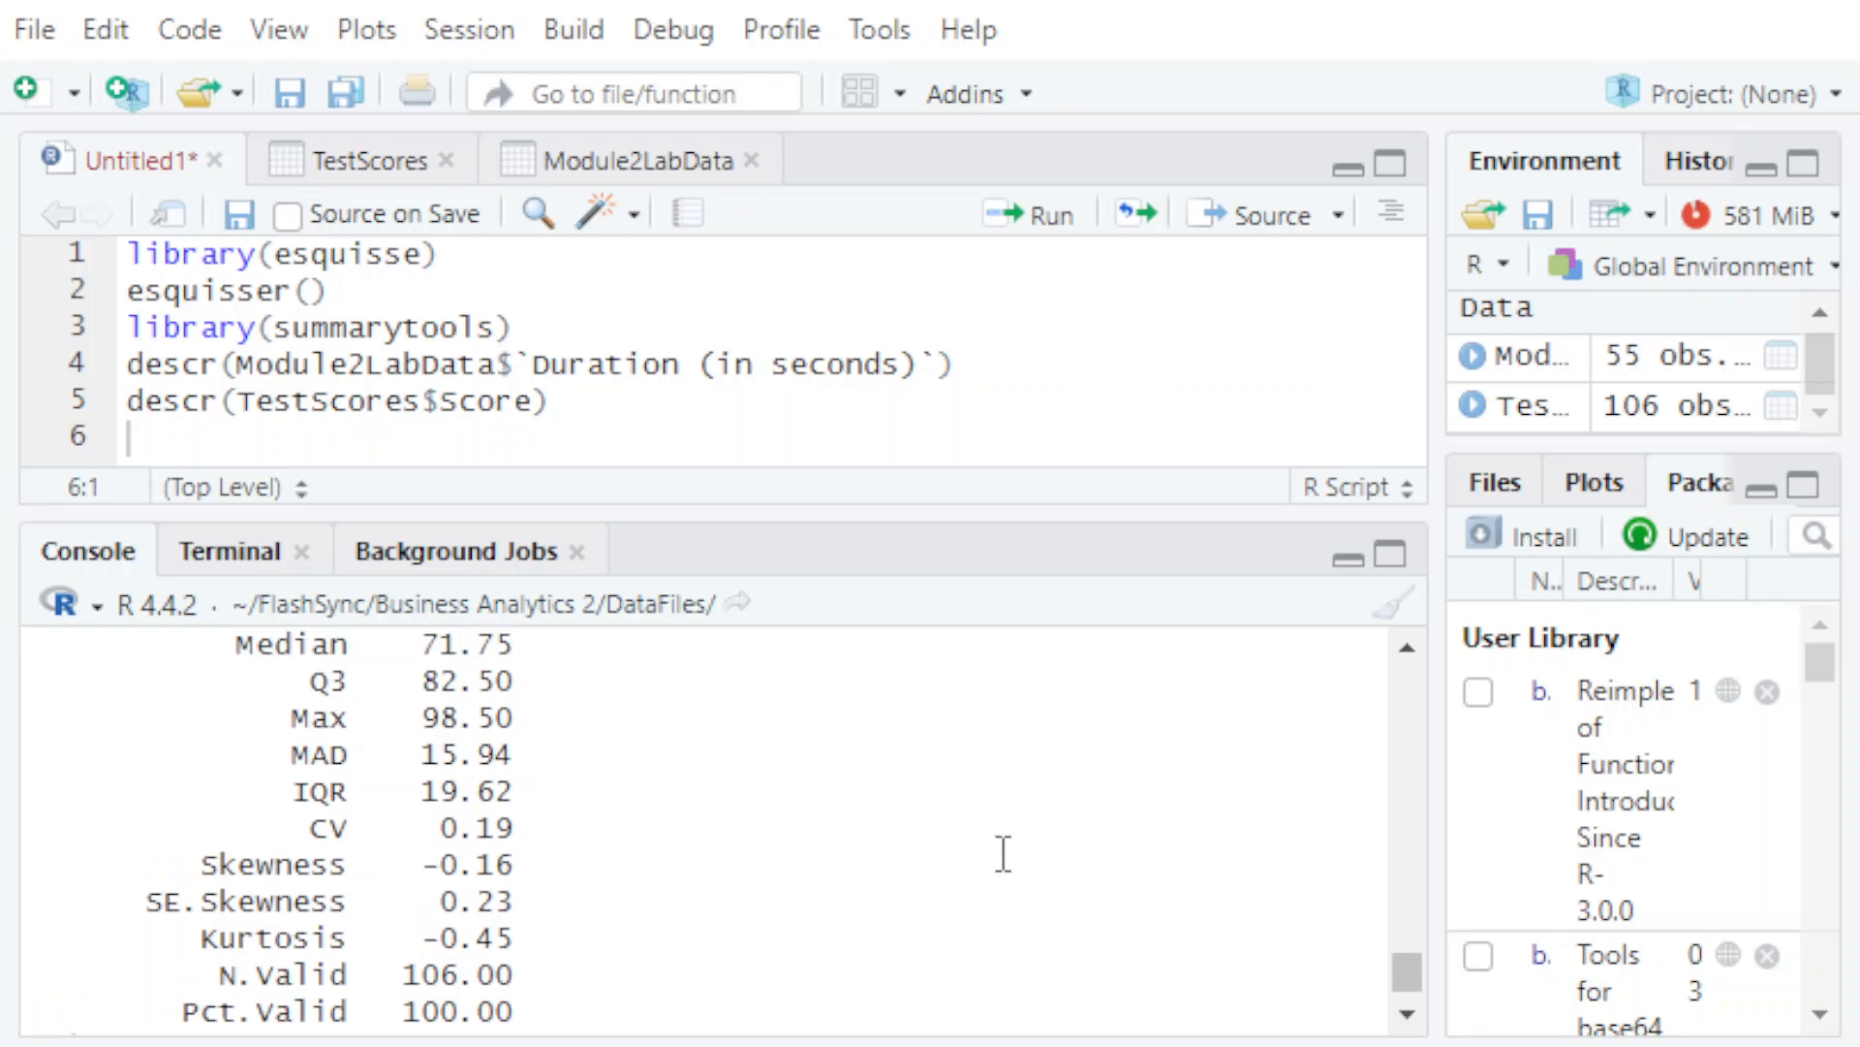
- Examine the descriptive statistics of the test scores, from the header and mean down to kurtosis and Pct.Valid
scroll(1004, 853, up, 4)
scroll(1004, 853, down, 3)
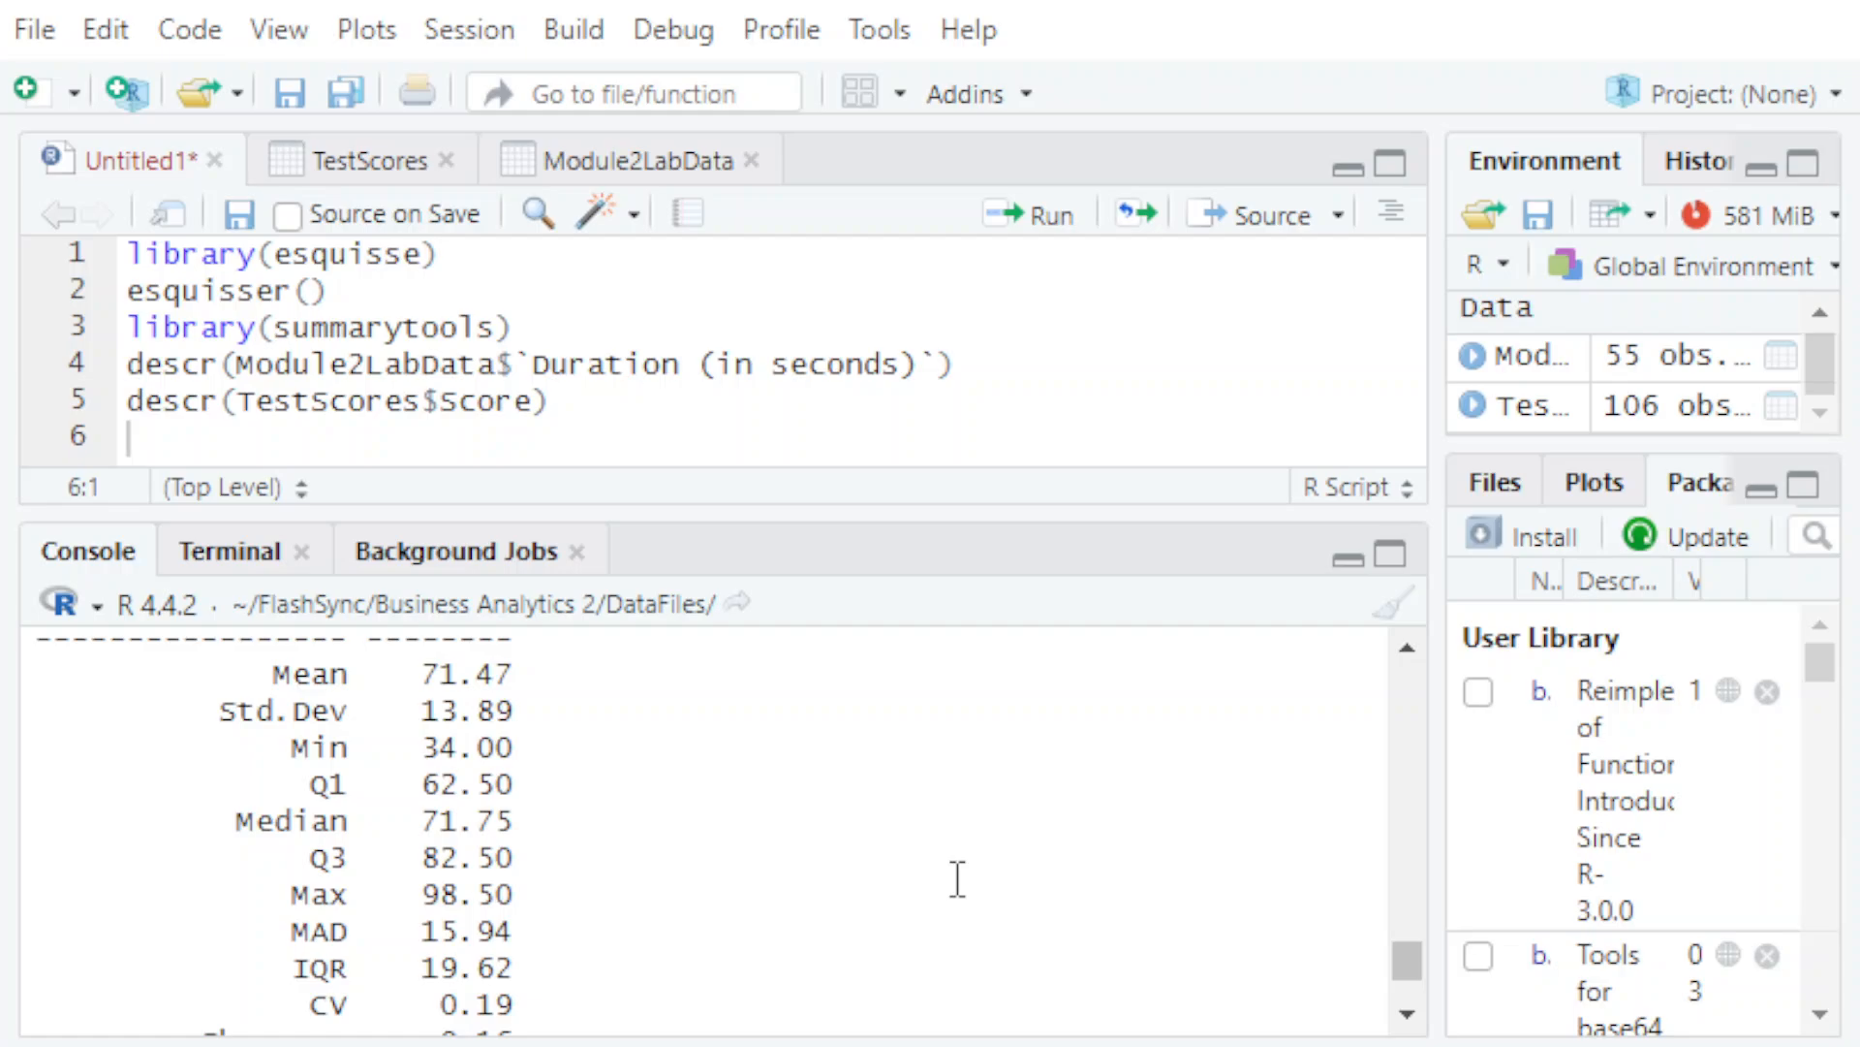
scroll(957, 879, down, 3)
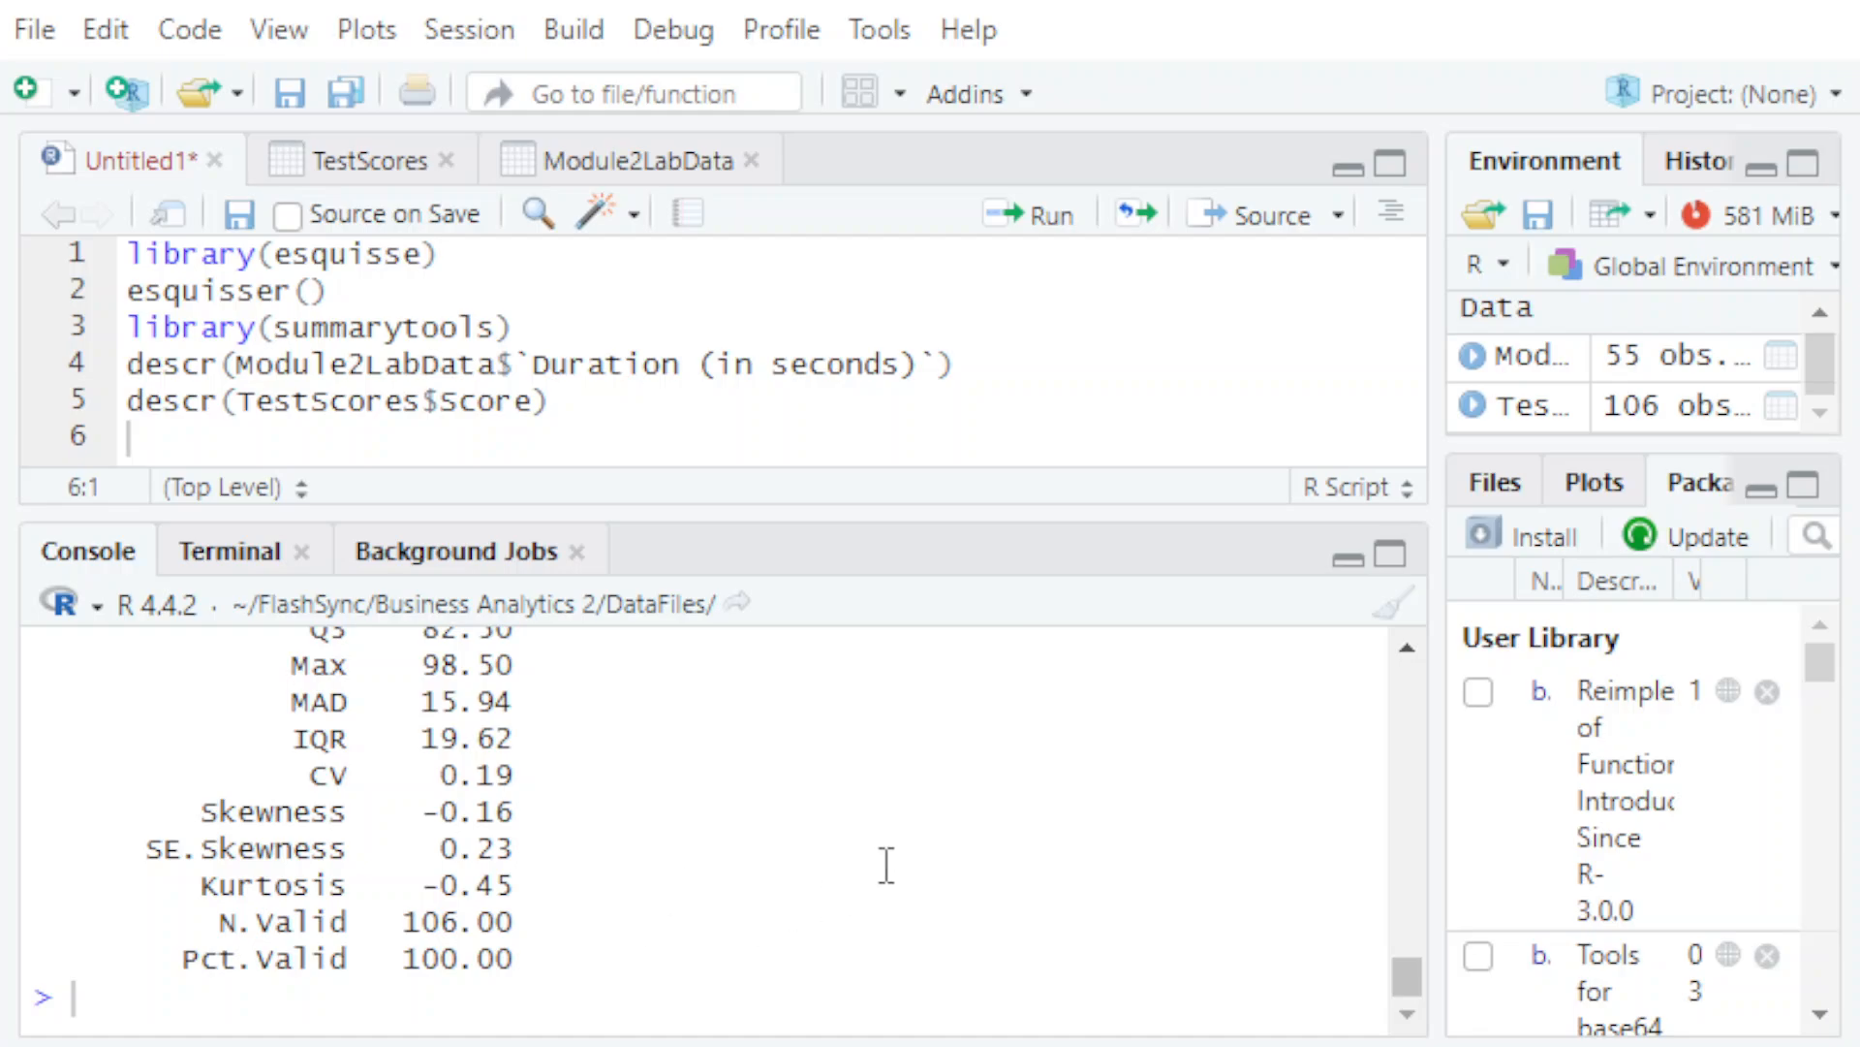
scroll(901, 887, up, 2)
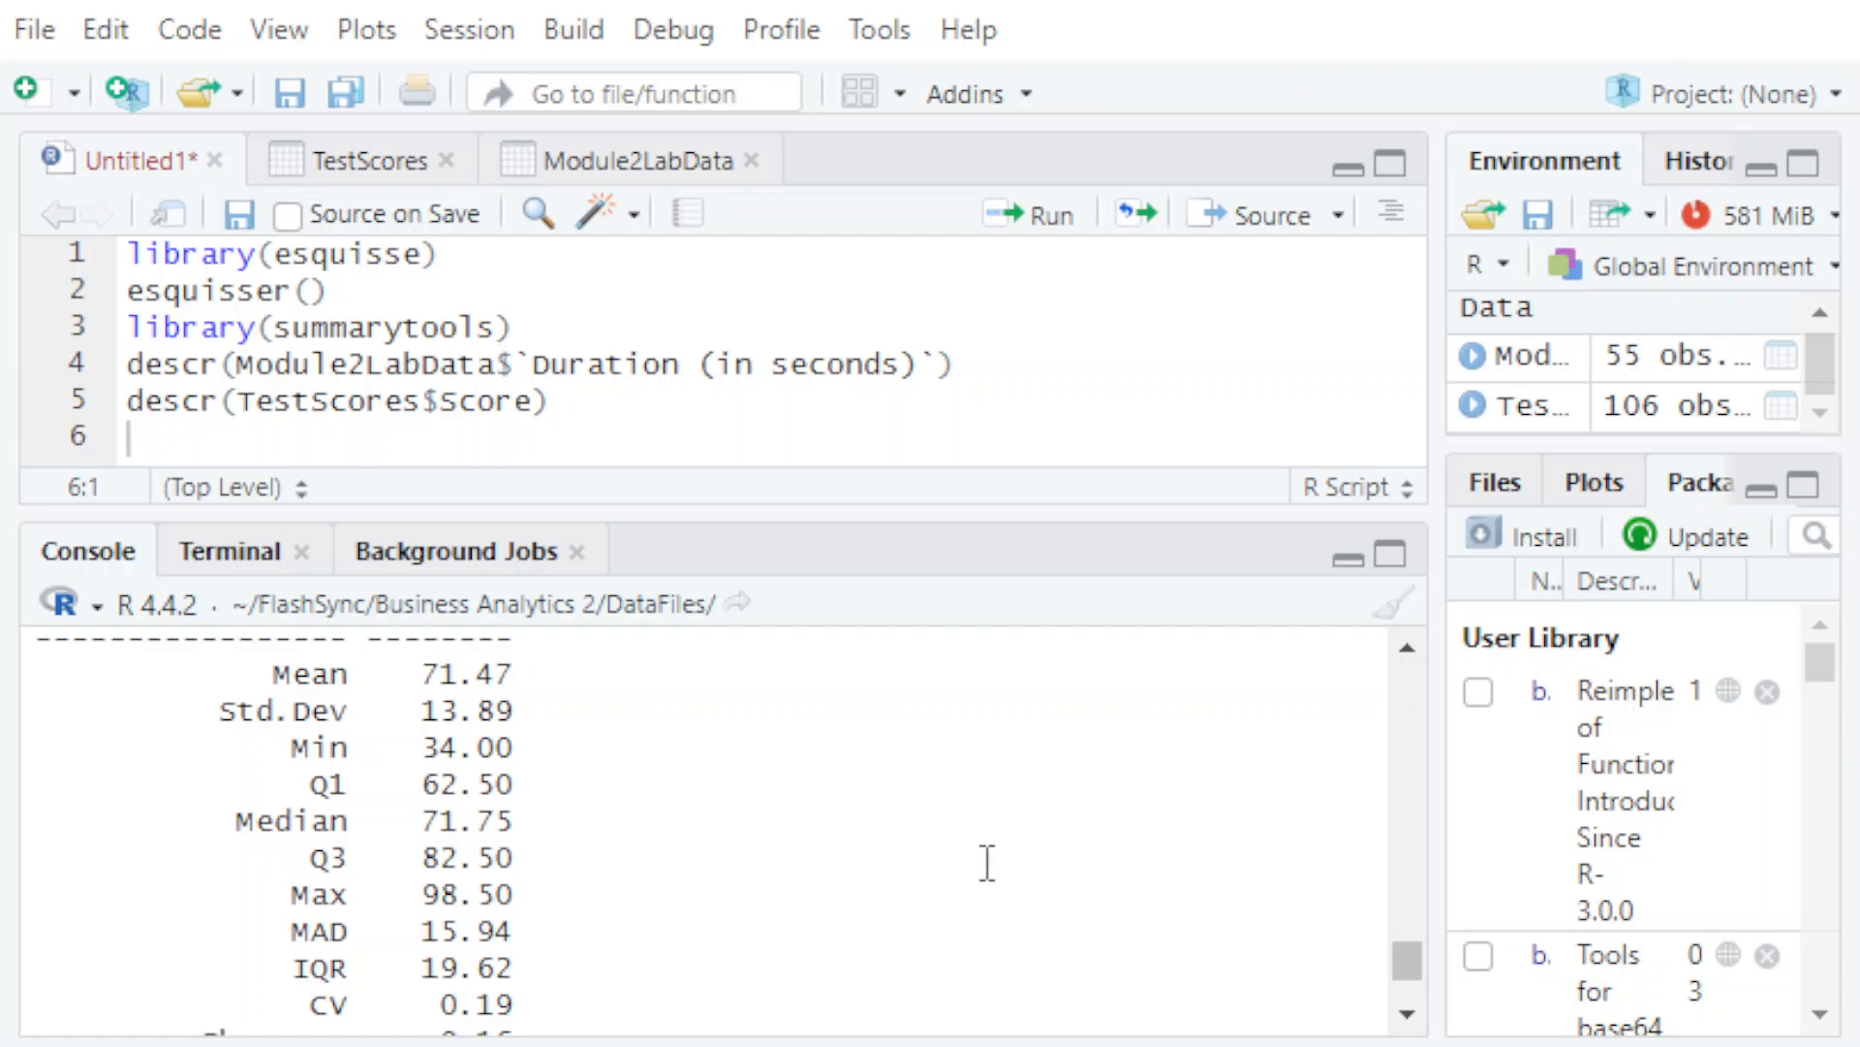
scroll(1035, 852, up, 2)
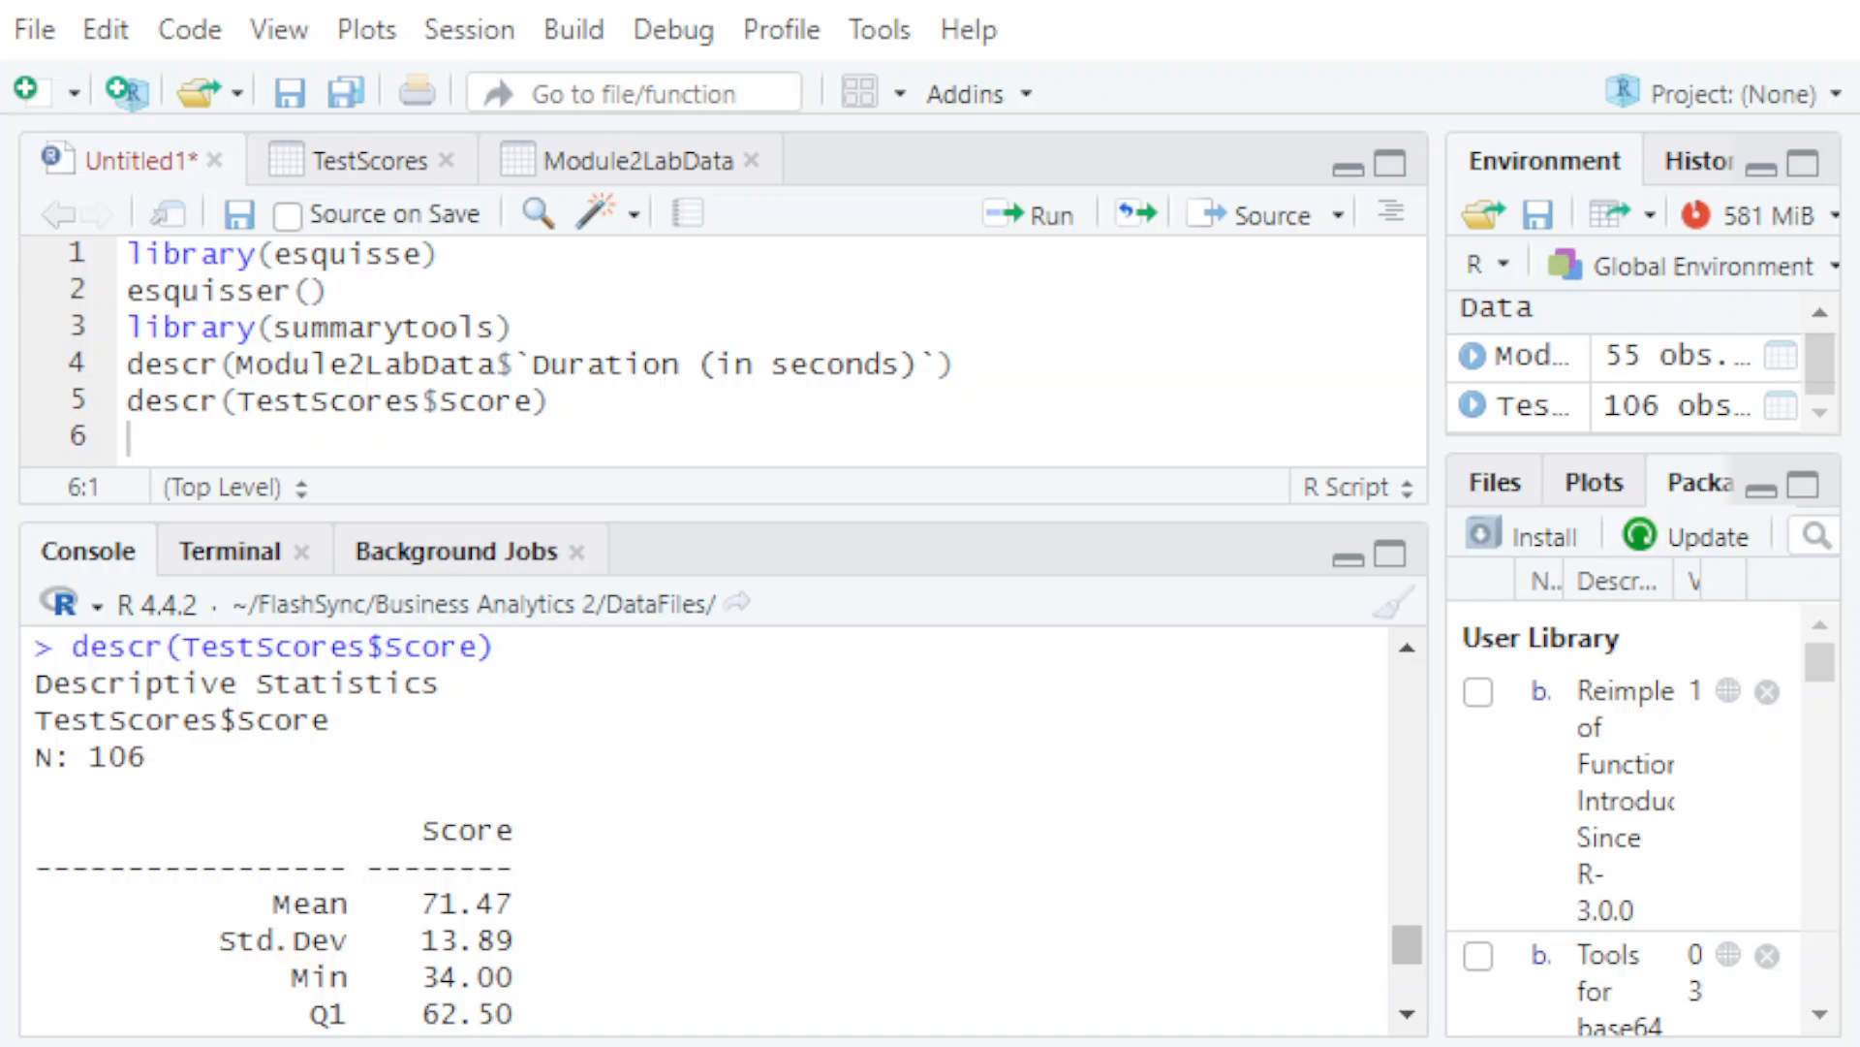
scroll(780, 789, down, 5)
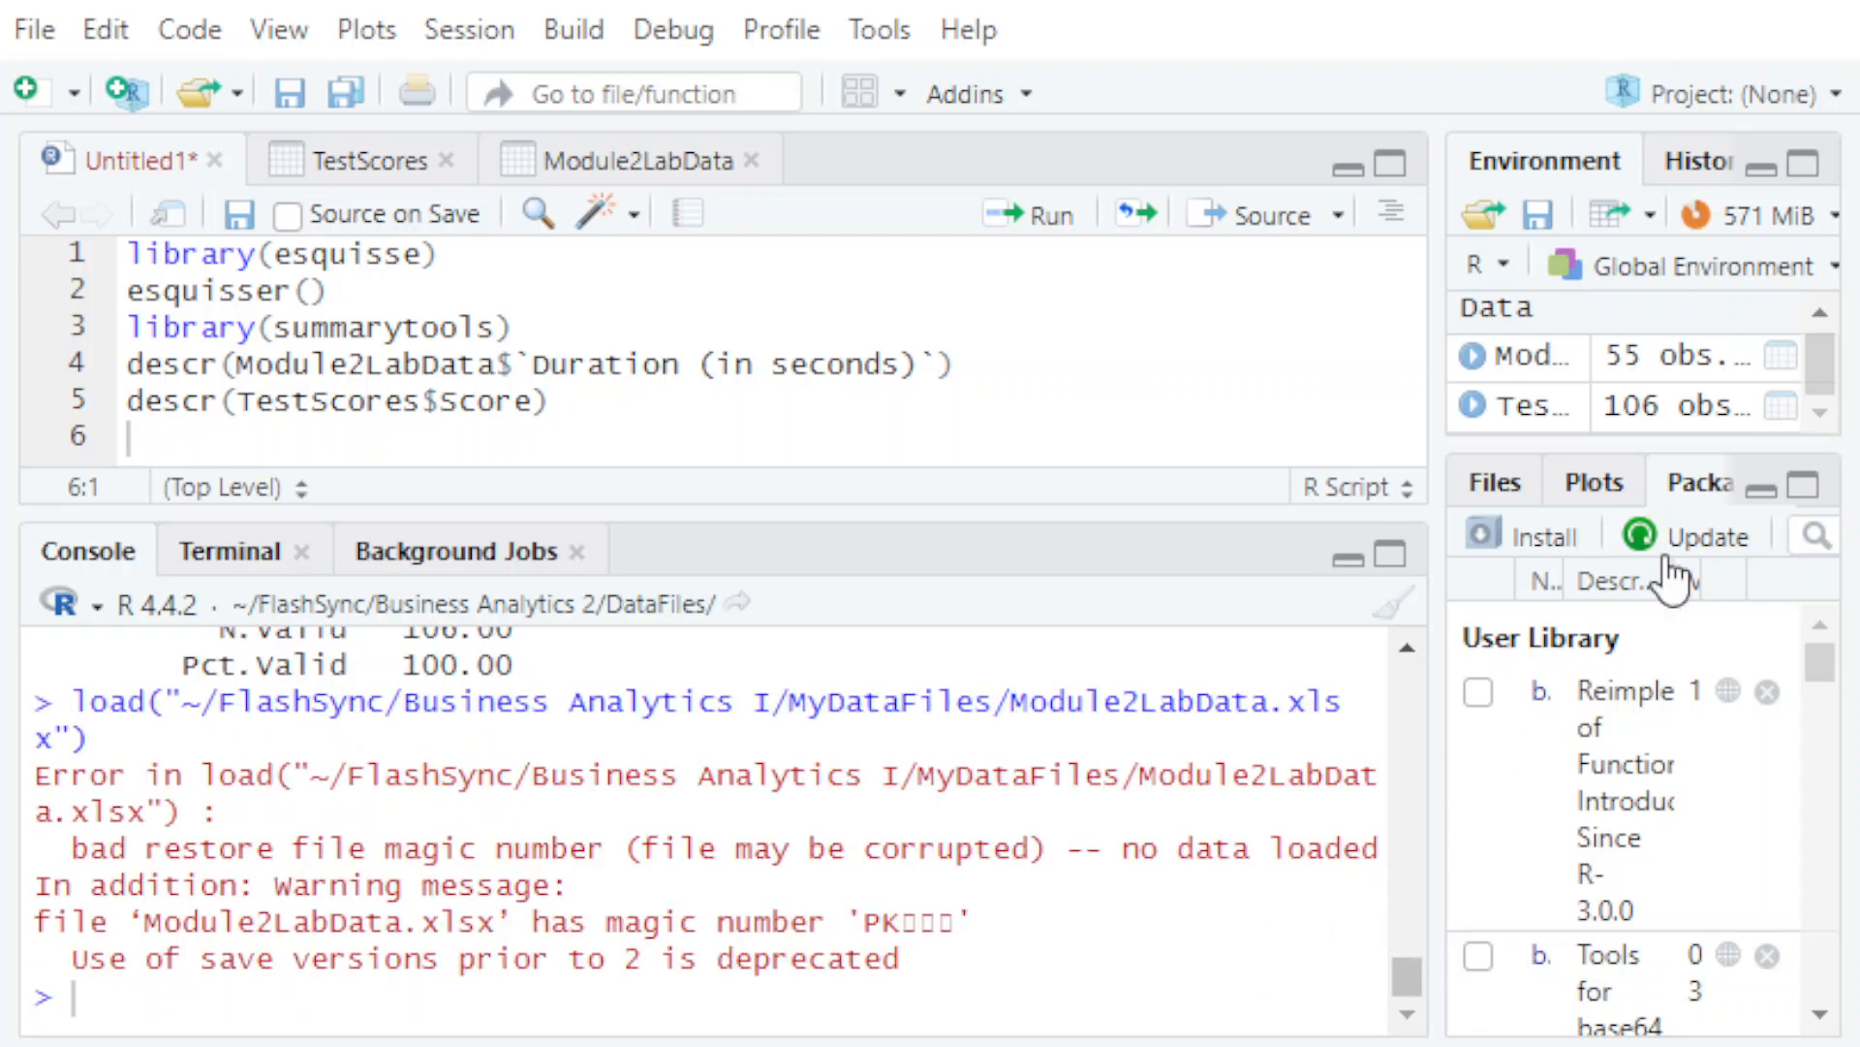
- Start an Excel data import and load Module2LabData.xlsx from the MyDataFiles folder
click(1612, 221)
click(1486, 527)
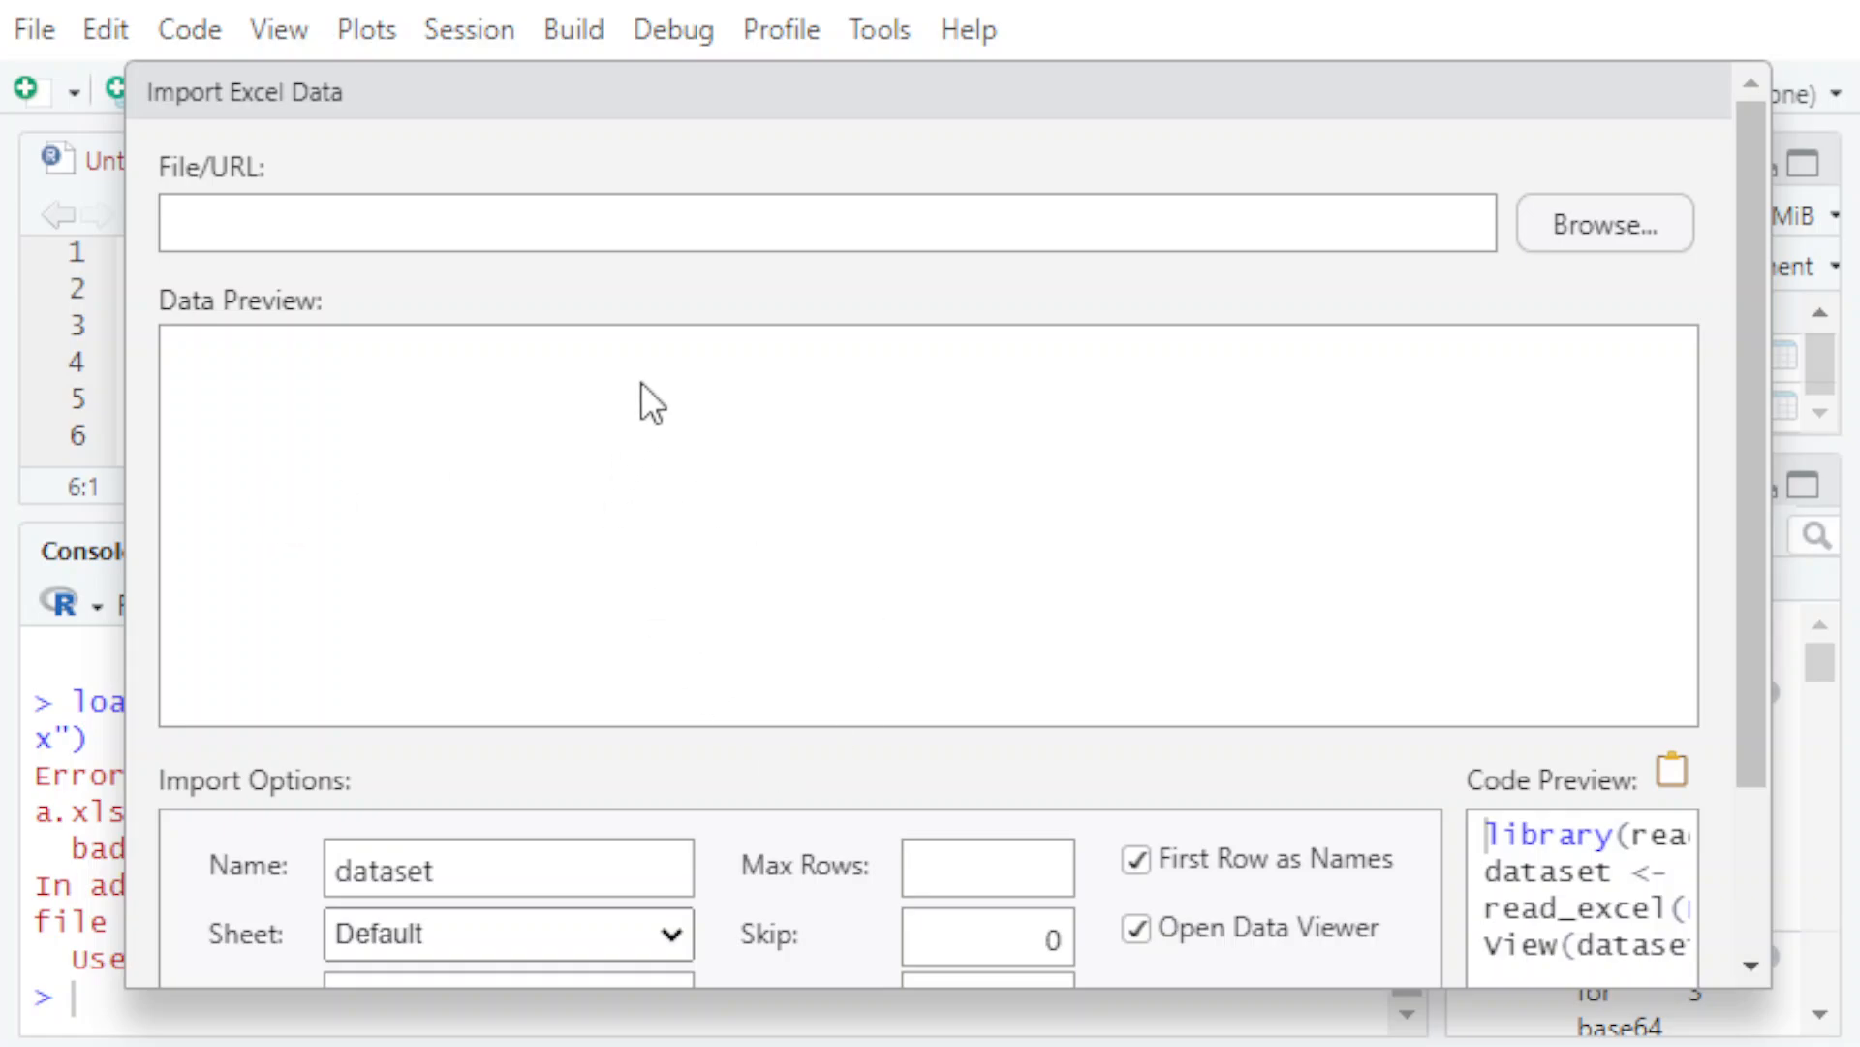
scroll(775, 796, down, 3)
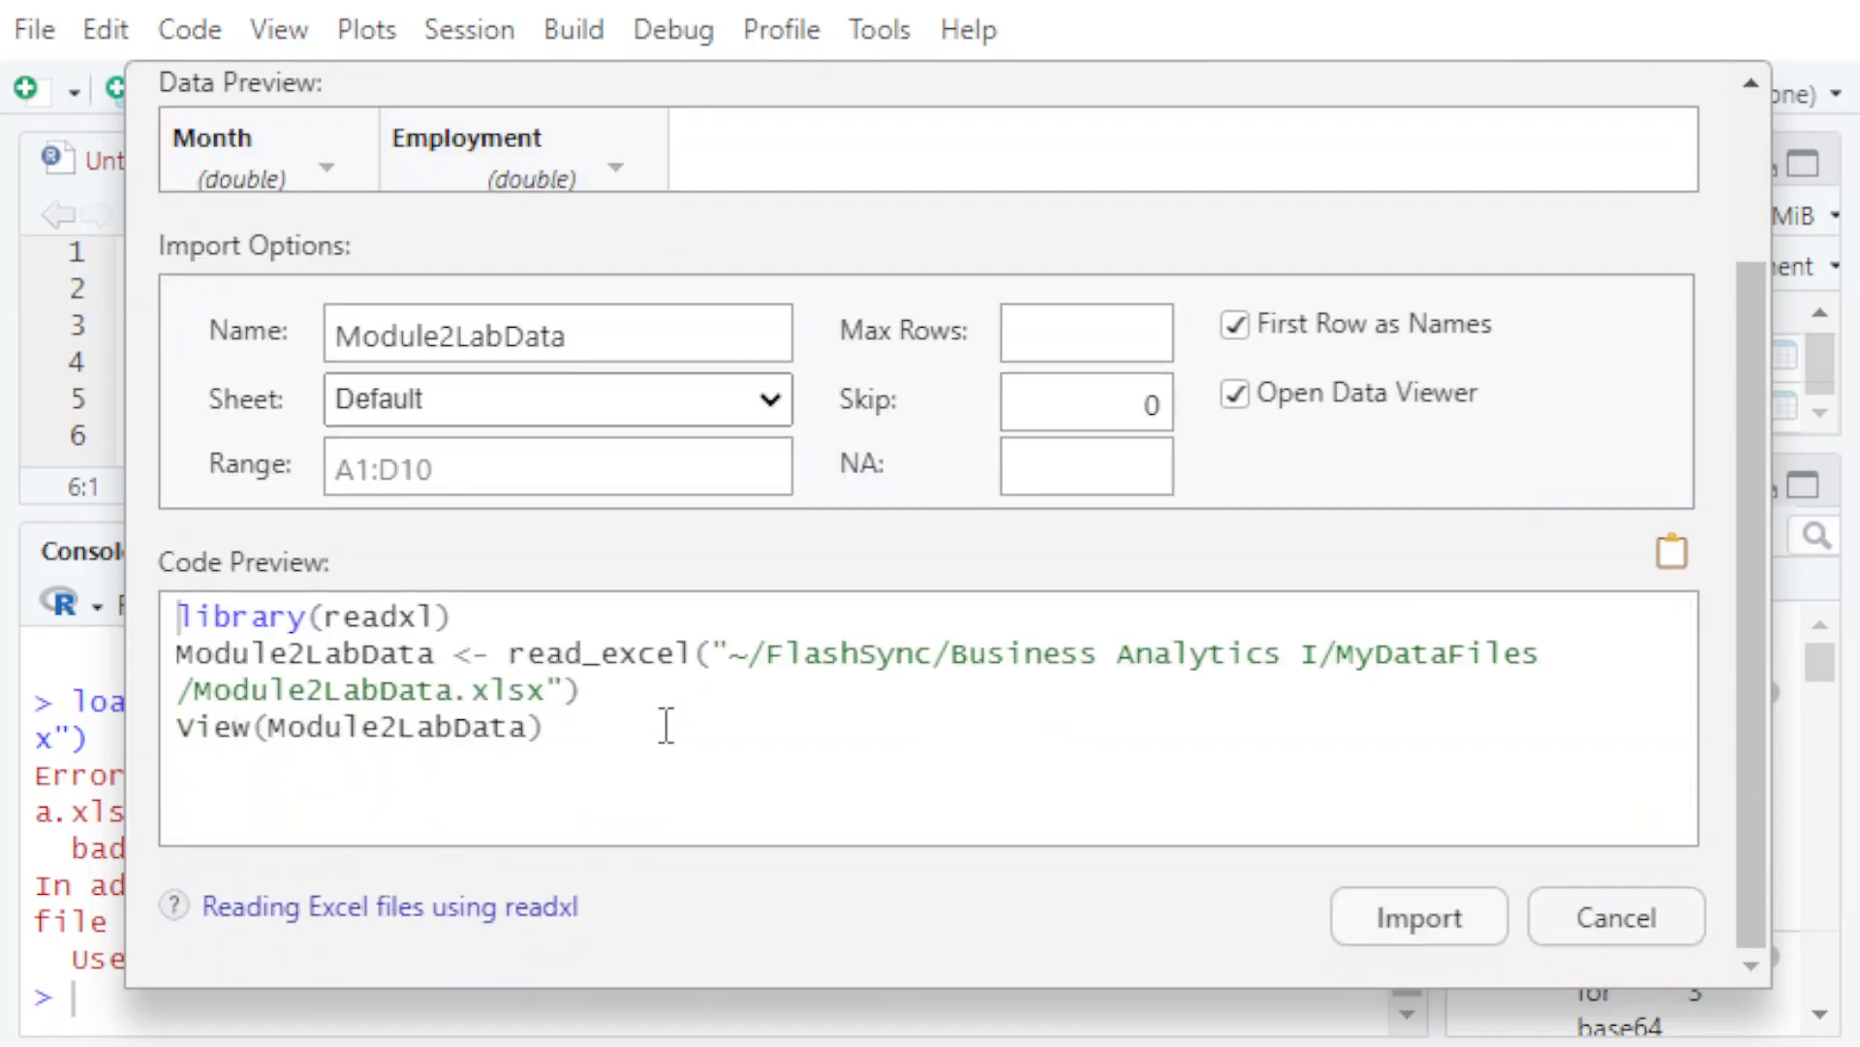
scroll(732, 636, up, 3)
- Name the dataset EmploymentData and import it with the sheet left at Default
drag(621, 552, 166, 535)
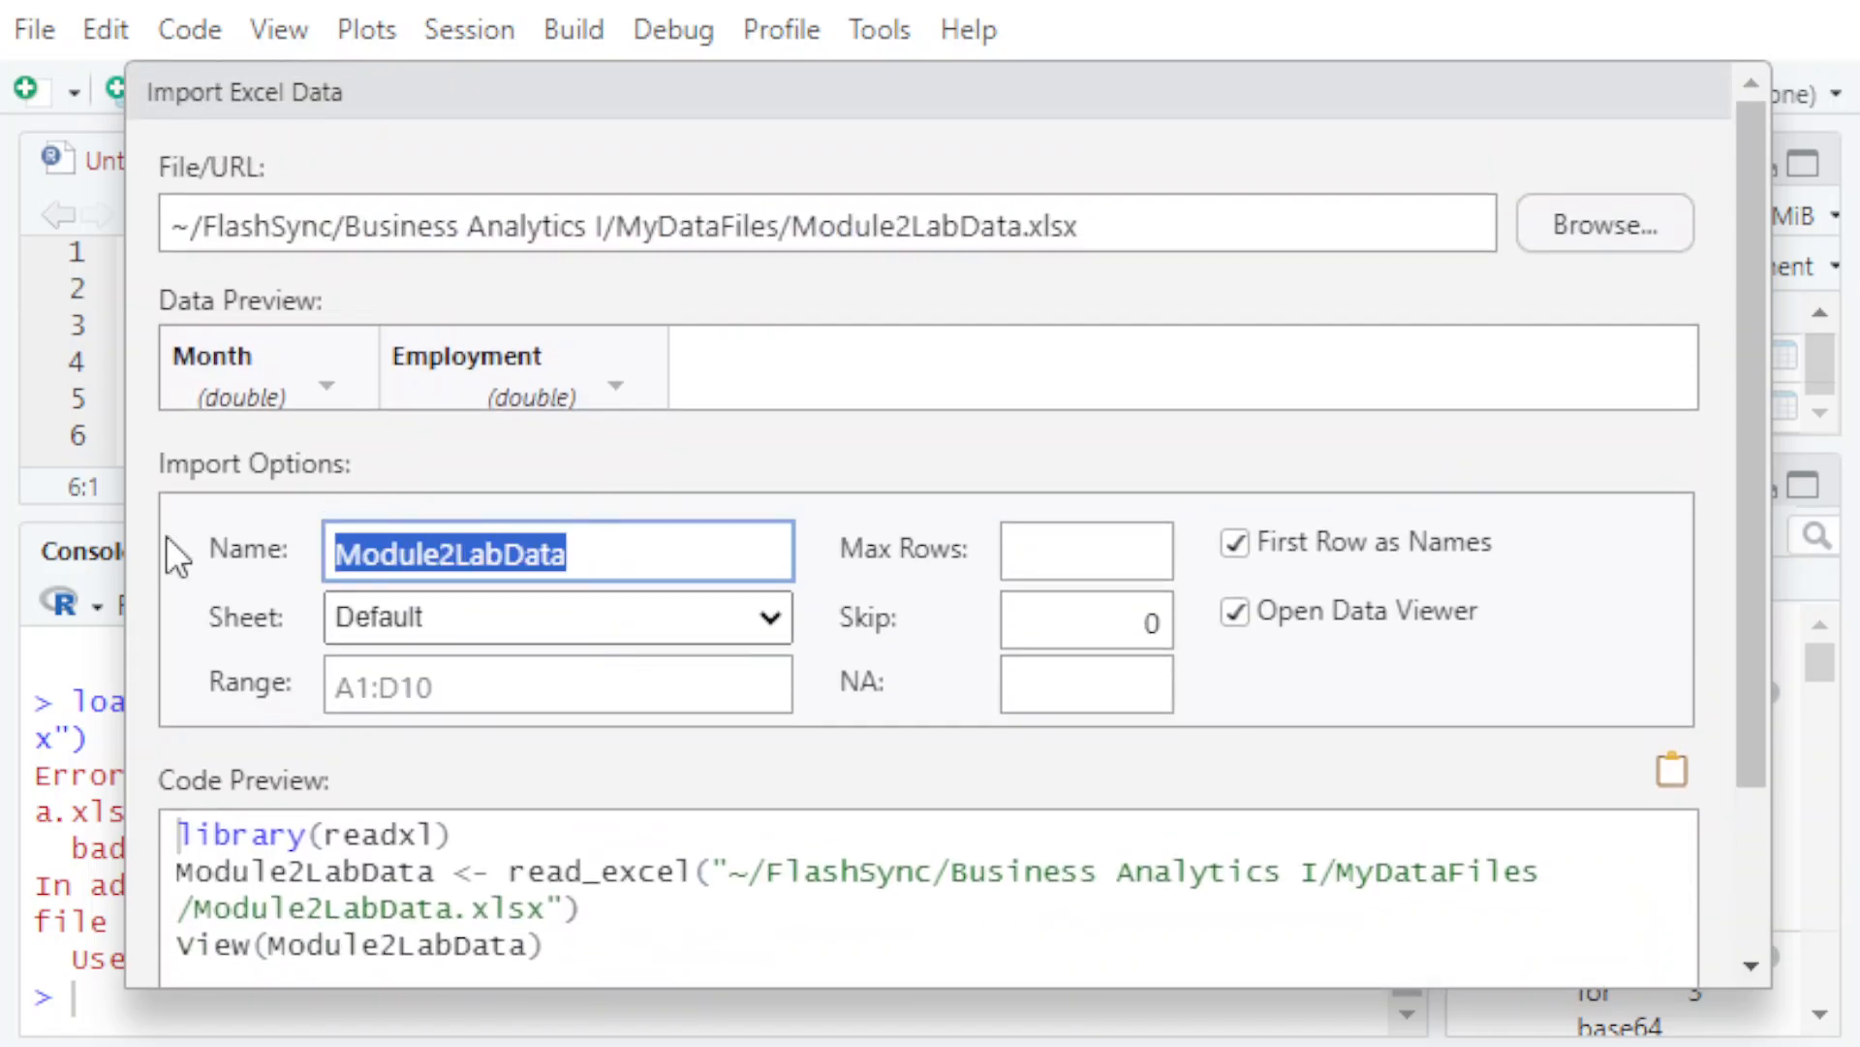
text(EmploymentData)
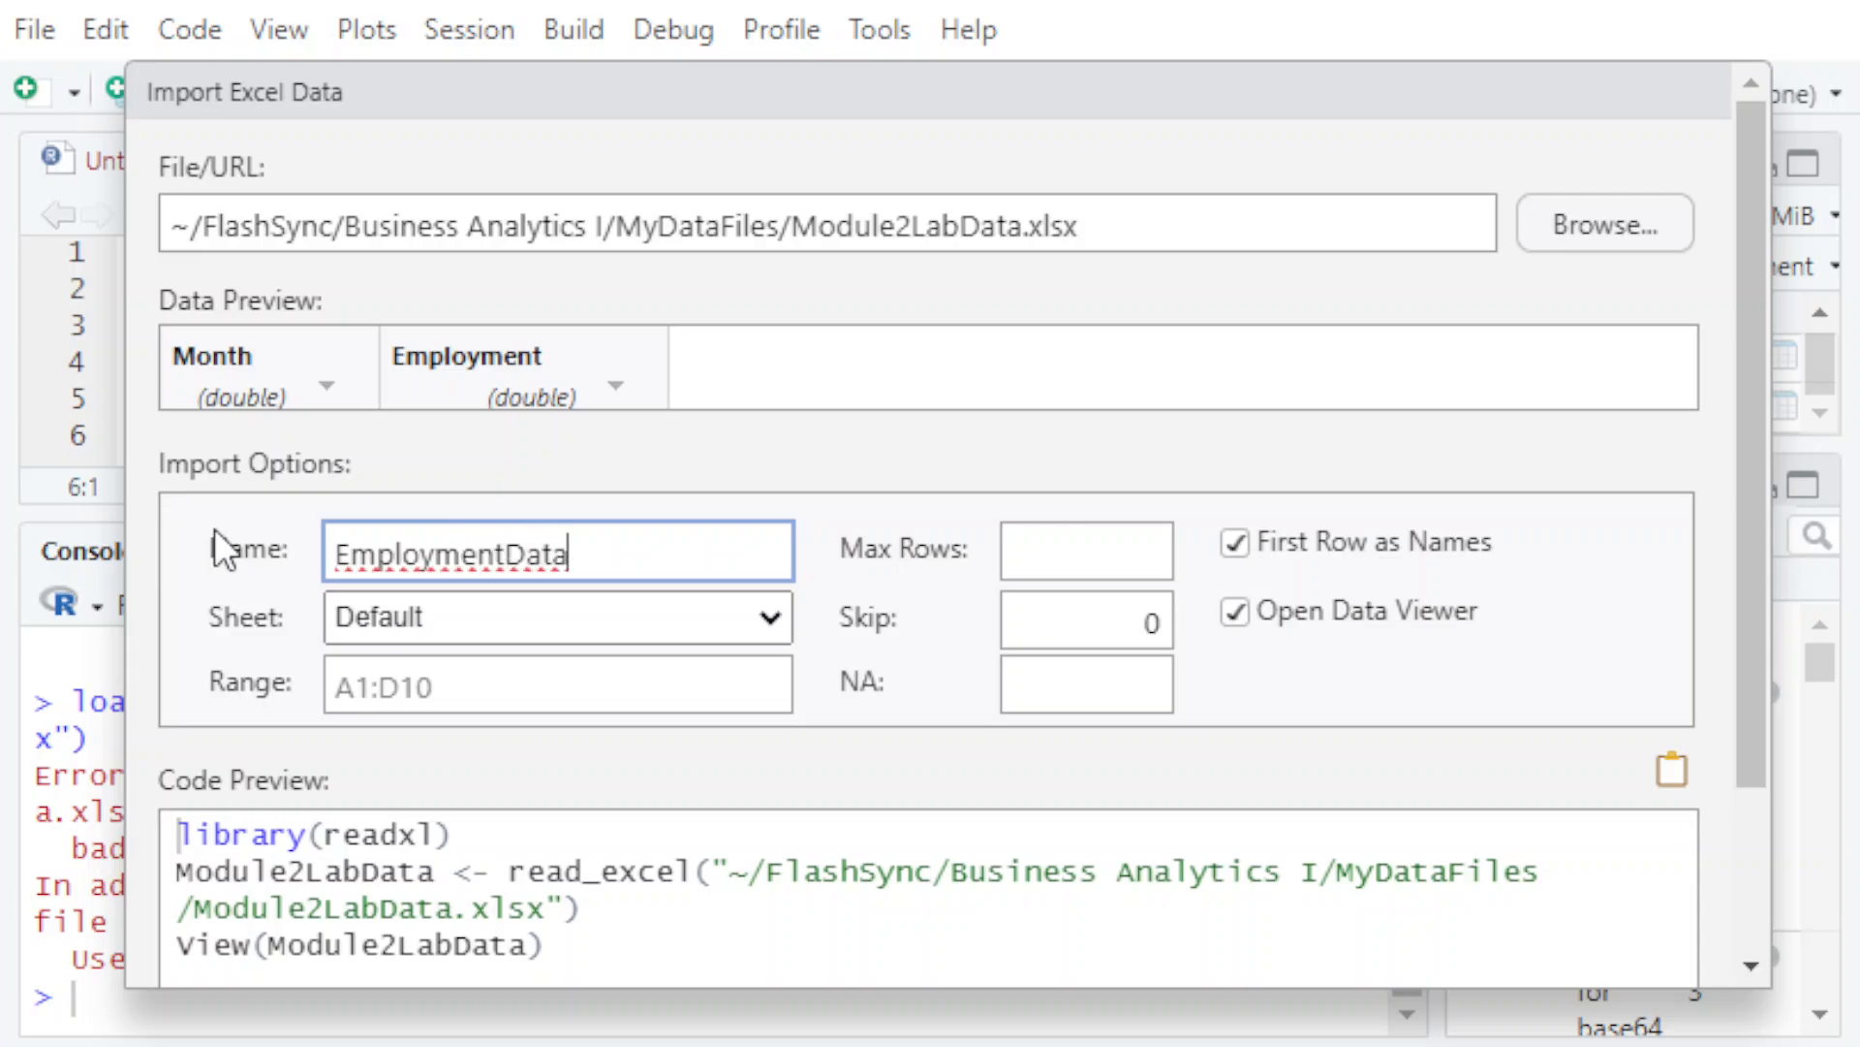
scroll(1557, 602, down, 3)
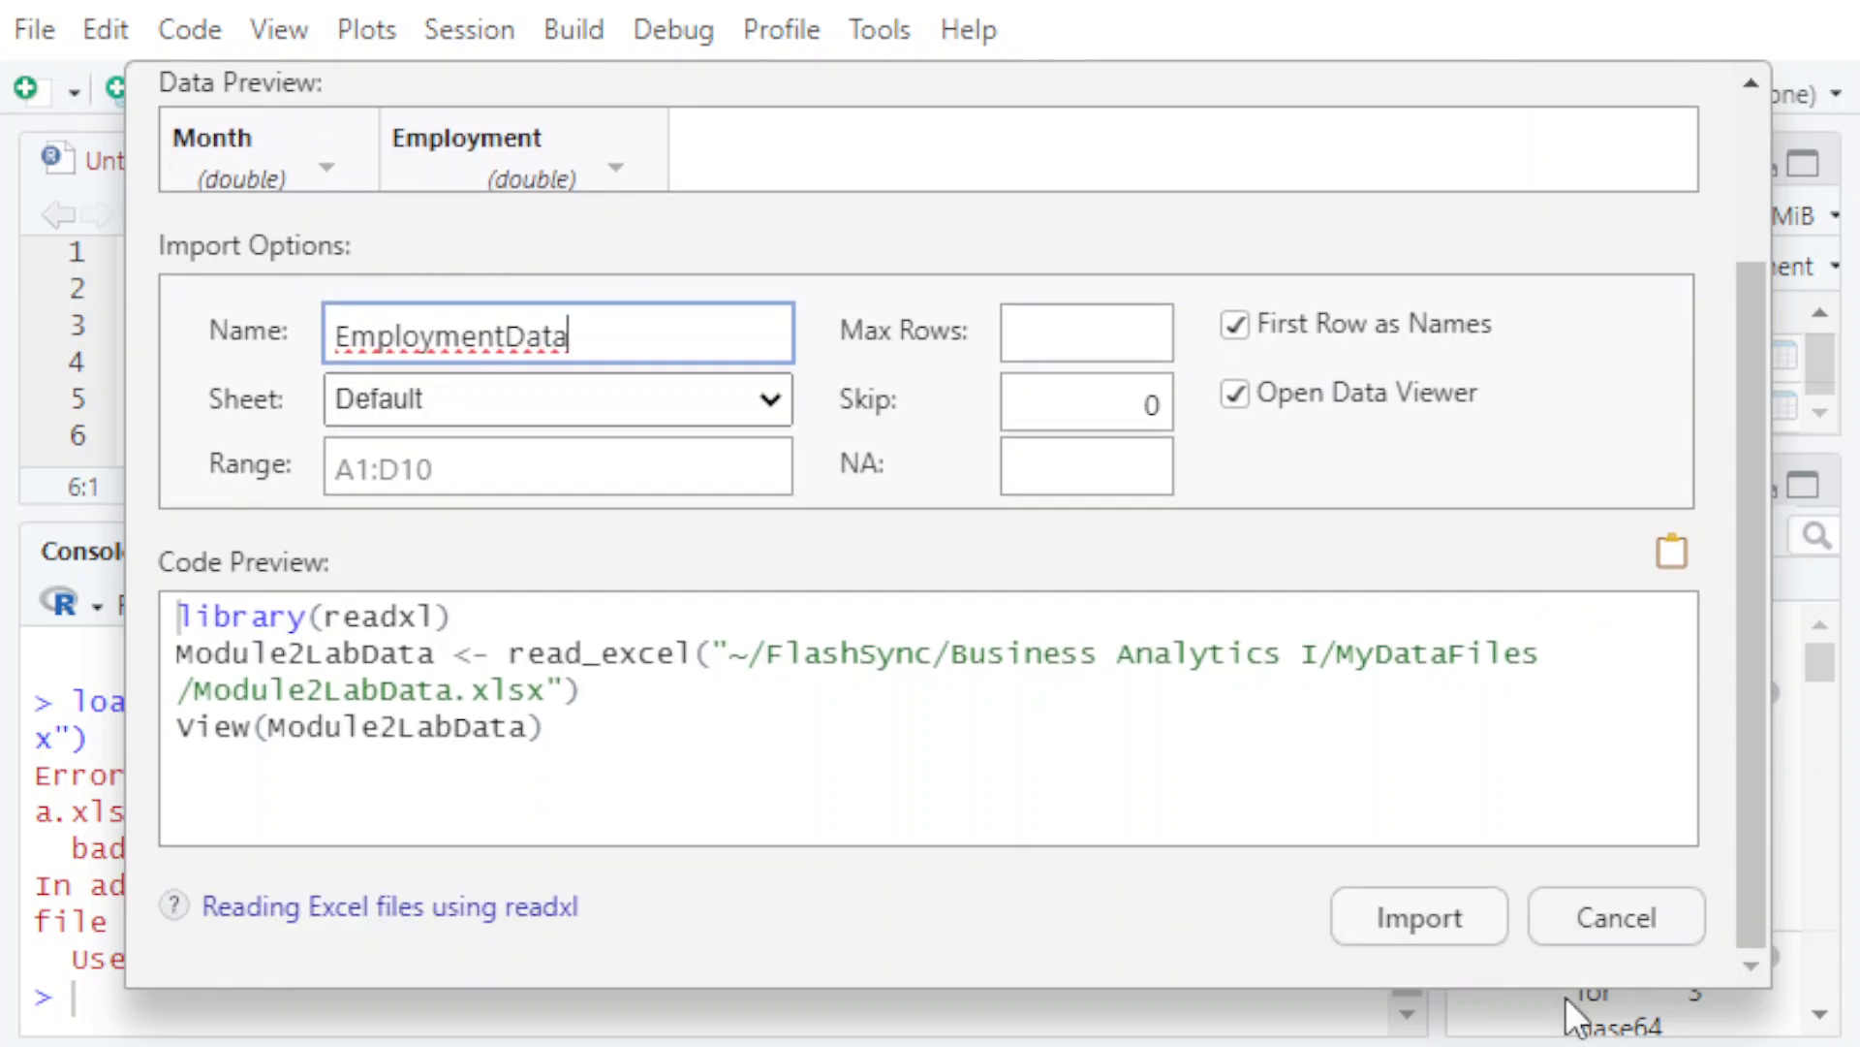
click(1410, 935)
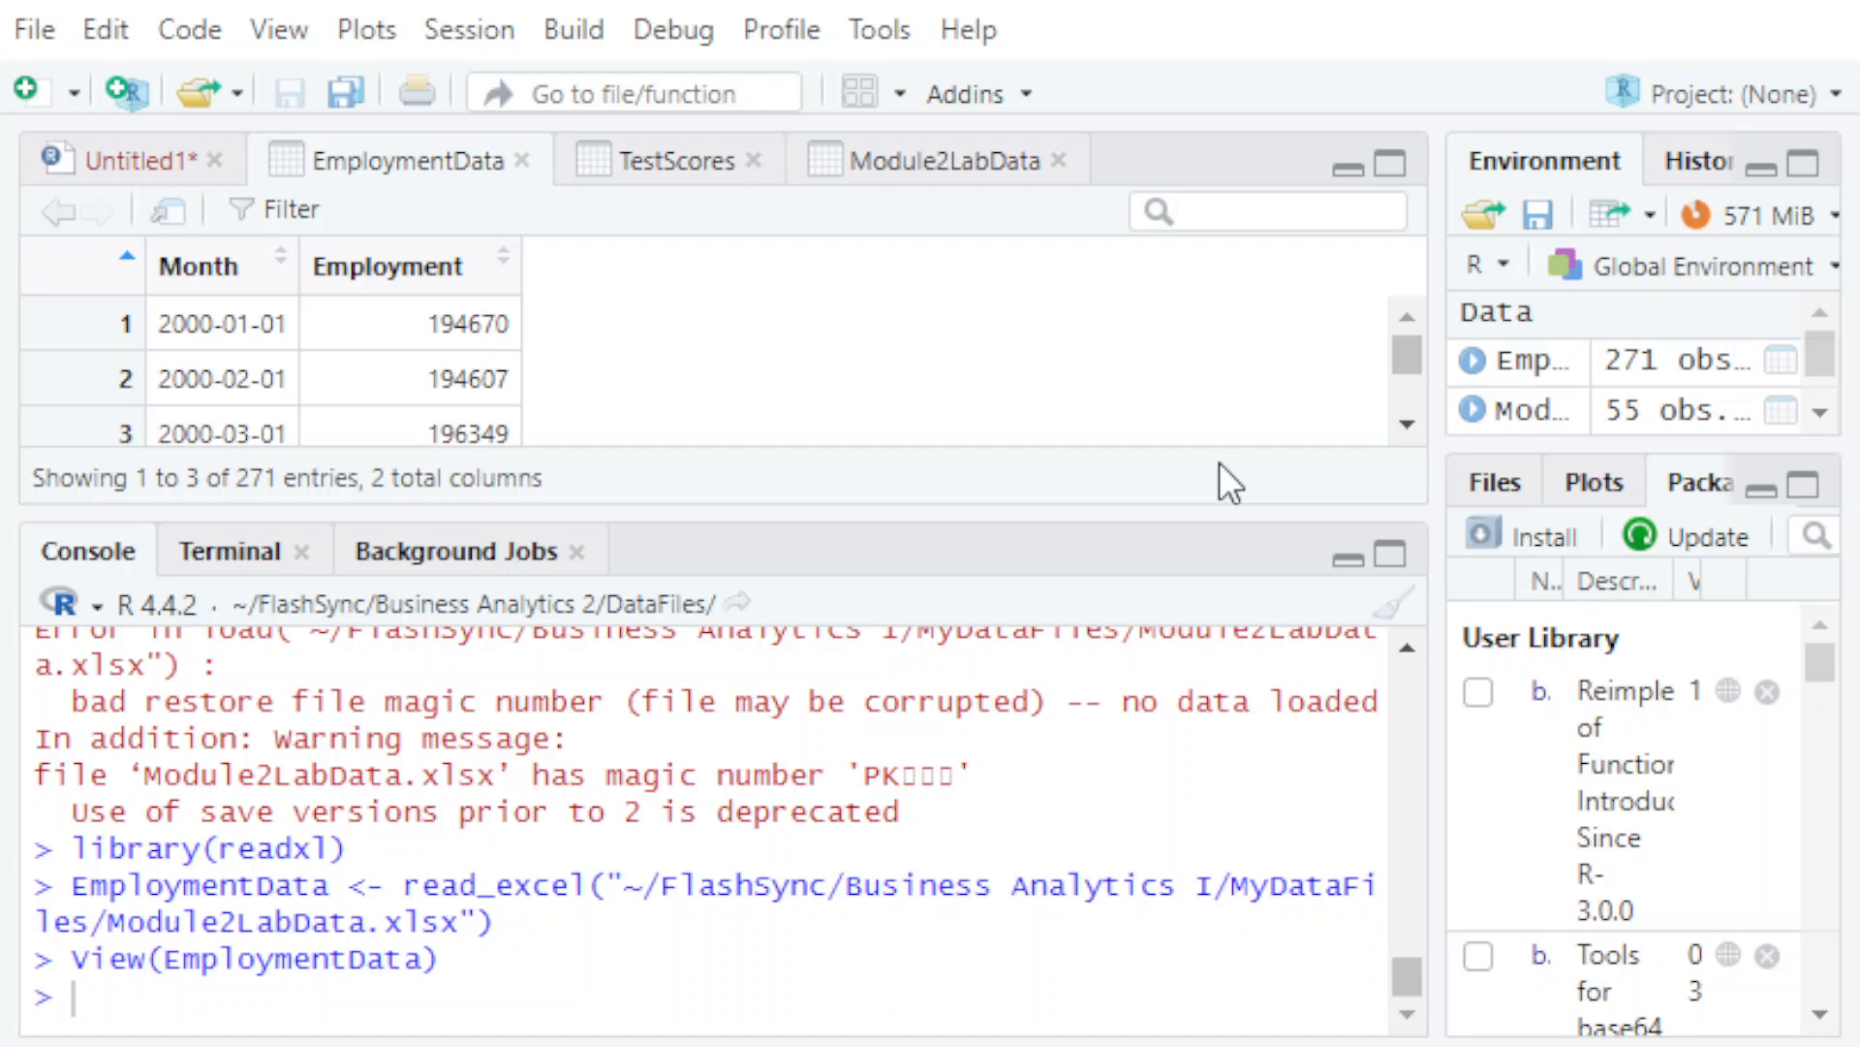
- Start a new Excel import and load Module2LabData.xlsx from the MyDataFiles folder again
click(1616, 210)
click(1540, 400)
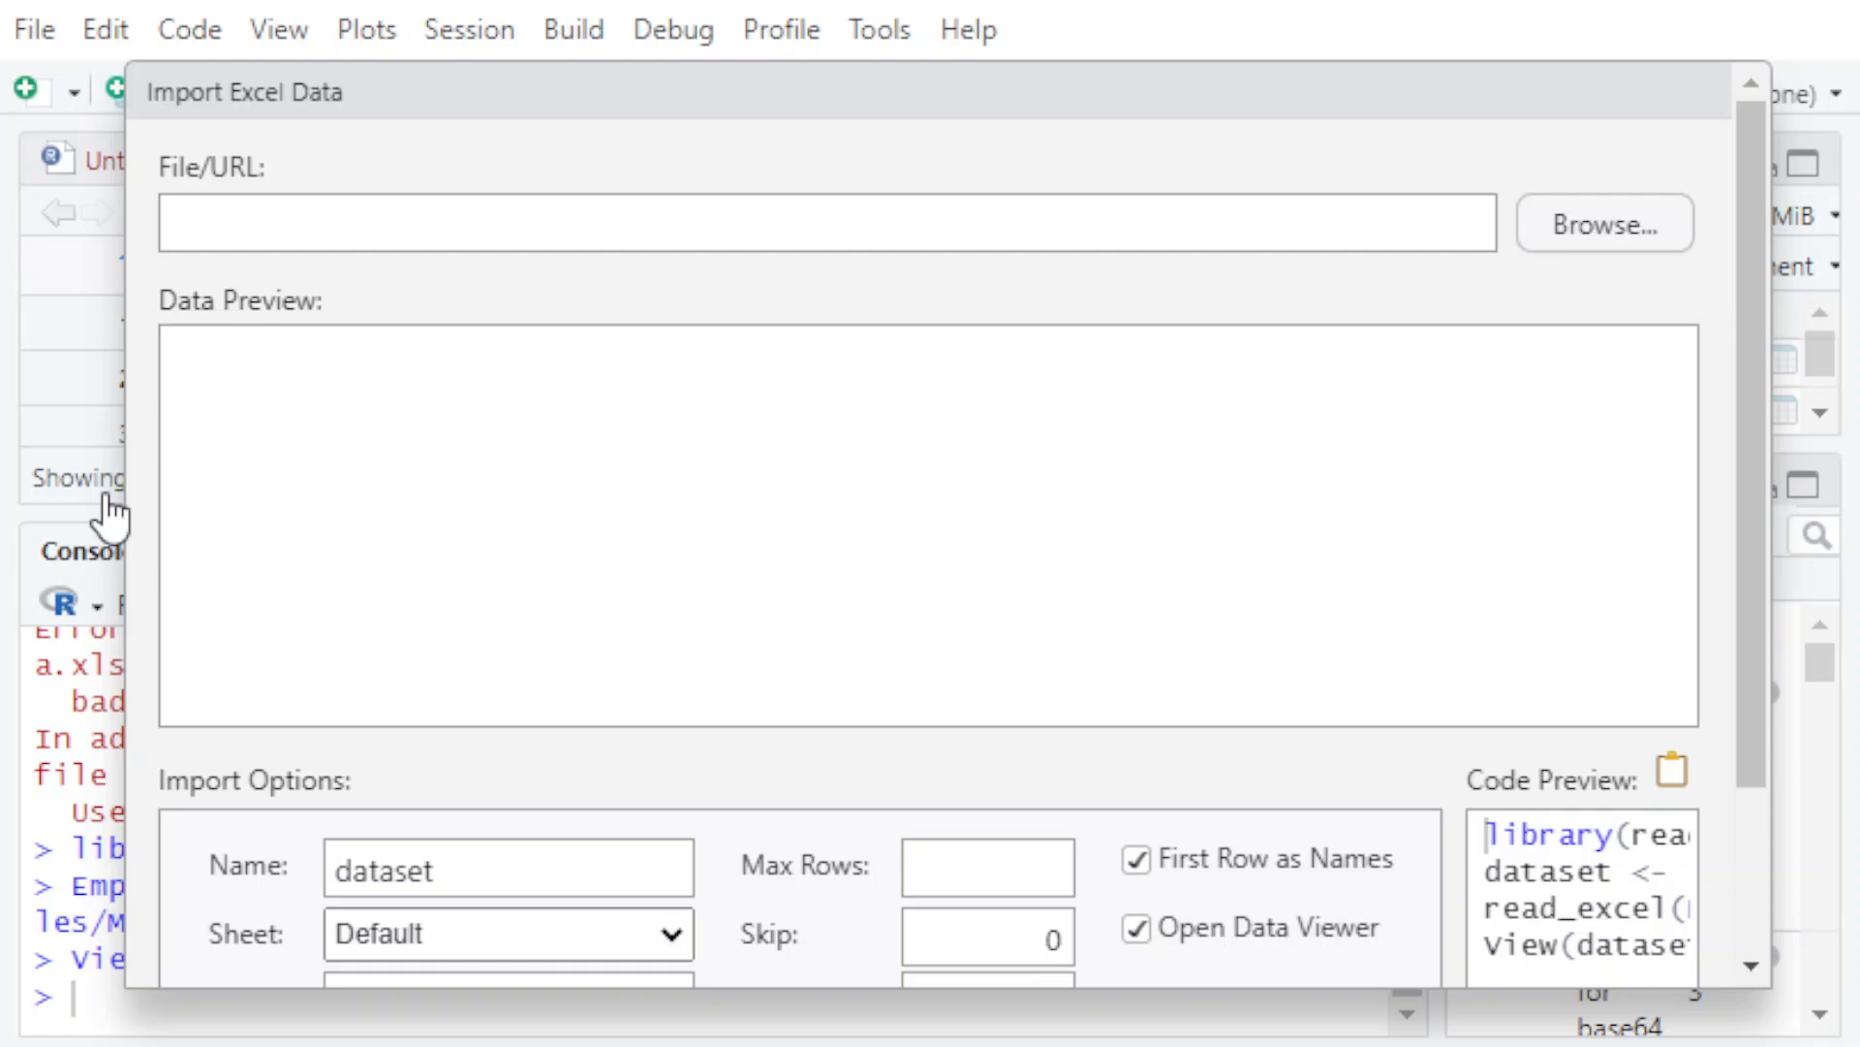
click(1131, 906)
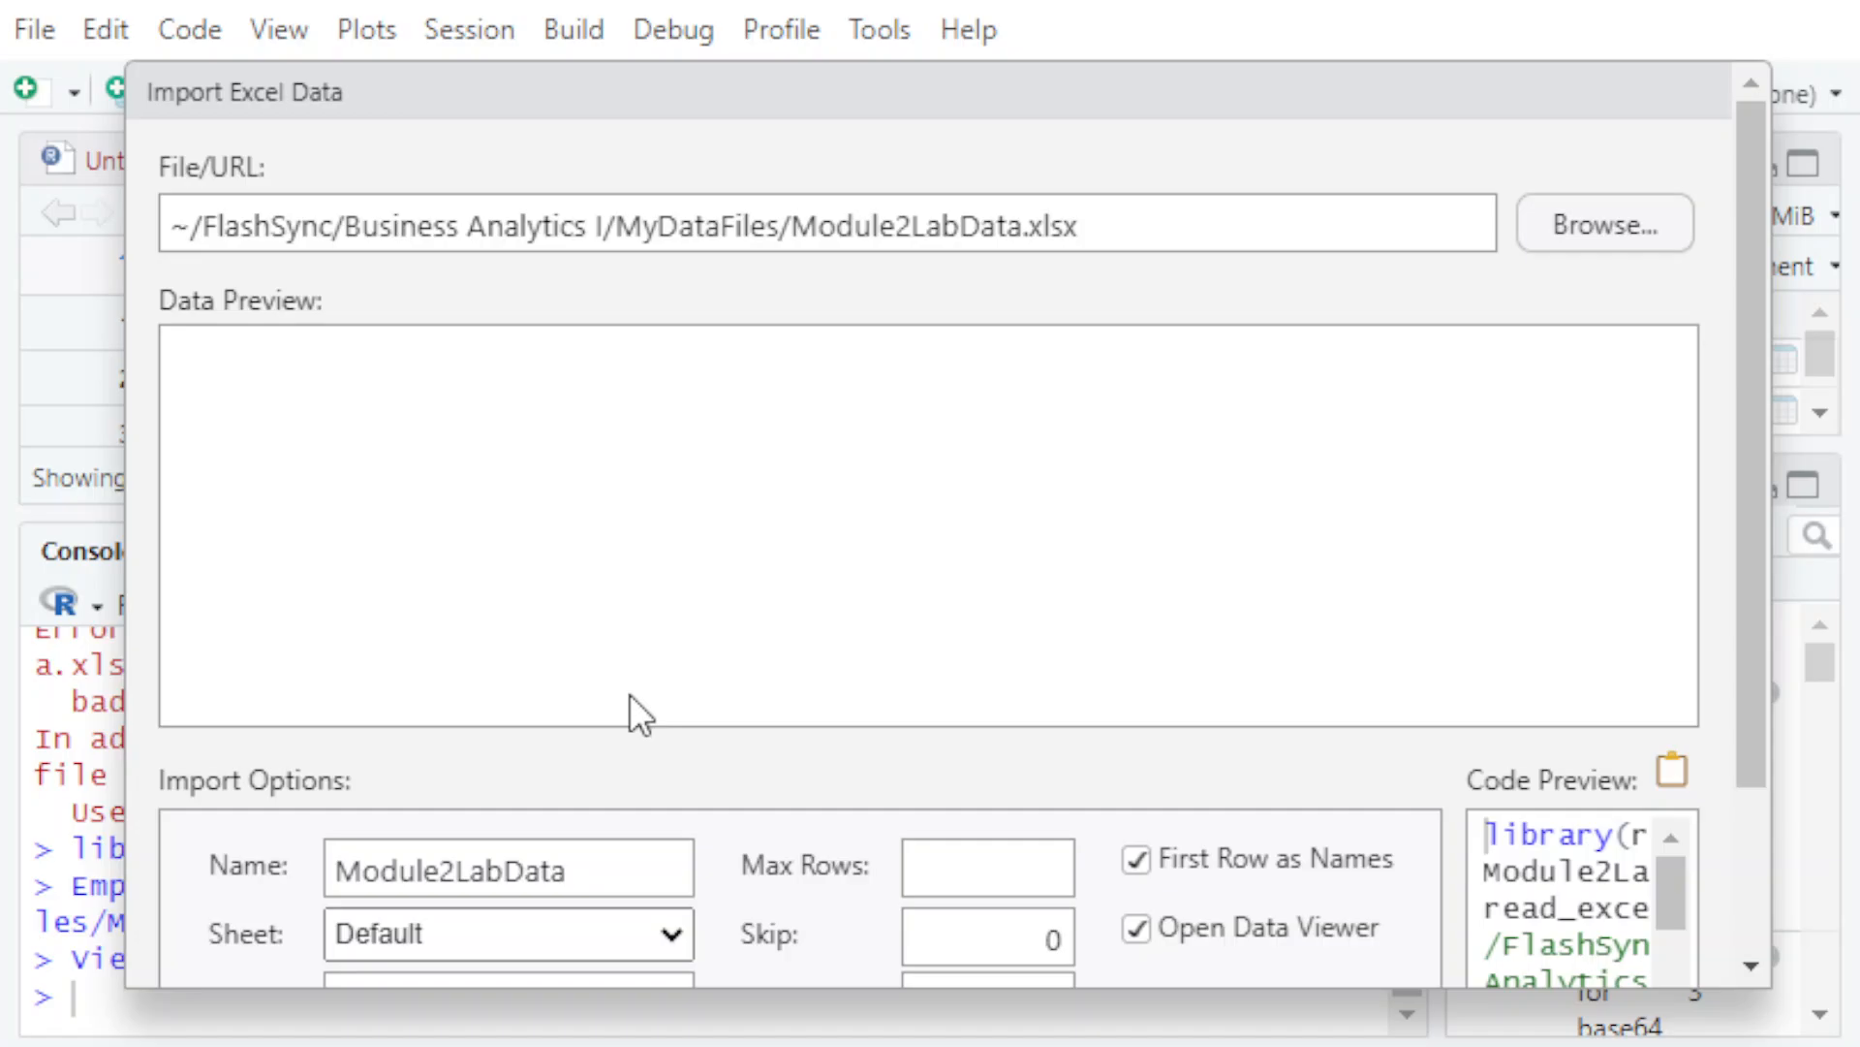
- Name the dataset EmploymentData, choose the CantonMassillonEmploymentData sheet and import it
scroll(632, 692, down, 3)
click(630, 351)
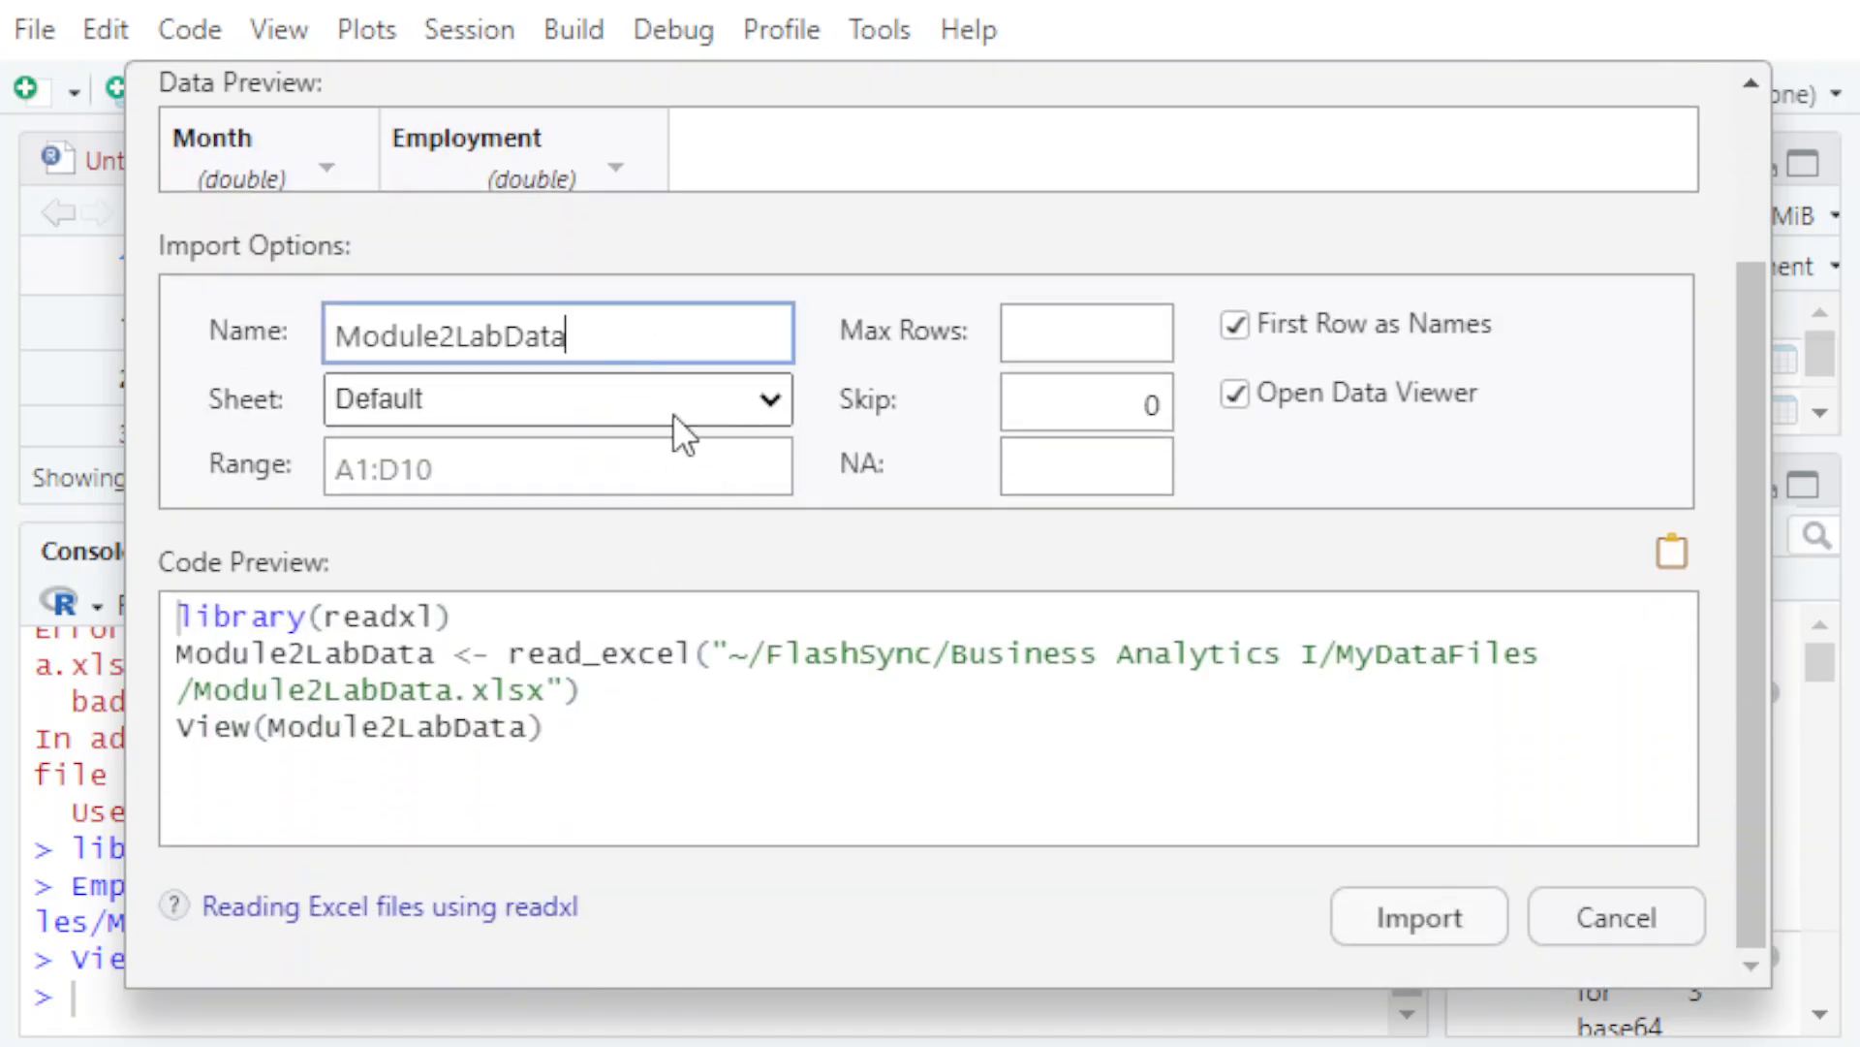
drag(634, 349, 3, 328)
text(Employm)
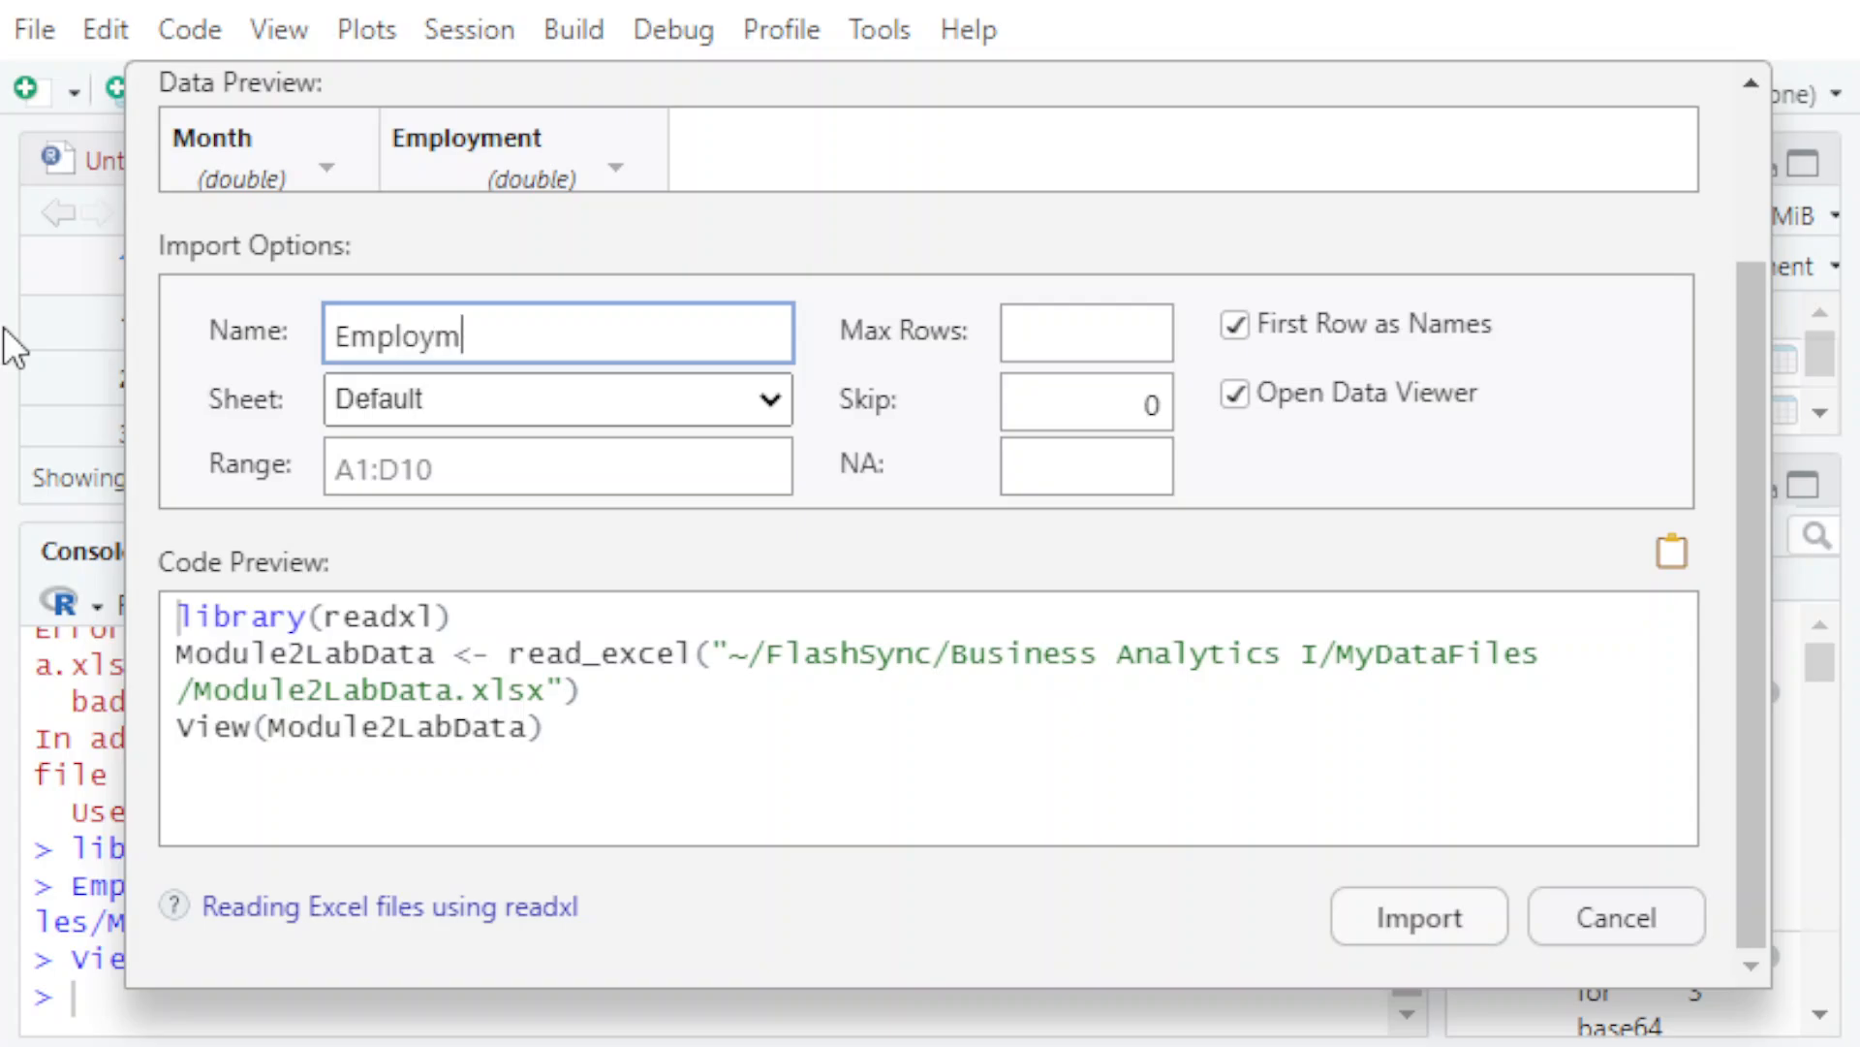
text(entData)
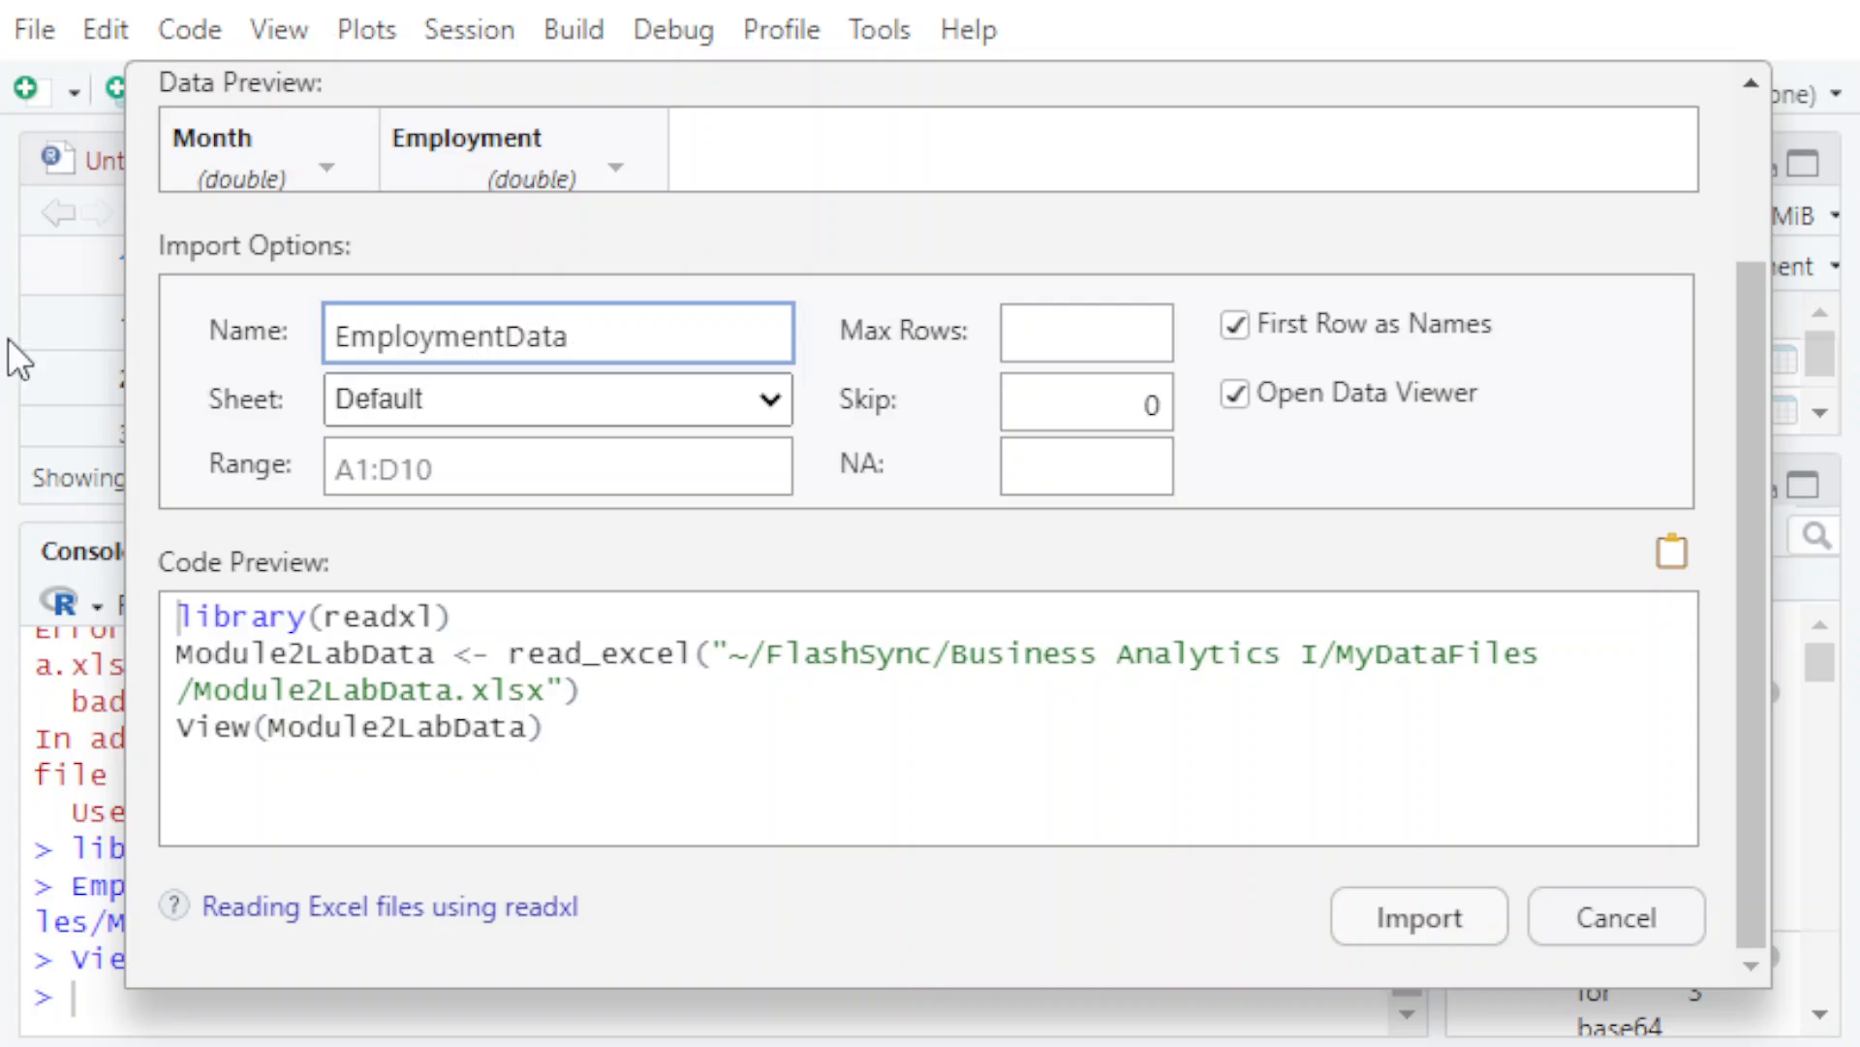
key(Tab)
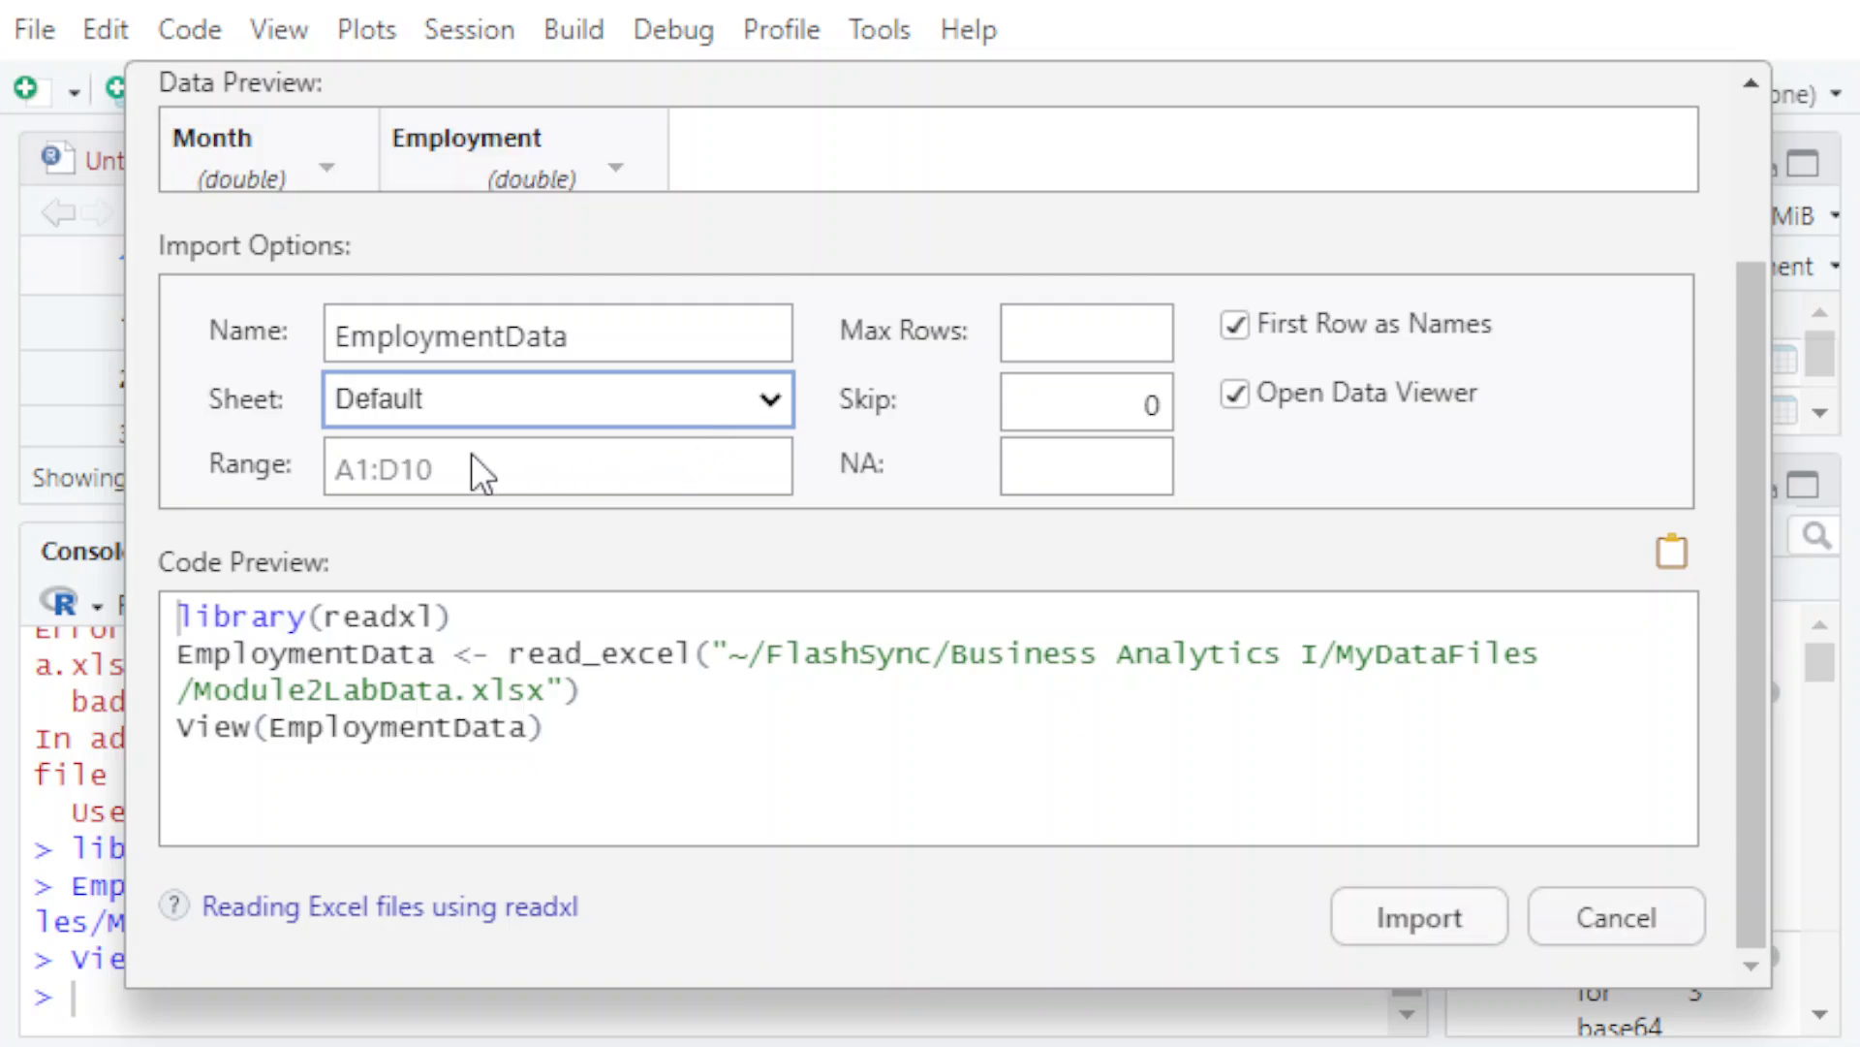
key(Down)
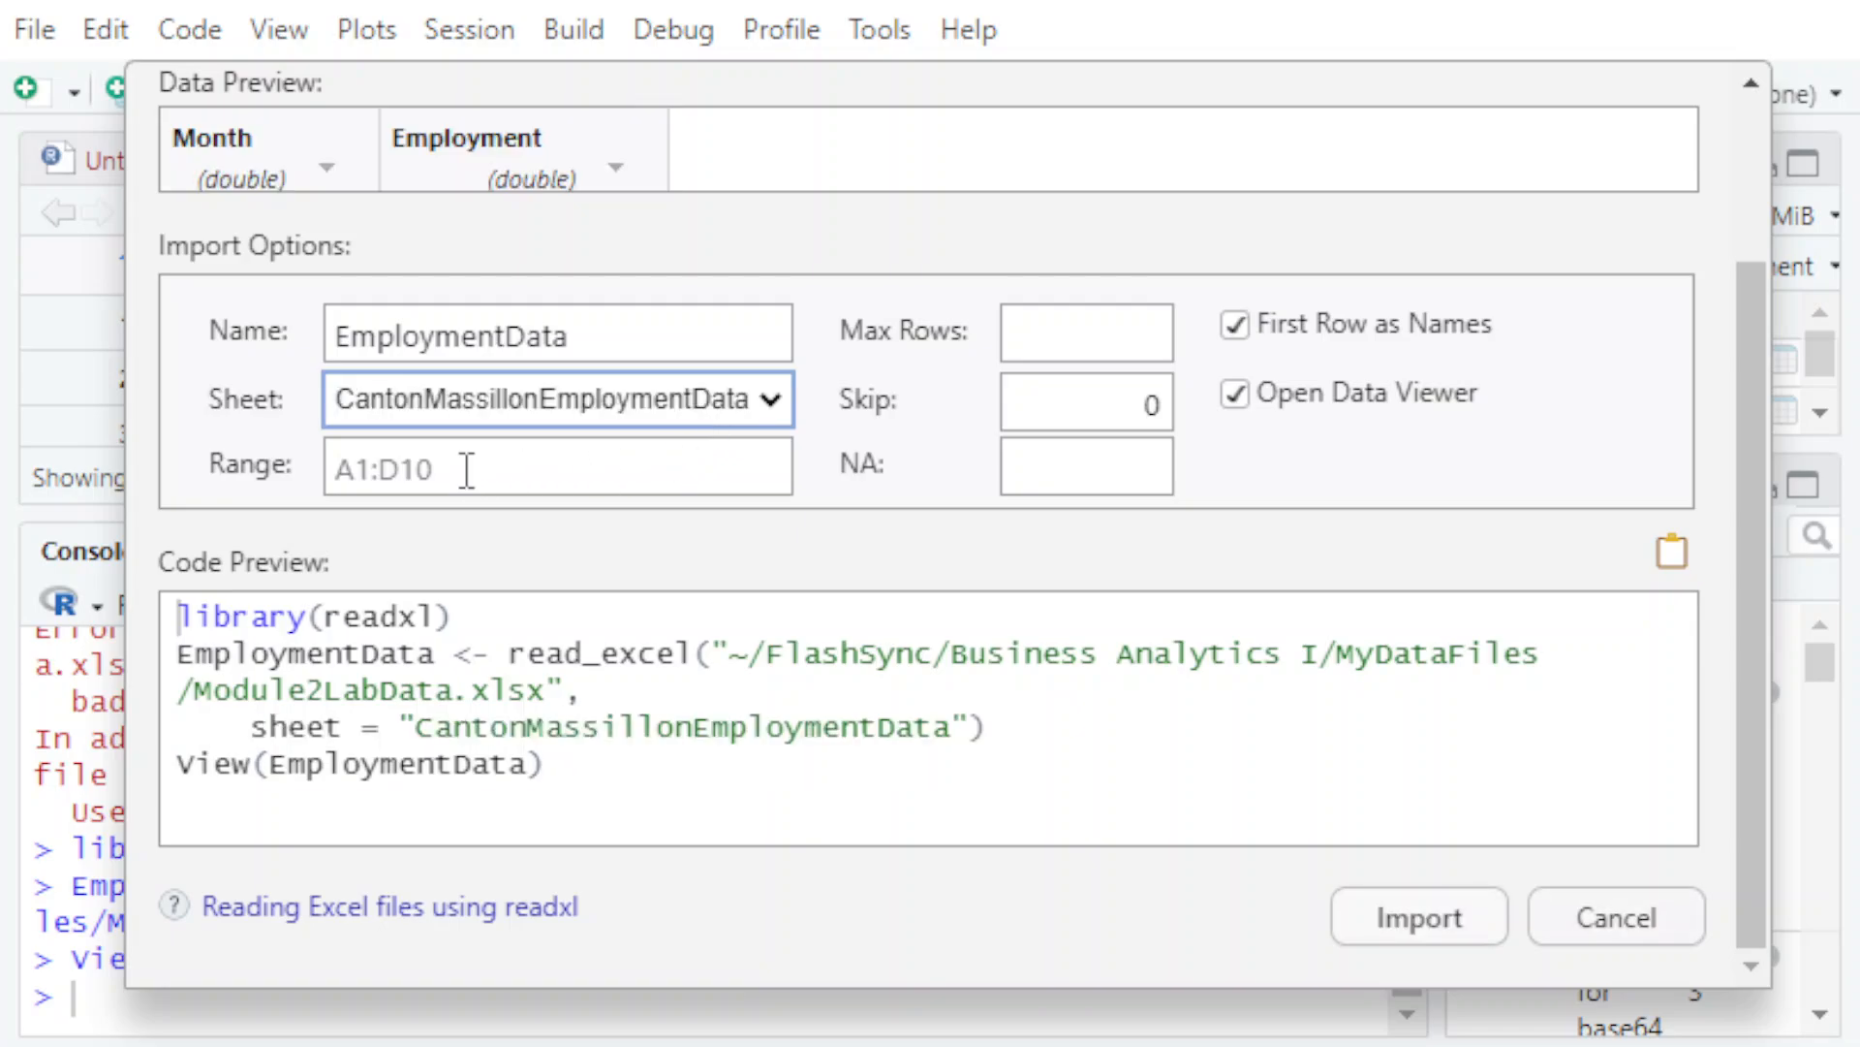
click(1421, 919)
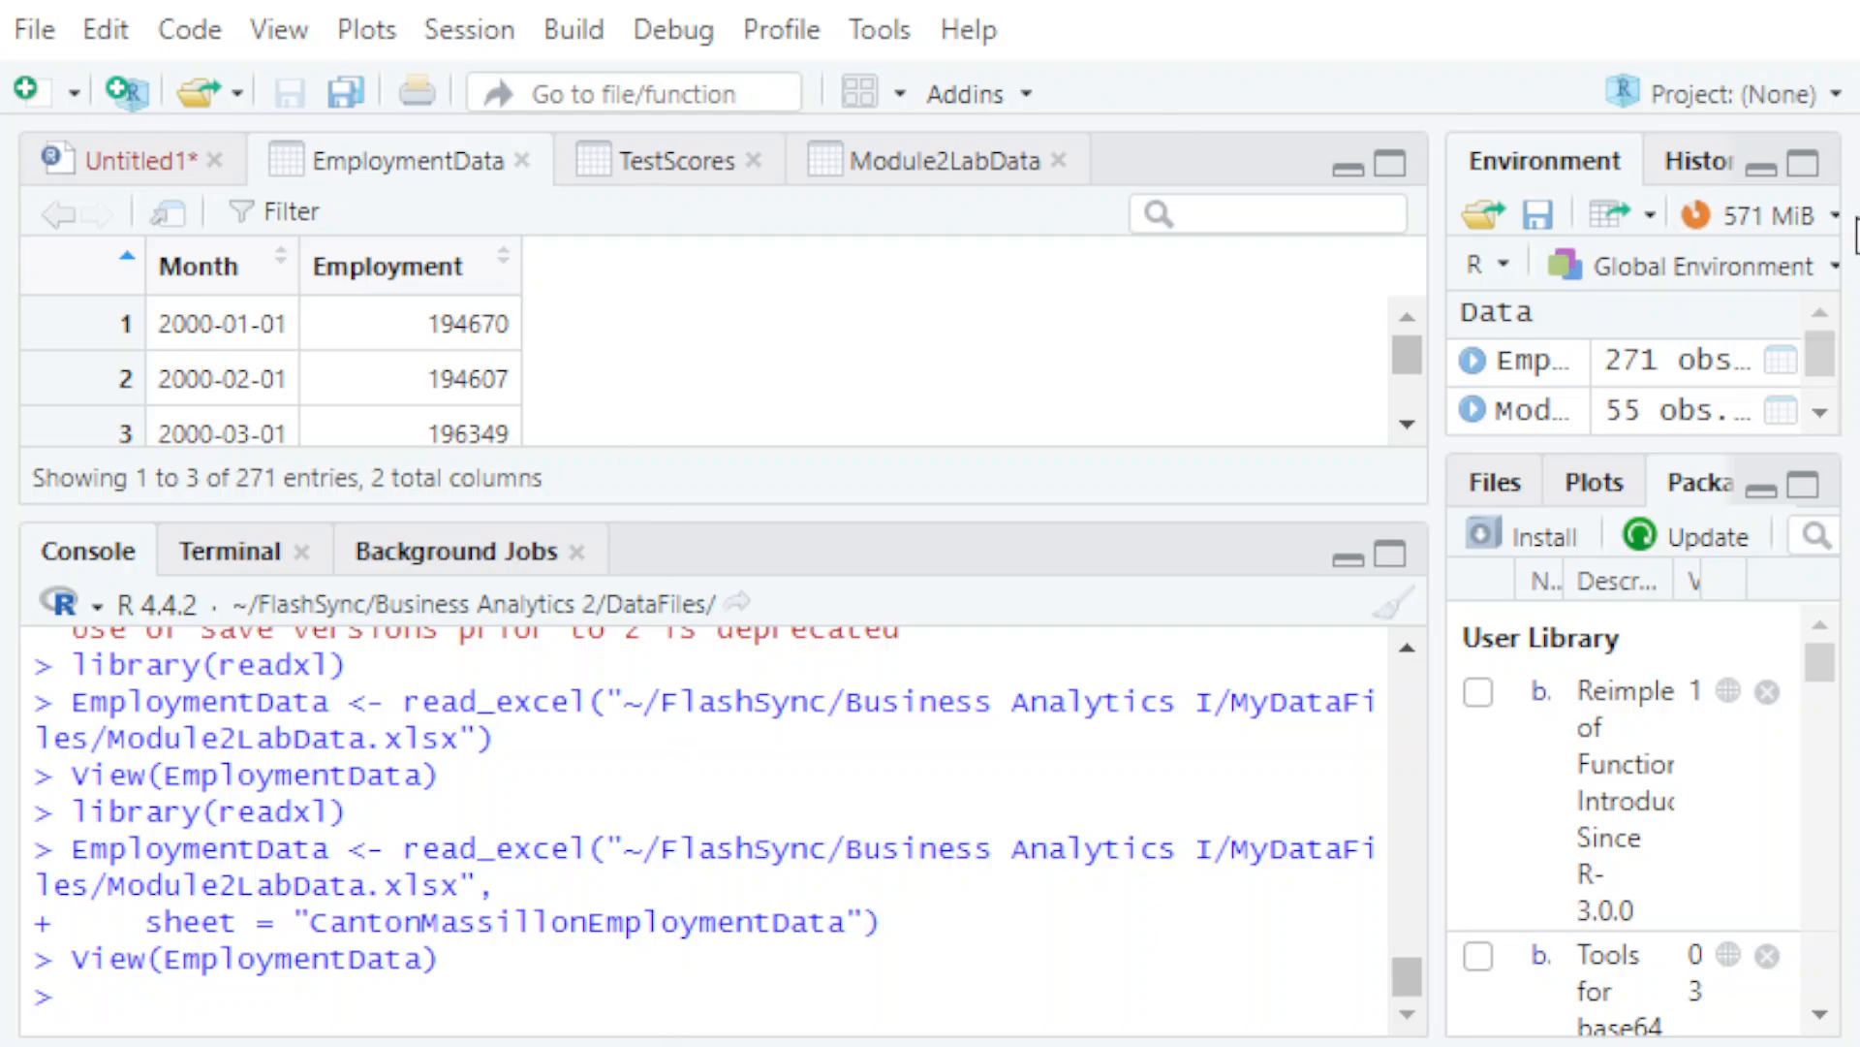
- Clear all objects from the environment, including hidden objects, after reopening the EmploymentData view
click(1780, 360)
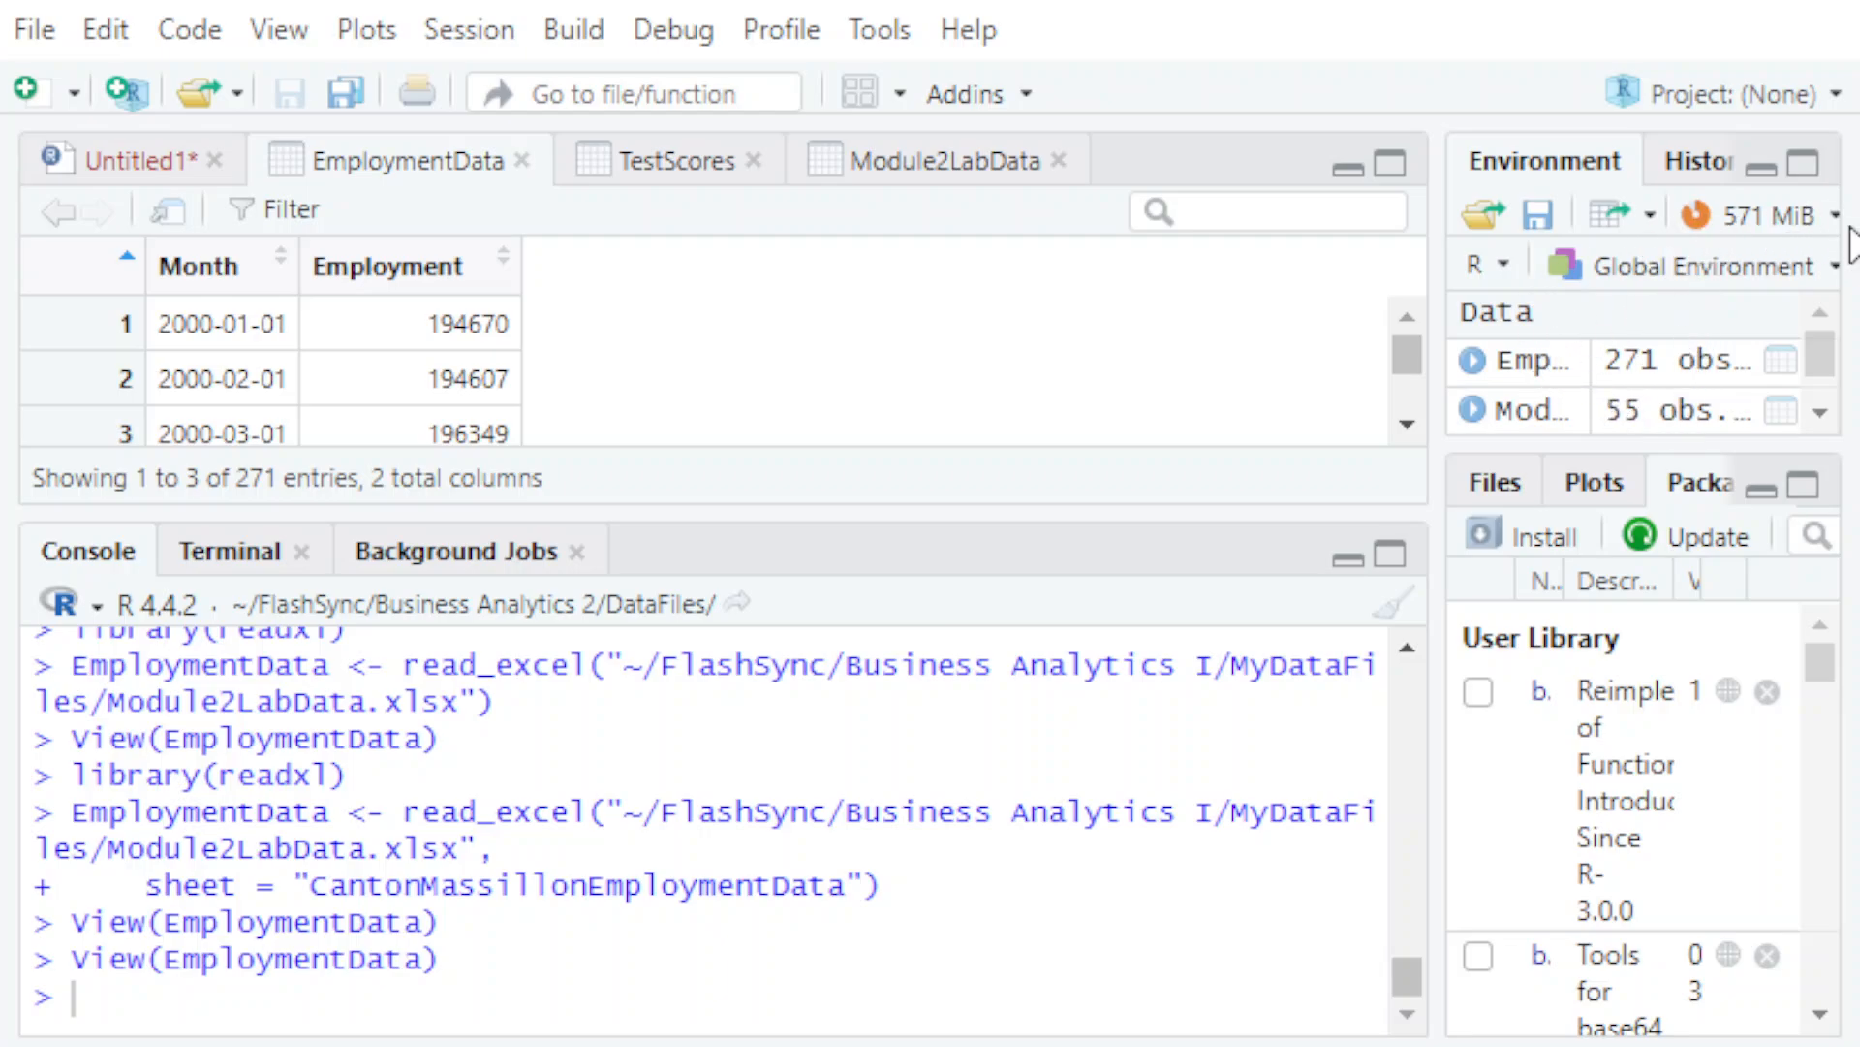
drag(1851, 242, 1859, 242)
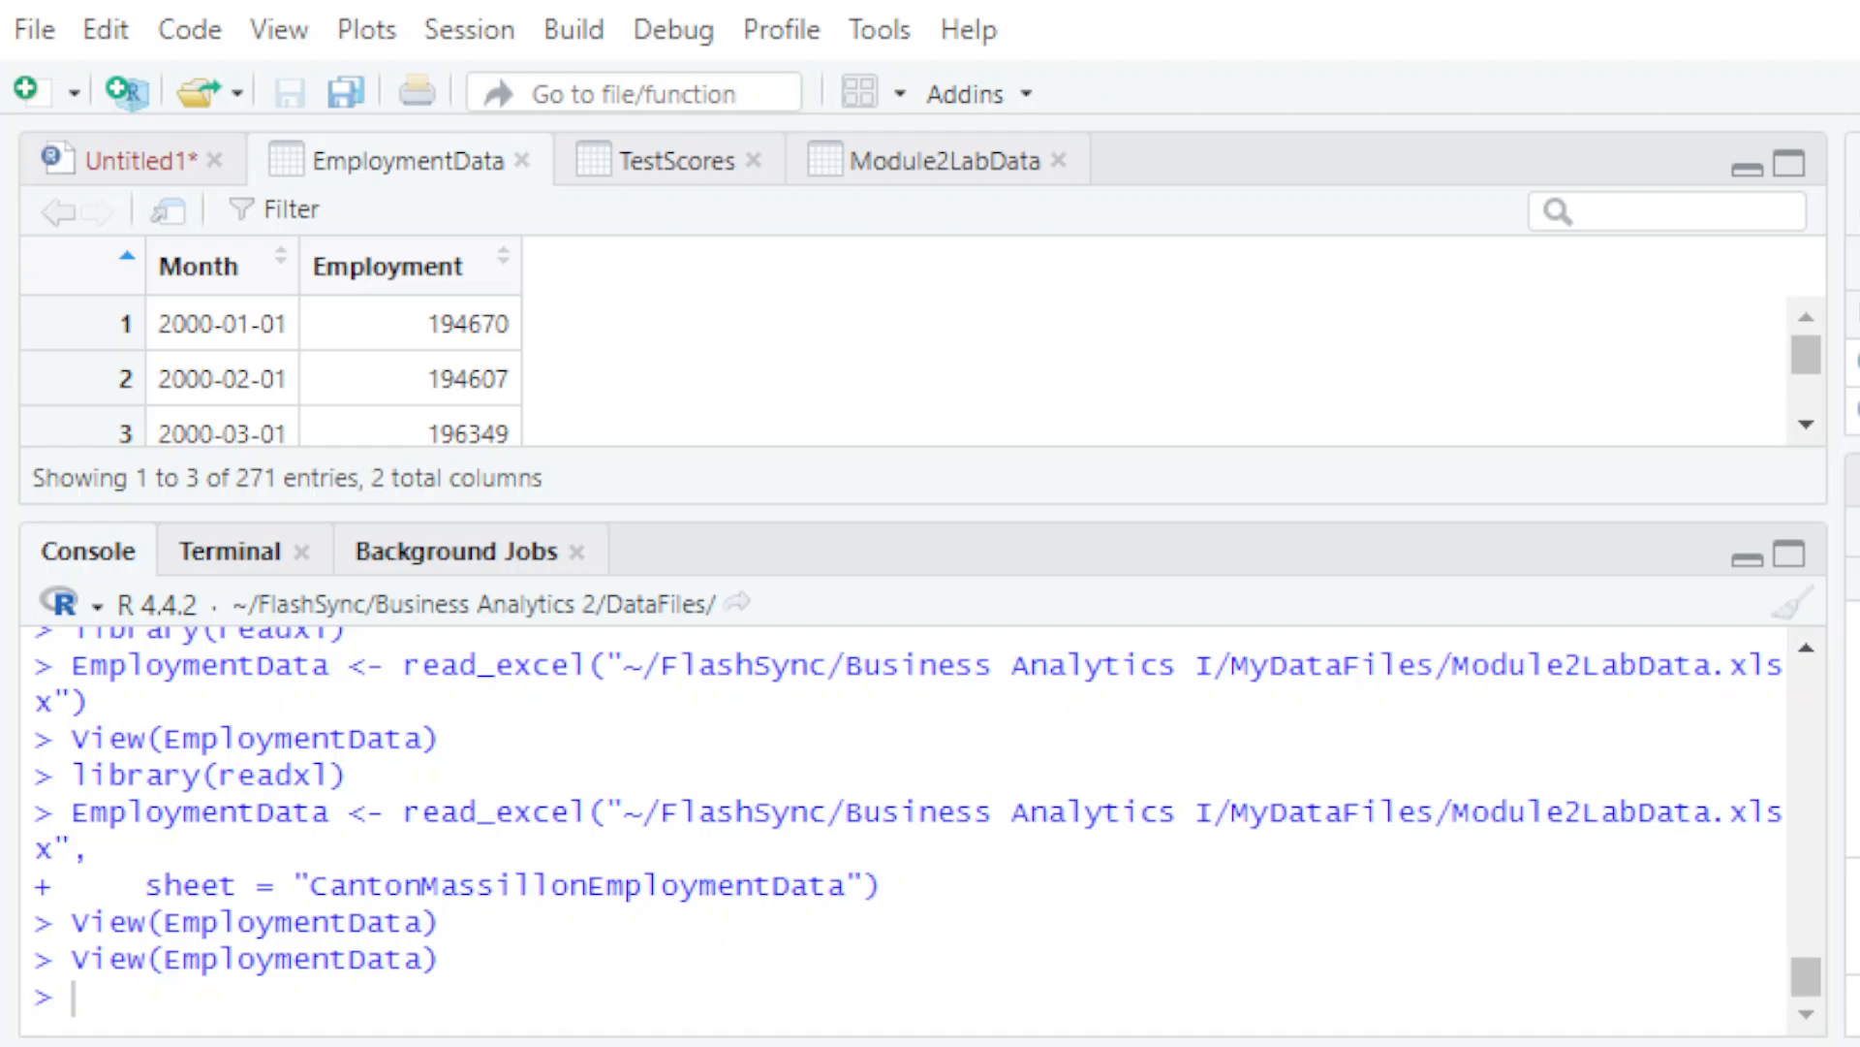
click(1859, 210)
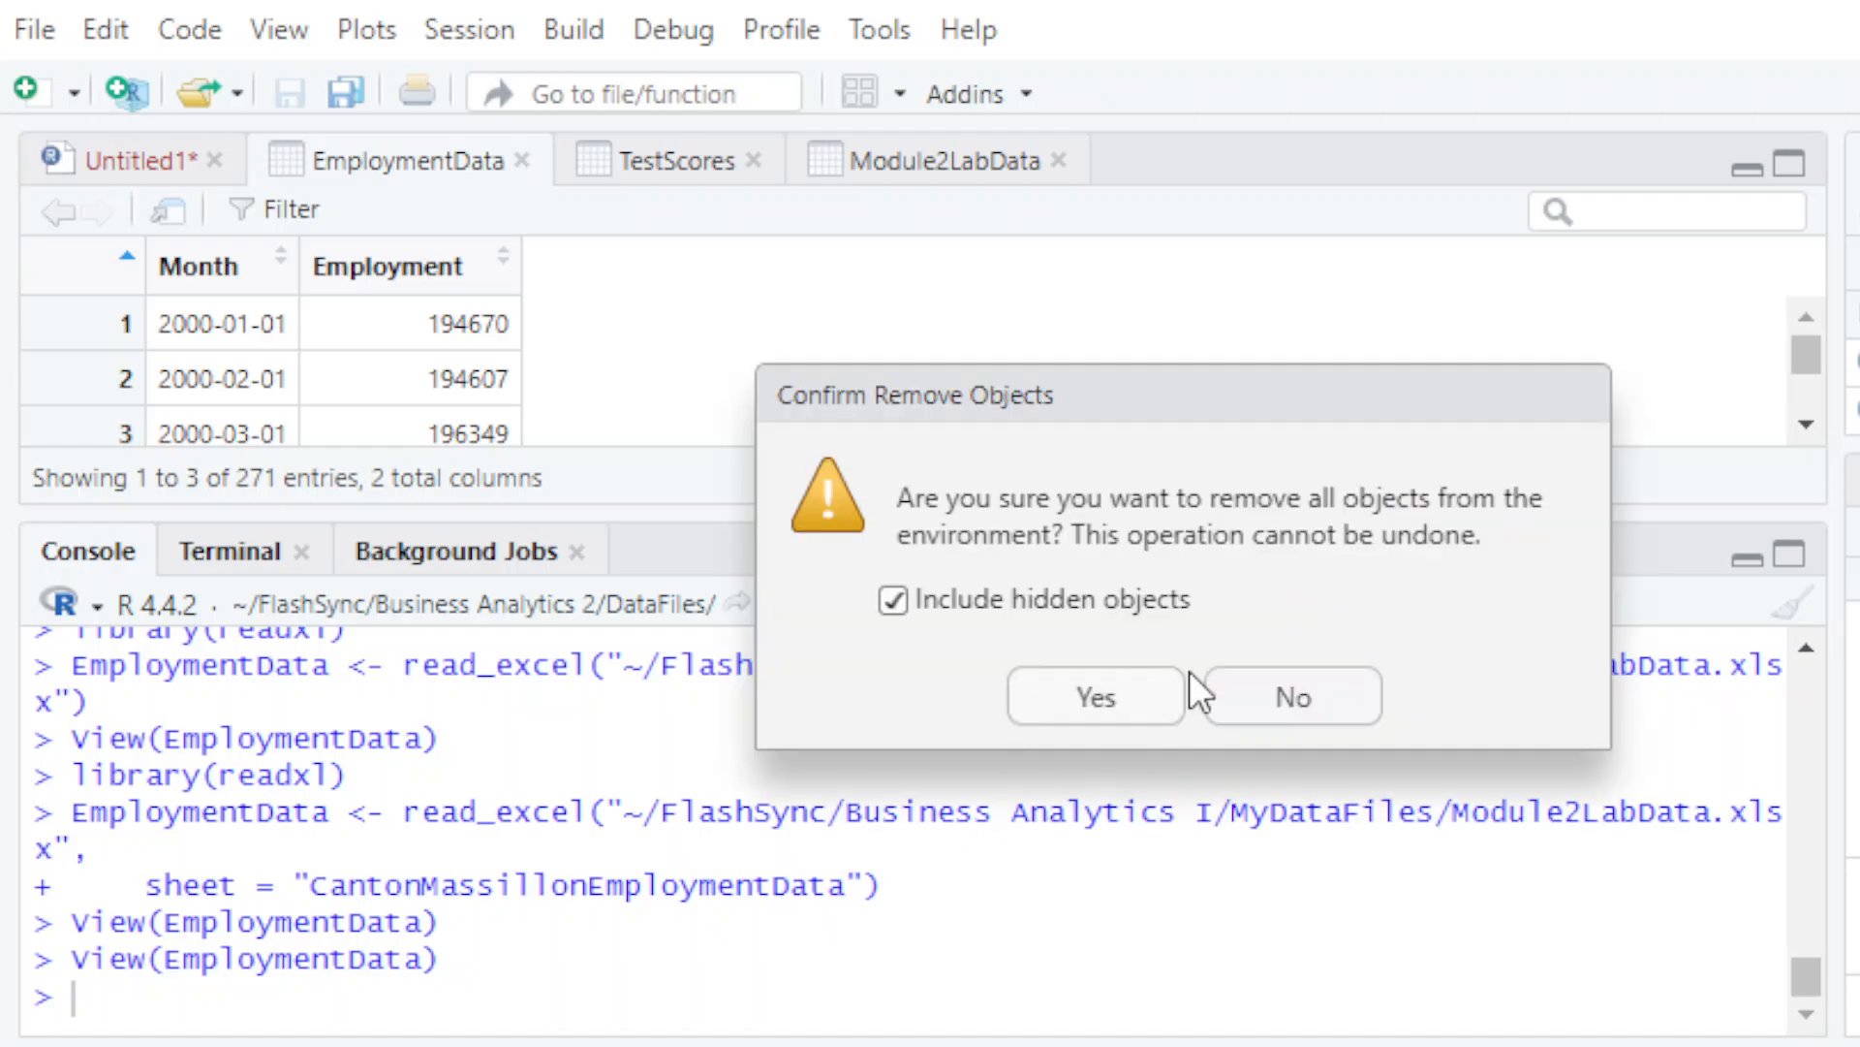
click(1116, 712)
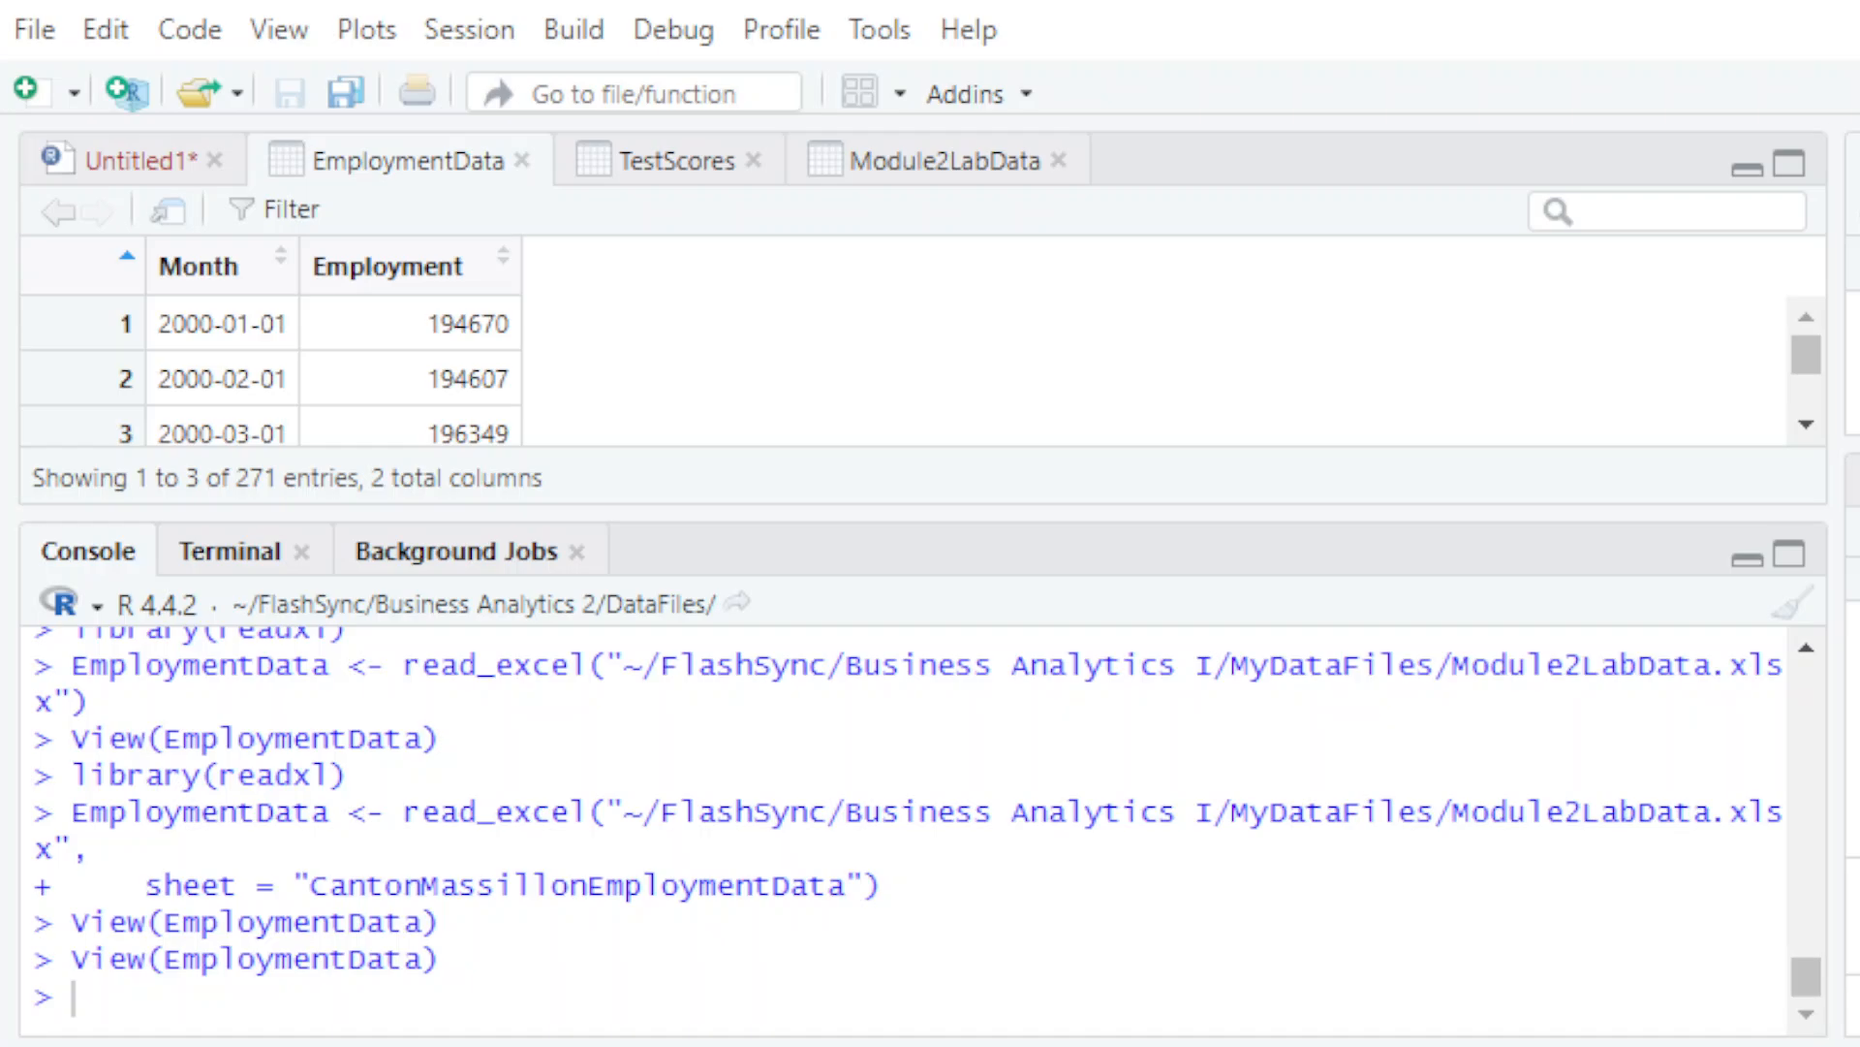
- Resize the layout so the Environment and Packages panes are wider and the environment's clear-objects control fits
drag(1859, 485, 1859, 485)
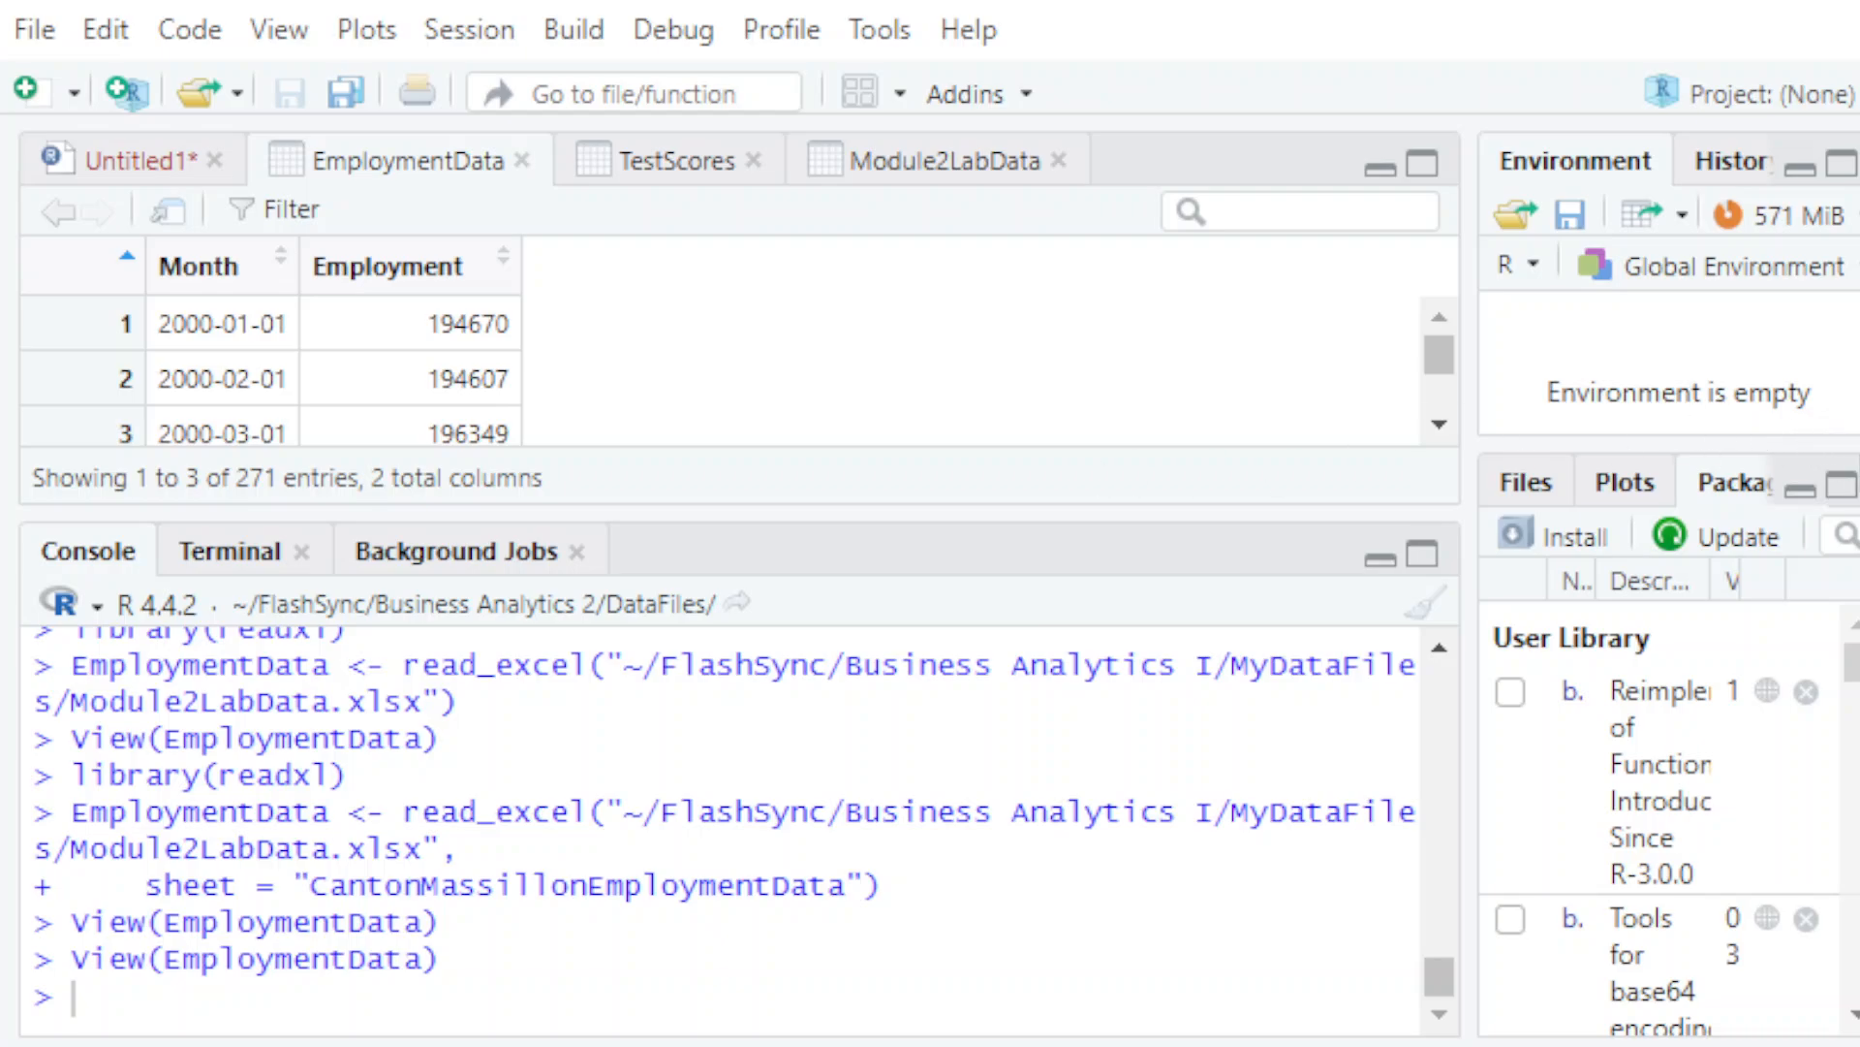
mouse_move(1859, 451)
mouse_down()
mouse_move(1815, 449)
mouse_move(1834, 451)
mouse_up()
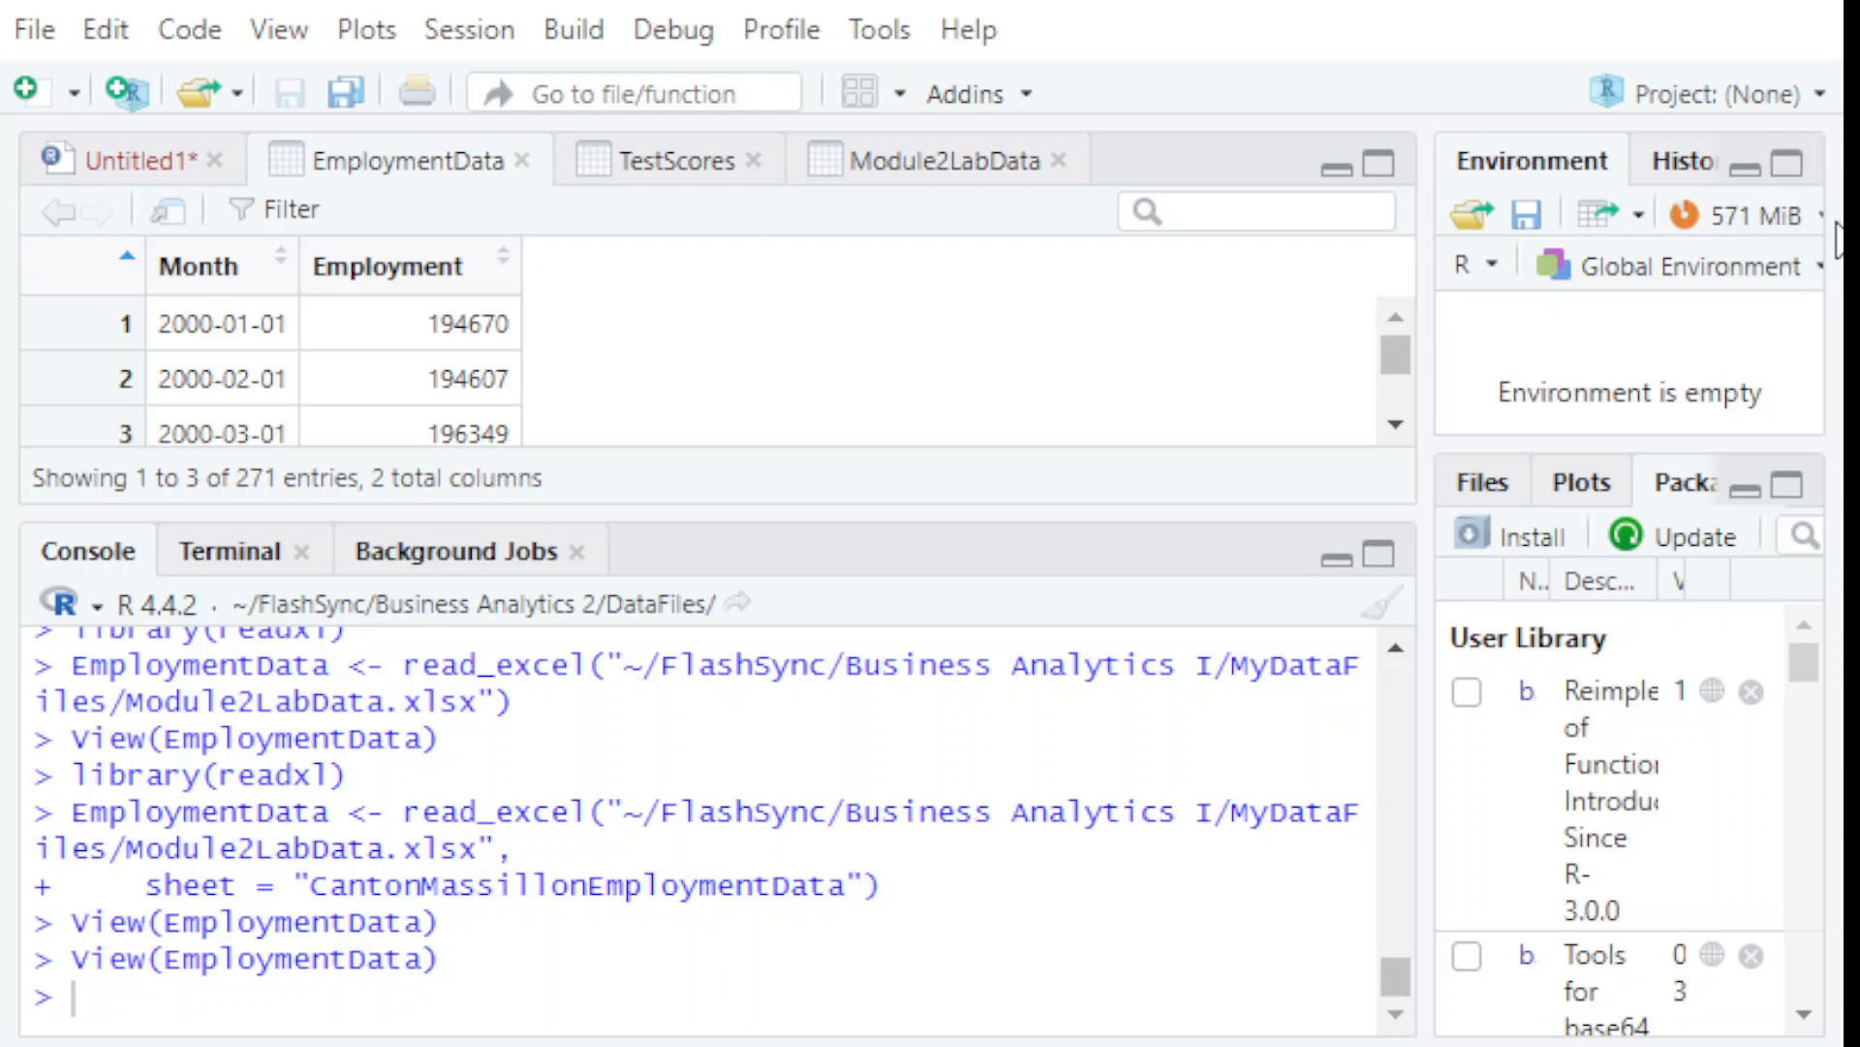
drag(1416, 332, 1155, 329)
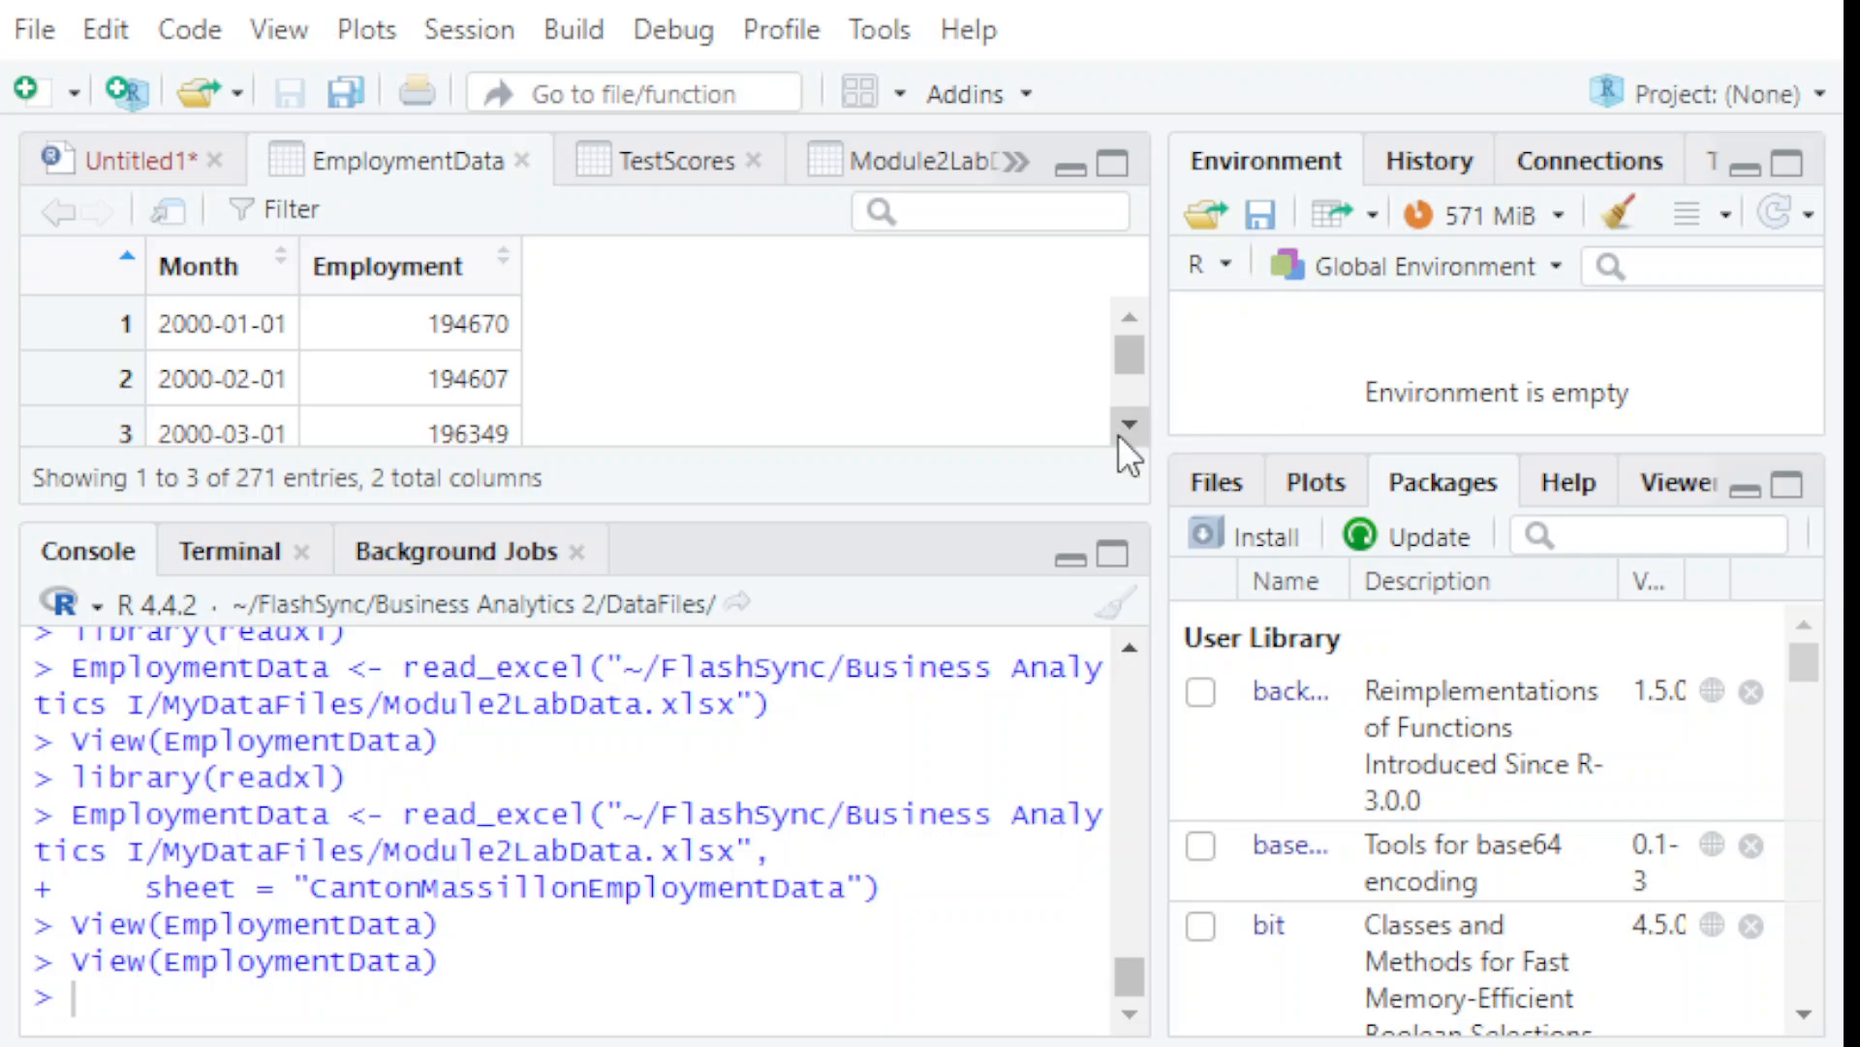
drag(1153, 425, 1330, 426)
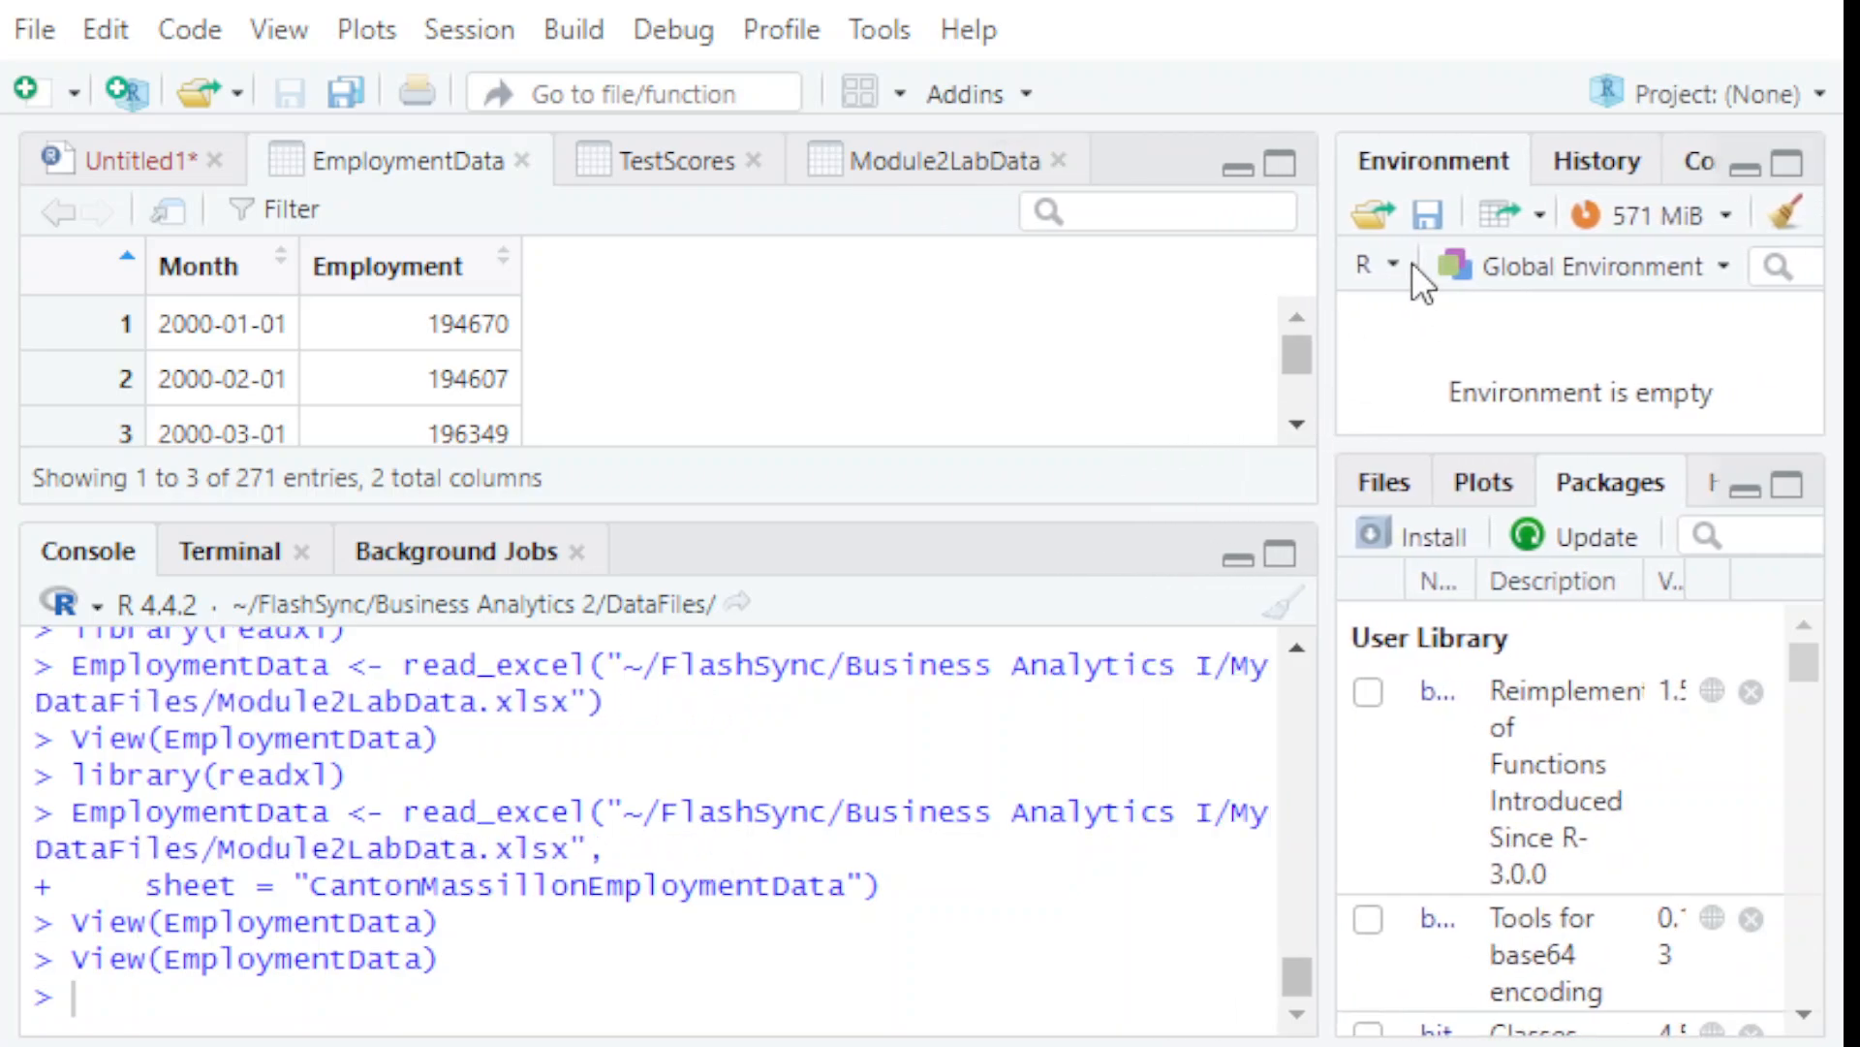
- Start an Excel data import into the emptied environment and load Module2LabData.xlsx from the MyDataFiles folder
click(1504, 215)
click(1701, 404)
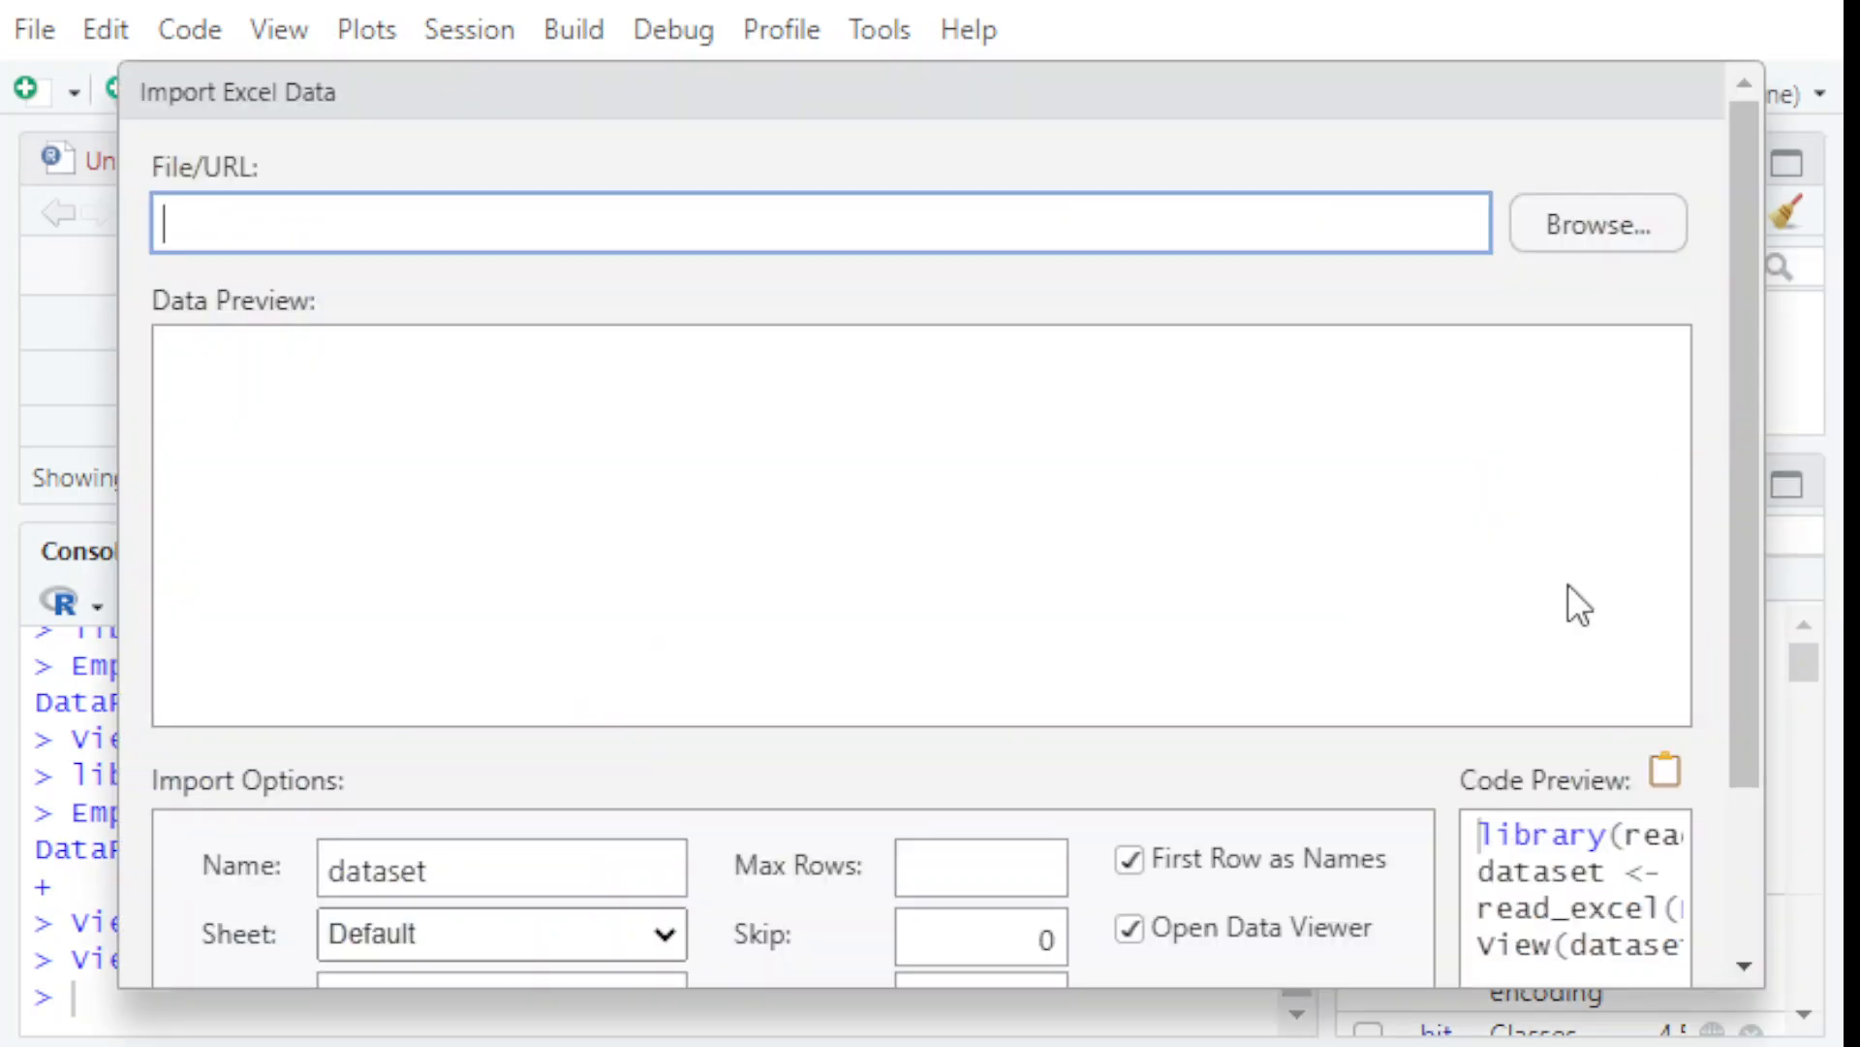
click(1604, 246)
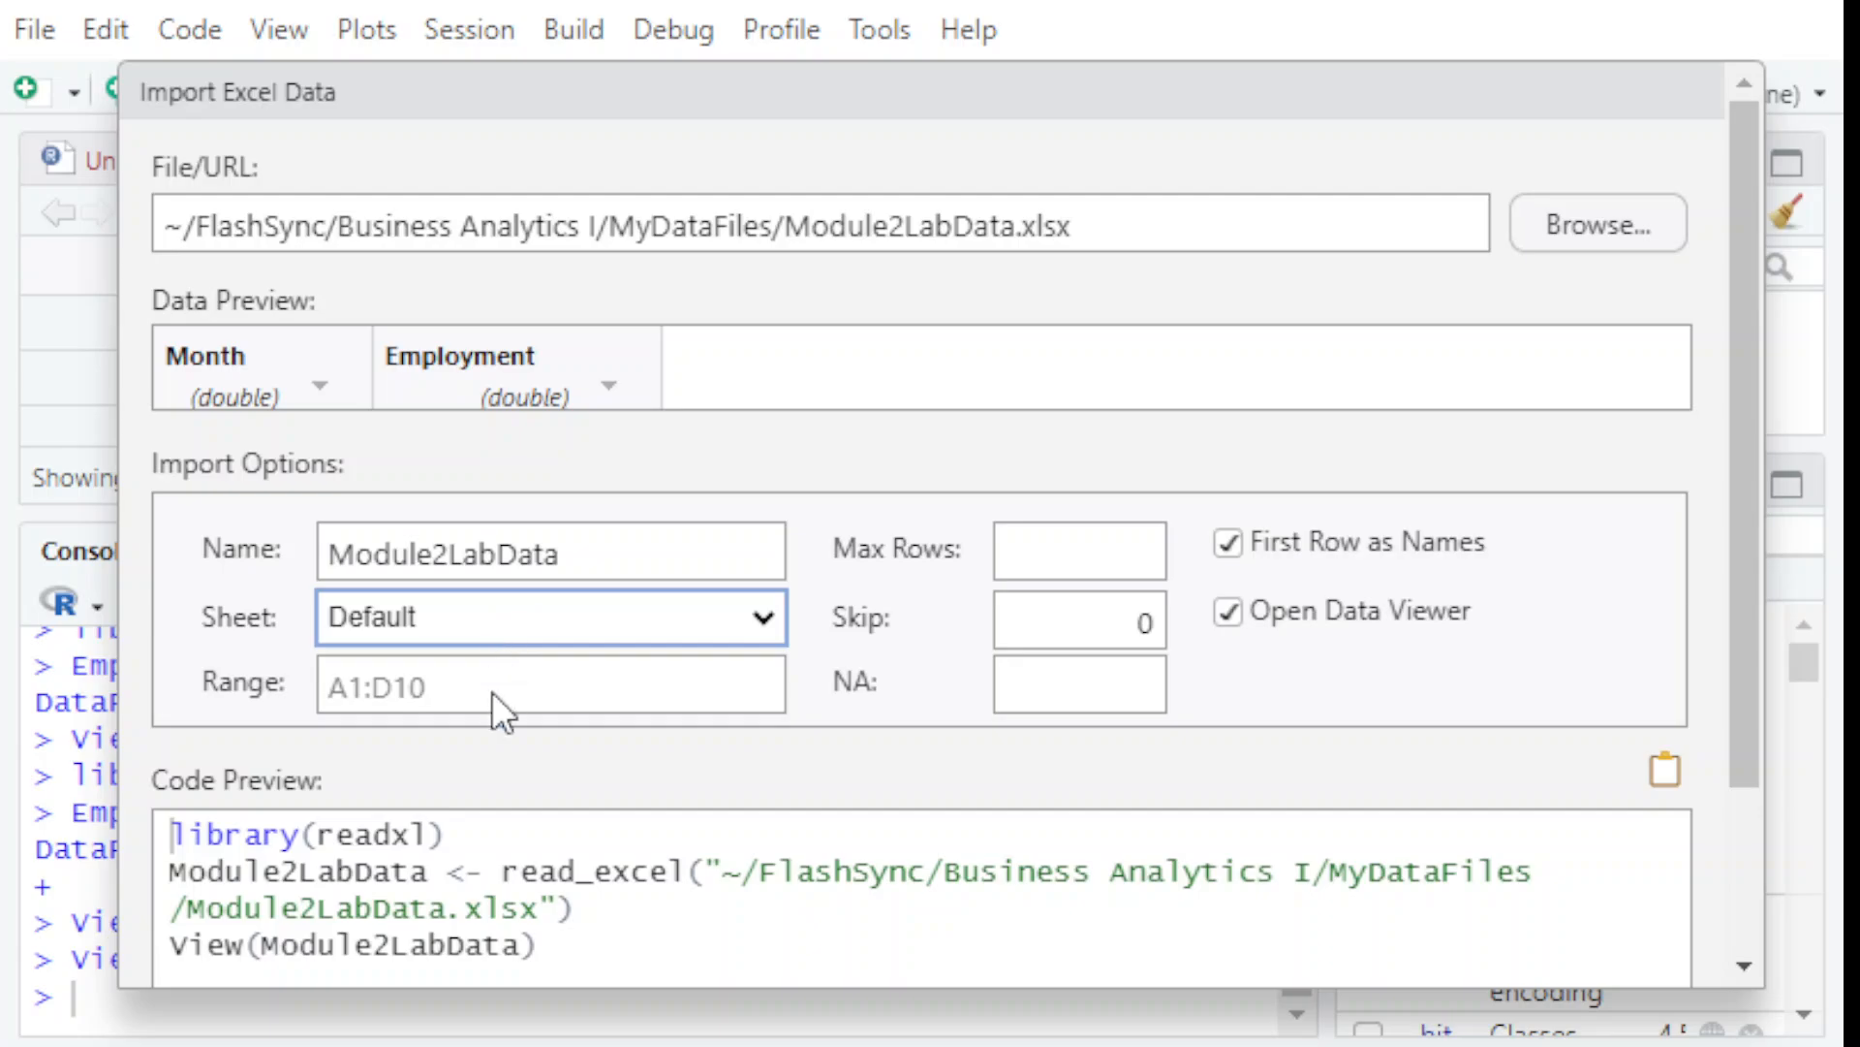
- Import the CantonMassillonEmploymentData sheet as EmploymentData, then close its data view
click(510, 694)
click(659, 549)
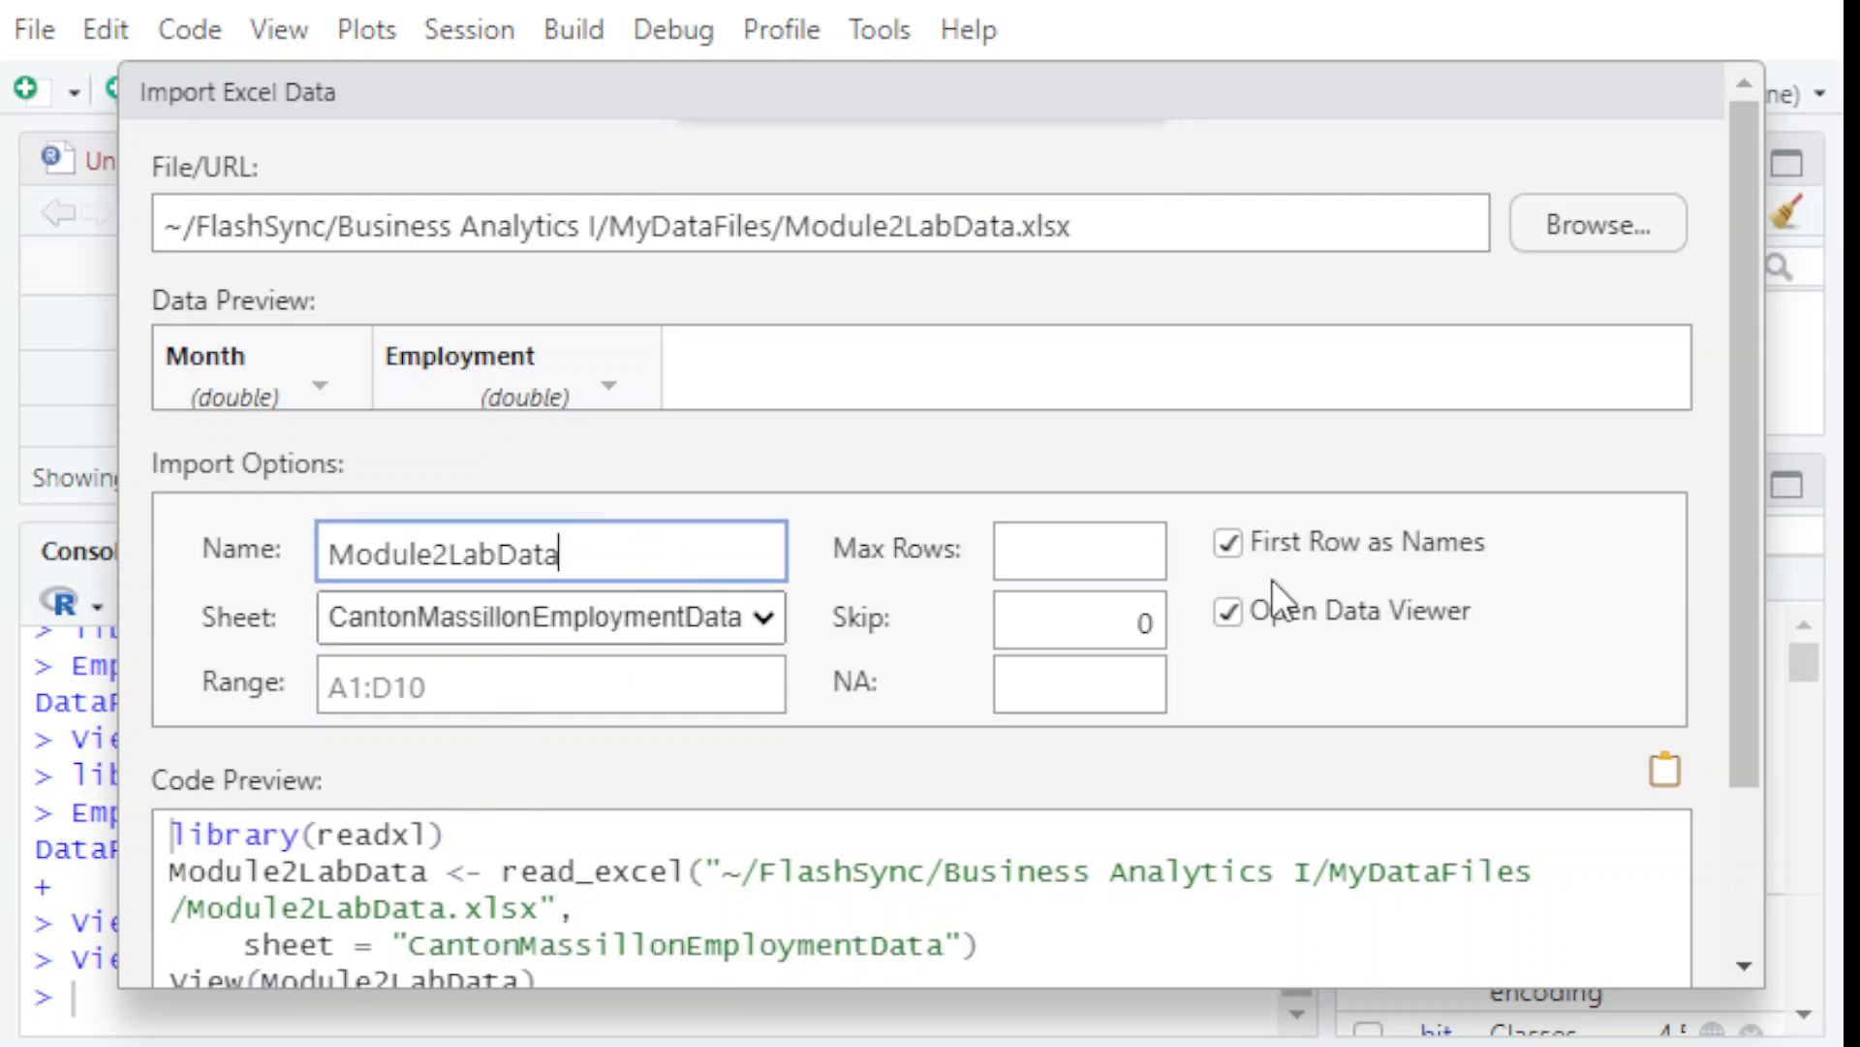
key(BackSpace)
key(BackSpace)
key(BackSpace)
key(BackSpace)
key(BackSpace)
key(BackSpace)
key(BackSpace)
key(BackSpace)
key(BackSpace)
key(BackSpace)
key(BackSpace)
key(BackSpace)
key(BackSpace)
key(BackSpace)
text(E)
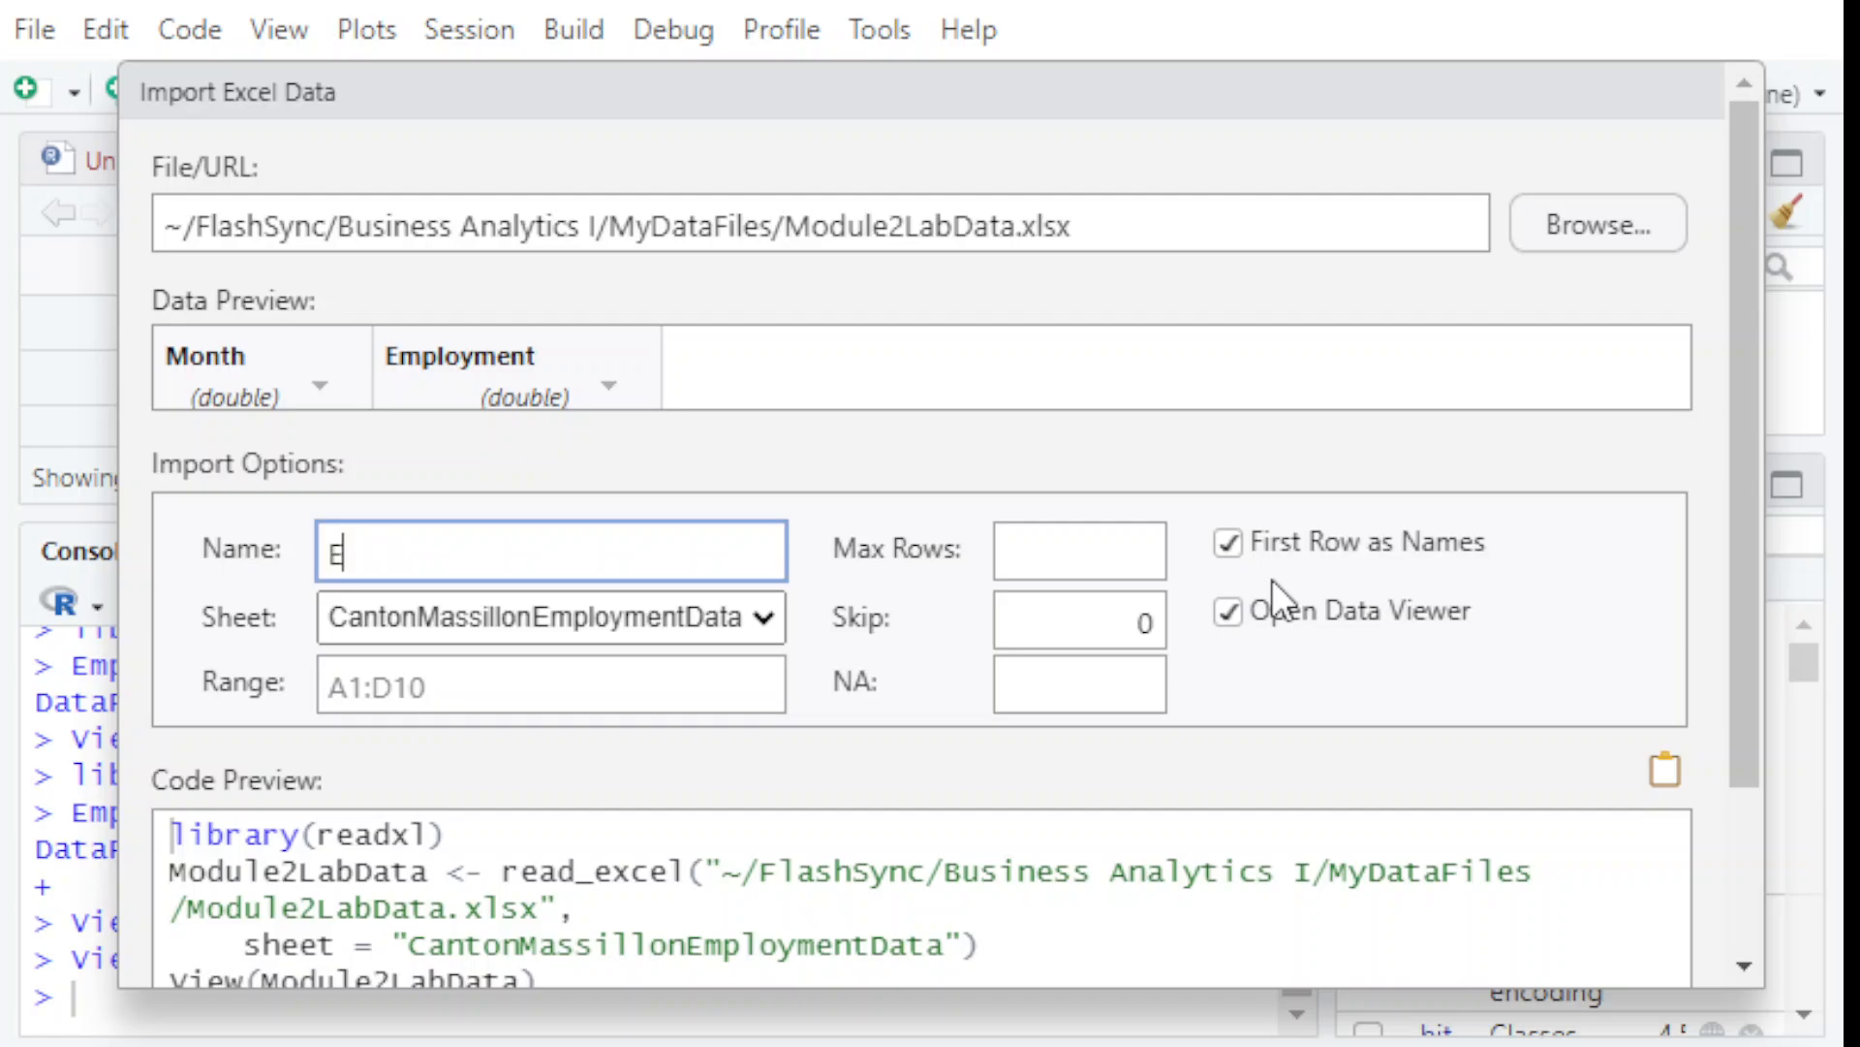
text(mploymentData)
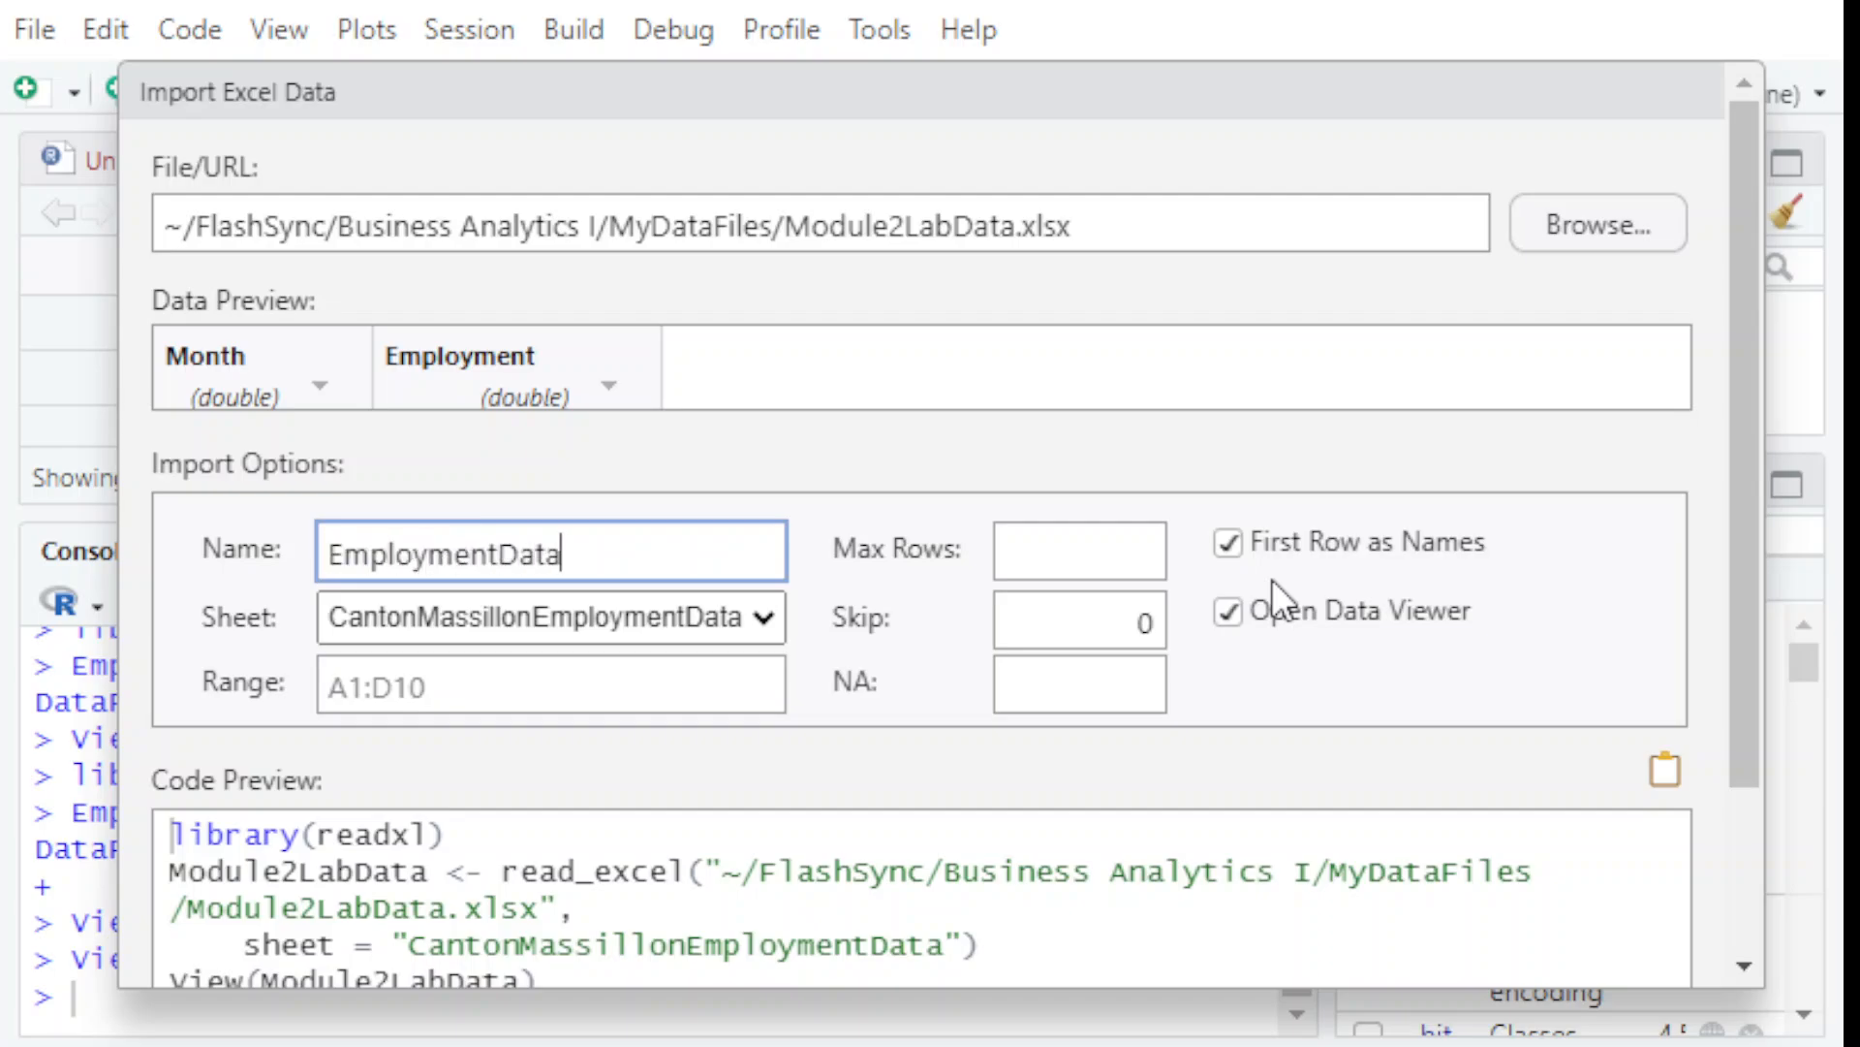
scroll(1046, 642, down, 3)
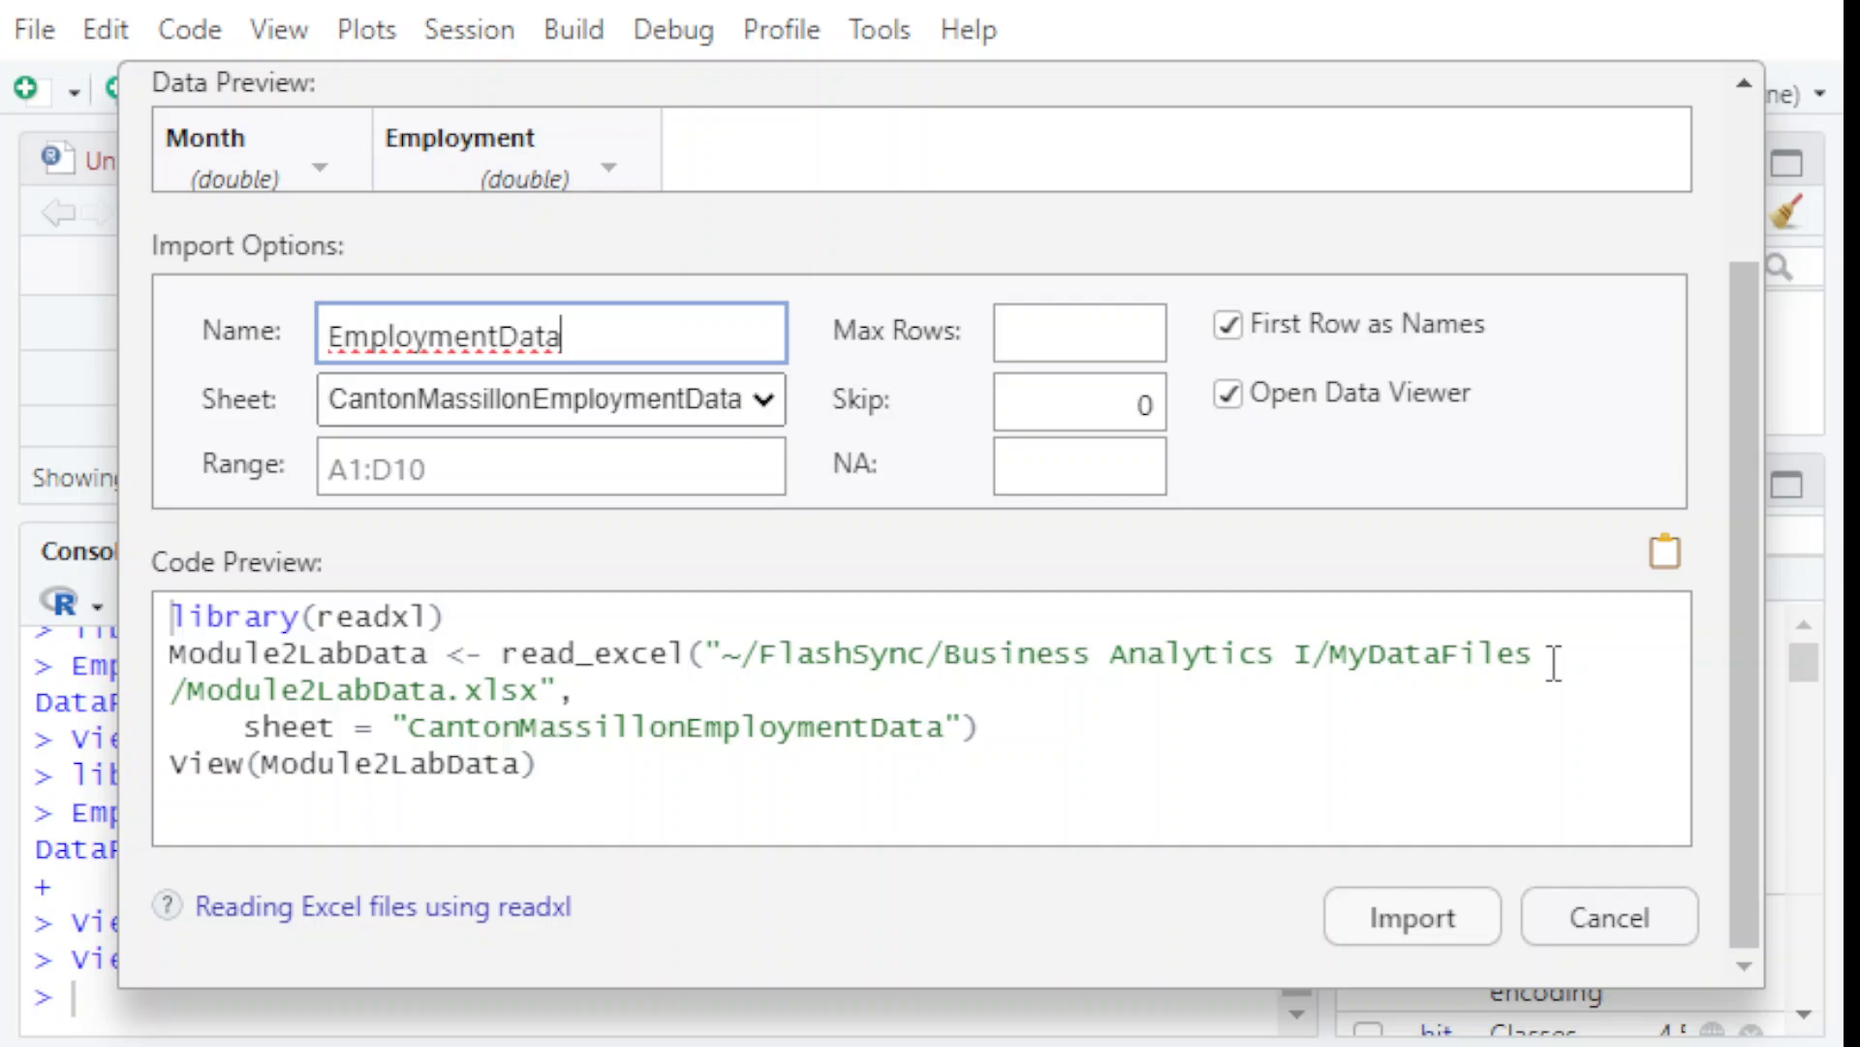
click(1395, 932)
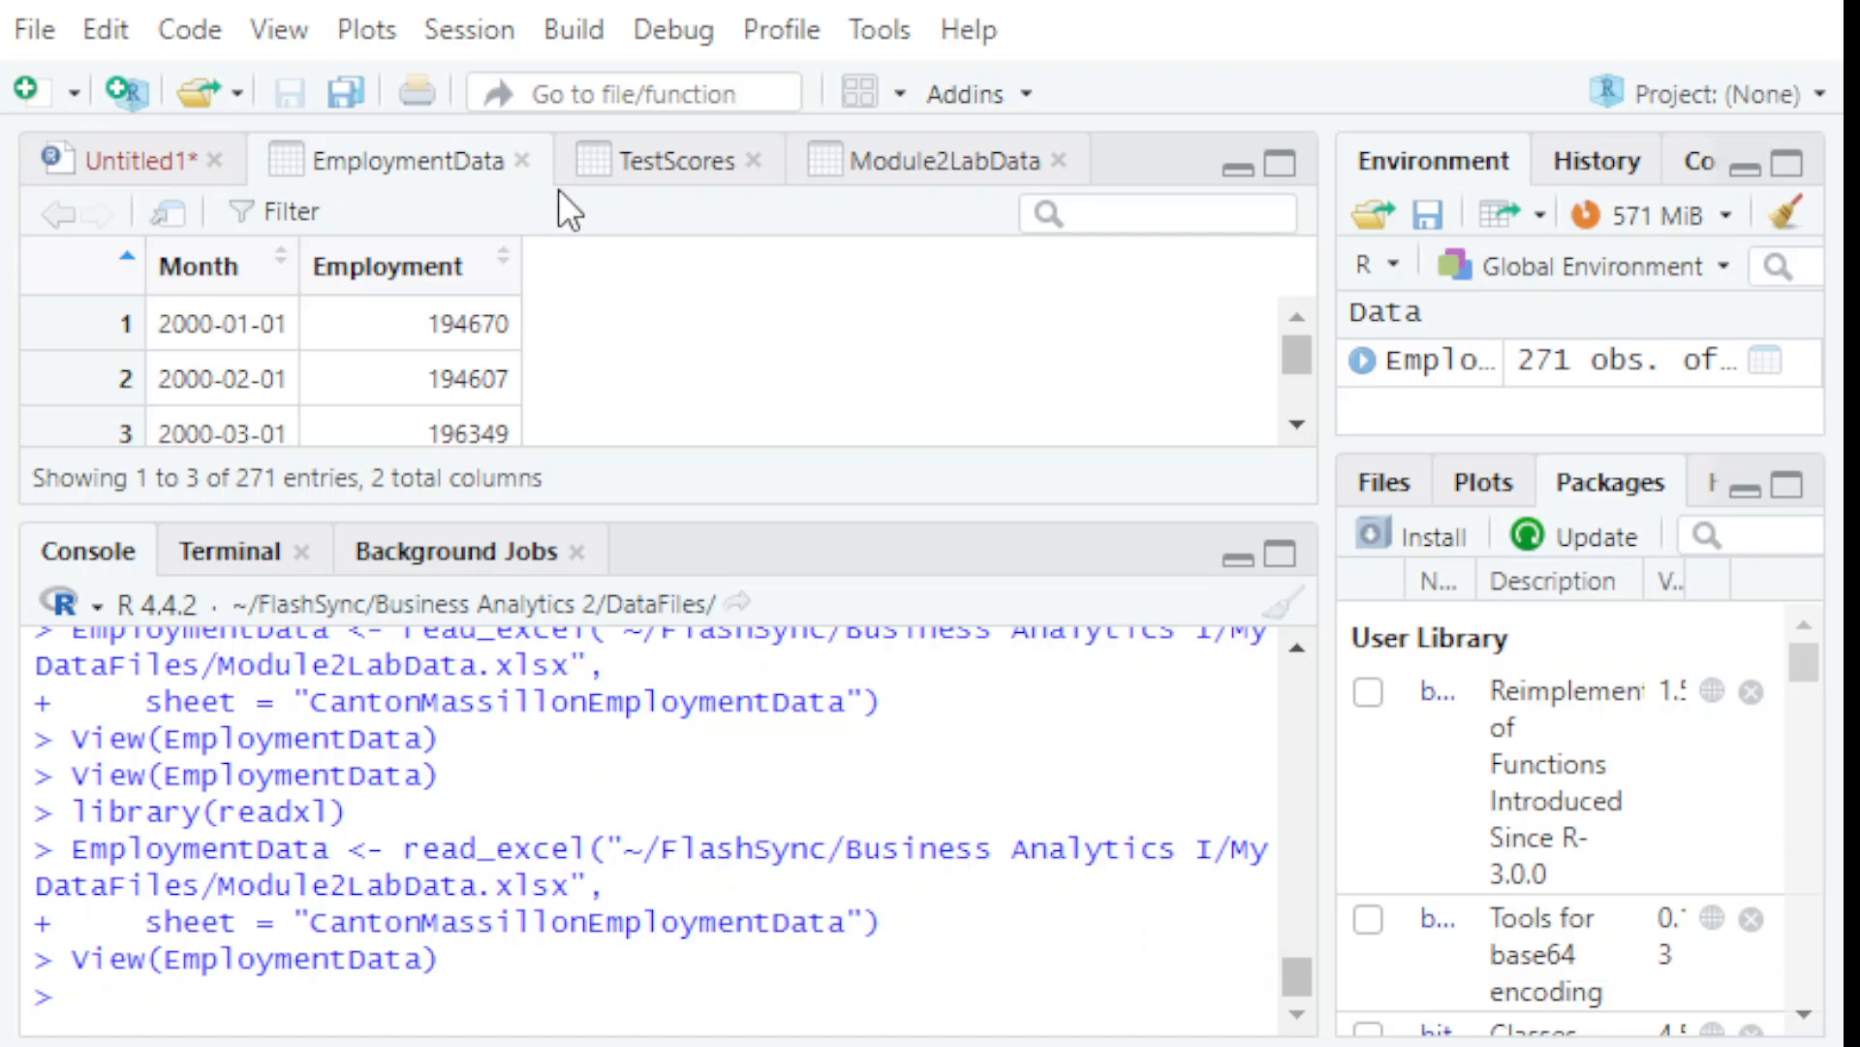
click(522, 159)
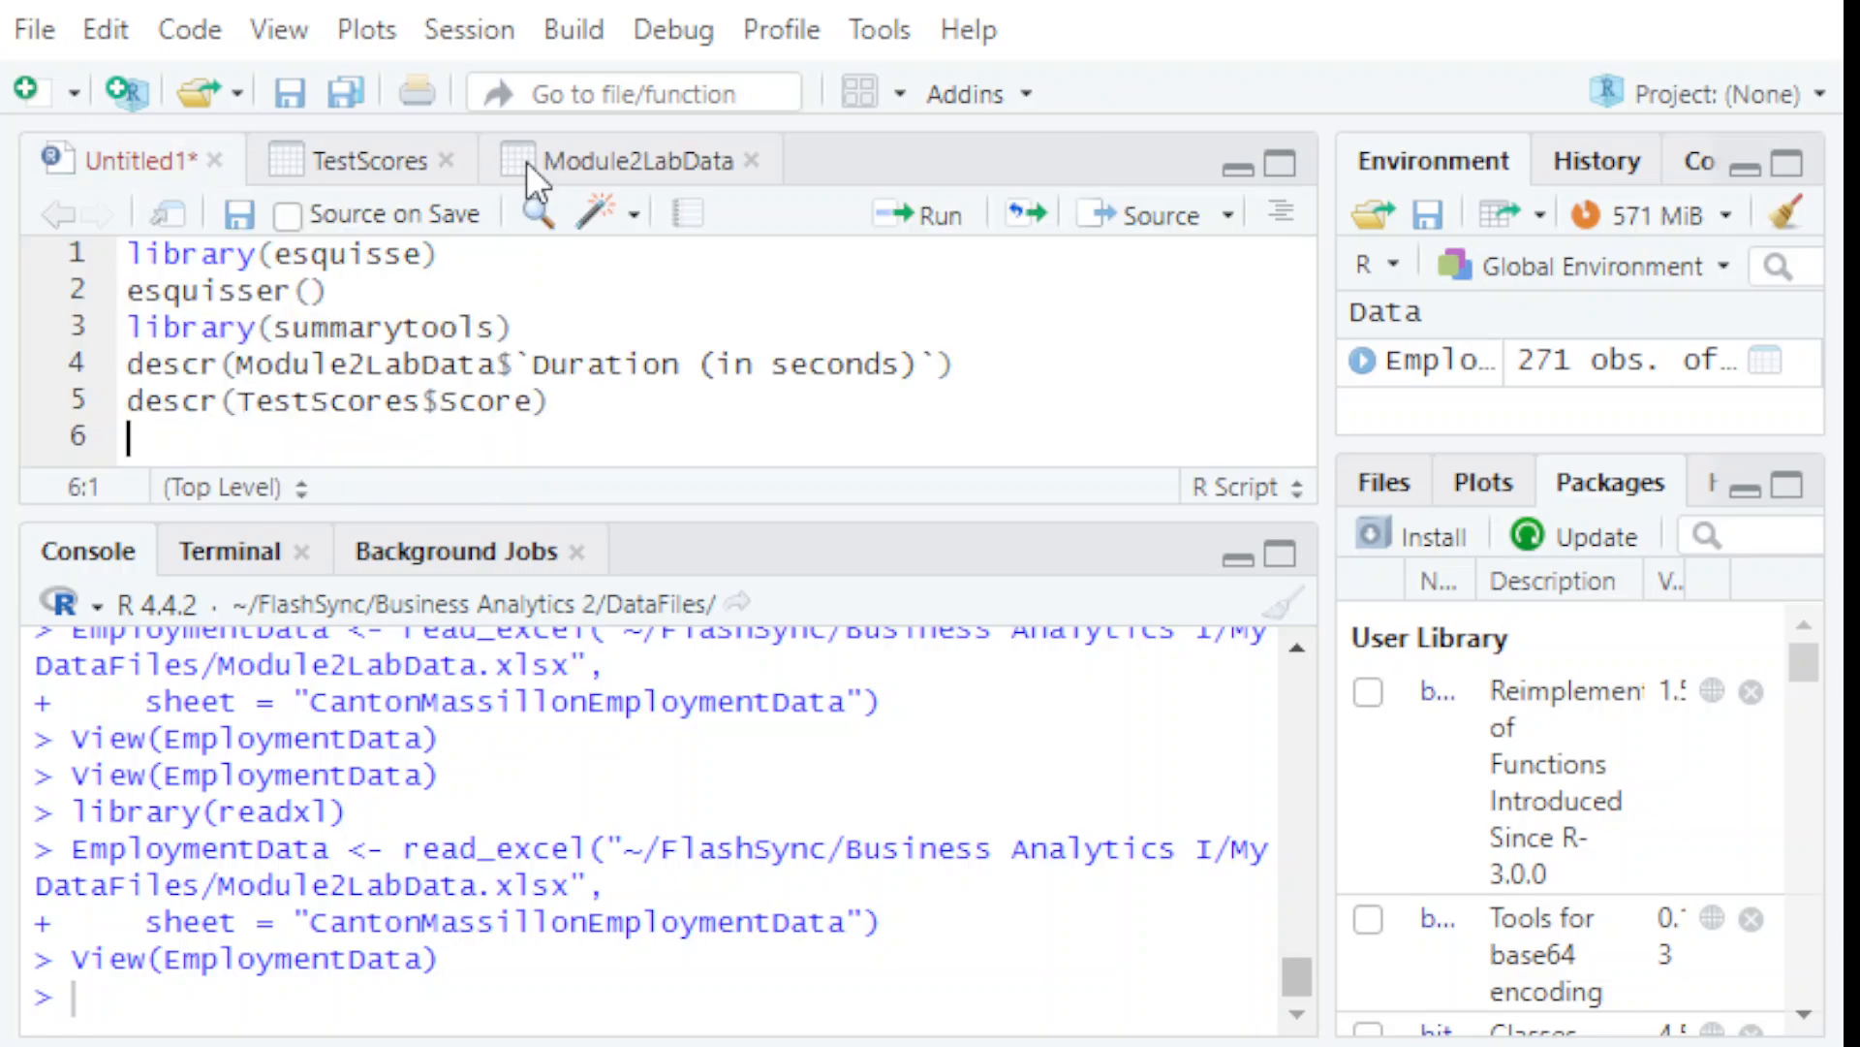
- Start another Excel data import and load Module2LabData.xlsx from the MyDataFiles folder
click(1500, 215)
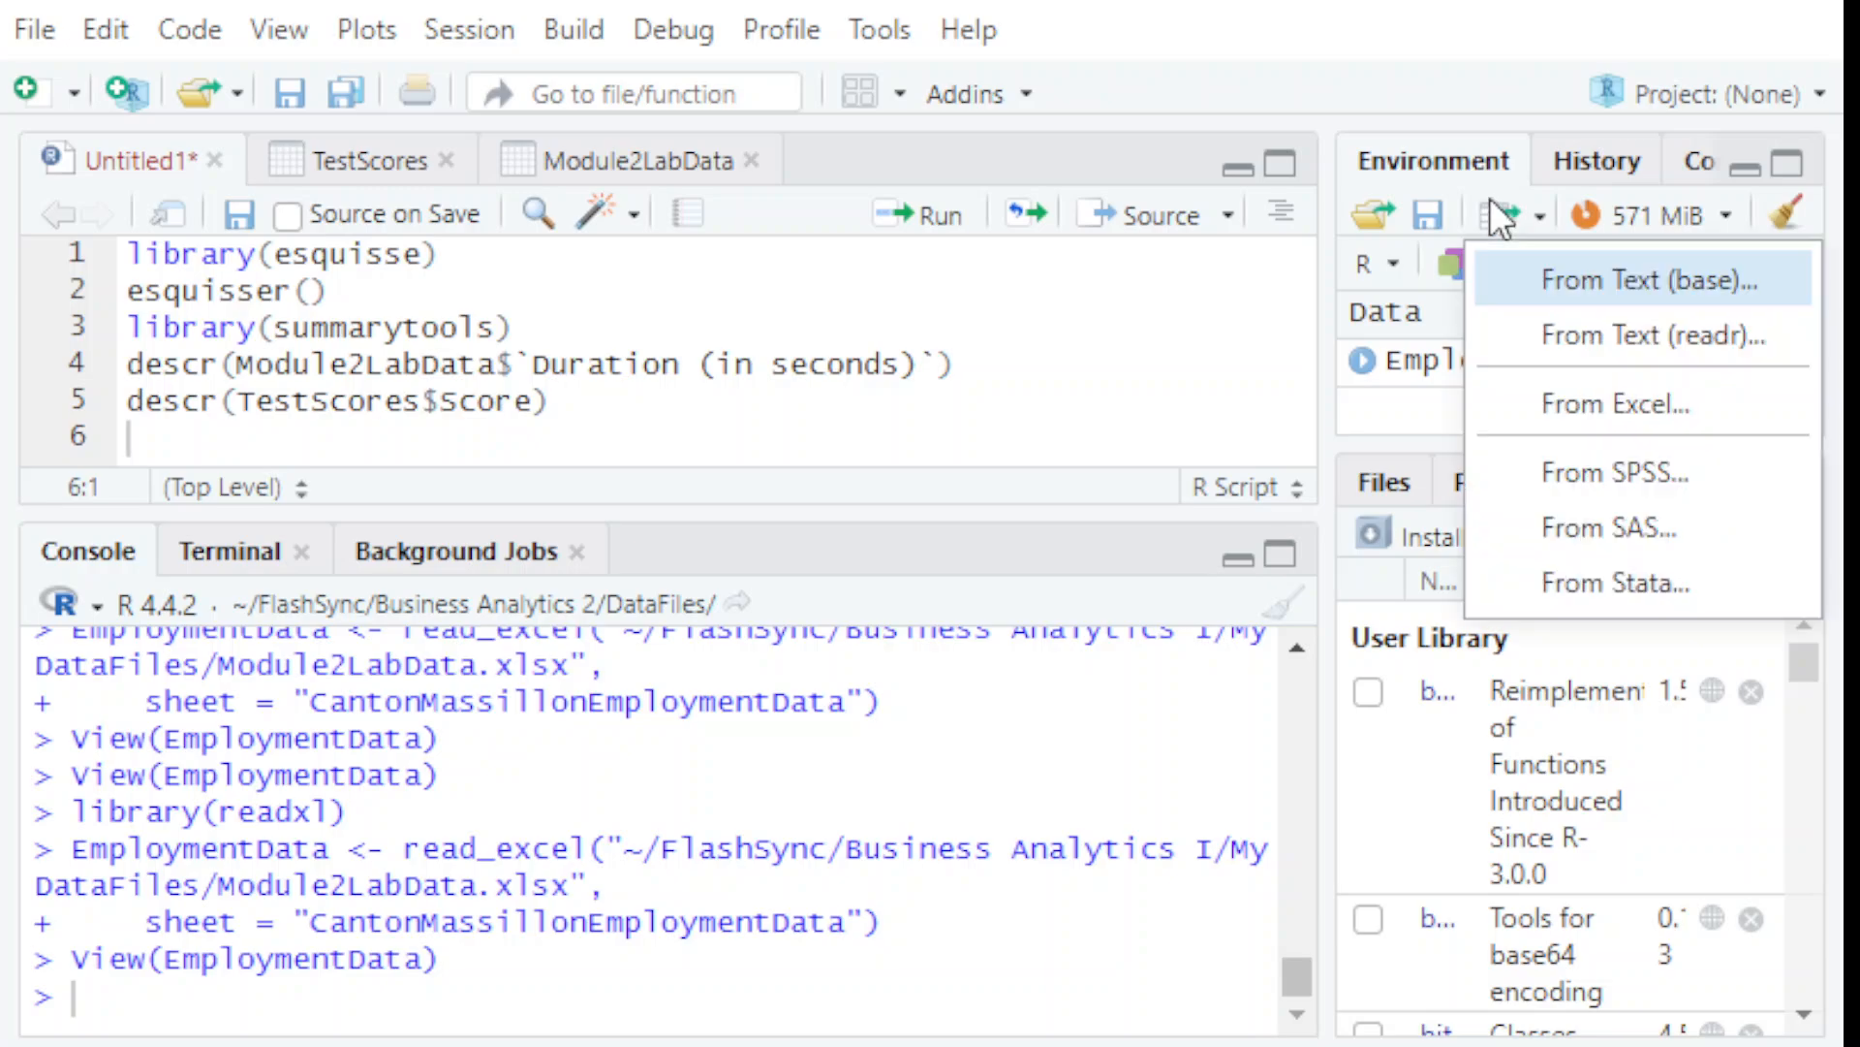
click(1595, 411)
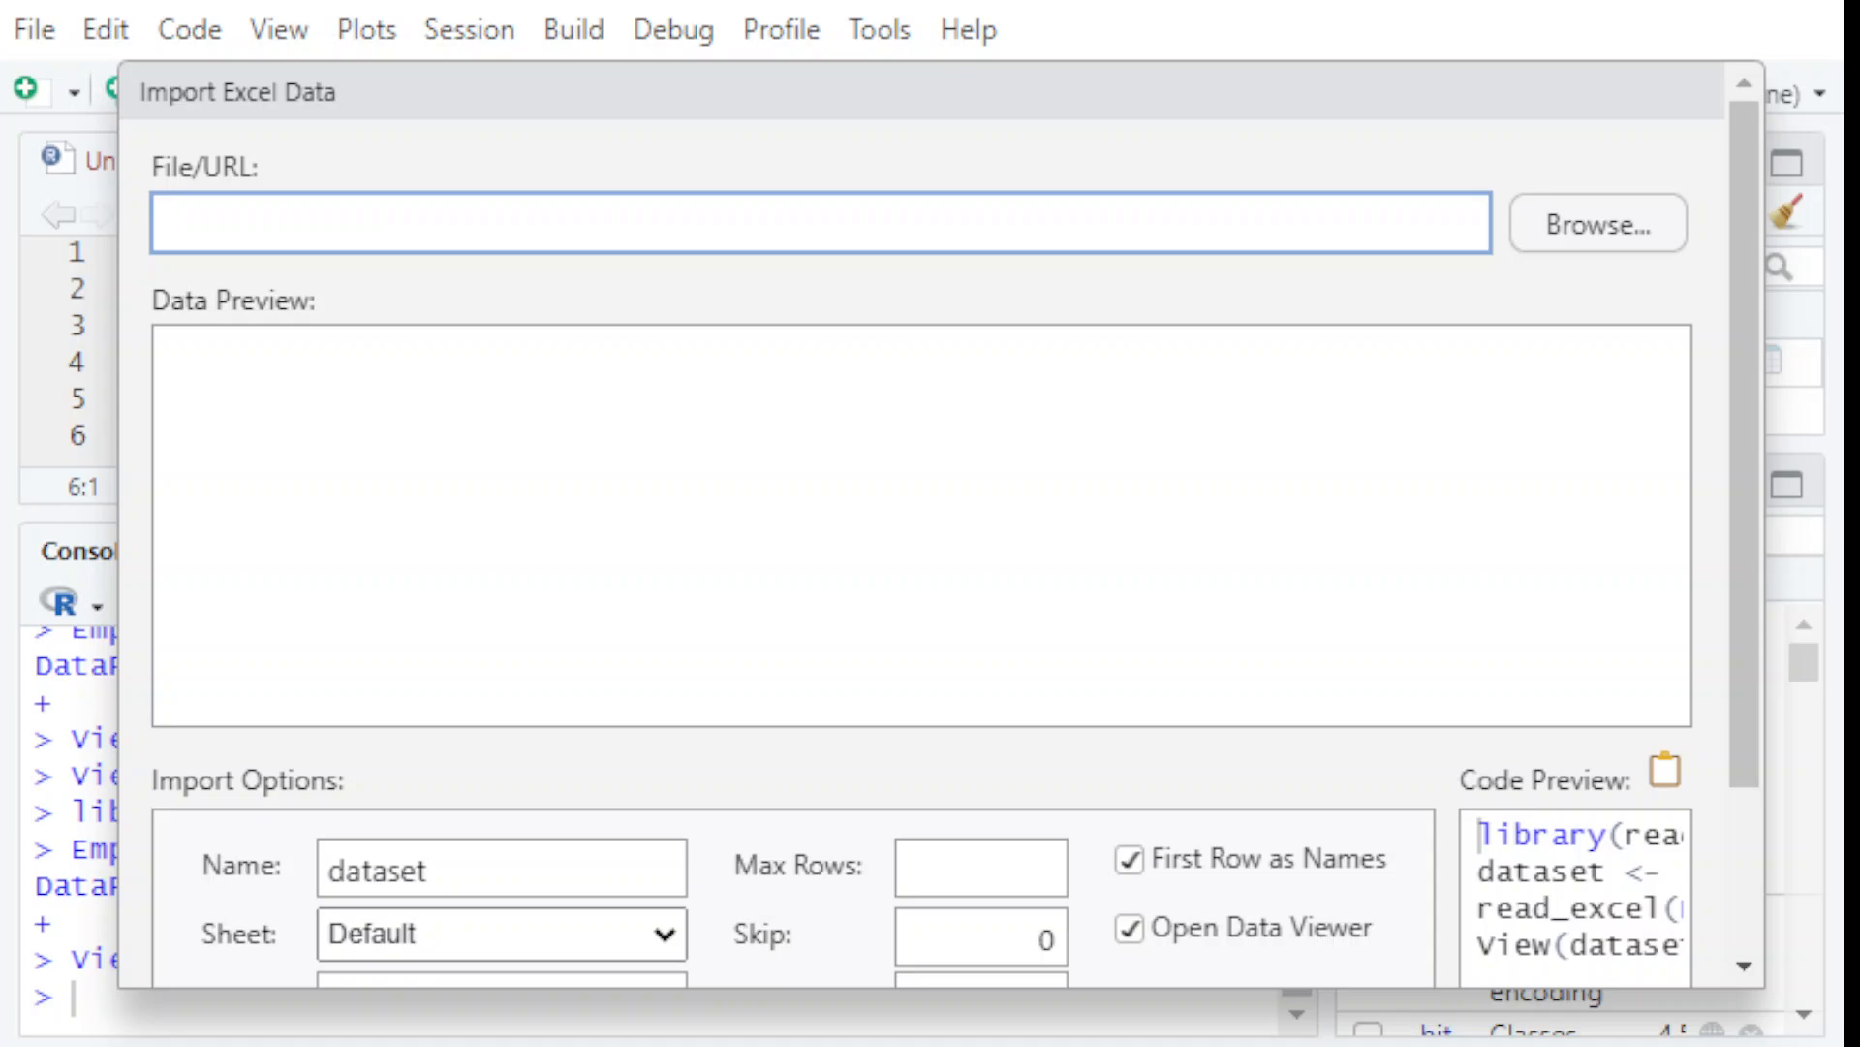
click(1558, 236)
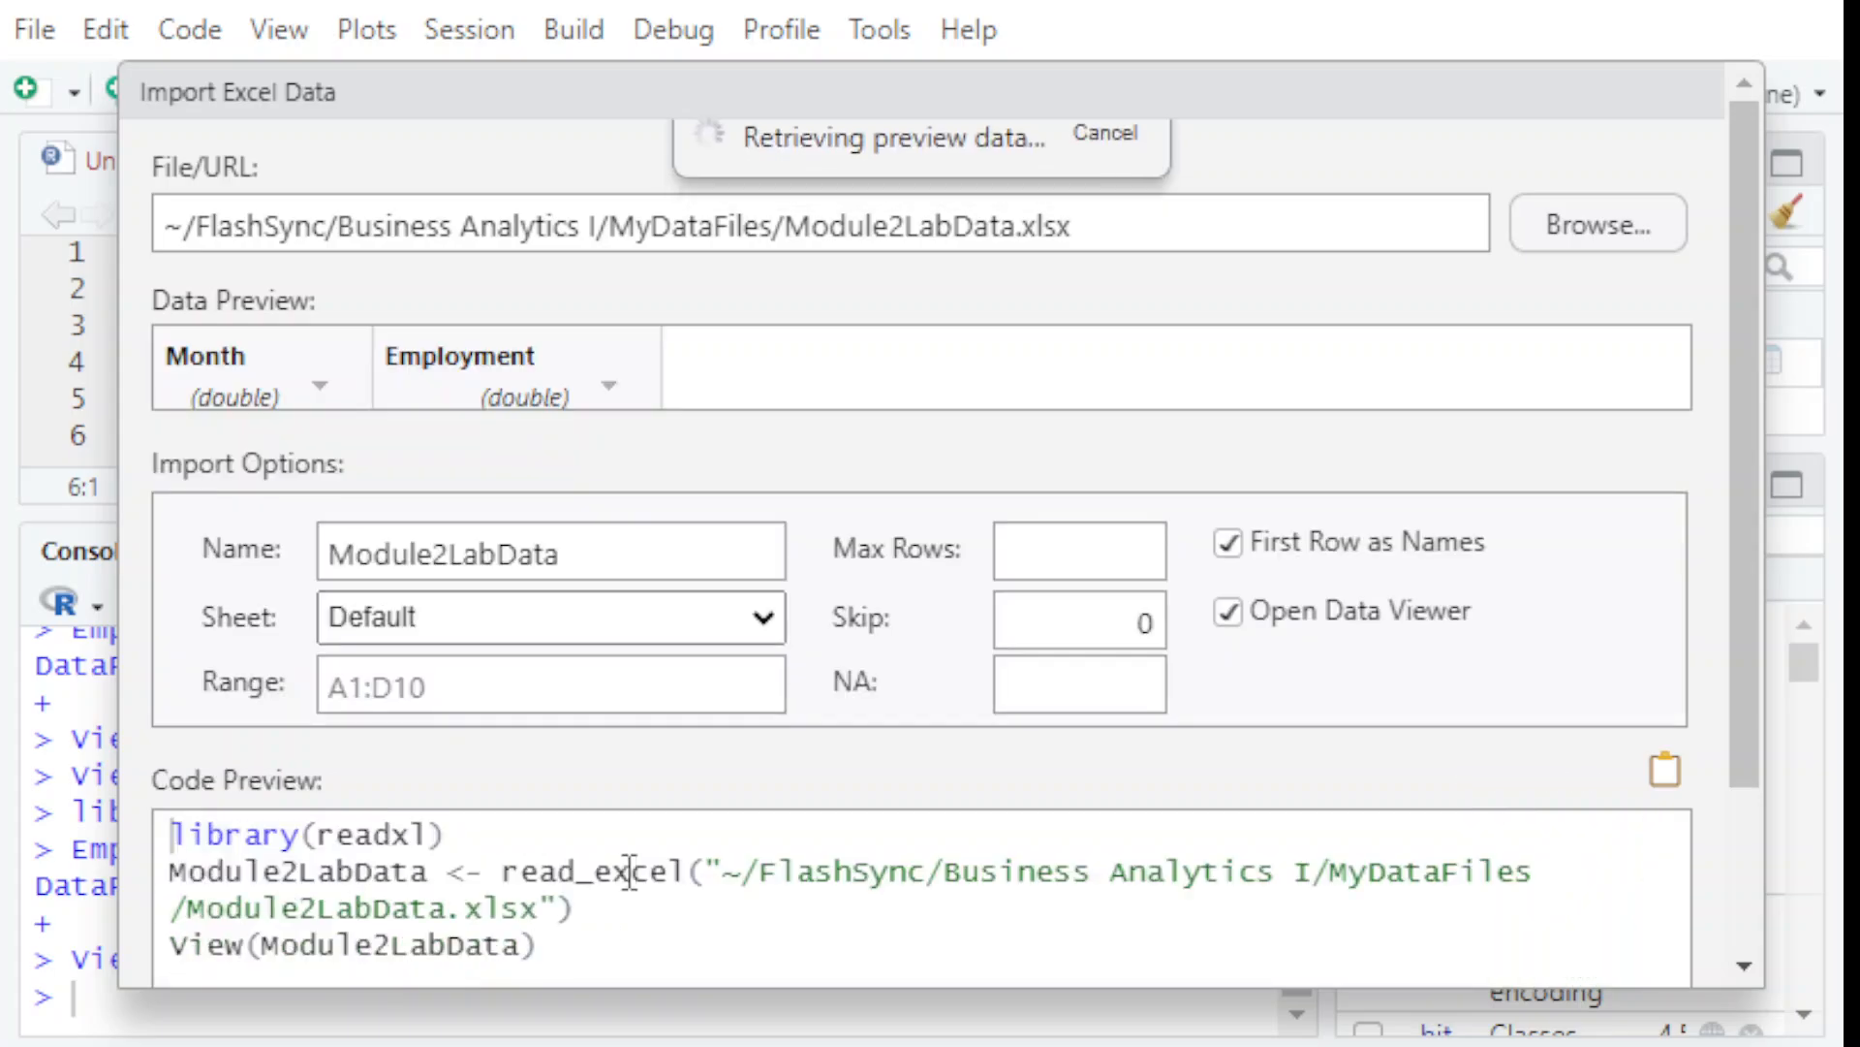
- Name the dataset CMEmployment, choose the CantonMassillonEmploymentData sheet and import it
click(629, 872)
drag(623, 528, 262, 553)
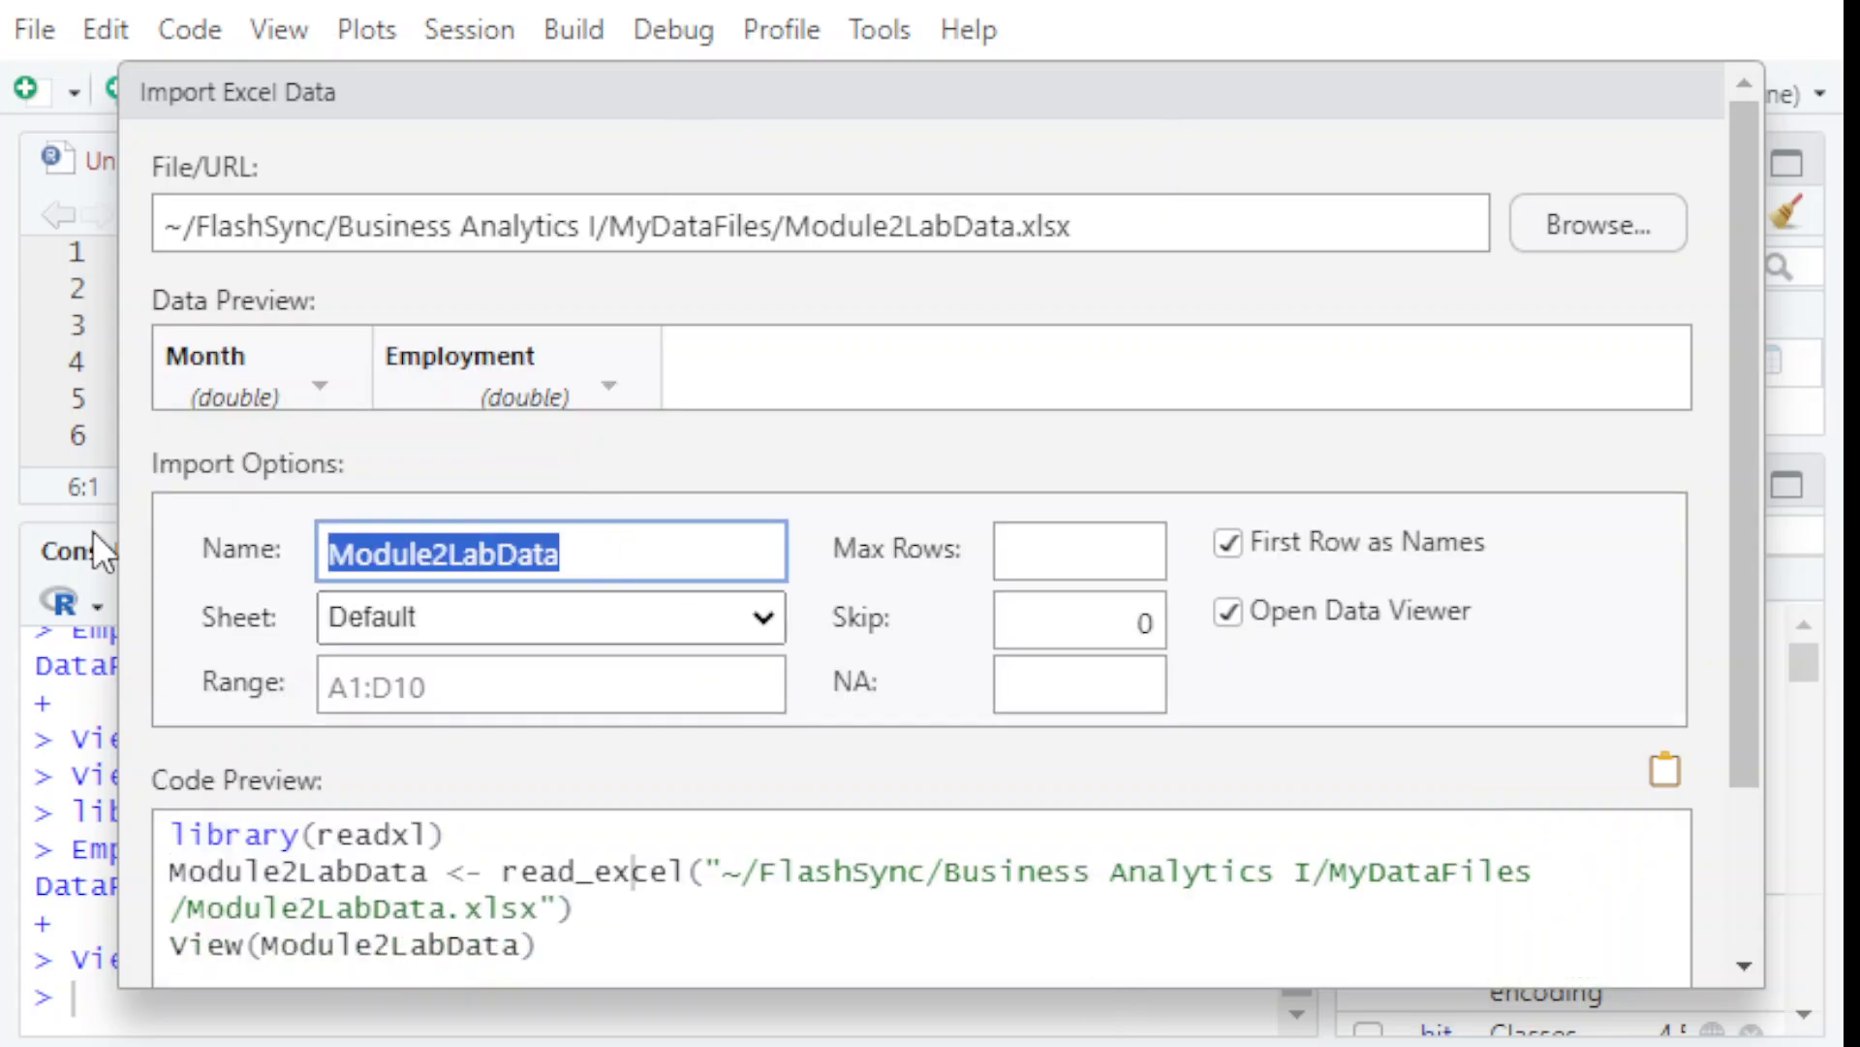
text(CMEmploym)
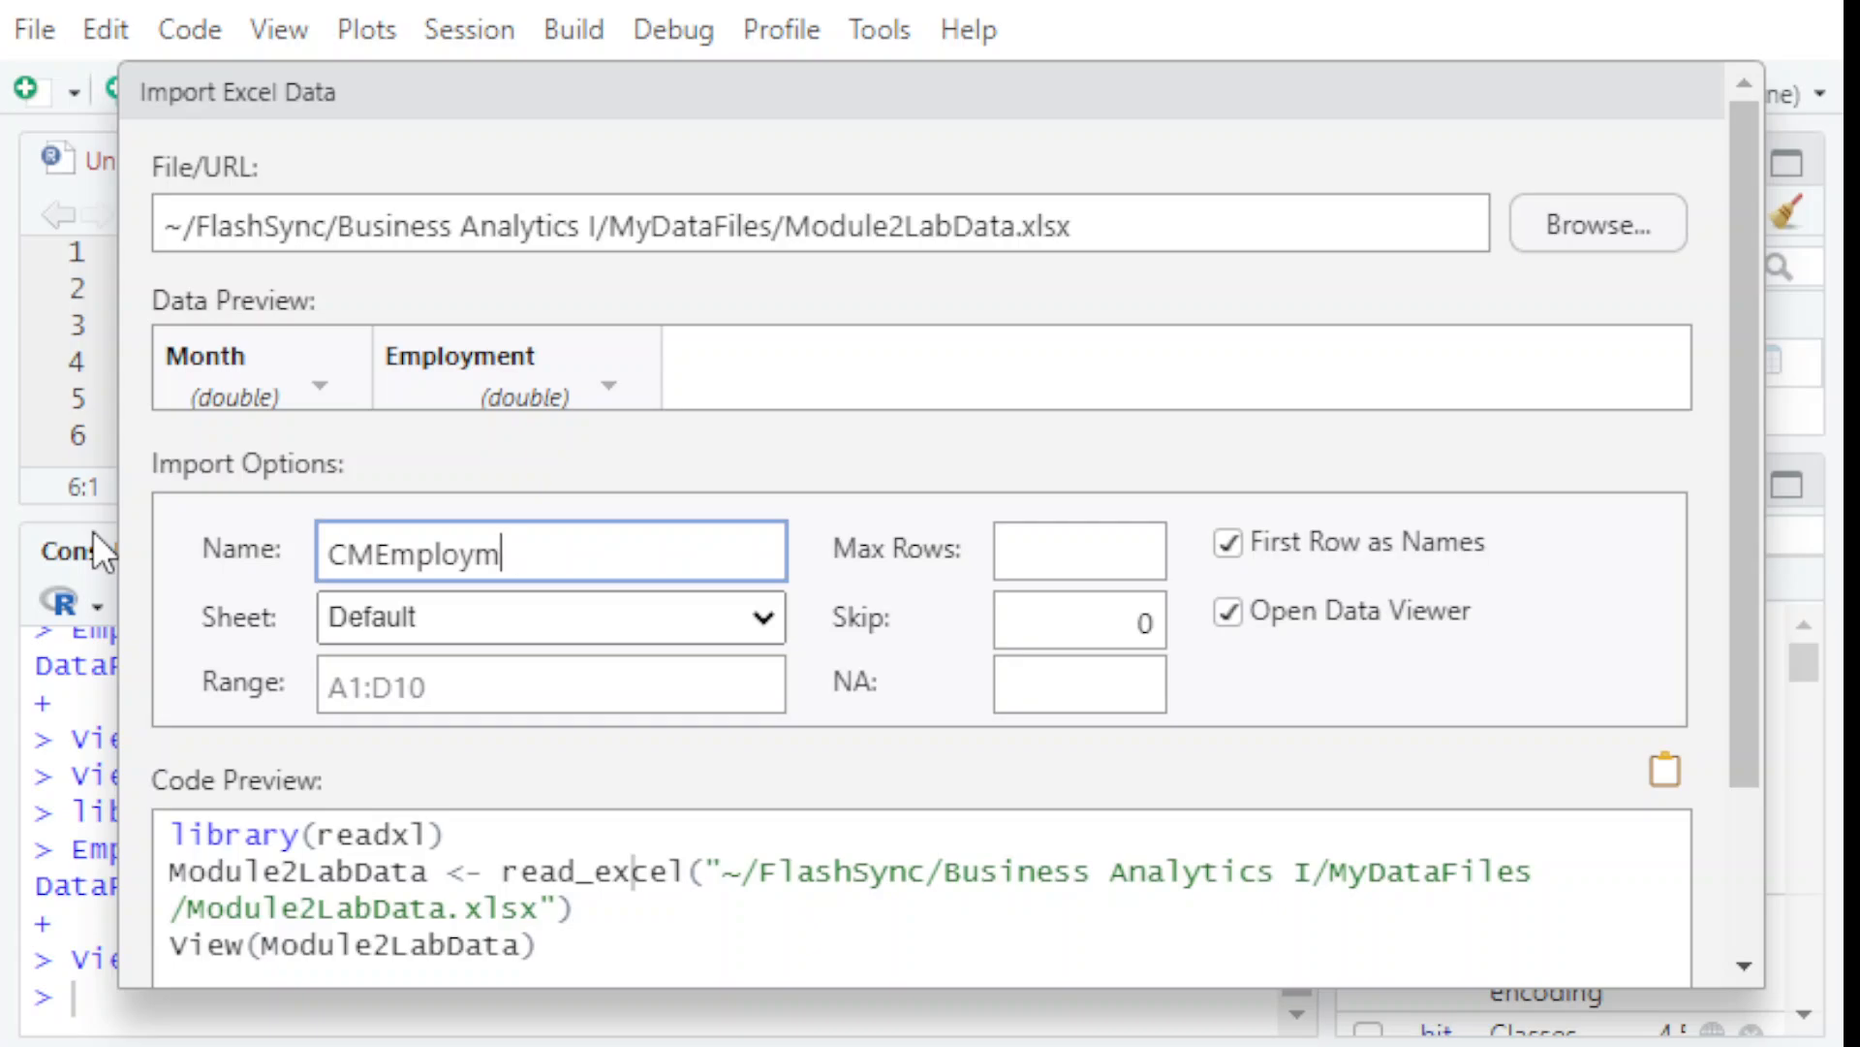
text(ent)
click(622, 614)
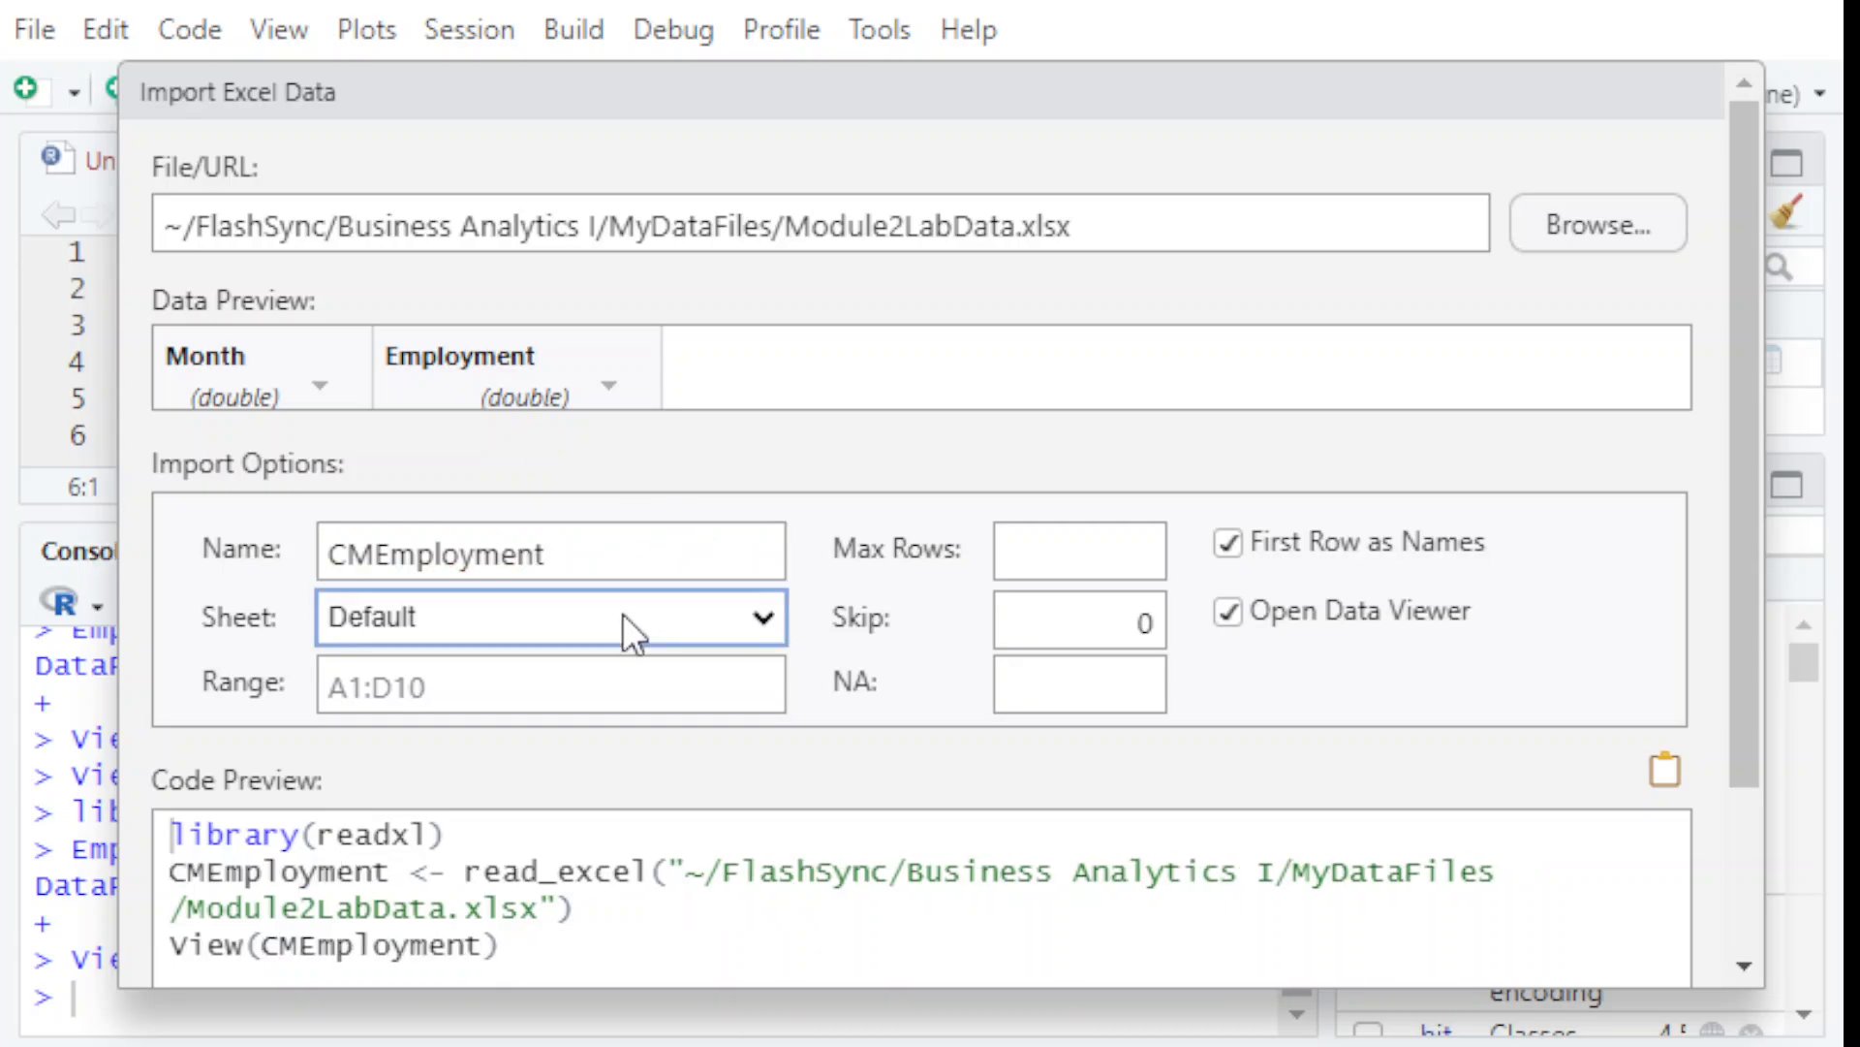
key(Down)
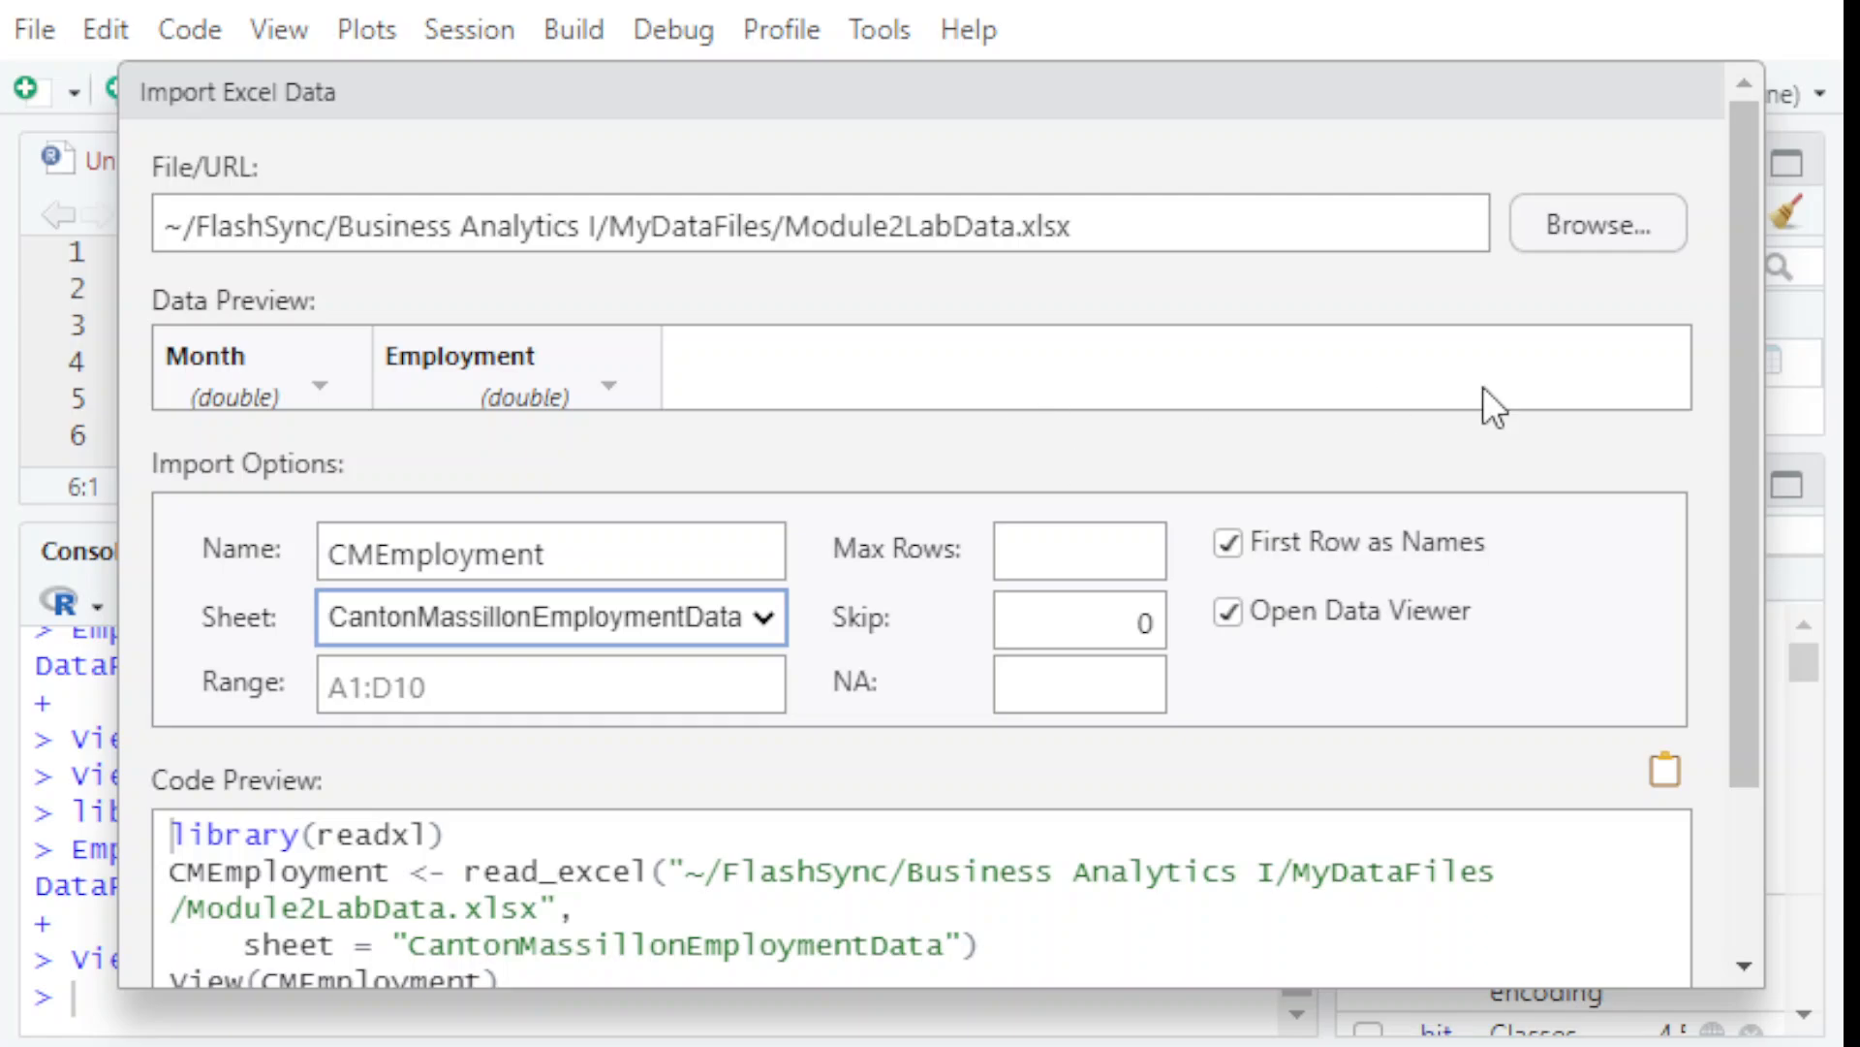
scroll(1561, 785, down, 3)
click(1454, 936)
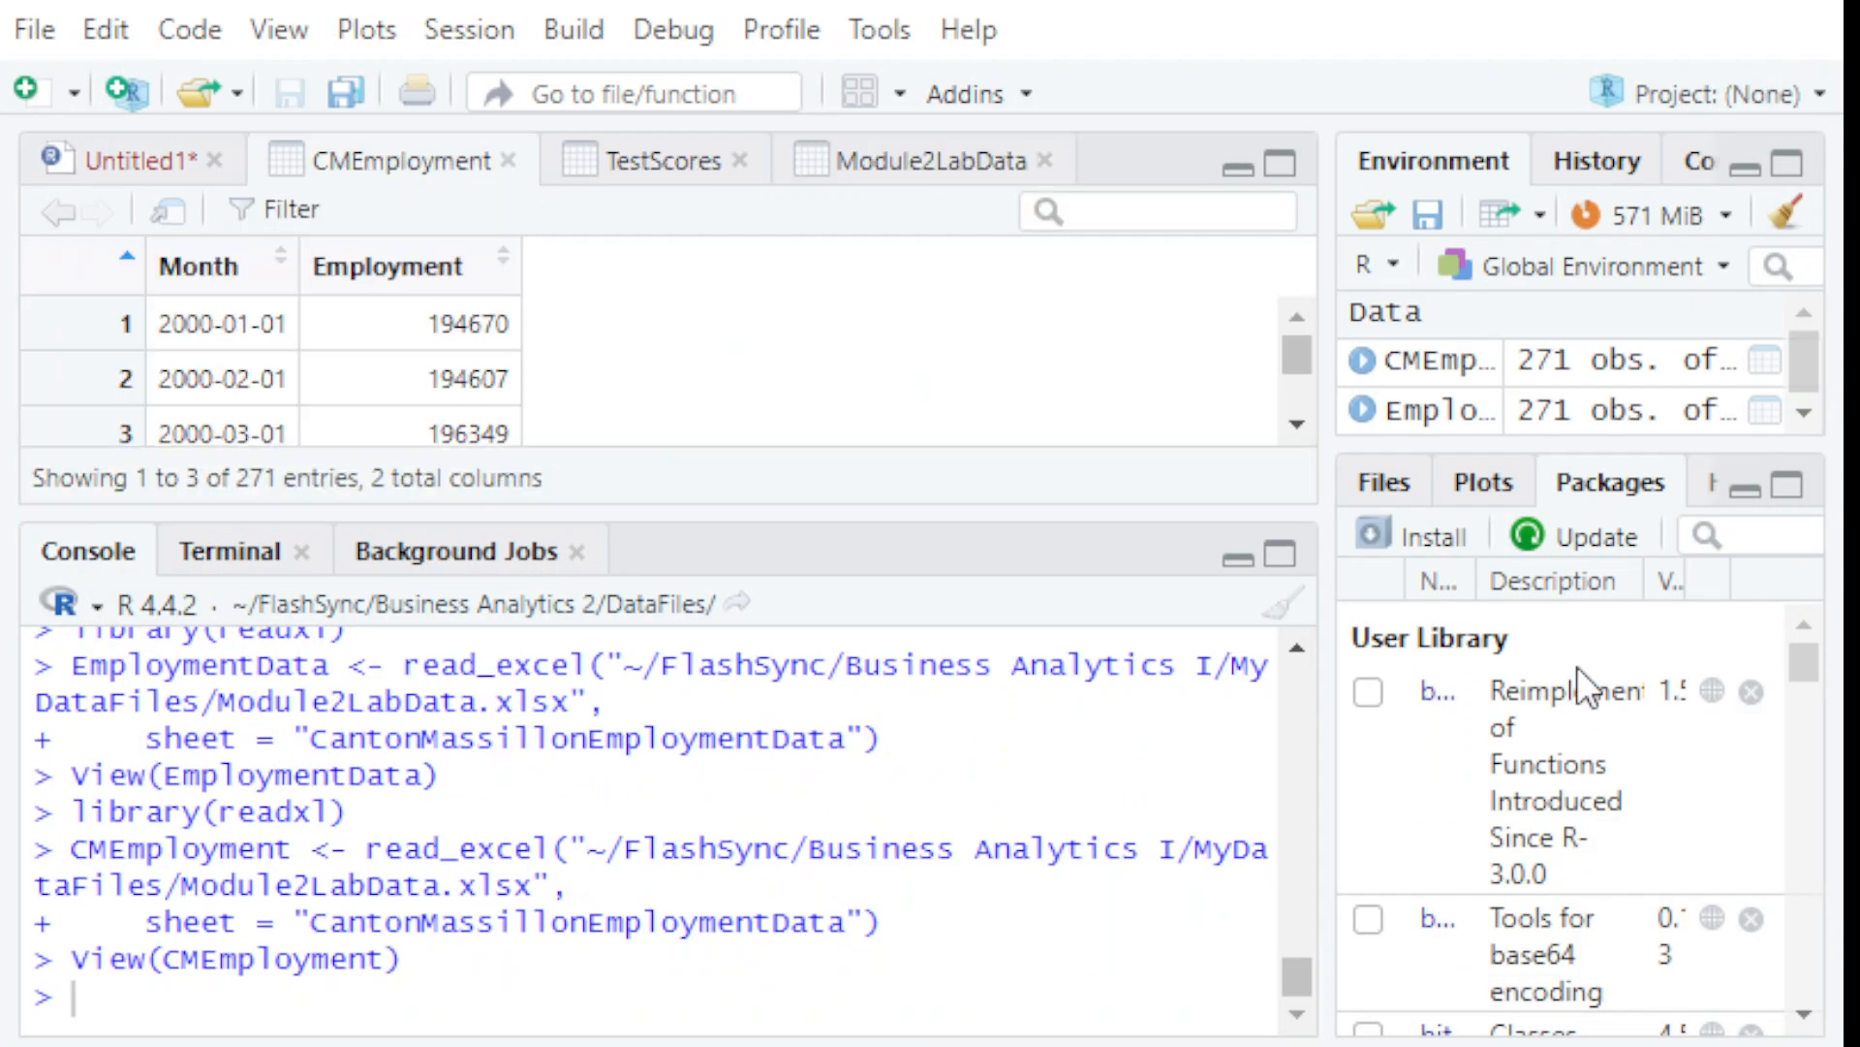
- Look through the monthly rows of the CMEmployment dataset and return towards its beginning
scroll(610, 383, down, 5)
scroll(669, 368, up, 5)
scroll(678, 358, down, 15)
scroll(728, 304, down, 18)
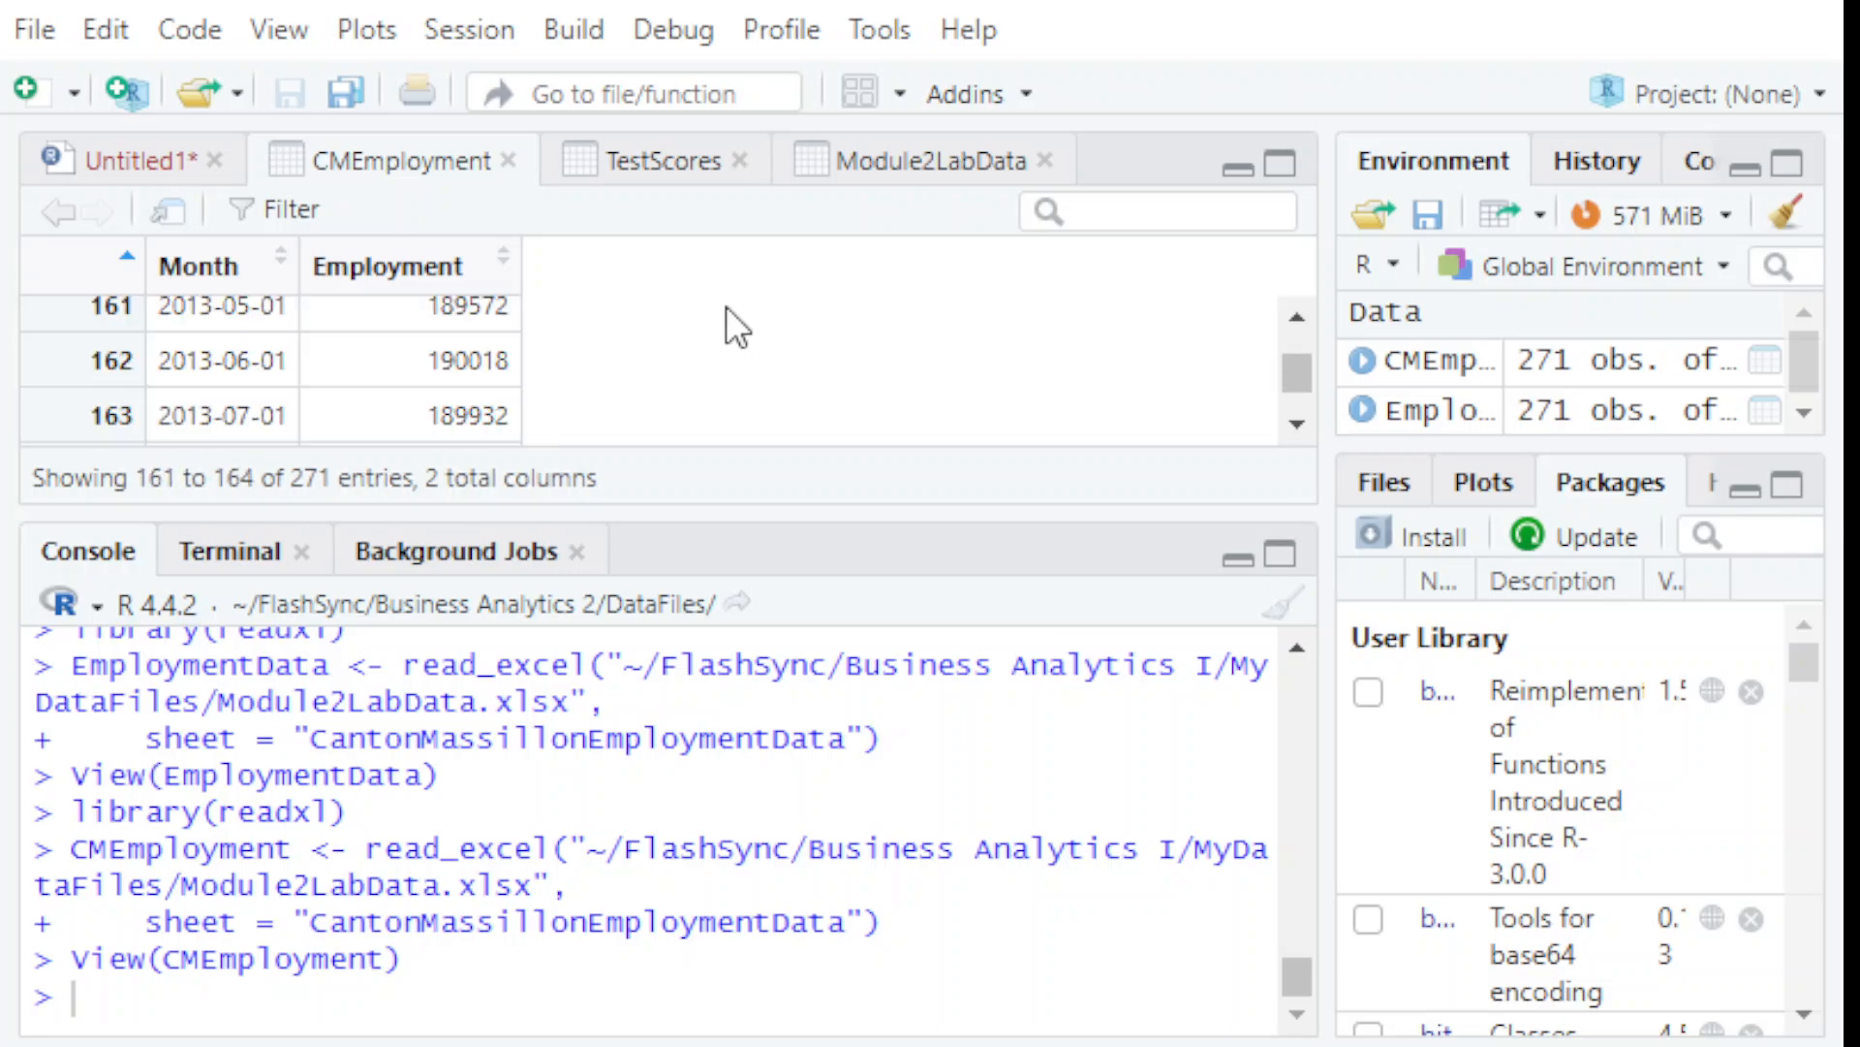
scroll(701, 341, up, 10)
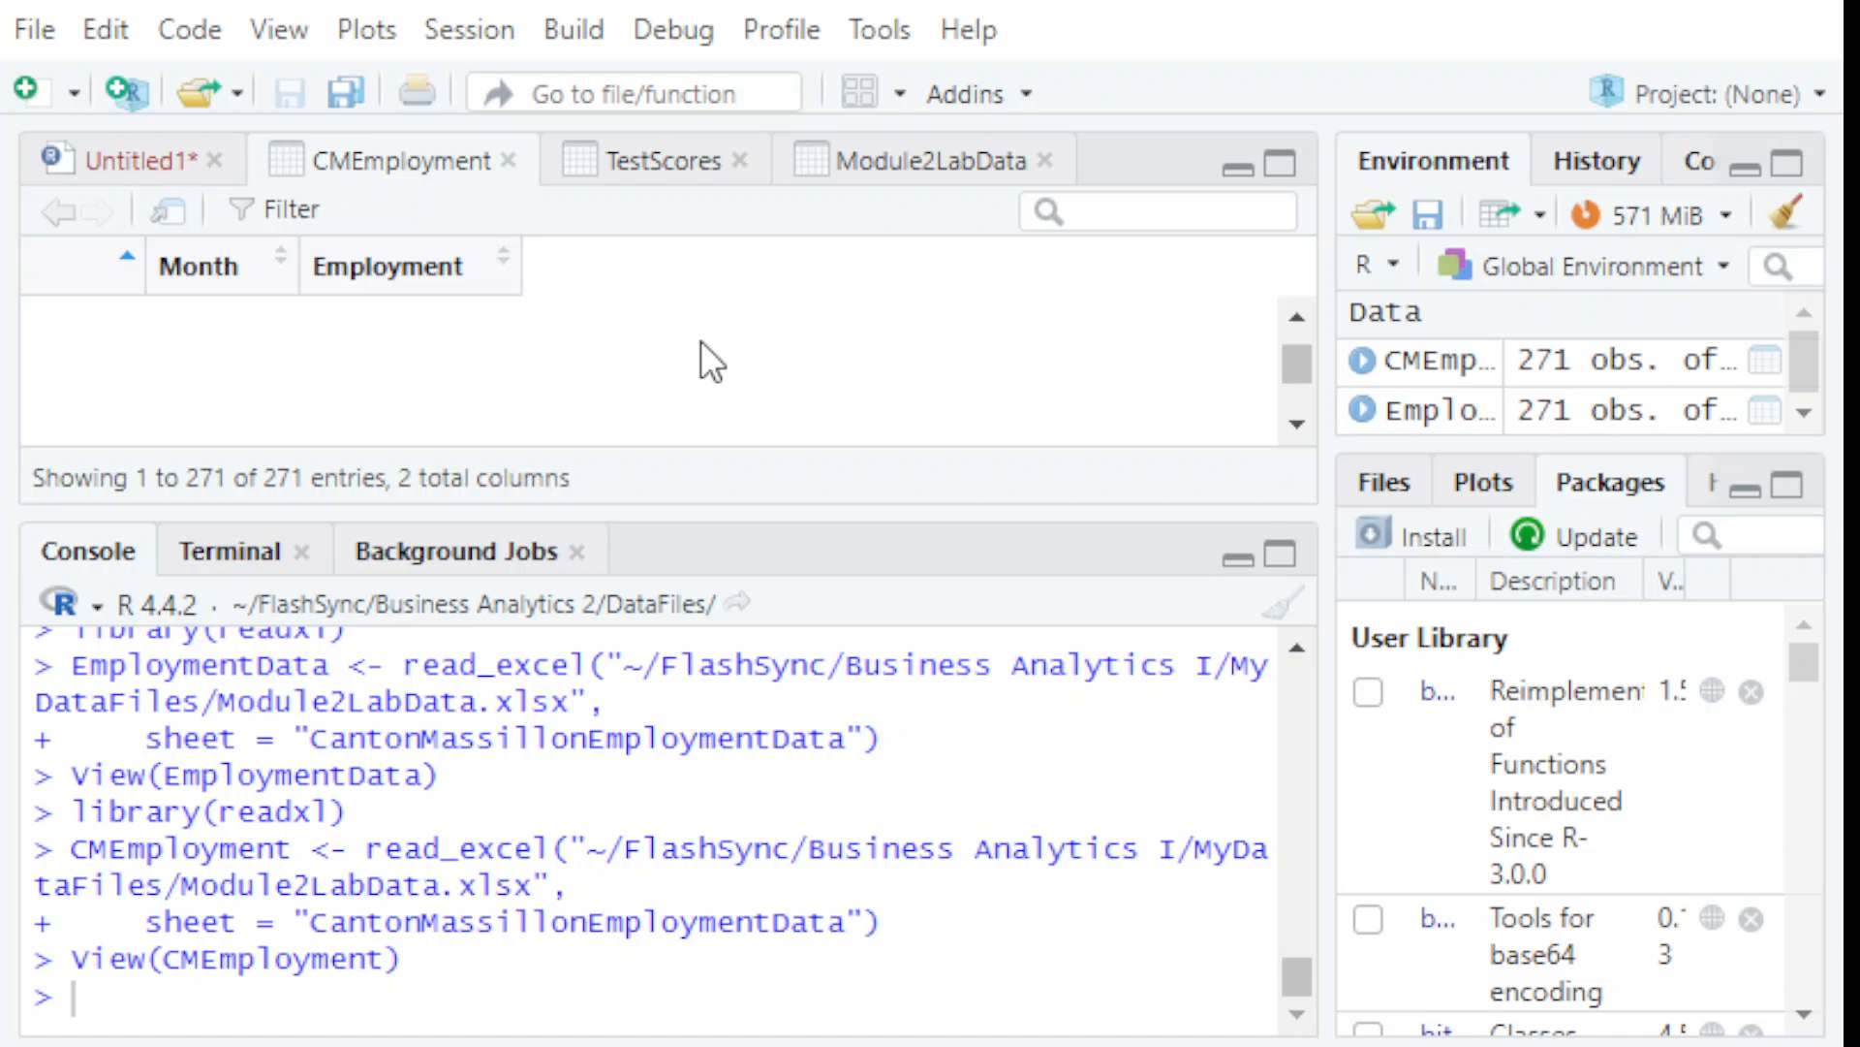
scroll(700, 340, up, 5)
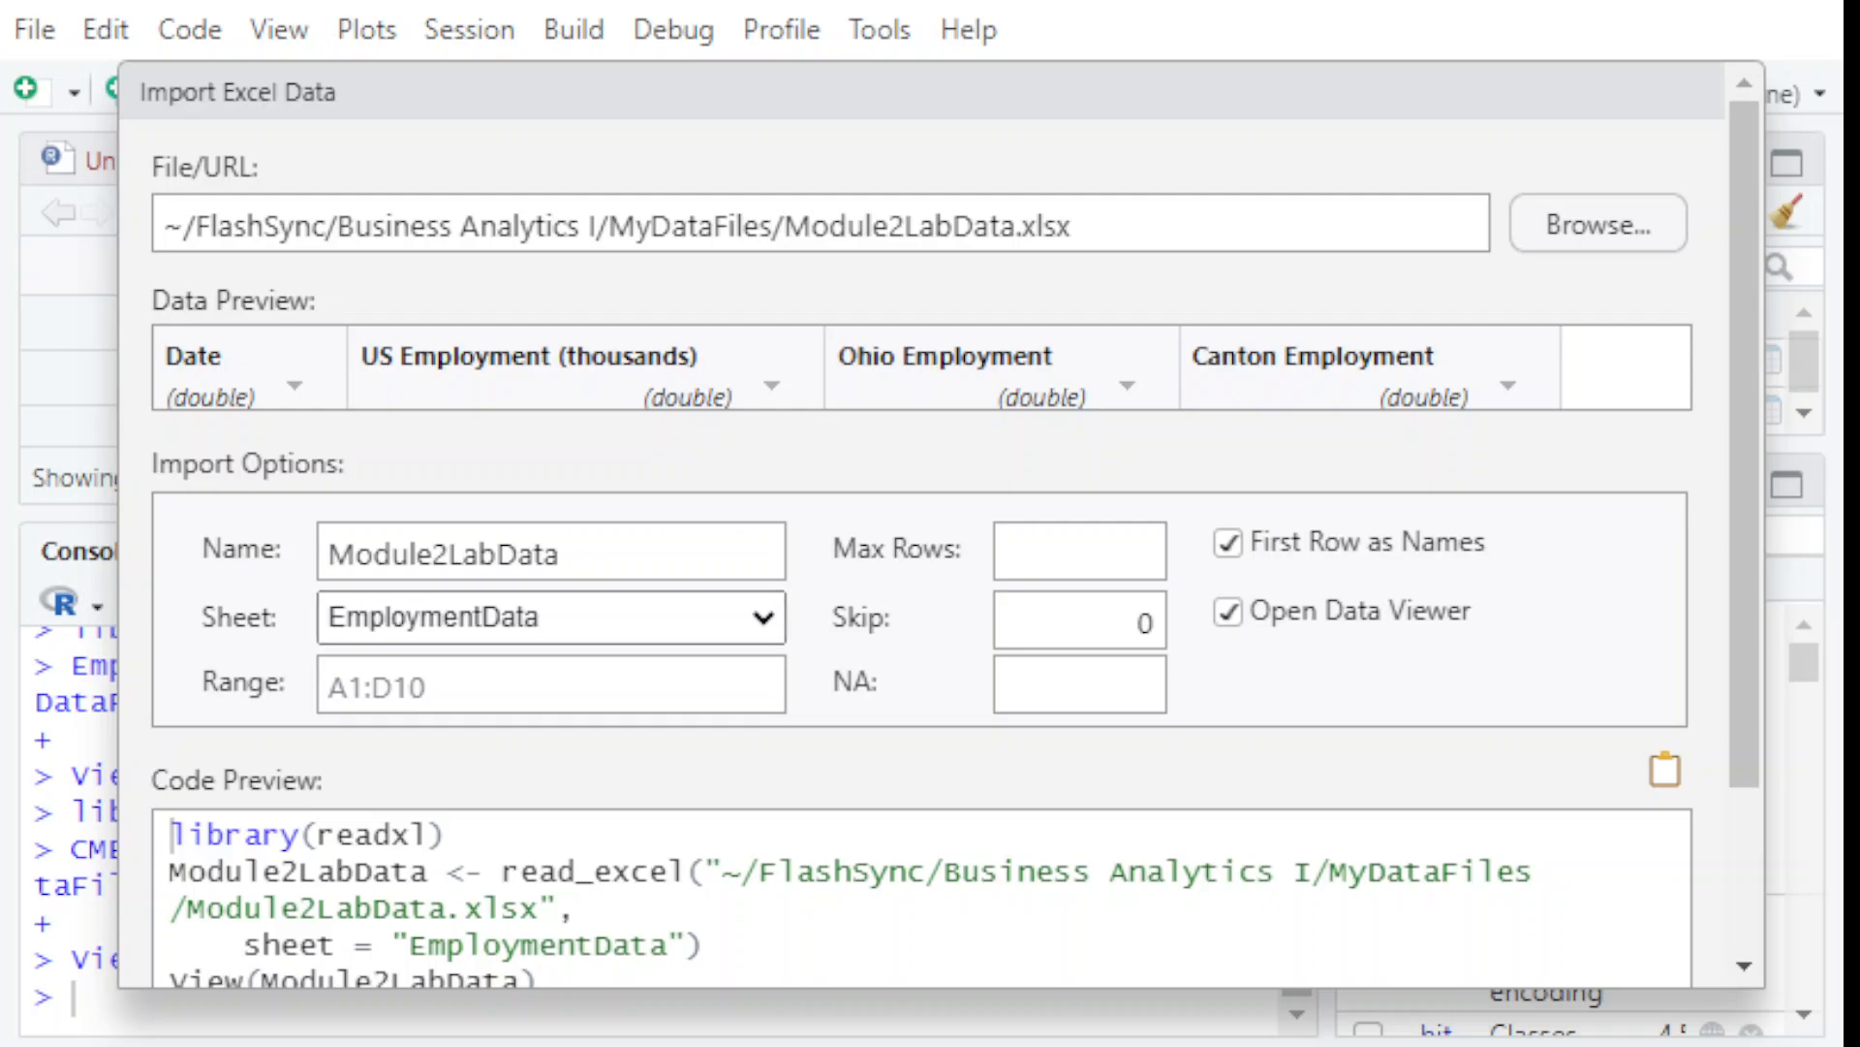
- Name the dataset from the EmploymentData sheet of Module2LabData.xlsx EmploymentData and import it
drag(632, 564, 113, 550)
text(E)
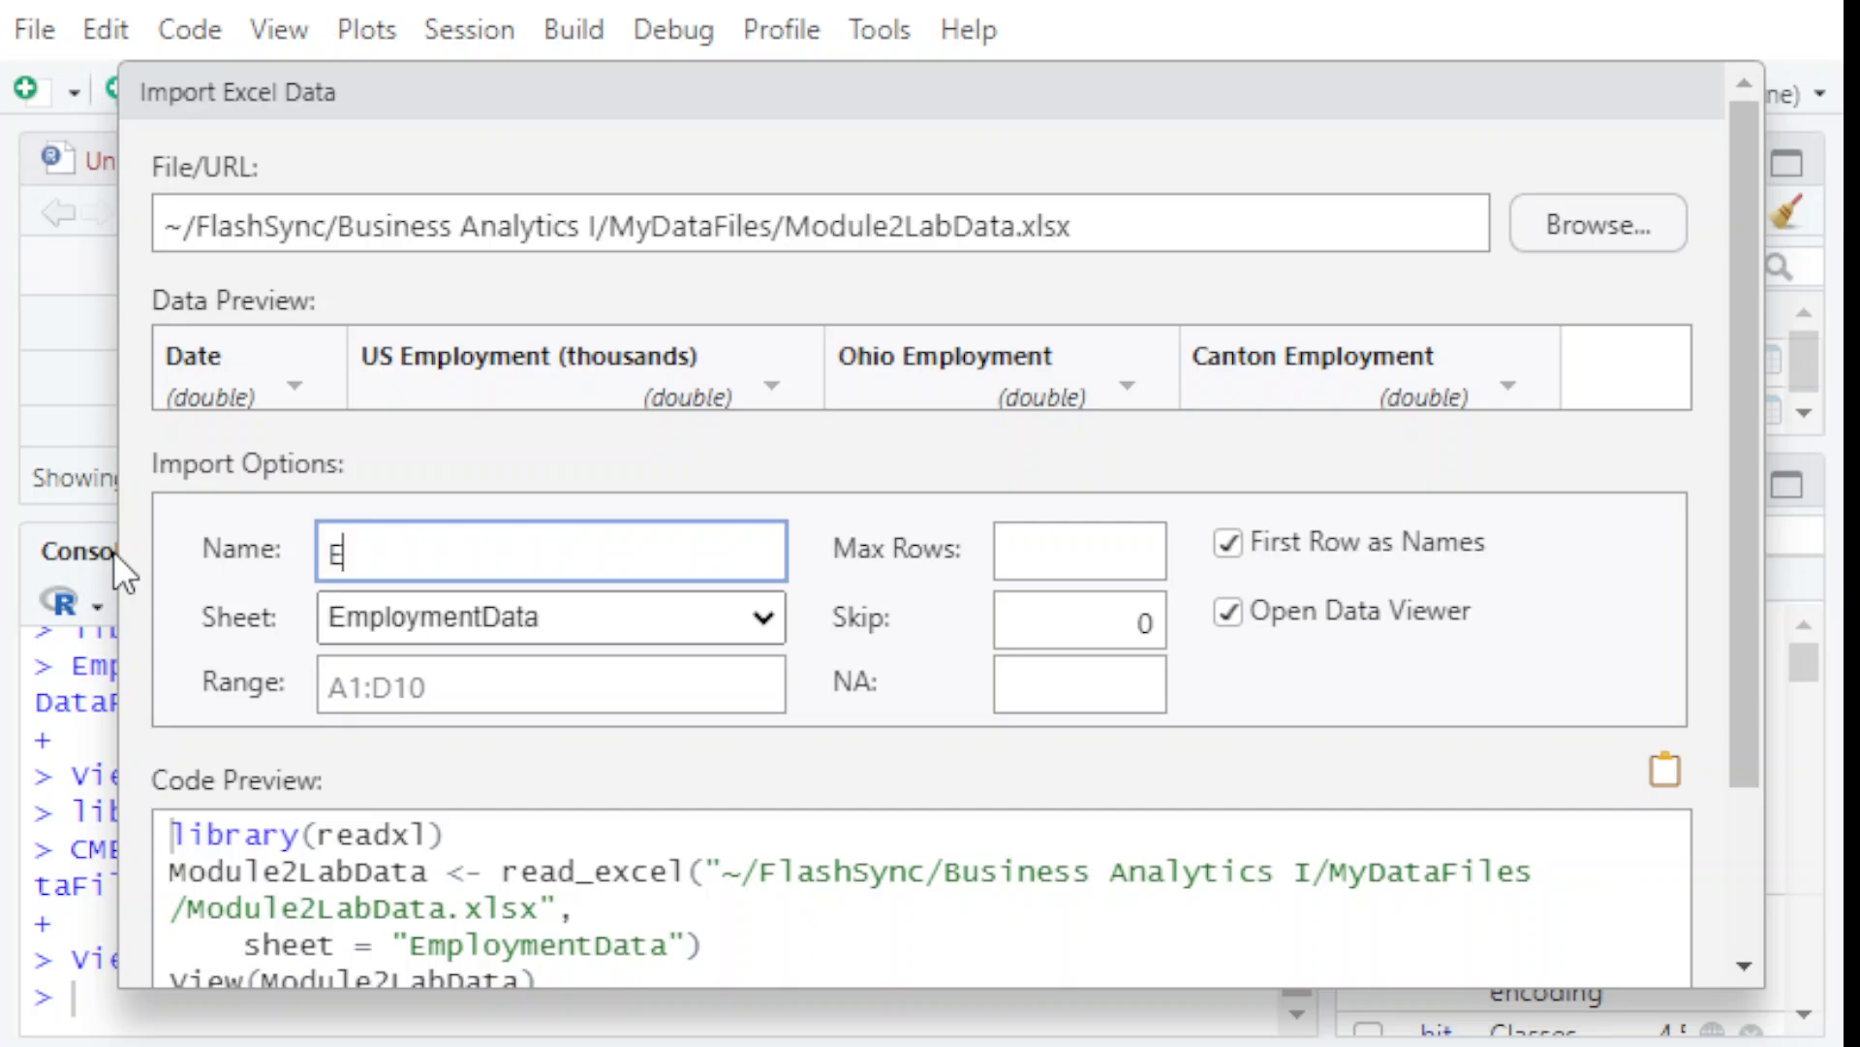
text(mploymentData)
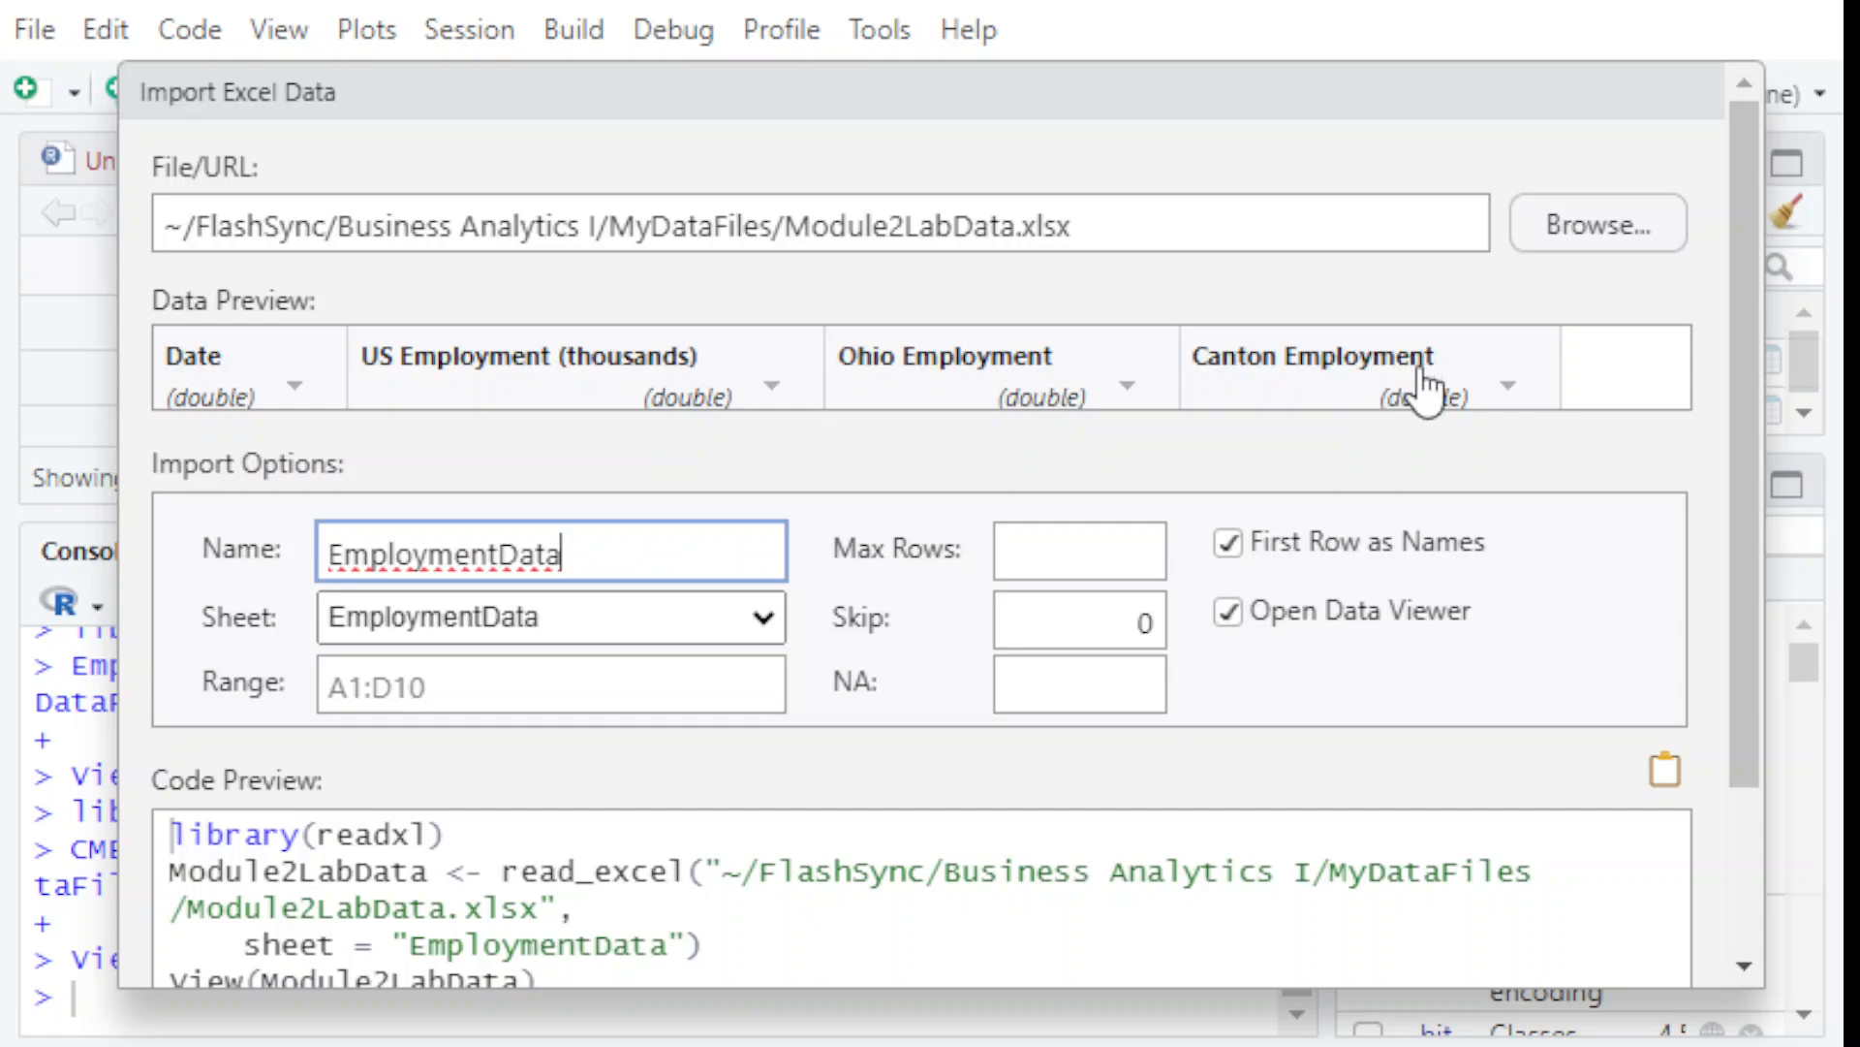
scroll(1627, 756, down, 3)
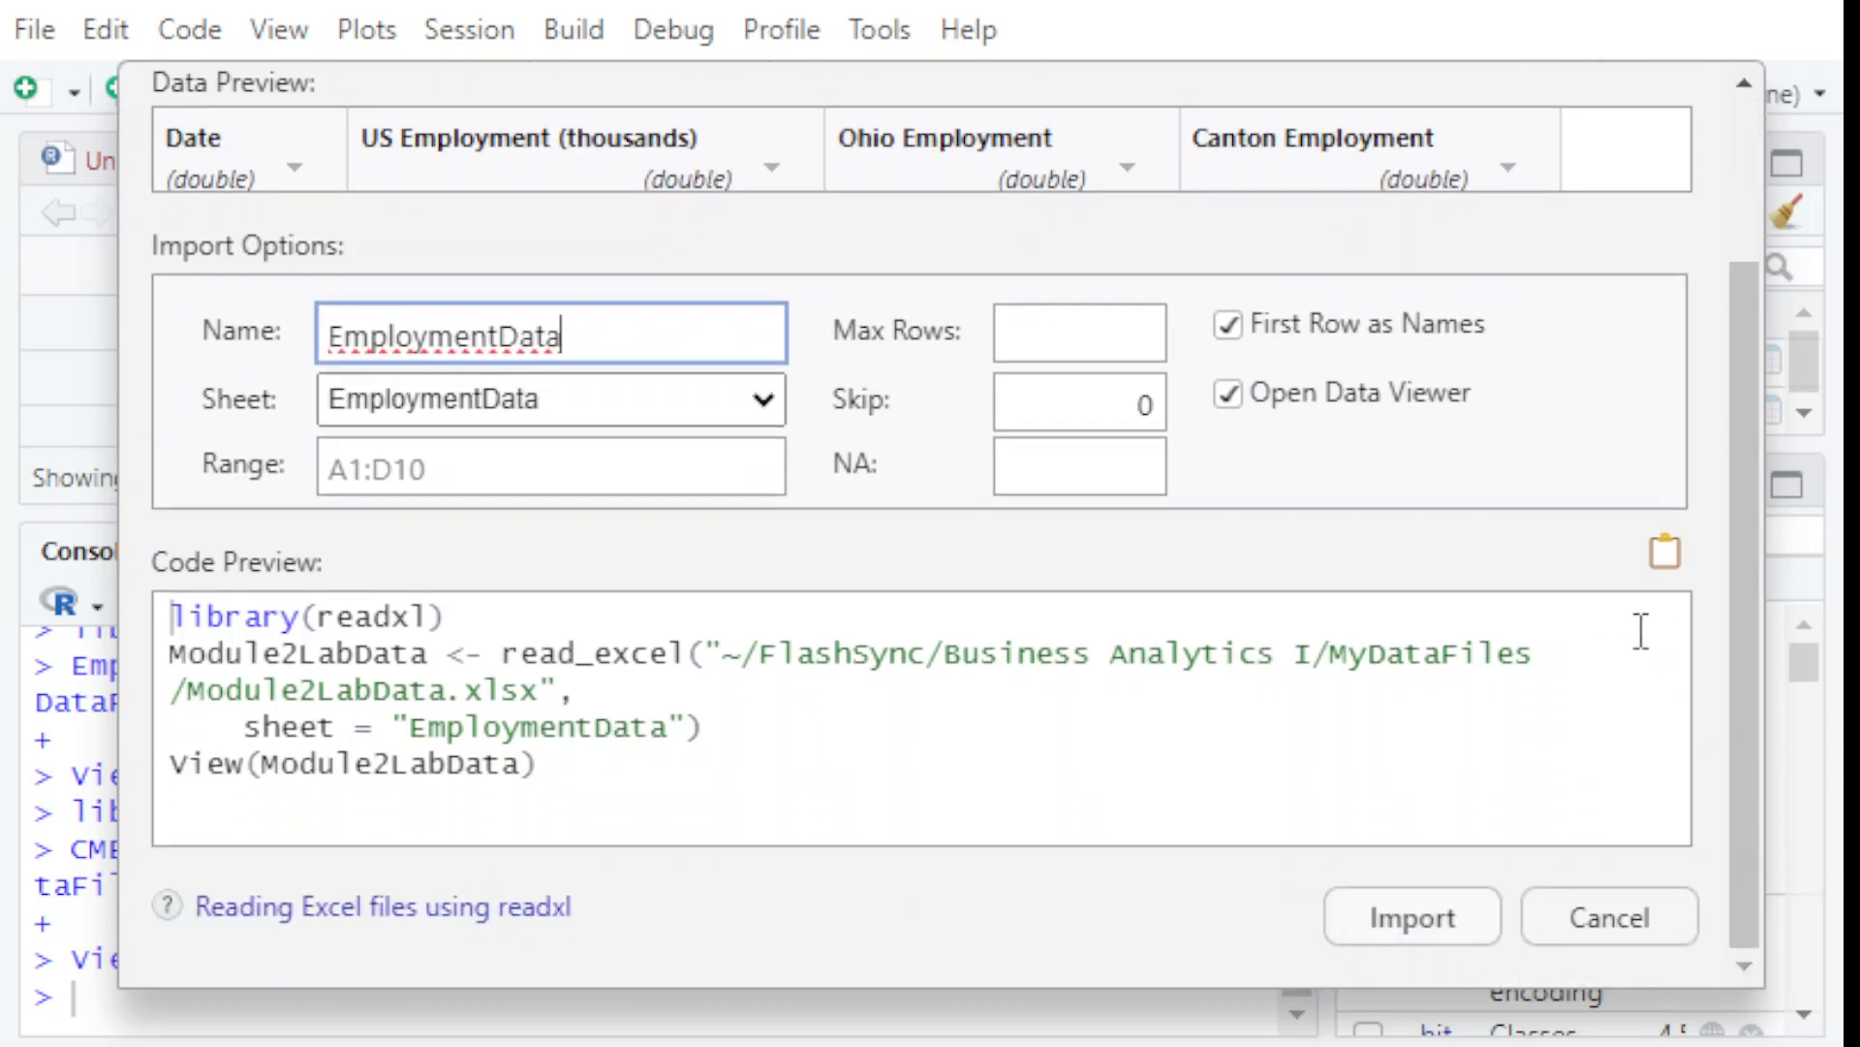
click(1419, 928)
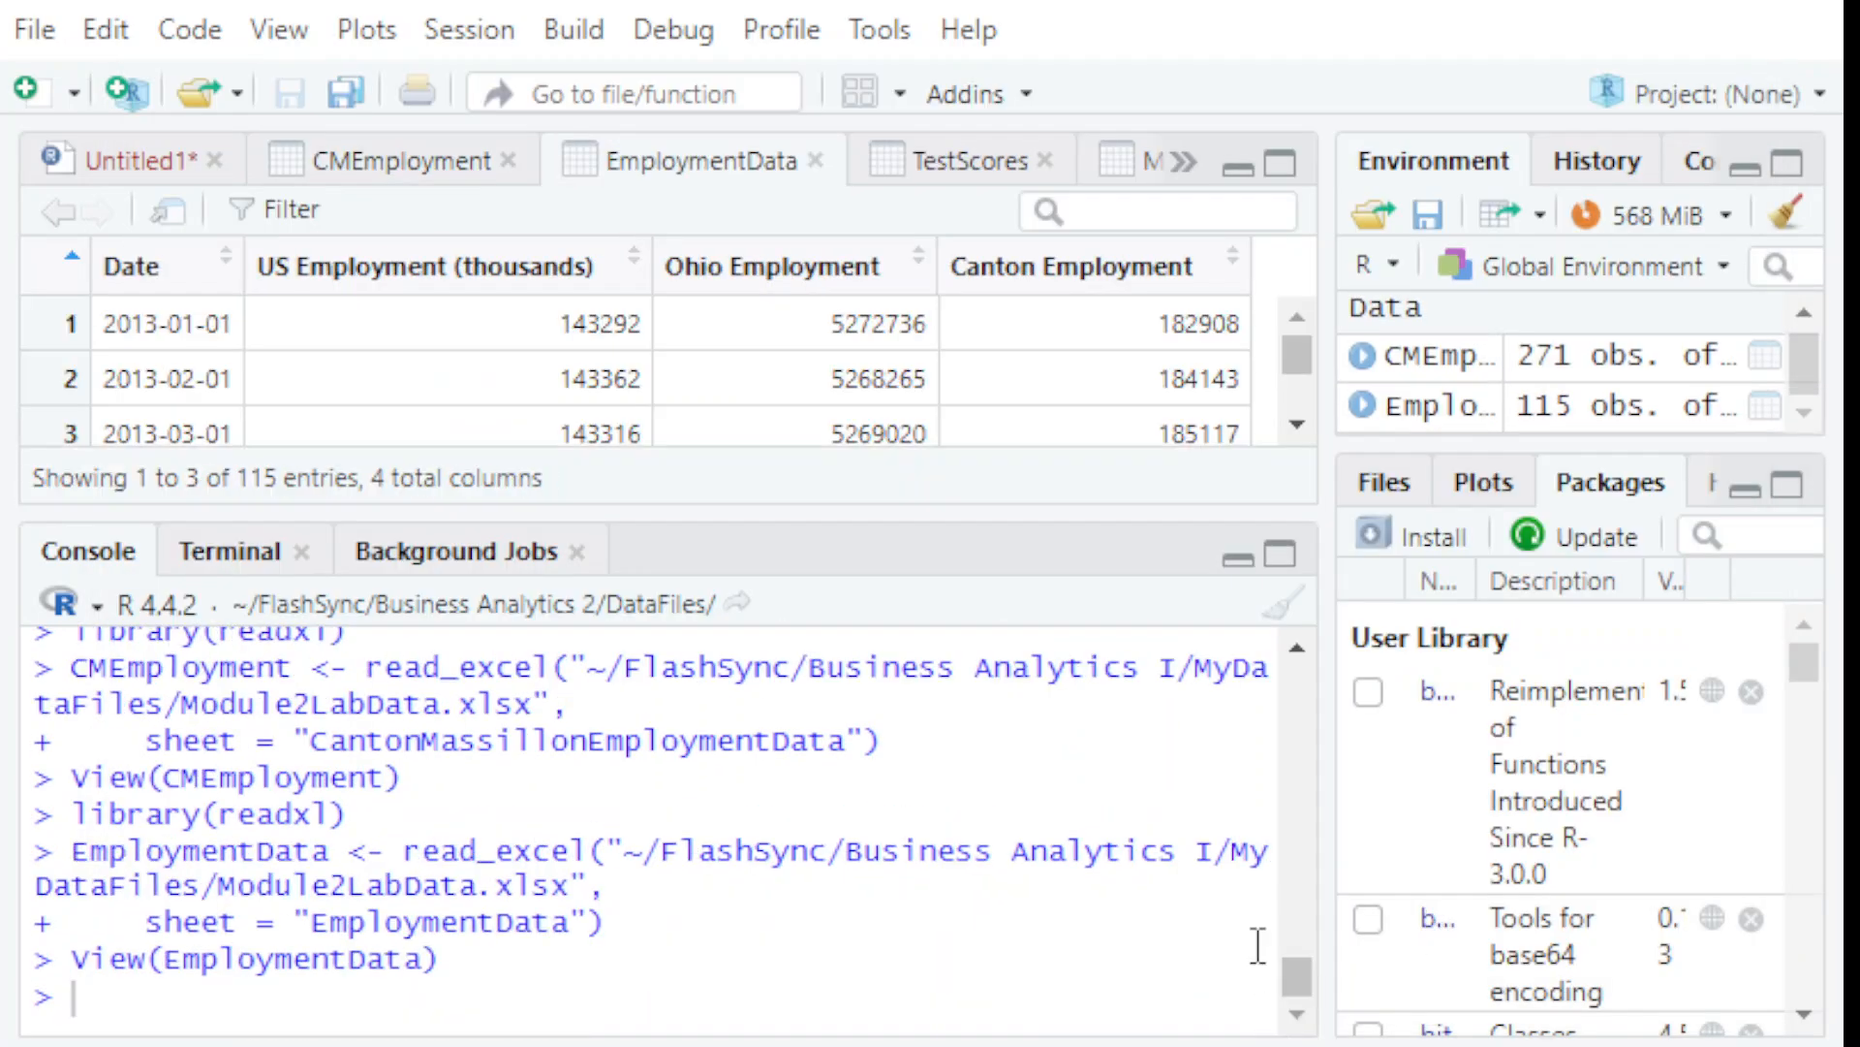
- Add cor(EmploymentData) on line 6 of the Untitled1 script and try to run the correlation on the whole dataset
click(136, 148)
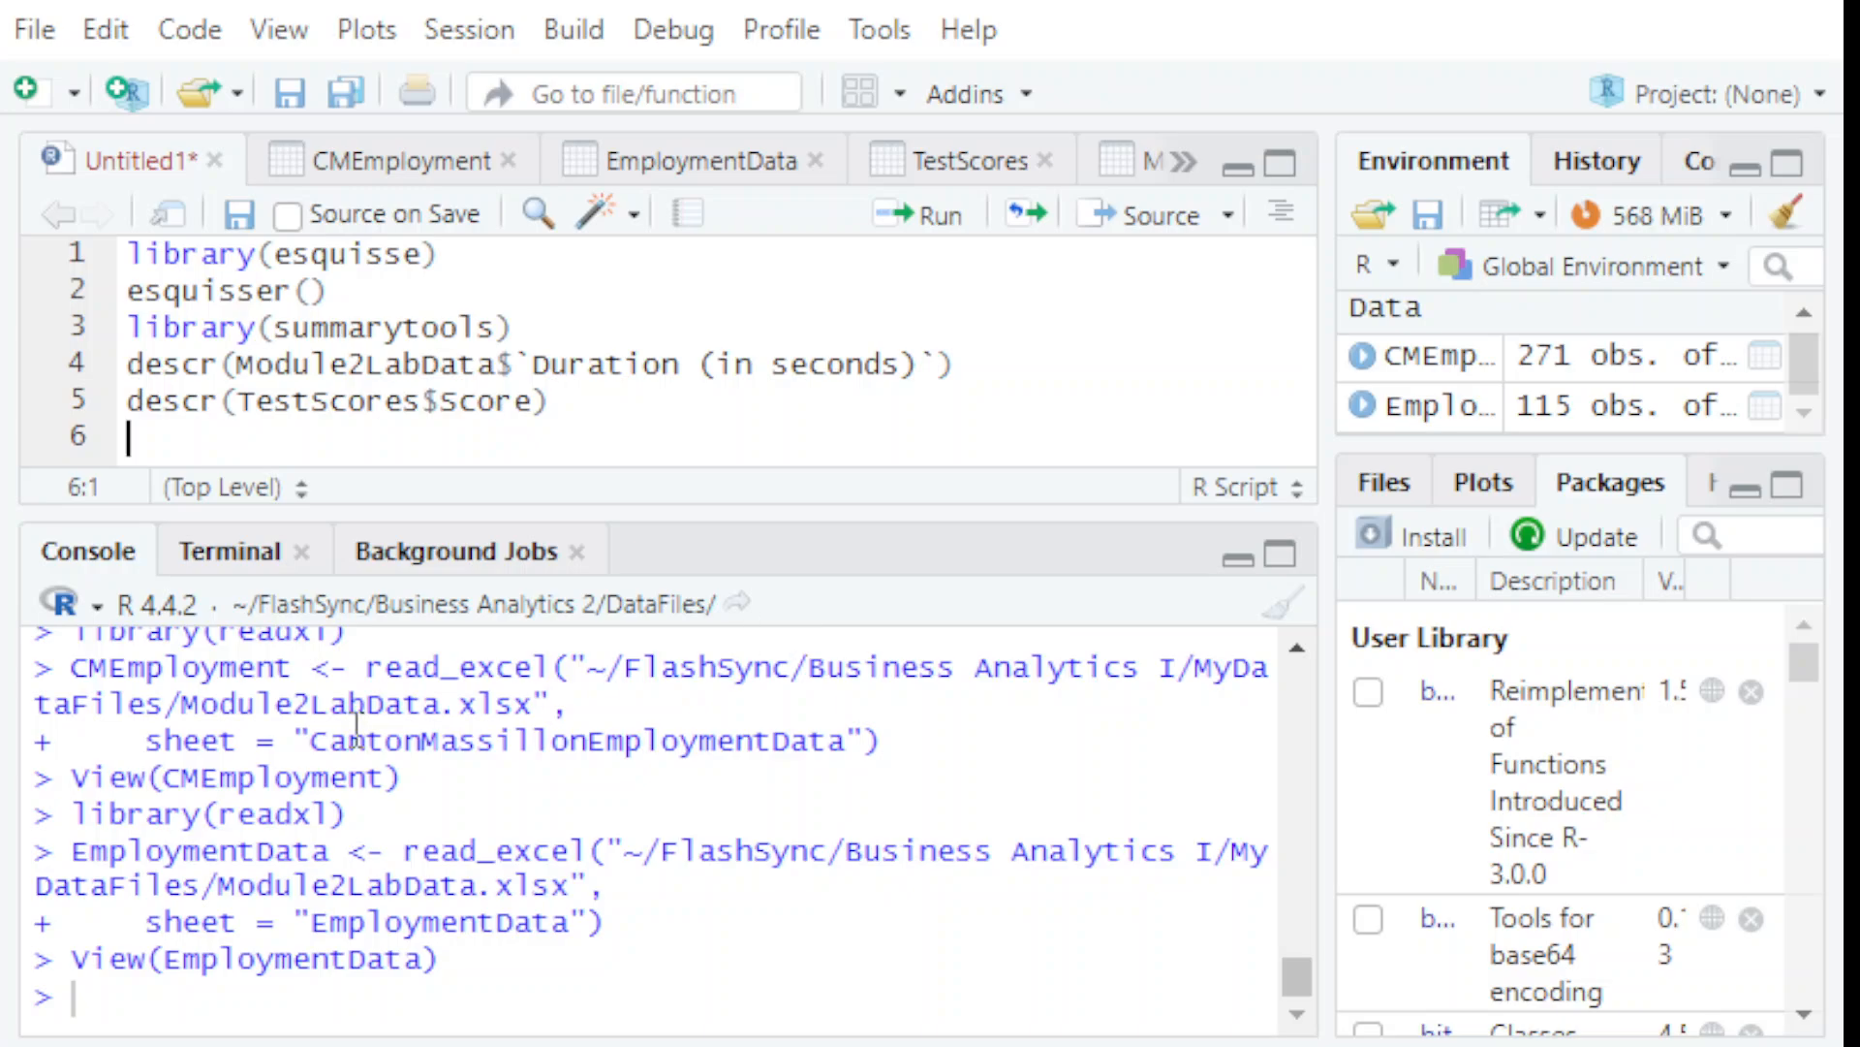
text(cor)
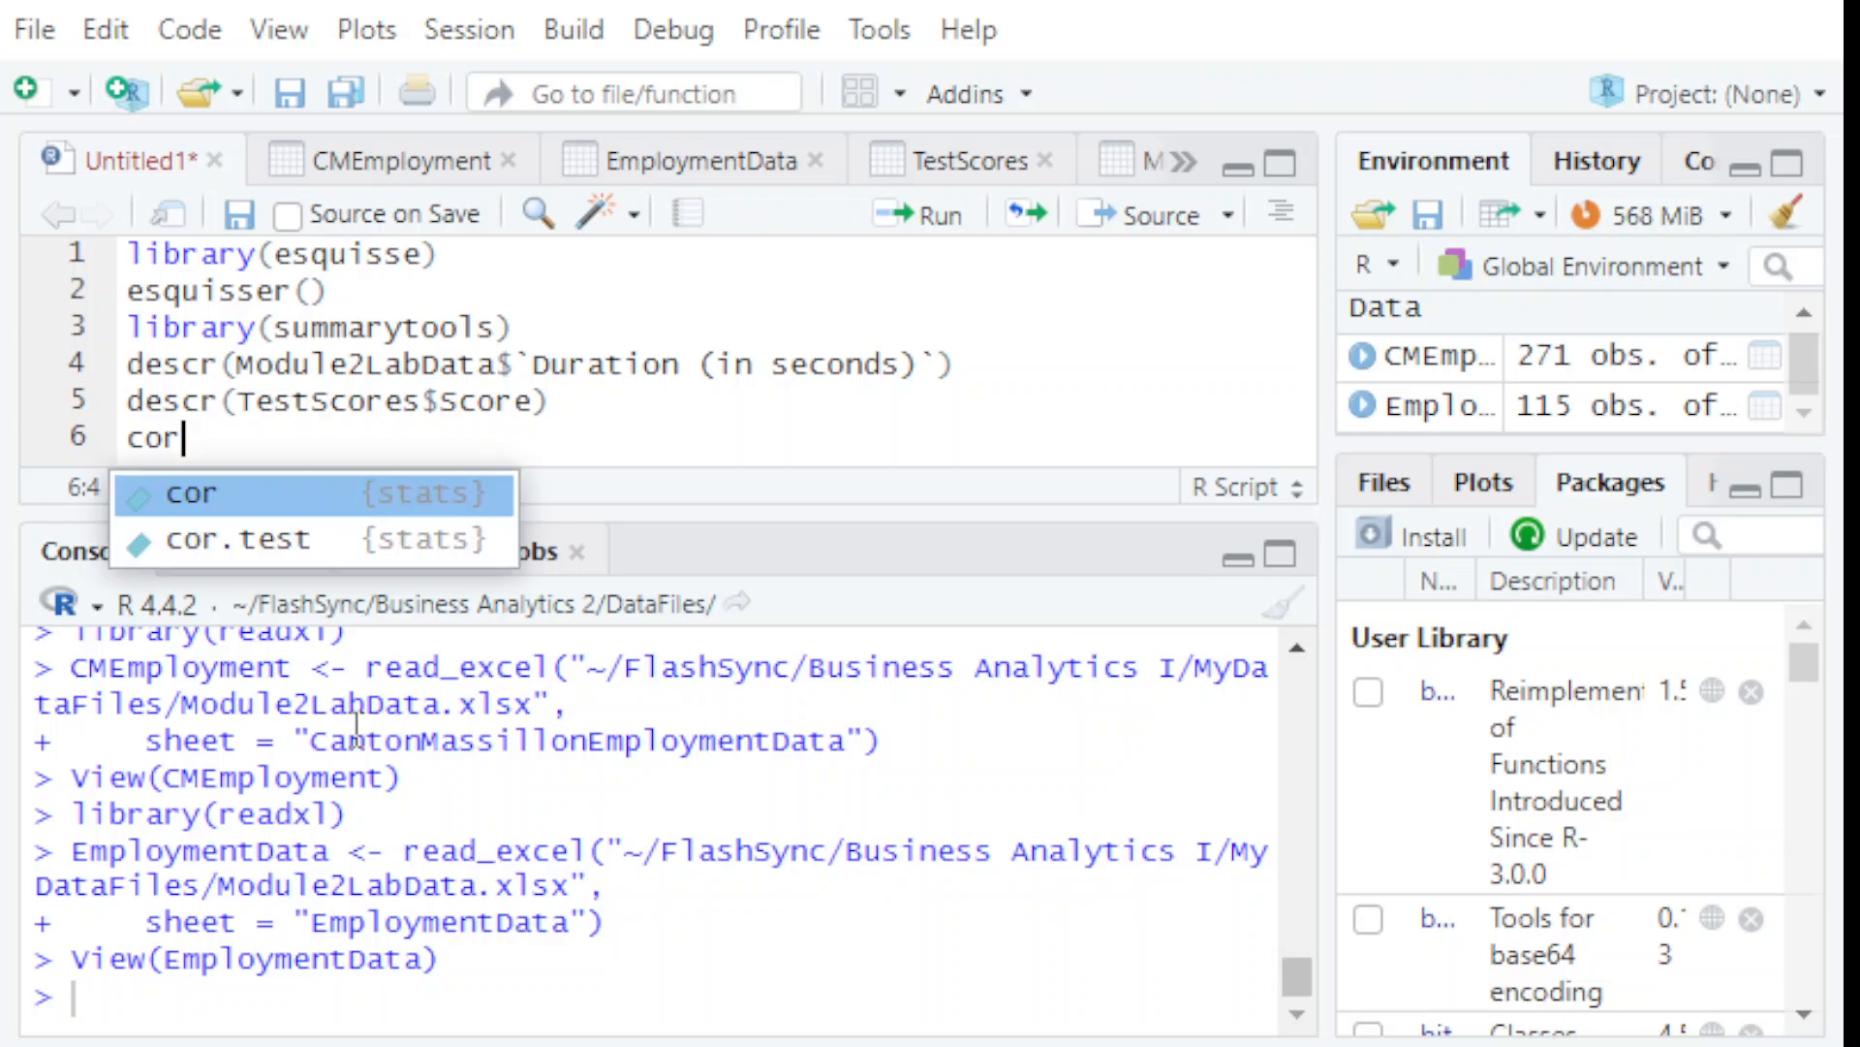
key(Tab)
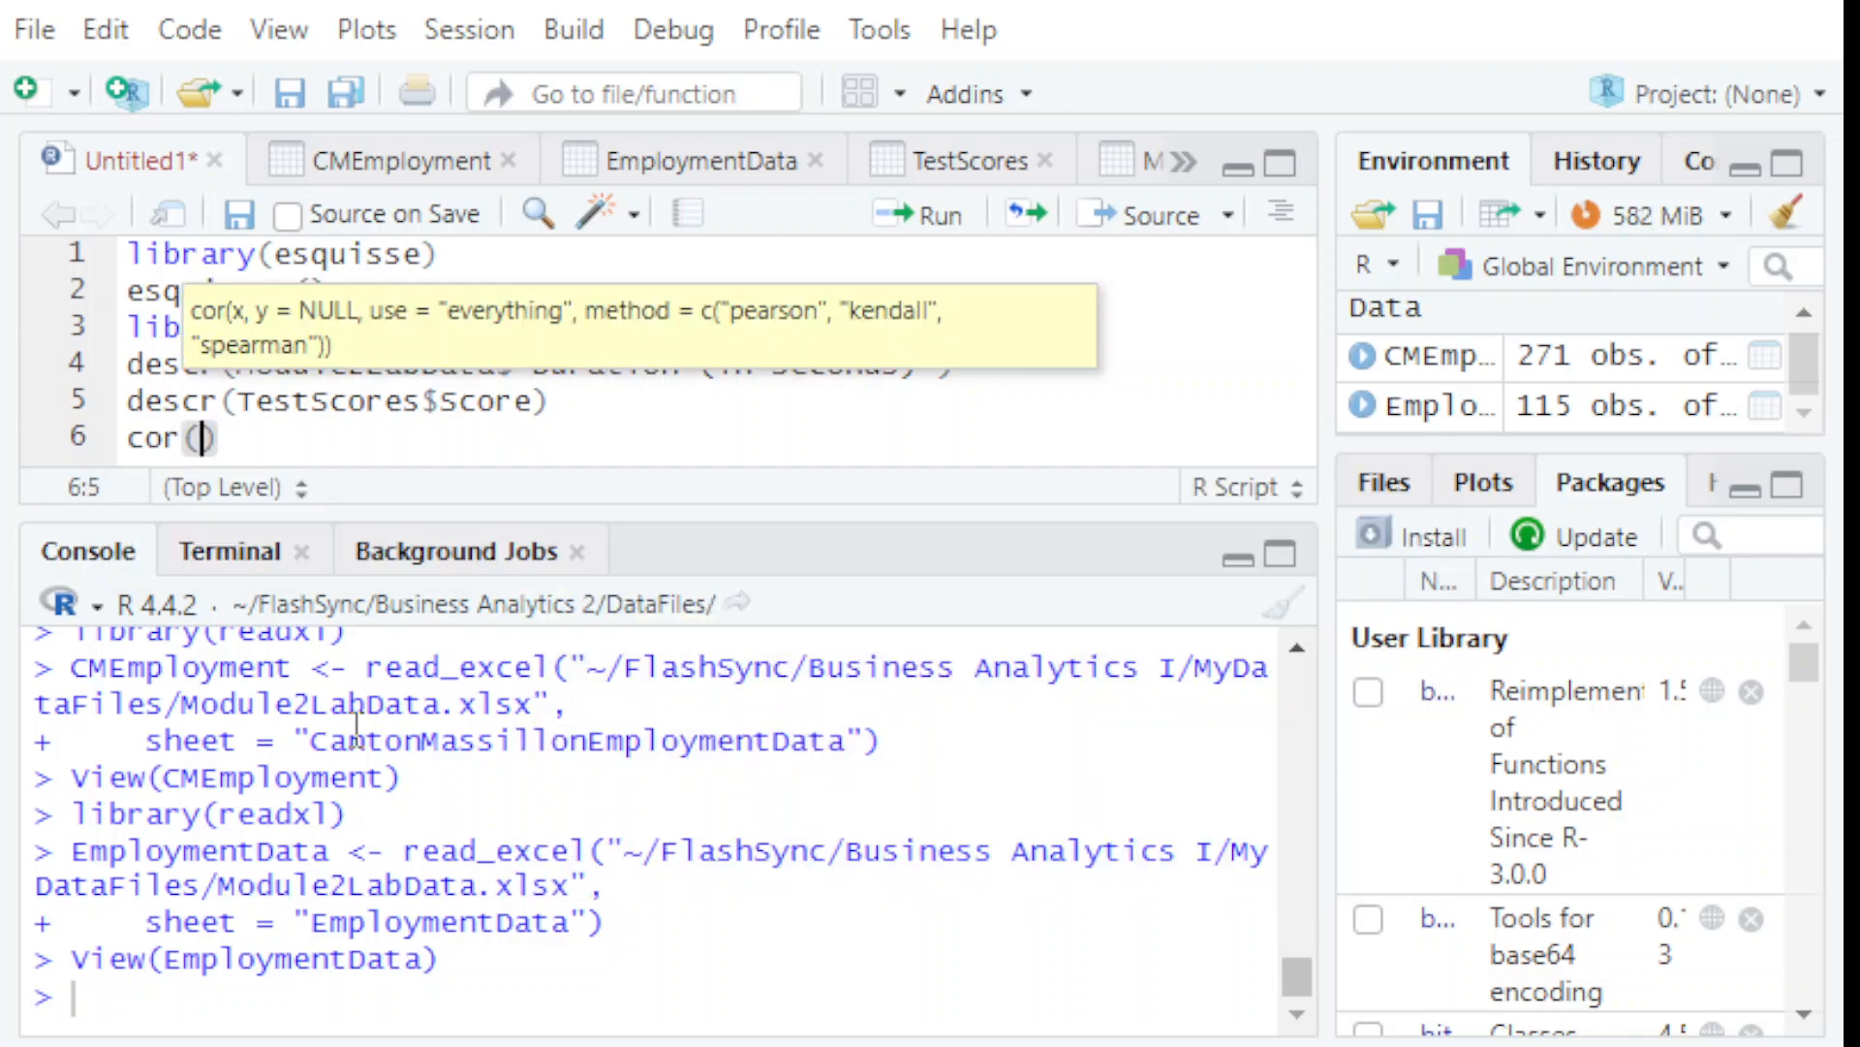
text(Employment)
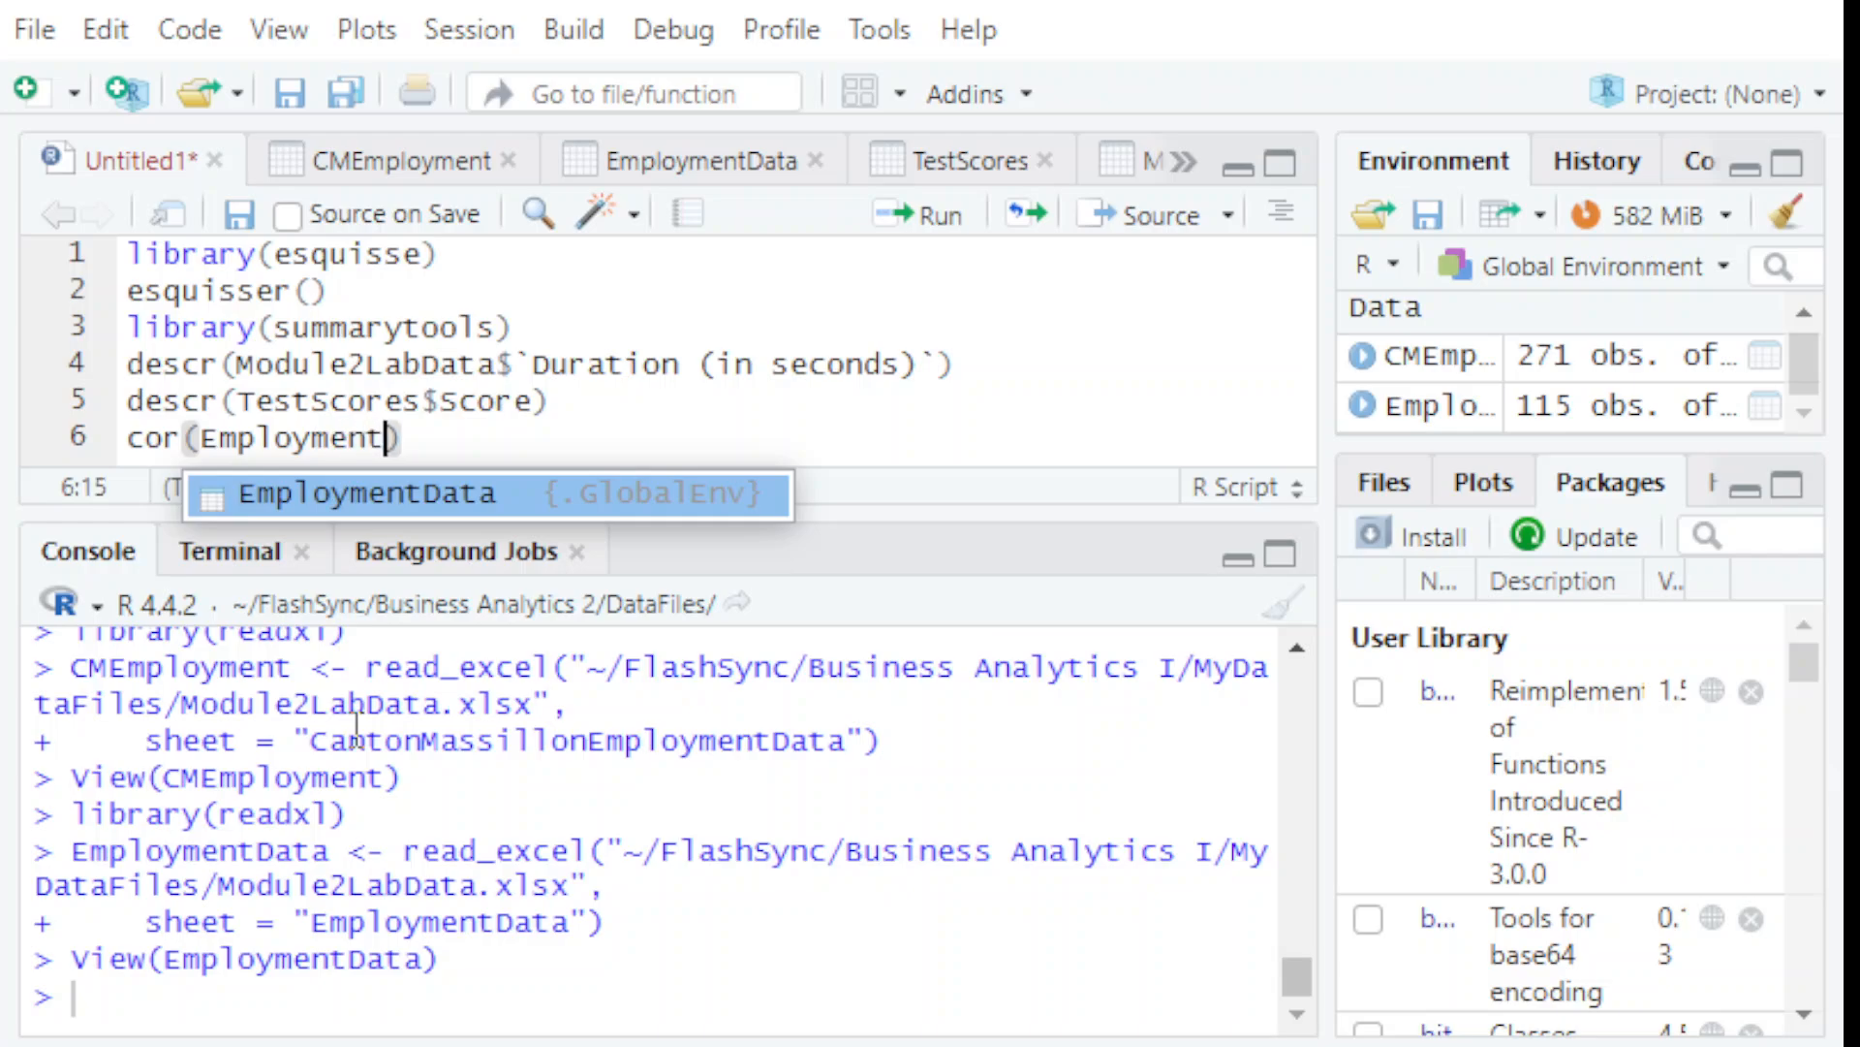
text(Data[)
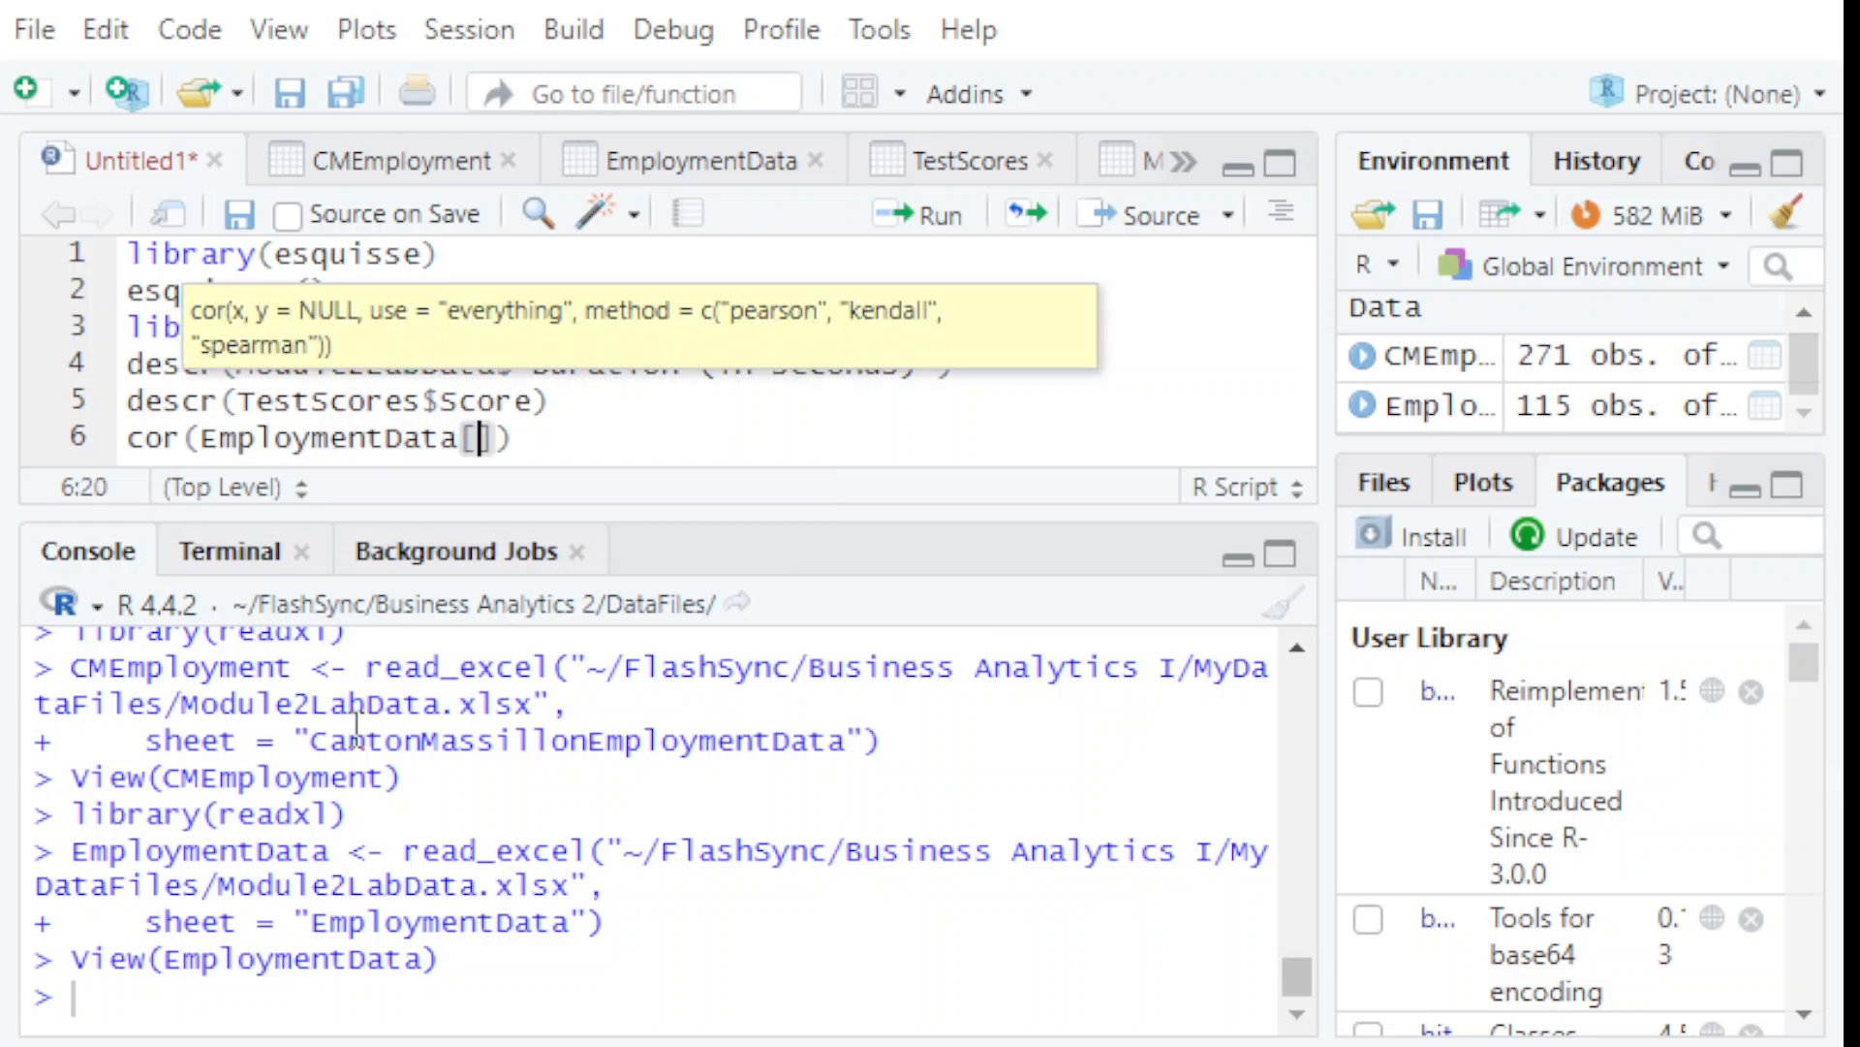
key(BackSpace)
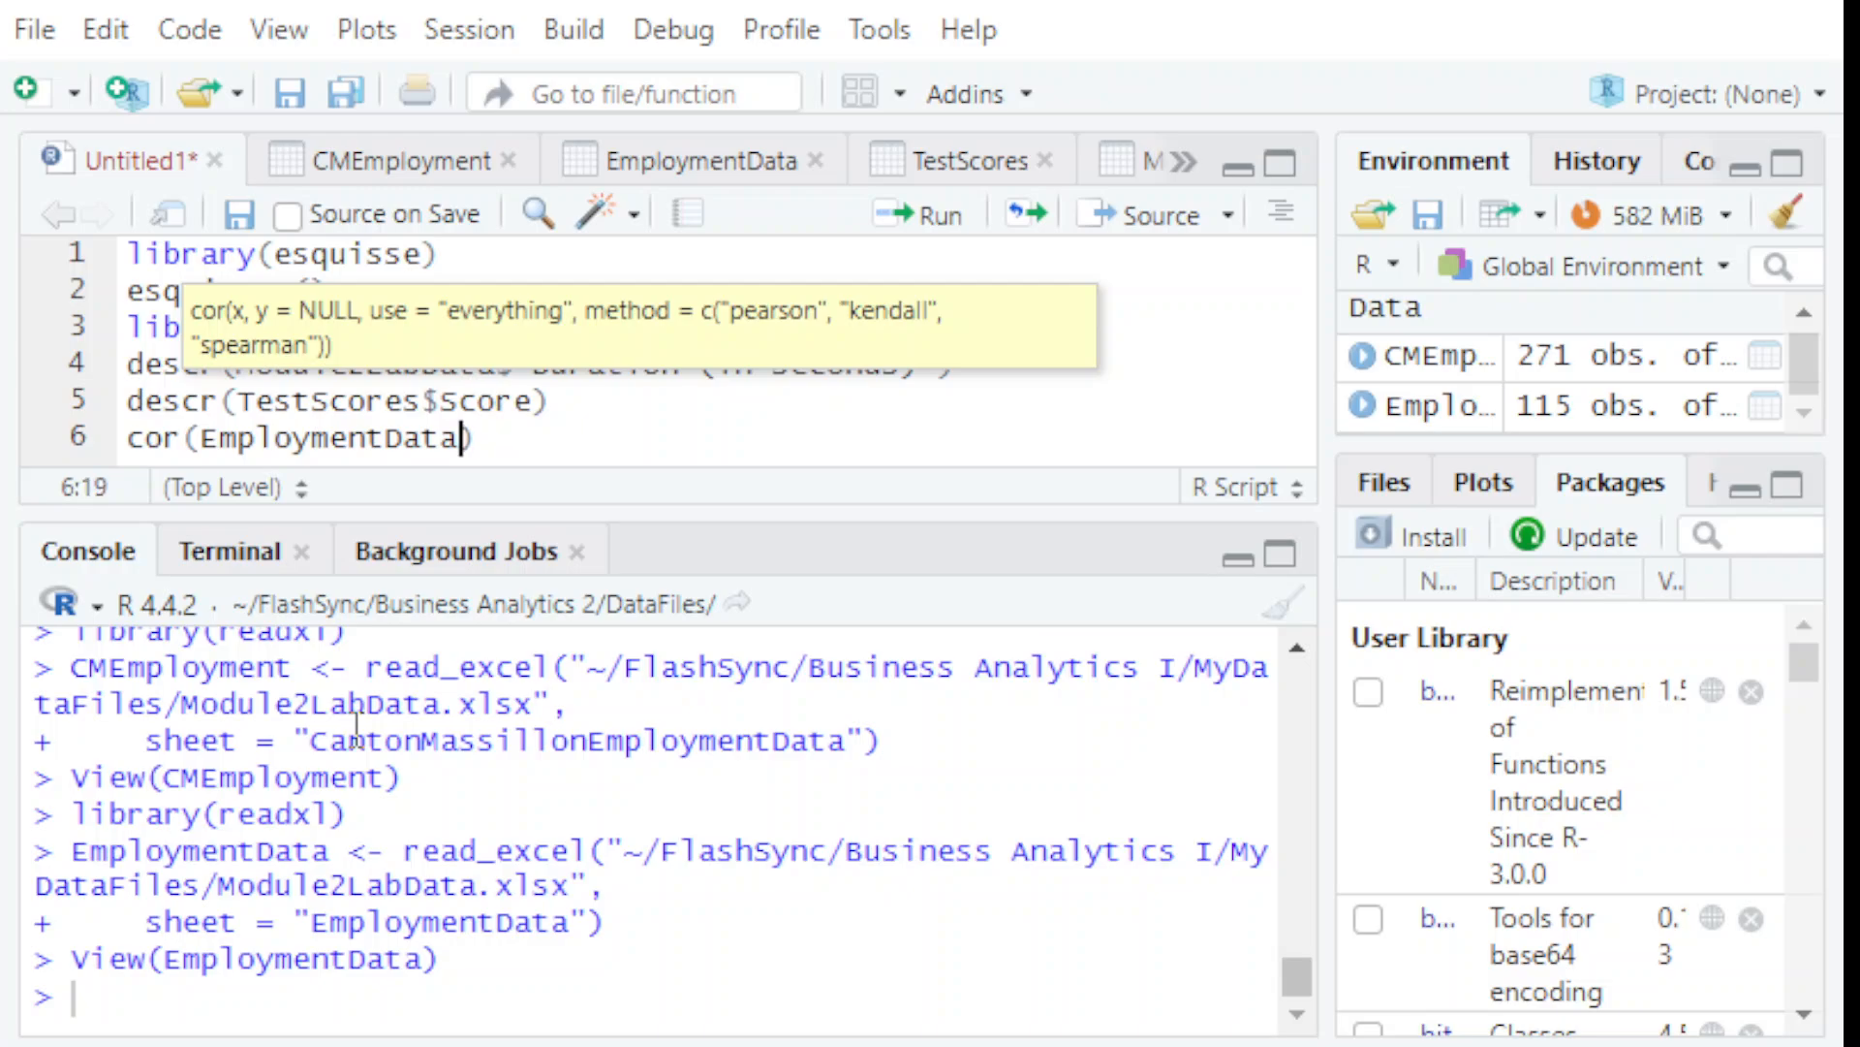
text())
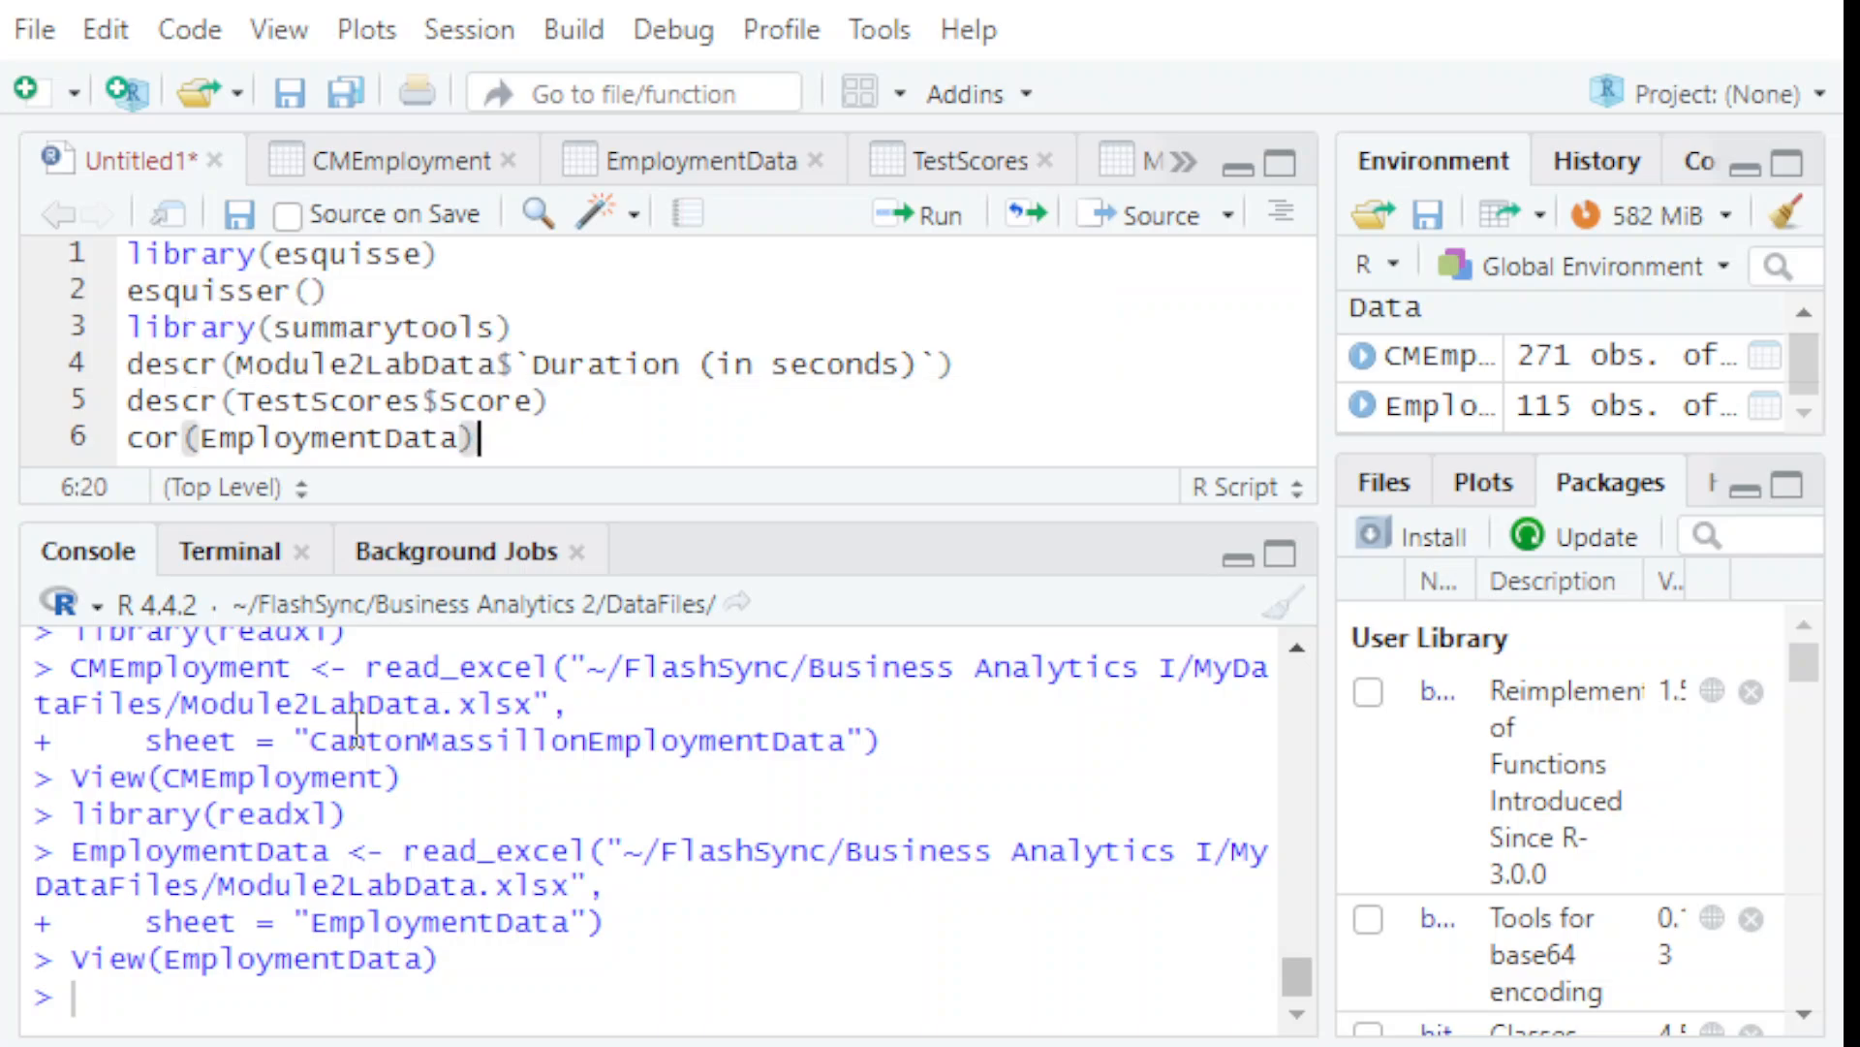
click(890, 215)
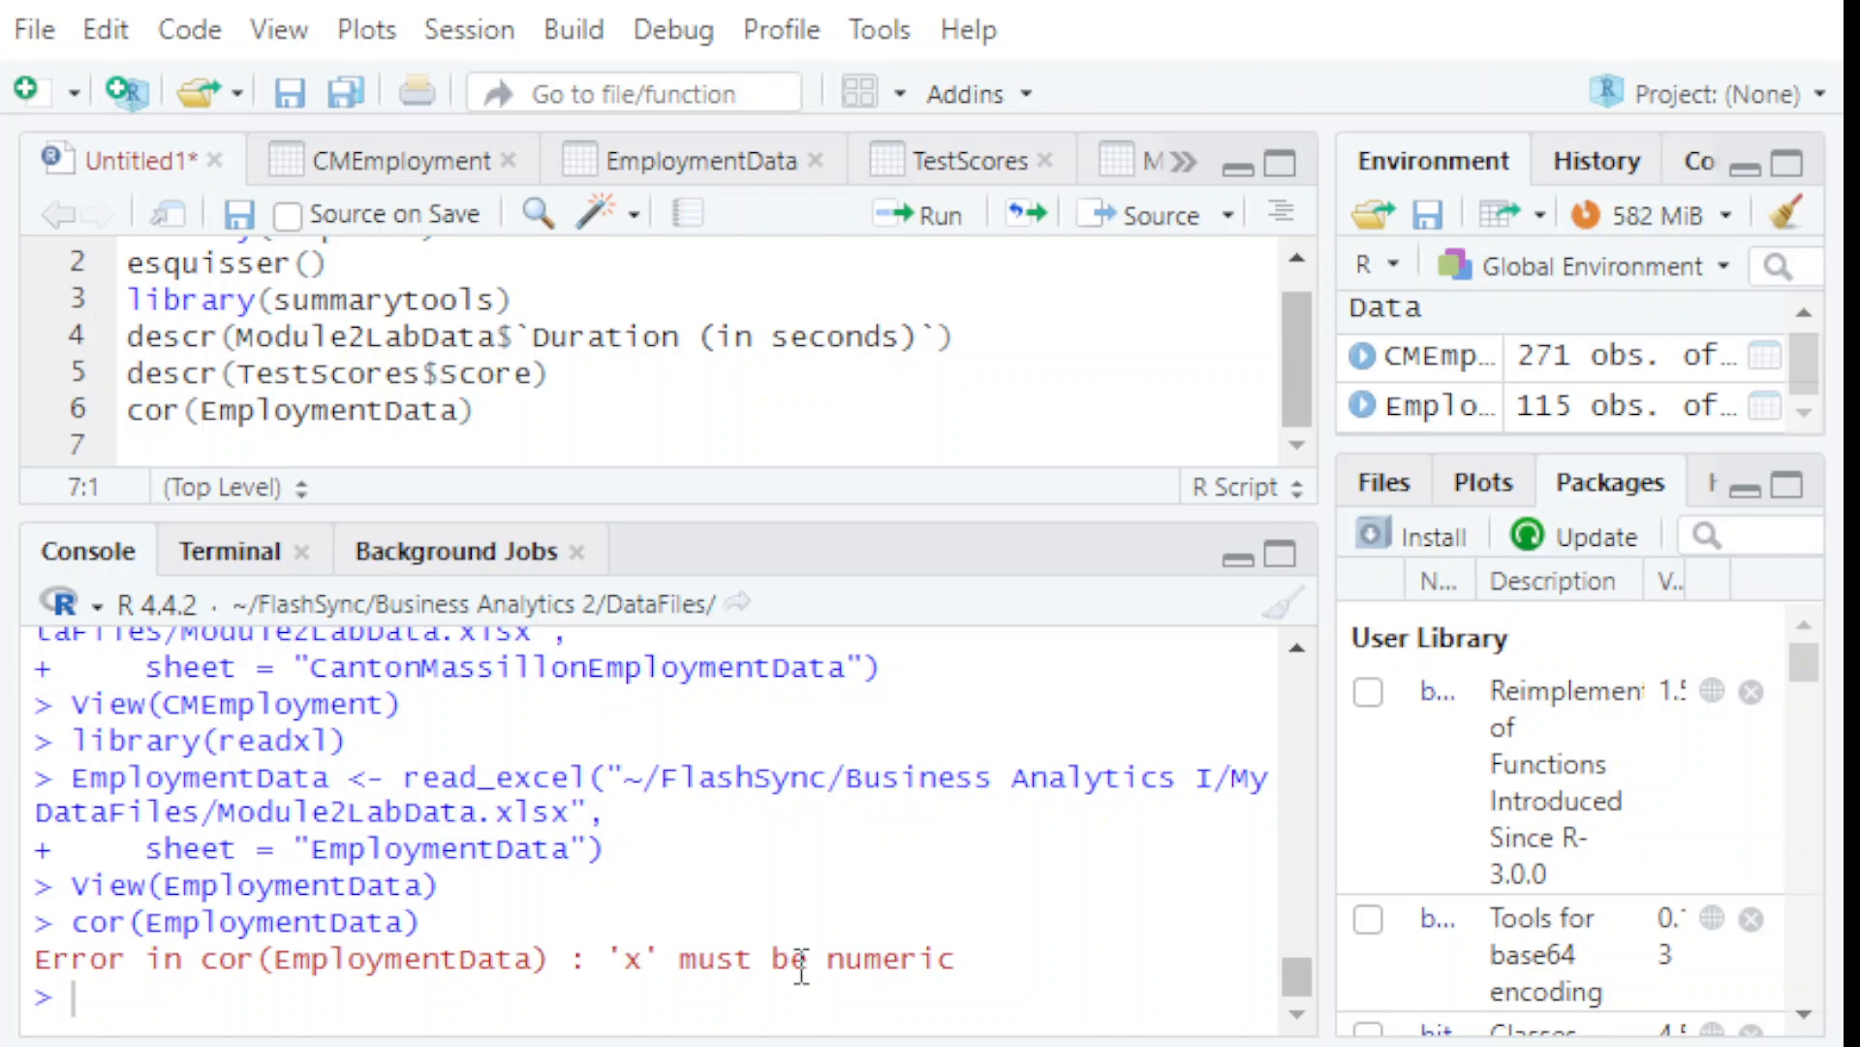
- Check the EmploymentData columns and restrict the correlation to columns 2 through 4 by changing the script line to cor(EmploymentData[,2:4])
click(462, 410)
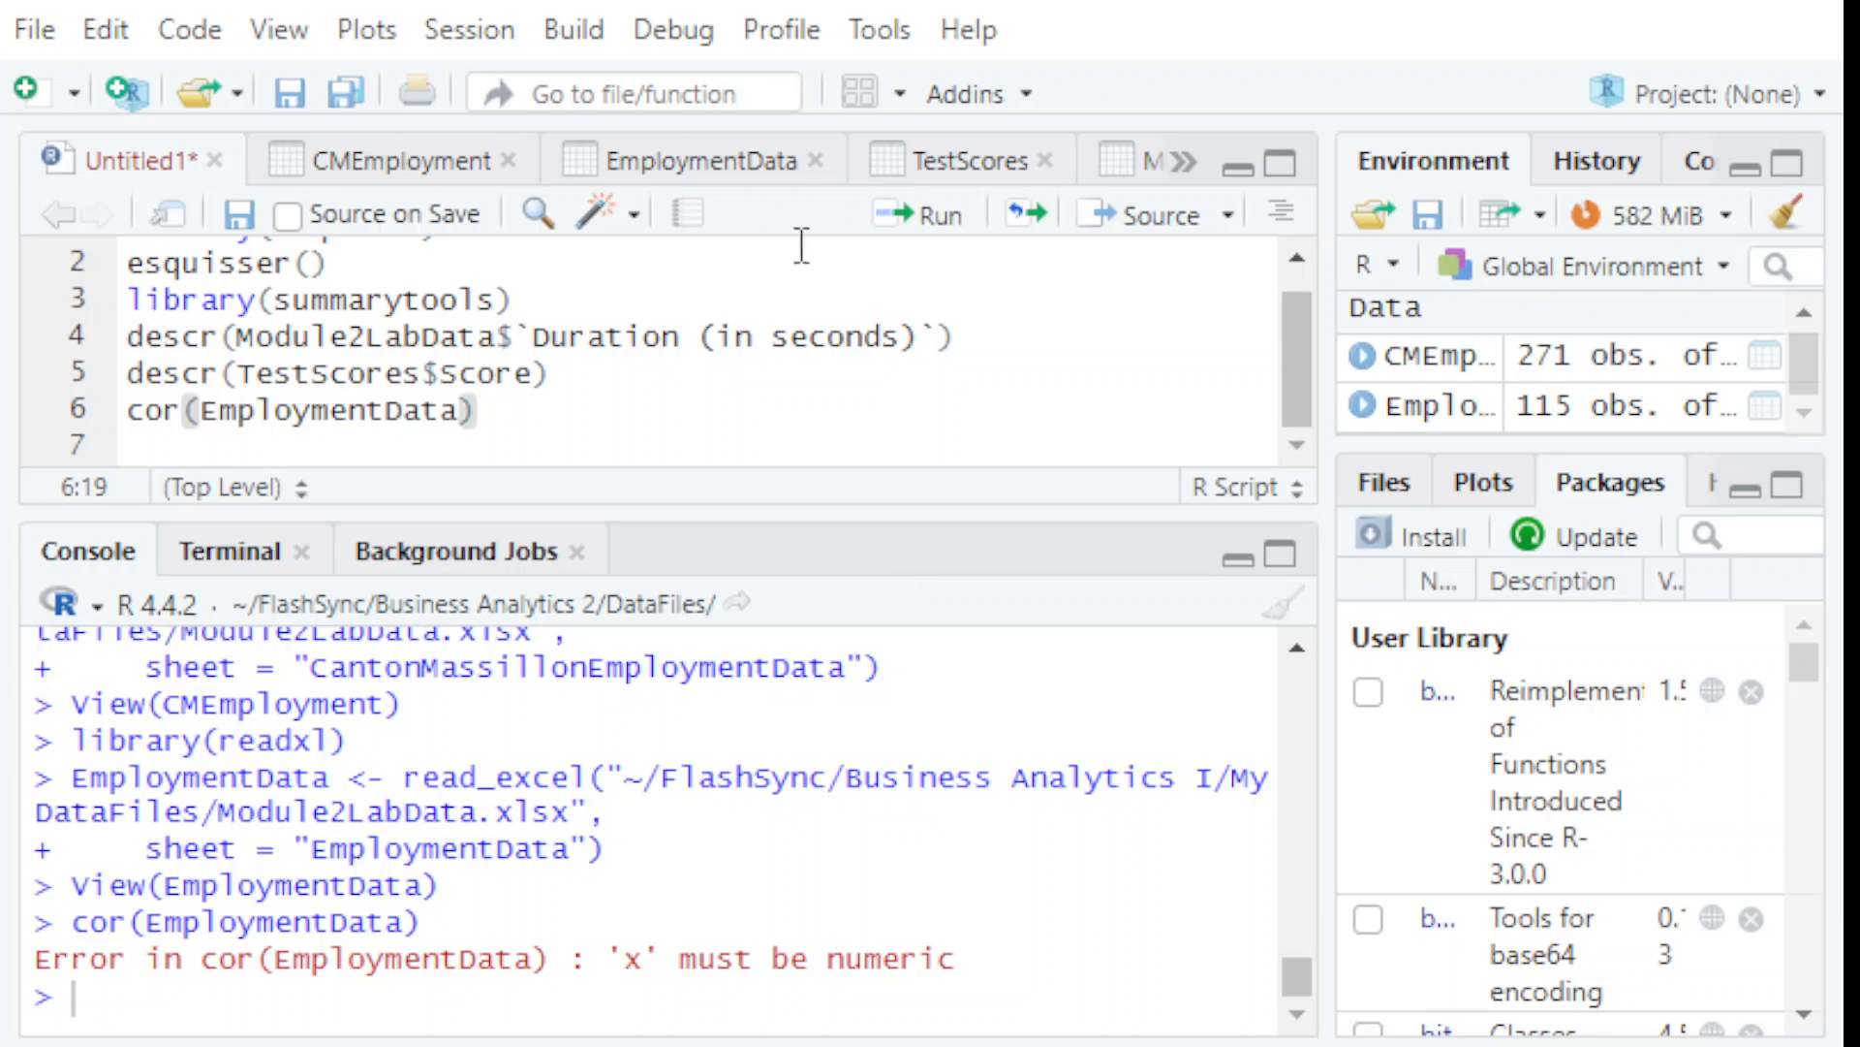
click(702, 163)
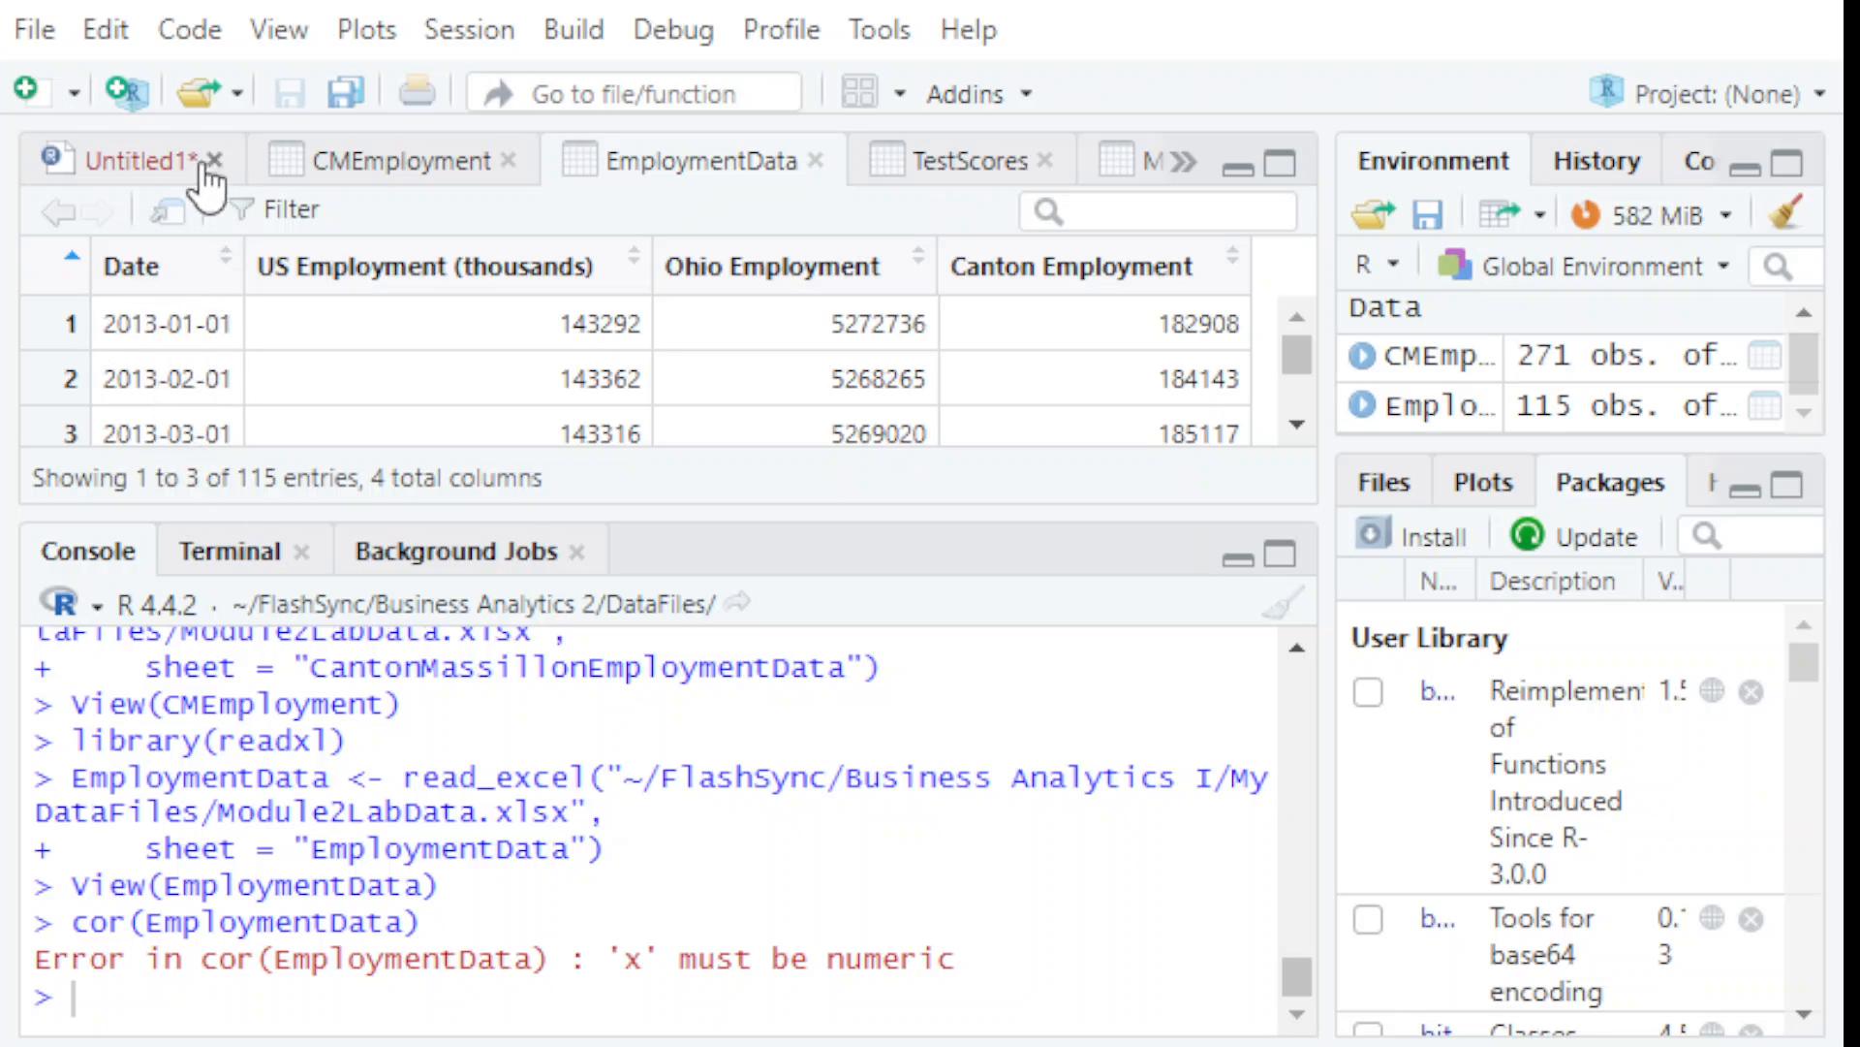
click(149, 164)
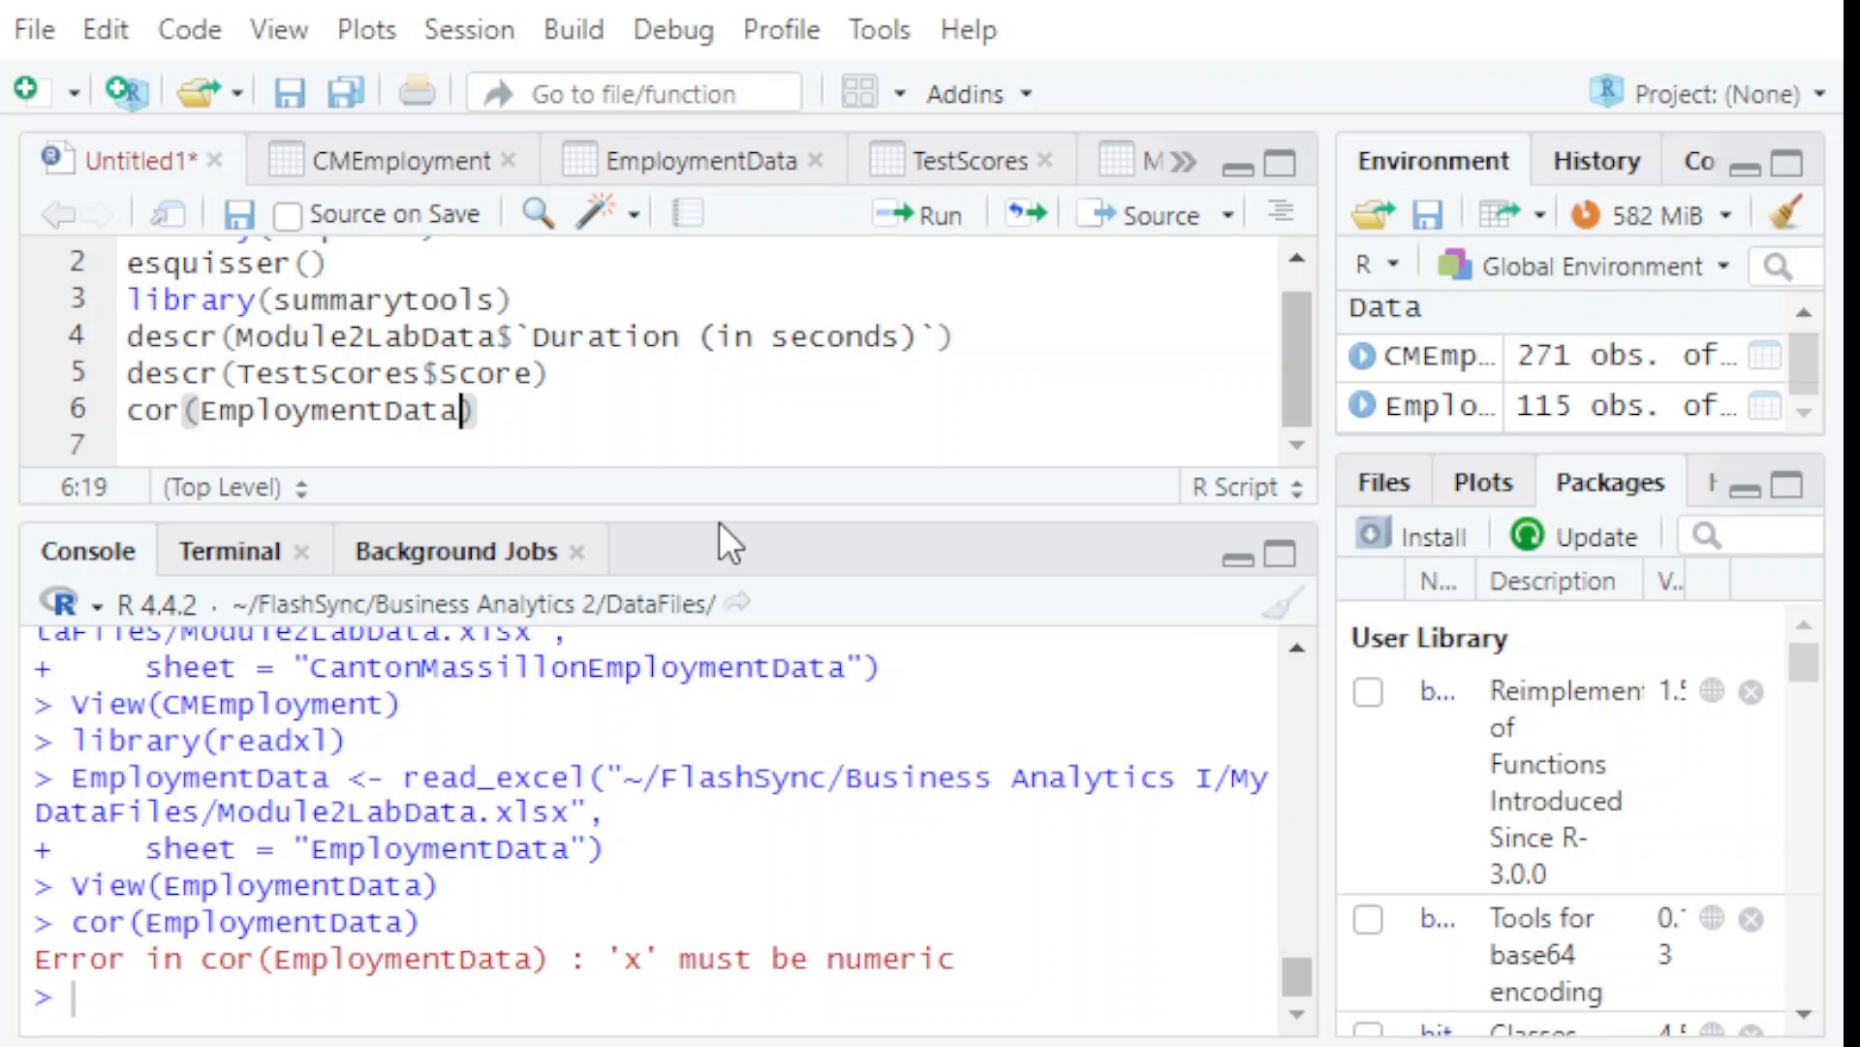
text([)
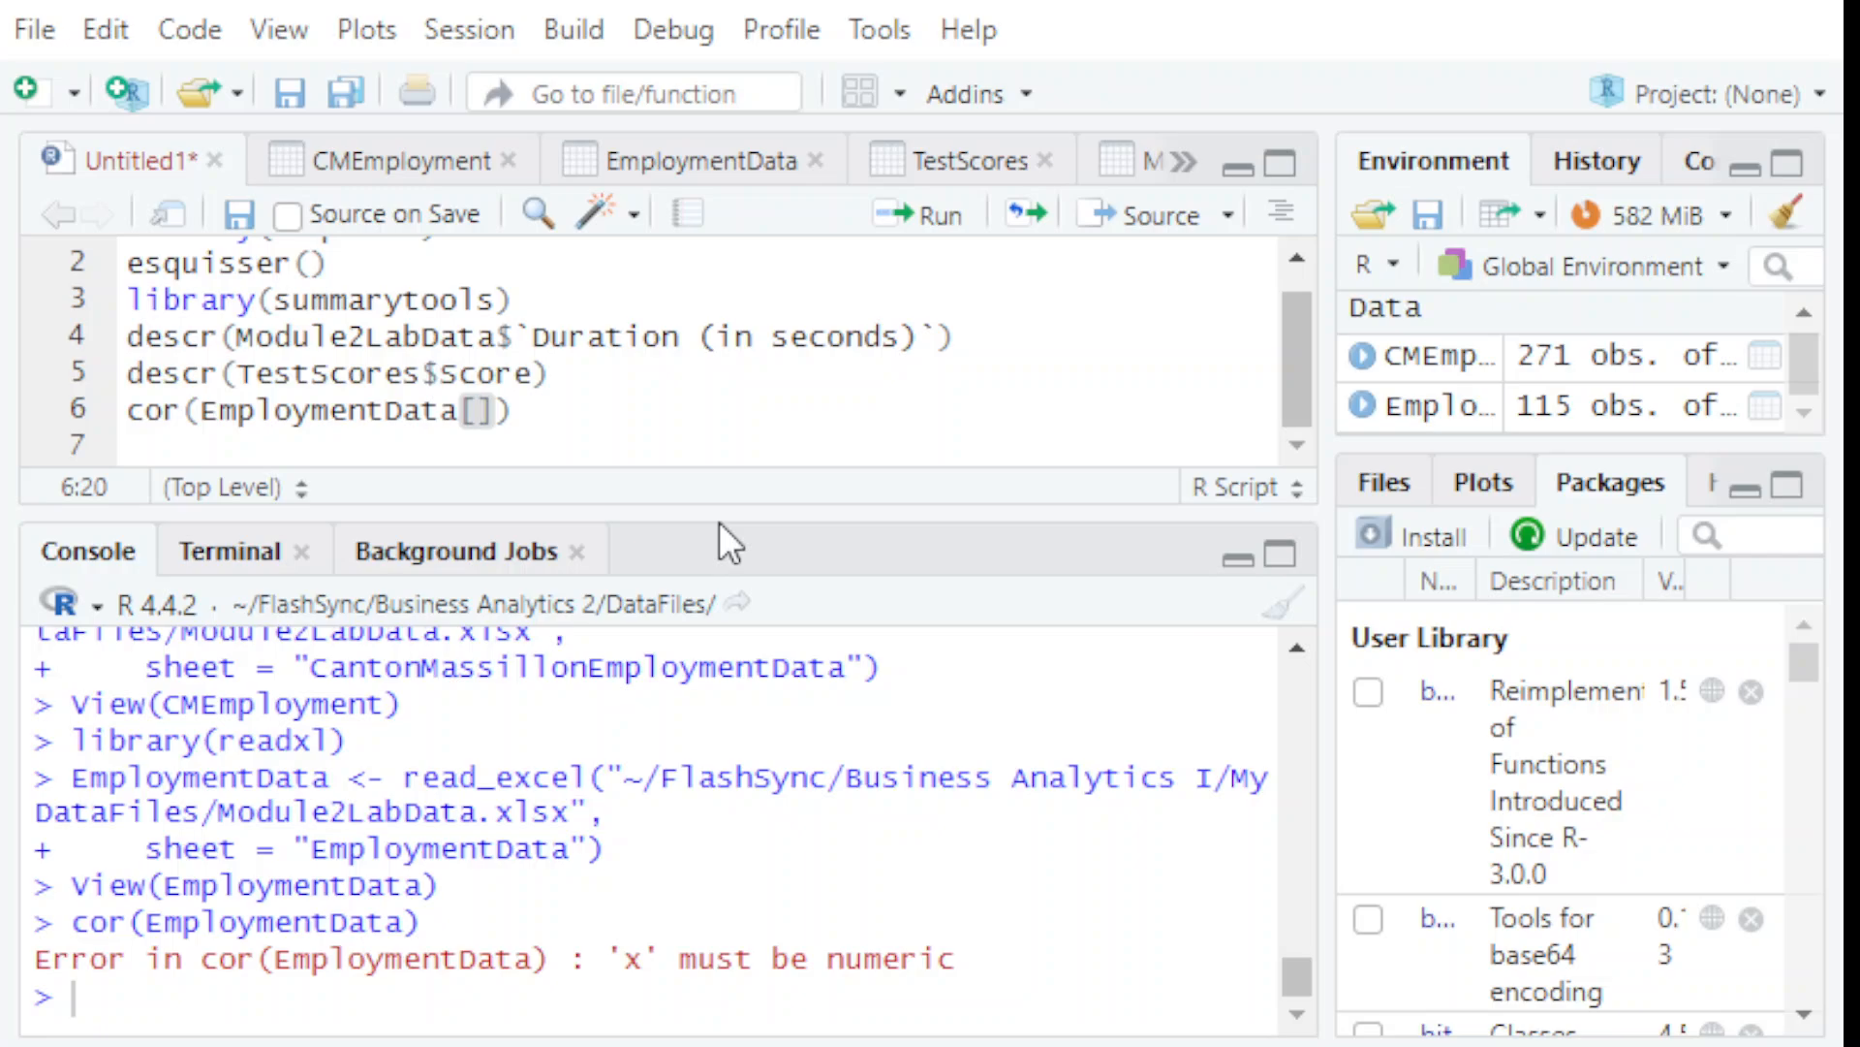
text(,2:4)
key(Left)
key(Left)
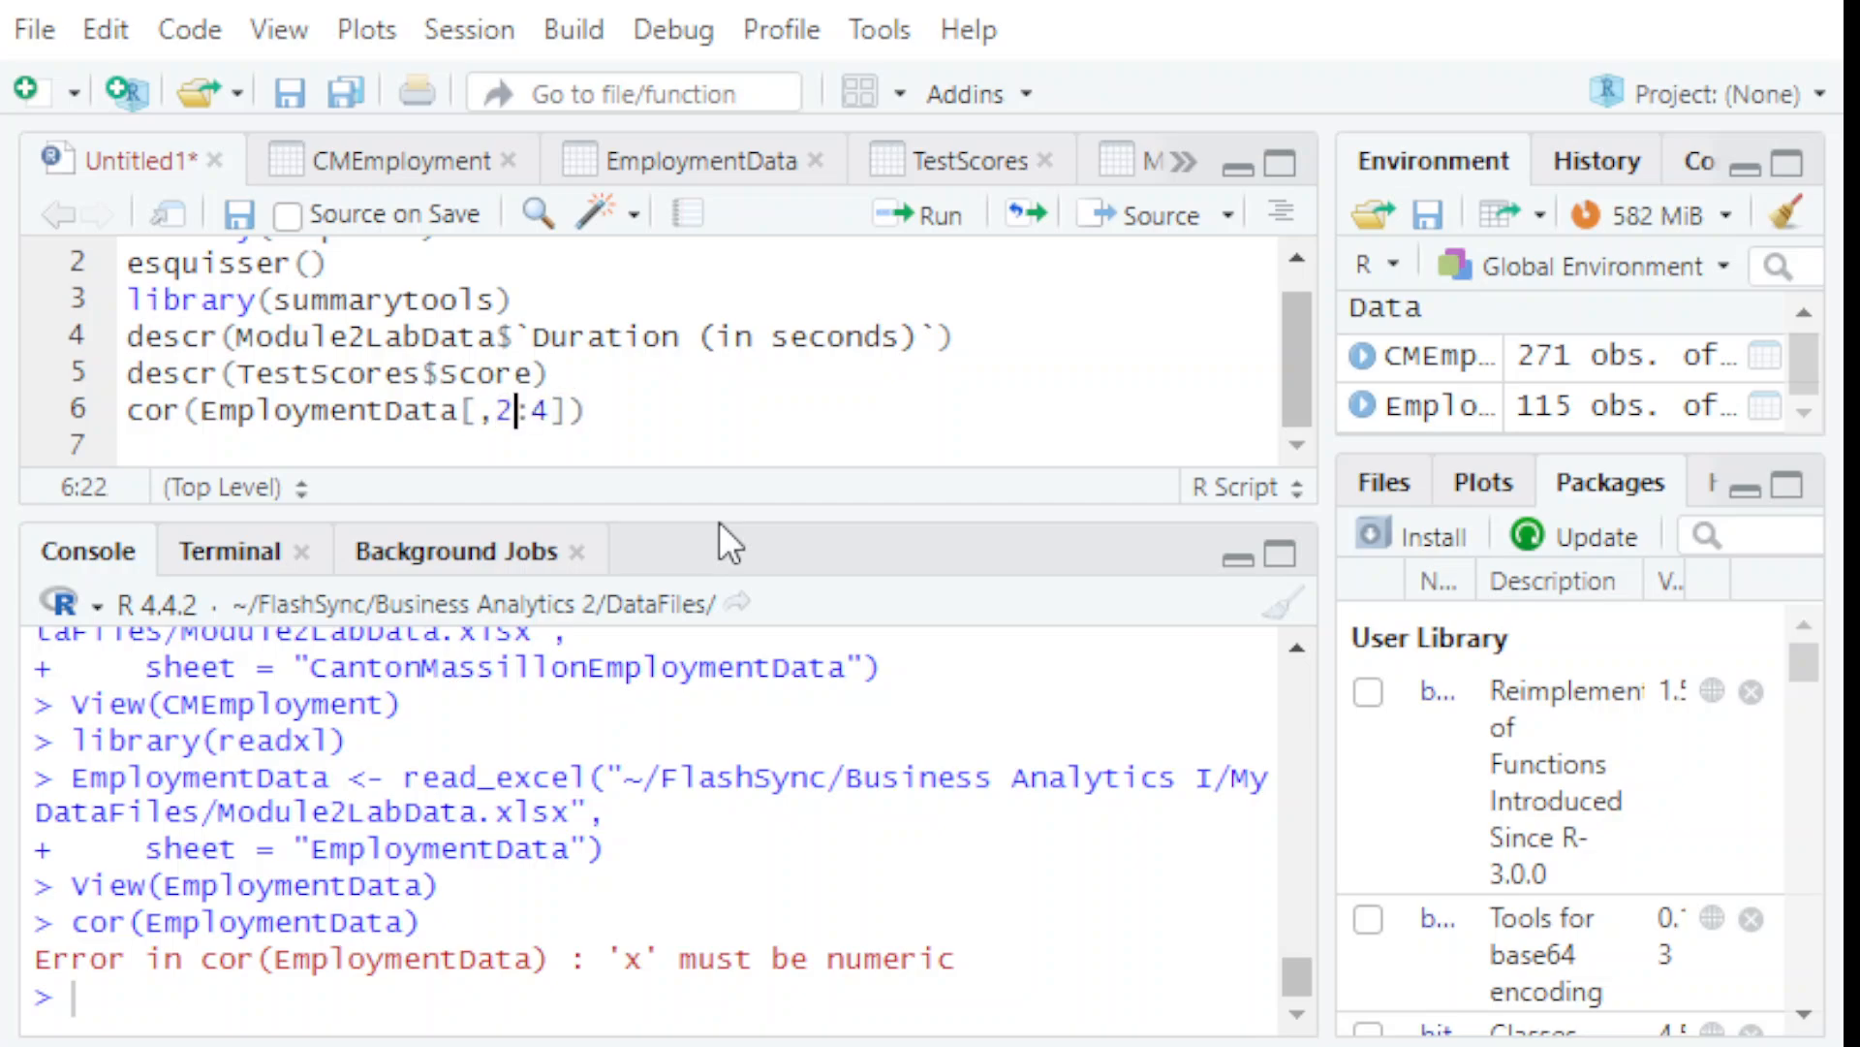
key(Left)
key(Right)
key(End)
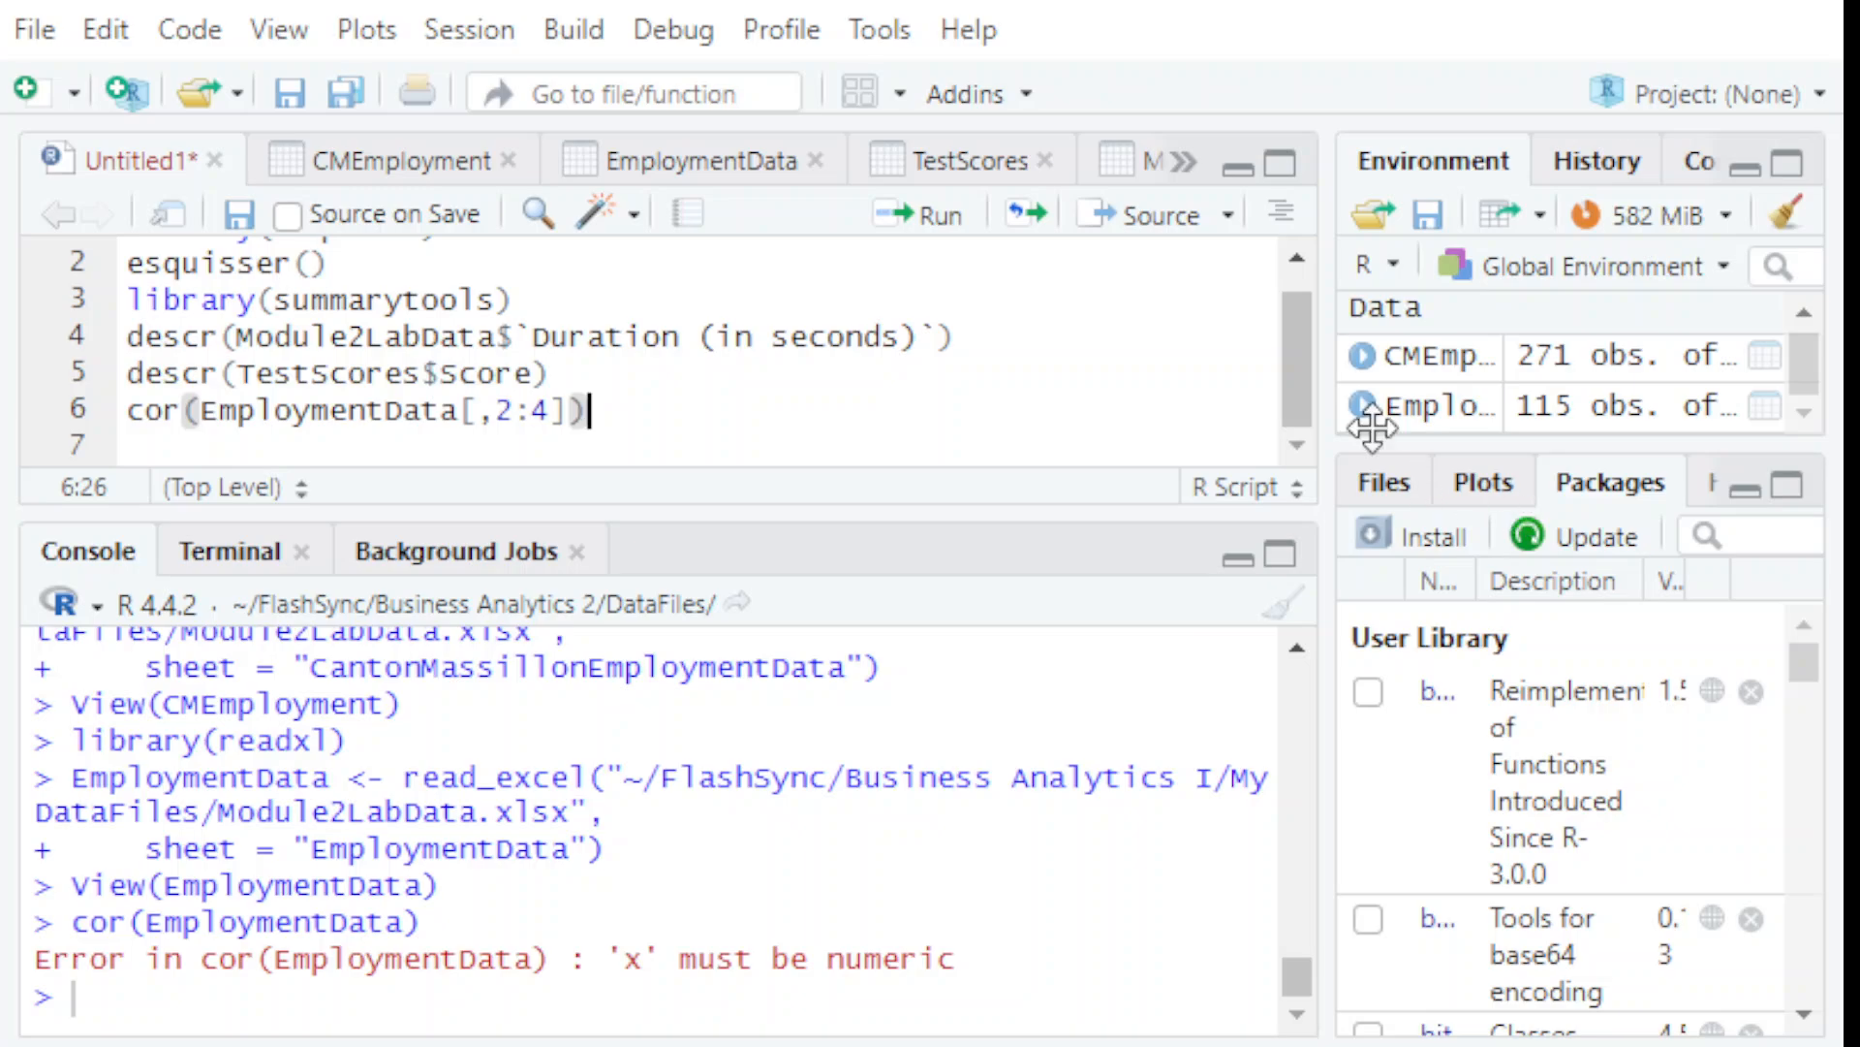
- Run the cor(EmploymentData[,2:4]) line to compute the correlation matrix of the three employment columns
click(915, 218)
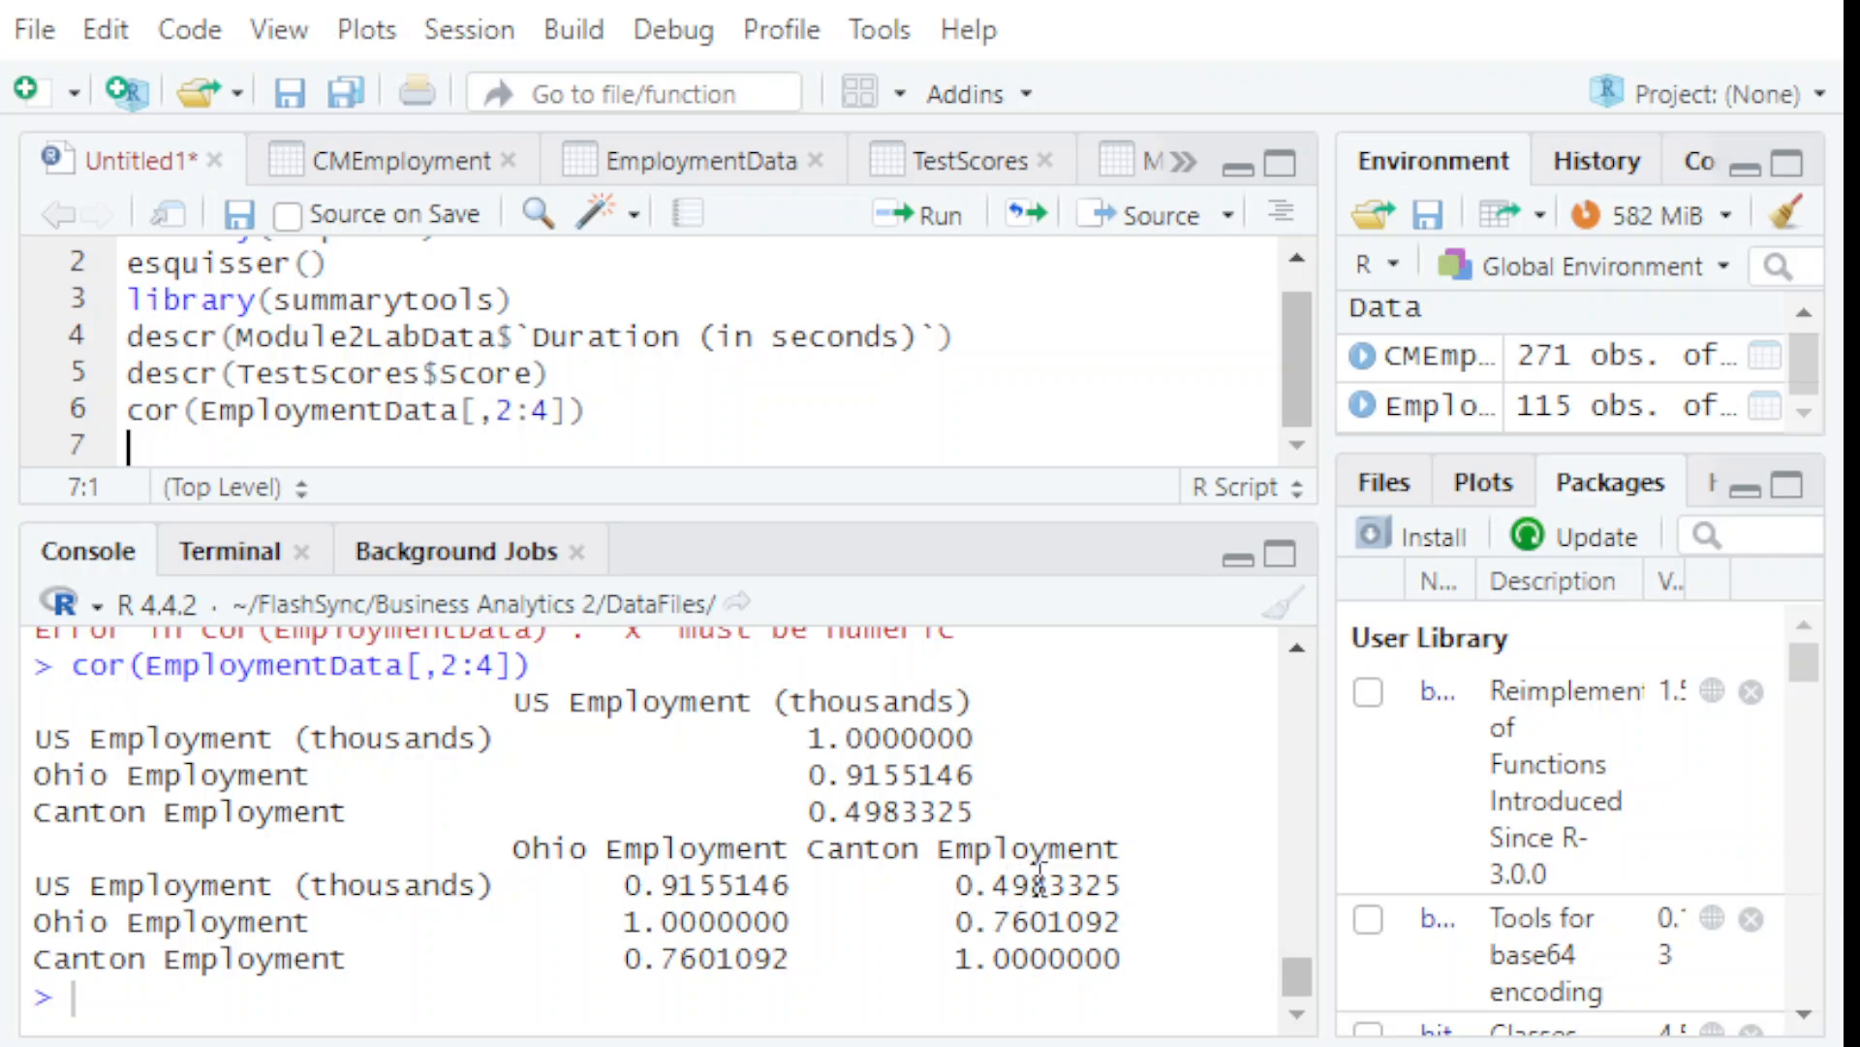
scroll(1050, 792, up, 3)
scroll(1050, 793, down, 3)
- Examine the correlation matrix for the US–Ohio, US–Canton and Ohio–Canton employment coefficients
drag(808, 775, 1008, 776)
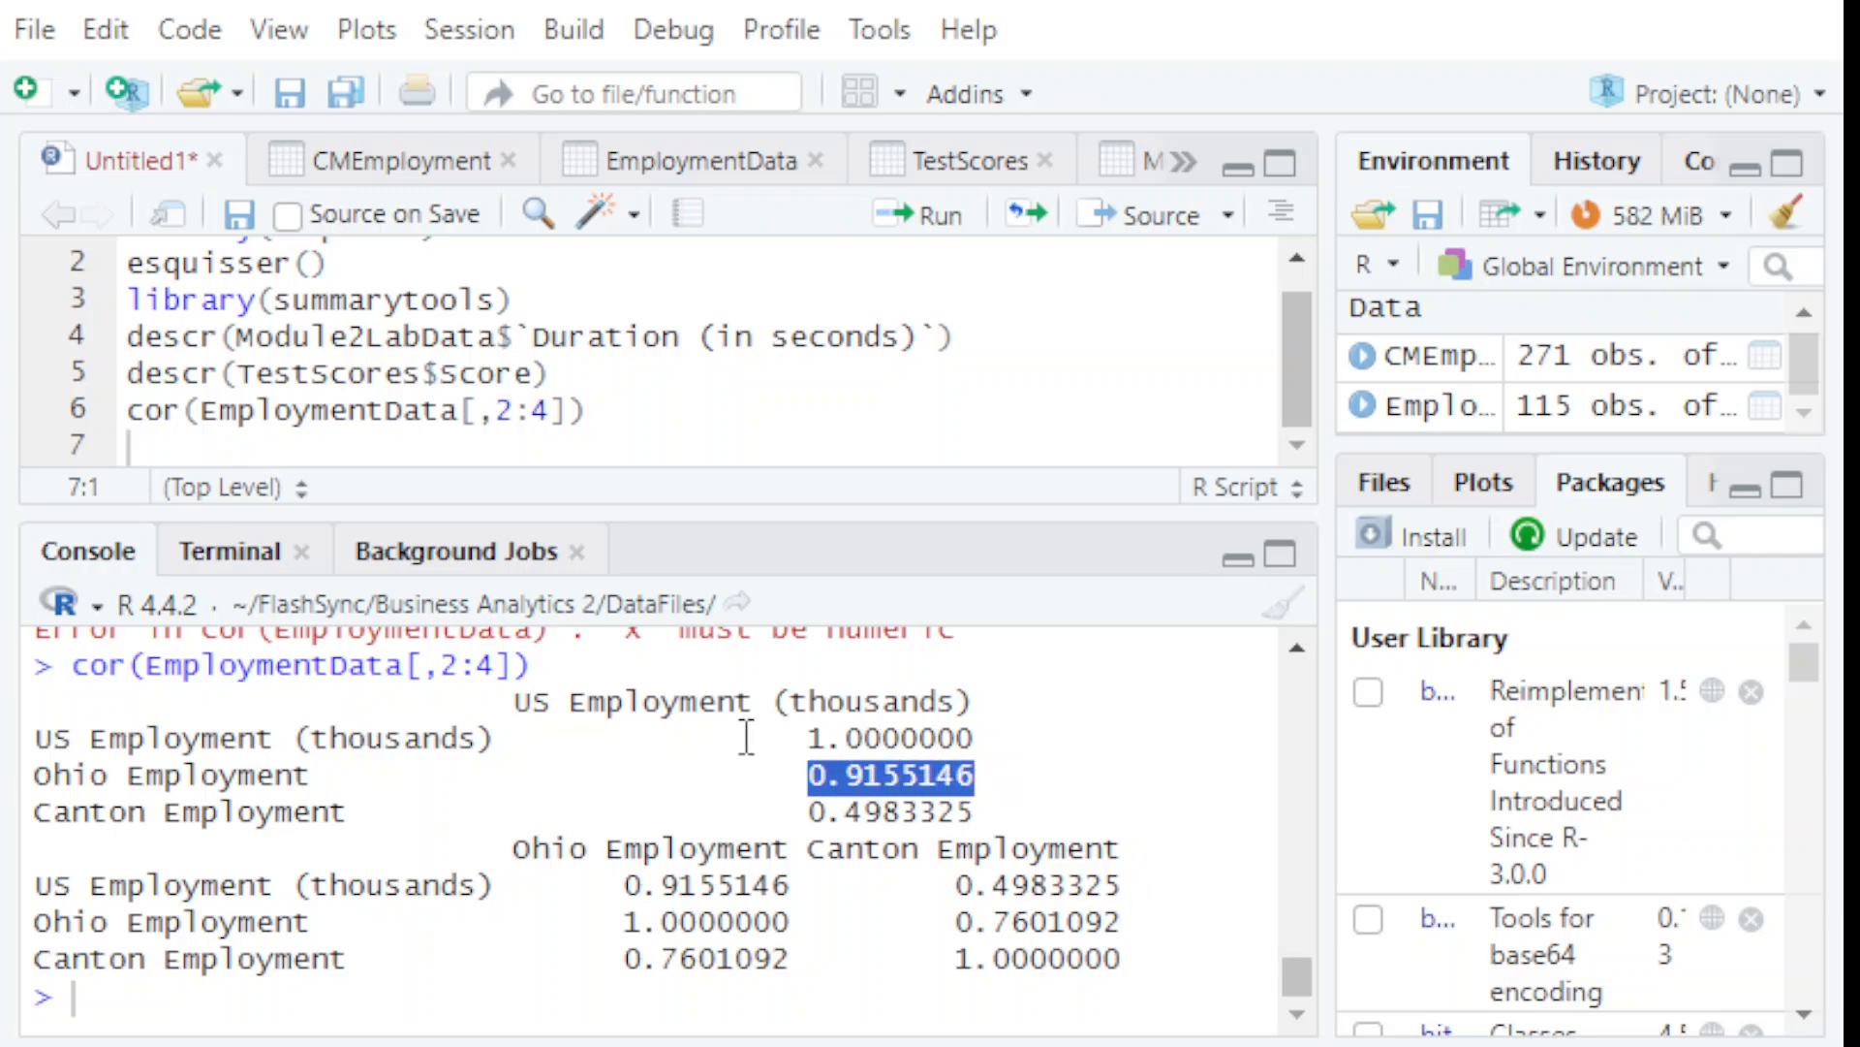
drag(523, 700, 989, 699)
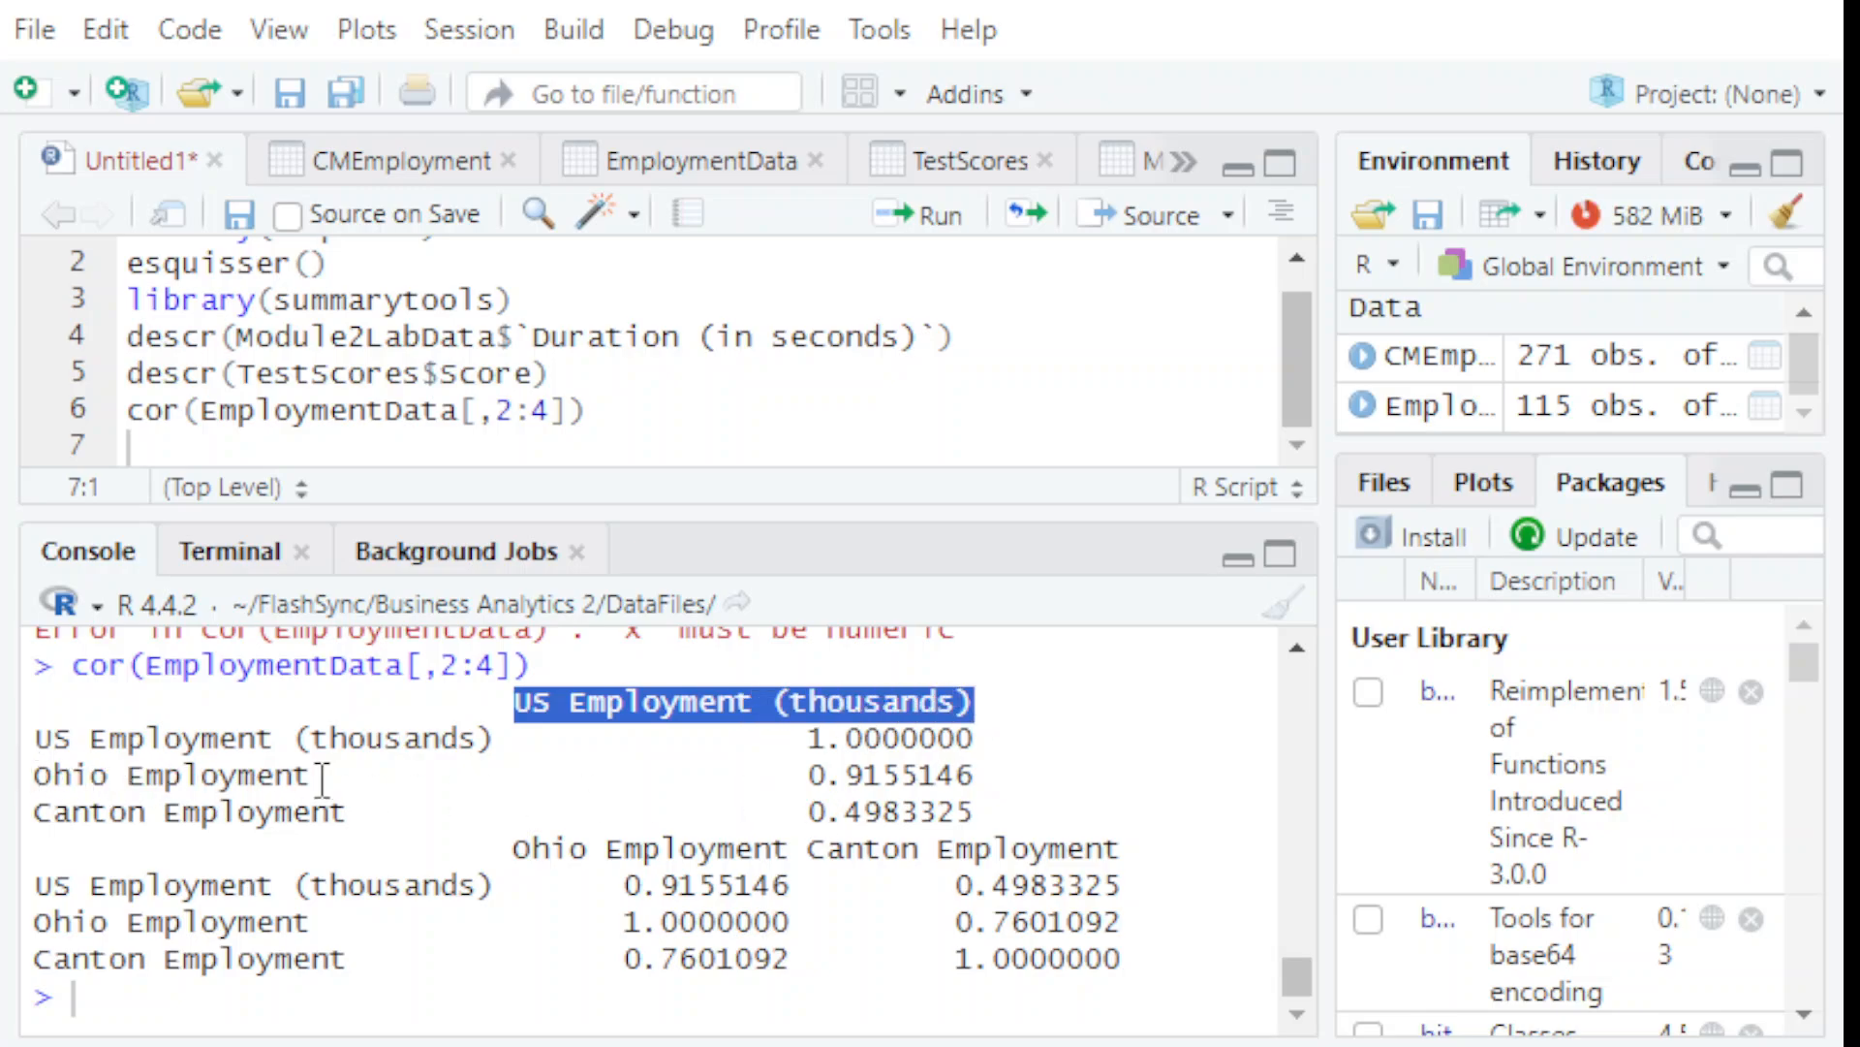
drag(312, 776, 23, 777)
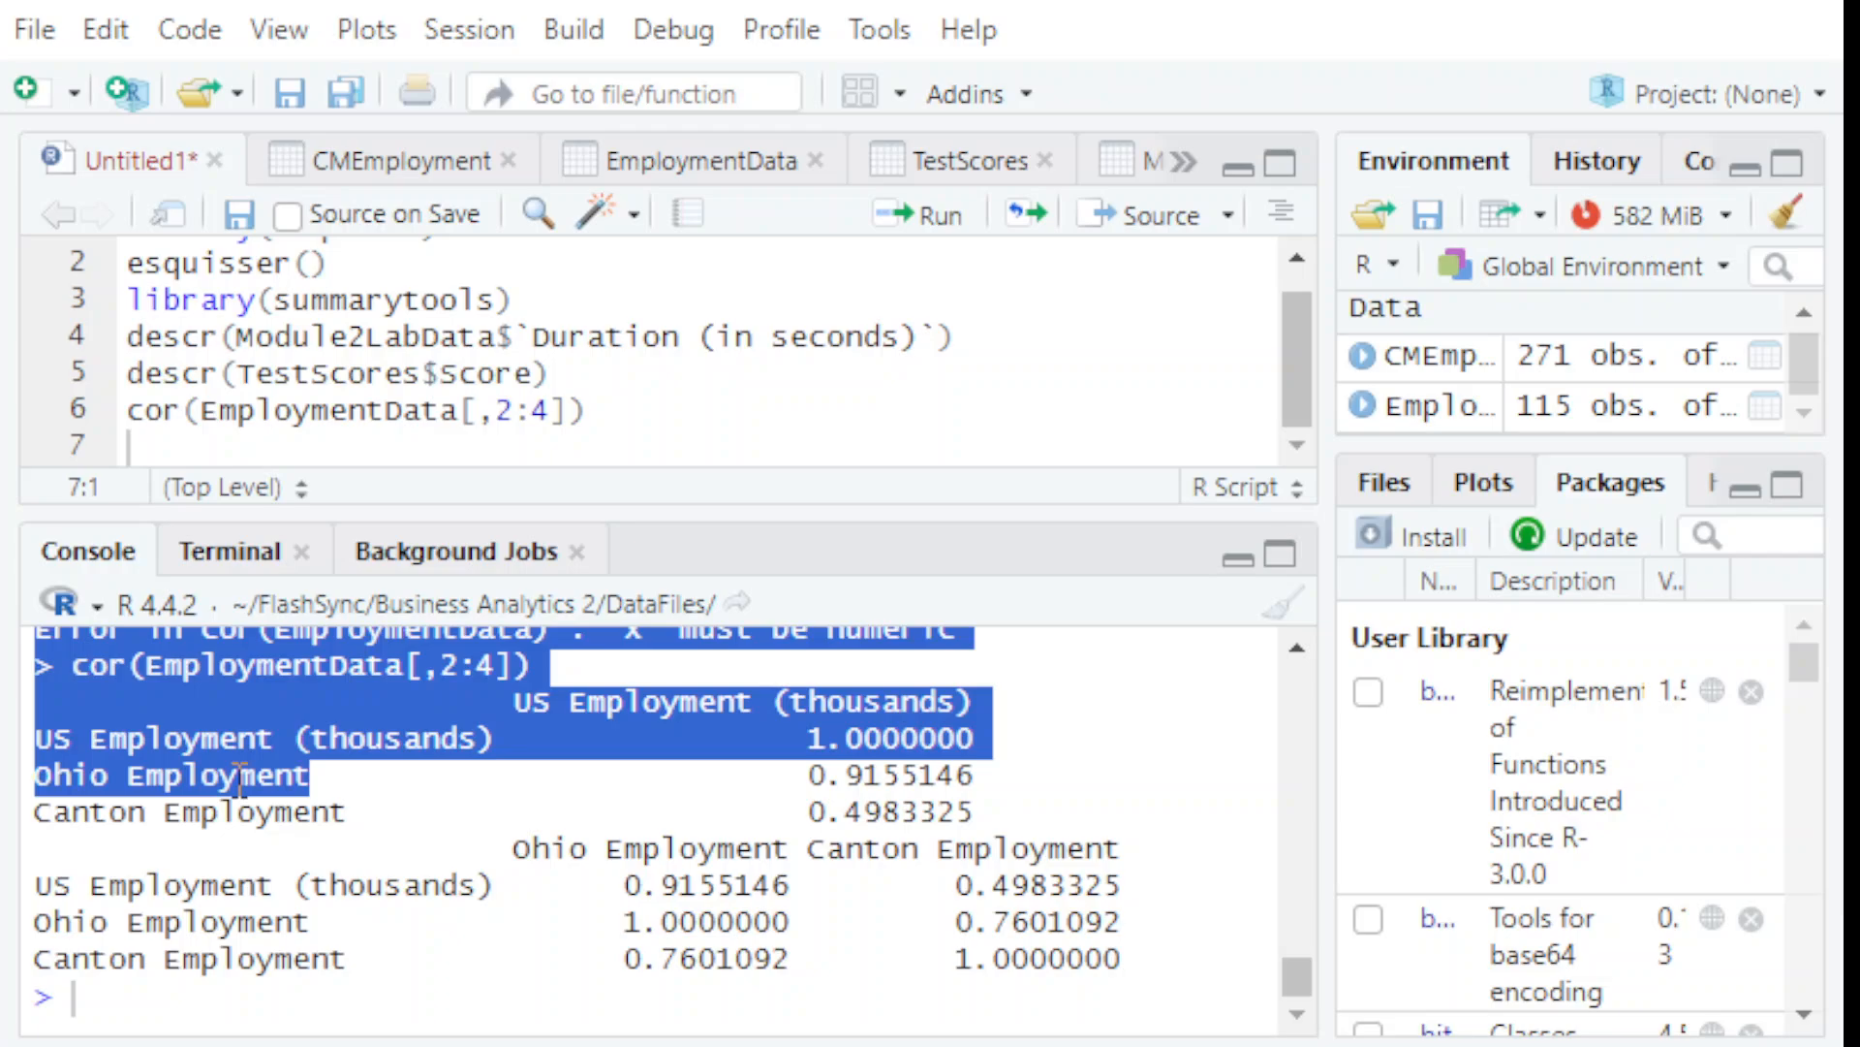
click(668, 729)
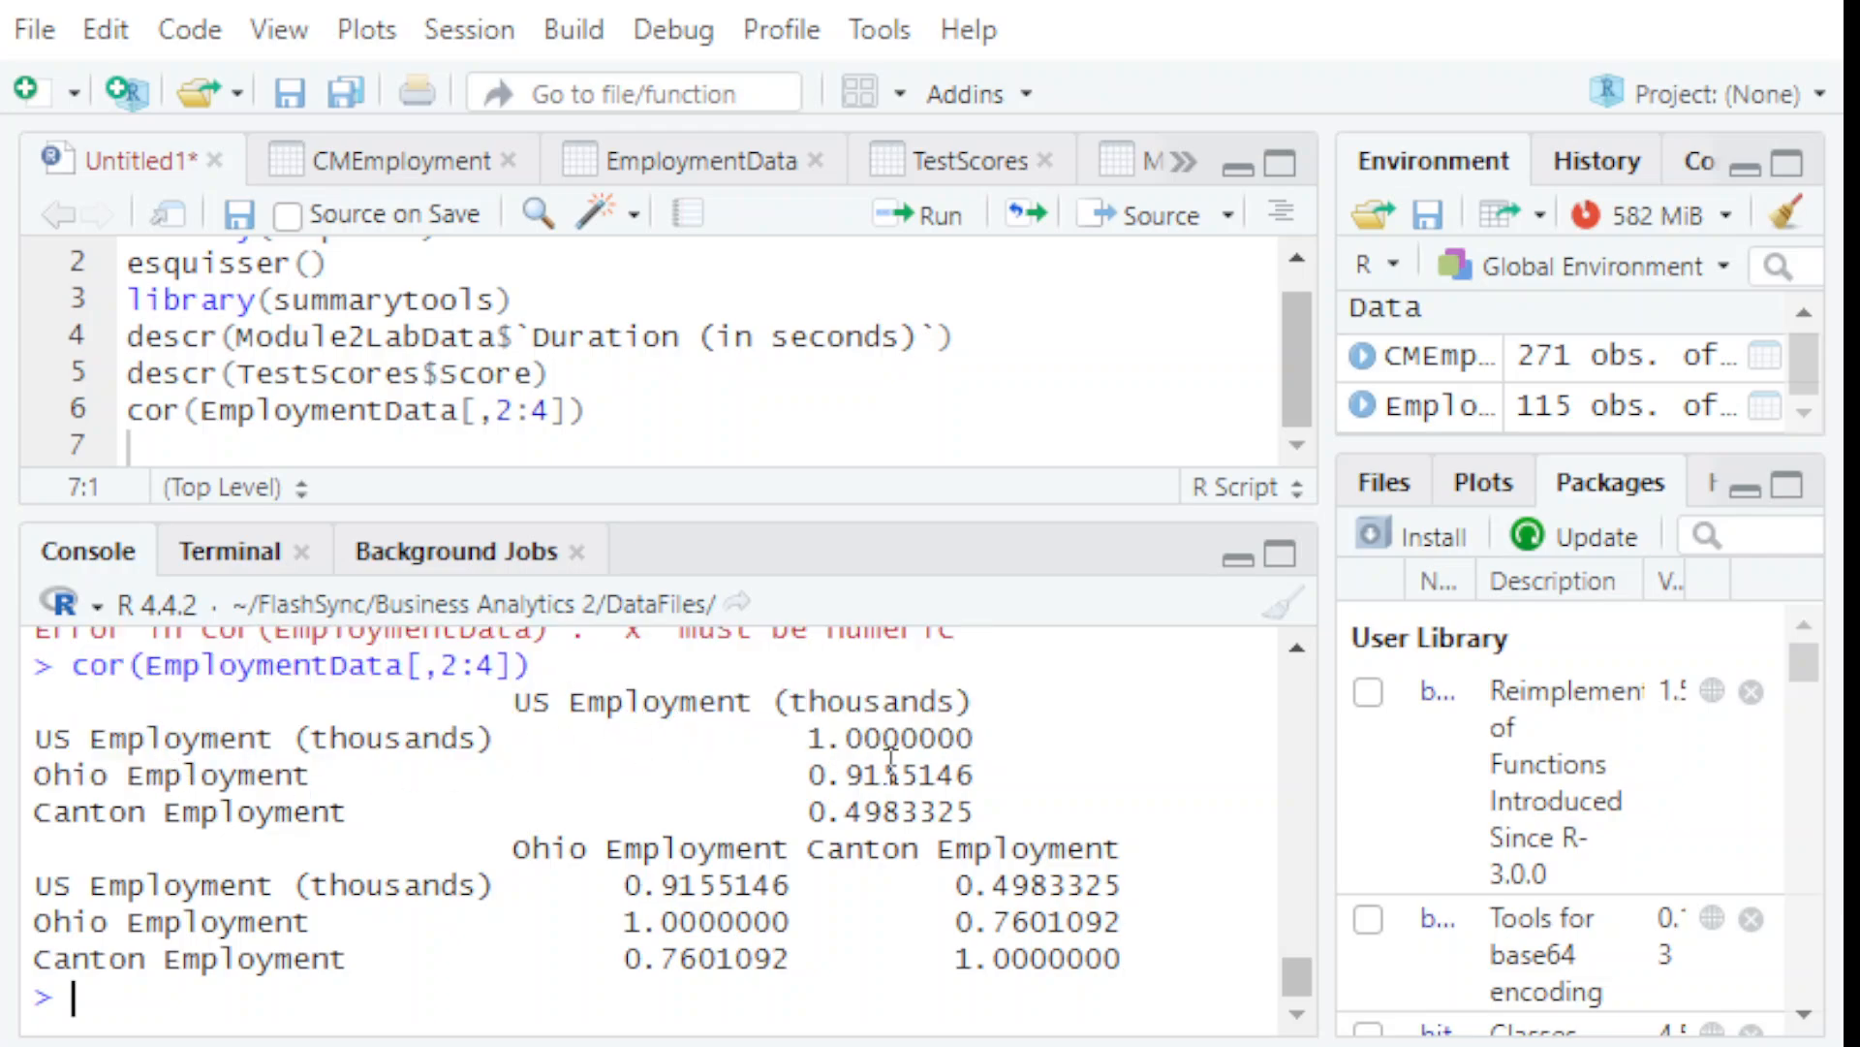
drag(801, 774, 1001, 771)
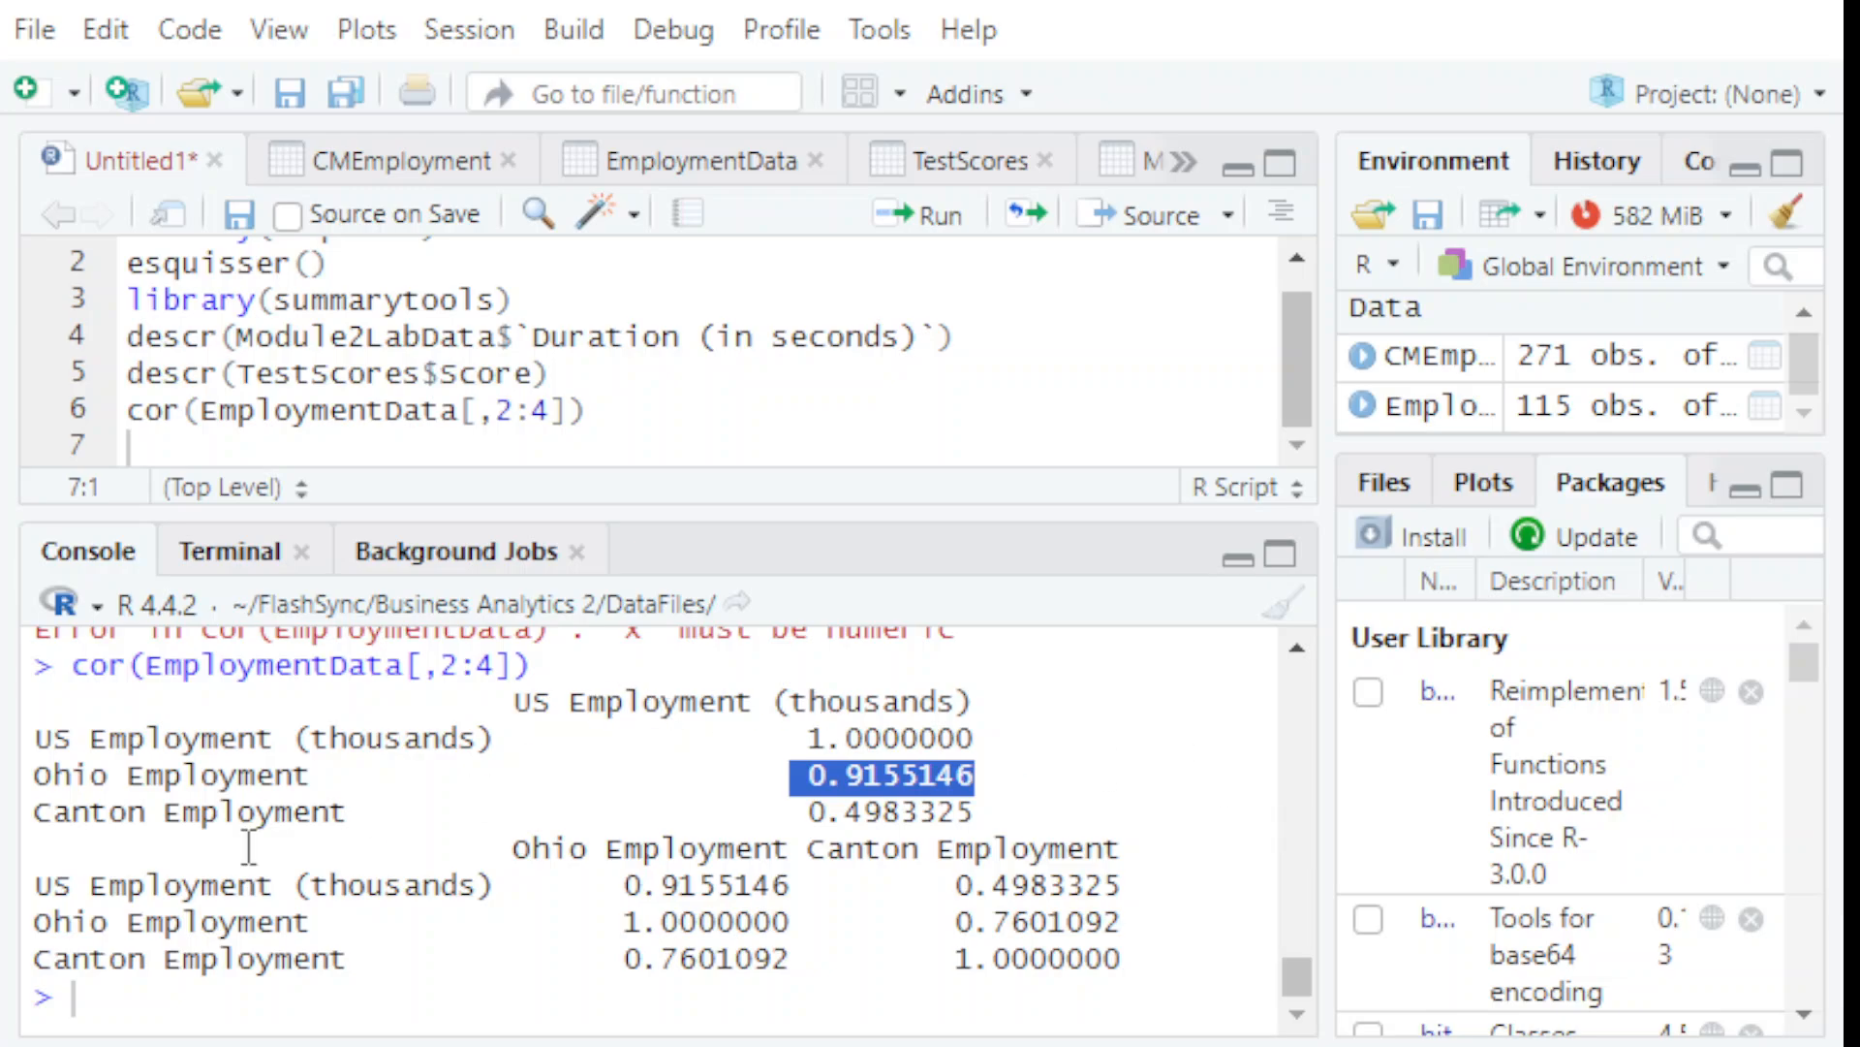
drag(808, 814, 975, 812)
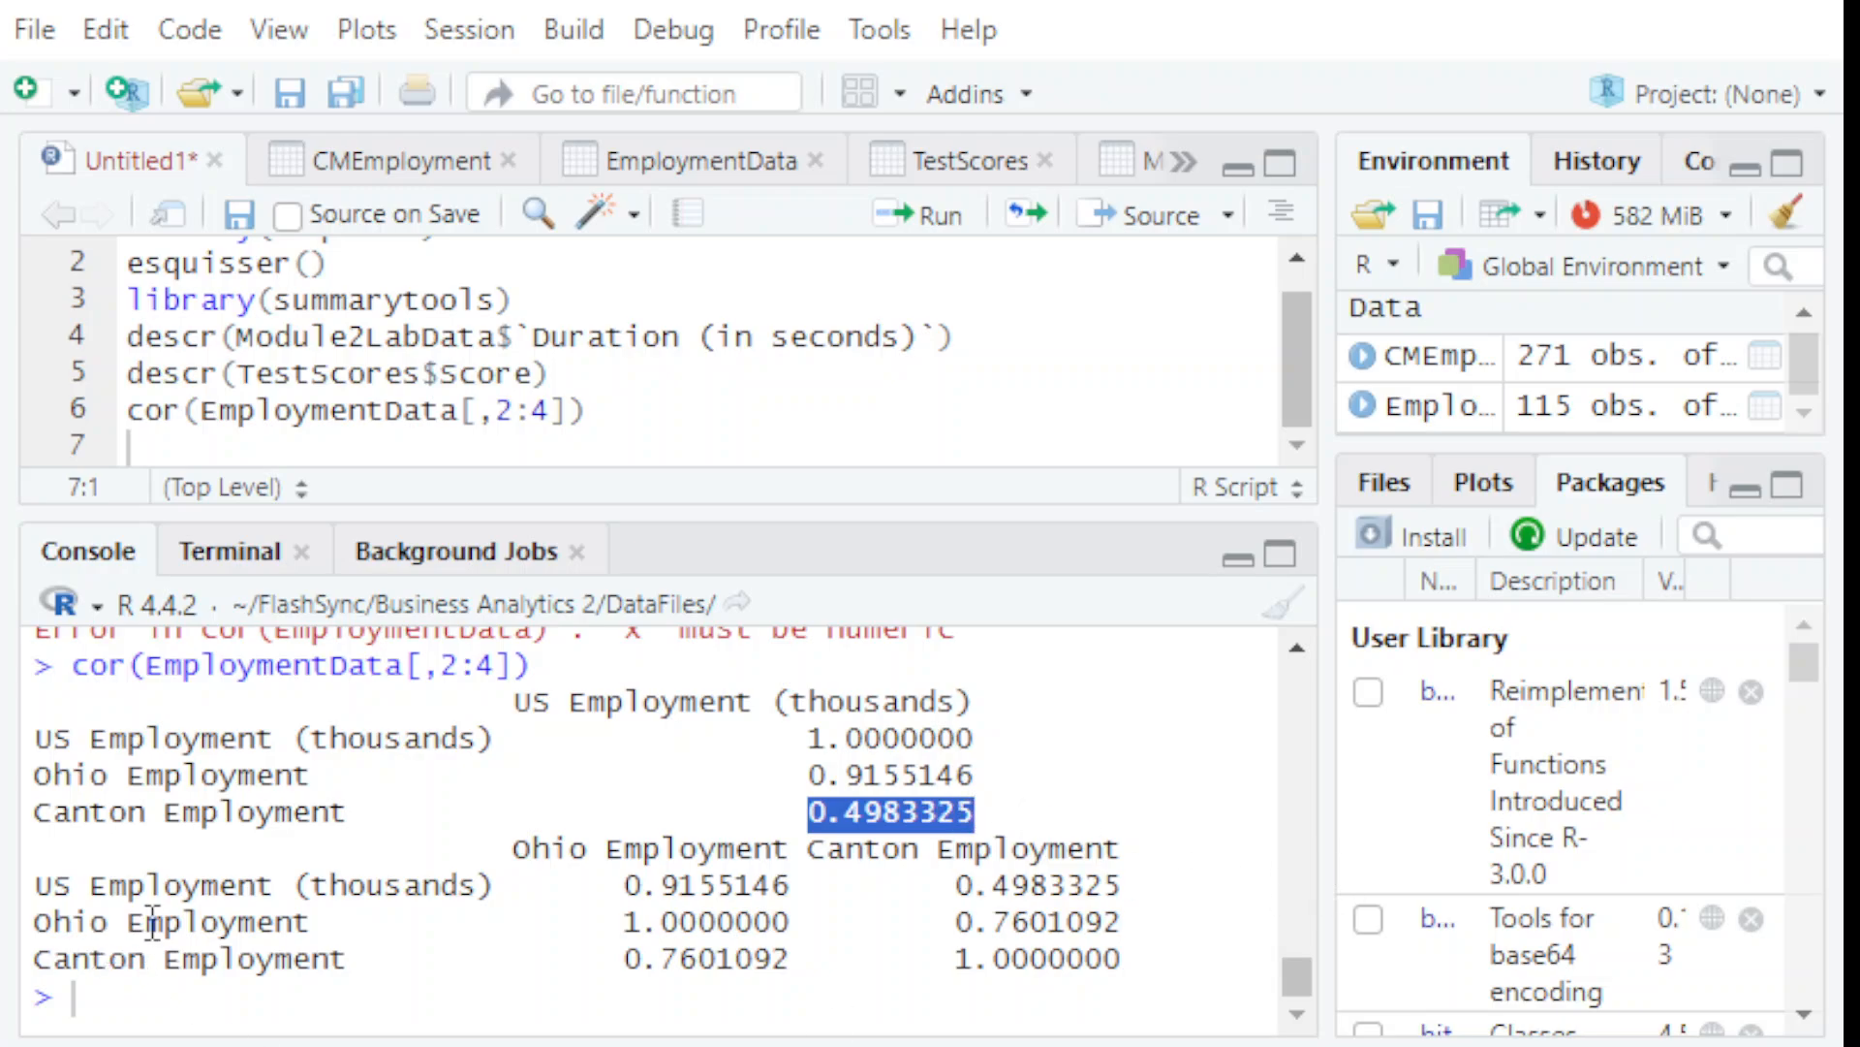
click(437, 933)
drag(611, 922, 909, 932)
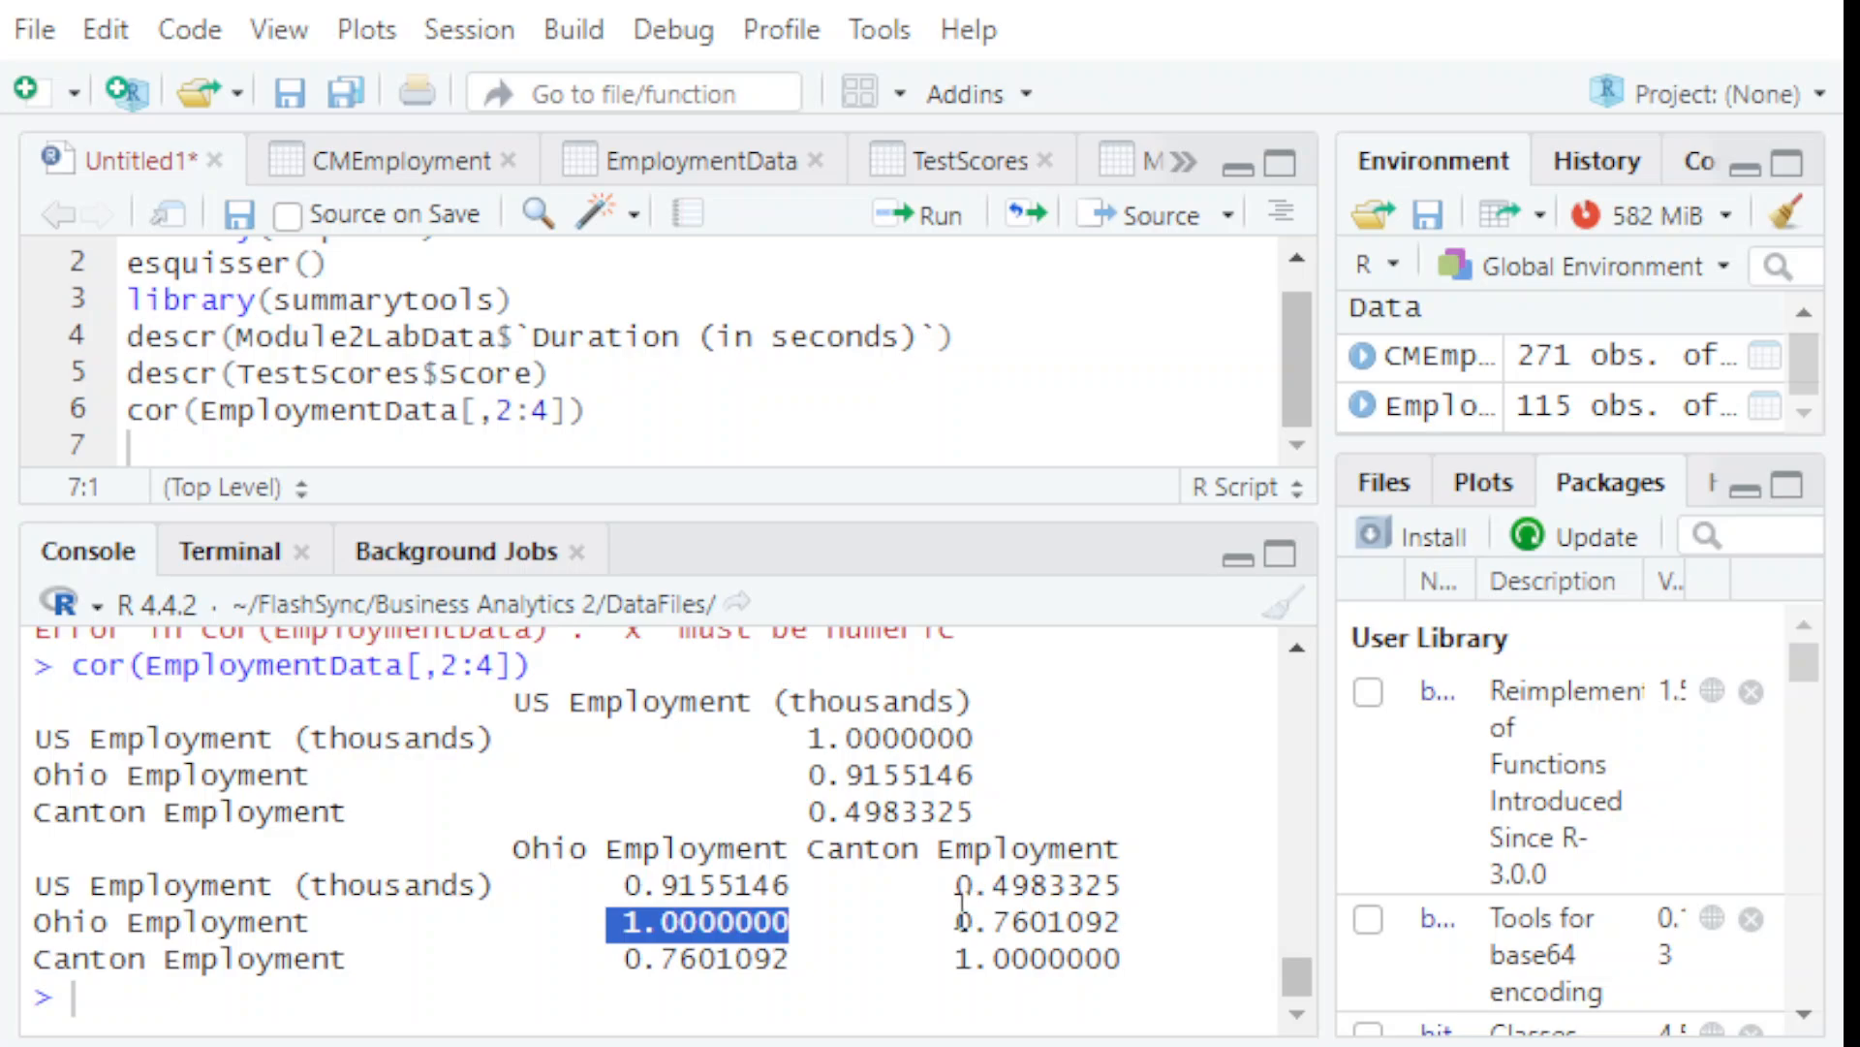
drag(958, 922, 1130, 922)
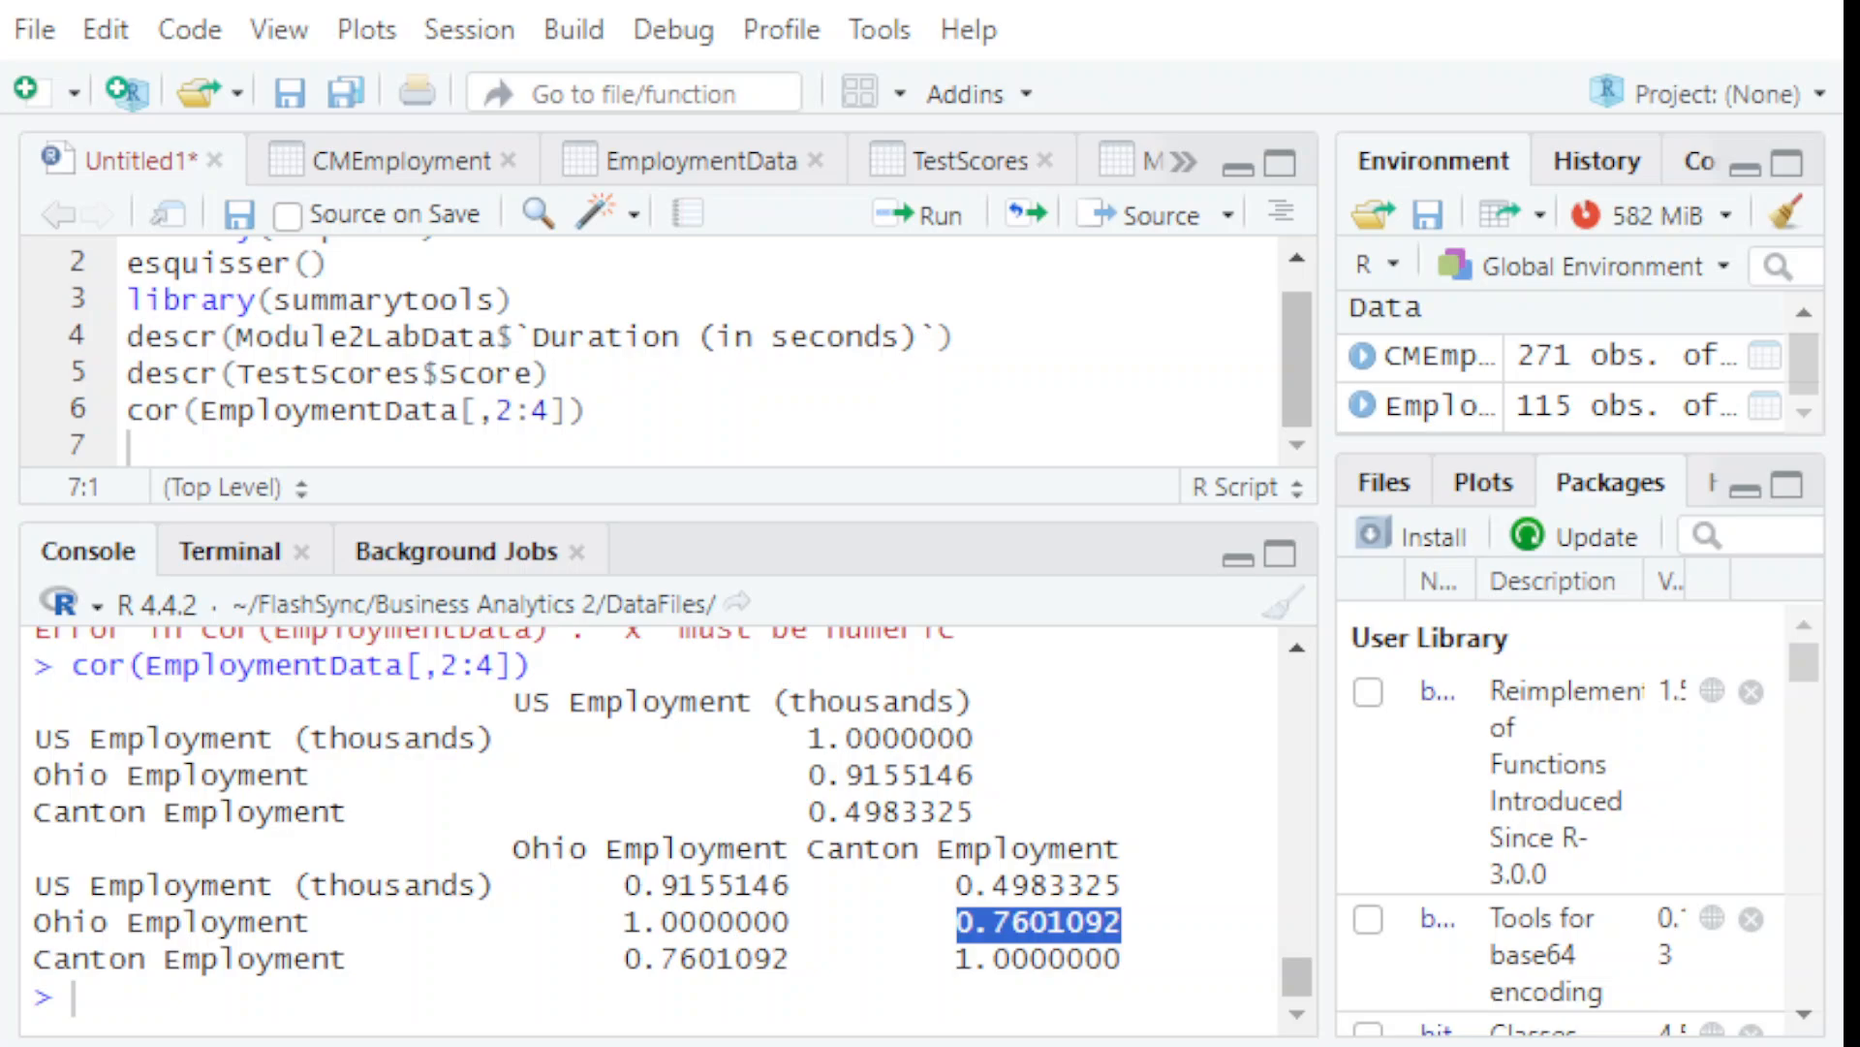
- Set up an Excel import of Module2LabData.xlsx from its TestData2 sheet
click(1492, 218)
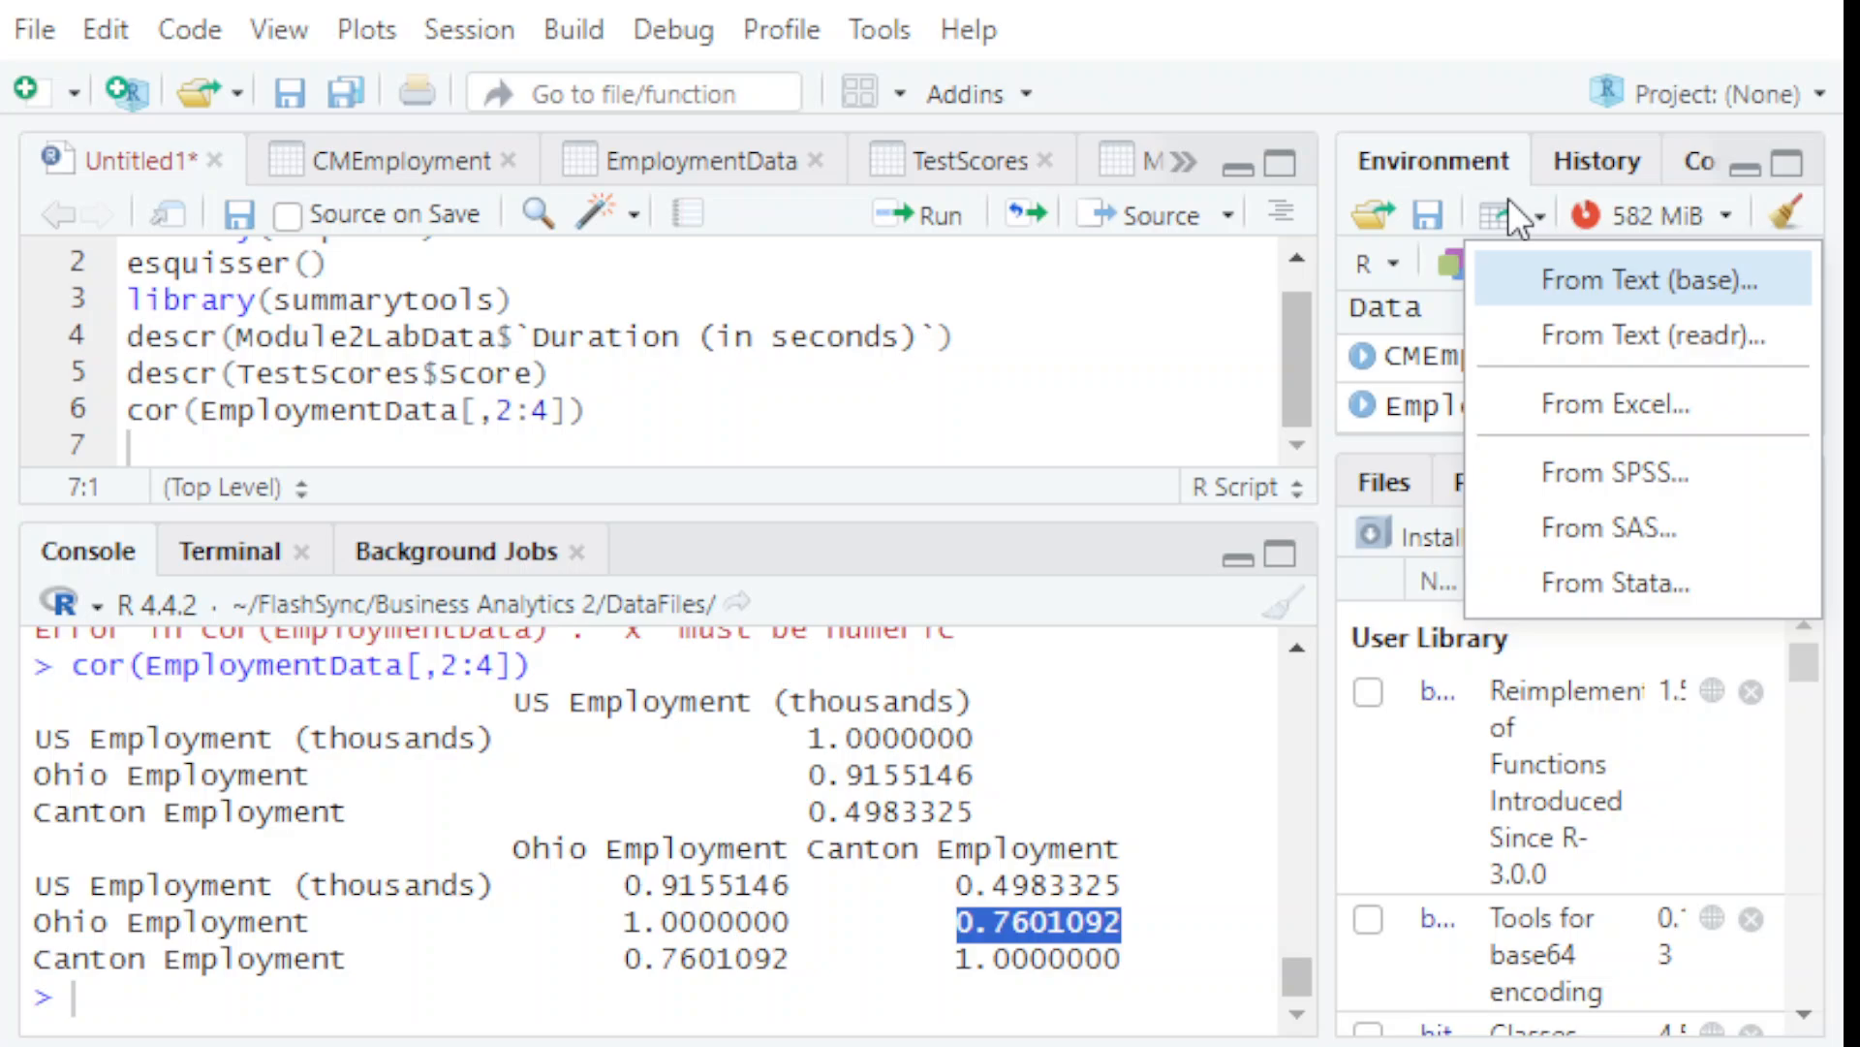
click(1686, 407)
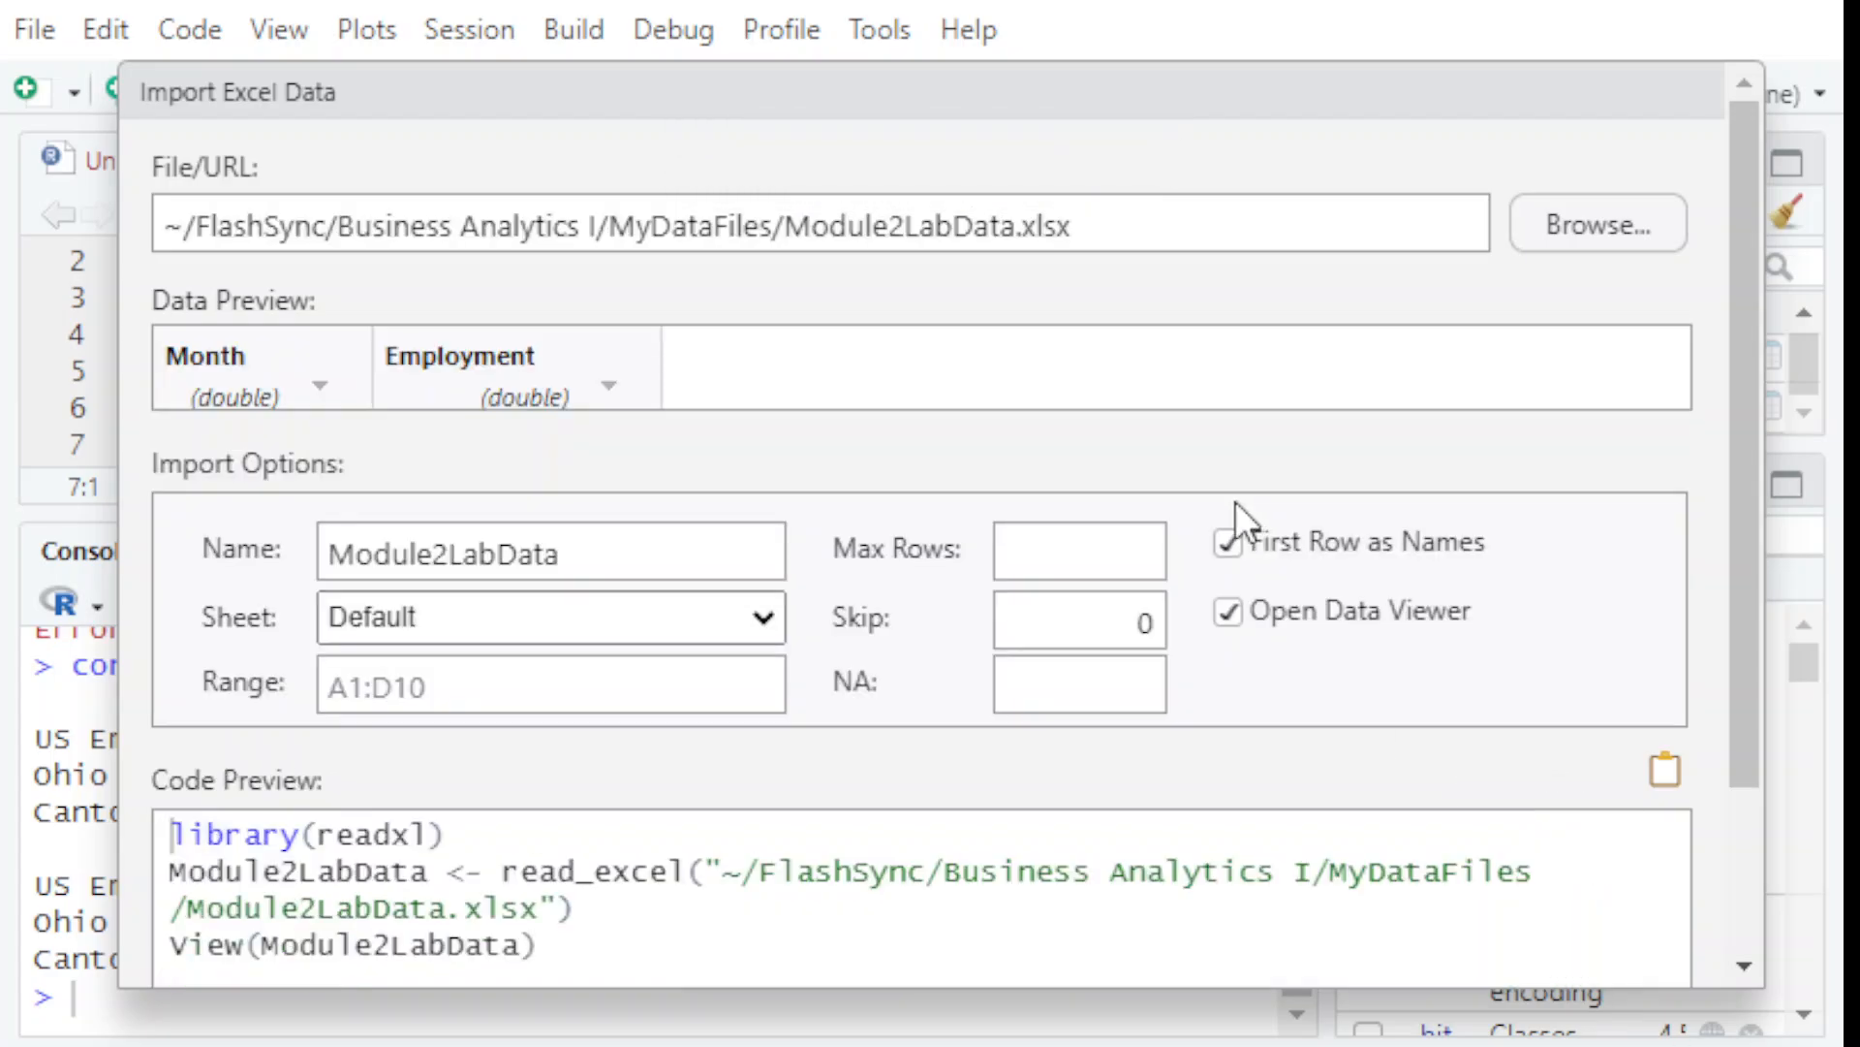
click(666, 611)
click(462, 856)
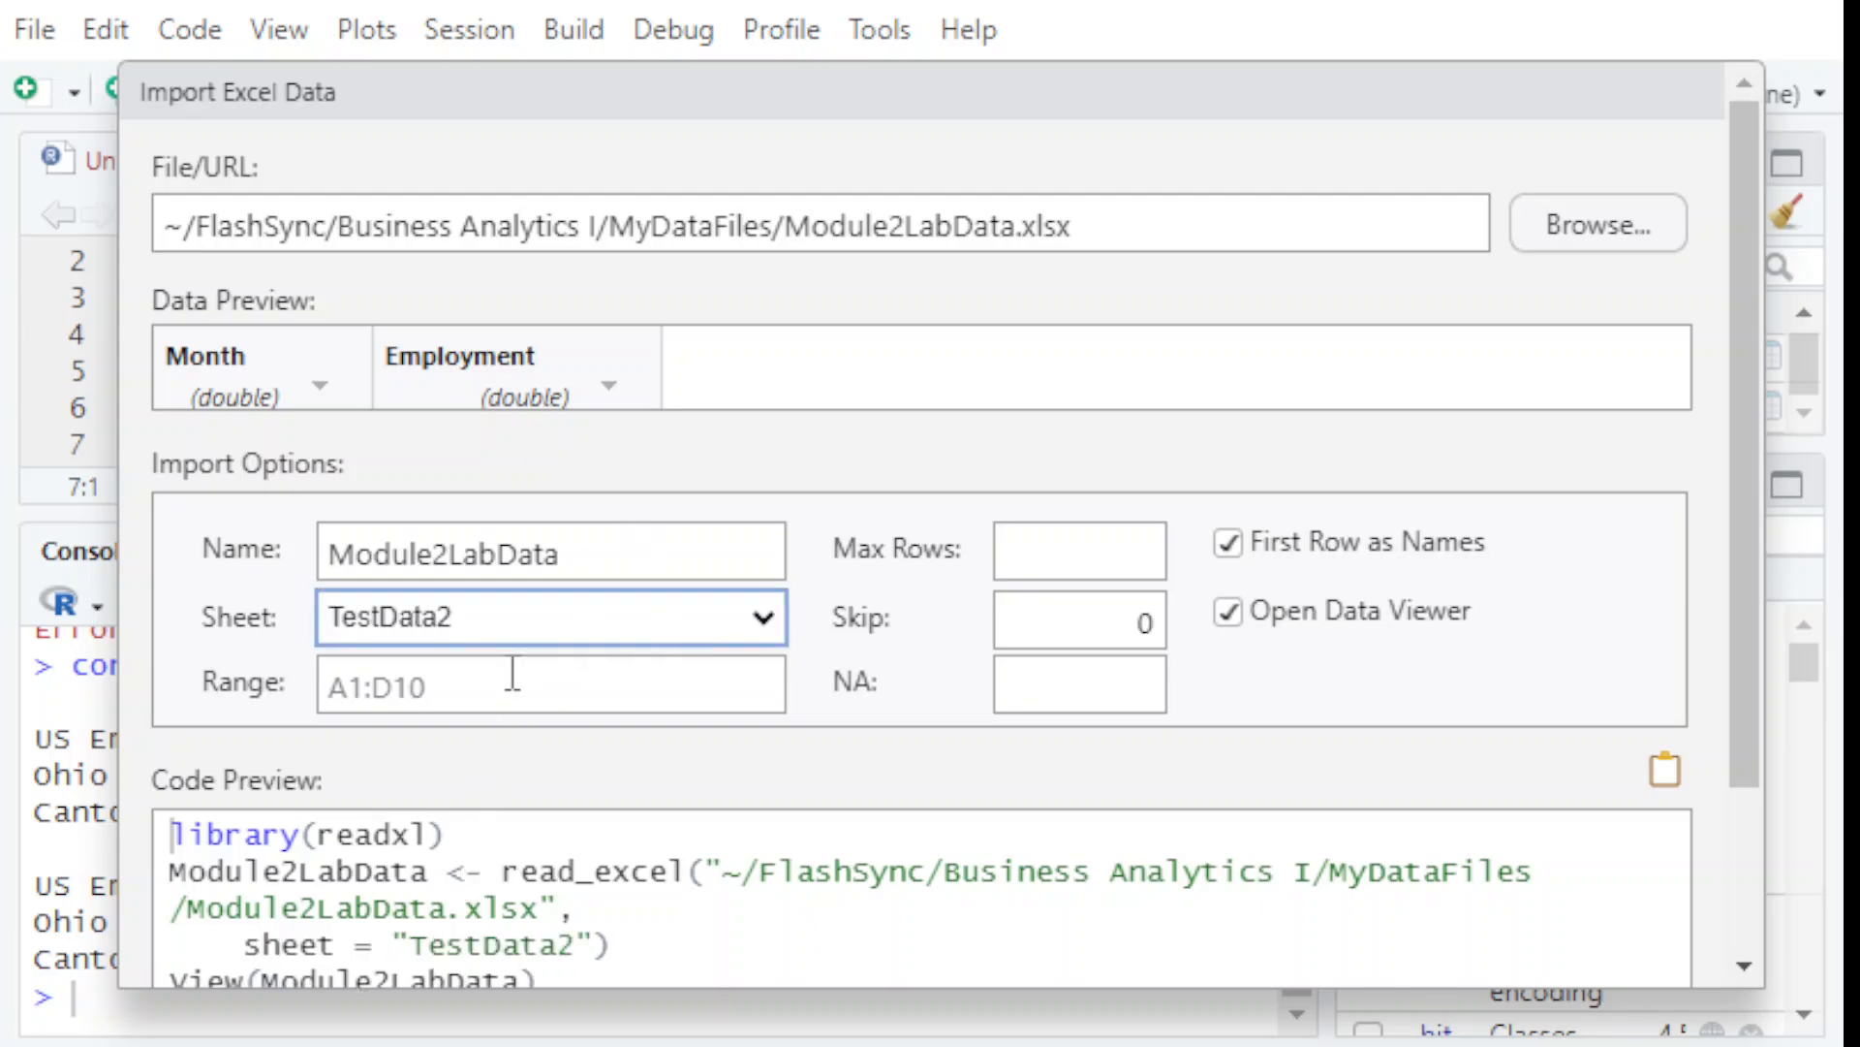
- Name the dataset TestData2 and import it with the first row as names
click(498, 548)
scroll(974, 589, down, 3)
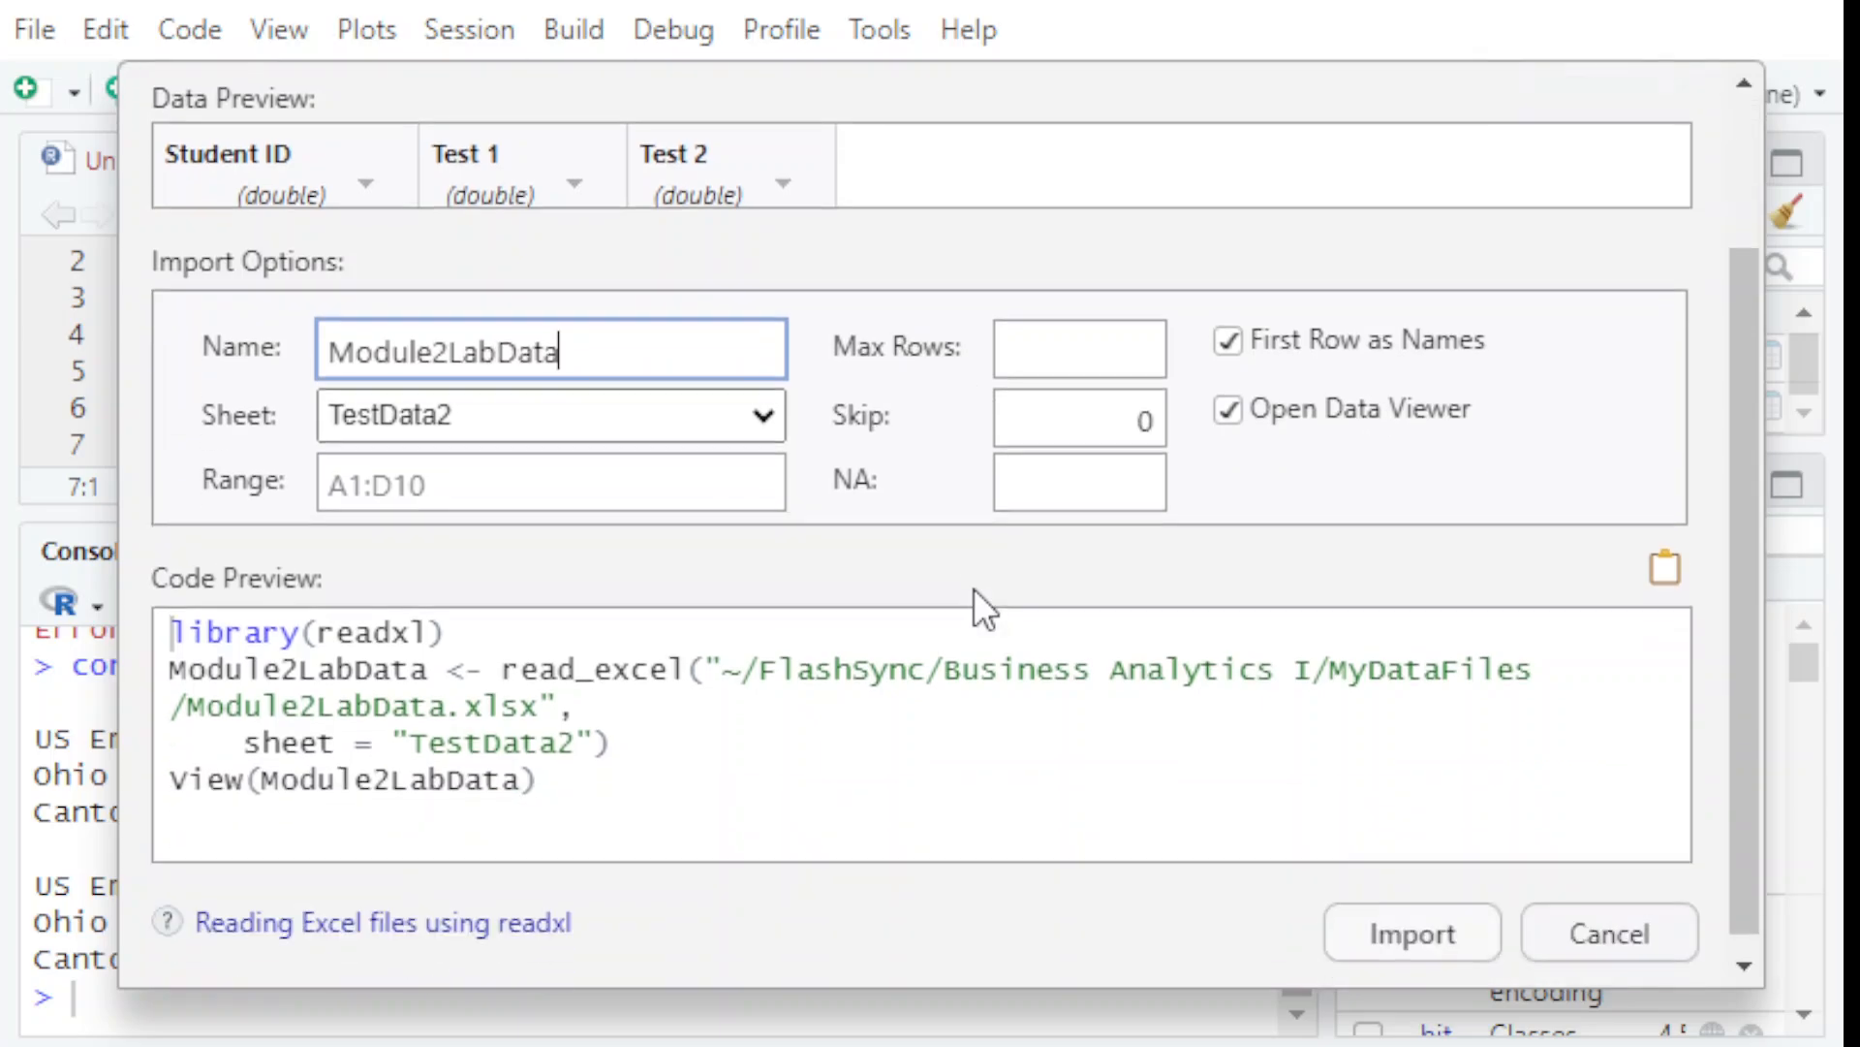
key(ctrl+a)
text(test)
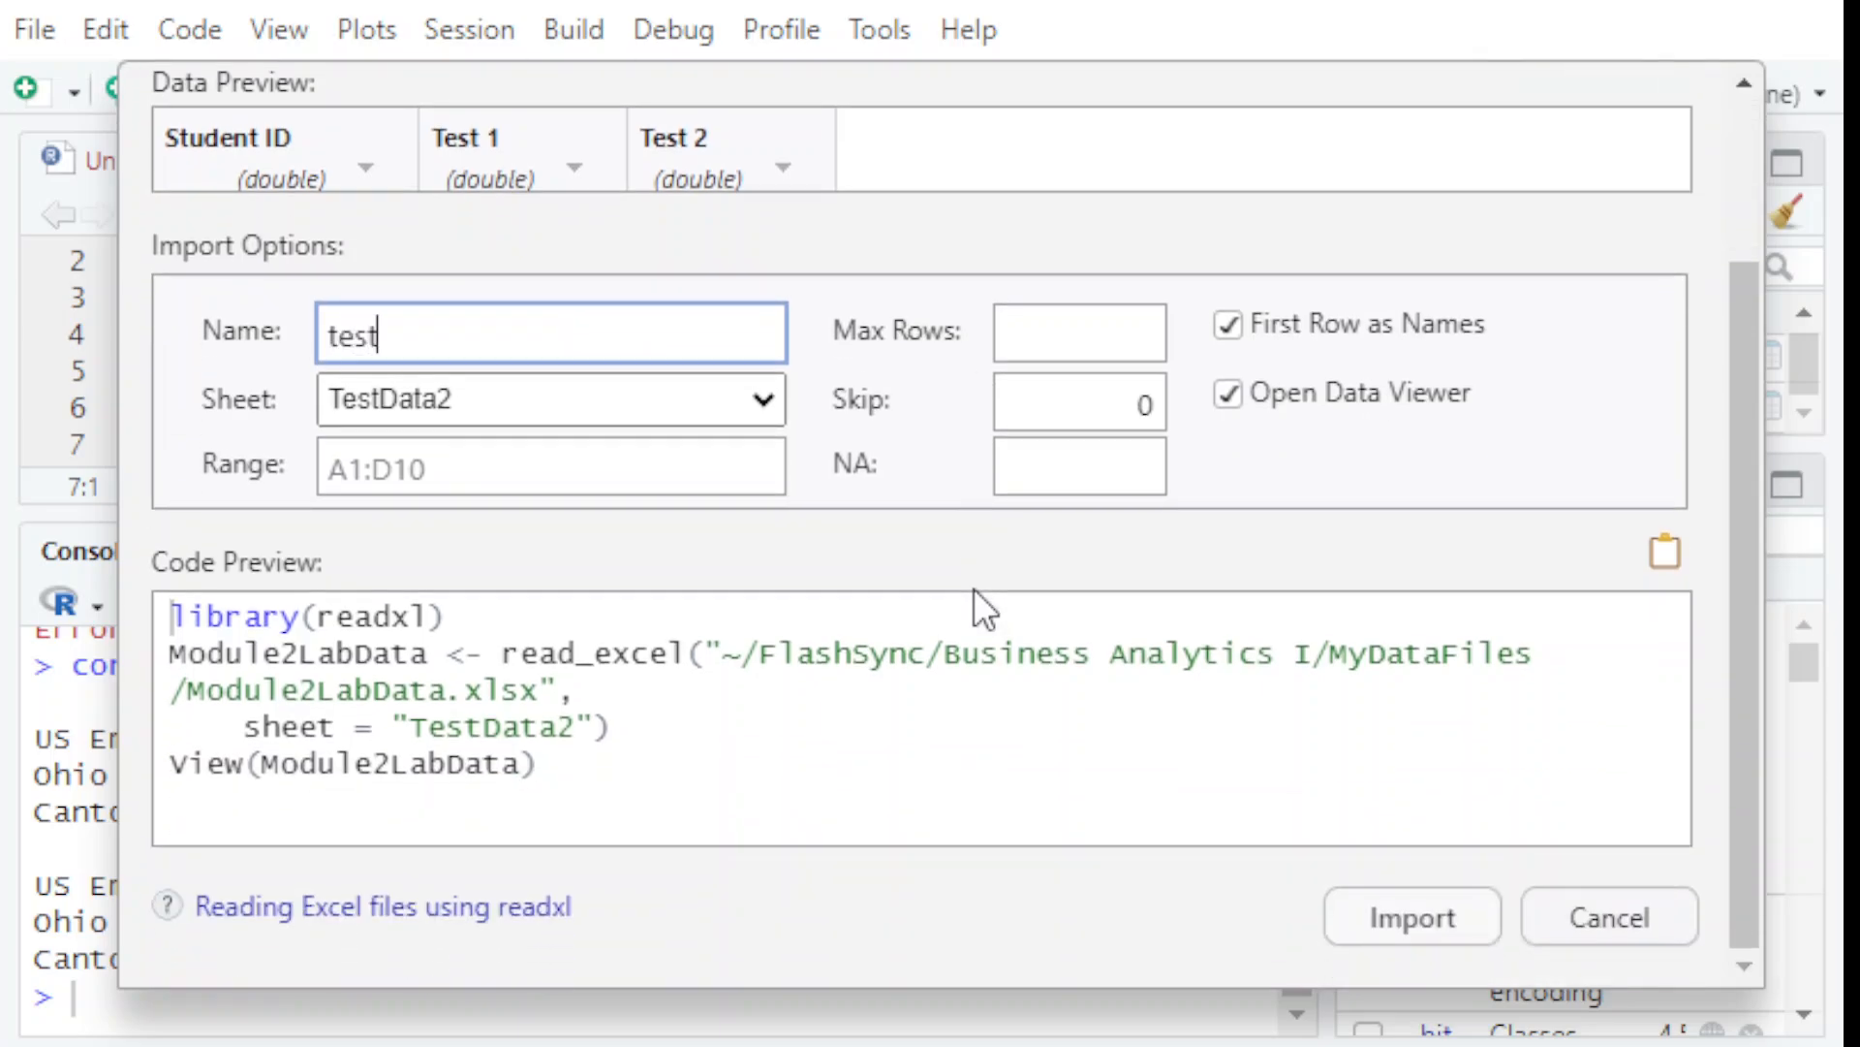
key(BackSpace)
key(BackSpace)
key(BackSpace)
key(BackSpace)
text(TestData21)
key(BackSpace)
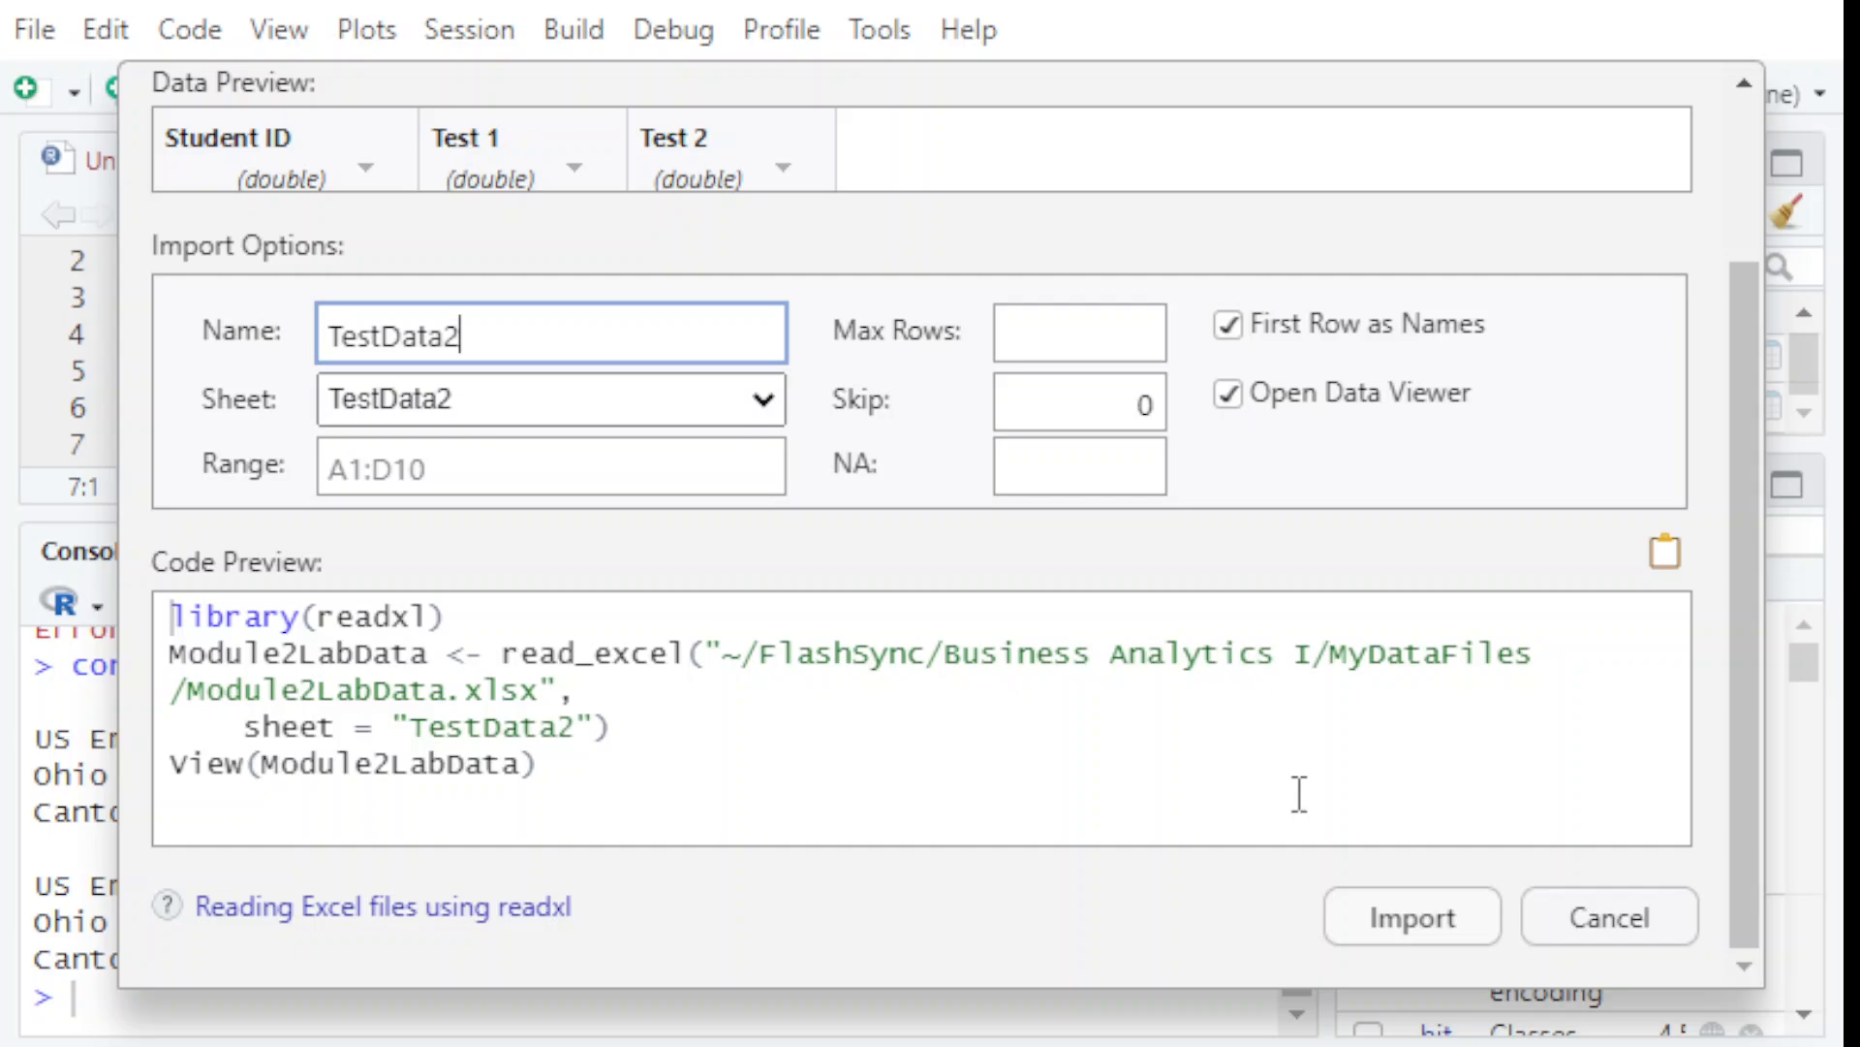
click(1402, 920)
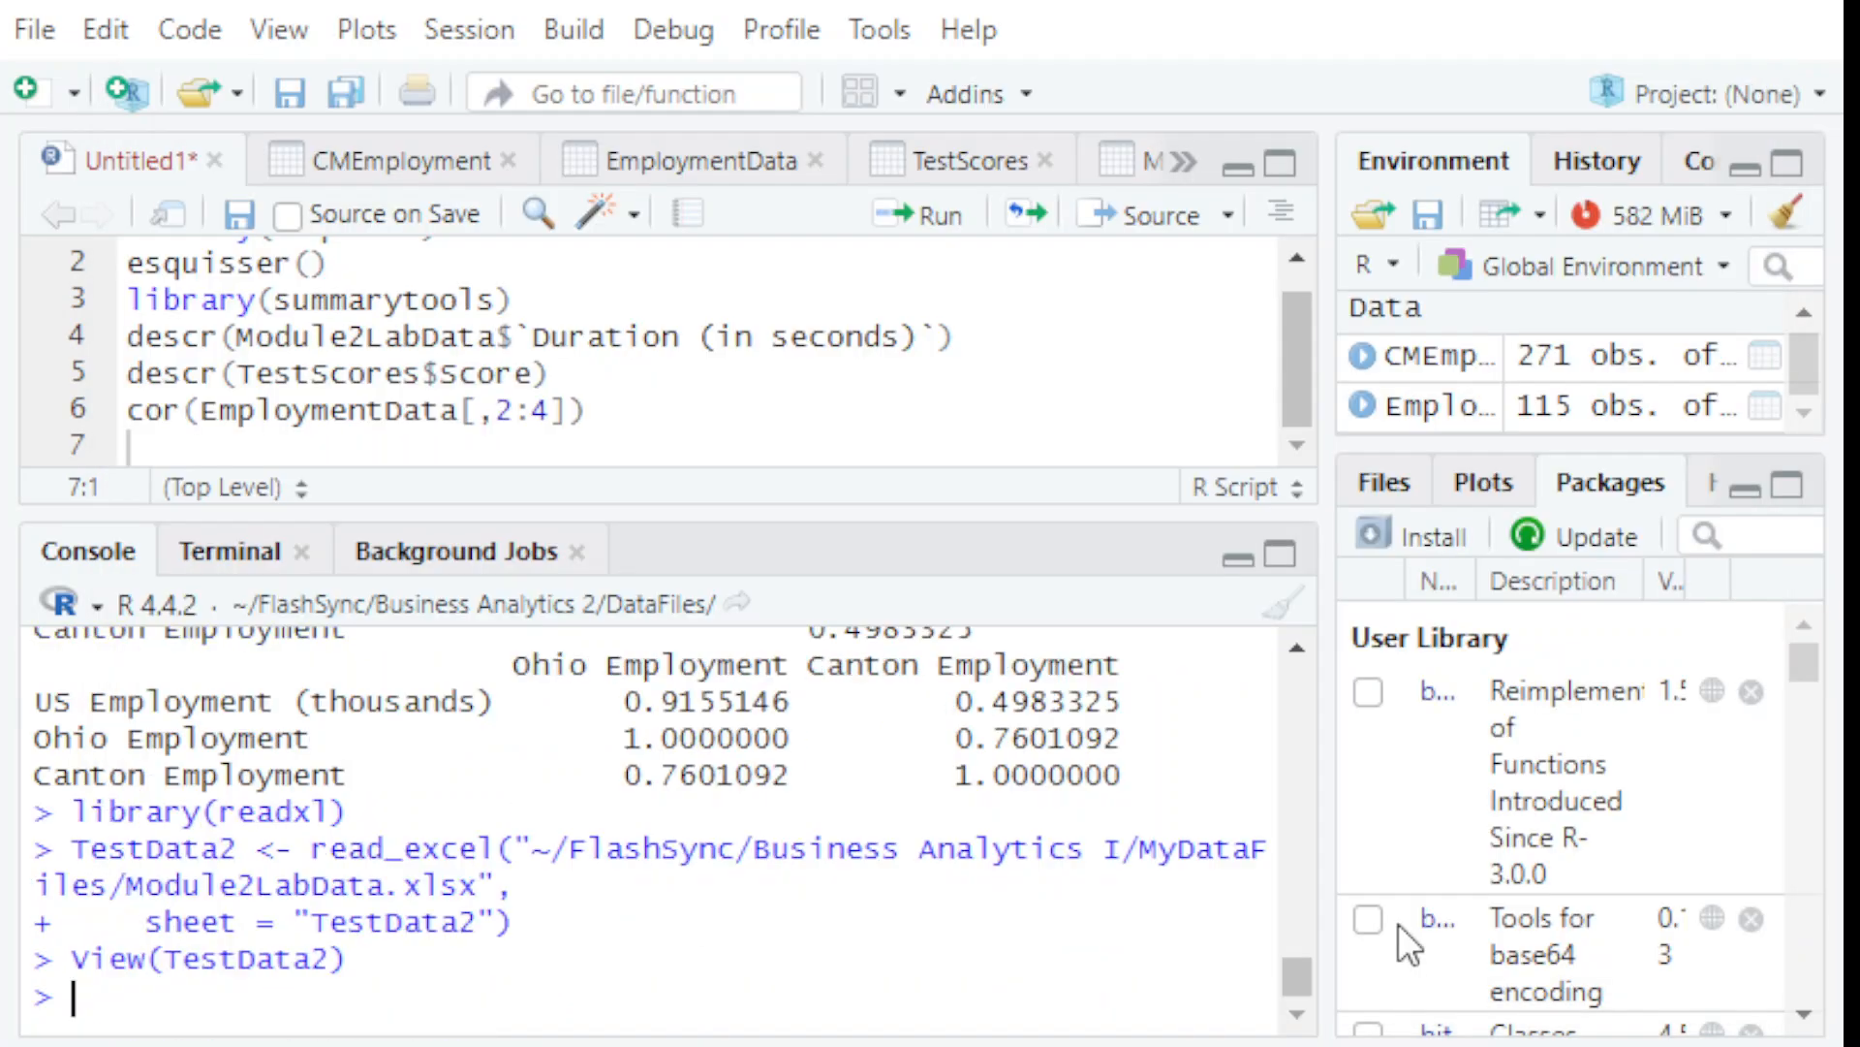
- Begin an lm() call on line 7 of the Untitled1 script with TestData2$`Test 2` as the response variable
click(74, 161)
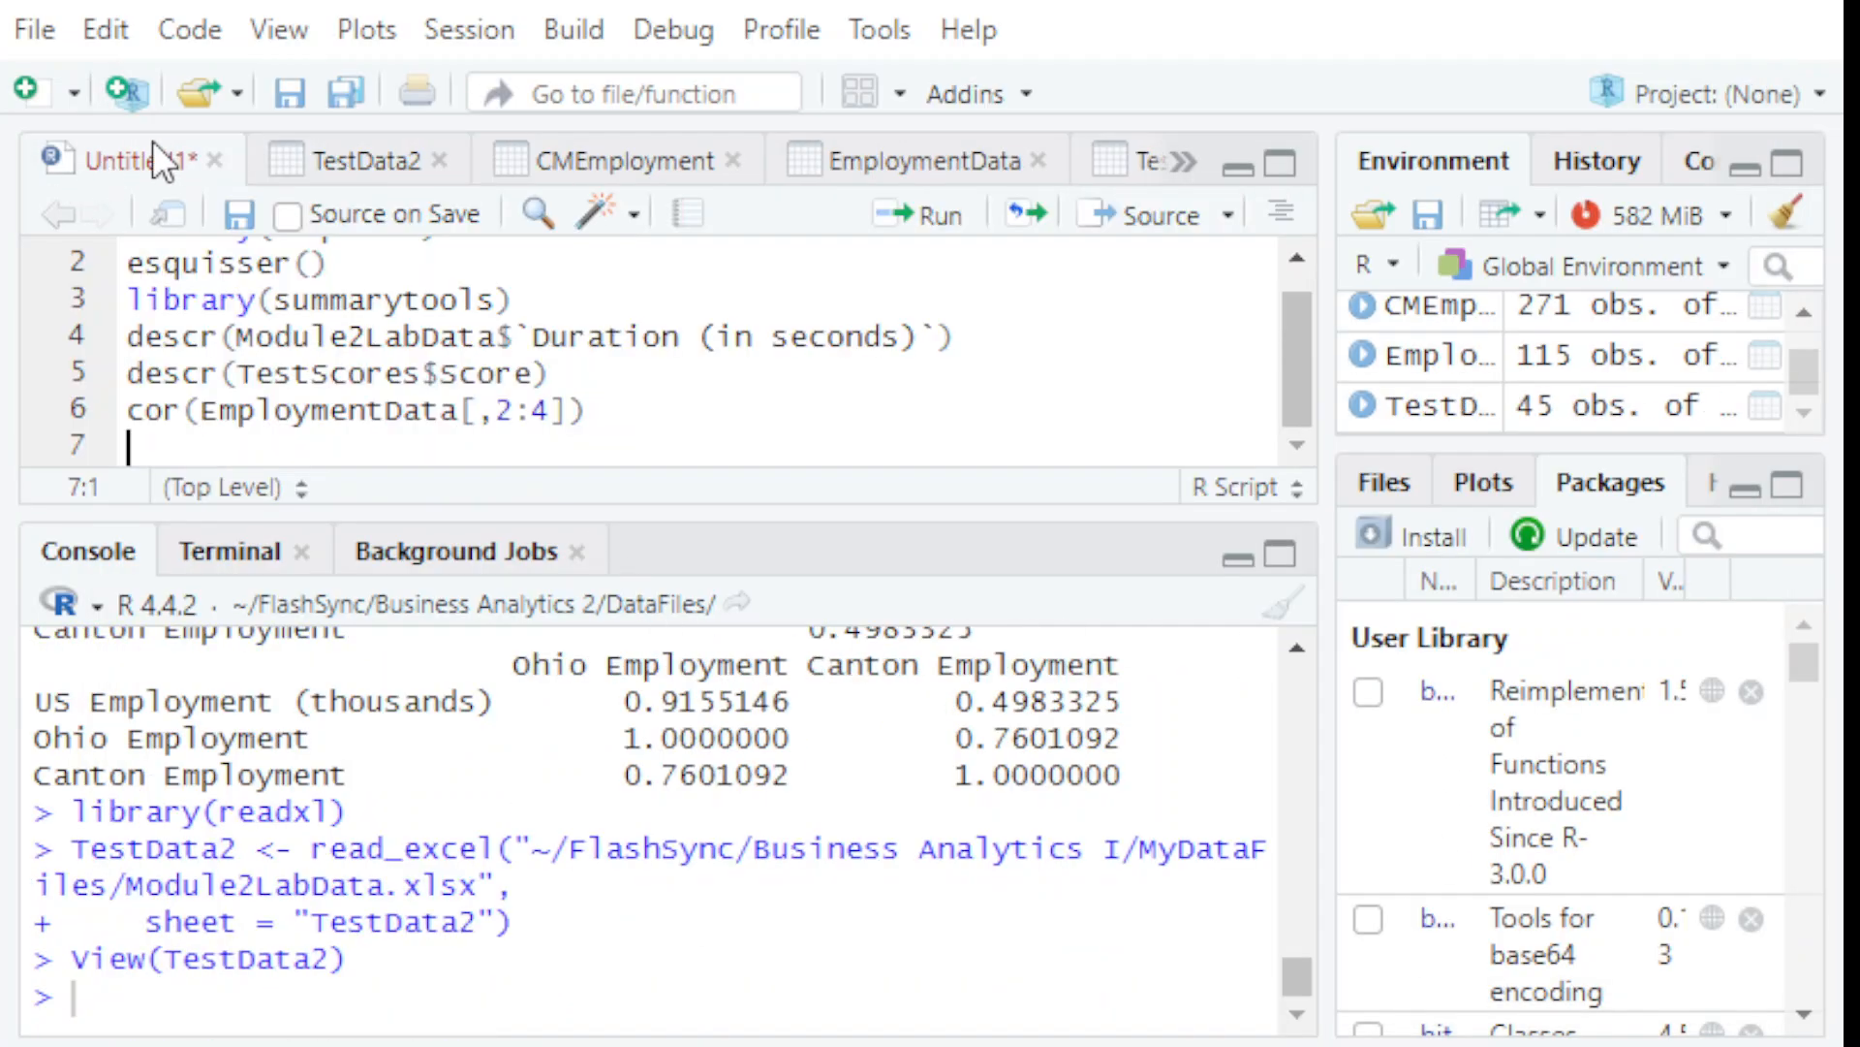
text(lm()
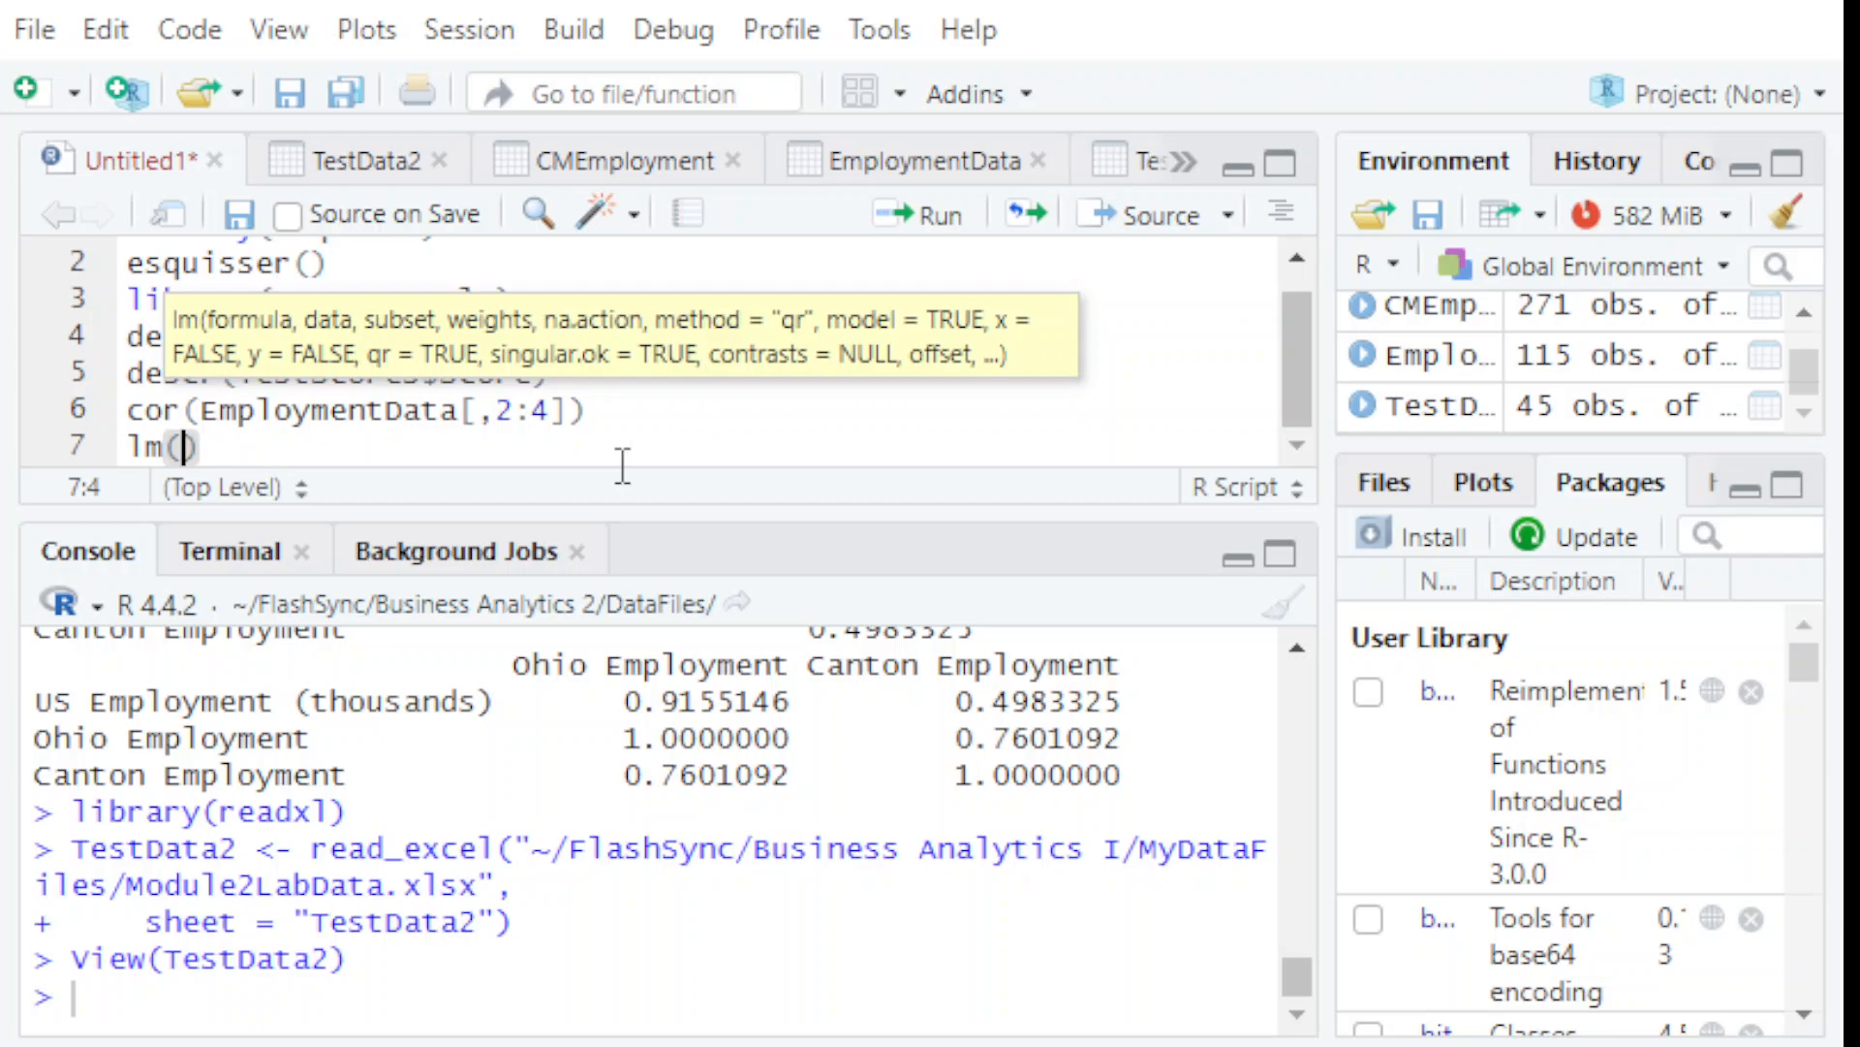
text(Tse)
key(BackSpace)
key(BackSpace)
key(BackSpace)
text(TestData2)
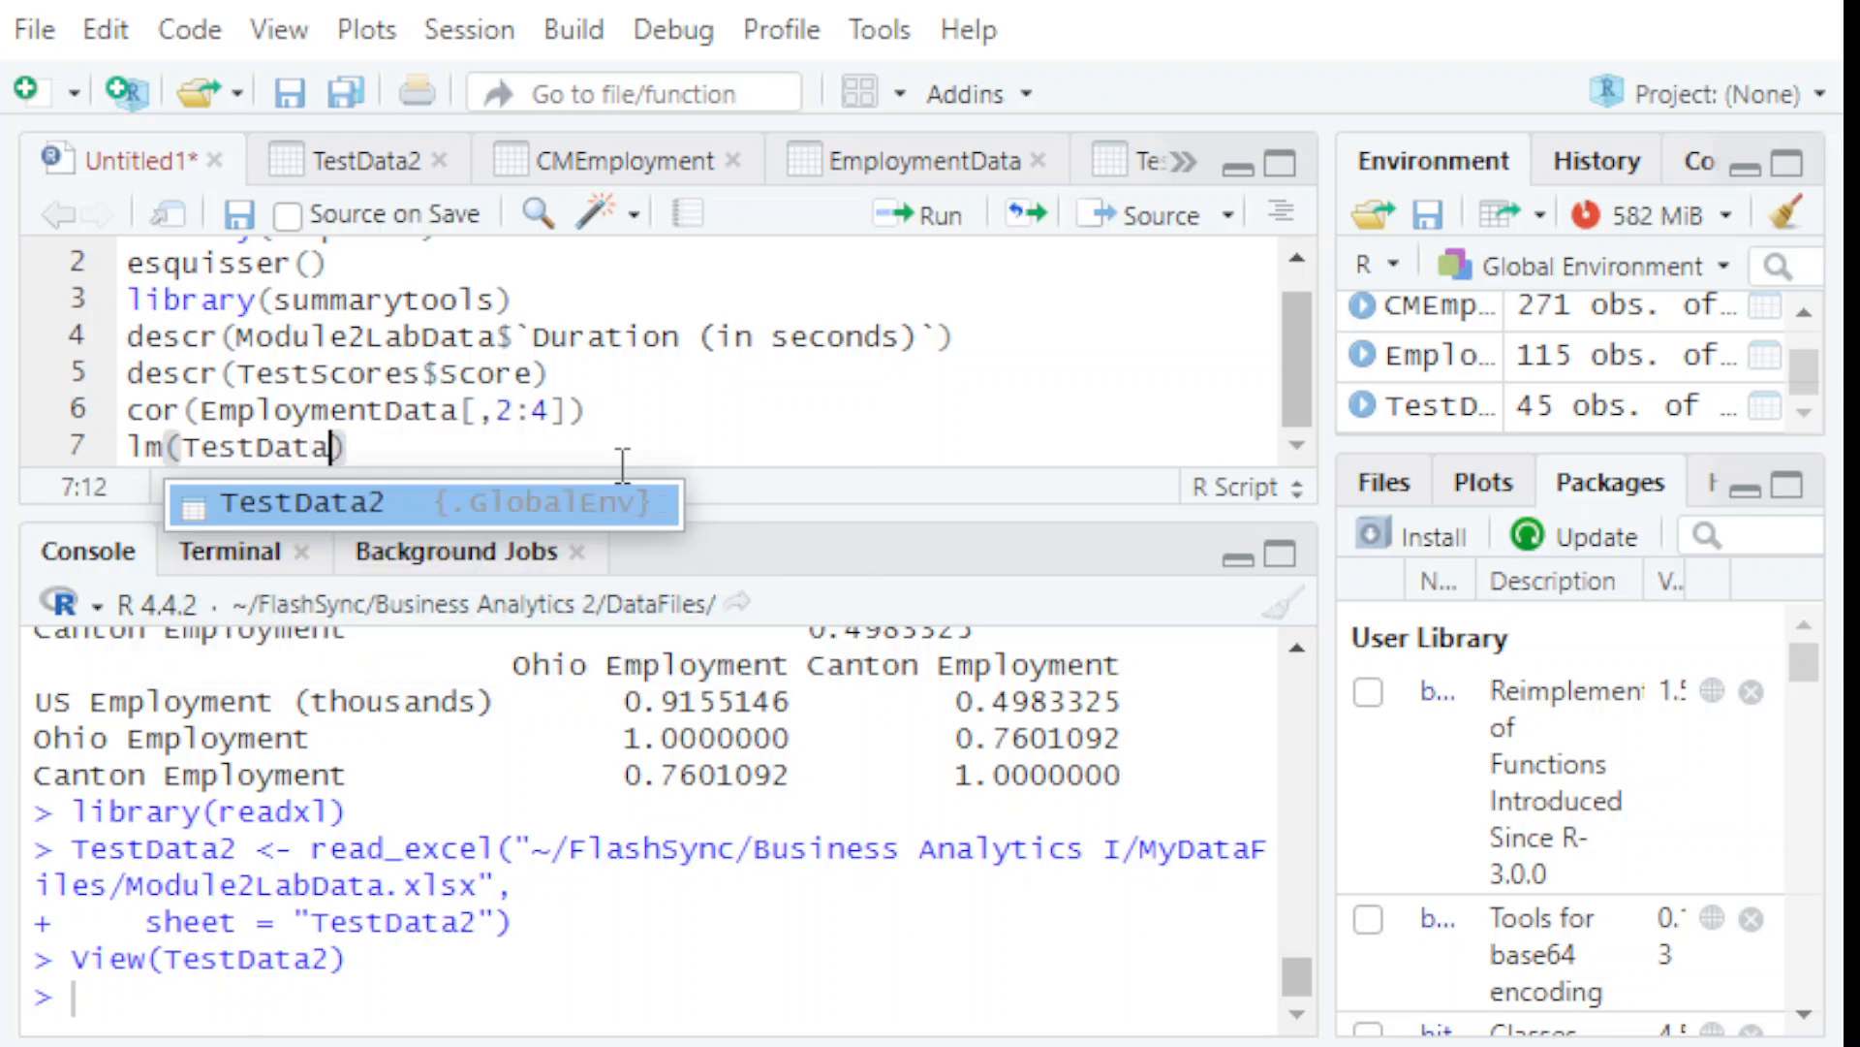
text($)
key(Down)
key(Down)
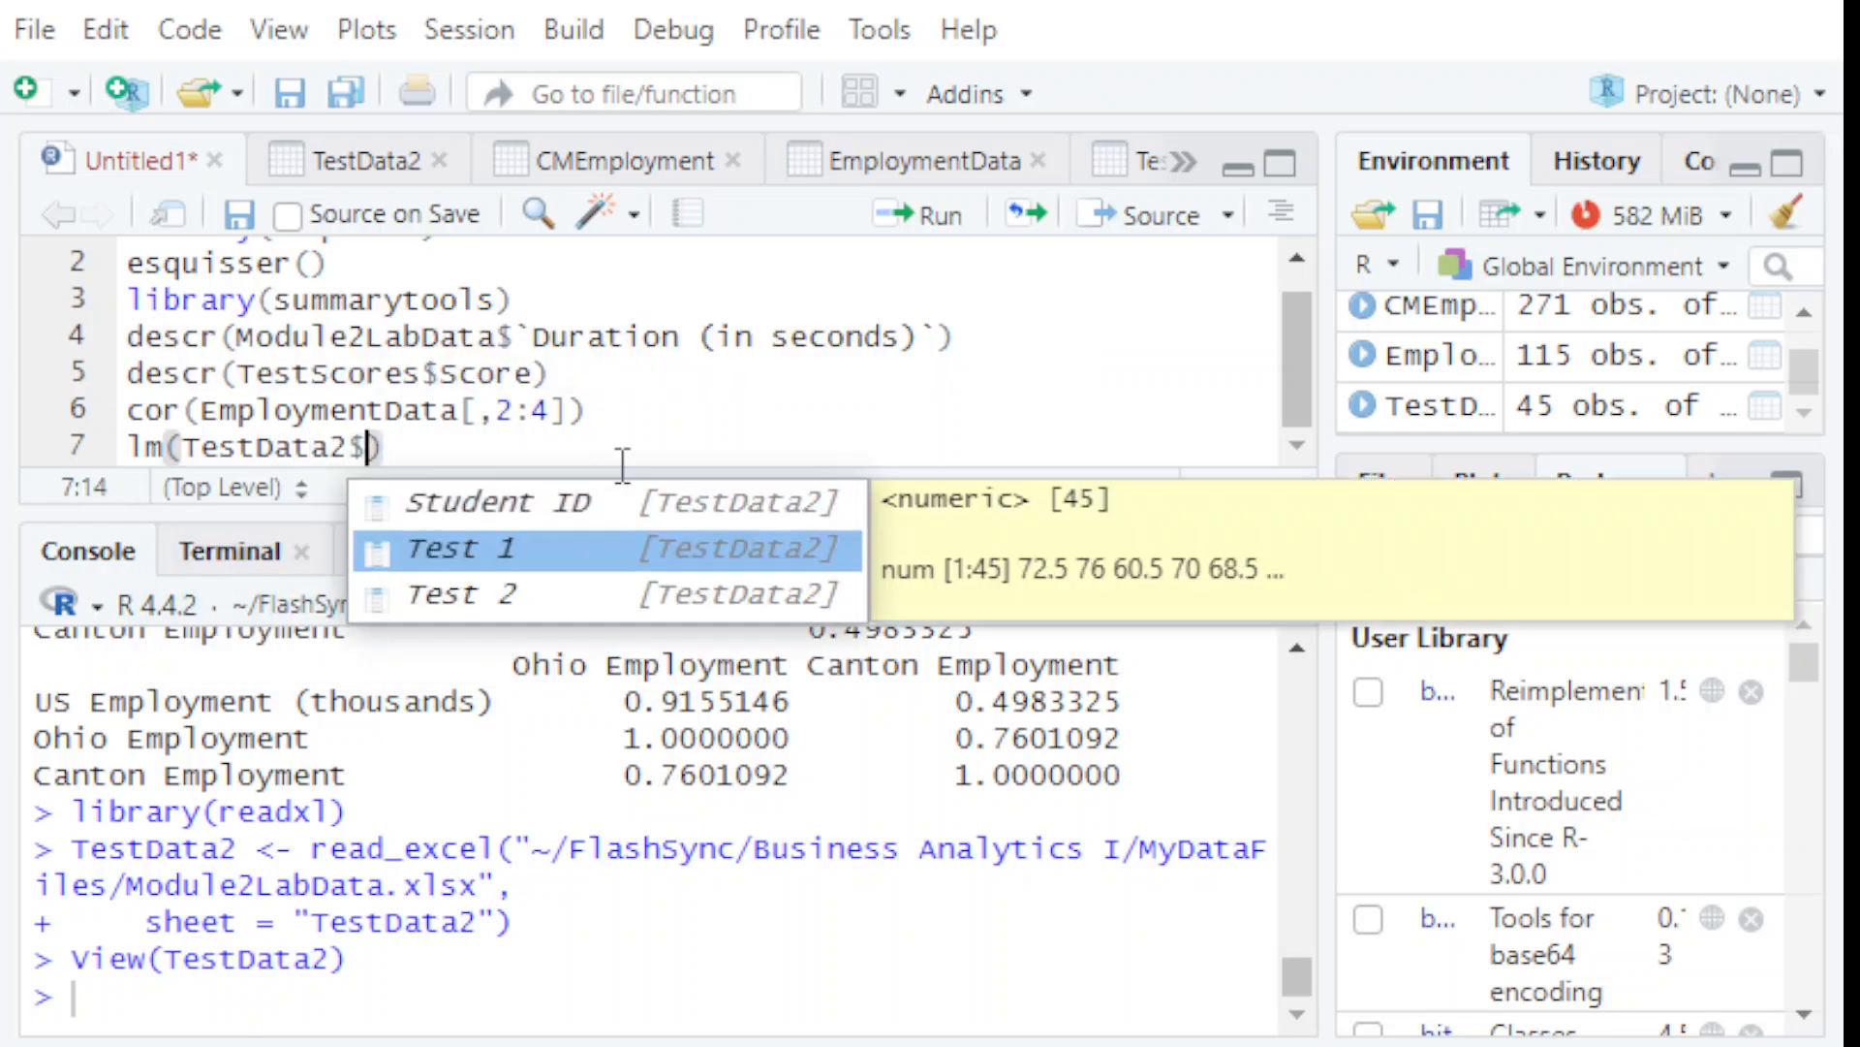
key(Return)
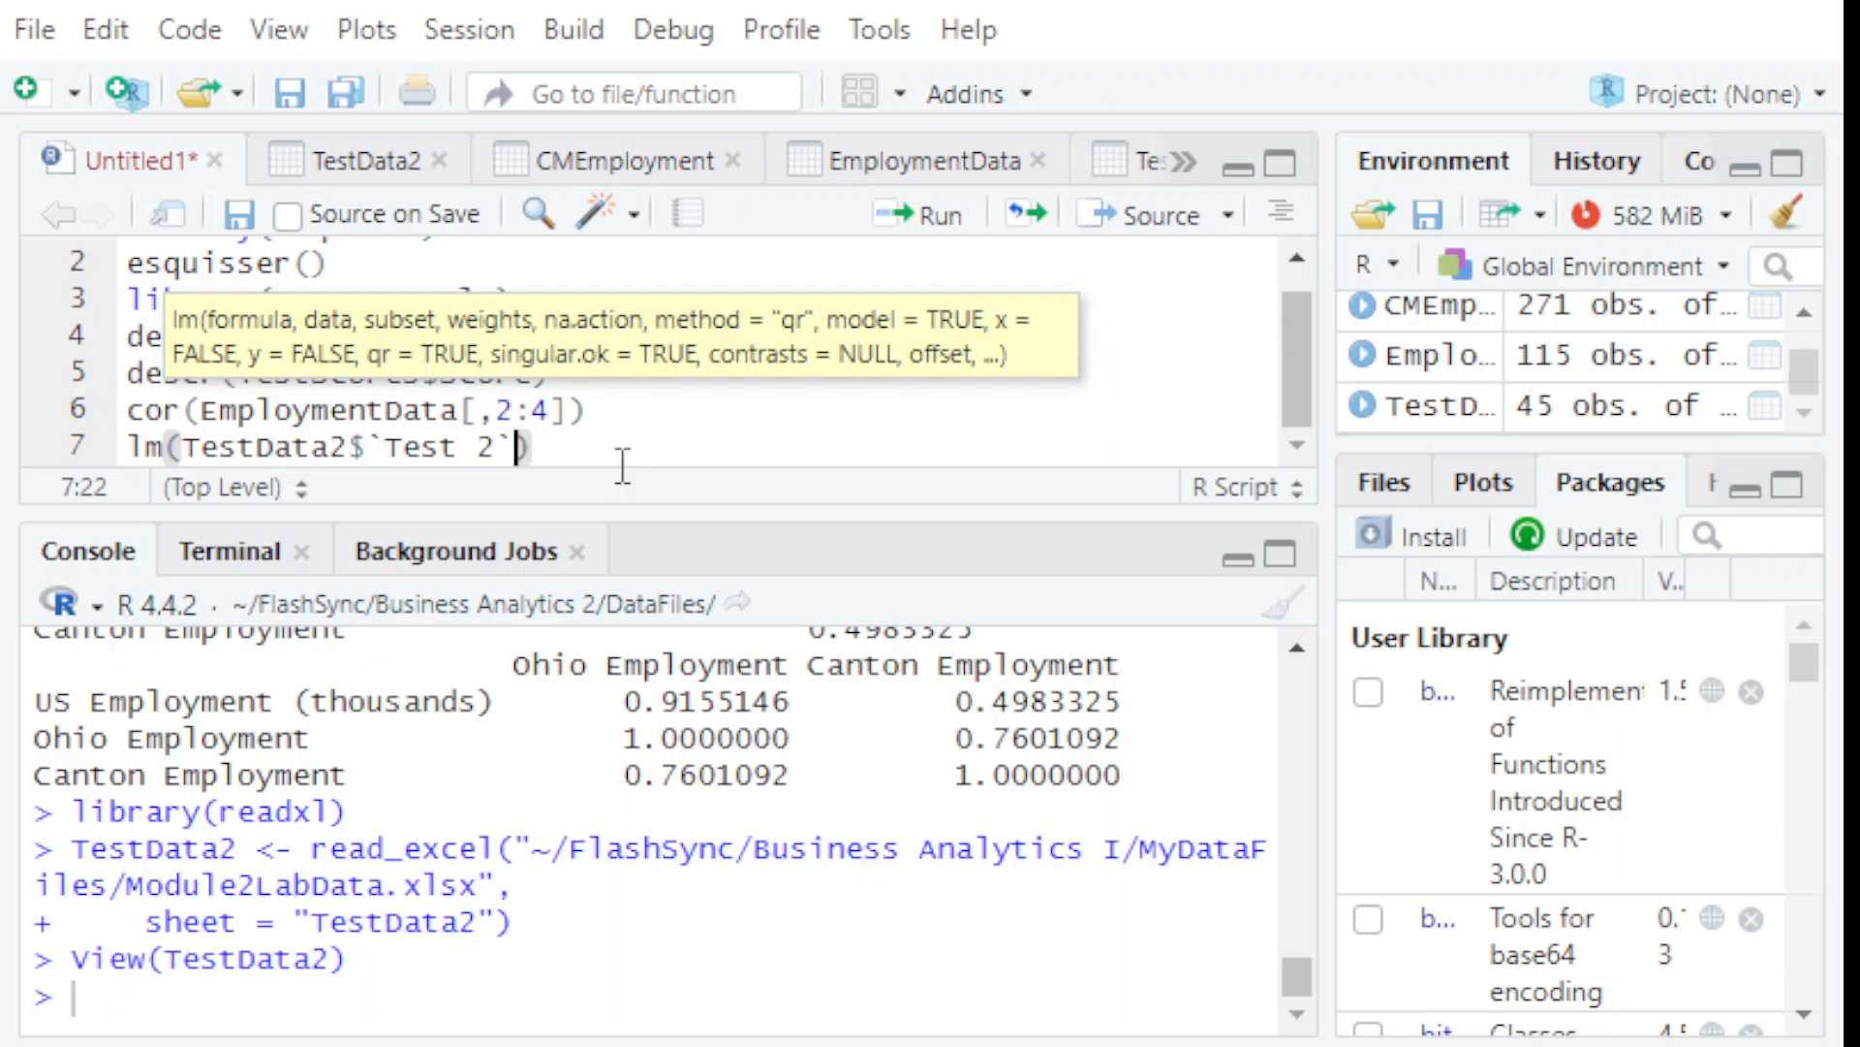
- Complete the regression formula with ~TestData2$`Test 1` as the predictor
text(~Test)
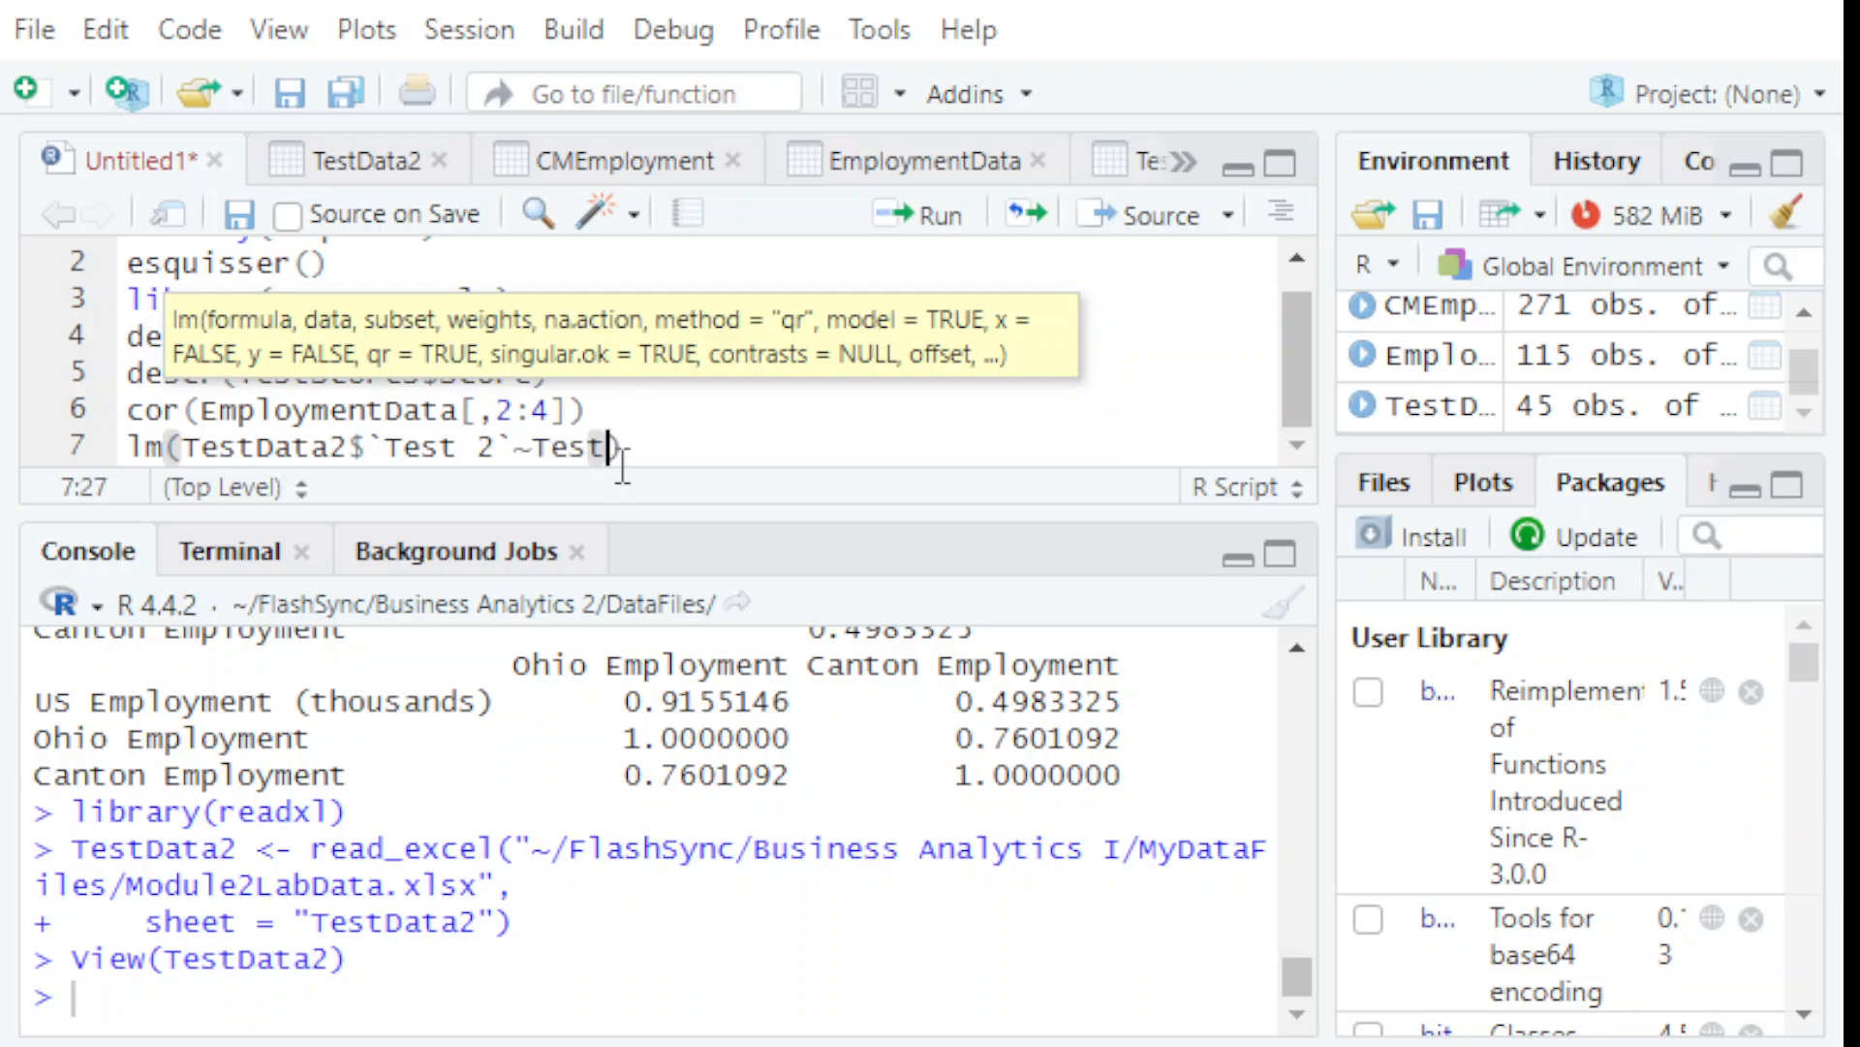
key(Return)
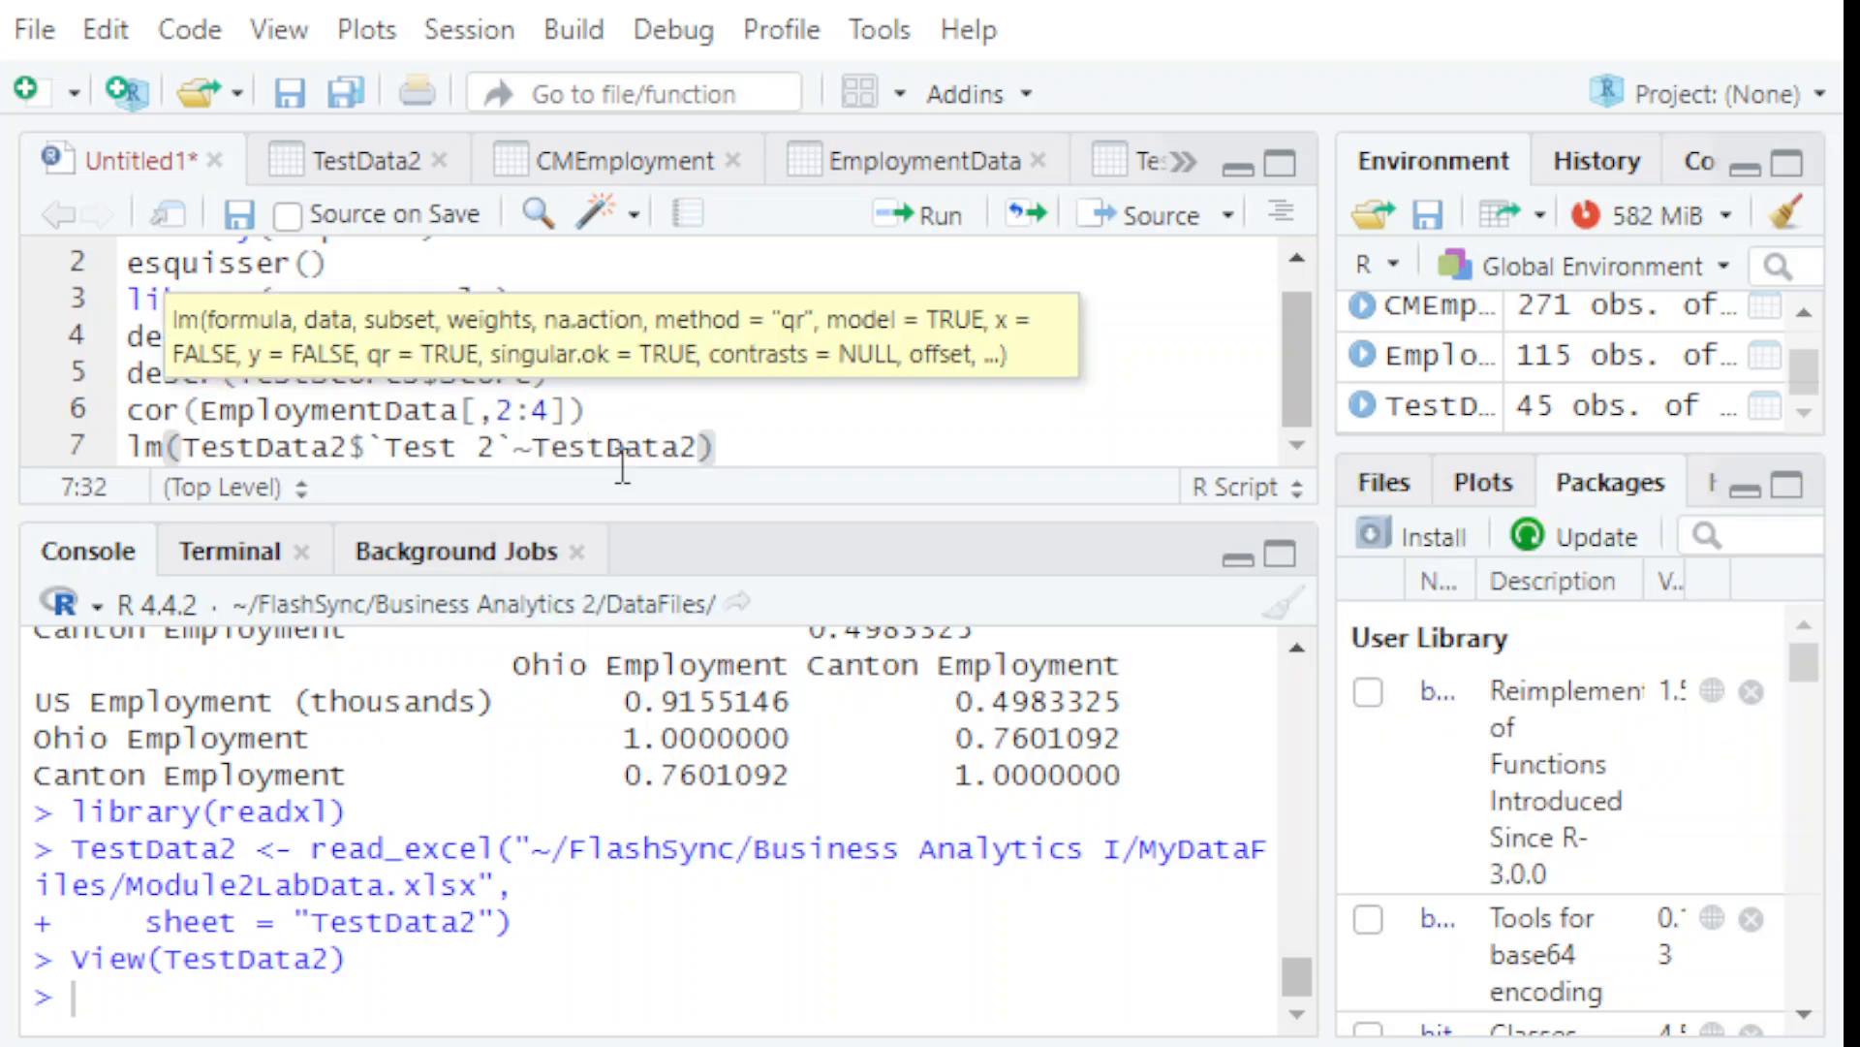
text($)
key(Down)
key(Return)
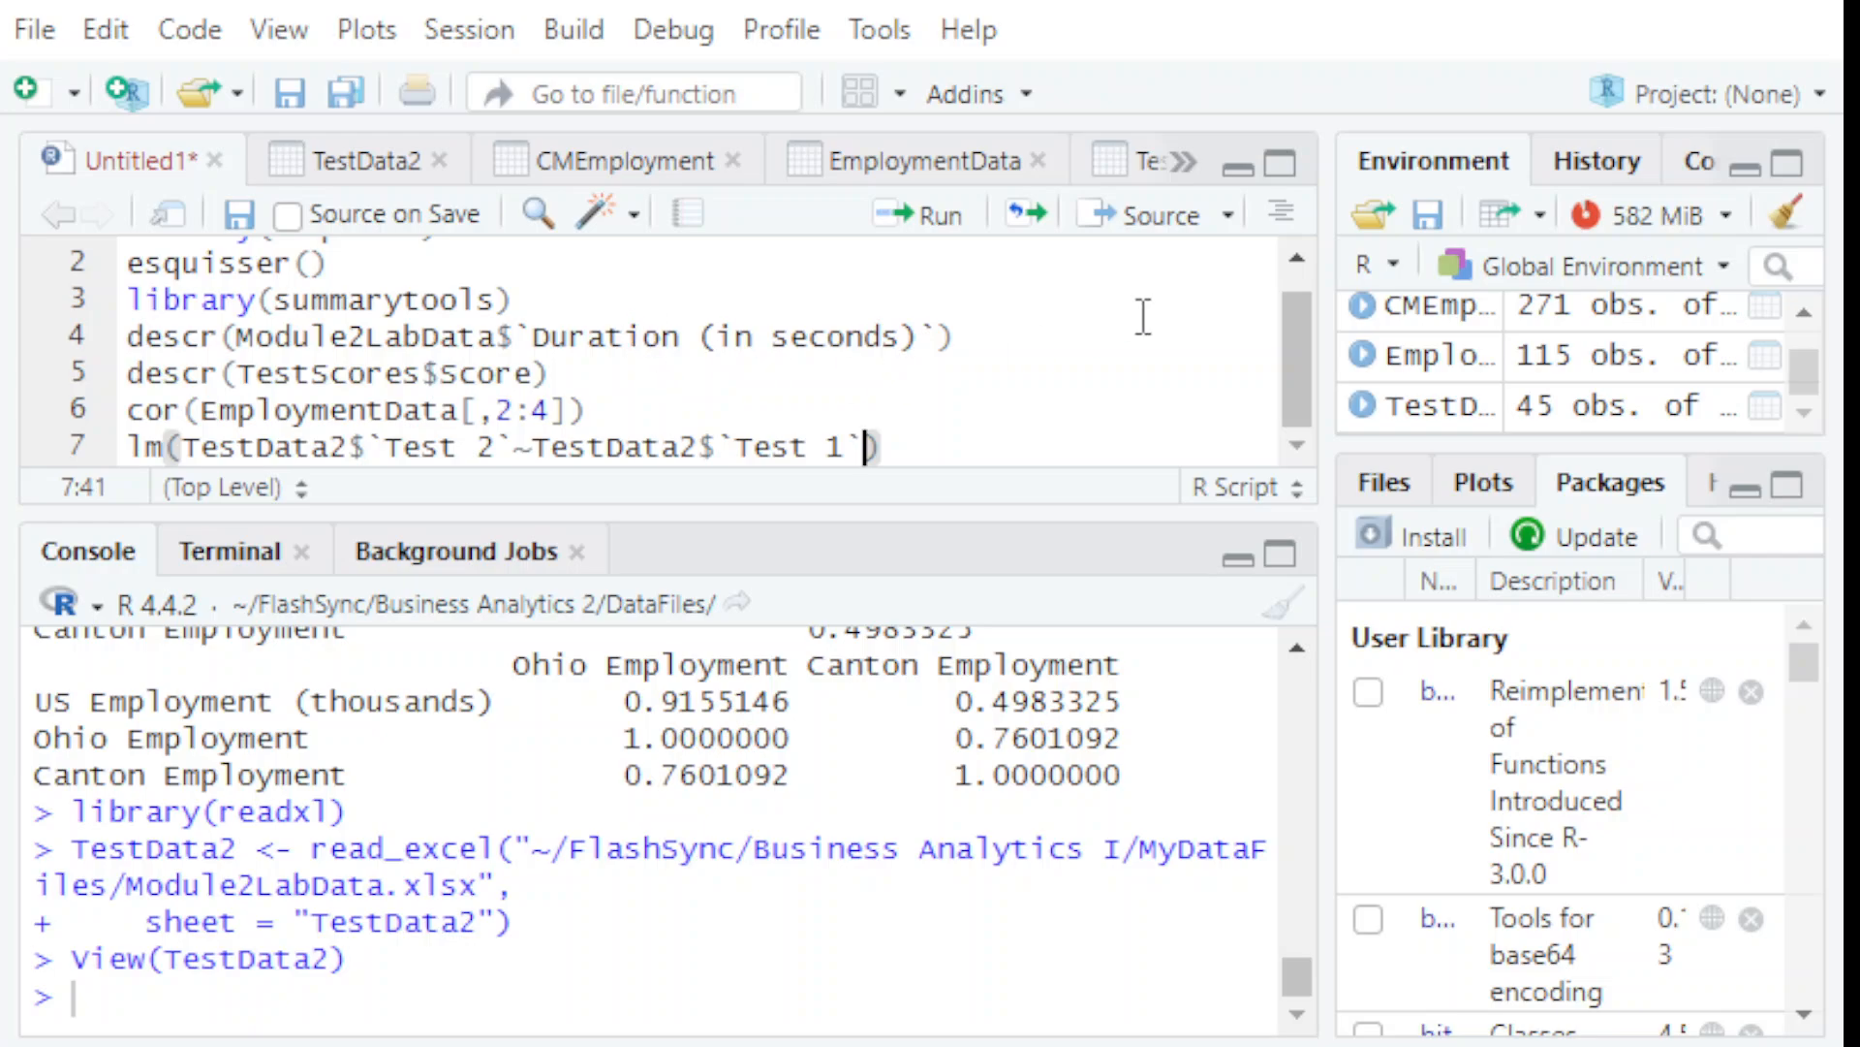
- Run the lm() line of the script and examine the intercept and the Test 1 coefficient in the output
click(929, 240)
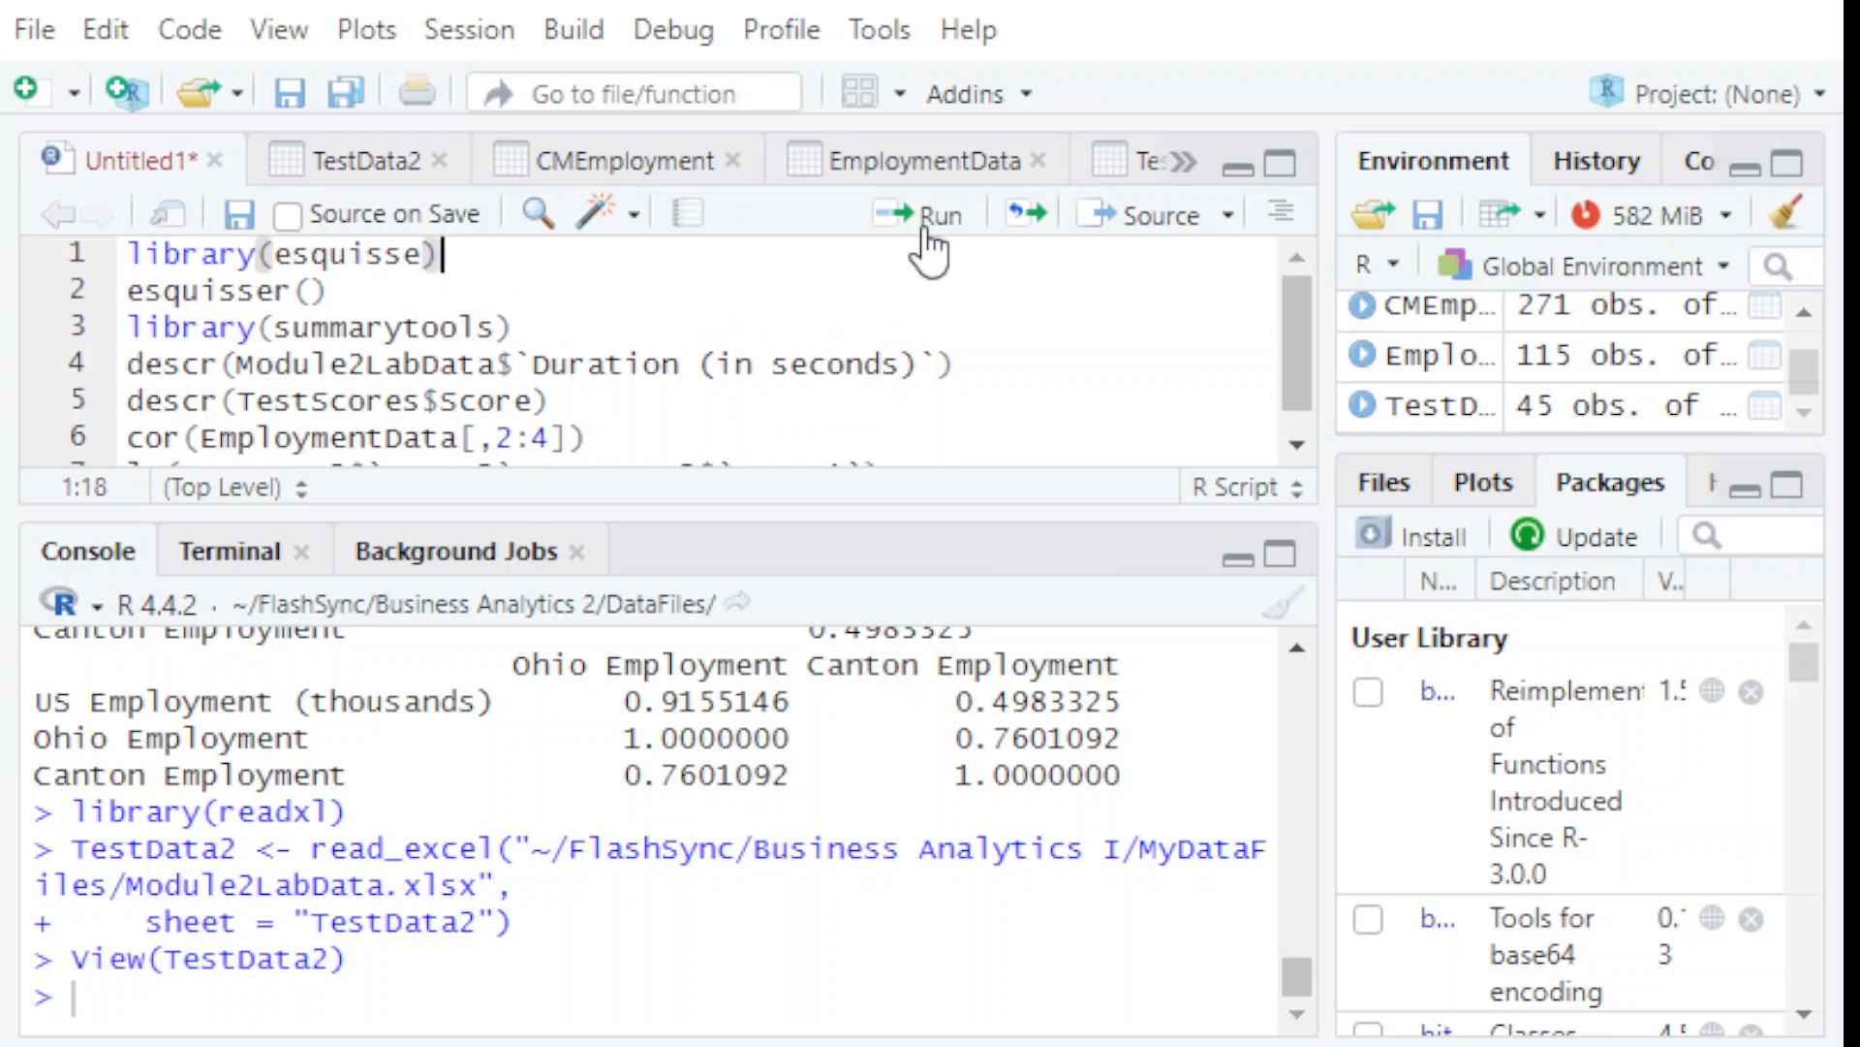
scroll(998, 399, down, 1)
click(971, 474)
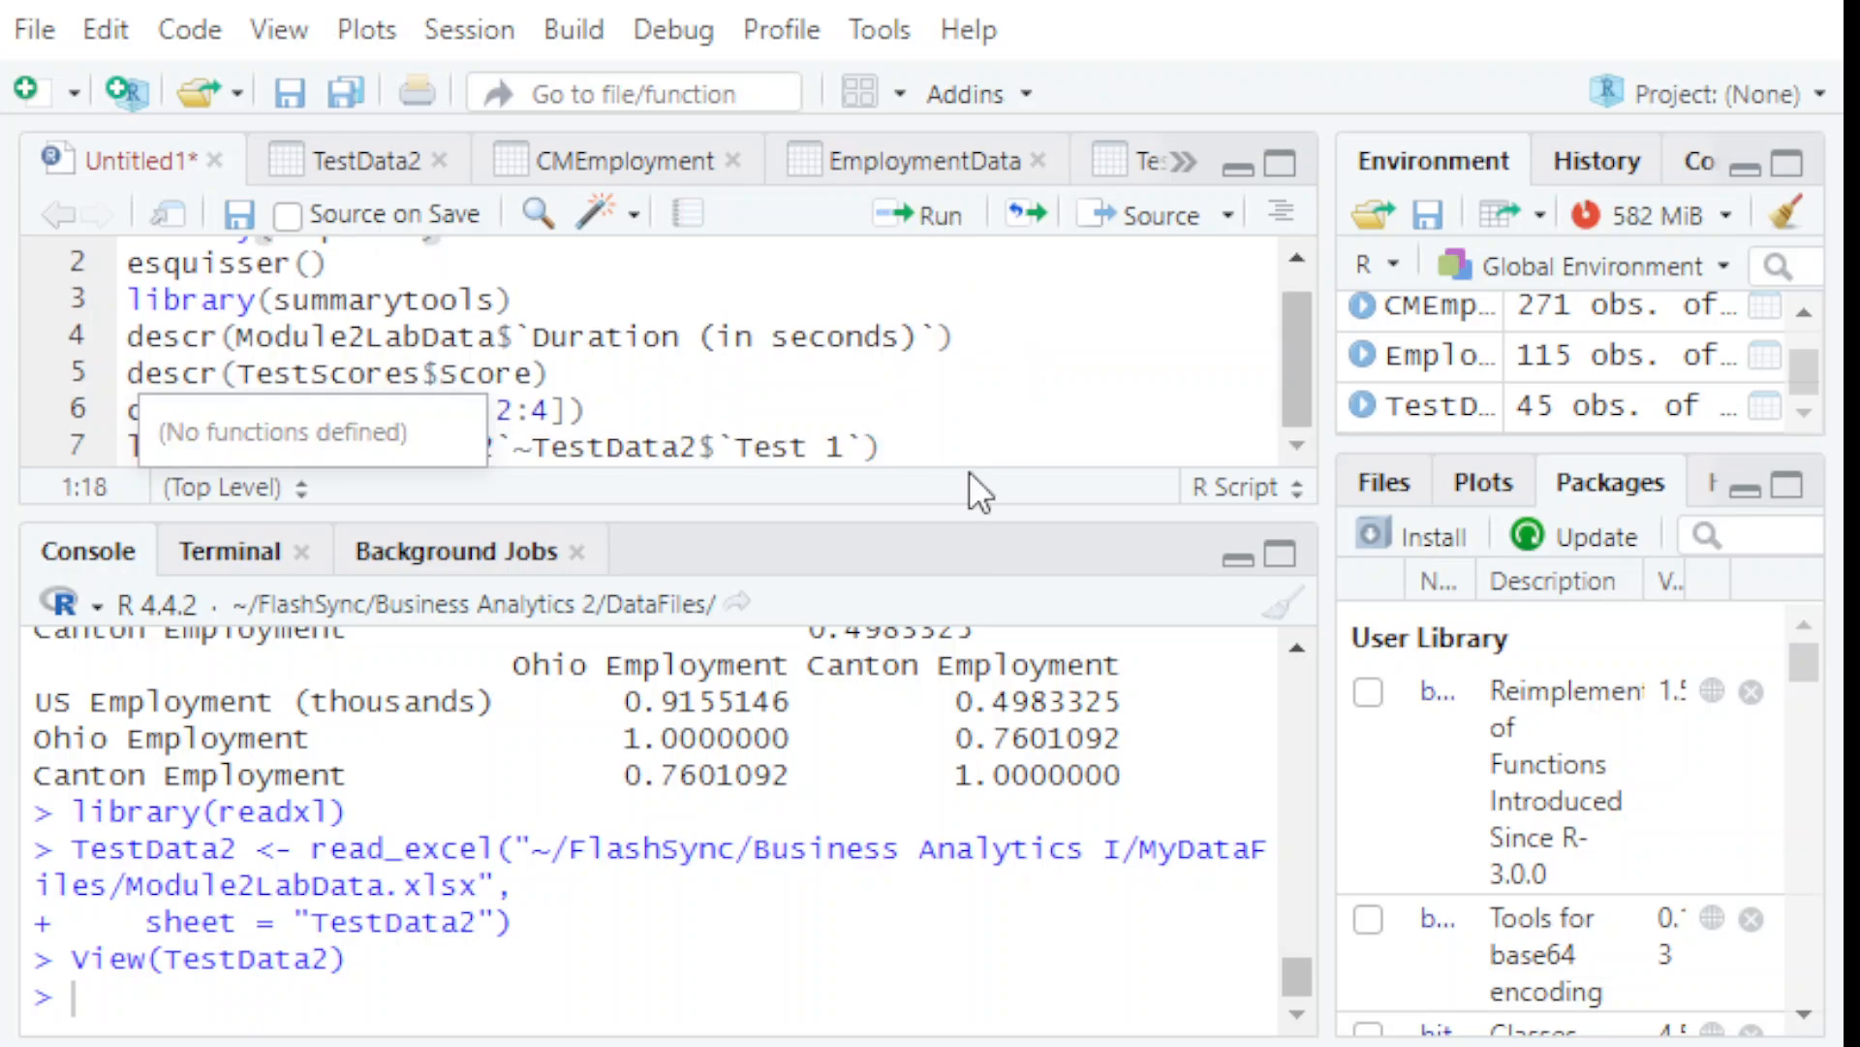
click(969, 471)
click(911, 441)
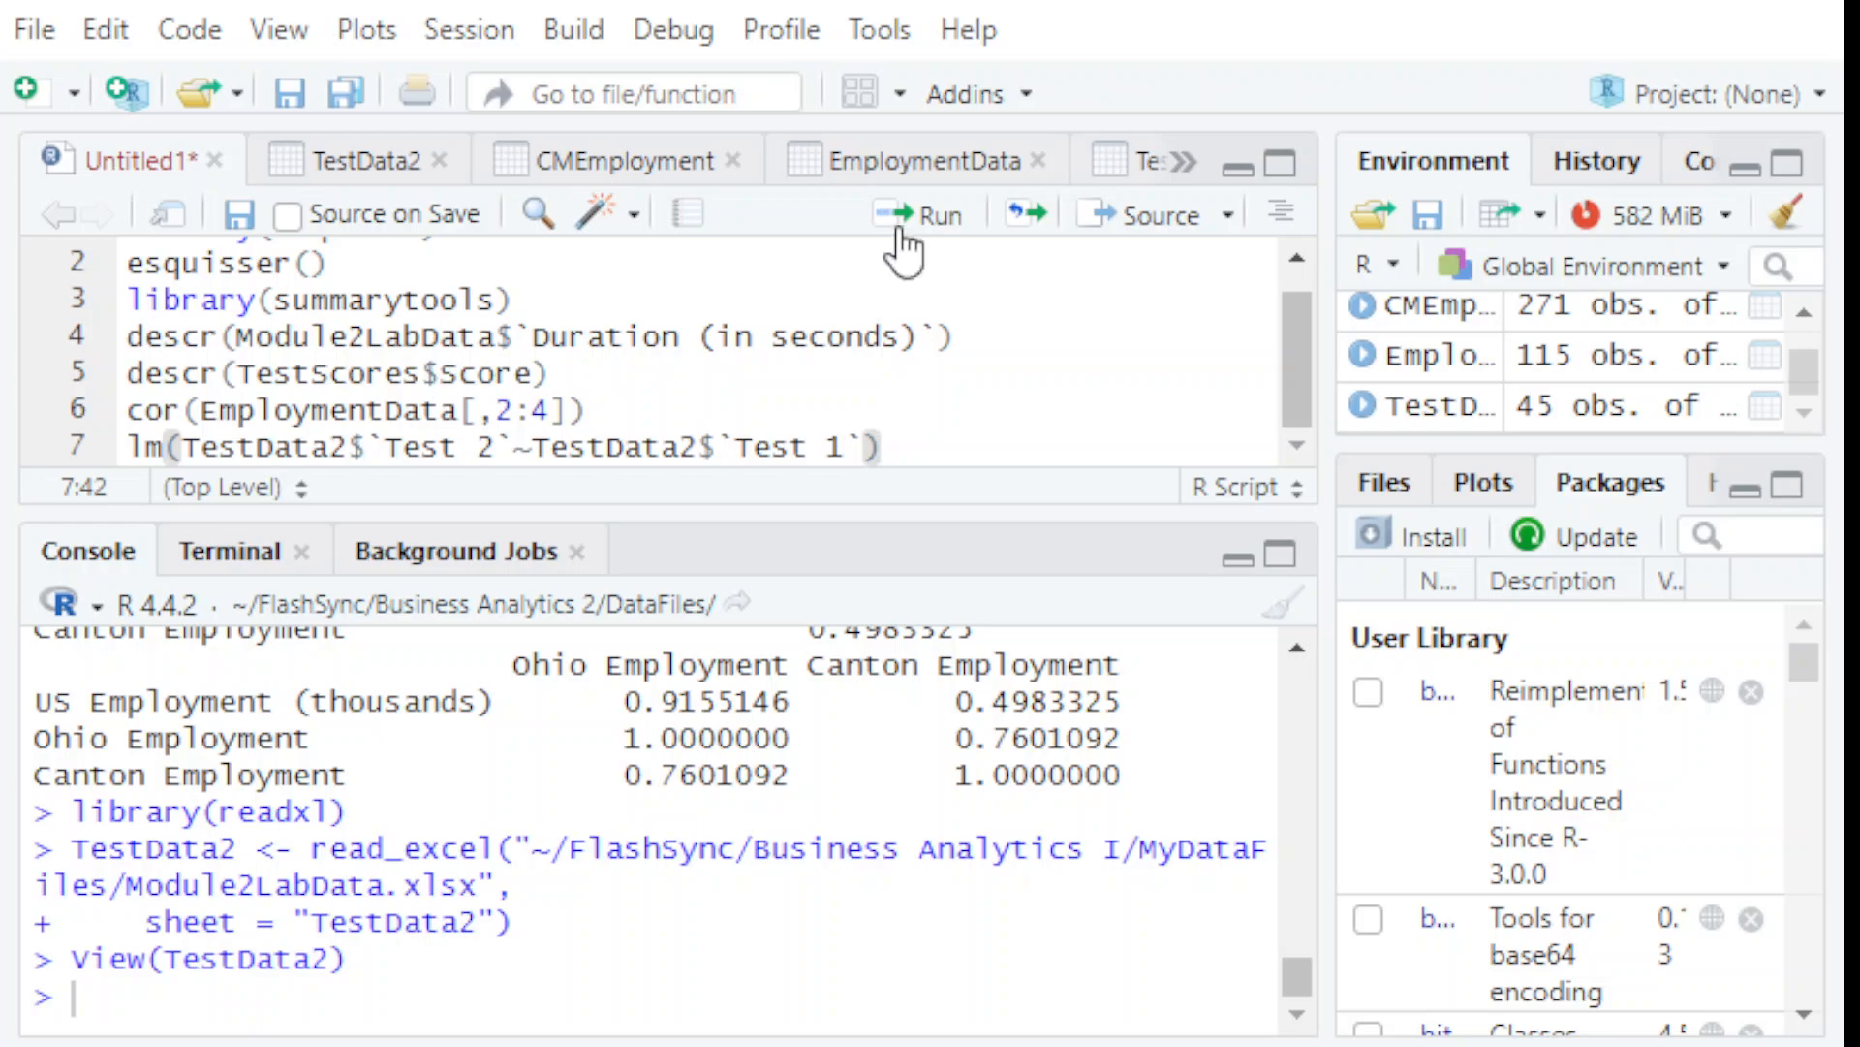
click(899, 231)
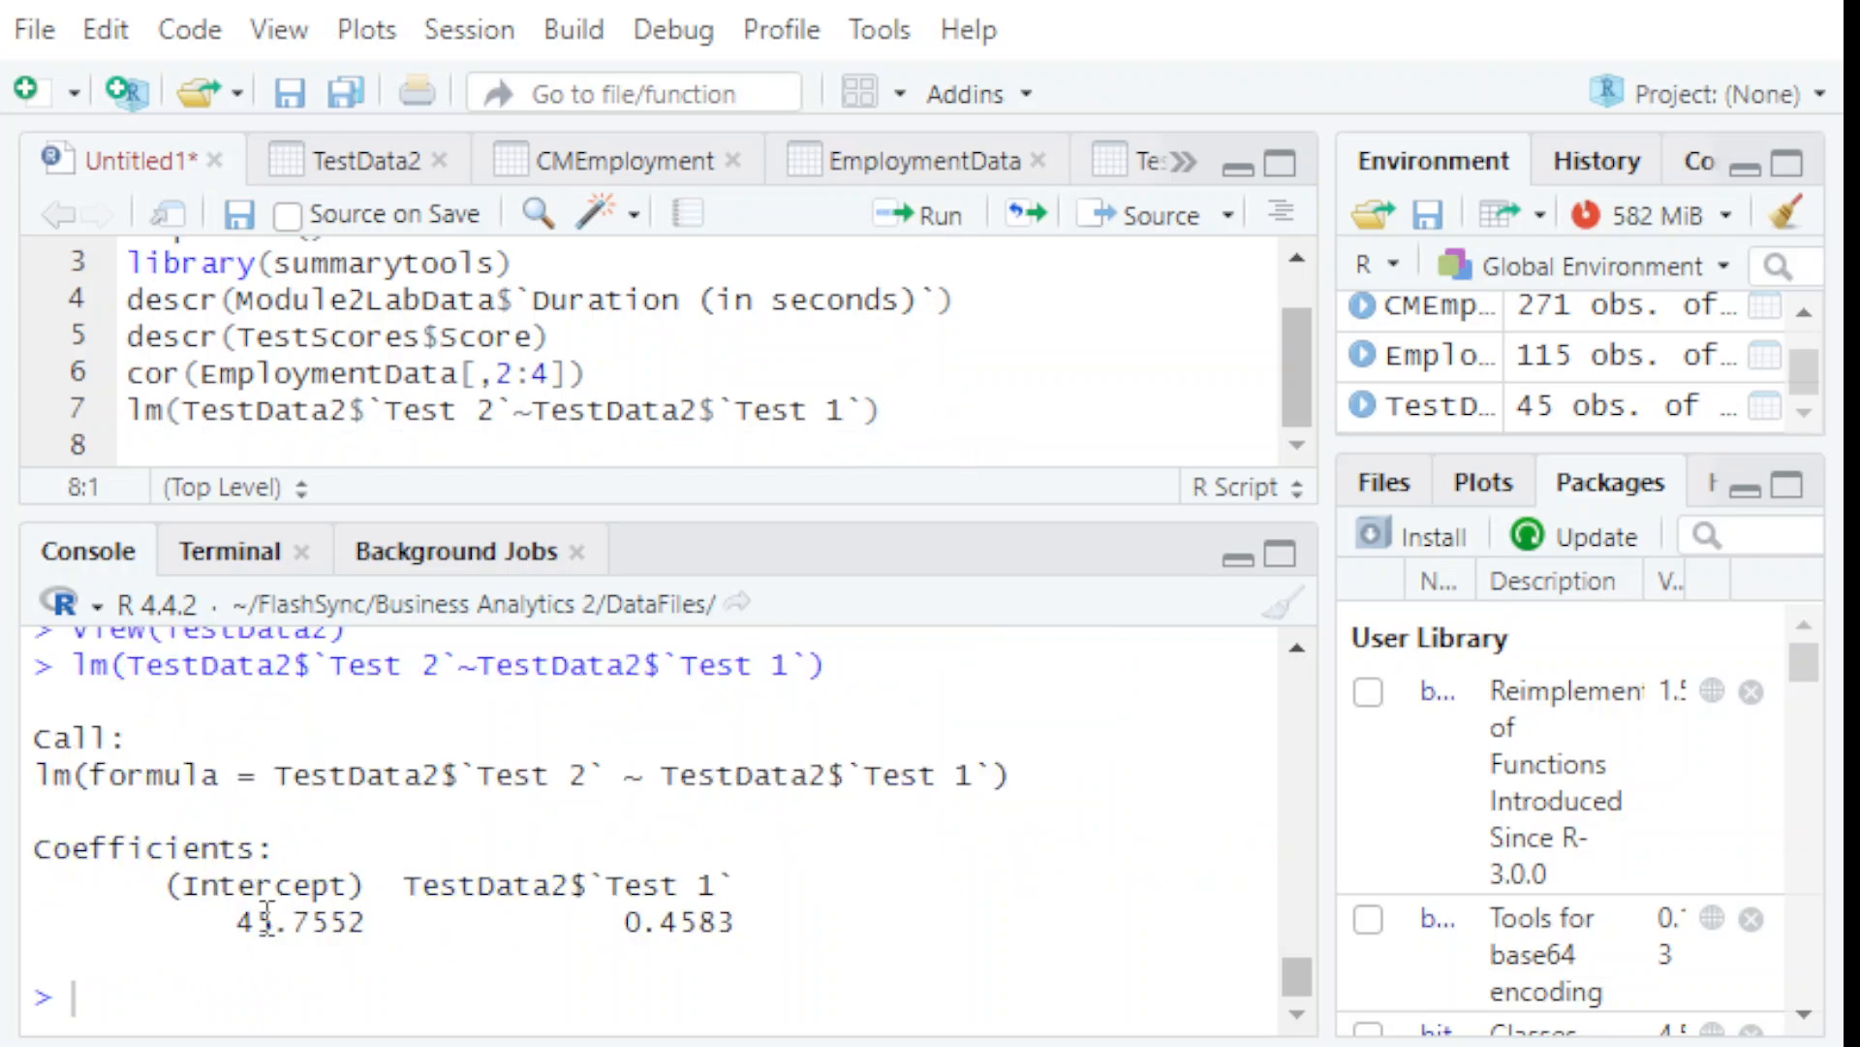
drag(236, 920, 378, 921)
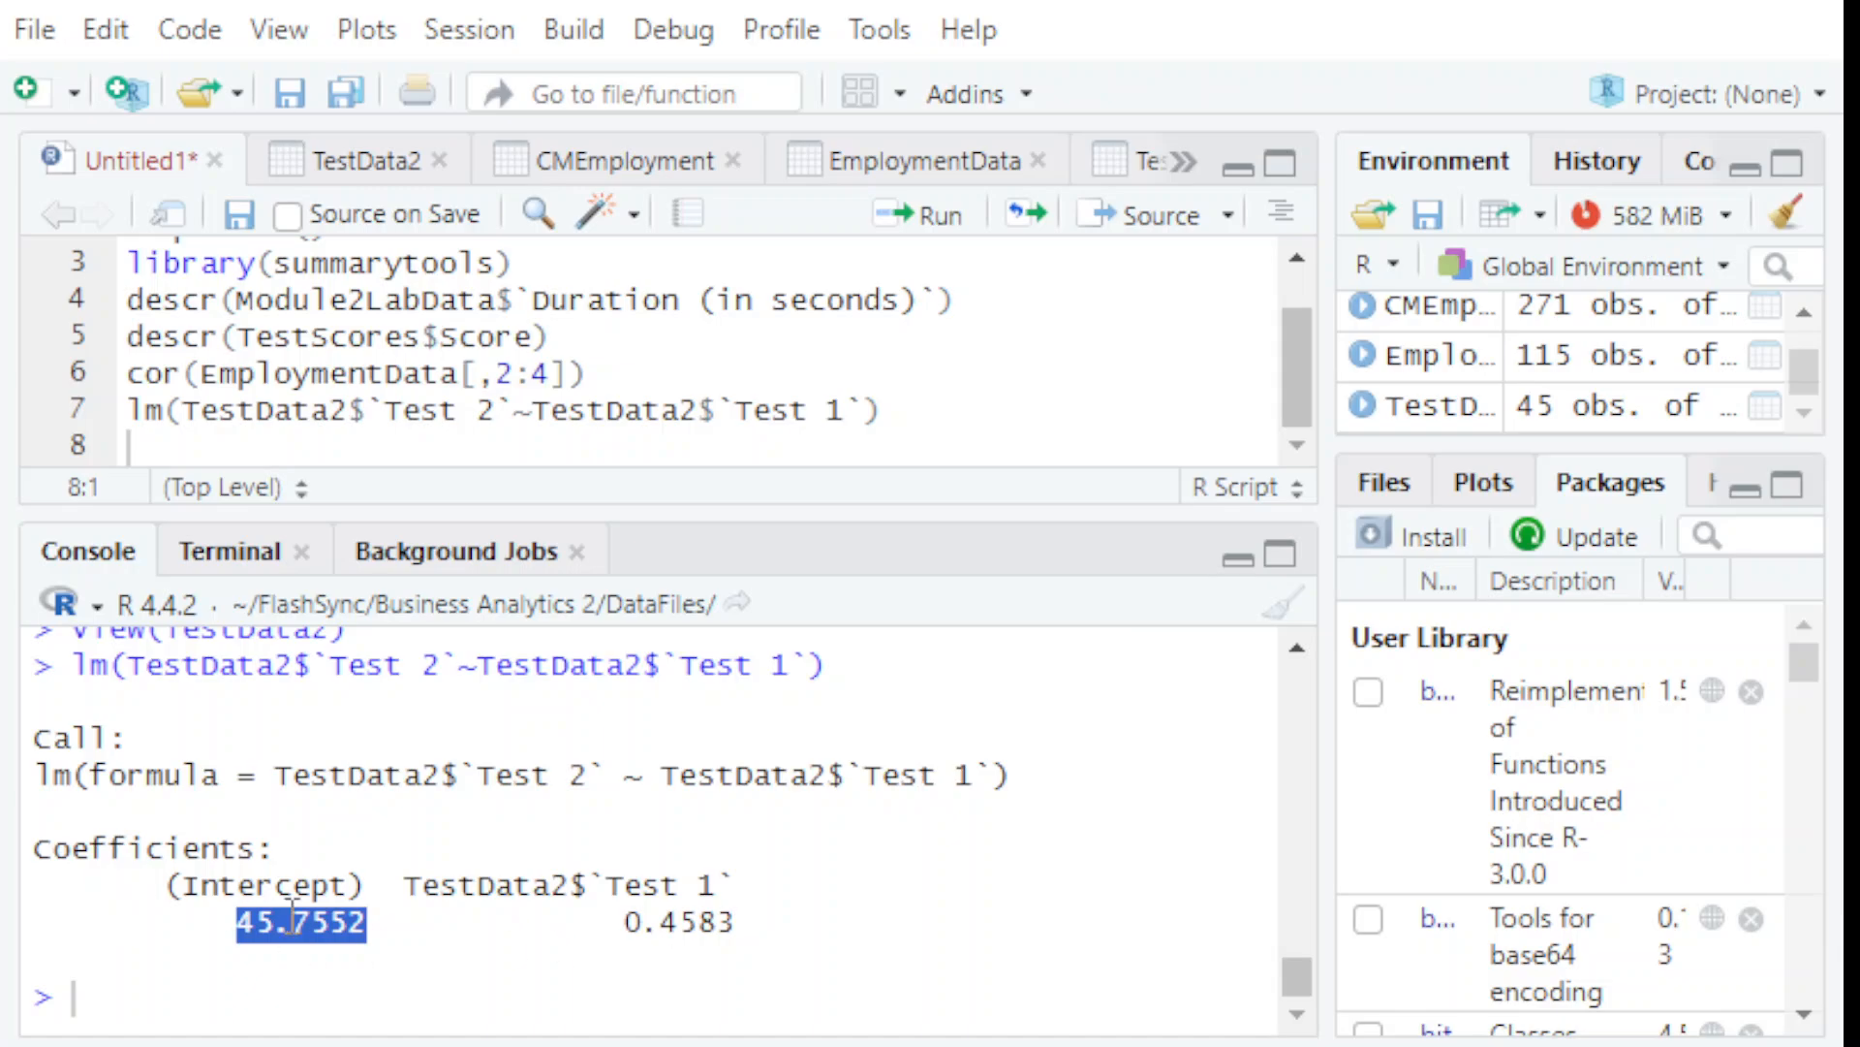
drag(624, 921, 838, 945)
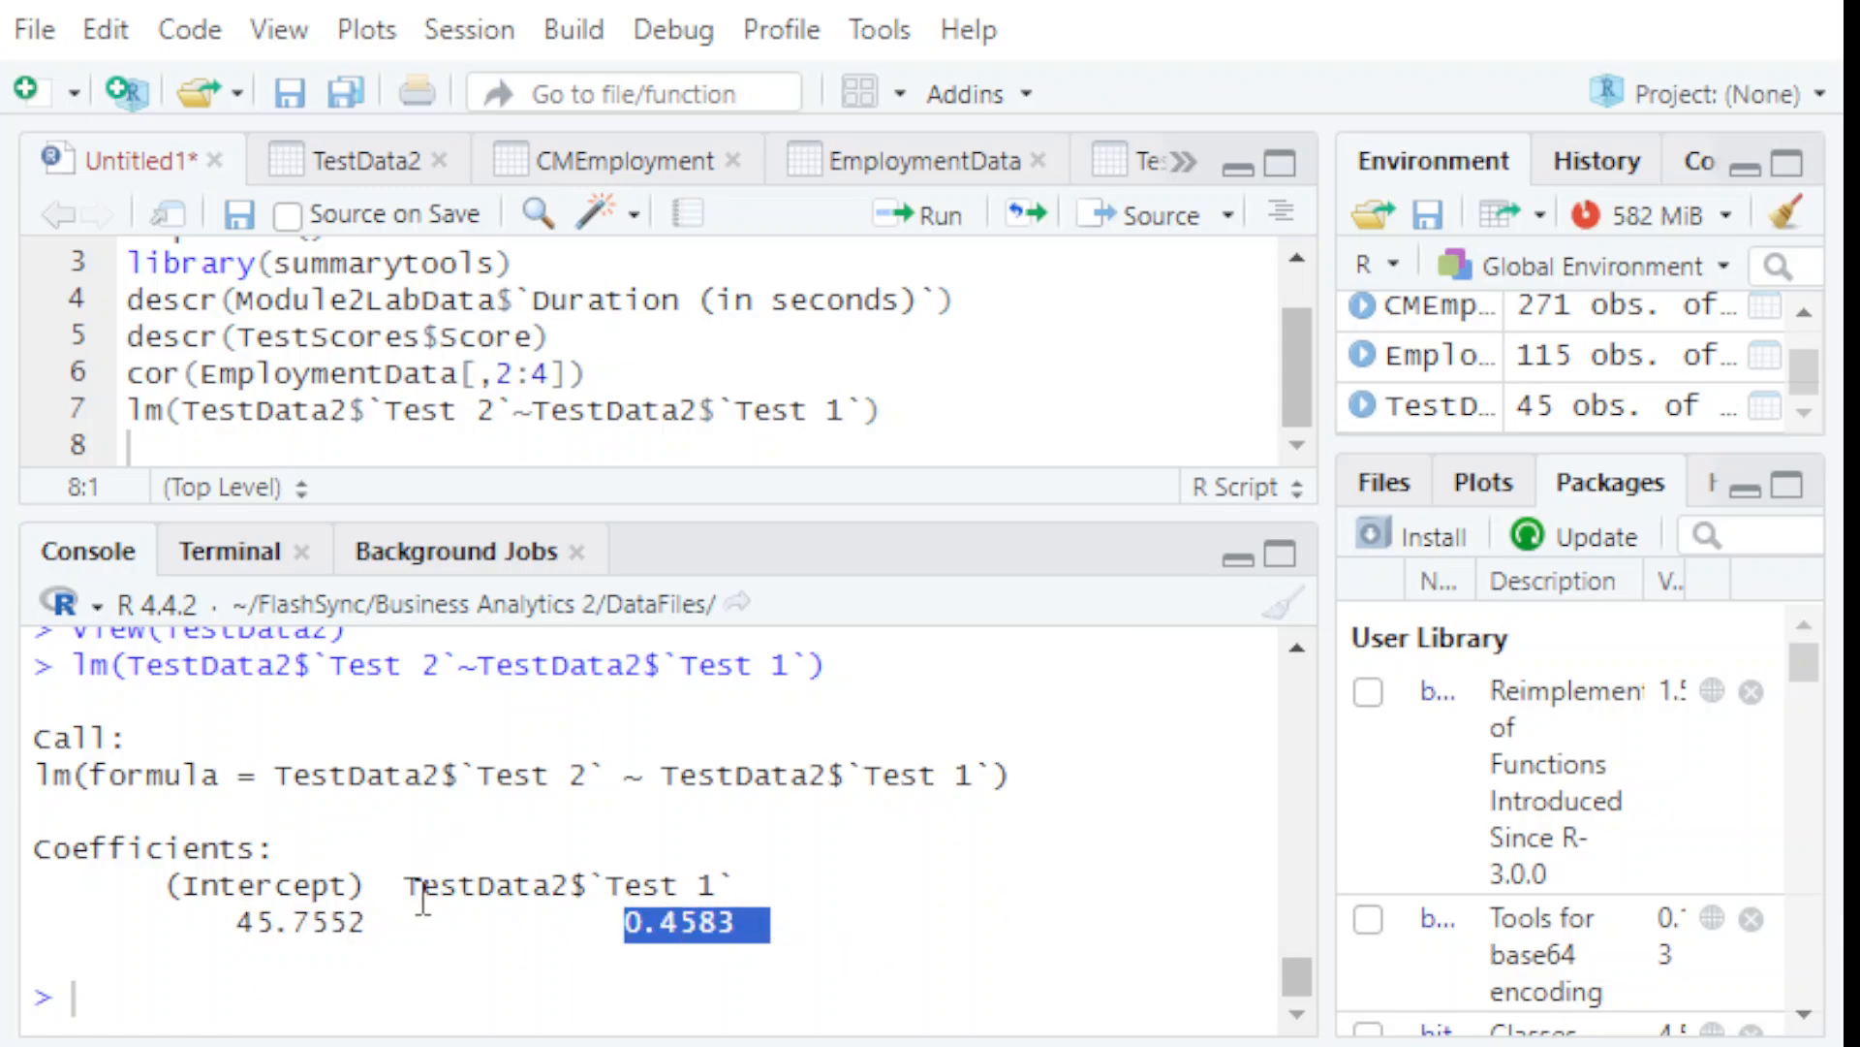
drag(406, 885, 739, 885)
click(911, 887)
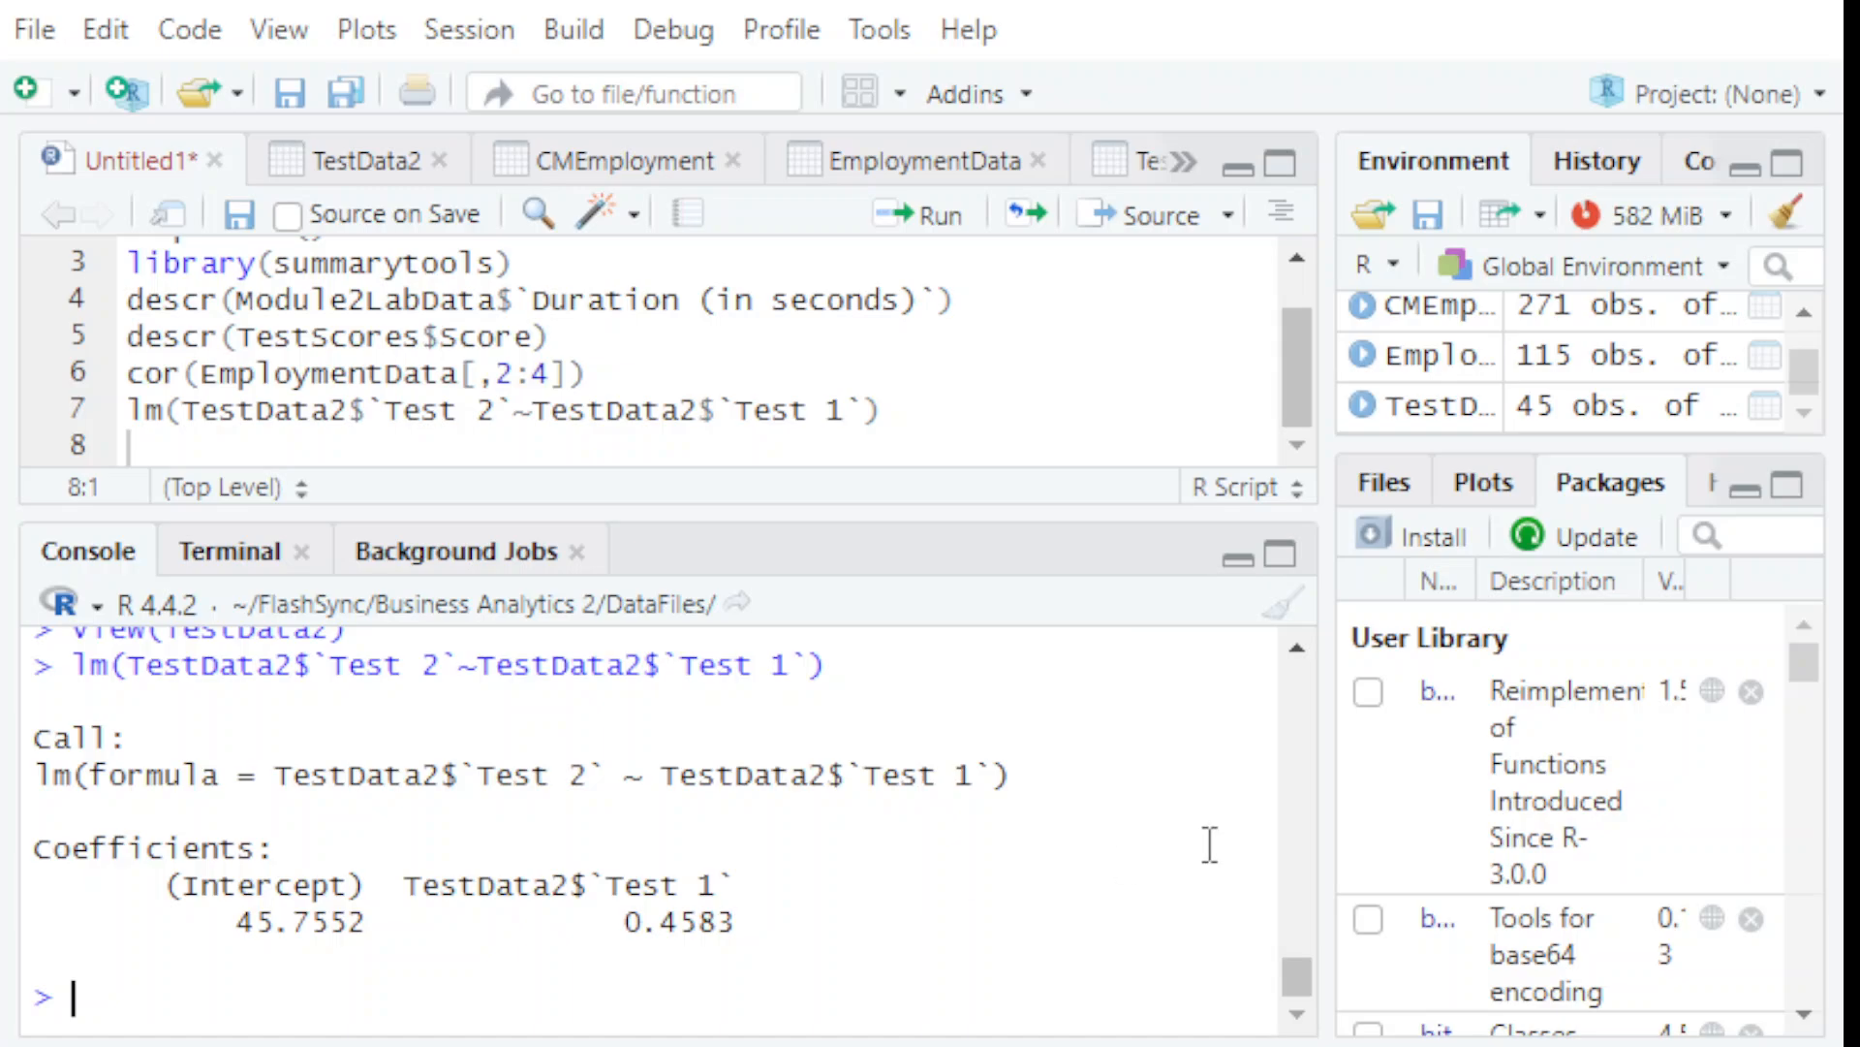